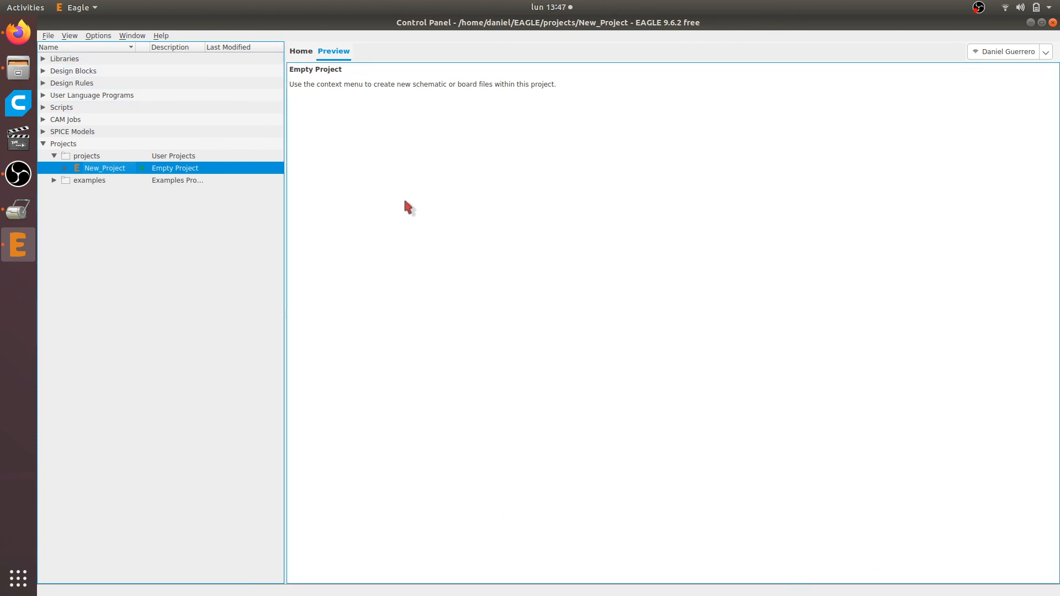
Create a new schematic in New_Project
{"action": "left_click", "coordinate": [48, 36]}
{"action": "mouse_move", "coordinate": [111, 48]}
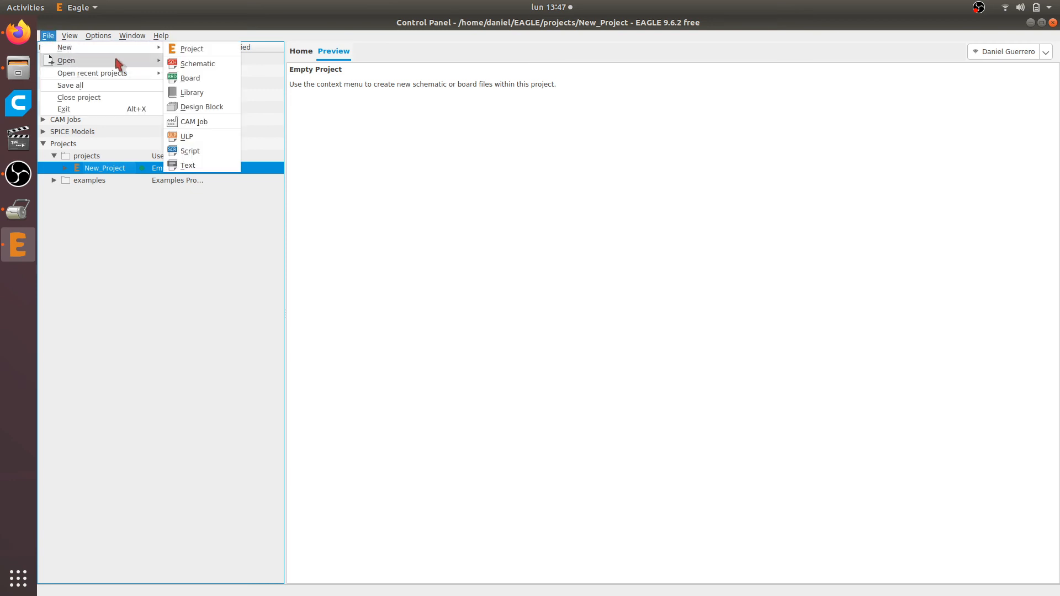
{"action": "left_click", "coordinate": [196, 64]}
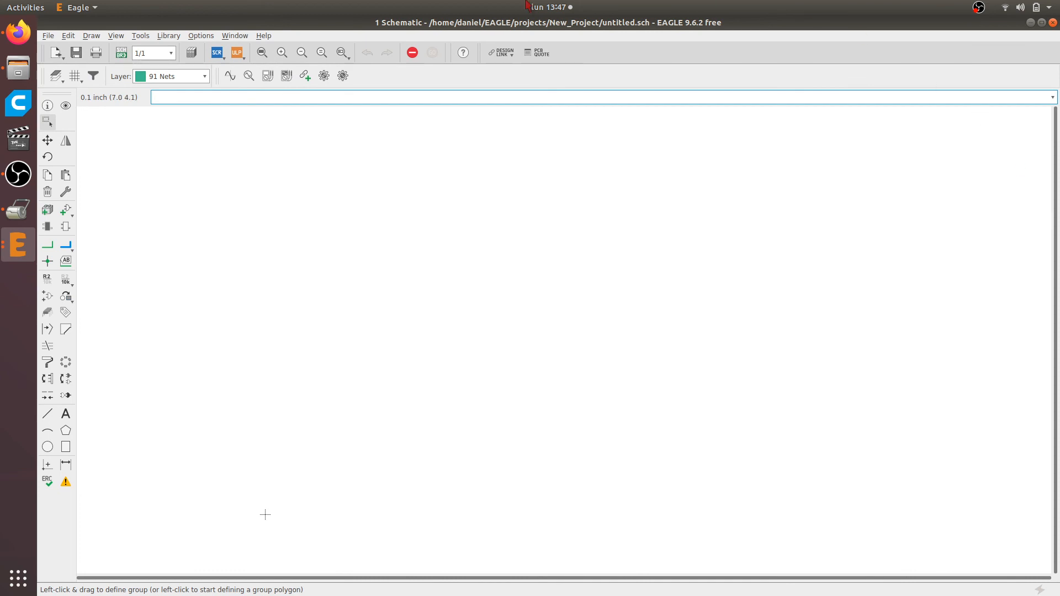
{"action": "scroll", "coordinate": [312, 285], "scroll_direction": "down", "scroll_amount": 1}
{"action": "middle_click_drag", "start_coordinate": [272, 490], "coordinate": [257, 547]}
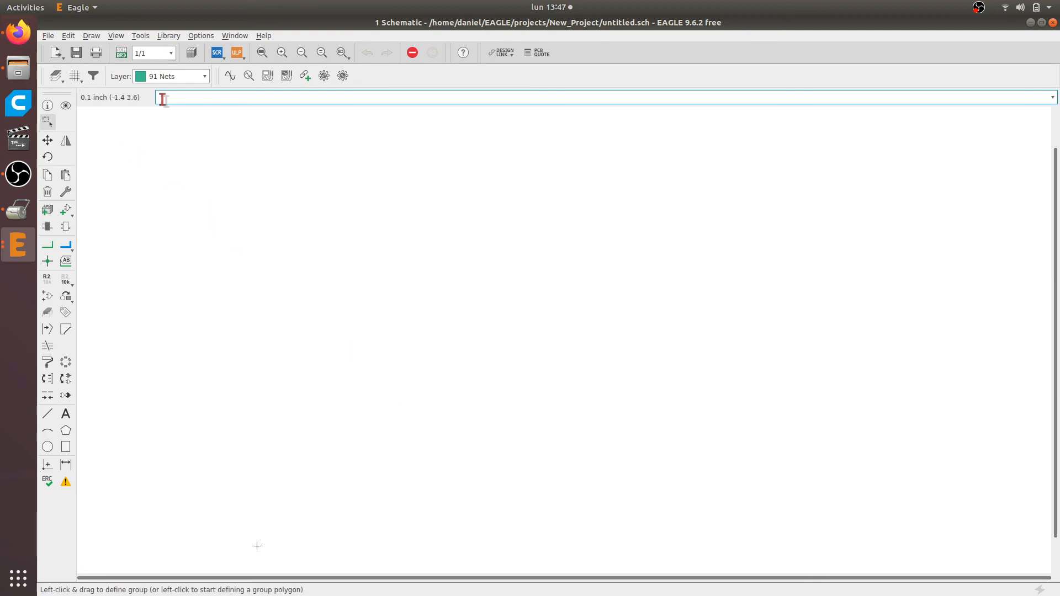
Switch to Firefox and search Google for "homemade amplifier circuit"
{"action": "left_click", "coordinate": [18, 32]}
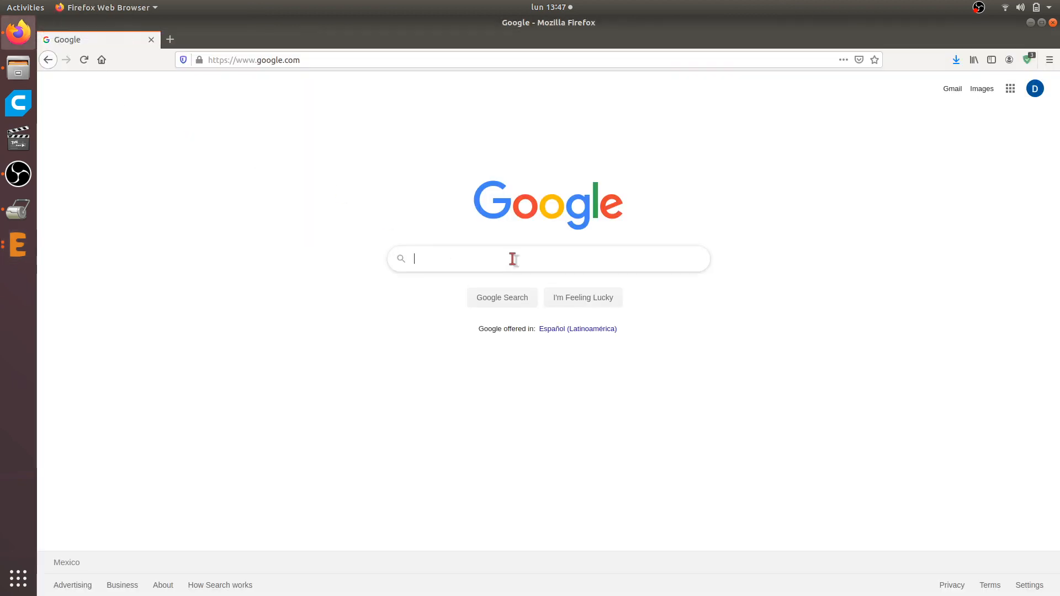
{"action": "type", "text": "home"}
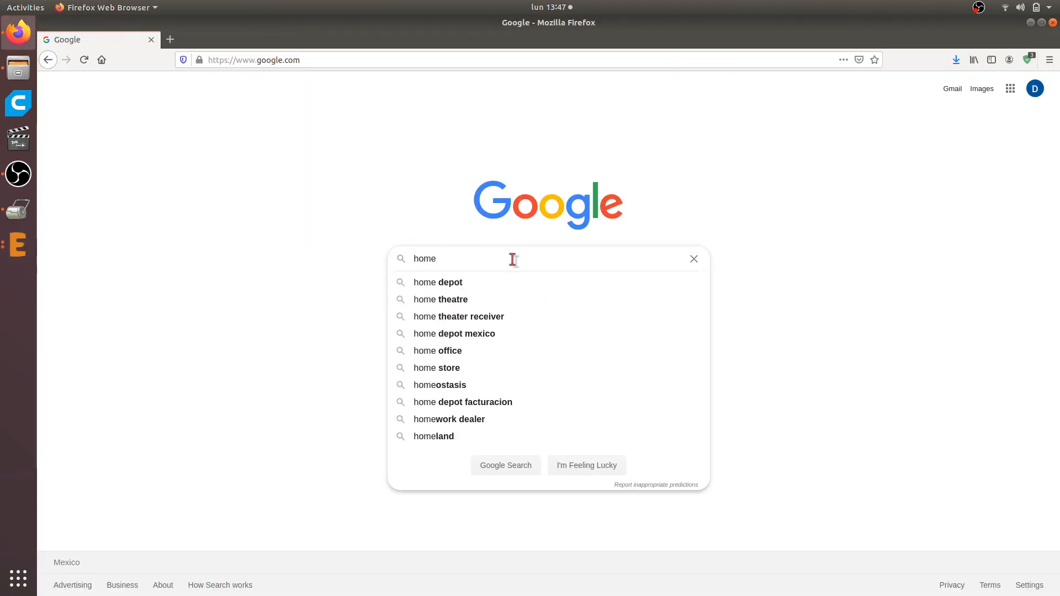
{"action": "type", "text": "madre"}
{"action": "key", "text": "BackSpace"}
{"action": "key", "text": "BackSpace"}
{"action": "key", "text": "BackSpace"}
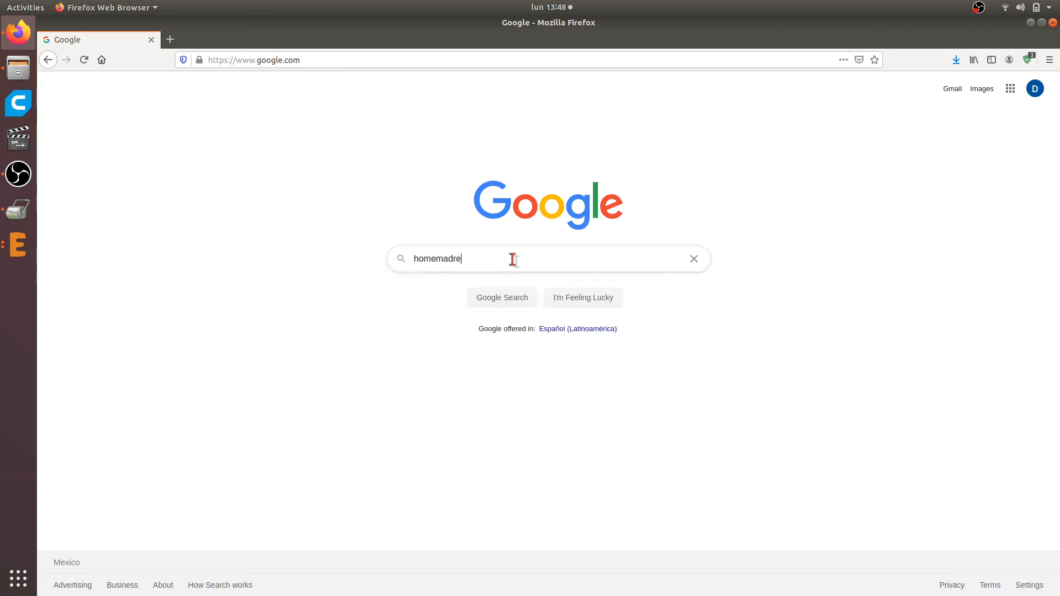
{"action": "type", "text": "e a"}
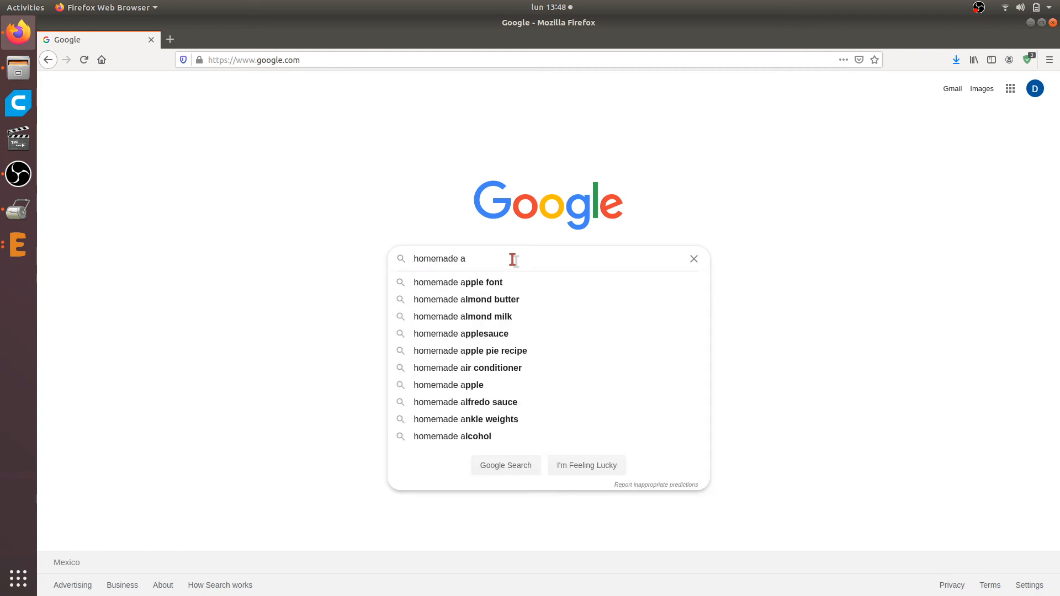
{"action": "type", "text": "mplifier"}
{"action": "key", "text": "Down"}
{"action": "key", "text": "Down"}
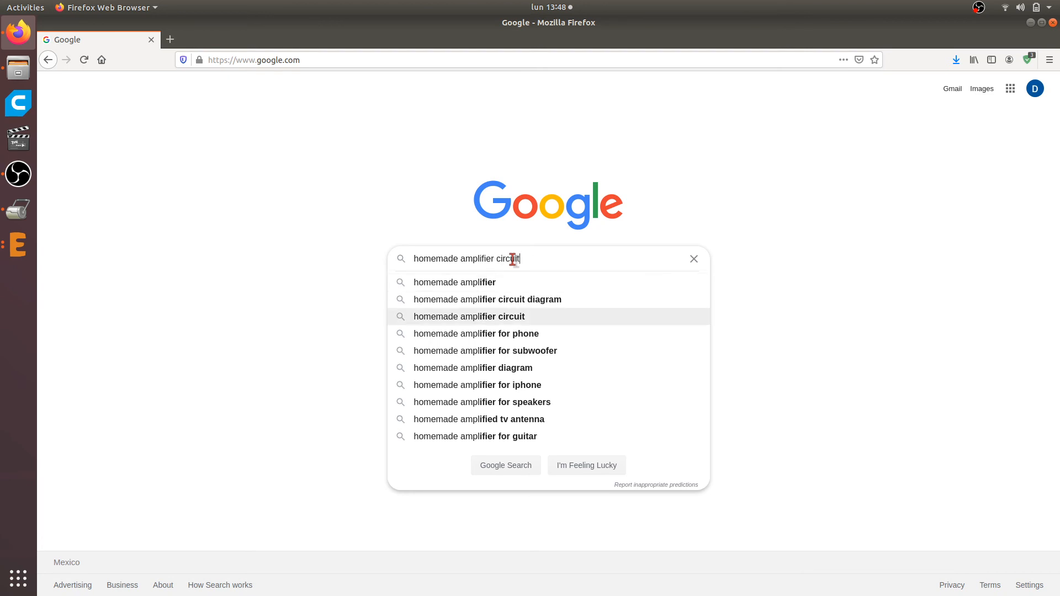
{"action": "key", "text": "Return"}
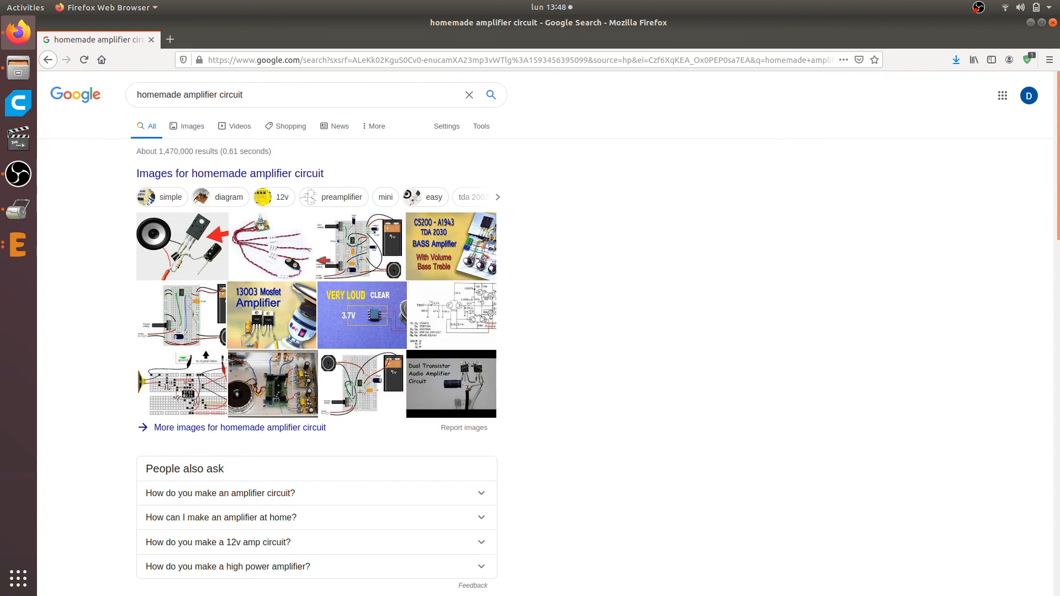
From the image results, open the "Homemade Powerfull Audio Amplifier | Using Irfz44" article, skim its build photos and close it
{"action": "left_click", "coordinate": [204, 315]}
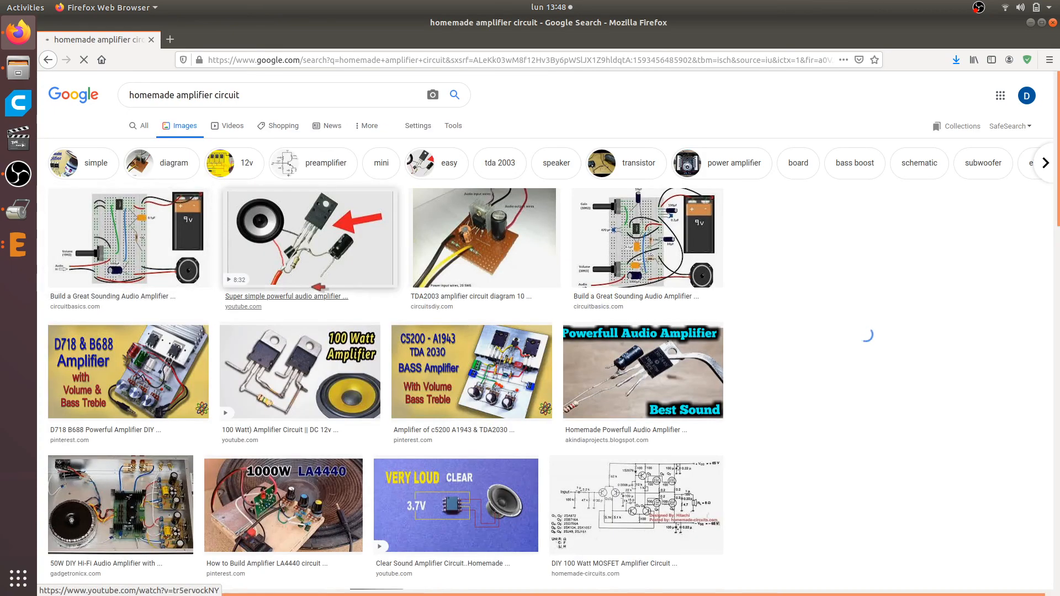
{"action": "left_click", "coordinate": [643, 370]}
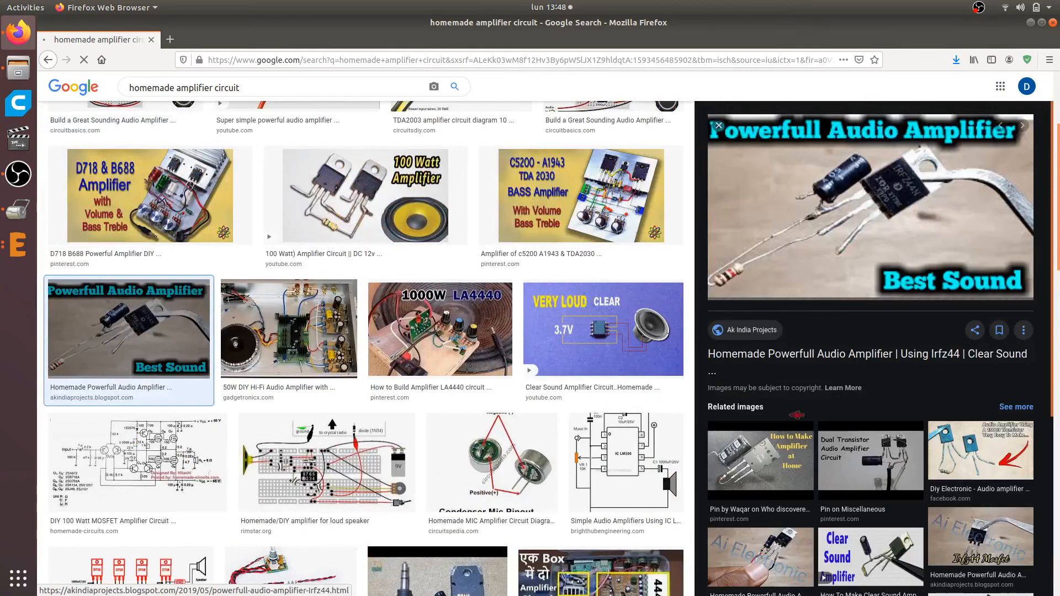
{"action": "left_click", "coordinate": [783, 355]}
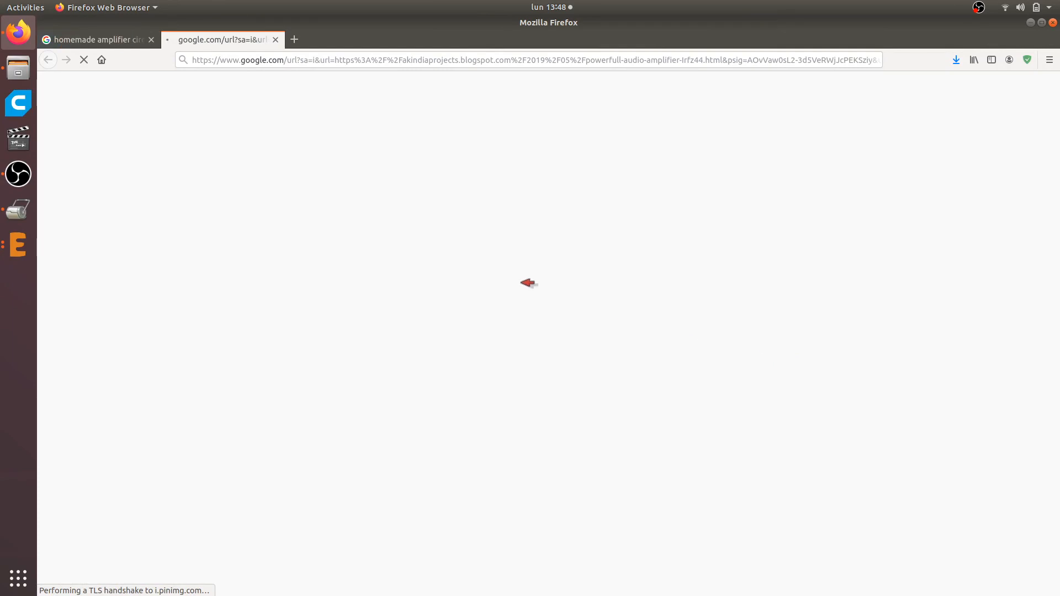
{"action": "scroll", "coordinate": [507, 284], "scroll_direction": "down", "scroll_amount": 15}
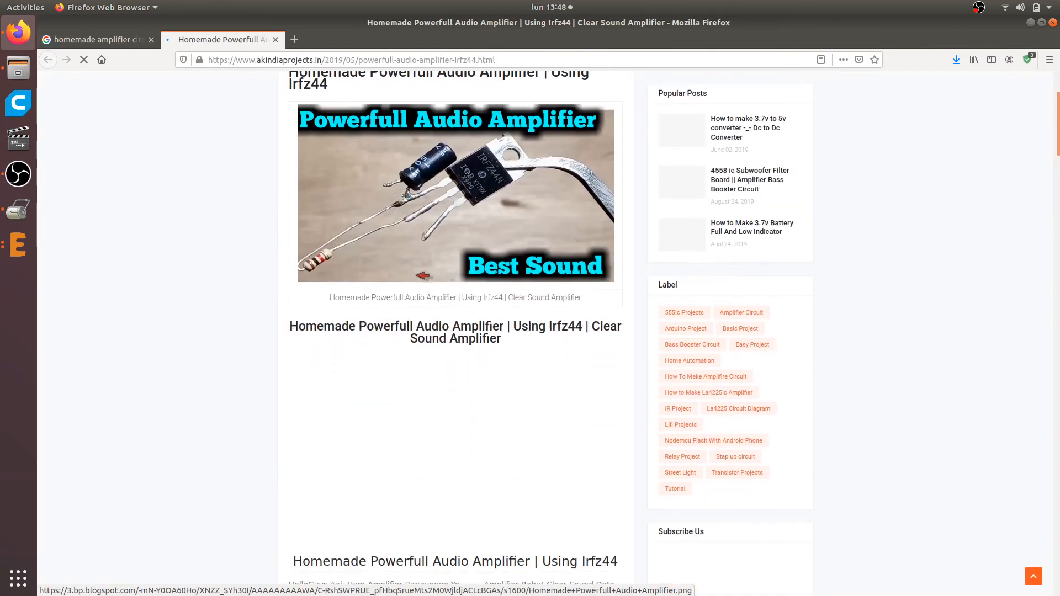
{"action": "scroll", "coordinate": [422, 274], "scroll_direction": "down", "scroll_amount": 10}
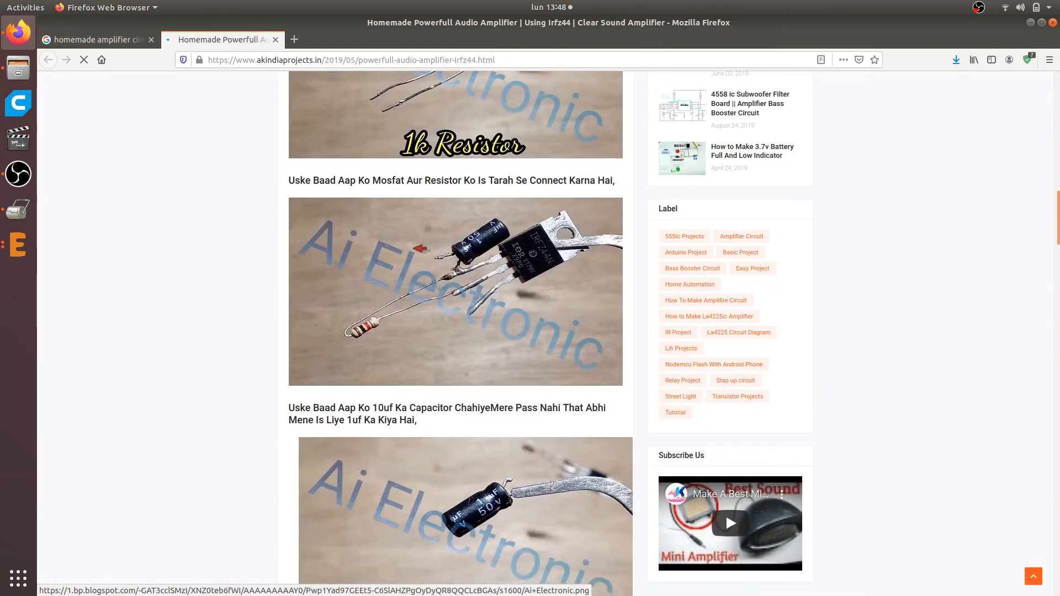
{"action": "left_click", "coordinate": [275, 39]}
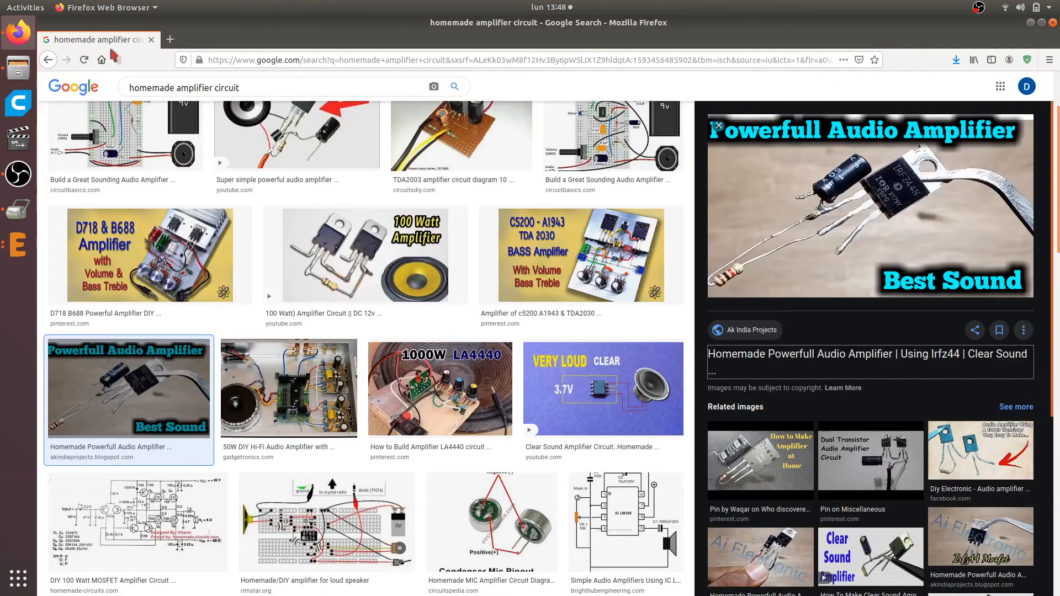
Open the Circuit Basics article on building an LM386 audio amplifier and go to its minimal amplifier schematic
{"action": "left_click", "coordinate": [142, 113]}
{"action": "left_click", "coordinate": [868, 394]}
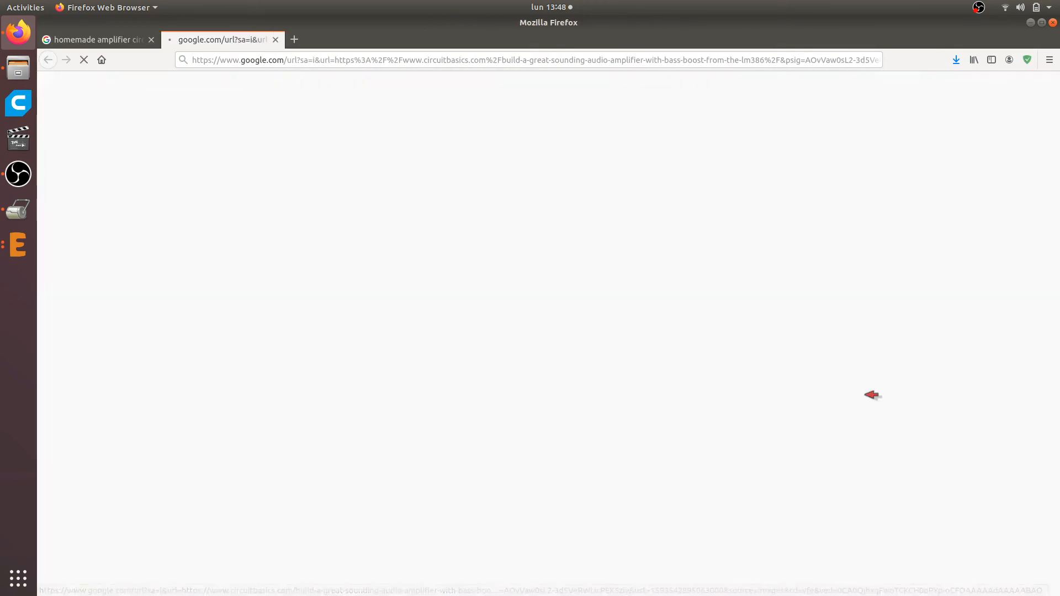
{"action": "scroll", "coordinate": [346, 183], "scroll_direction": "down", "scroll_amount": 10}
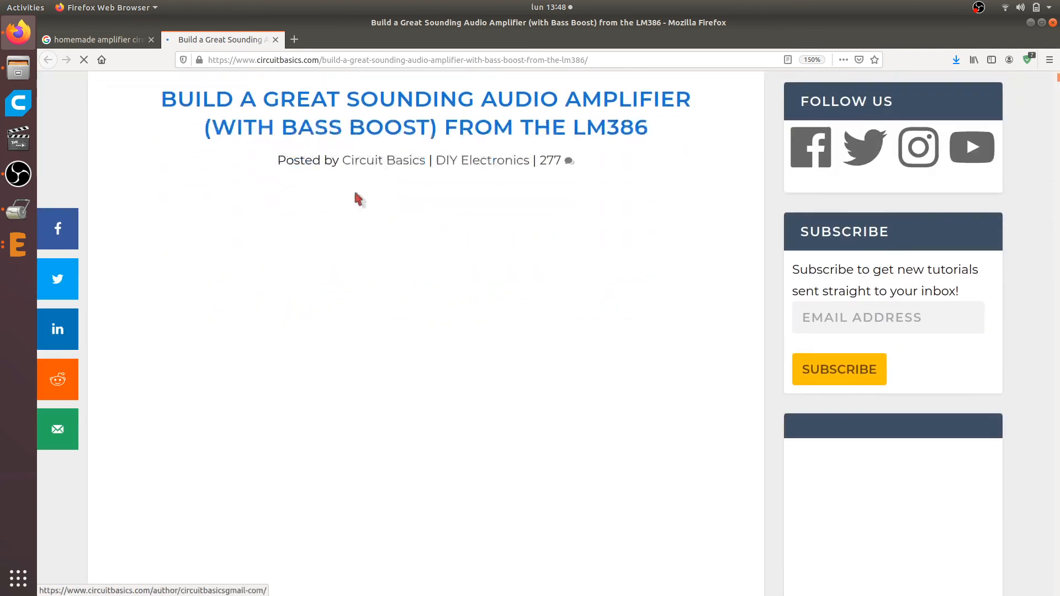
{"action": "scroll", "coordinate": [360, 191], "scroll_direction": "down", "scroll_amount": 15}
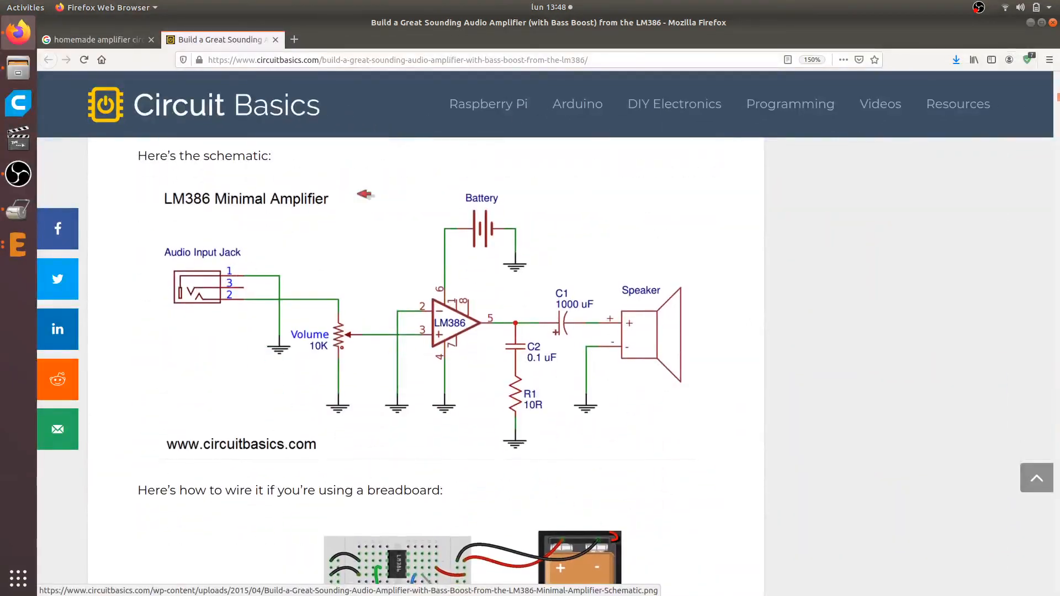
Examine the LM386 Minimal Amplifier schematic and its breadboard wiring diagram for the required components and connections
{"action": "scroll", "coordinate": [360, 206], "scroll_direction": "down", "scroll_amount": 5}
{"action": "scroll", "coordinate": [571, 365], "scroll_direction": "up", "scroll_amount": 1}
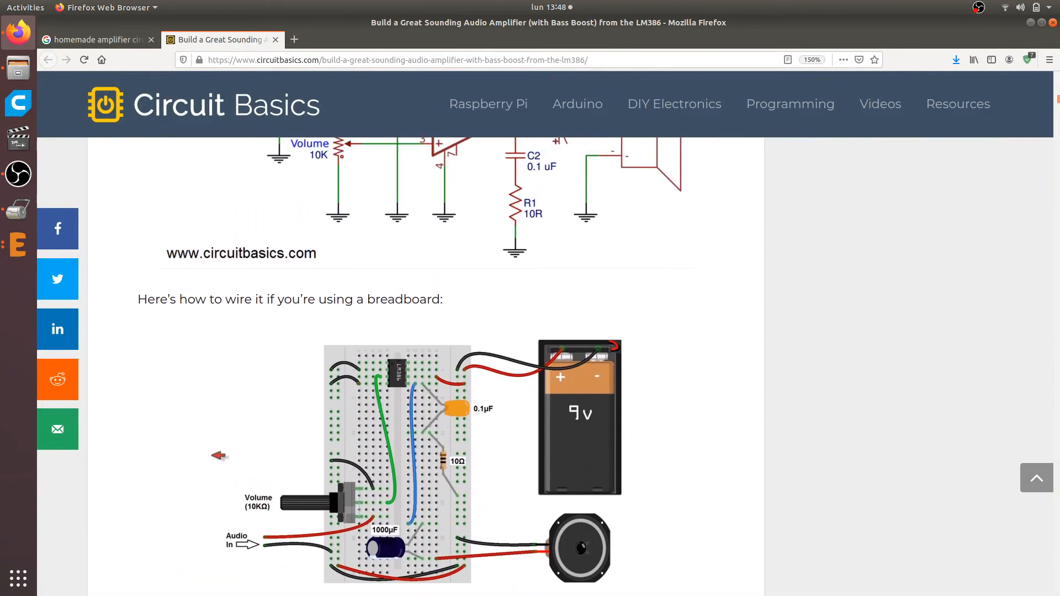
{"action": "scroll", "coordinate": [562, 320], "scroll_direction": "up", "scroll_amount": 4}
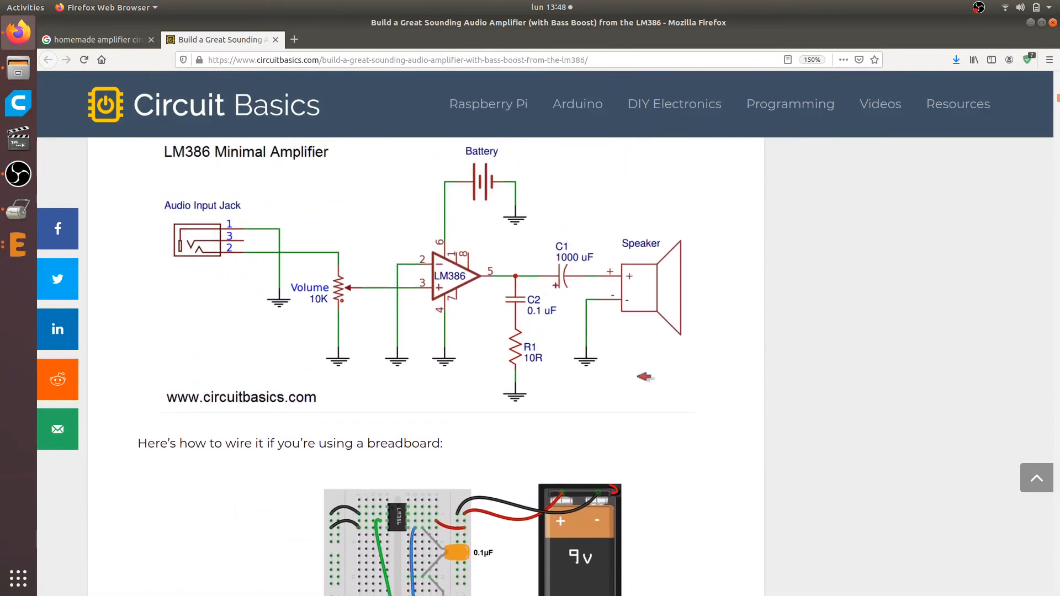
{"action": "scroll", "coordinate": [561, 320], "scroll_direction": "up", "scroll_amount": 3}
{"action": "scroll", "coordinate": [561, 319], "scroll_direction": "down", "scroll_amount": 7}
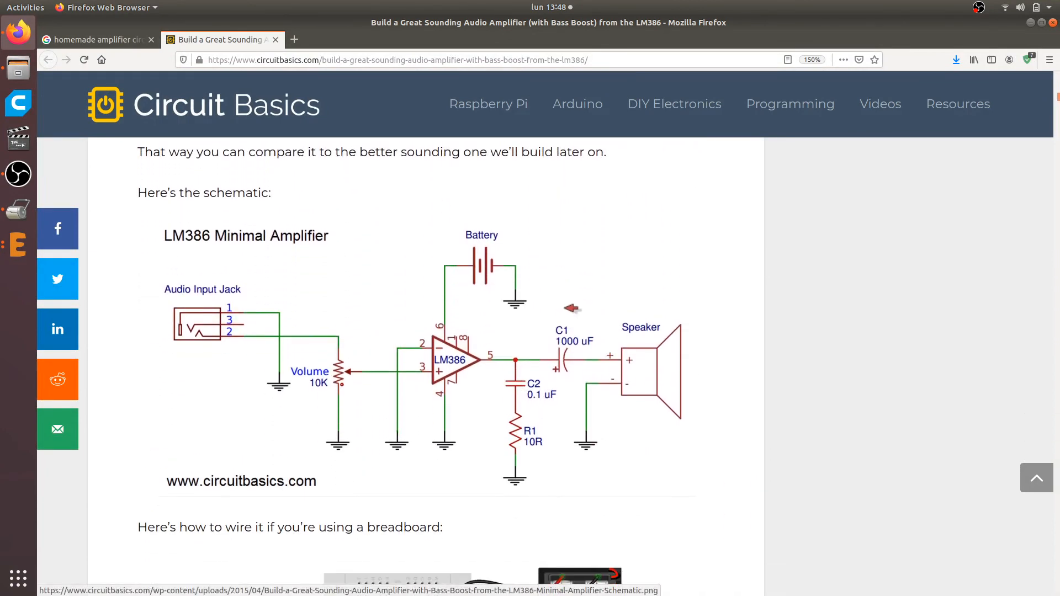
{"action": "scroll", "coordinate": [466, 362], "scroll_direction": "up", "scroll_amount": 3}
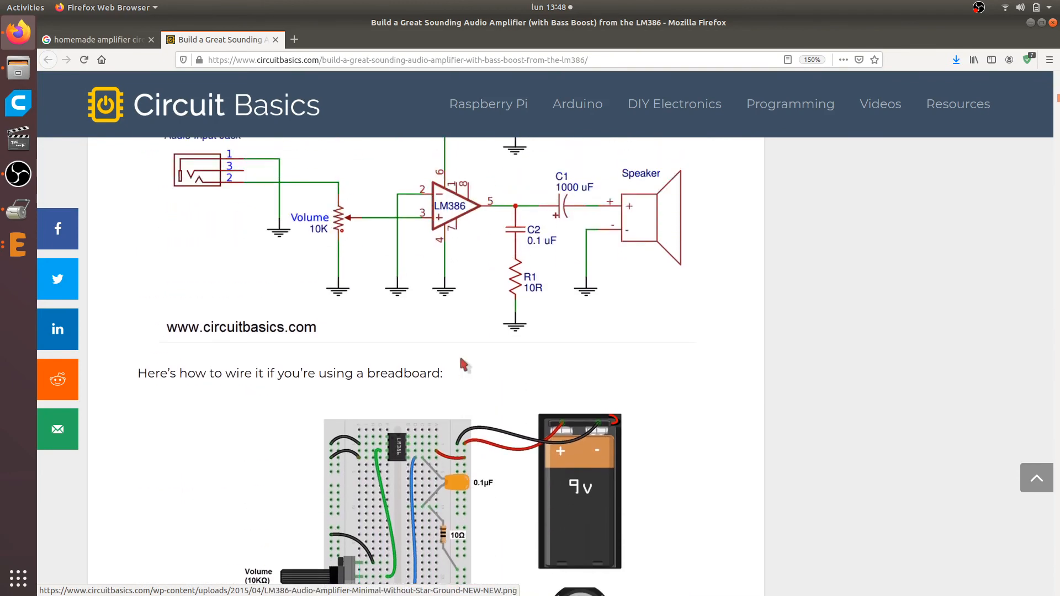
{"action": "scroll", "coordinate": [470, 342], "scroll_direction": "down", "scroll_amount": 4}
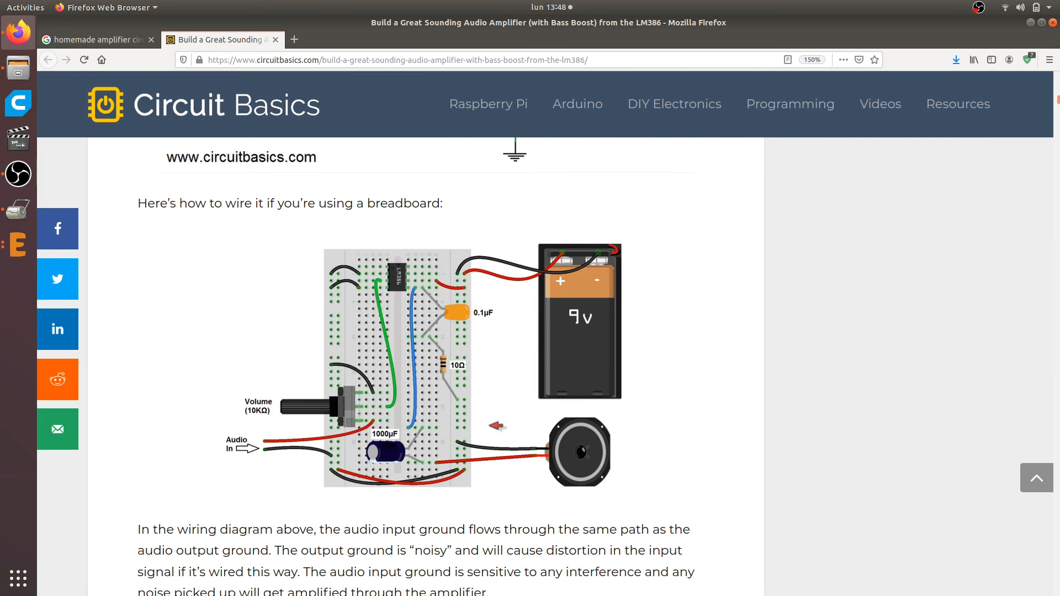
{"action": "scroll", "coordinate": [467, 382], "scroll_direction": "up", "scroll_amount": 5}
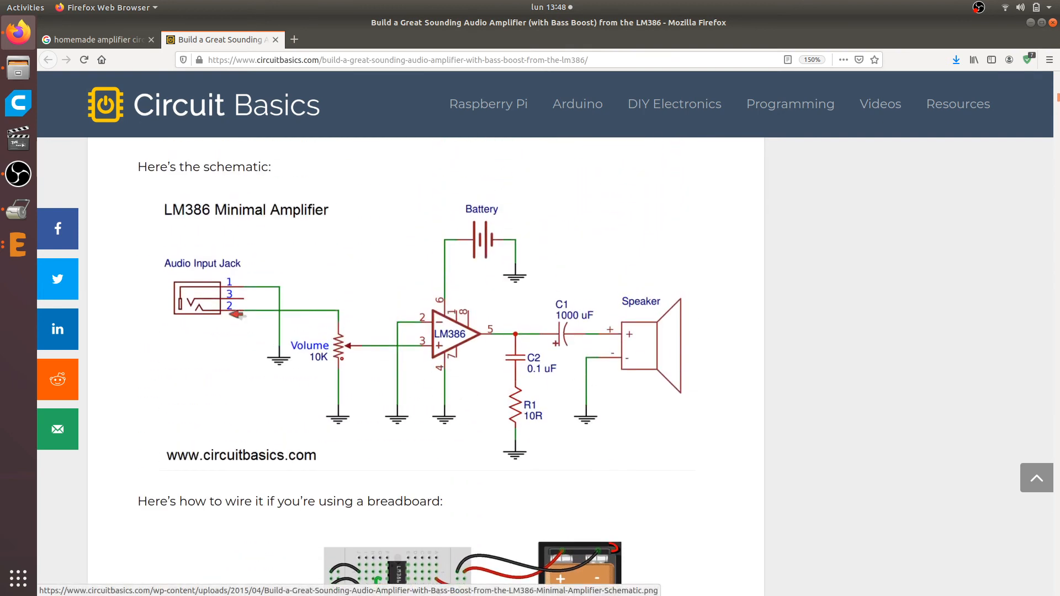
{"action": "scroll", "coordinate": [237, 313], "scroll_direction": "up", "scroll_amount": 3}
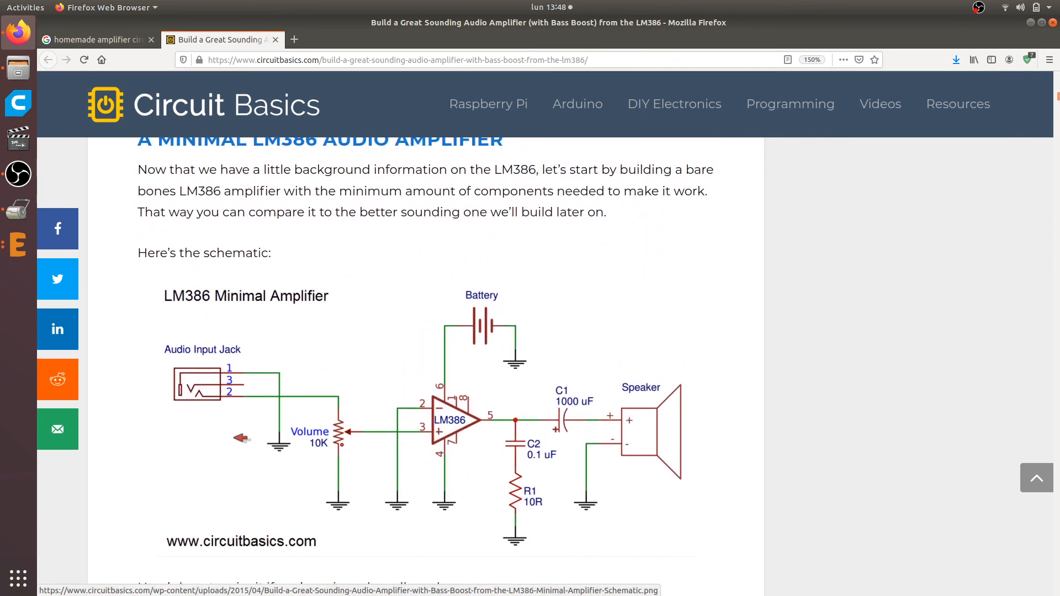
{"action": "scroll", "coordinate": [267, 359], "scroll_direction": "down", "scroll_amount": 2}
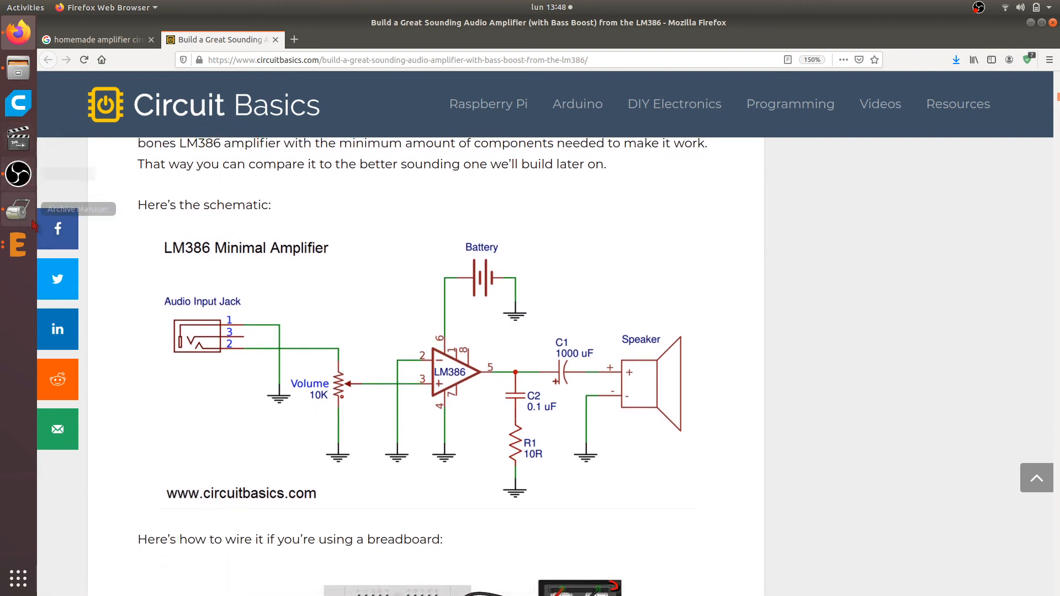
Switch back to the EAGLE schematic, start the Add command and shift the window so the web page shows behind it
{"action": "left_click", "coordinate": [30, 250]}
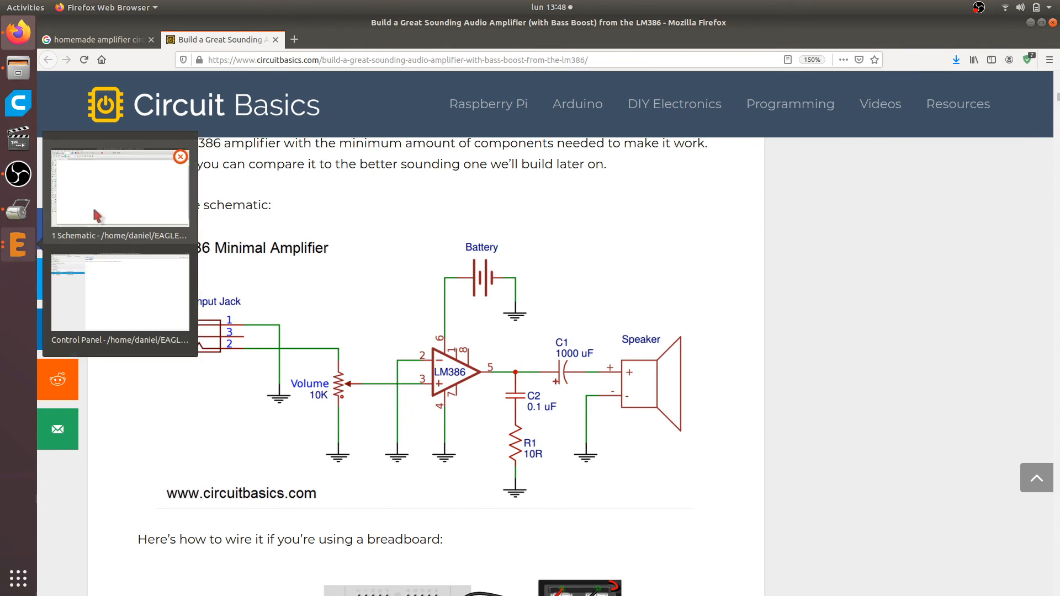
{"action": "left_click", "coordinate": [132, 220]}
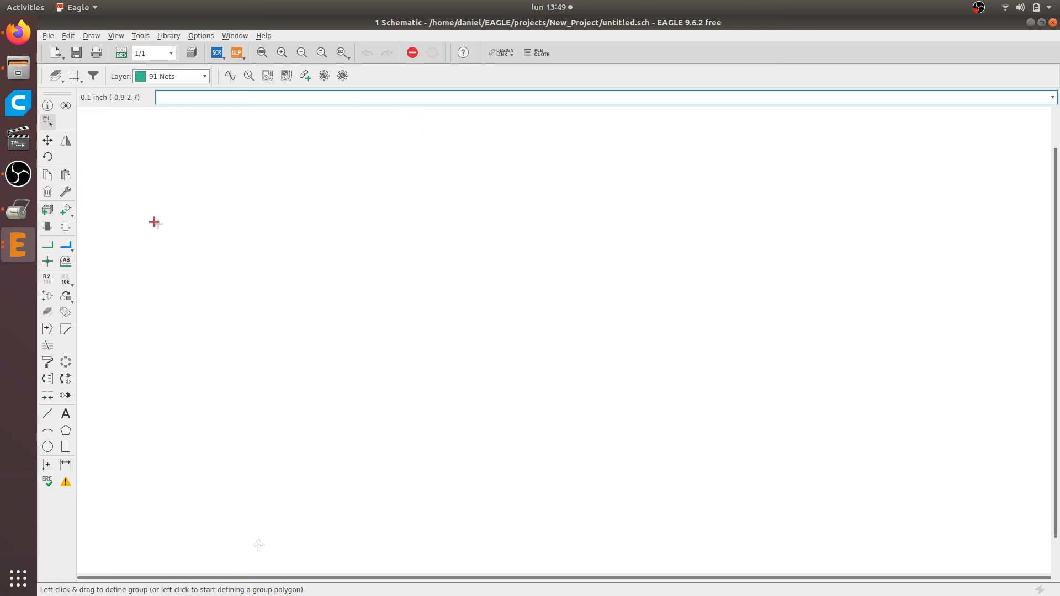
{"action": "left_click", "coordinate": [65, 209]}
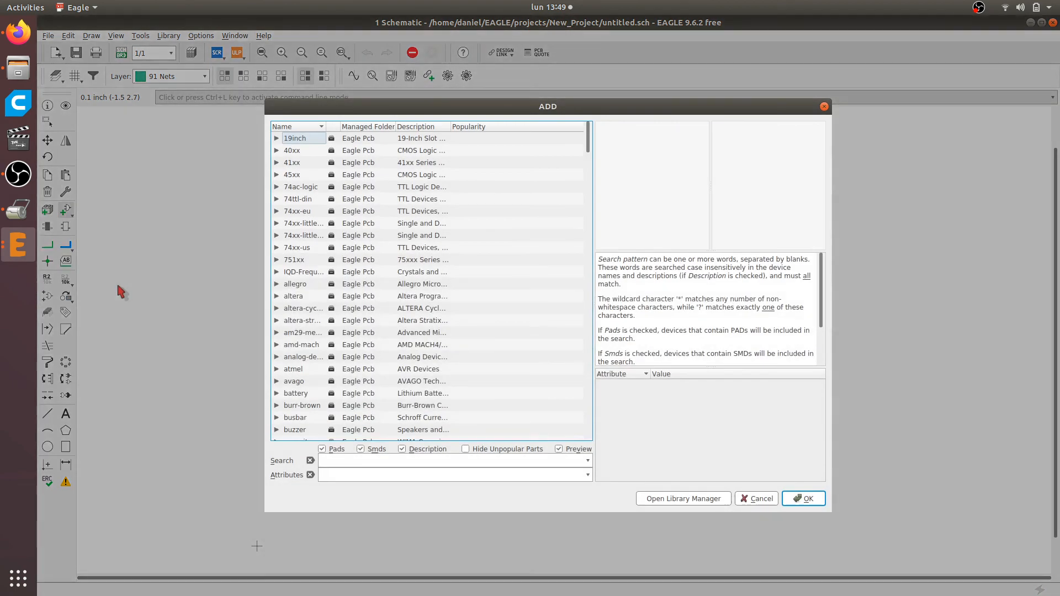
{"action": "left_click_drag", "start_coordinate": [550, 109], "coordinate": [428, 64]}
{"action": "left_click", "coordinate": [428, 65]}
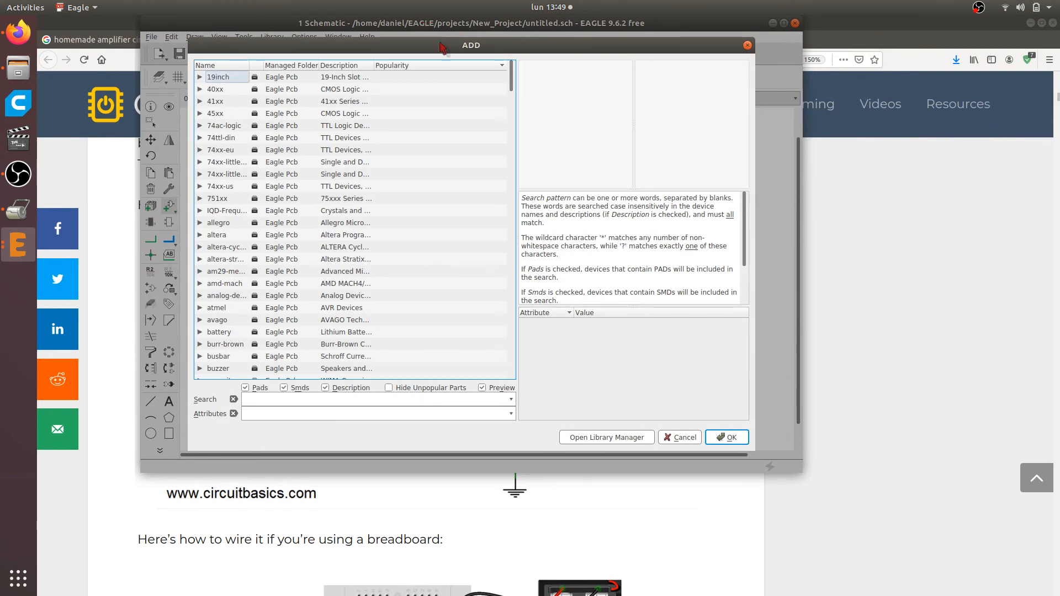
Browse the available component libraries and view the description of the 74xx-little-us library
{"action": "scroll", "coordinate": [343, 260], "scroll_direction": "down", "scroll_amount": 5}
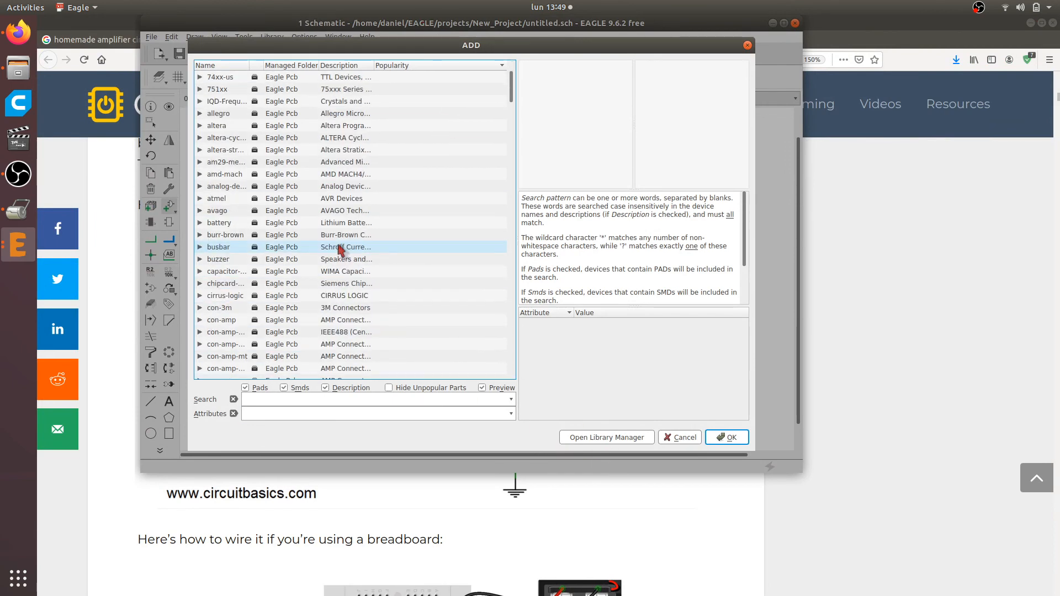
{"action": "scroll", "coordinate": [326, 237], "scroll_direction": "down", "scroll_amount": 7}
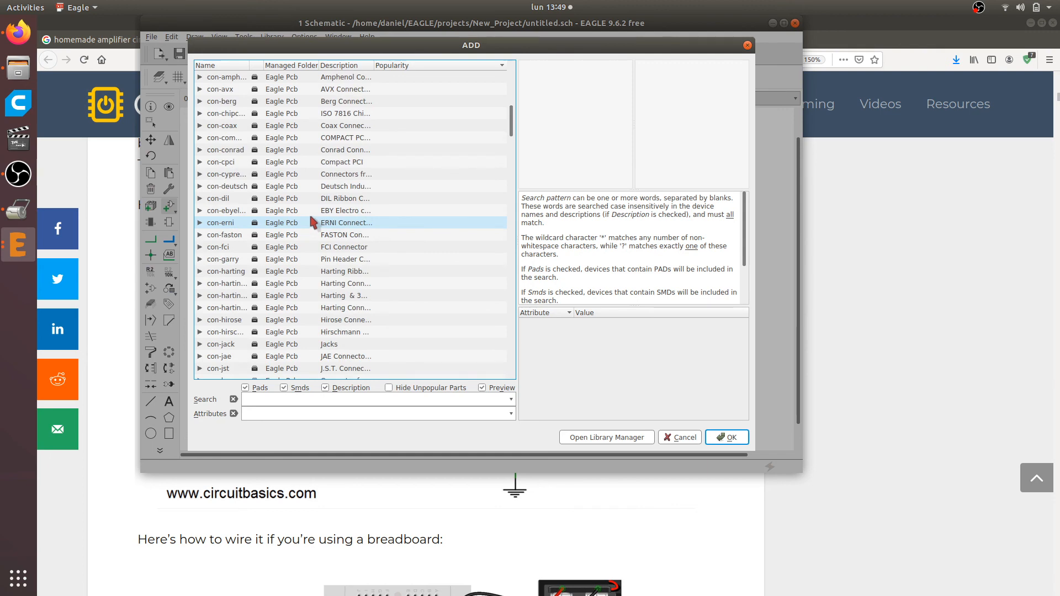
{"action": "scroll", "coordinate": [312, 222], "scroll_direction": "down", "scroll_amount": 7}
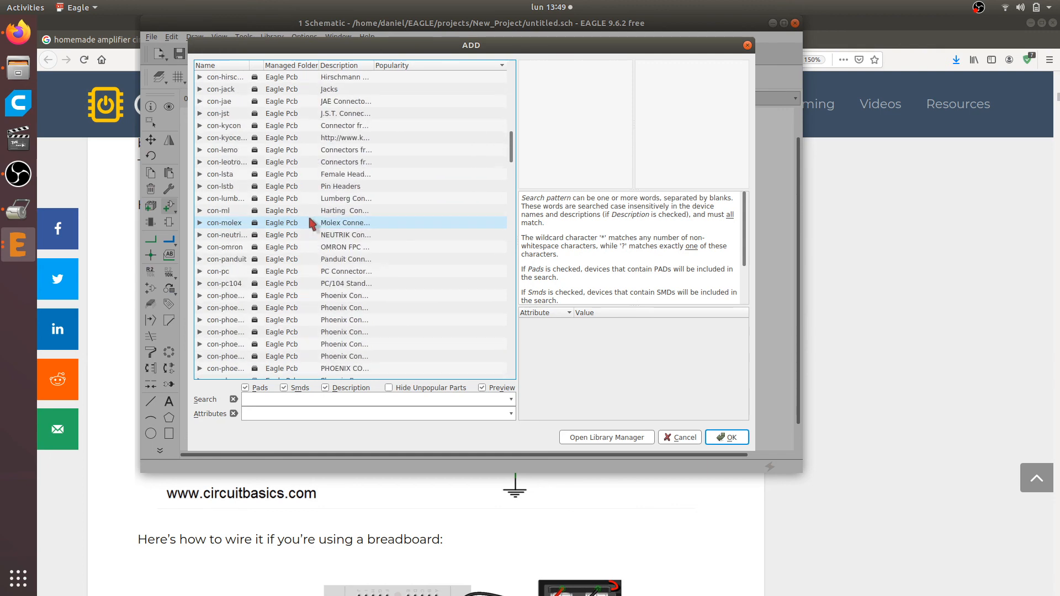
{"action": "scroll", "coordinate": [310, 220], "scroll_direction": "up", "scroll_amount": 19}
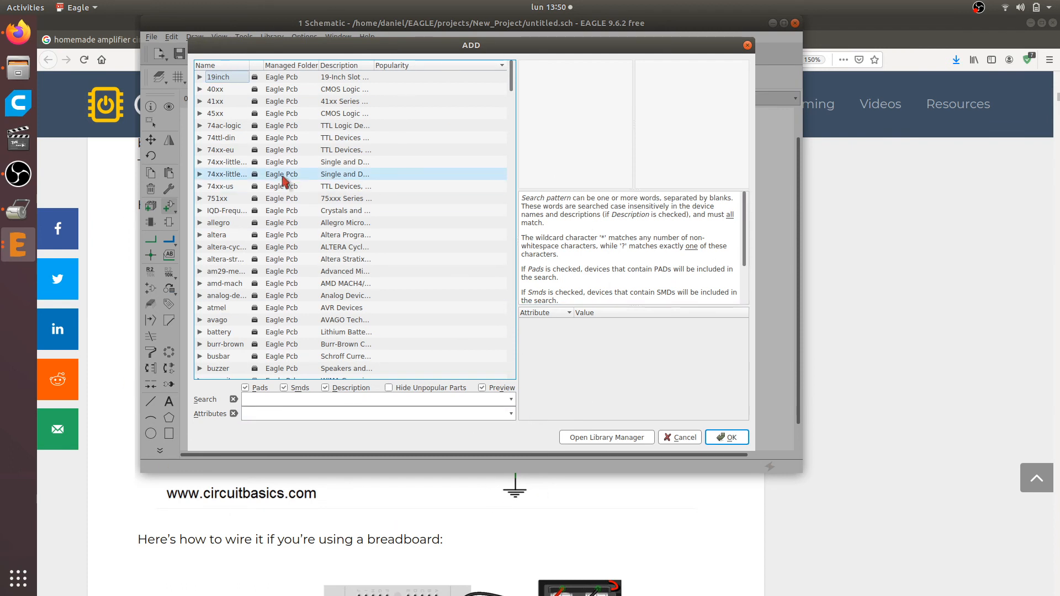
{"action": "scroll", "coordinate": [284, 178], "scroll_direction": "down", "scroll_amount": 1}
{"action": "scroll", "coordinate": [284, 178], "scroll_direction": "up", "scroll_amount": 1}
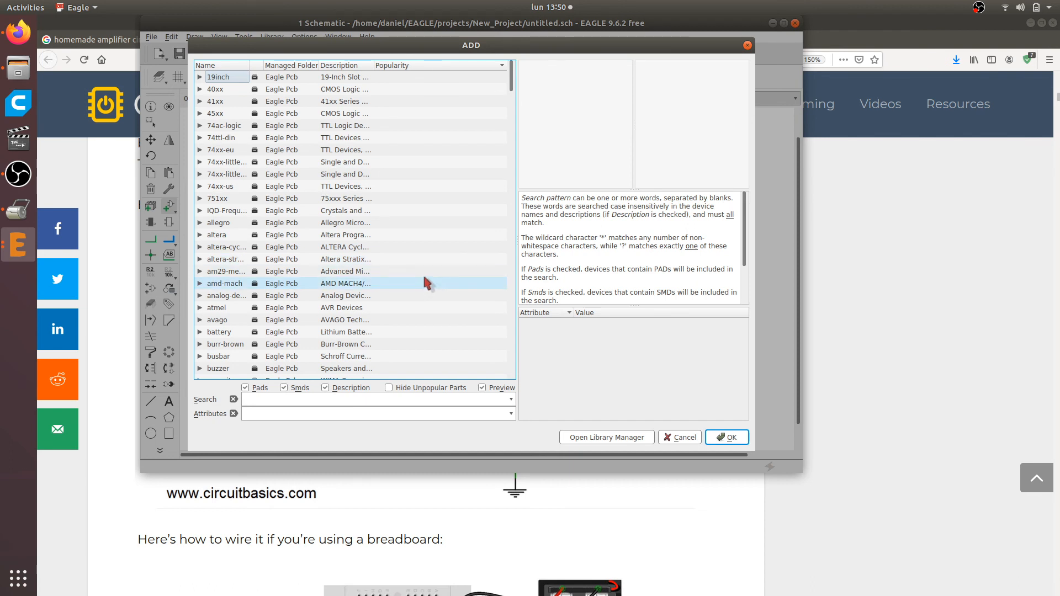
{"action": "left_click", "coordinate": [230, 176]}
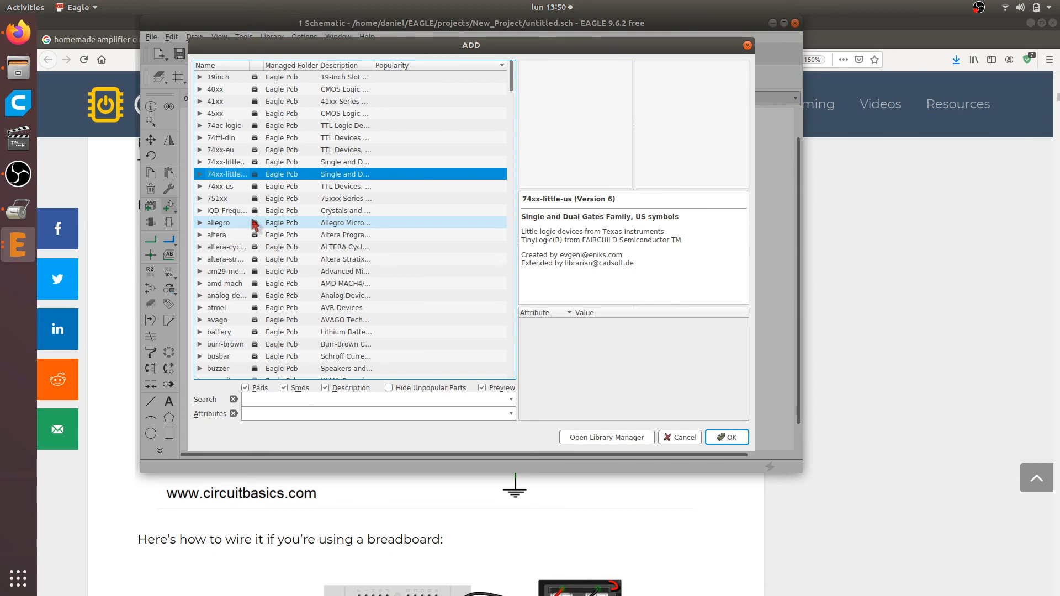
Find the frames library among the component libraries, expand it and widen the Name column to show the full frame names
{"action": "key", "text": "f"}
{"action": "scroll", "coordinate": [231, 202], "scroll_direction": "down", "scroll_amount": 4}
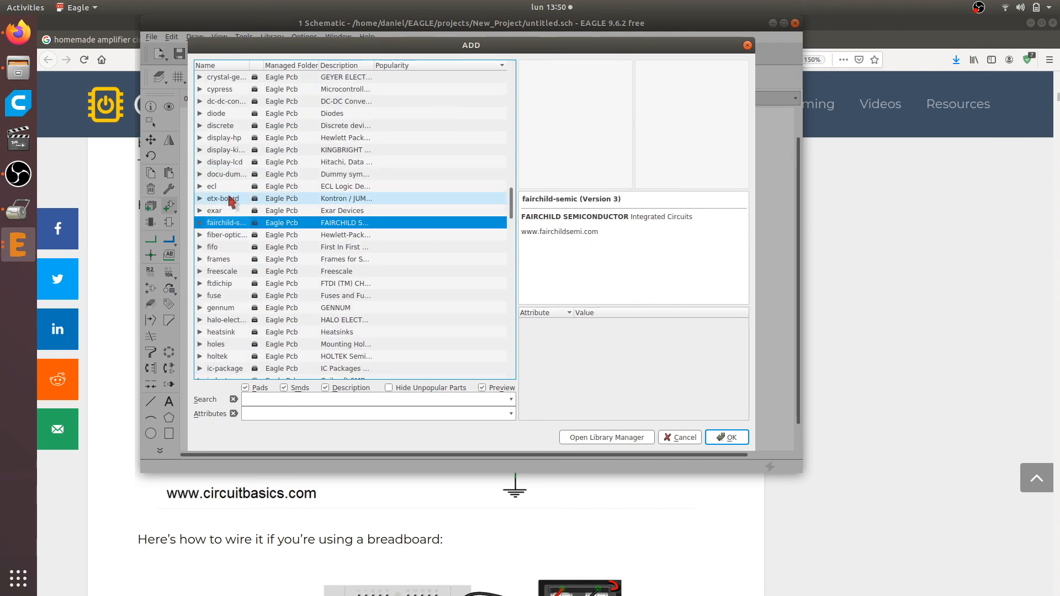
{"action": "scroll", "coordinate": [231, 202], "scroll_direction": "down", "scroll_amount": 1}
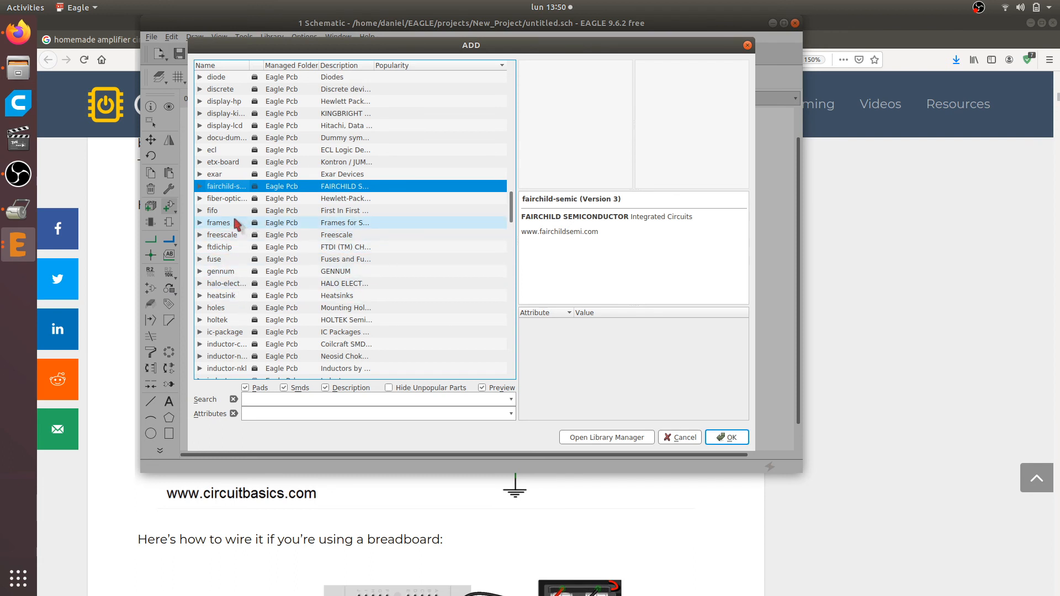
{"action": "left_click", "coordinate": [232, 224]}
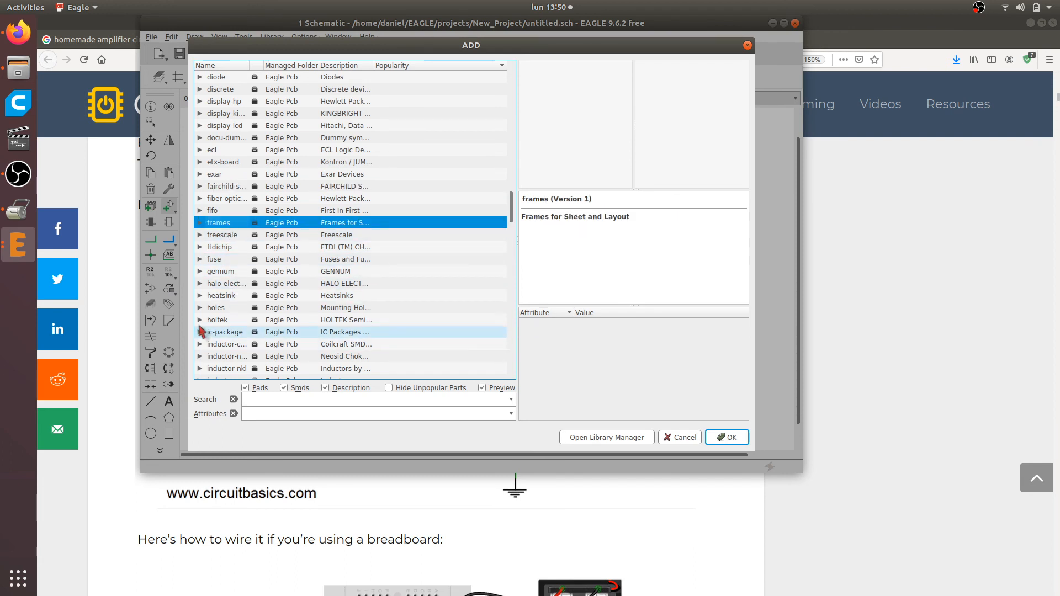
{"action": "left_click", "coordinate": [201, 223]}
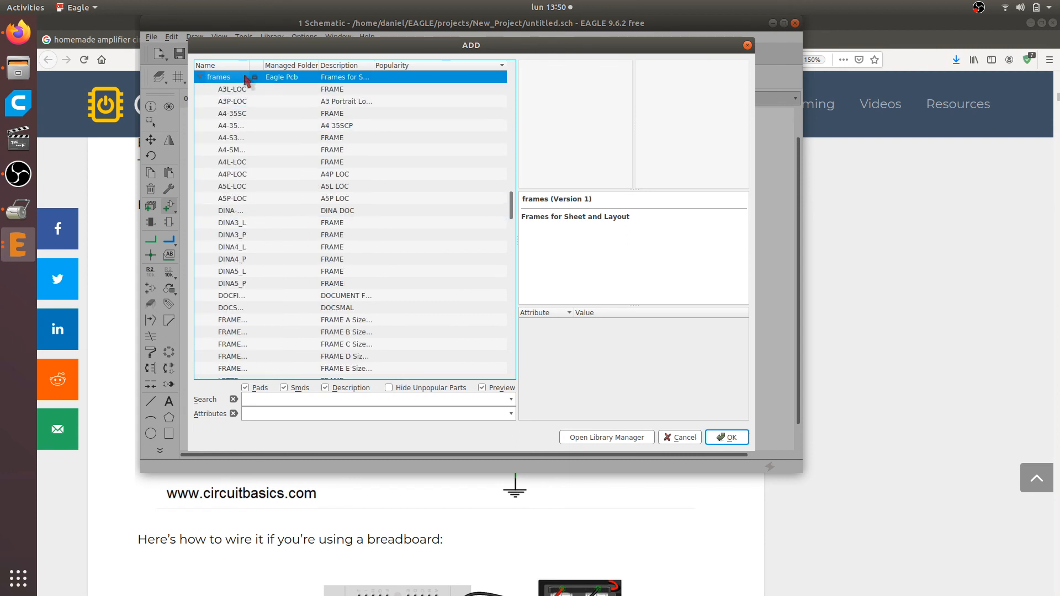
{"action": "left_click_drag", "start_coordinate": [249, 64], "coordinate": [309, 62]}
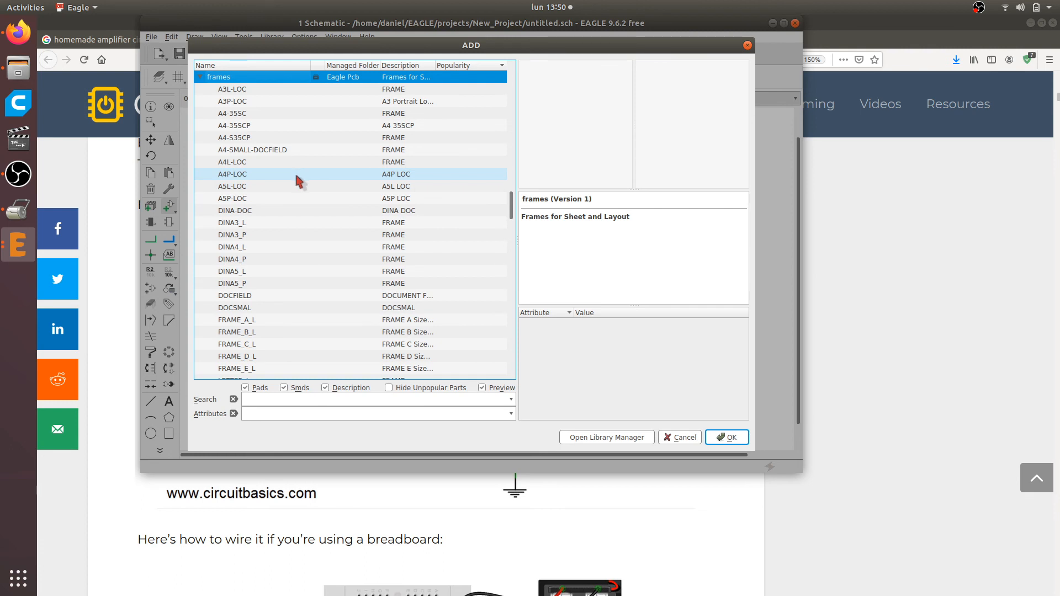
Examine the previews and descriptions of the frames in the library, comparing A3, A4 and A5 sizes in landscape and portrait
{"action": "left_click", "coordinate": [258, 90]}
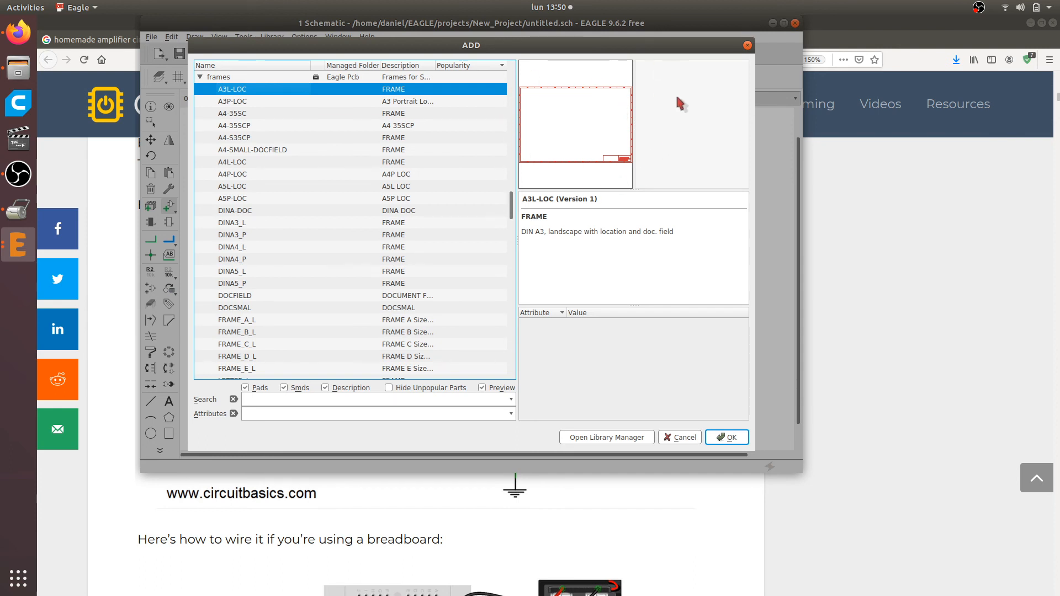
{"action": "key", "text": "Down"}
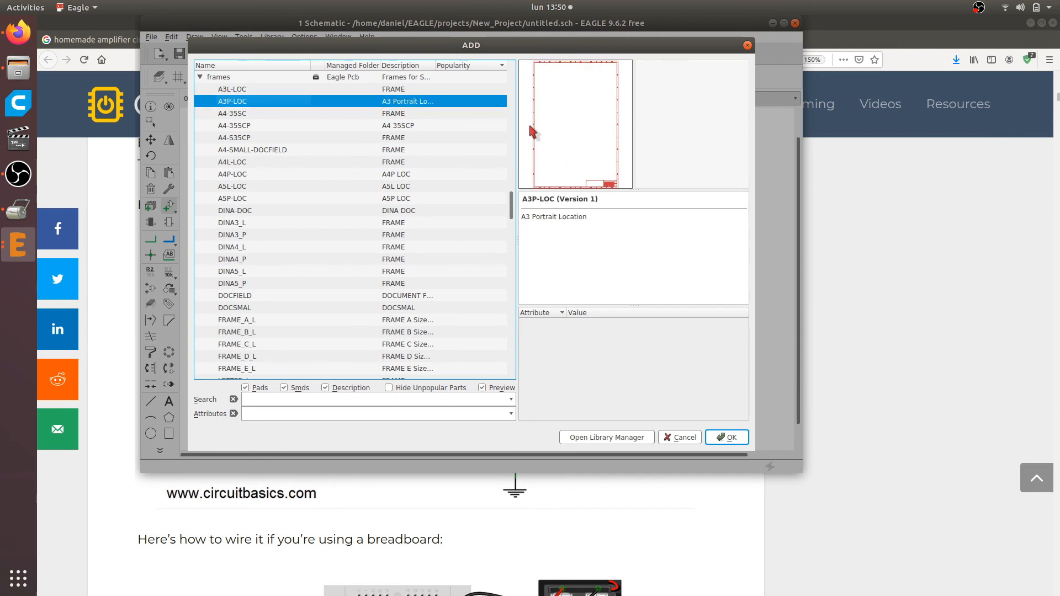
{"action": "key", "text": "Up"}
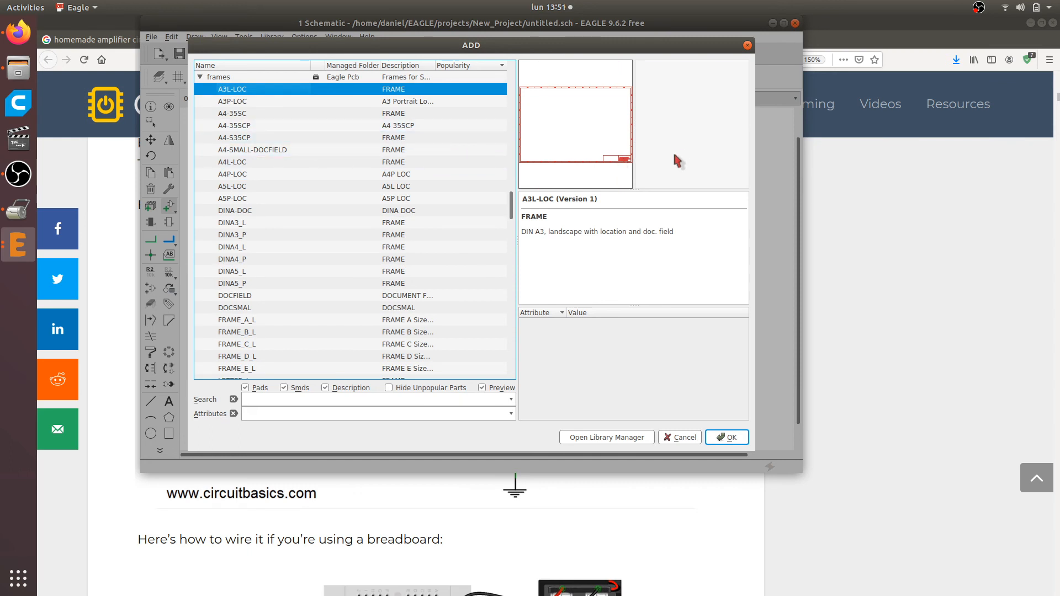
{"action": "key", "text": "Down"}
{"action": "key", "text": "Down"}
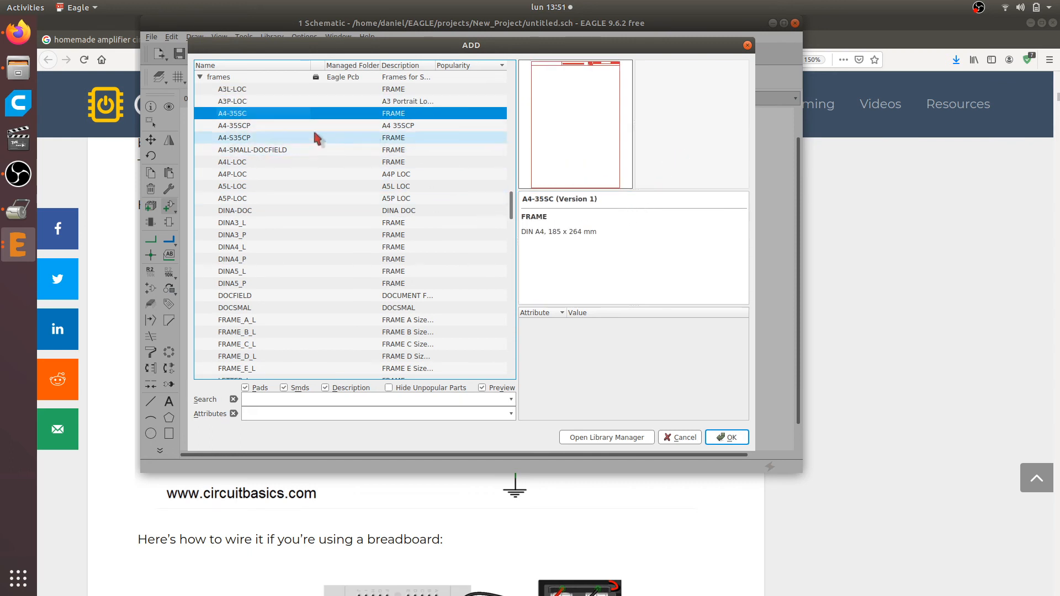
{"action": "key", "text": "Up"}
{"action": "key", "text": "Up"}
{"action": "key", "text": "Down"}
{"action": "key", "text": "Down"}
{"action": "key", "text": "Down"}
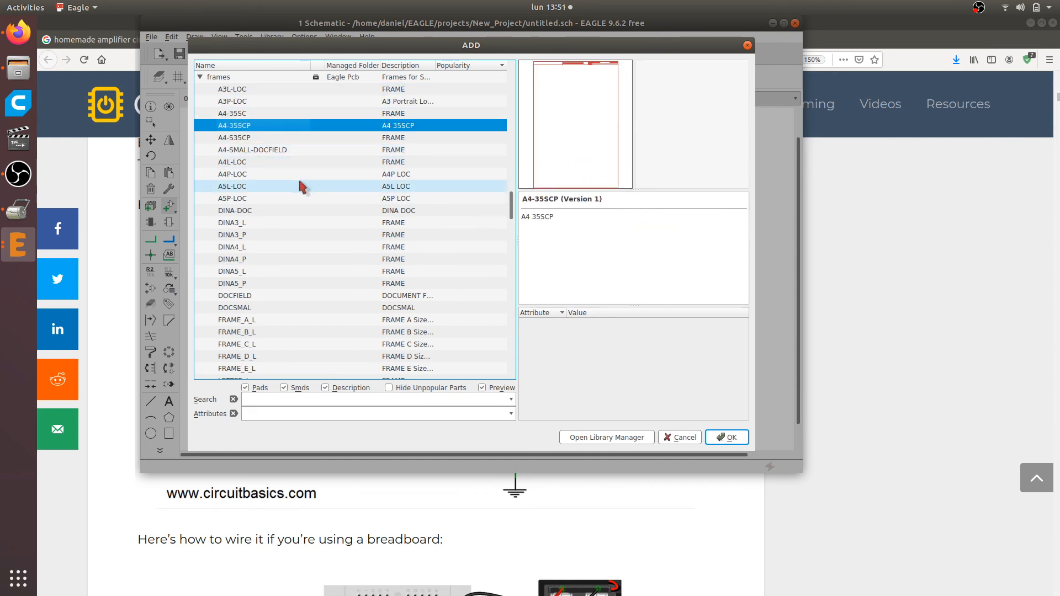
{"action": "key", "text": "Down"}
{"action": "key", "text": "Down"}
{"action": "key", "text": "Down"}
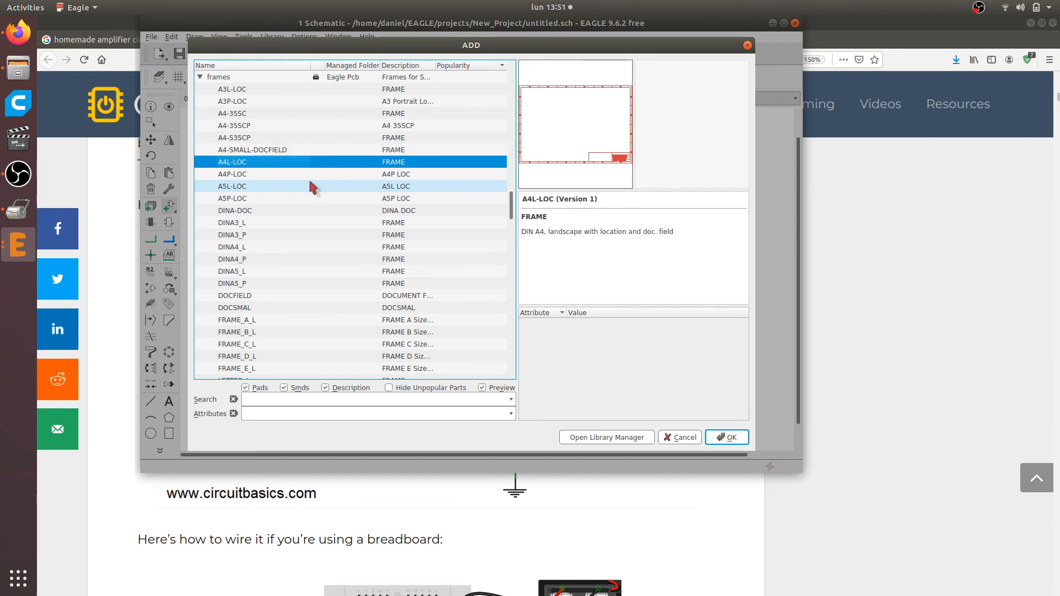
{"action": "key", "text": "Down"}
{"action": "key", "text": "Down"}
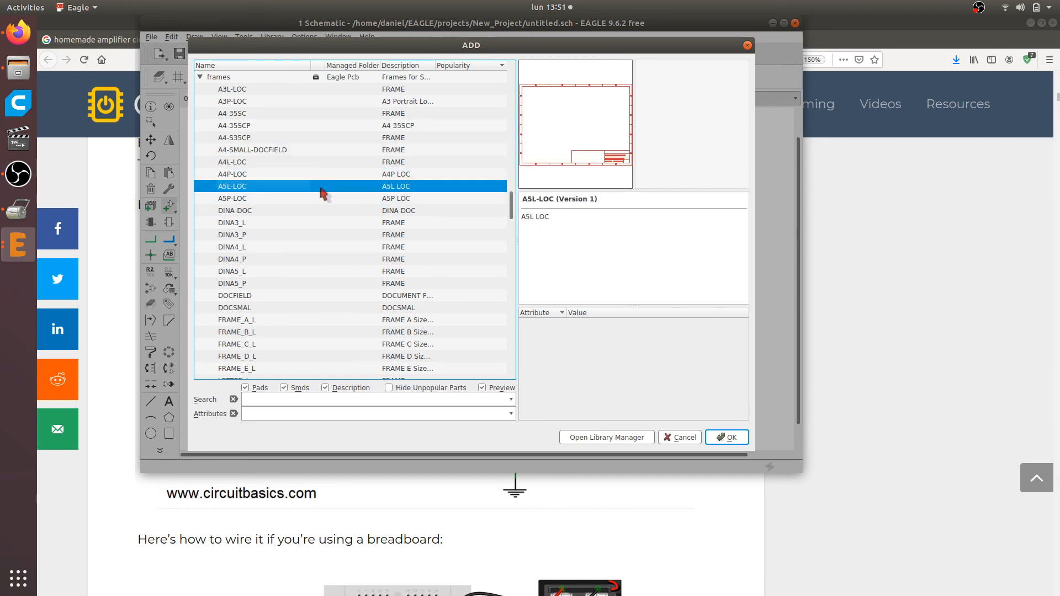
{"action": "key", "text": "Down"}
{"action": "key", "text": "Up"}
{"action": "key", "text": "Down"}
{"action": "key", "text": "Down"}
{"action": "key", "text": "Down"}
{"action": "key", "text": "Down"}
{"action": "key", "text": "Down"}
{"action": "key", "text": "Down"}
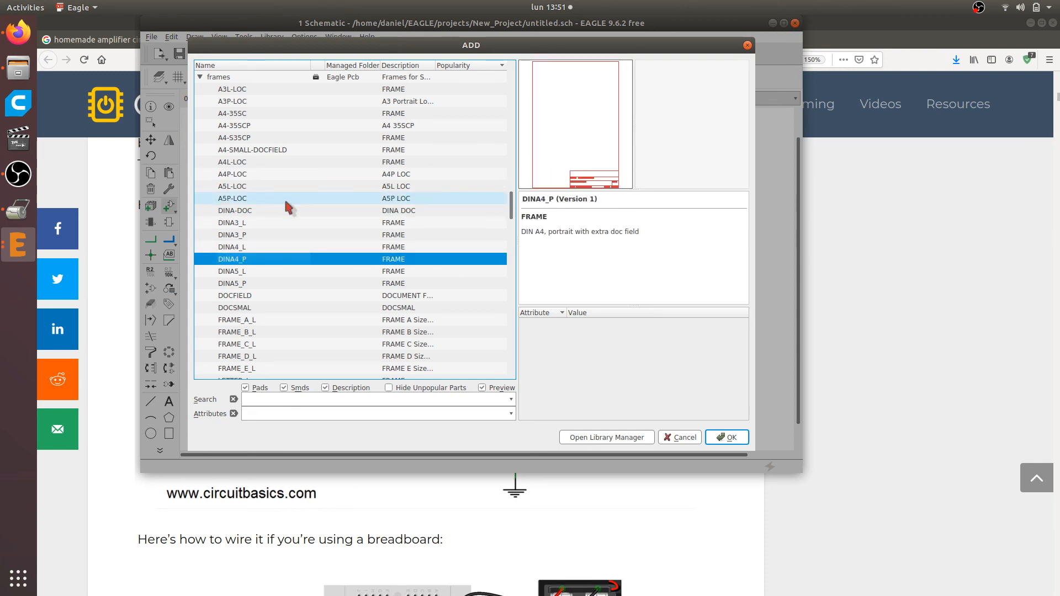
{"action": "key", "text": "Up"}
{"action": "key", "text": "Down"}
{"action": "key", "text": "Down"}
{"action": "key", "text": "Down"}
{"action": "scroll", "coordinate": [254, 227], "scroll_direction": "down", "scroll_amount": 4}
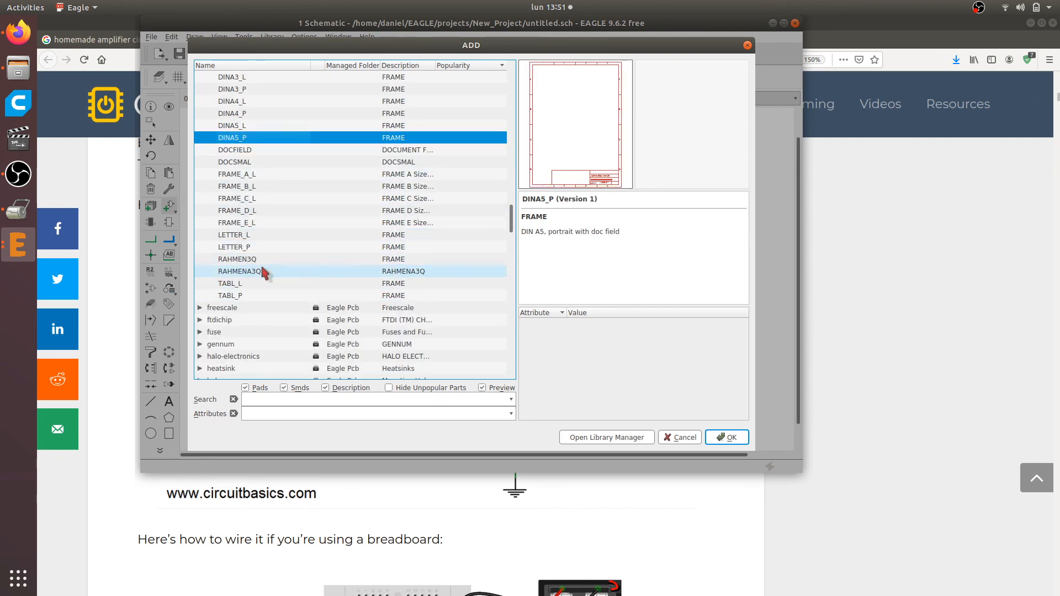
{"action": "scroll", "coordinate": [300, 194], "scroll_direction": "up", "scroll_amount": 5}
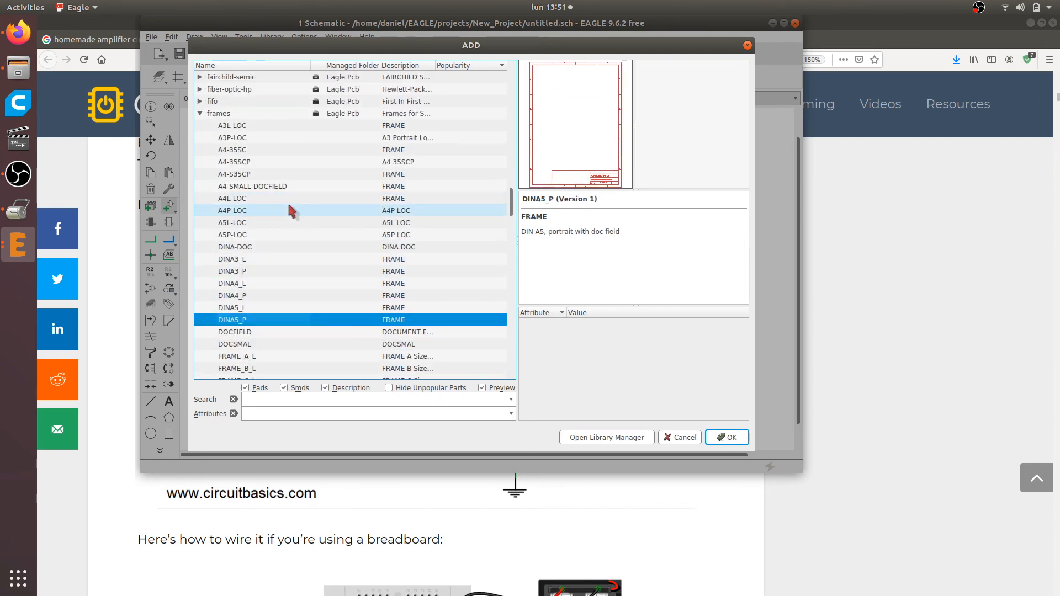
Place the A5L-LOC frame with its lower-left corner on the sheet origin (0.0 0.0) and end the Add command
{"action": "left_click", "coordinate": [255, 222]}
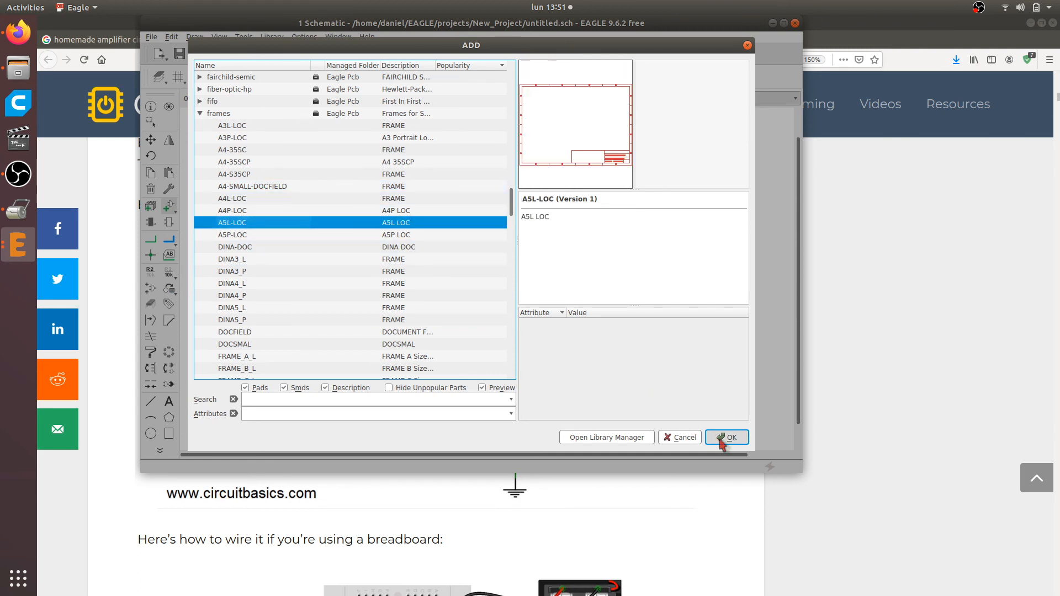
{"action": "double_click", "coordinate": [242, 227]}
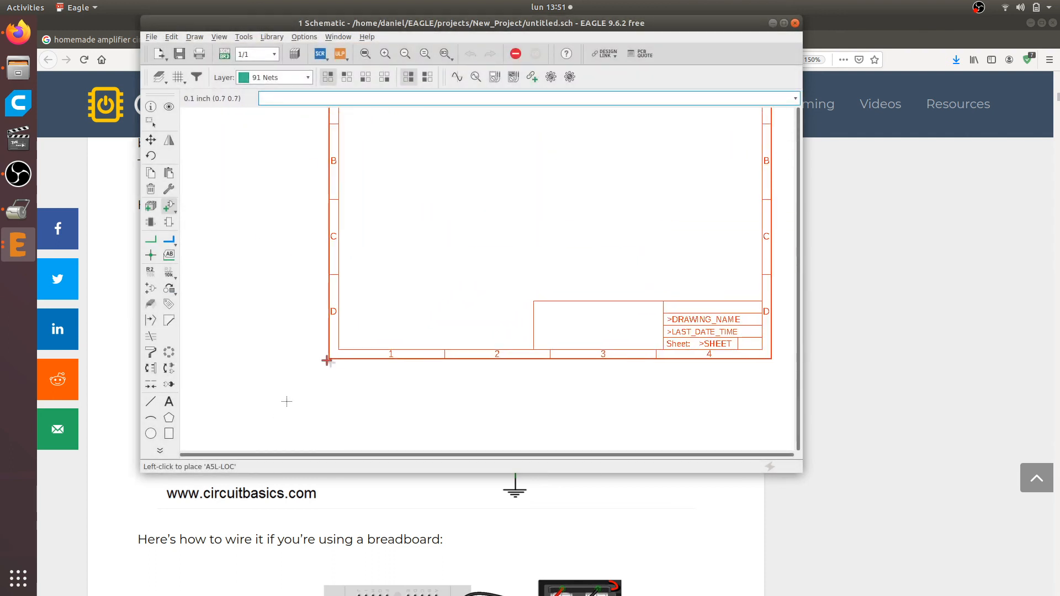
{"action": "scroll", "coordinate": [287, 401], "scroll_direction": "up", "scroll_amount": 3}
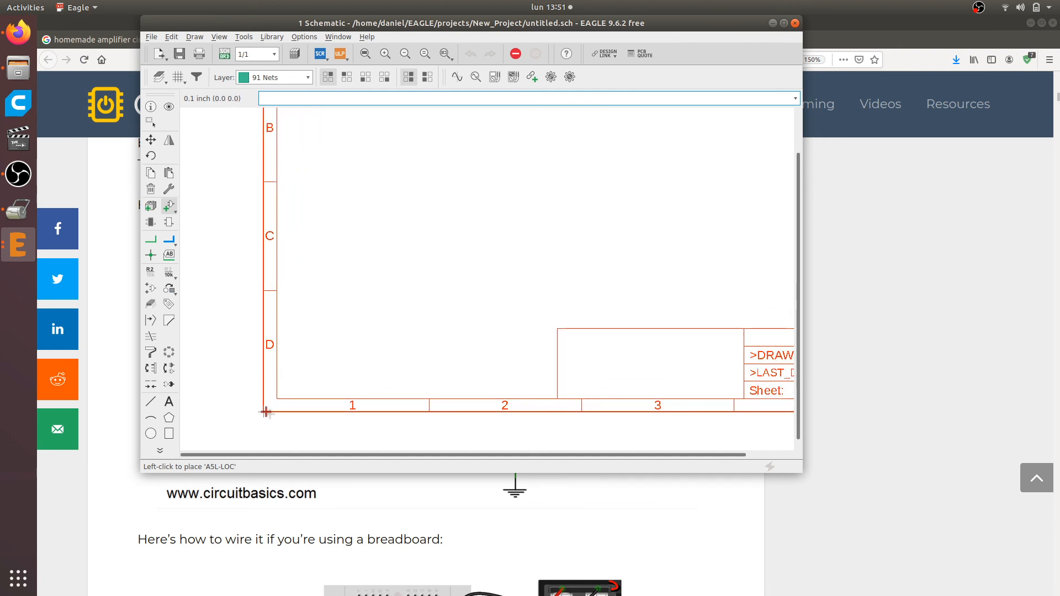
{"action": "left_click", "coordinate": [265, 412]}
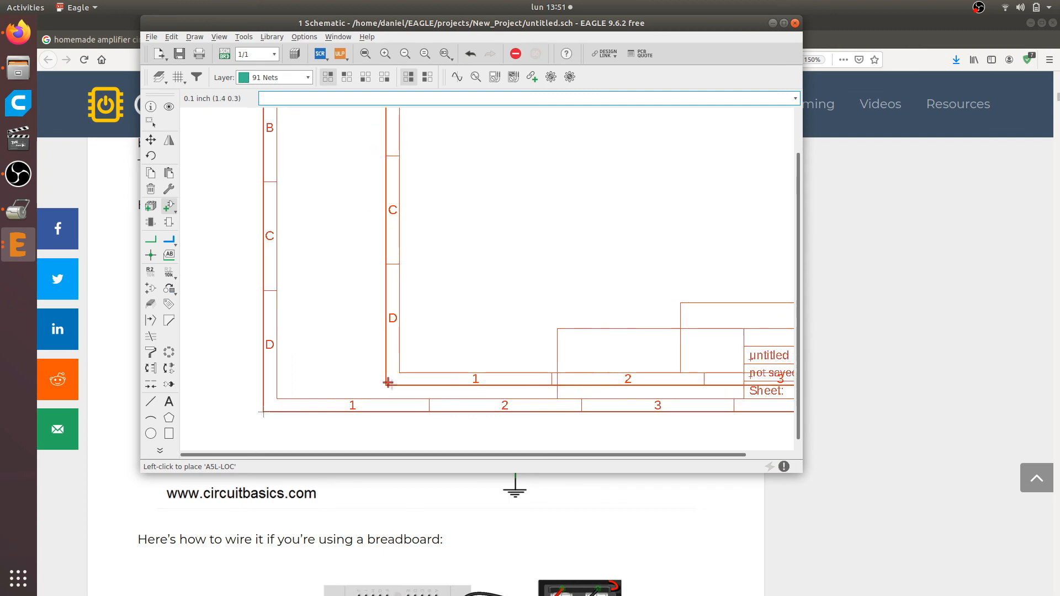
{"action": "scroll", "coordinate": [347, 402], "scroll_direction": "down", "scroll_amount": 4}
{"action": "scroll", "coordinate": [471, 291], "scroll_direction": "up", "scroll_amount": 1}
{"action": "key", "text": "Escape"}
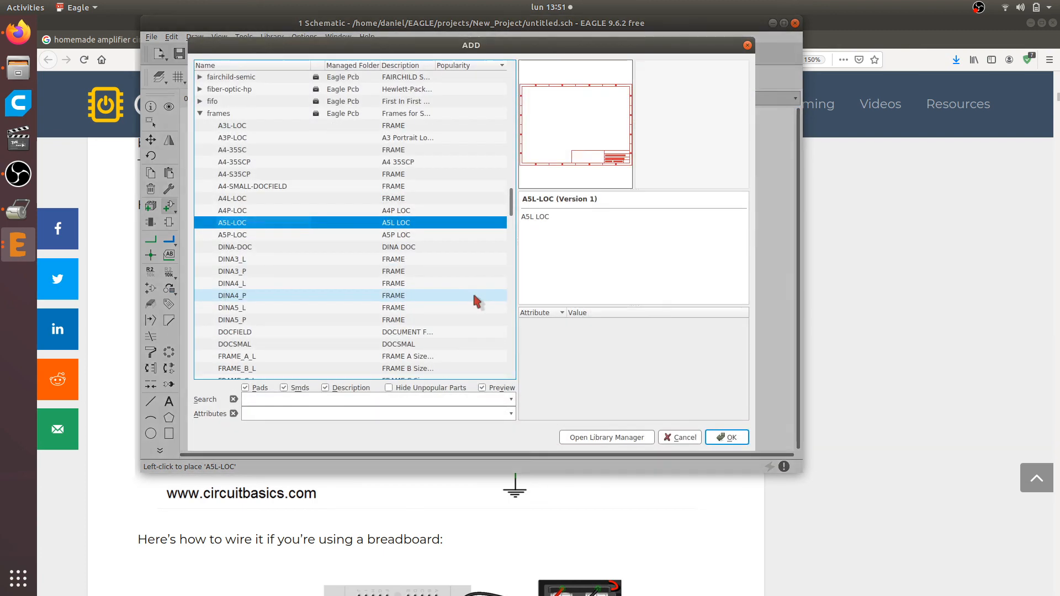
{"action": "key", "text": "Escape"}
{"action": "scroll", "coordinate": [308, 372], "scroll_direction": "down", "scroll_amount": 1}
{"action": "scroll", "coordinate": [268, 431], "scroll_direction": "up", "scroll_amount": 4}
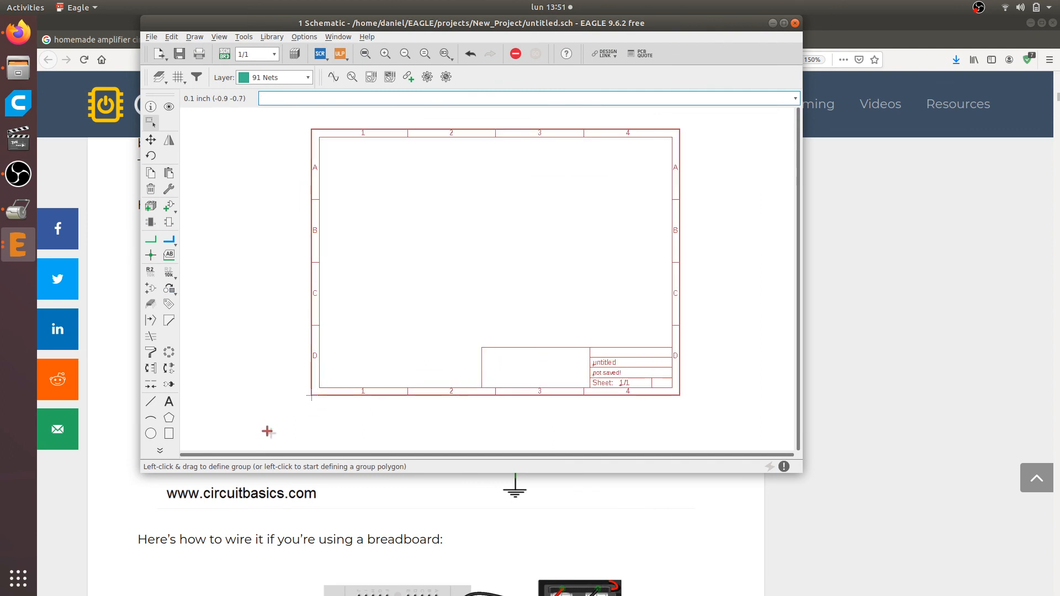
{"action": "scroll", "coordinate": [296, 407], "scroll_direction": "down", "scroll_amount": 1}
{"action": "scroll", "coordinate": [340, 395], "scroll_direction": "down", "scroll_amount": 1}
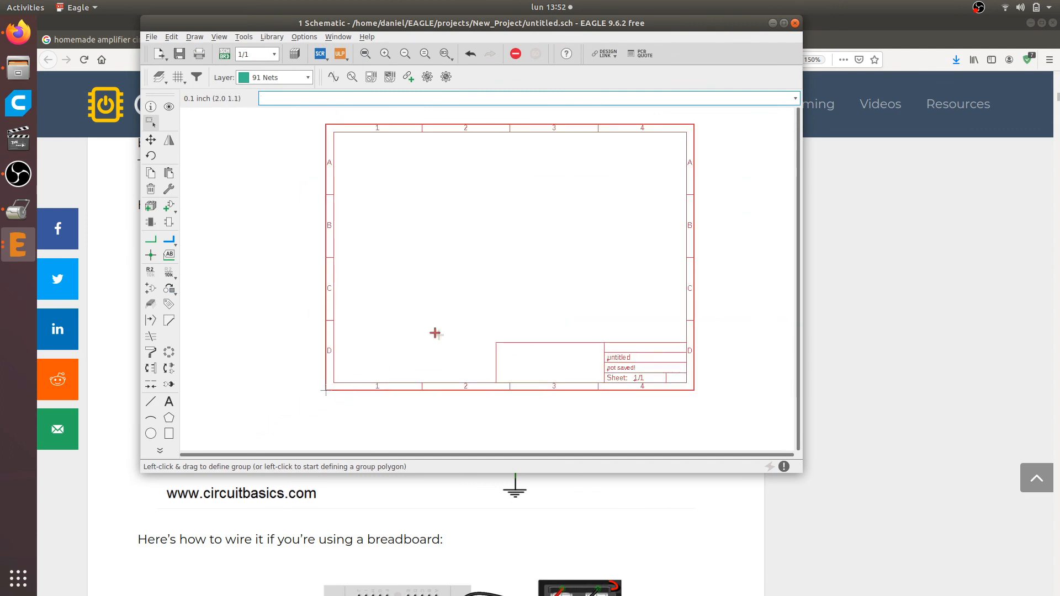
{"action": "scroll", "coordinate": [636, 162], "scroll_direction": "up", "scroll_amount": 1}
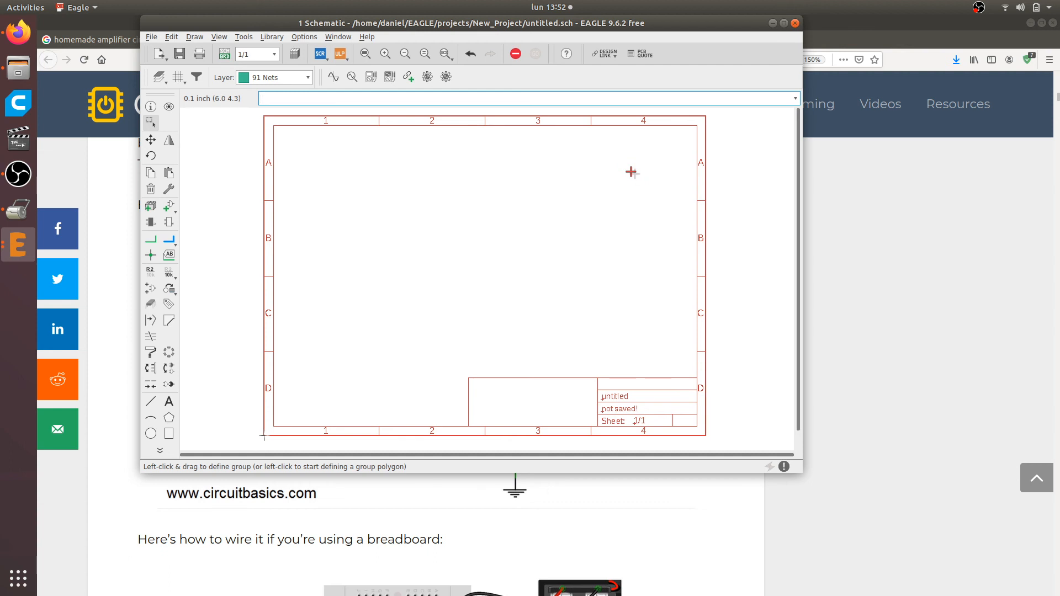
Start saving the schematic under a new name and go to the Documents folder in the home directory
{"action": "left_click", "coordinate": [153, 37]}
{"action": "mouse_move", "coordinate": [198, 80]}
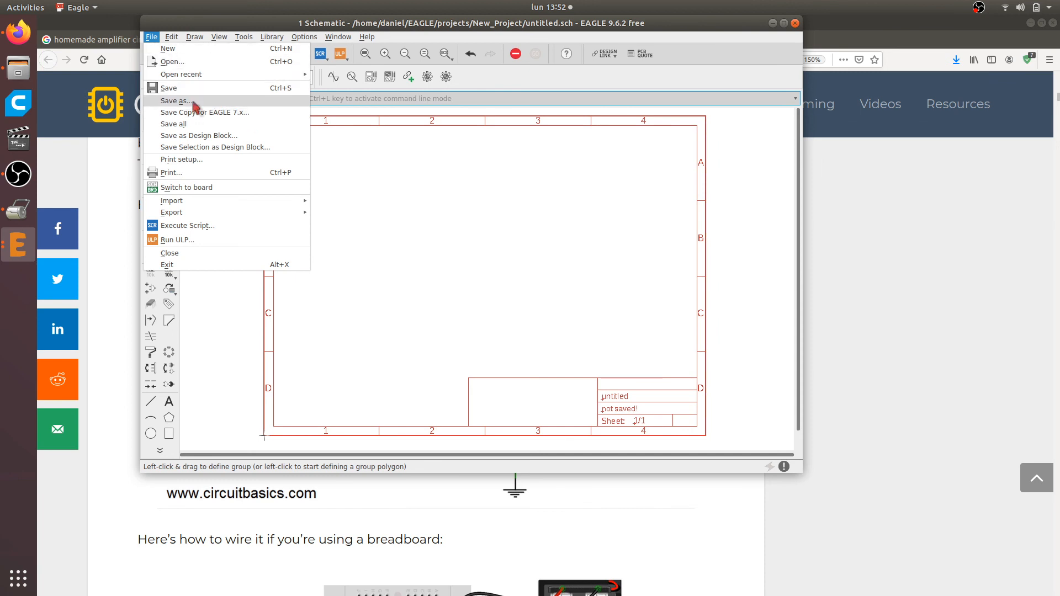
{"action": "left_click", "coordinate": [194, 101]}
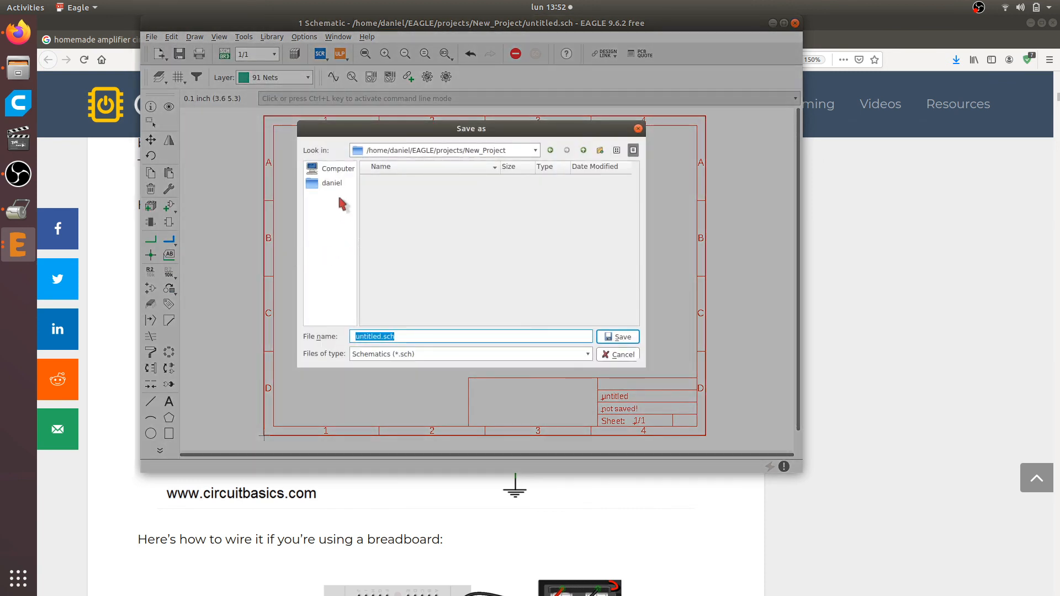
{"action": "left_click", "coordinate": [532, 151]}
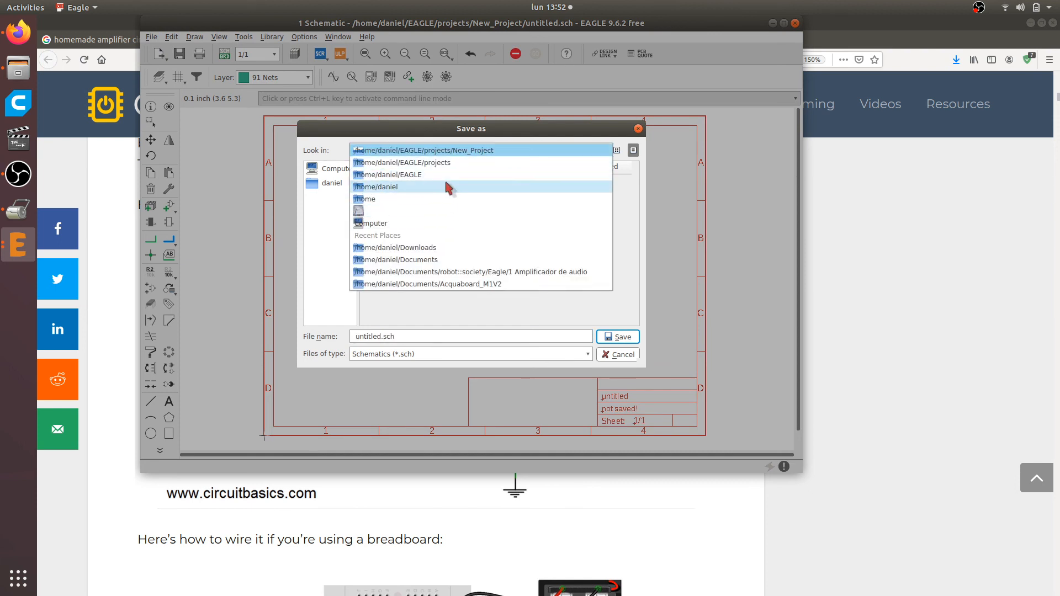
{"action": "left_click", "coordinate": [331, 184]}
{"action": "left_click", "coordinate": [331, 184]}
{"action": "double_click", "coordinate": [387, 190]}
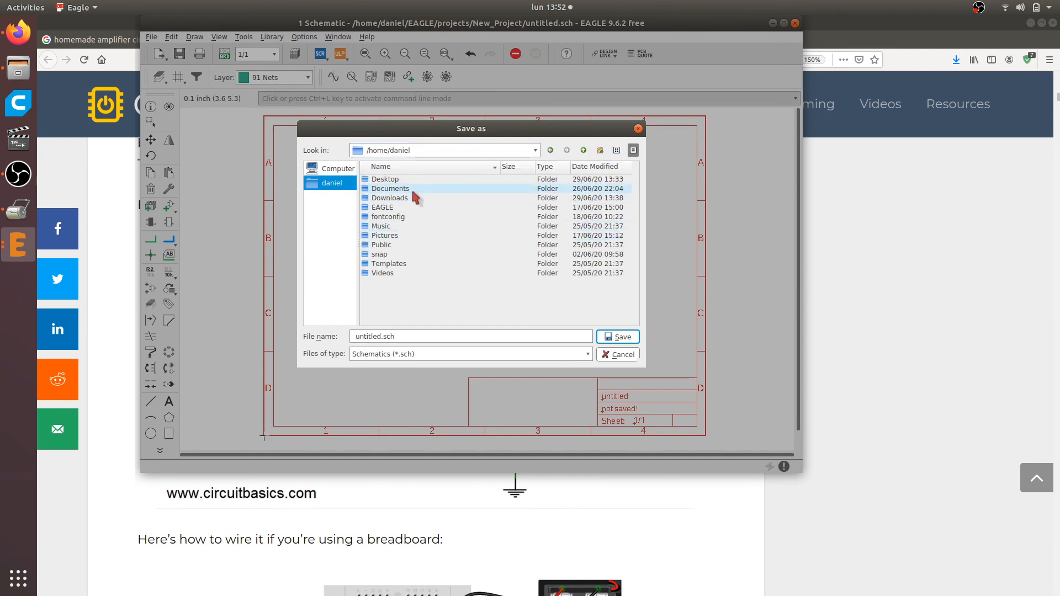
Create a new folder named "Curso de eagle" in Documents and open it as the save location
{"action": "left_click", "coordinate": [600, 151]}
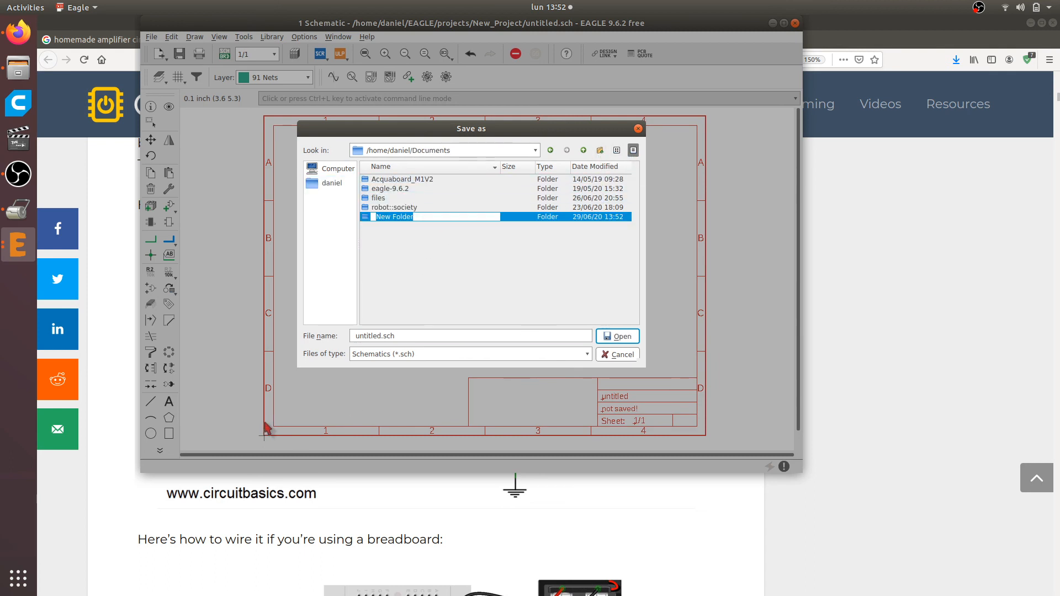
{"action": "type", "text": "Curso de eagle"}
{"action": "key", "text": "Return"}
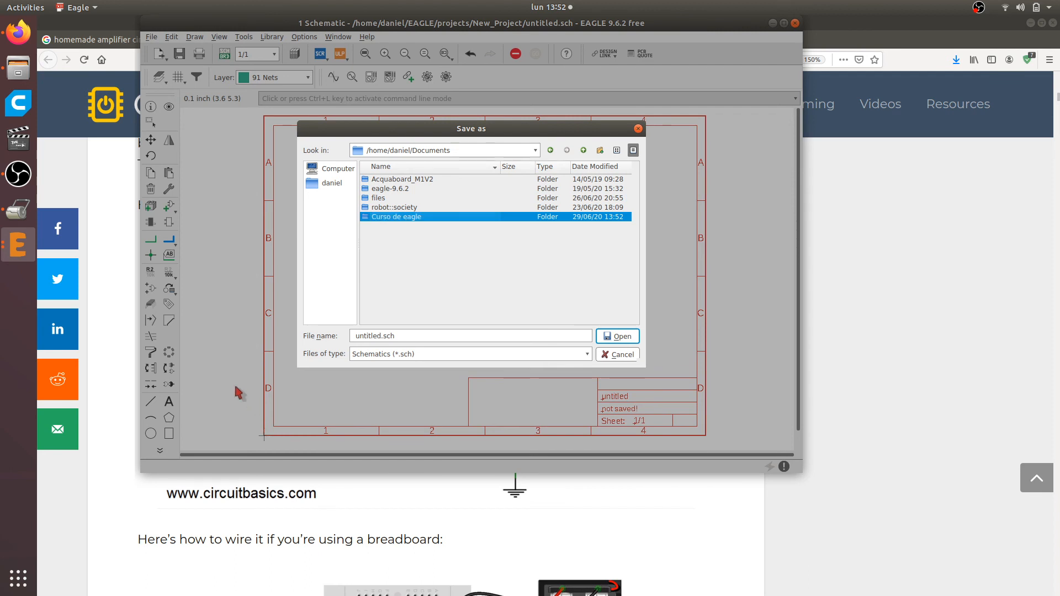
{"action": "double_click", "coordinate": [388, 218]}
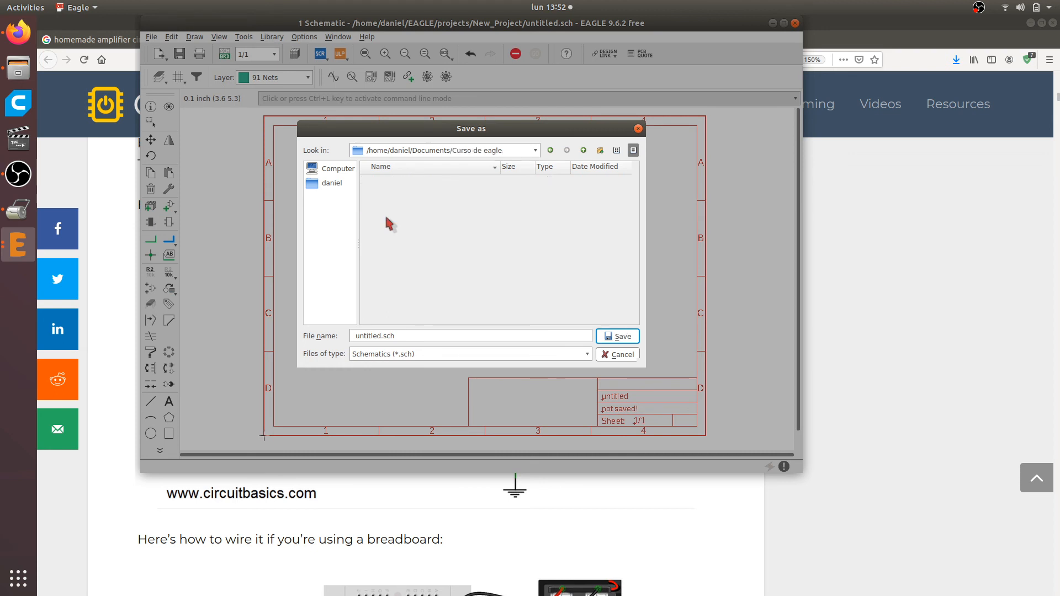
Save the schematic as "Proyecto 1" and check the name, date and sheet fields in the frame's title block
{"action": "left_click", "coordinate": [499, 336]}
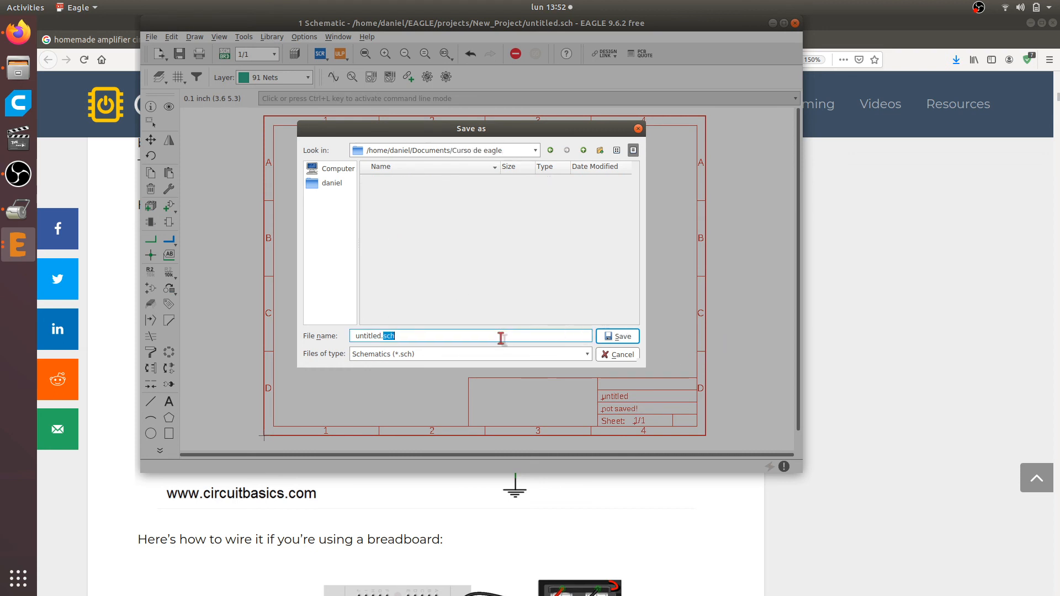
{"action": "left_click", "coordinate": [500, 338]}
{"action": "type", "text": "Proyecto 1"}
{"action": "left_click", "coordinate": [626, 340]}
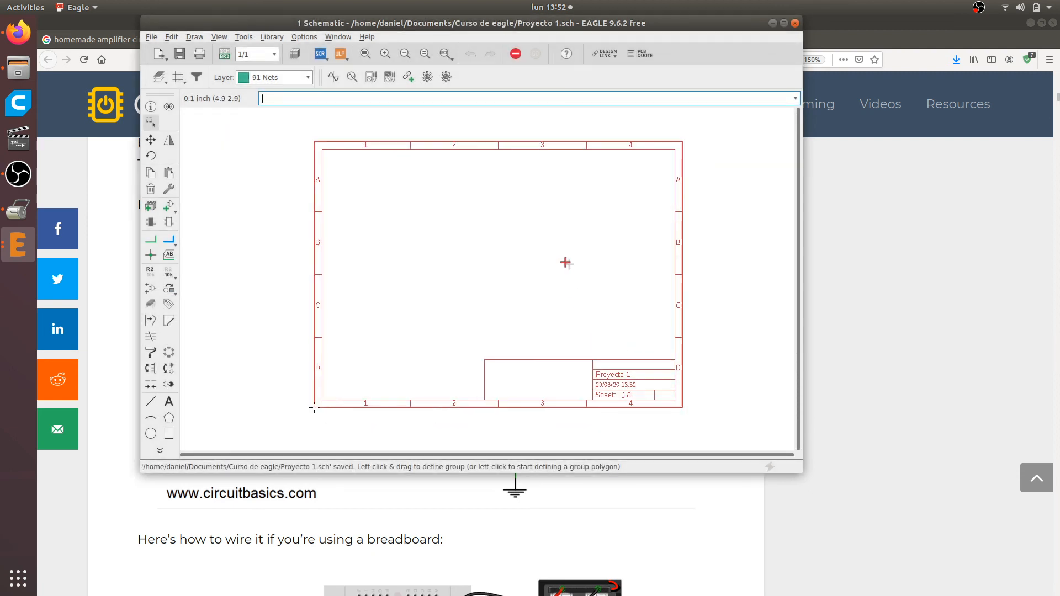
{"action": "scroll", "coordinate": [659, 418], "scroll_direction": "up", "scroll_amount": 4}
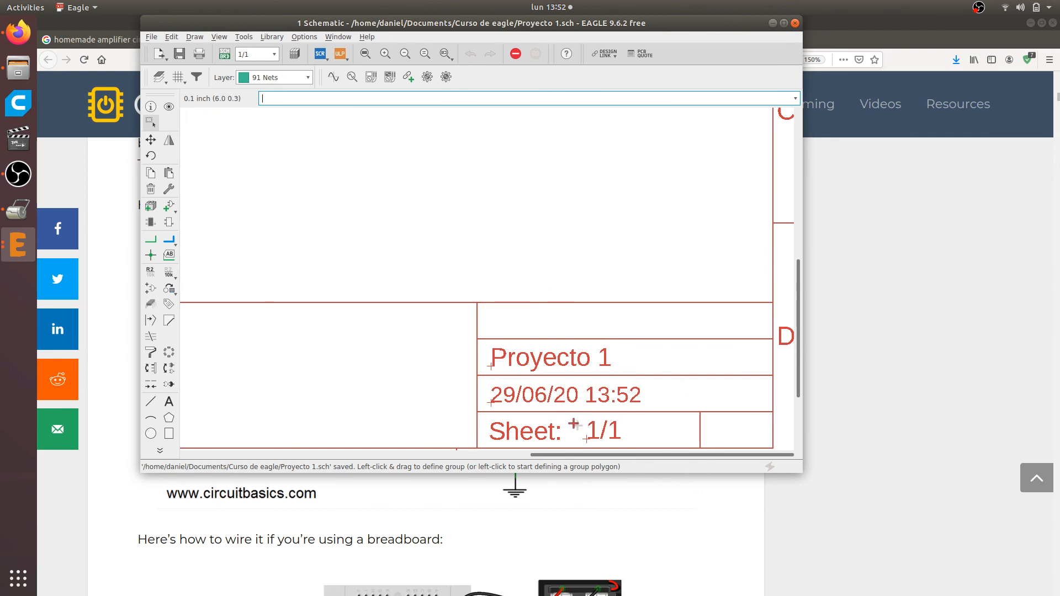
{"action": "scroll", "coordinate": [554, 381], "scroll_direction": "down", "scroll_amount": 2}
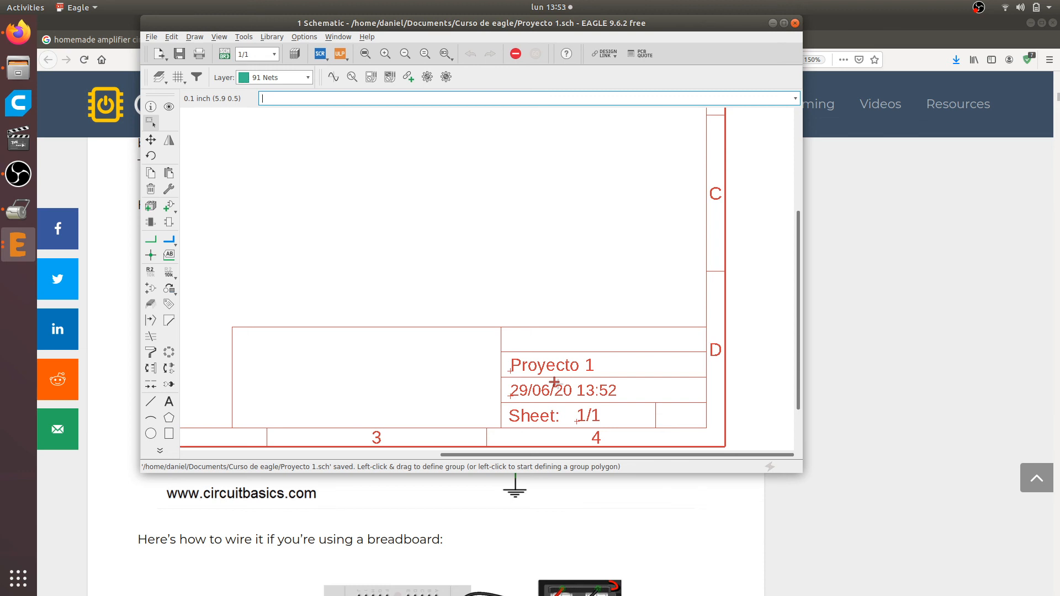
Create a text object containing the author's full name and assign it to layer 94 Symbols
{"action": "scroll", "coordinate": [497, 343], "scroll_direction": "down", "scroll_amount": 1}
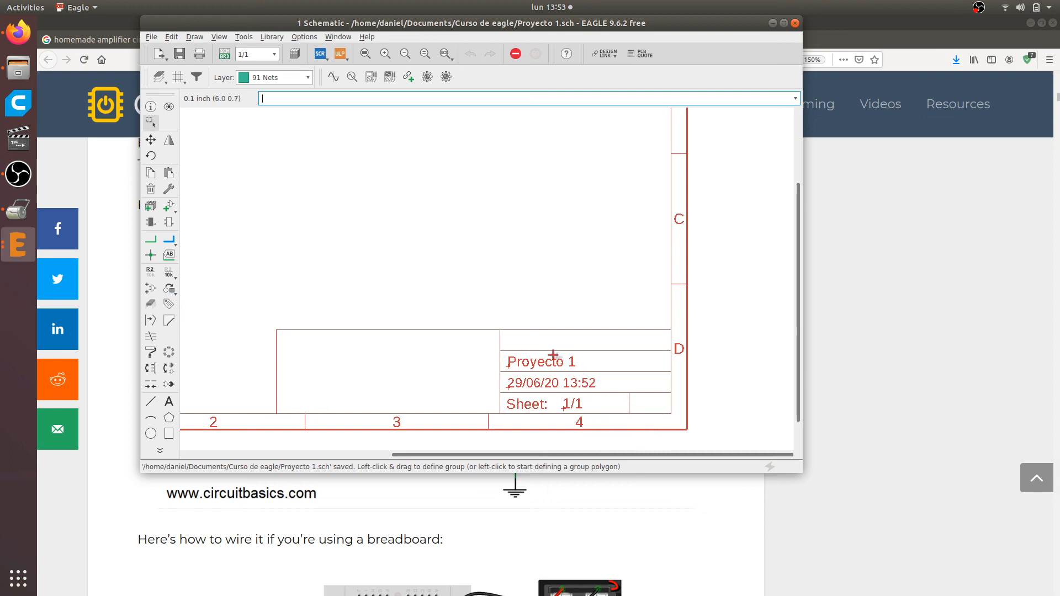
{"action": "left_click", "coordinate": [168, 401]}
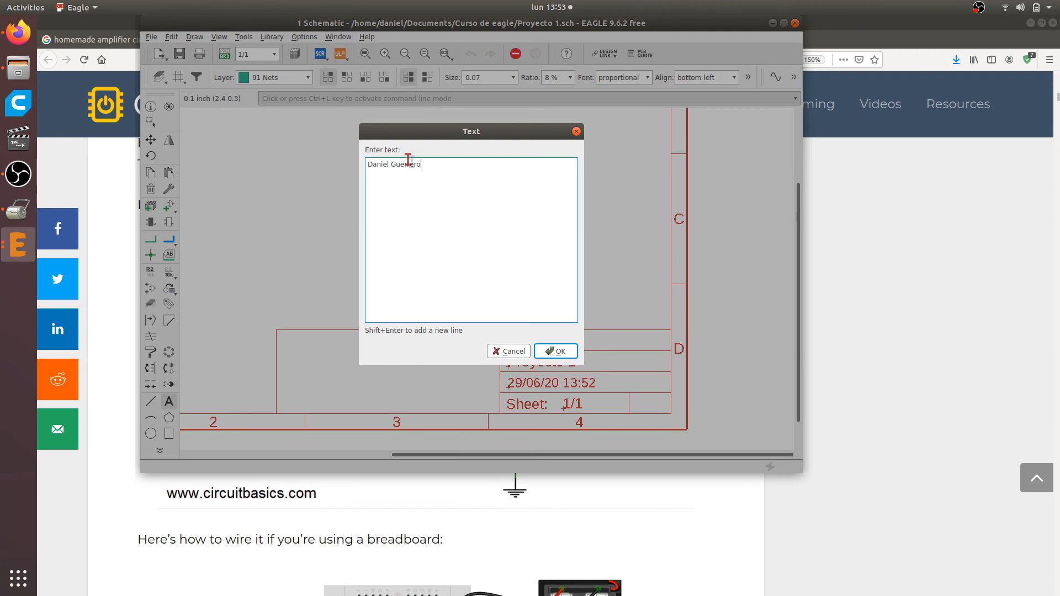
{"action": "left_click", "coordinate": [555, 351]}
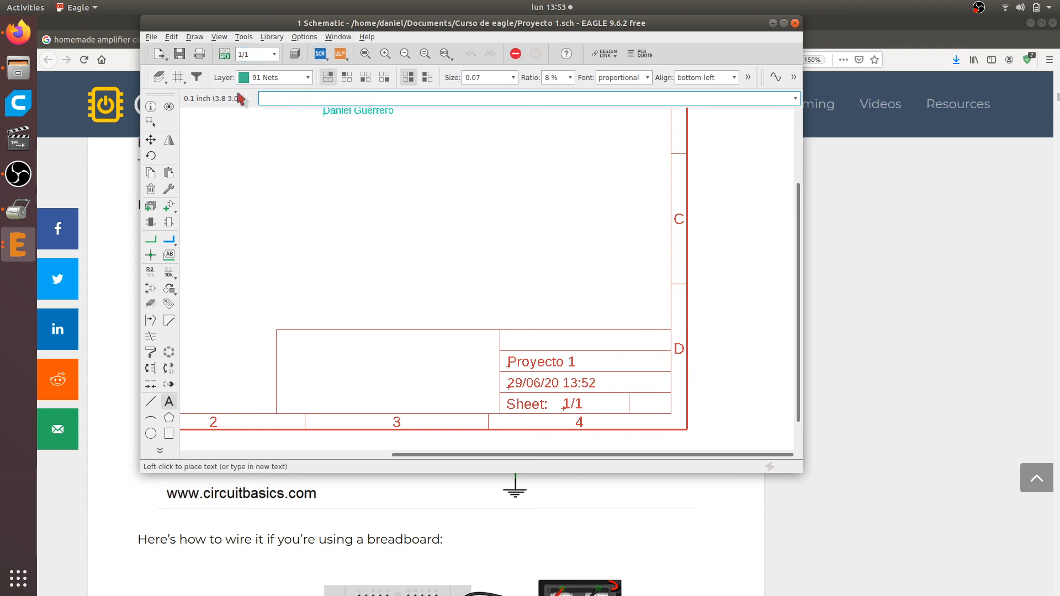
{"action": "left_click", "coordinate": [308, 79]}
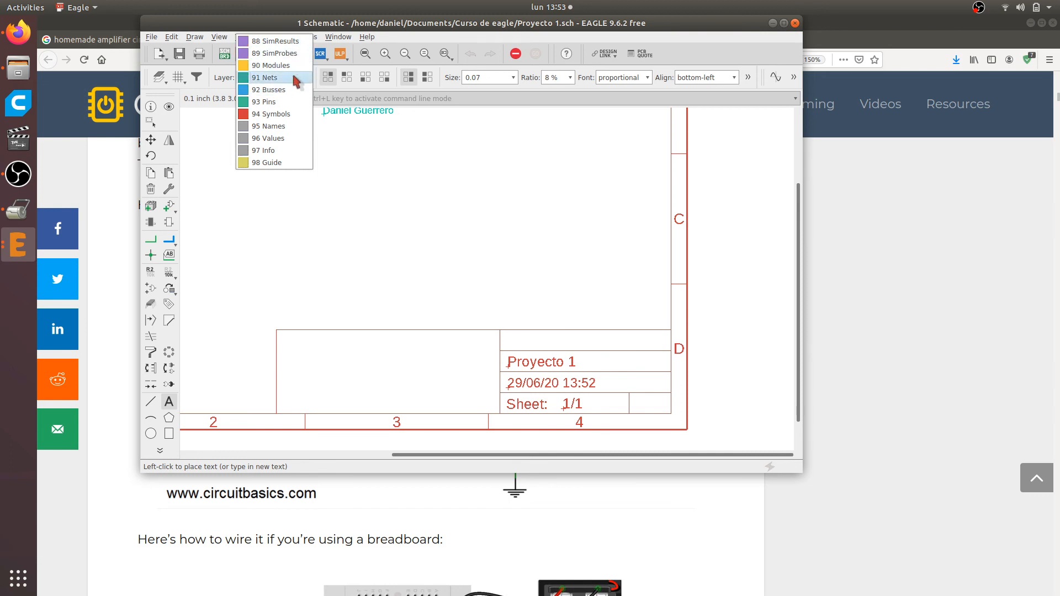
{"action": "left_click", "coordinate": [293, 114]}
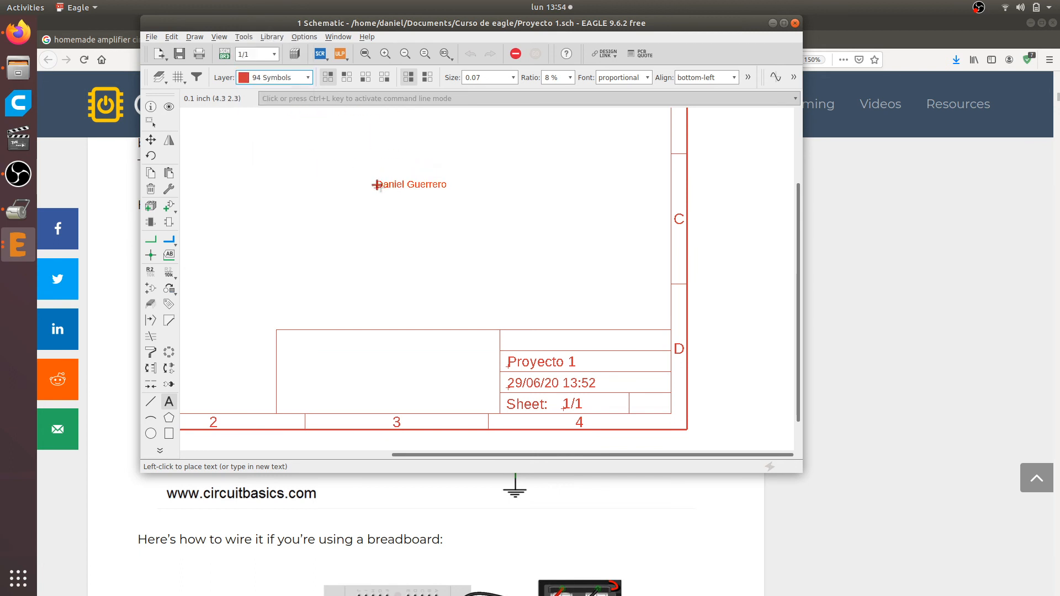
{"action": "left_click", "coordinate": [306, 77]}
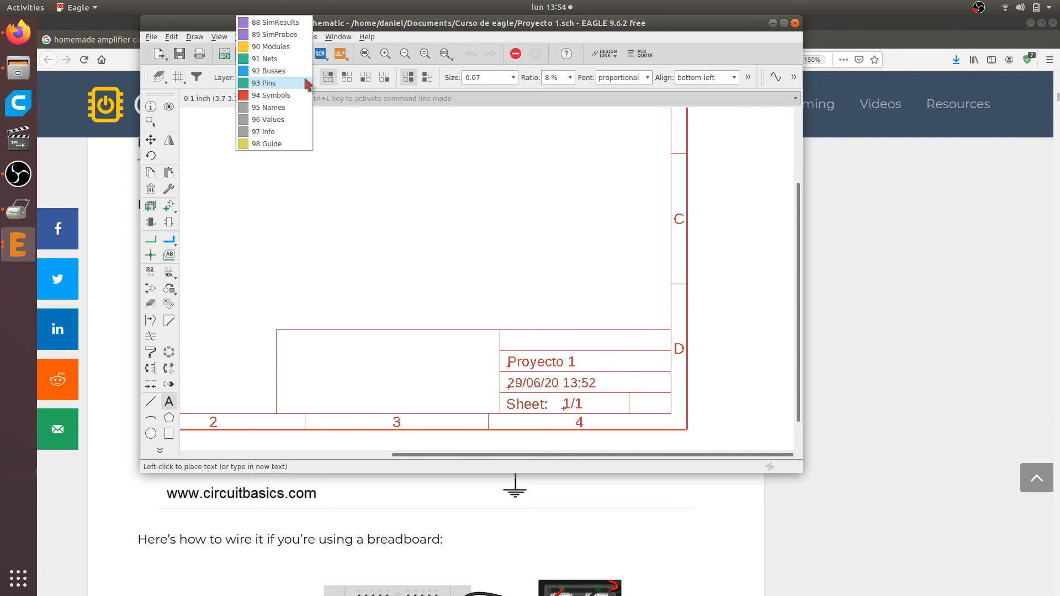
{"action": "key", "text": "Escape"}
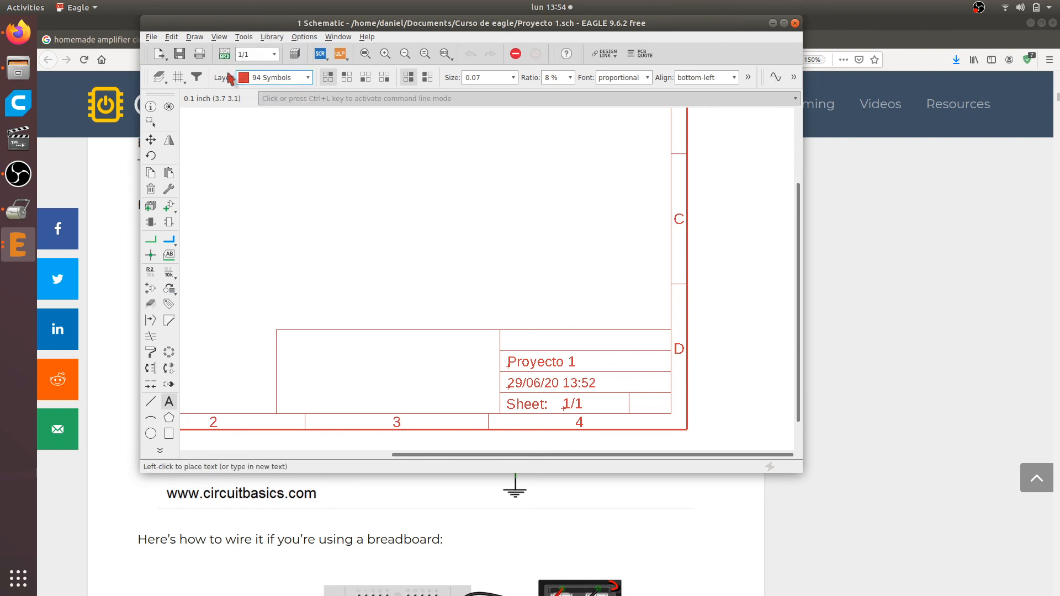
{"action": "left_click", "coordinate": [256, 83]}
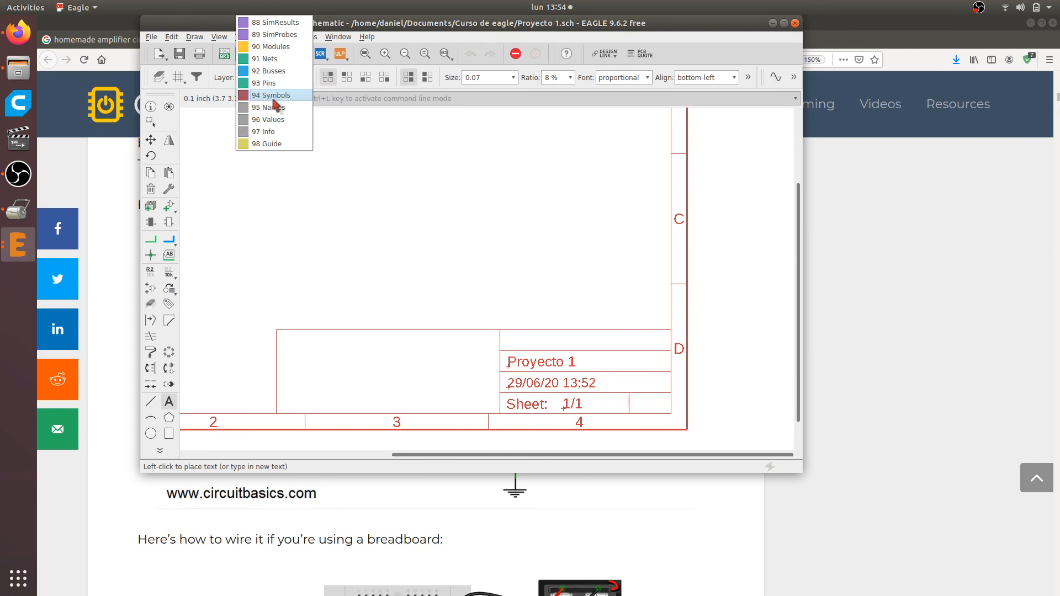
{"action": "left_click", "coordinate": [274, 97]}
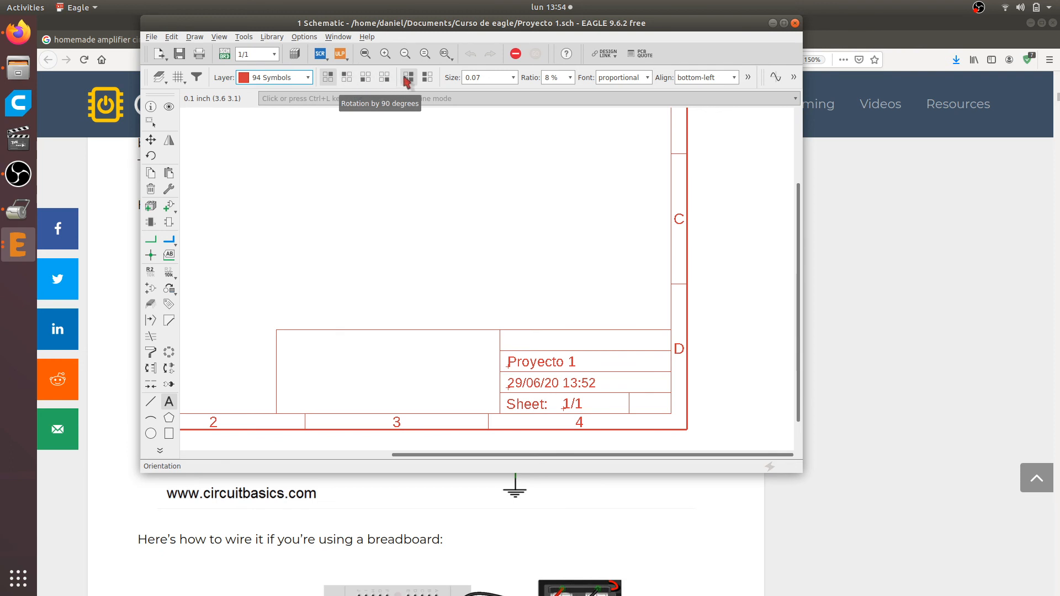
Try the name text rotated by 90 and 180 degrees, and return it to 0 degrees
{"action": "left_click", "coordinate": [349, 83]}
{"action": "left_click", "coordinate": [363, 82]}
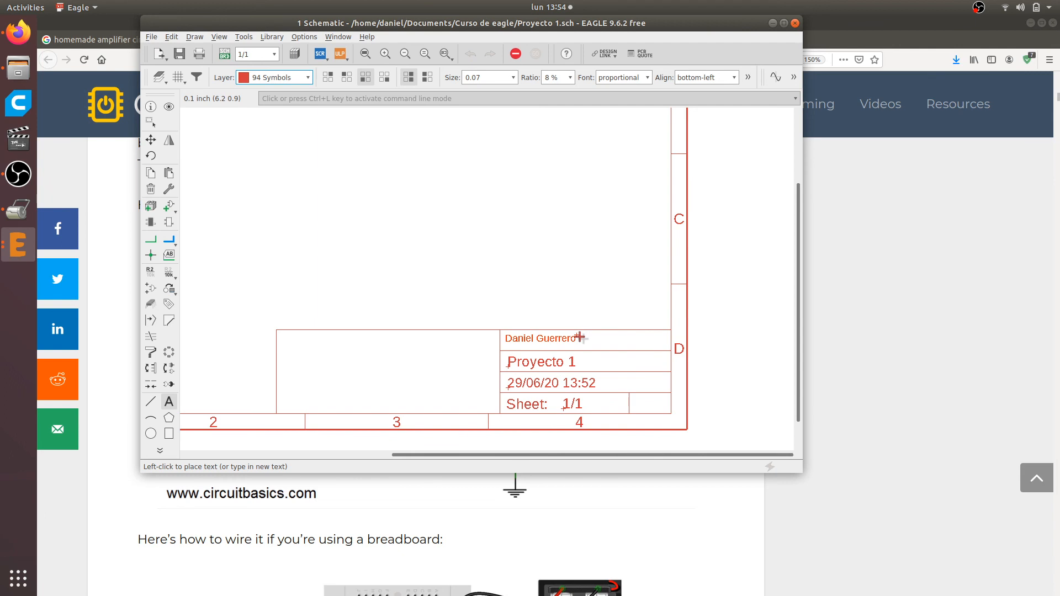
{"action": "left_click", "coordinate": [328, 78]}
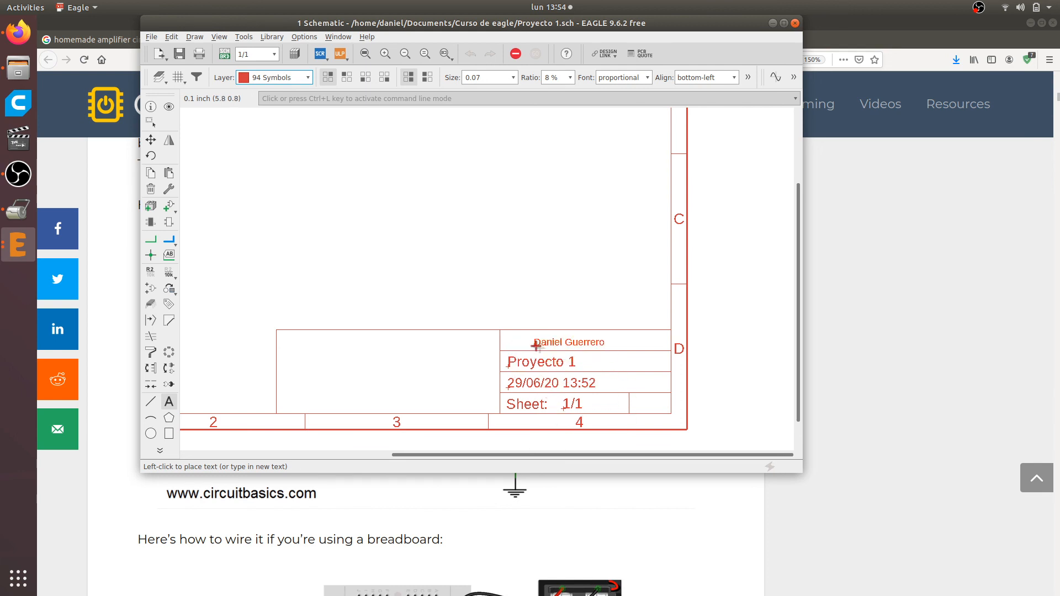
Set the name text's size to 0.1, place it in the empty row above the project name in the title block, and end the Text command
{"action": "left_click", "coordinate": [513, 82]}
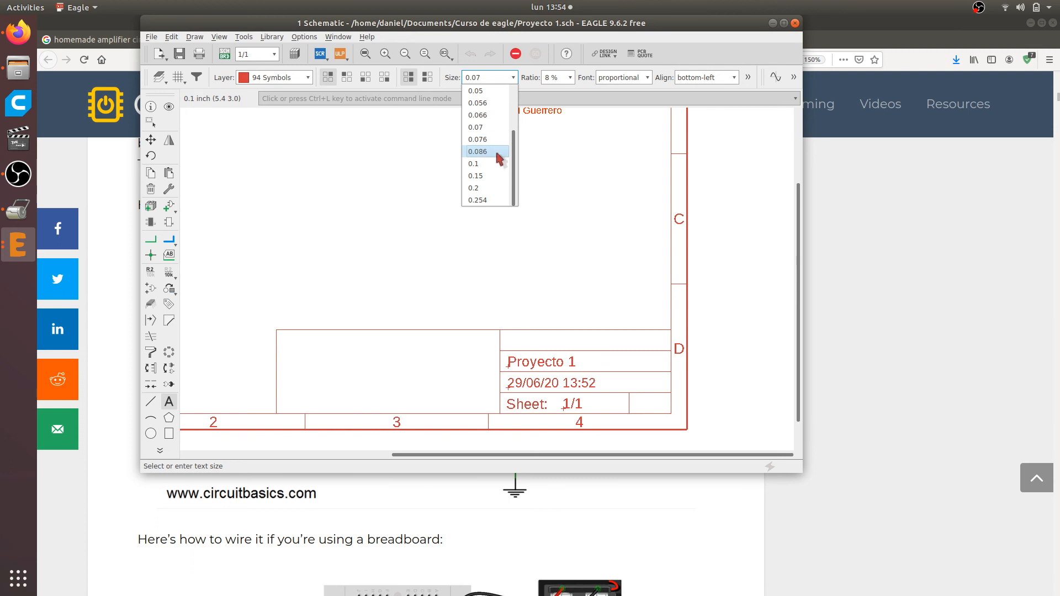
{"action": "left_click", "coordinate": [486, 188]}
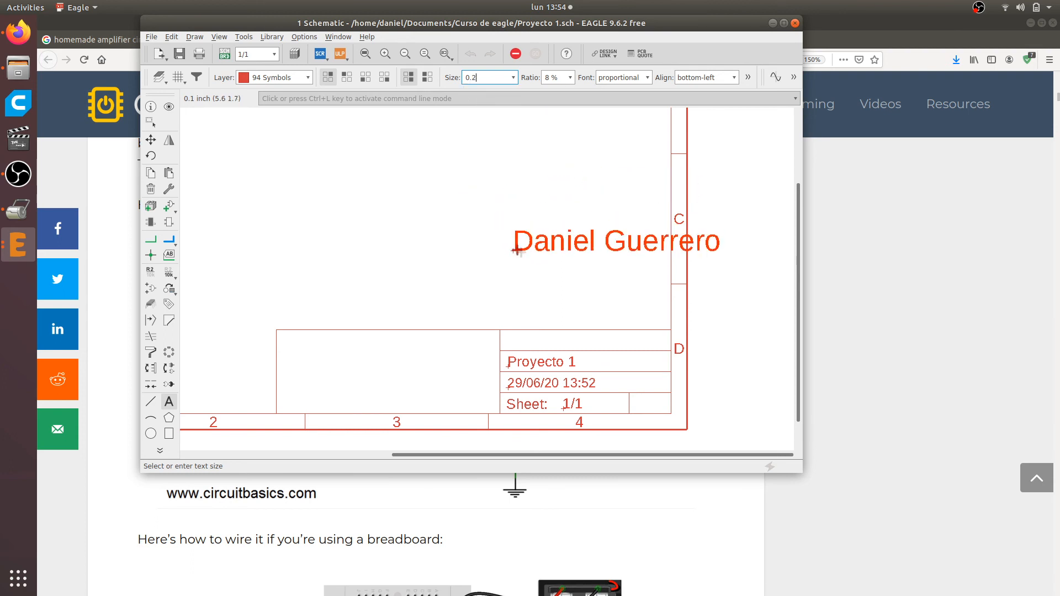
{"action": "left_click", "coordinate": [512, 80]}
{"action": "left_click", "coordinate": [486, 164]}
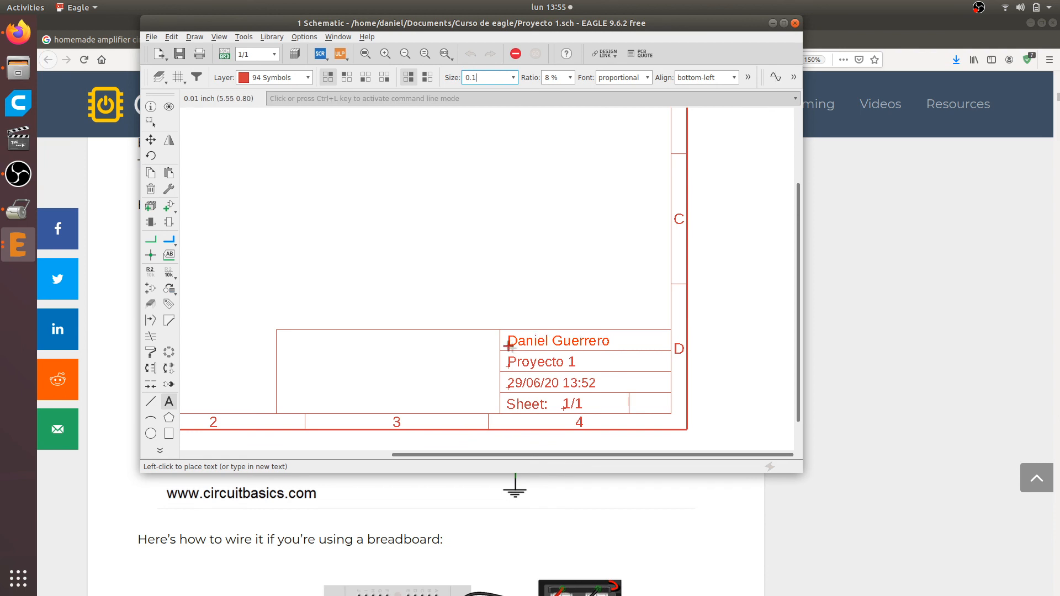
{"action": "left_click", "coordinate": [509, 347], "text": "alt"}
{"action": "key", "text": "Escape"}
{"action": "key", "text": "Escape"}
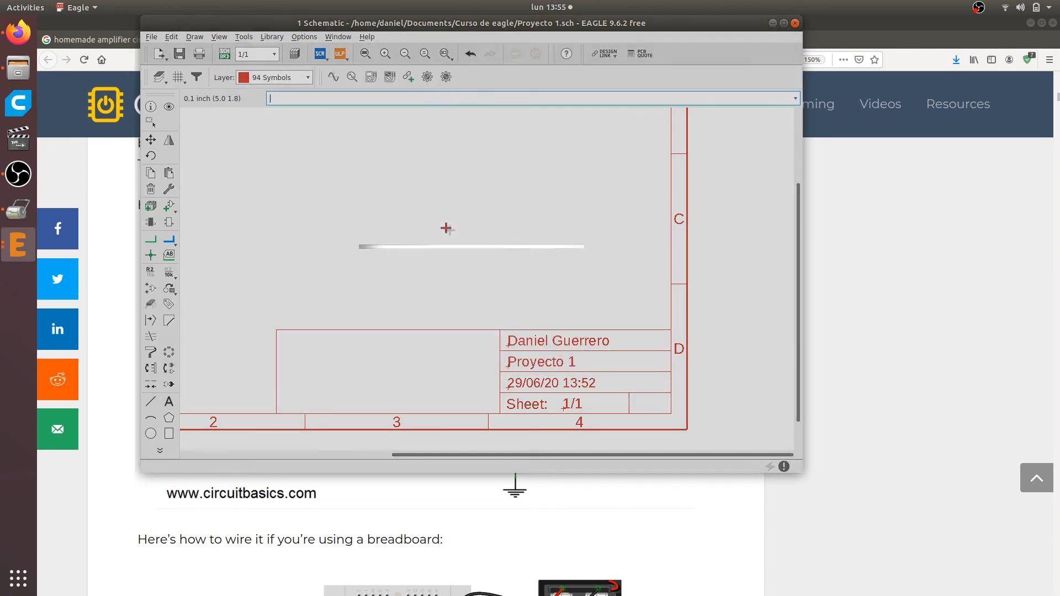
Check the completed title block and show the whole A5 frame in a maximized schematic window
{"action": "scroll", "coordinate": [414, 222], "scroll_direction": "down", "scroll_amount": 2}
{"action": "scroll", "coordinate": [508, 344], "scroll_direction": "up", "scroll_amount": 2}
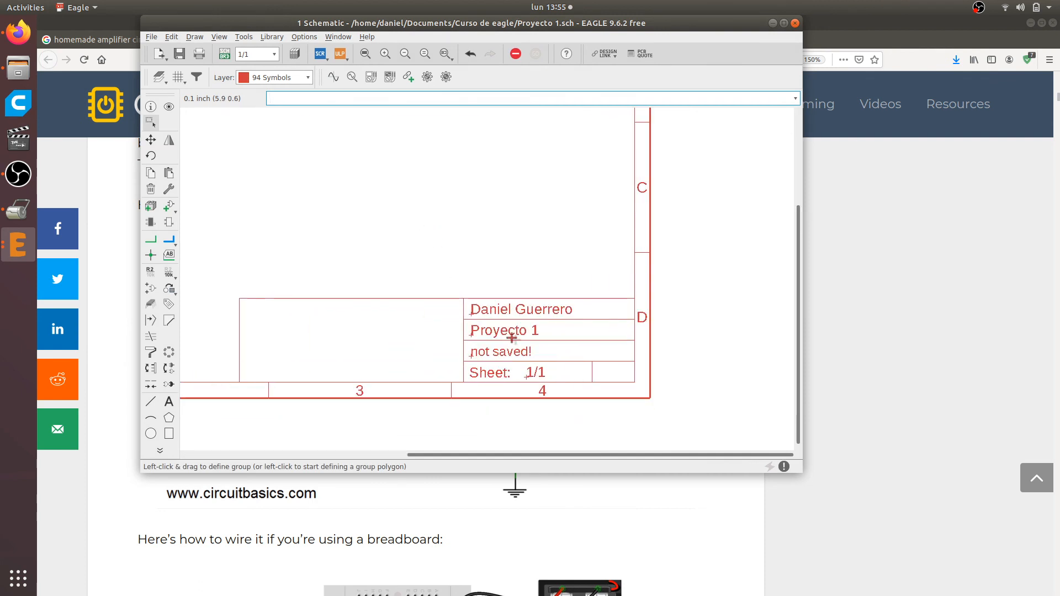
{"action": "scroll", "coordinate": [511, 338], "scroll_direction": "up", "scroll_amount": 2}
{"action": "scroll", "coordinate": [511, 338], "scroll_direction": "down", "scroll_amount": 5}
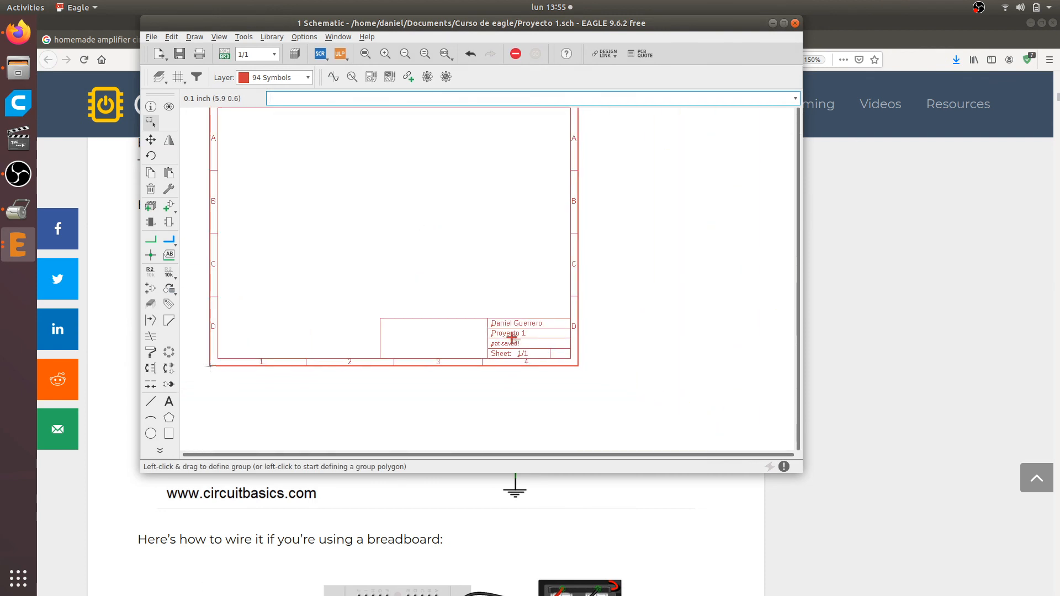
{"action": "scroll", "coordinate": [512, 338], "scroll_direction": "down", "scroll_amount": 1}
{"action": "scroll", "coordinate": [298, 166], "scroll_direction": "up", "scroll_amount": 3}
{"action": "scroll", "coordinate": [298, 168], "scroll_direction": "down", "scroll_amount": 3}
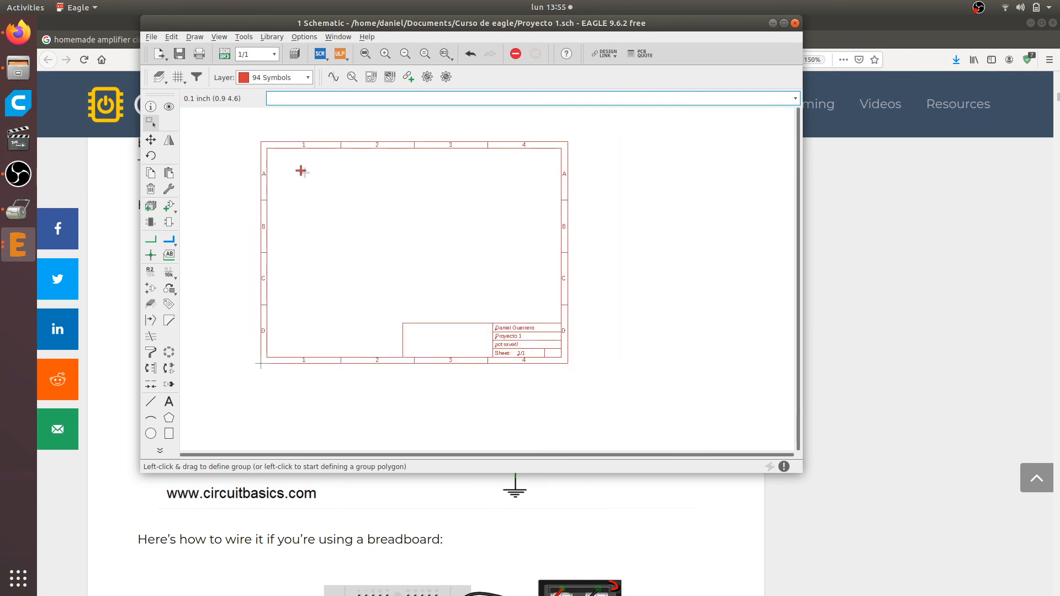
{"action": "left_click", "coordinate": [783, 22]}
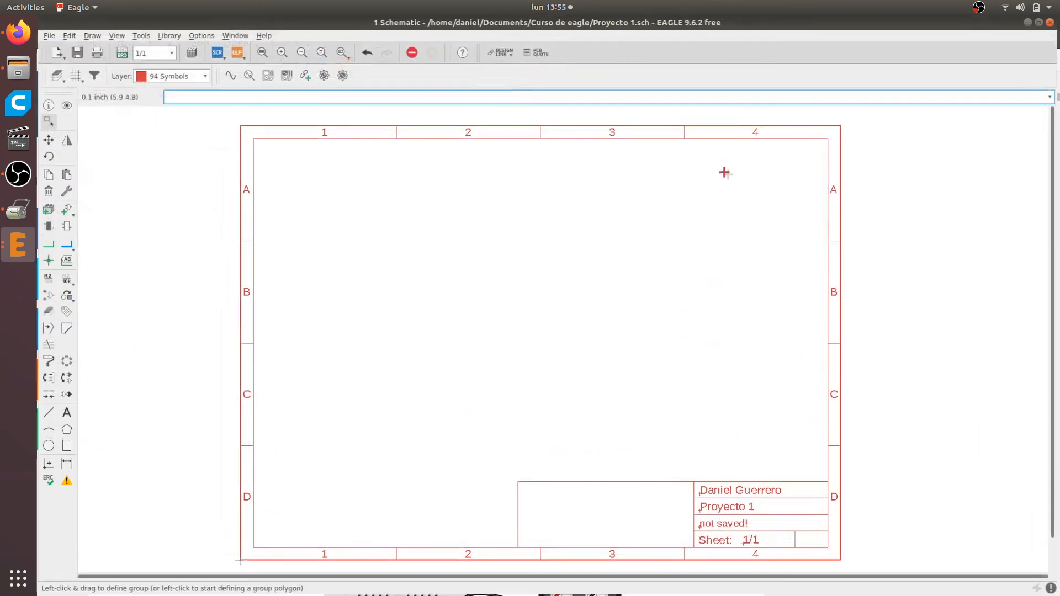
{"action": "scroll", "coordinate": [591, 248], "scroll_direction": "down", "scroll_amount": 1}
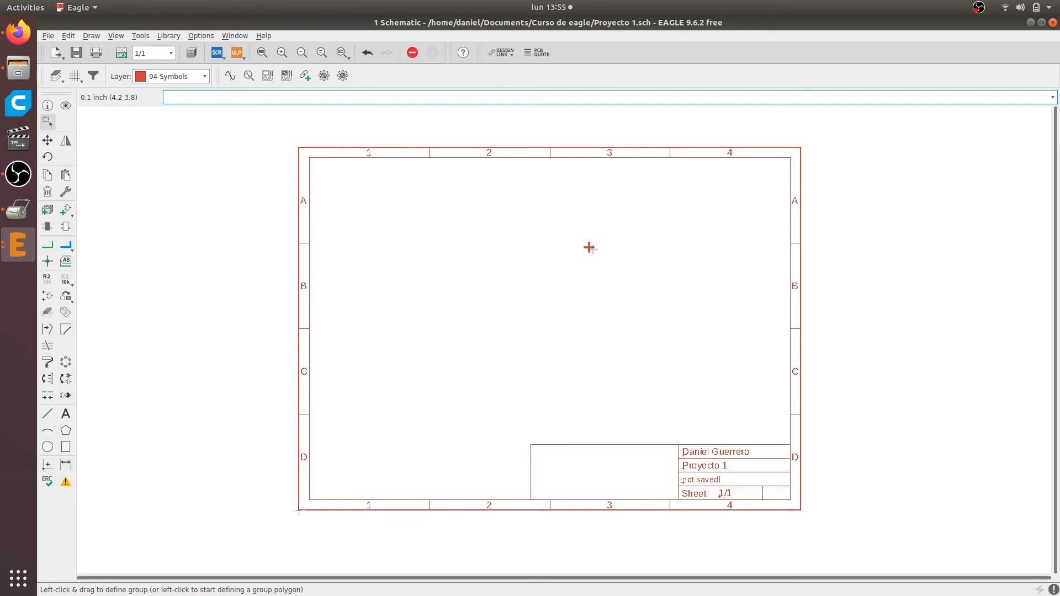
Switch to Firefox, compare the LM386 Minimal Amplifier schematic with its breadboard wiring diagram, and return to EAGLE
{"action": "key", "text": "alt+Tab"}
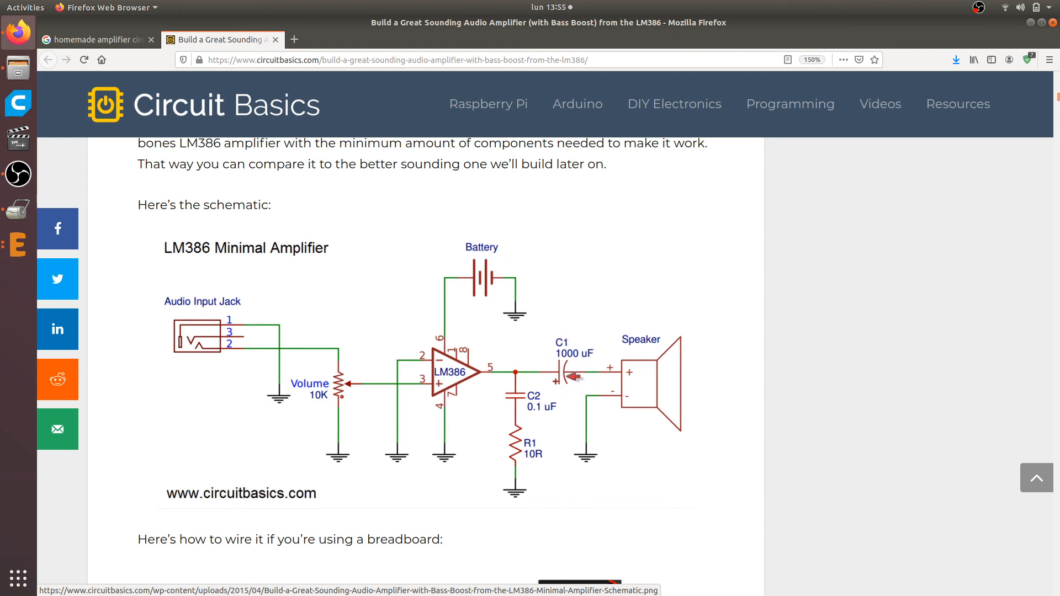
{"action": "scroll", "coordinate": [575, 374], "scroll_direction": "down", "scroll_amount": 5}
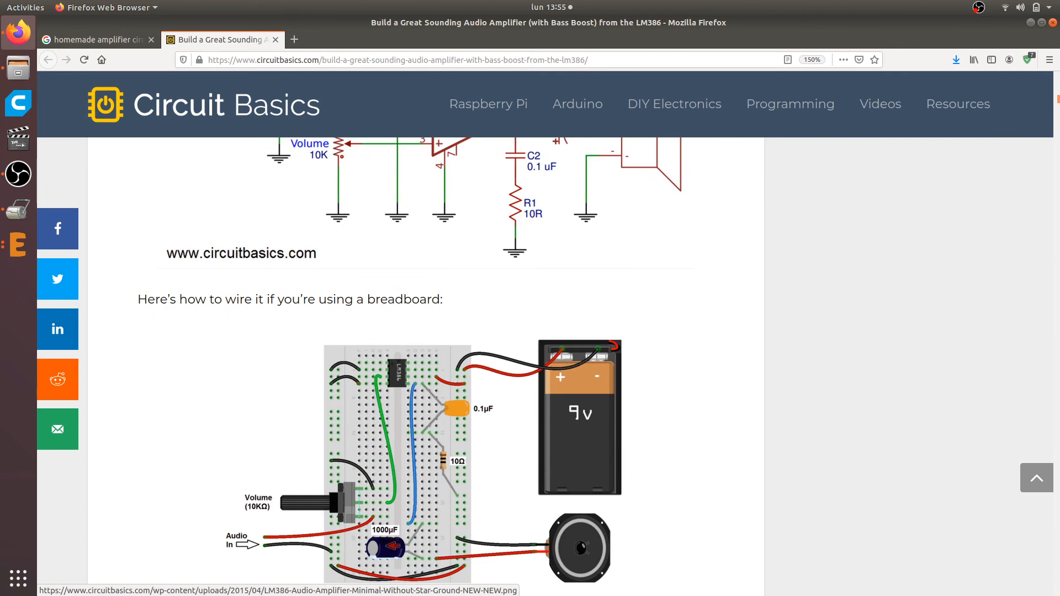
{"action": "scroll", "coordinate": [387, 525], "scroll_direction": "down", "scroll_amount": 1}
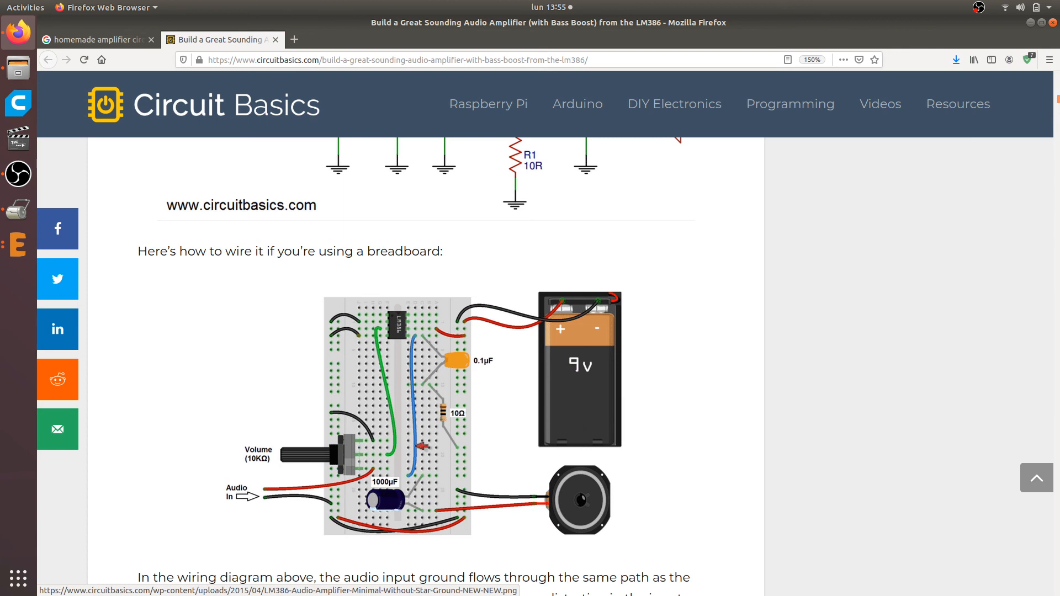
{"action": "scroll", "coordinate": [423, 447], "scroll_direction": "up", "scroll_amount": 3}
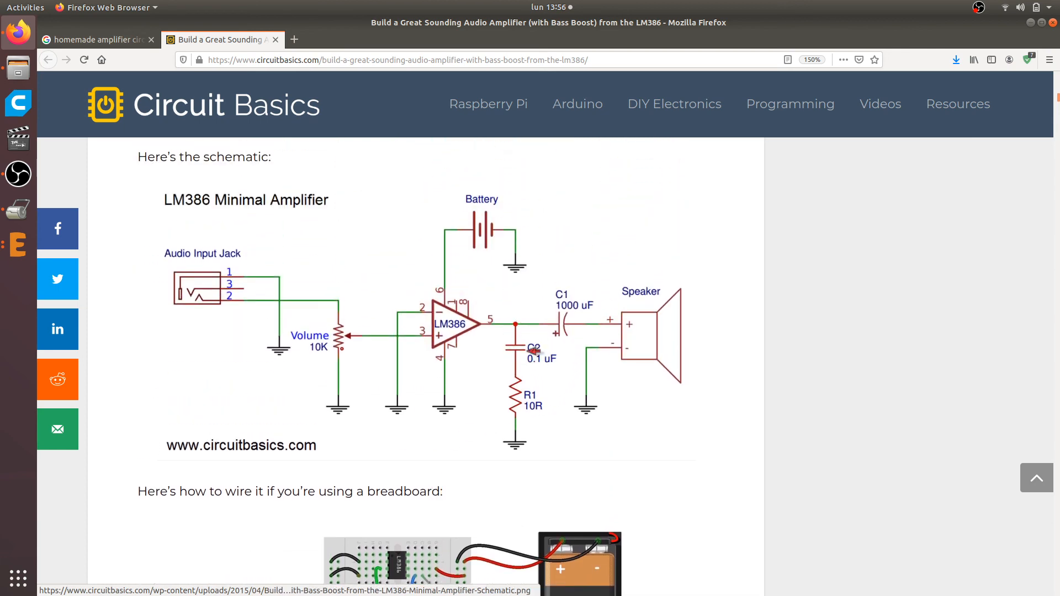
{"action": "scroll", "coordinate": [533, 353], "scroll_direction": "down", "scroll_amount": 5}
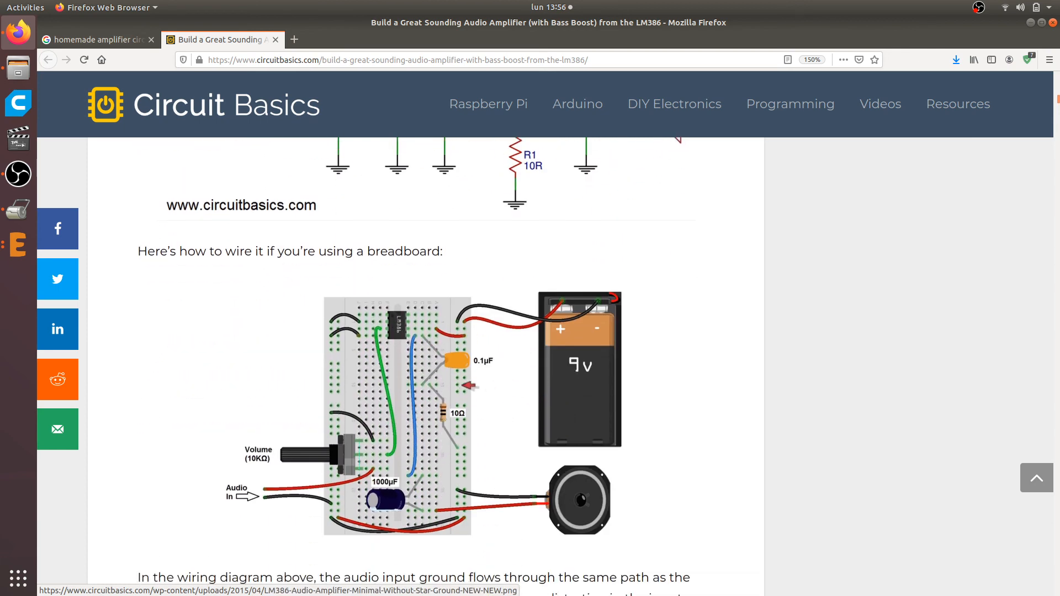
{"action": "scroll", "coordinate": [501, 377], "scroll_direction": "up", "scroll_amount": 4}
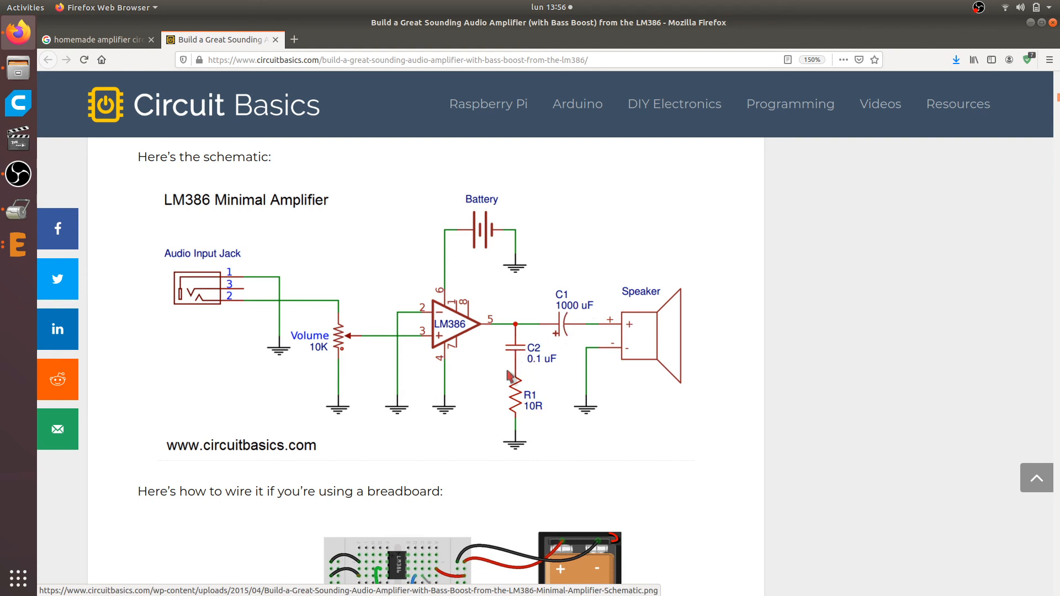
{"action": "key", "text": "alt+Tab"}
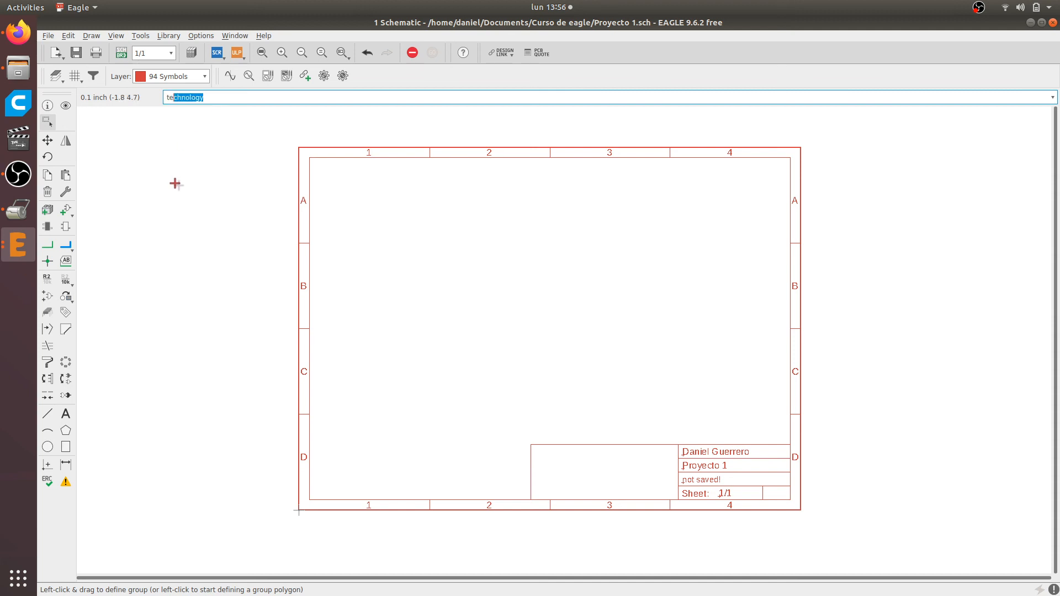
Try starting the Text command by name and dismiss its empty text entry
{"action": "key", "text": "Return"}
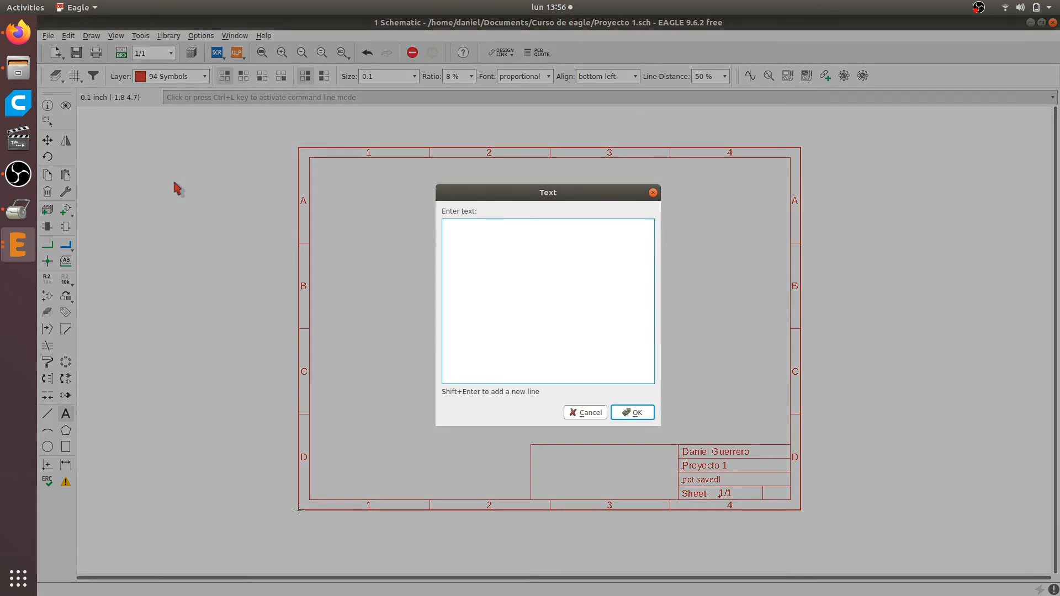
{"action": "left_click", "coordinate": [653, 193]}
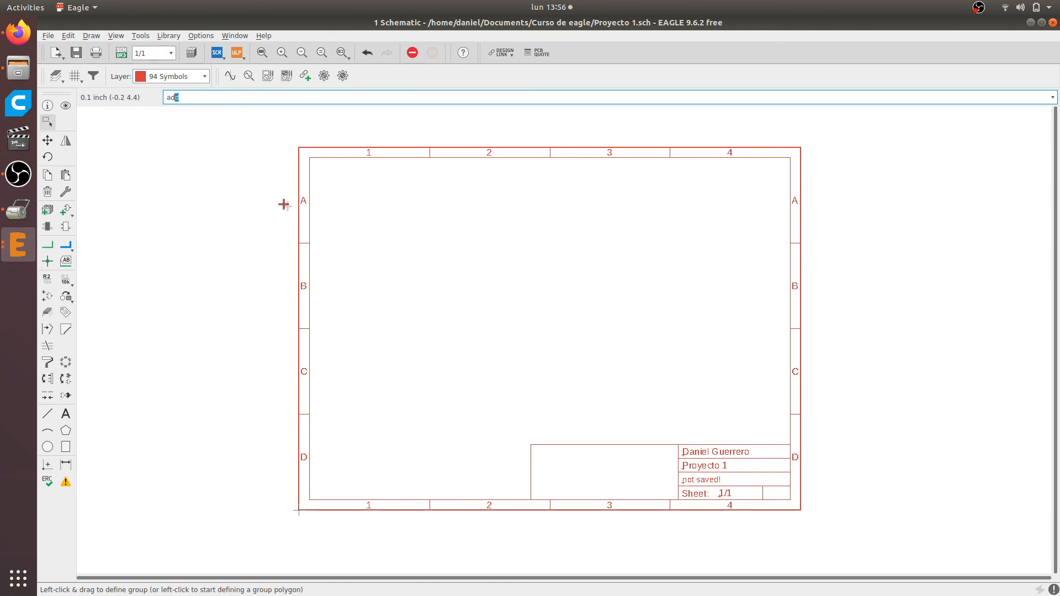
Collapse the frames library in the Add command's part list and close the list without choosing a part
{"action": "type", "text": "ad"}
{"action": "key", "text": "Return"}
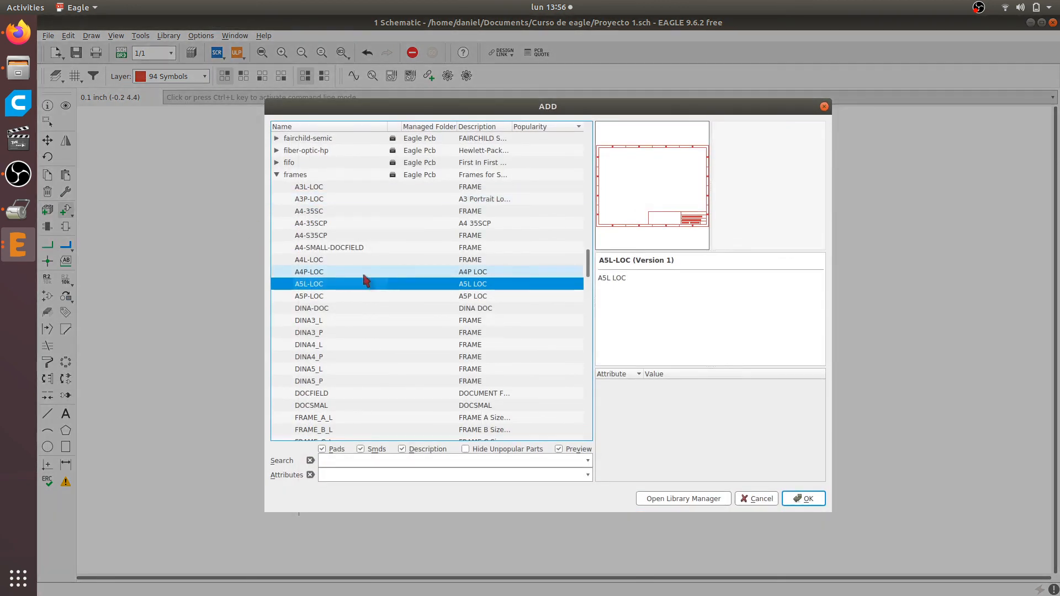
{"action": "scroll", "coordinate": [370, 285], "scroll_direction": "up", "scroll_amount": 8}
{"action": "scroll", "coordinate": [378, 293], "scroll_direction": "down", "scroll_amount": 8}
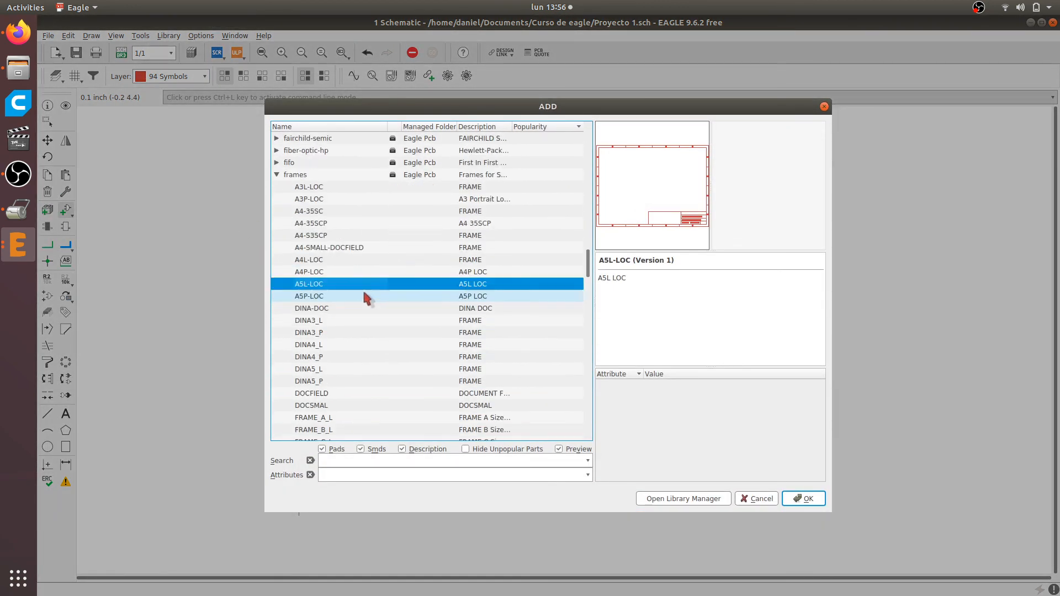
{"action": "left_click", "coordinate": [276, 176]}
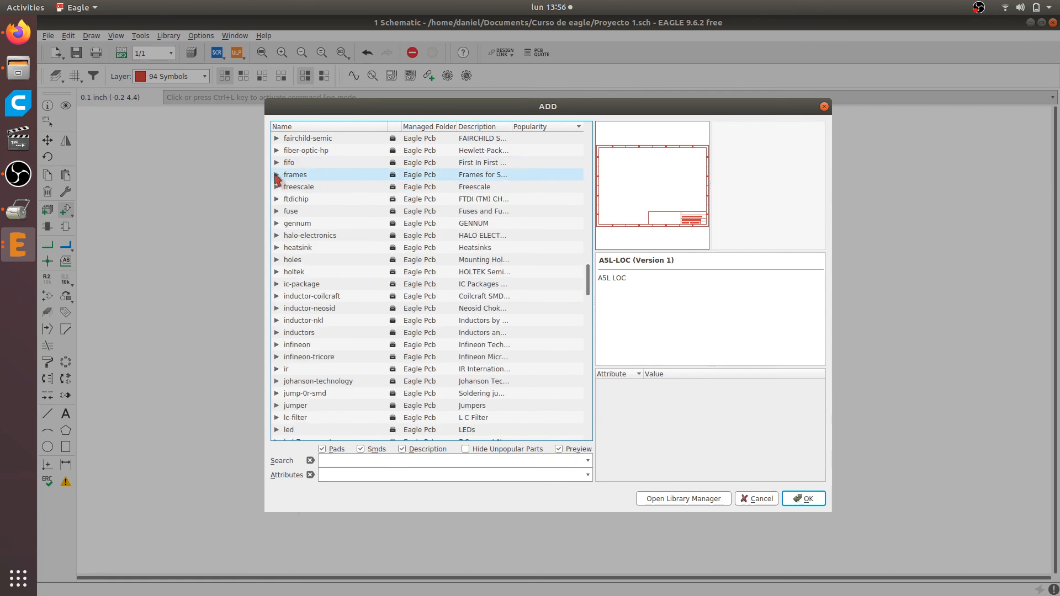
{"action": "left_click", "coordinate": [825, 106]}
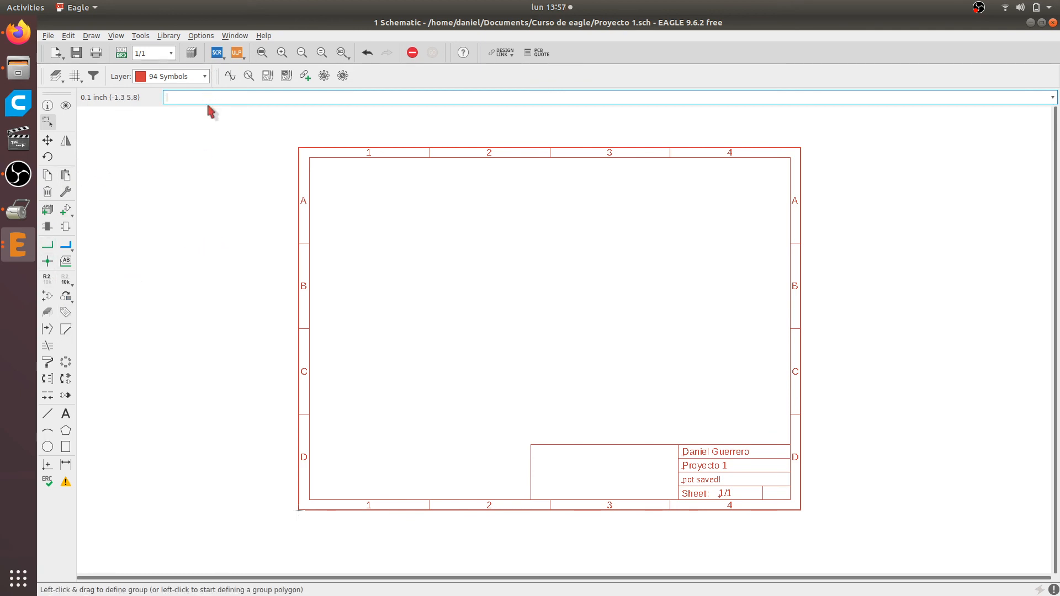
{"action": "type", "text": "add"}
{"action": "key", "text": "Return"}
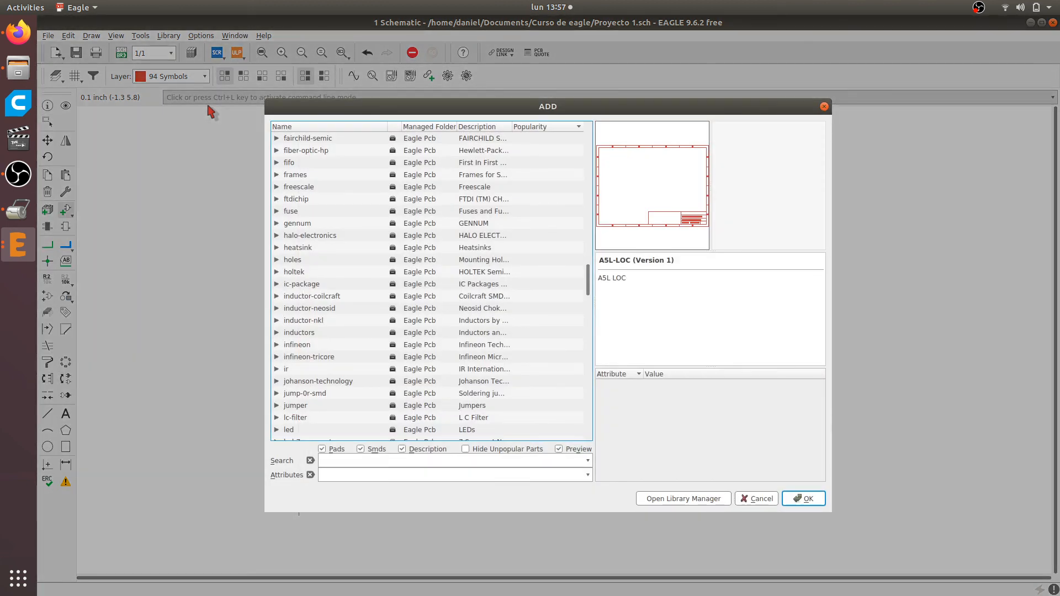
{"action": "scroll", "coordinate": [379, 218], "scroll_direction": "down", "scroll_amount": 3}
{"action": "scroll", "coordinate": [378, 242], "scroll_direction": "up", "scroll_amount": 8}
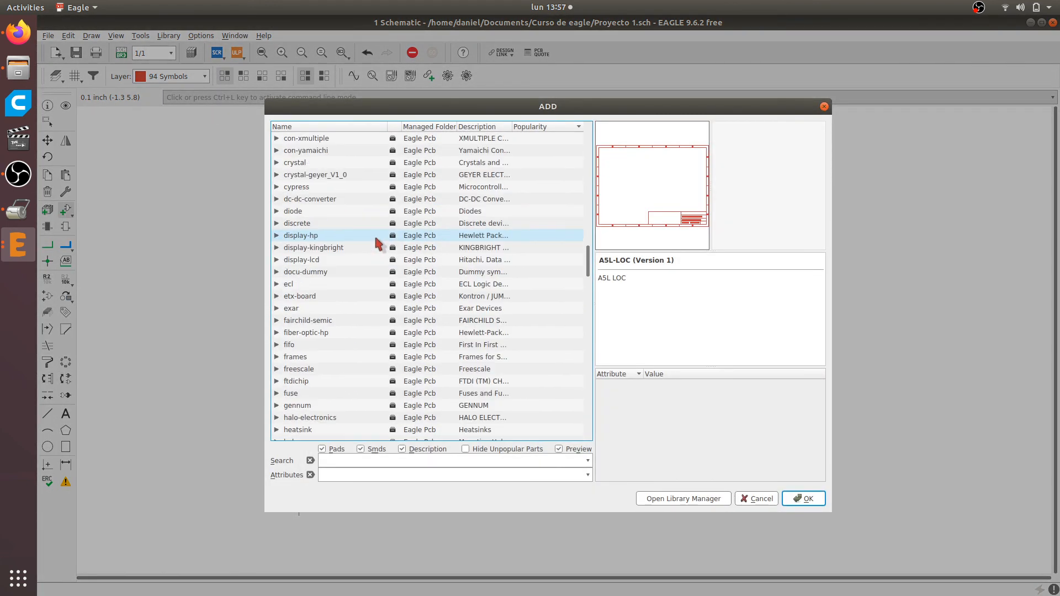
{"action": "scroll", "coordinate": [379, 240], "scroll_direction": "up", "scroll_amount": 6}
{"action": "left_click", "coordinate": [824, 106]}
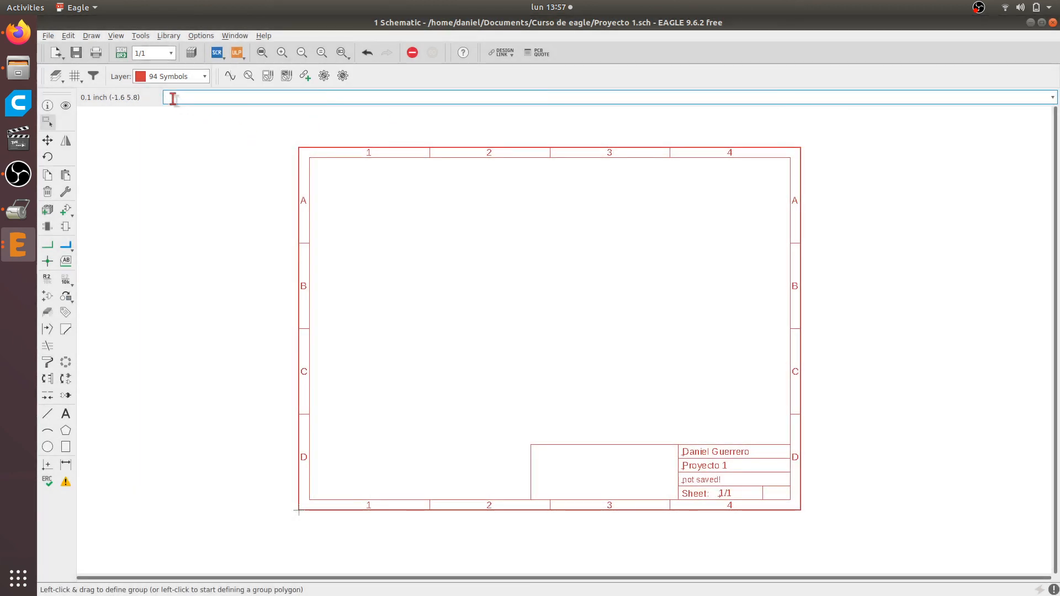
Start adding a part and expand the rcl library of resistors, capacitors and inductors
{"action": "left_click", "coordinate": [65, 210]}
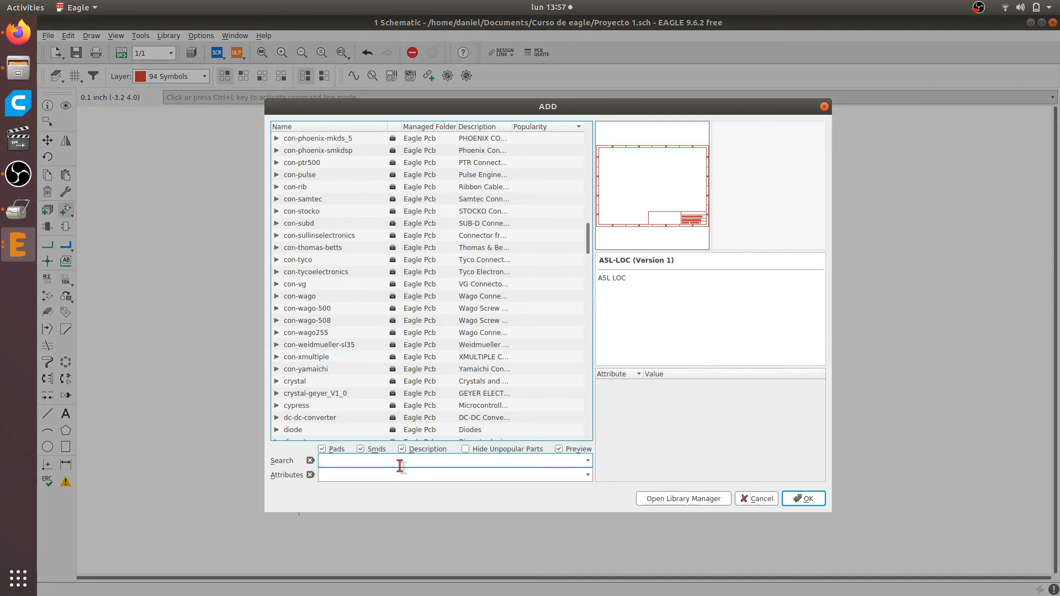
{"action": "scroll", "coordinate": [409, 371], "scroll_direction": "up", "scroll_amount": 12}
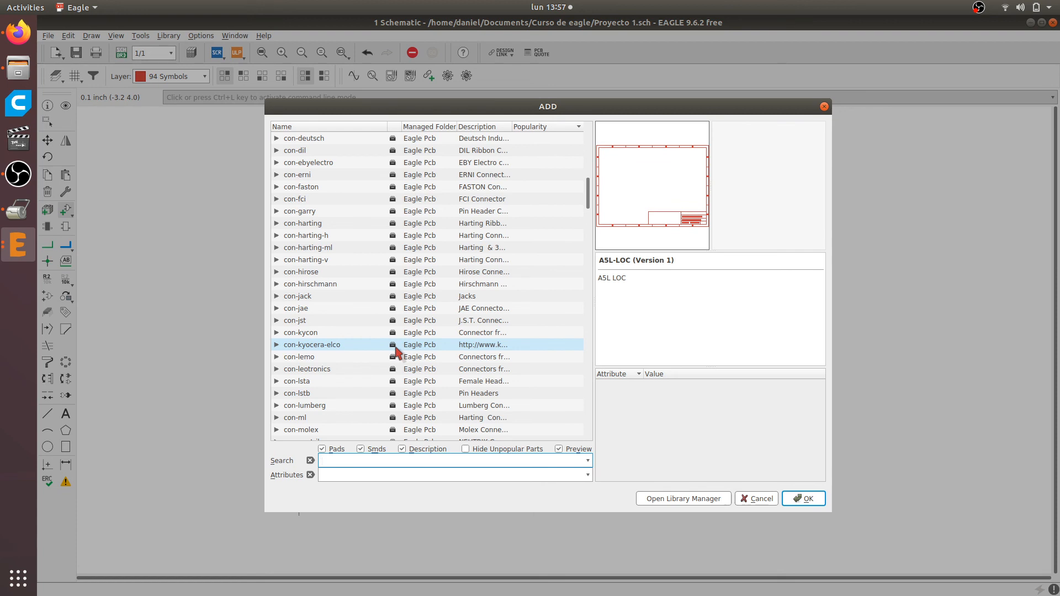
{"action": "left_click", "coordinate": [327, 296]}
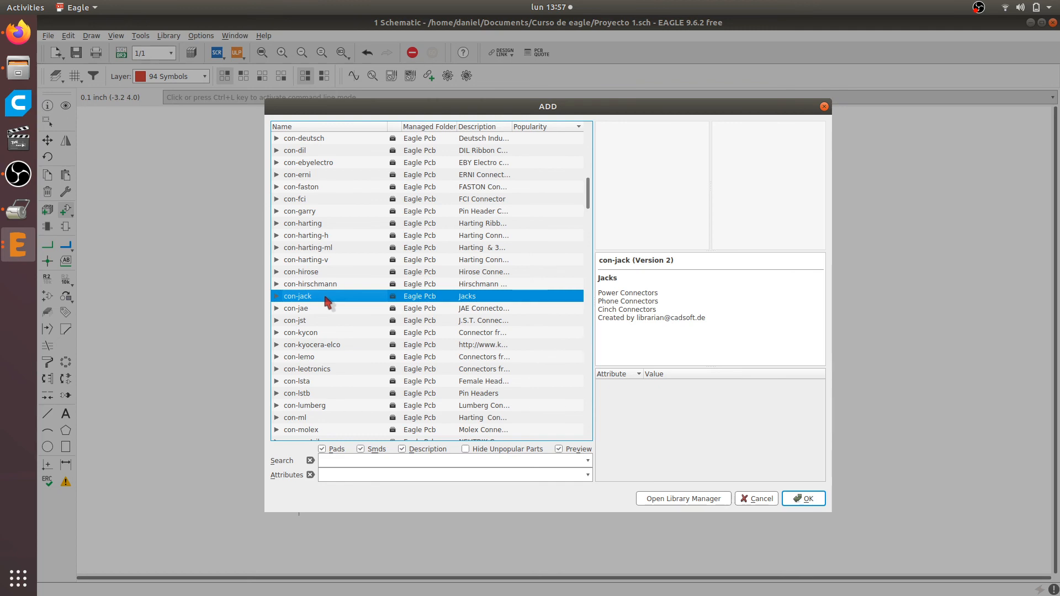
{"action": "key", "text": "r"}
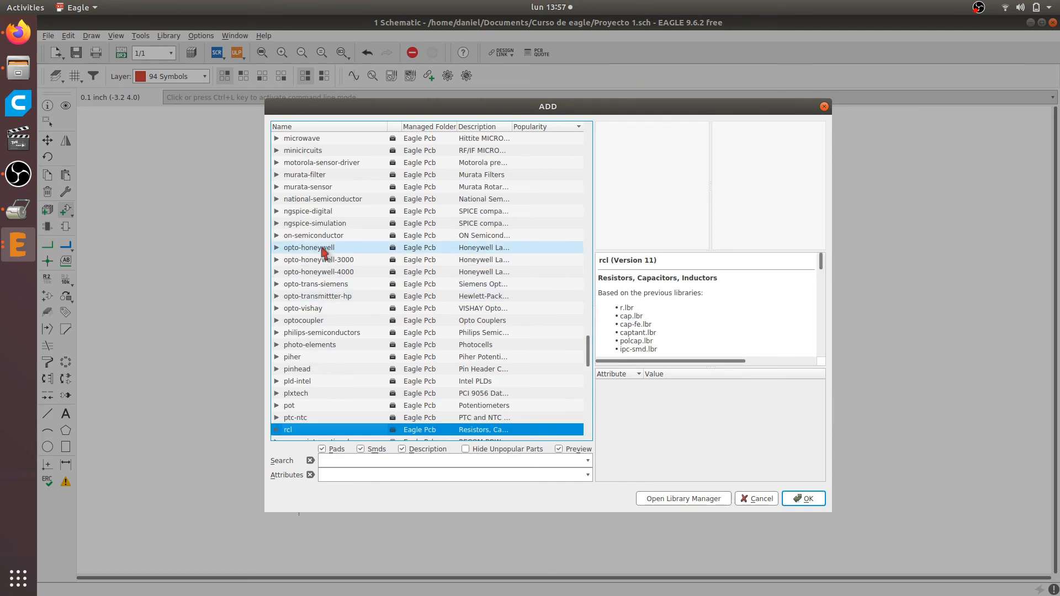
{"action": "scroll", "coordinate": [298, 265], "scroll_direction": "up", "scroll_amount": 12}
{"action": "left_click", "coordinate": [301, 150]}
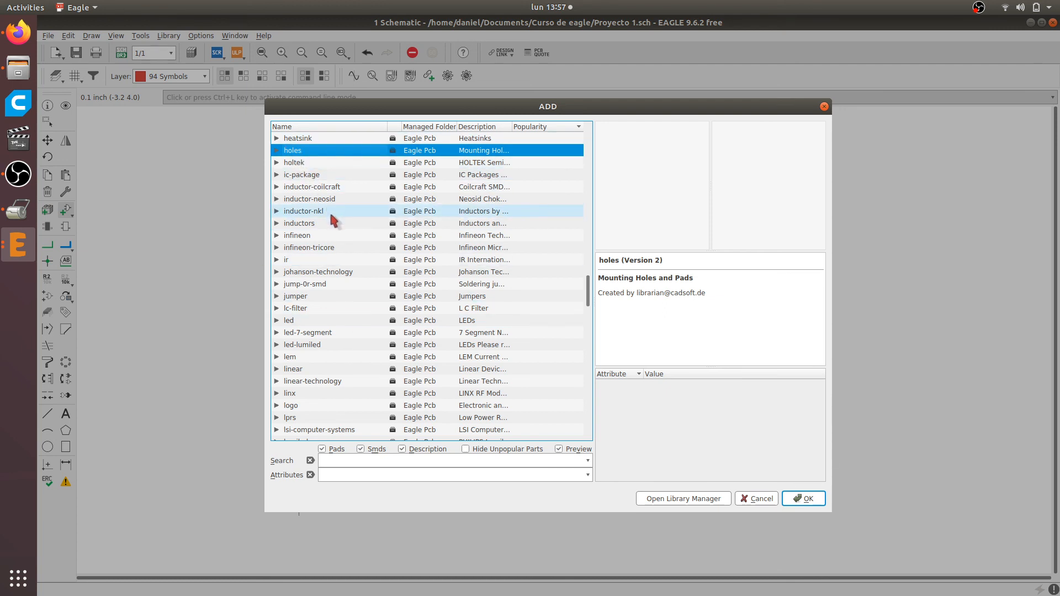
{"action": "key", "text": "r"}
{"action": "scroll", "coordinate": [330, 265], "scroll_direction": "down", "scroll_amount": 3}
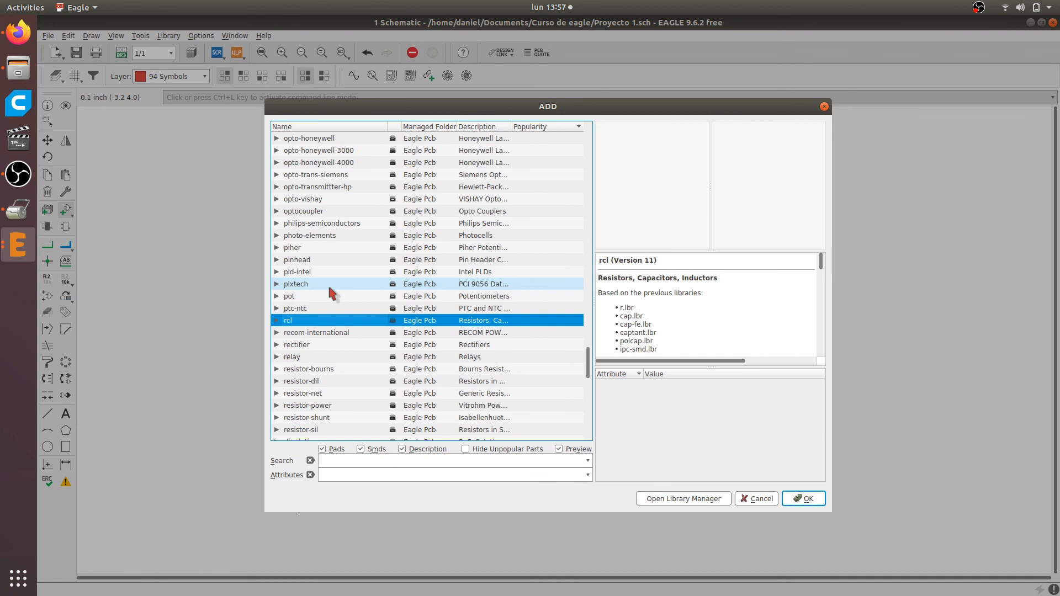
{"action": "left_click", "coordinate": [275, 321]}
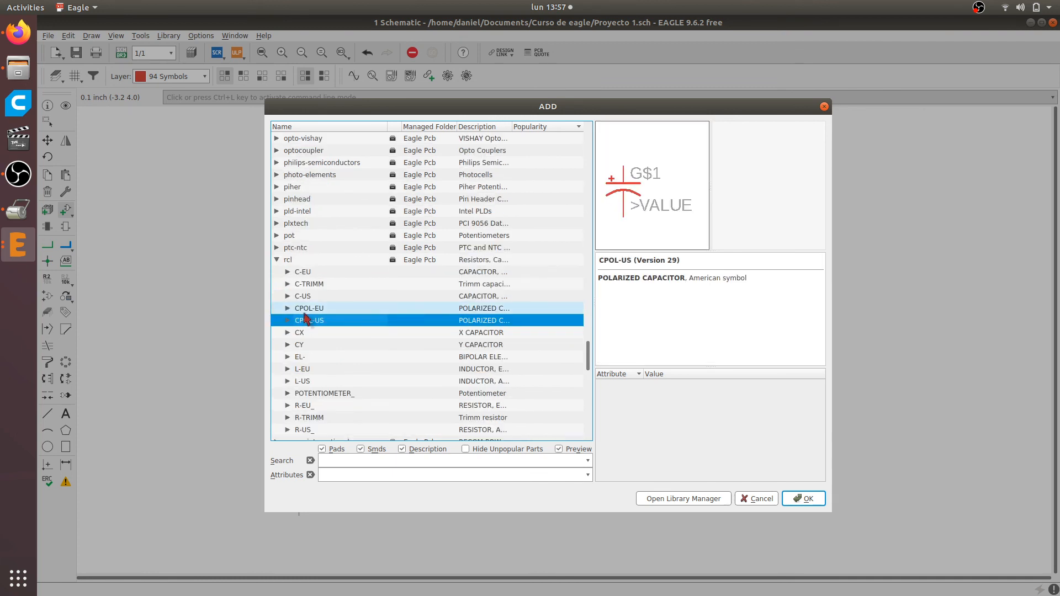
Compare the European and American symbols of the plain and polarized capacitors in the rcl library: C-EU, C-US, CPOL-EU and CPOL-US
{"action": "scroll", "coordinate": [303, 285], "scroll_direction": "up", "scroll_amount": 1}
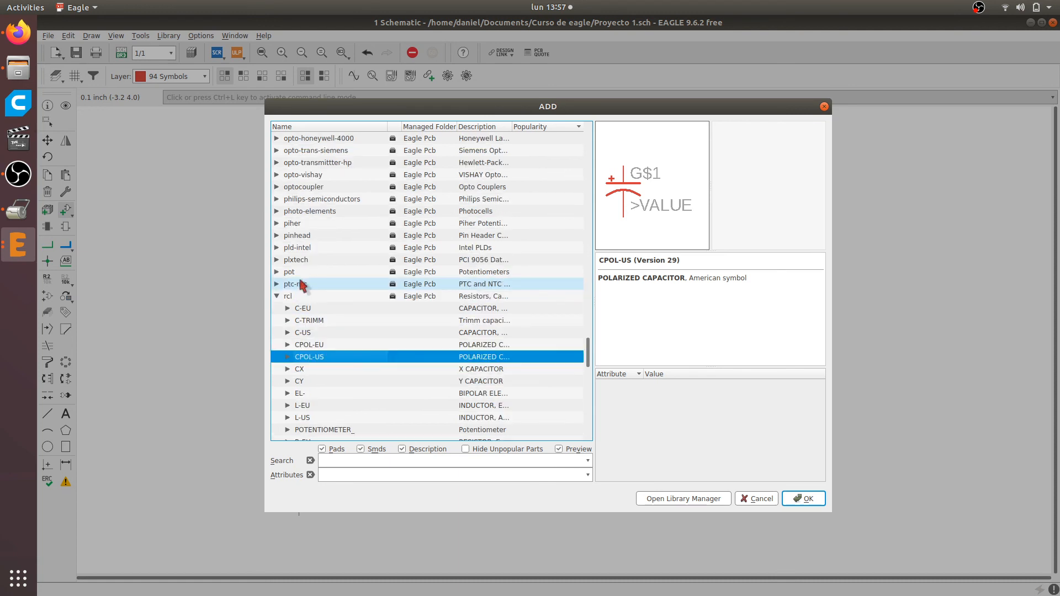
{"action": "scroll", "coordinate": [303, 286], "scroll_direction": "down", "scroll_amount": 3}
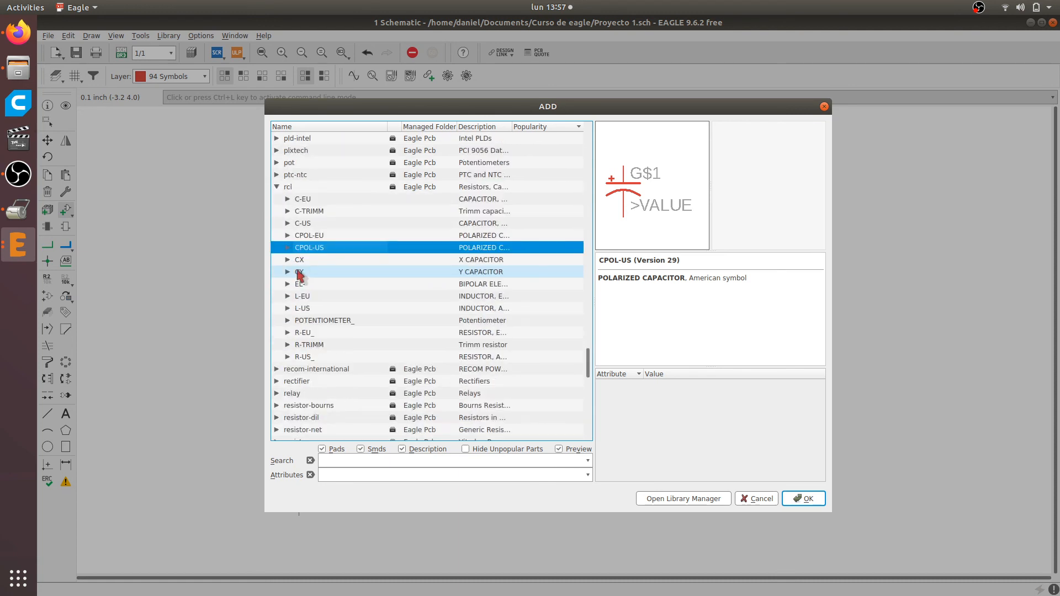
{"action": "left_click", "coordinate": [323, 202]}
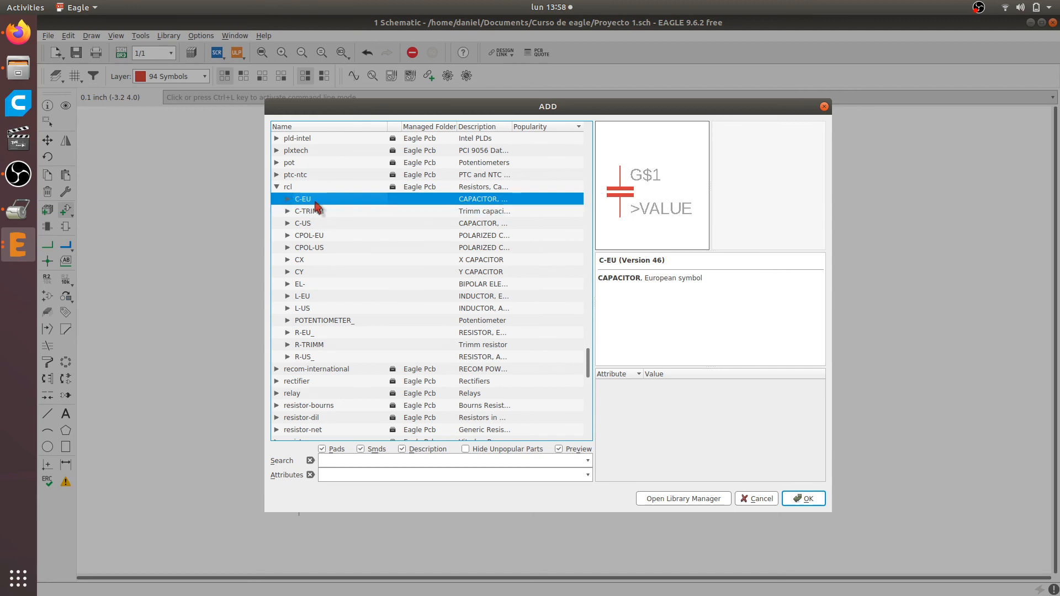
{"action": "left_click", "coordinate": [313, 223]}
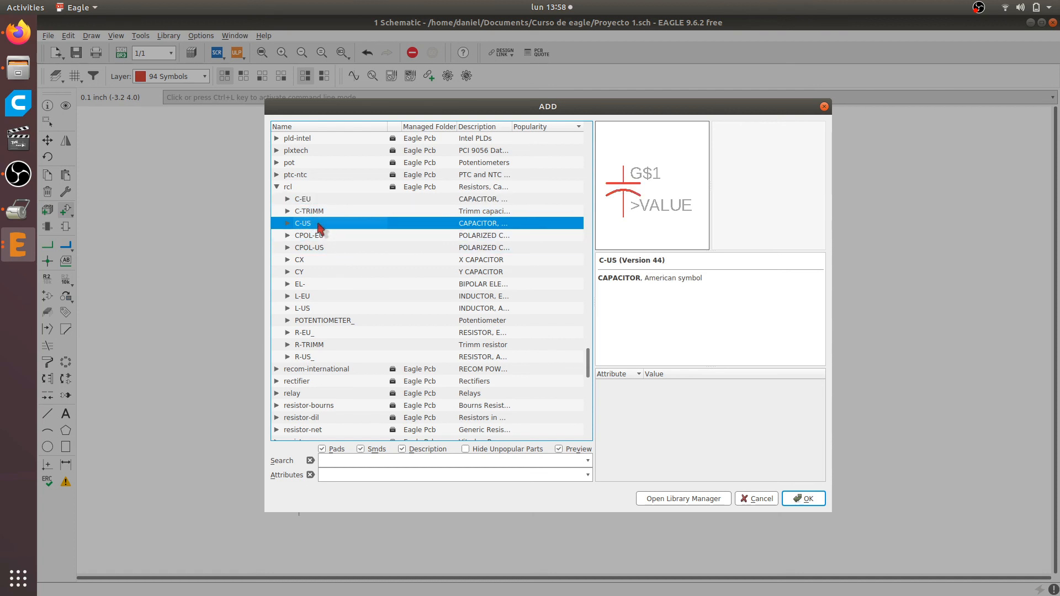
{"action": "left_click", "coordinate": [306, 200]}
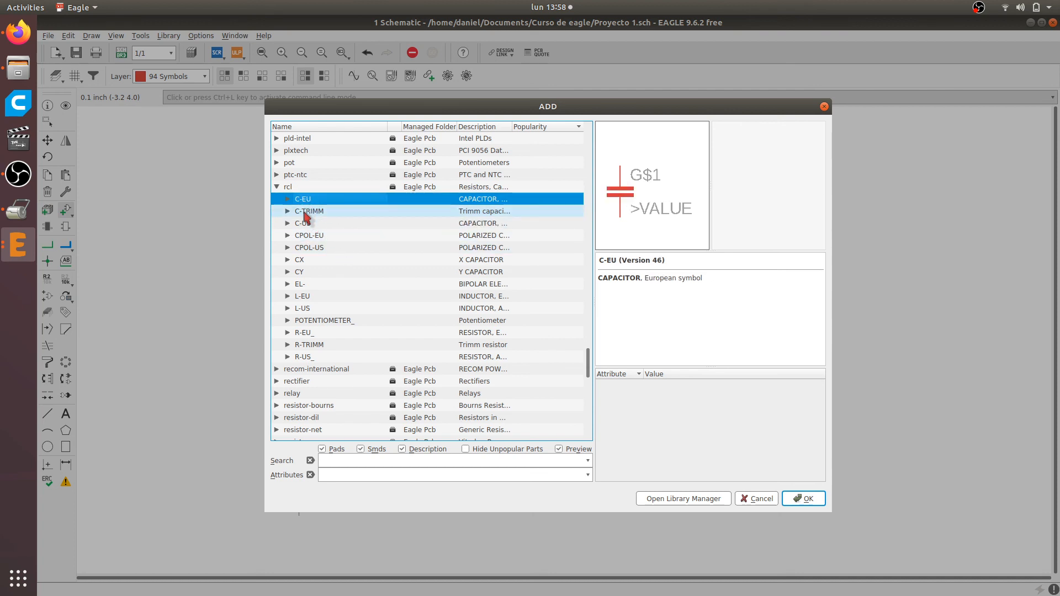
{"action": "left_click", "coordinate": [307, 224]}
{"action": "left_click", "coordinate": [319, 237]}
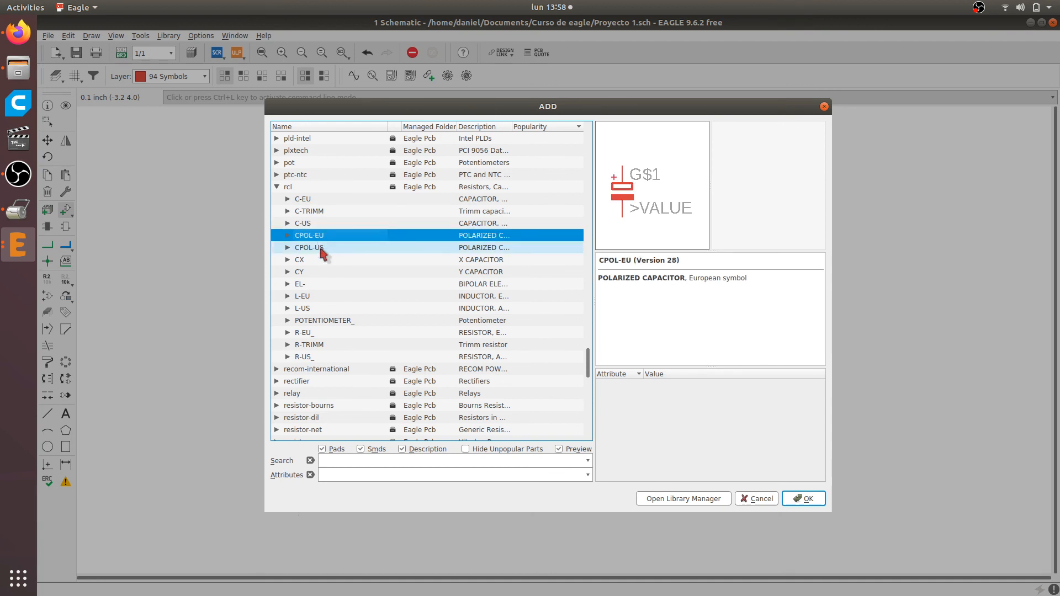
{"action": "left_click", "coordinate": [319, 250]}
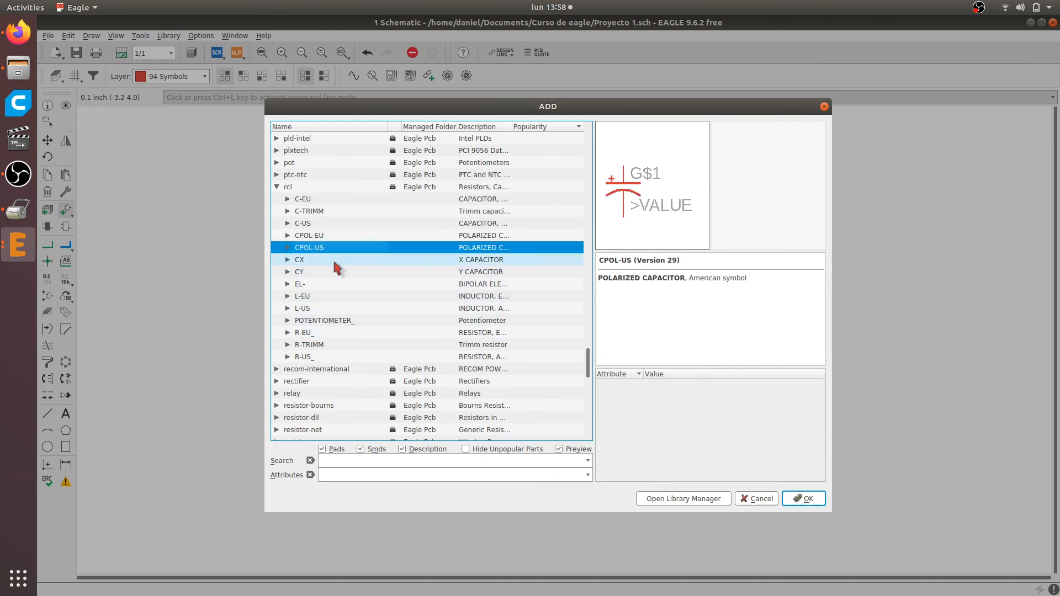
Compare the R-EU_ and R-US_ resistor symbols and expand the package variants of R-US_
{"action": "scroll", "coordinate": [332, 258], "scroll_direction": "down", "scroll_amount": 1}
{"action": "left_click", "coordinate": [324, 297]}
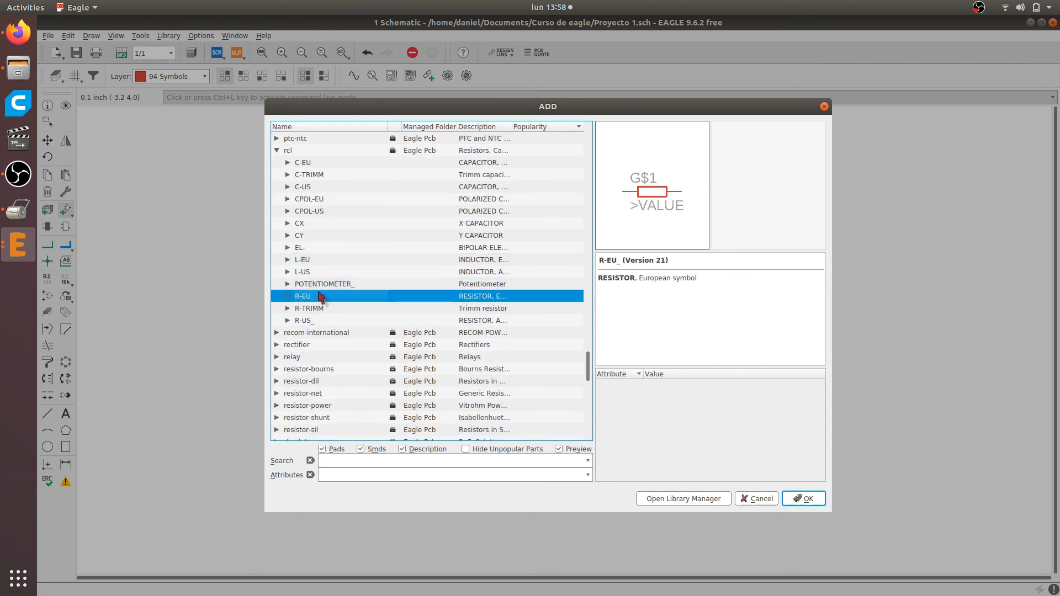
{"action": "left_click", "coordinate": [318, 321]}
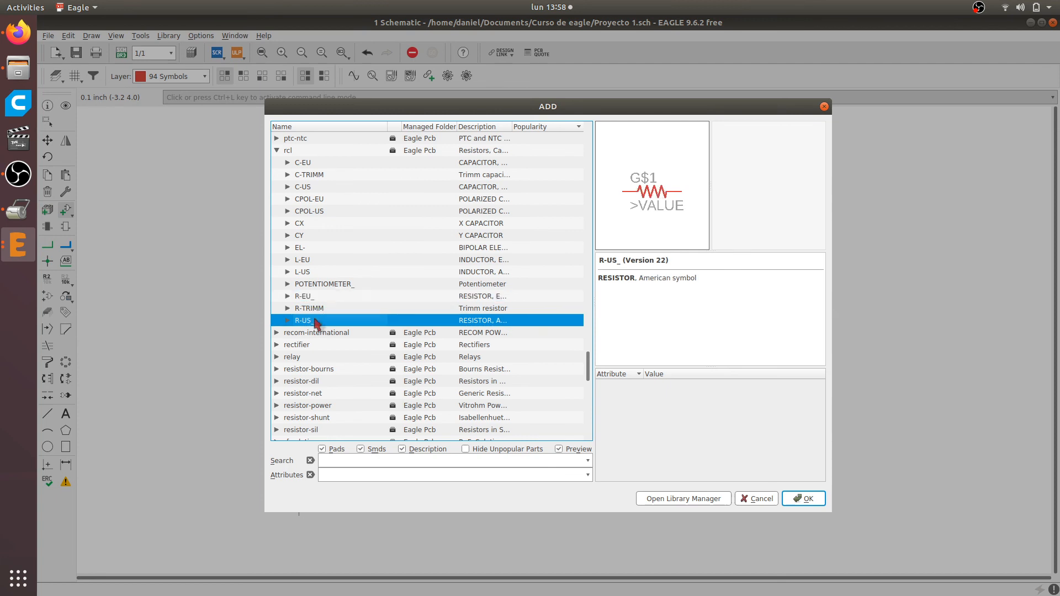
{"action": "scroll", "coordinate": [343, 281], "scroll_direction": "up", "scroll_amount": 1}
{"action": "scroll", "coordinate": [342, 281], "scroll_direction": "up", "scroll_amount": 1}
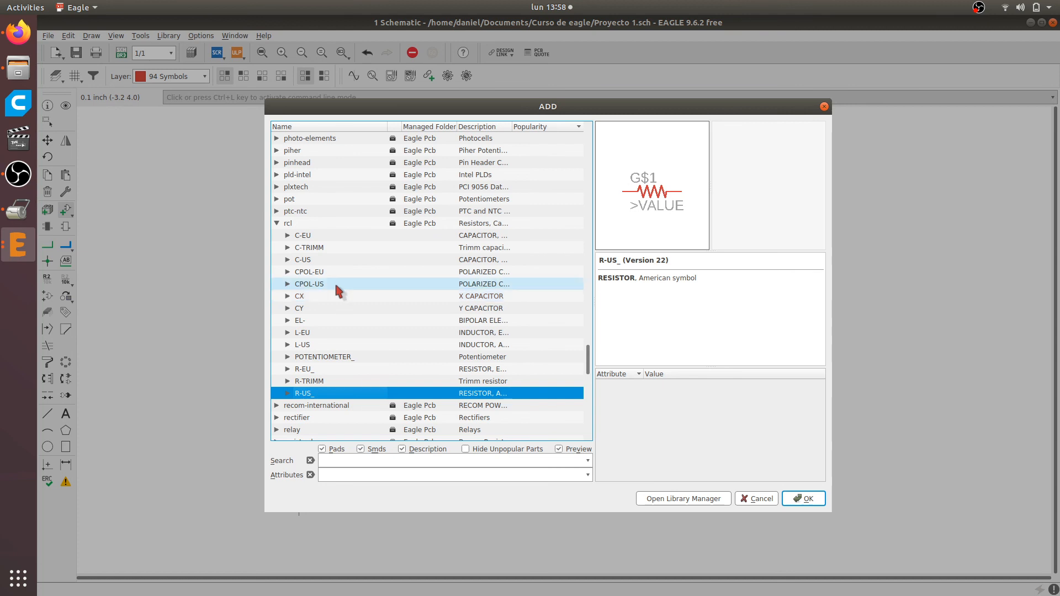
{"action": "scroll", "coordinate": [335, 279], "scroll_direction": "down", "scroll_amount": 1}
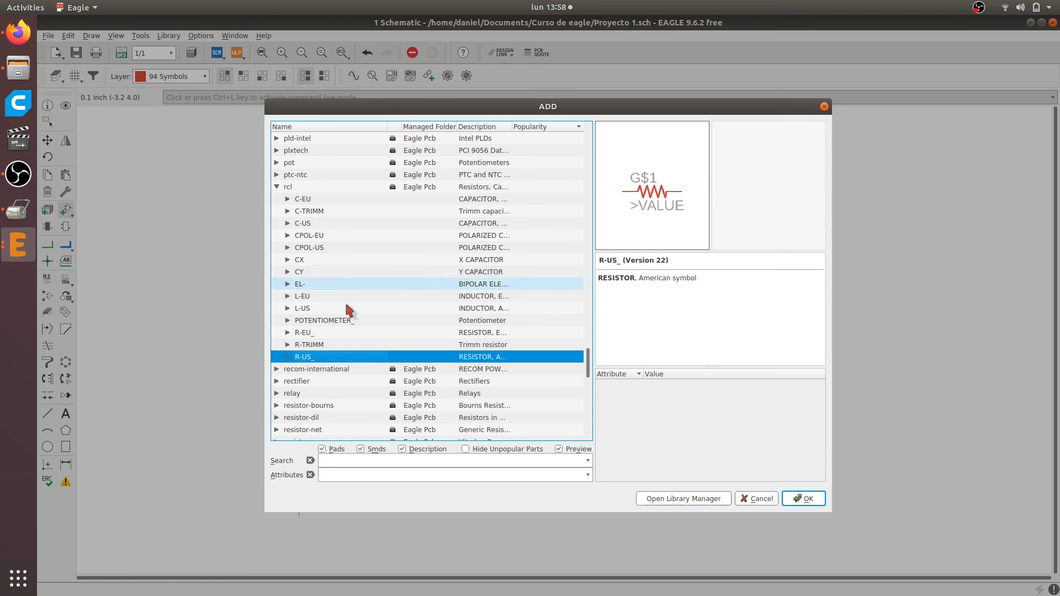
{"action": "scroll", "coordinate": [360, 347], "scroll_direction": "up", "scroll_amount": 1}
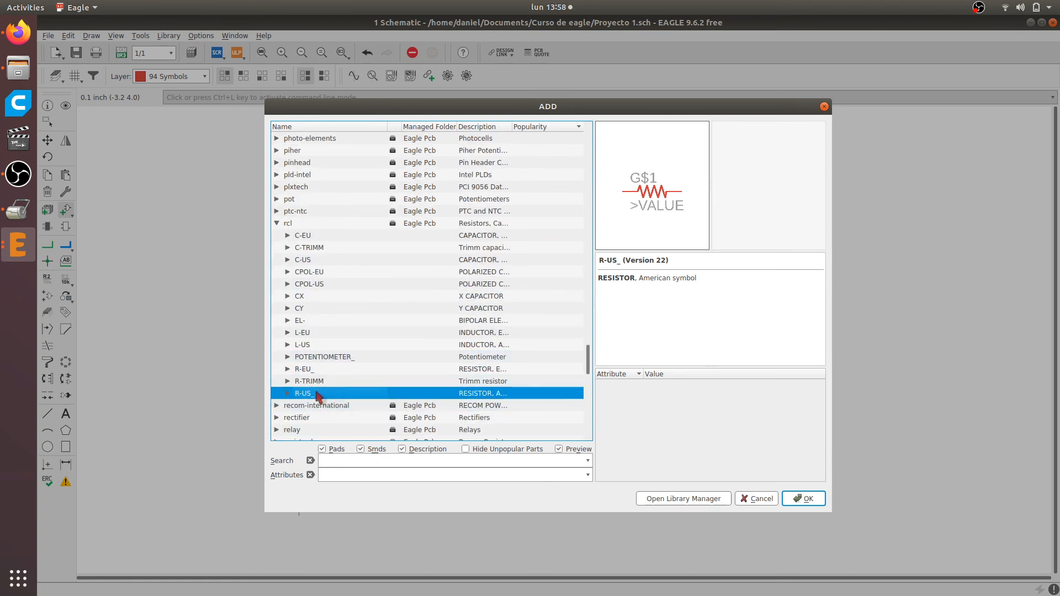
{"action": "left_click", "coordinate": [287, 393]}
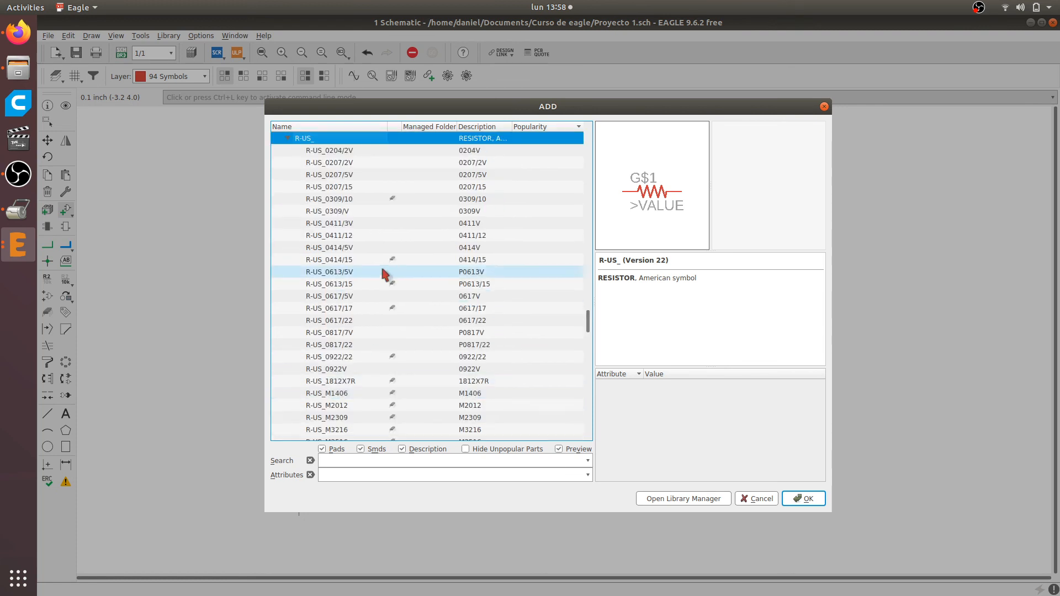
Preview the R-US_ package variants from R-US_0204/2V through R-US_0414/15, checking the footprint name in the description
{"action": "left_click", "coordinate": [335, 148]}
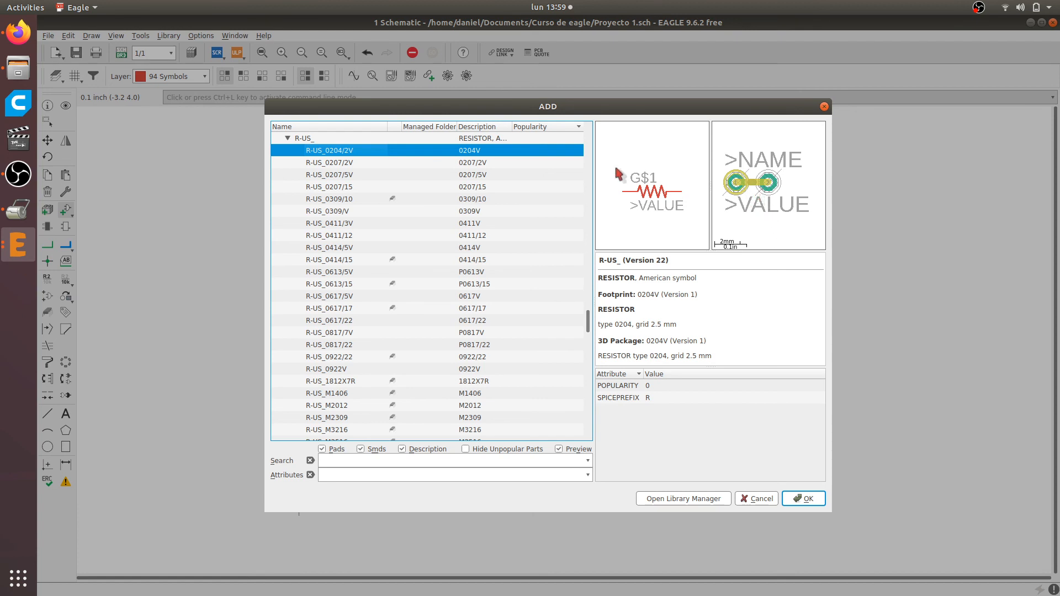
{"action": "left_click", "coordinate": [487, 163]}
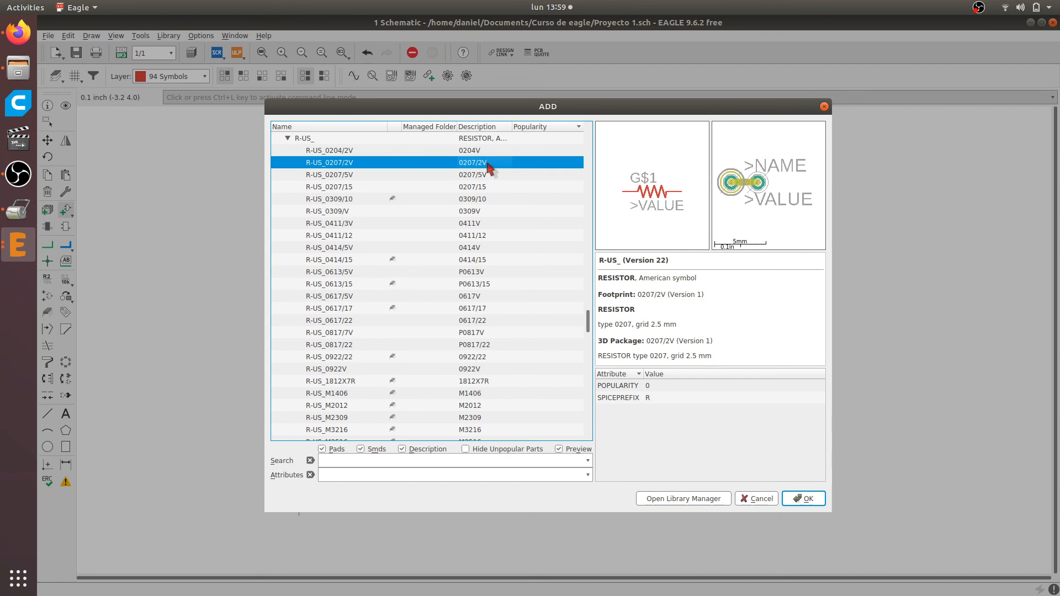
{"action": "key", "text": "Down"}
{"action": "key", "text": "Down"}
{"action": "key", "text": "Down"}
{"action": "key", "text": "Up"}
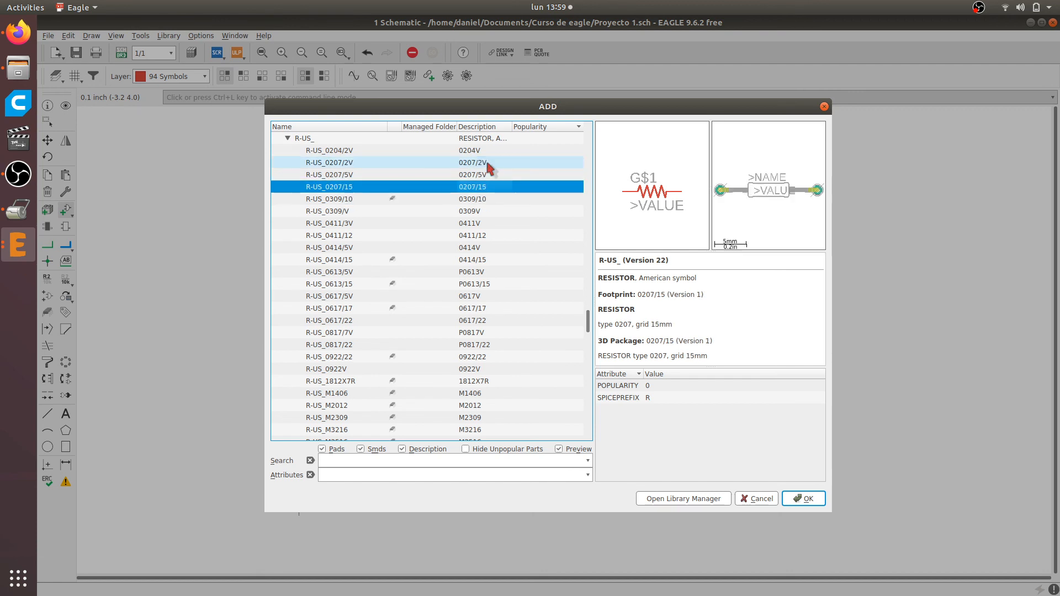
{"action": "key", "text": "Down"}
{"action": "key", "text": "Down"}
{"action": "key", "text": "Down"}
{"action": "key", "text": "Down"}
{"action": "key", "text": "Down"}
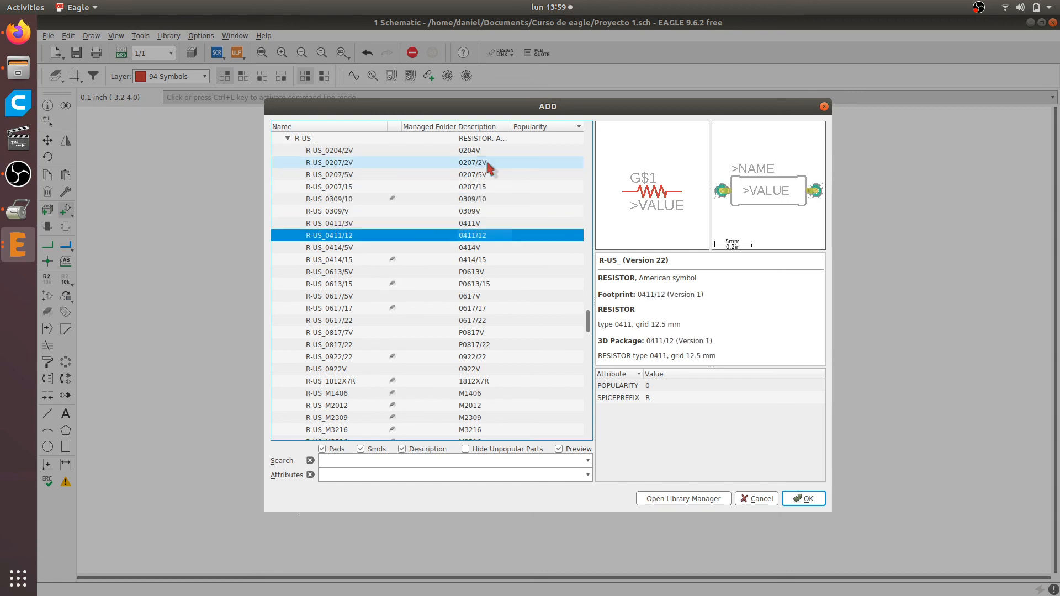
{"action": "key", "text": "Down"}
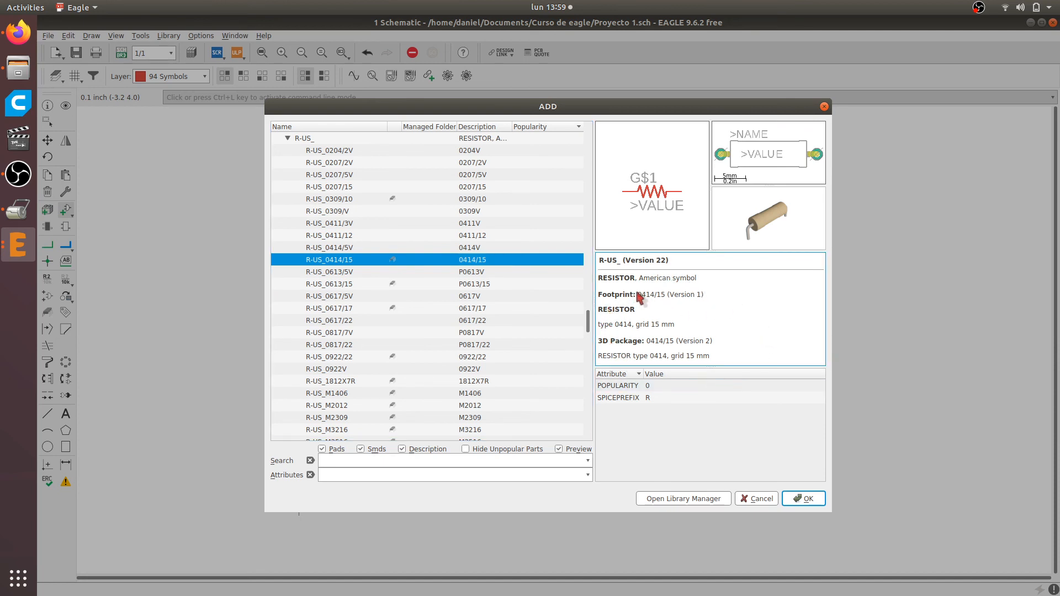
{"action": "left_click_drag", "start_coordinate": [637, 295], "coordinate": [669, 295]}
Preview the larger and surface-mount R-US_ variants from R-US_0613/5V through R-US_M2309
{"action": "left_click", "coordinate": [538, 272]}
{"action": "key", "text": "Down"}
{"action": "key", "text": "Down"}
{"action": "key", "text": "Down"}
{"action": "key", "text": "Down"}
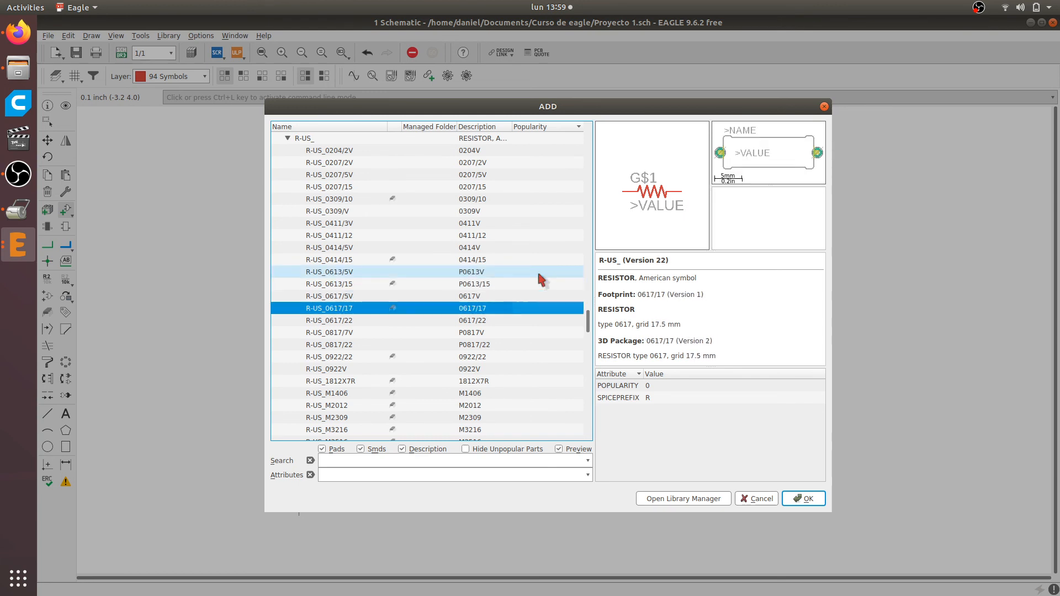
{"action": "key", "text": "Down"}
{"action": "key", "text": "Down"}
{"action": "key", "text": "Down"}
{"action": "key", "text": "Down"}
{"action": "key", "text": "Down"}
{"action": "key", "text": "Down"}
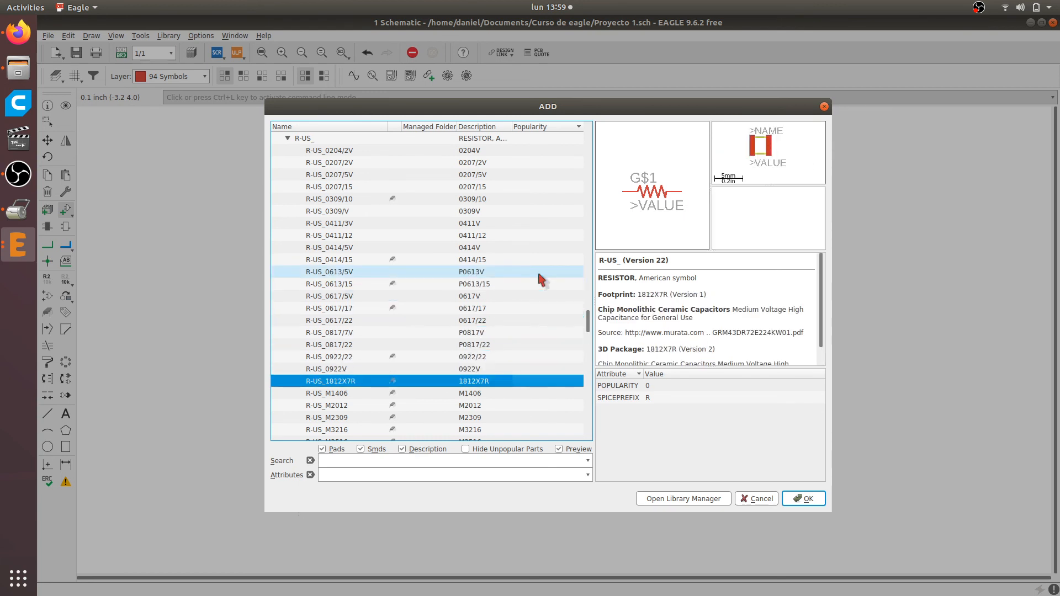
{"action": "key", "text": "Down"}
{"action": "key", "text": "Down"}
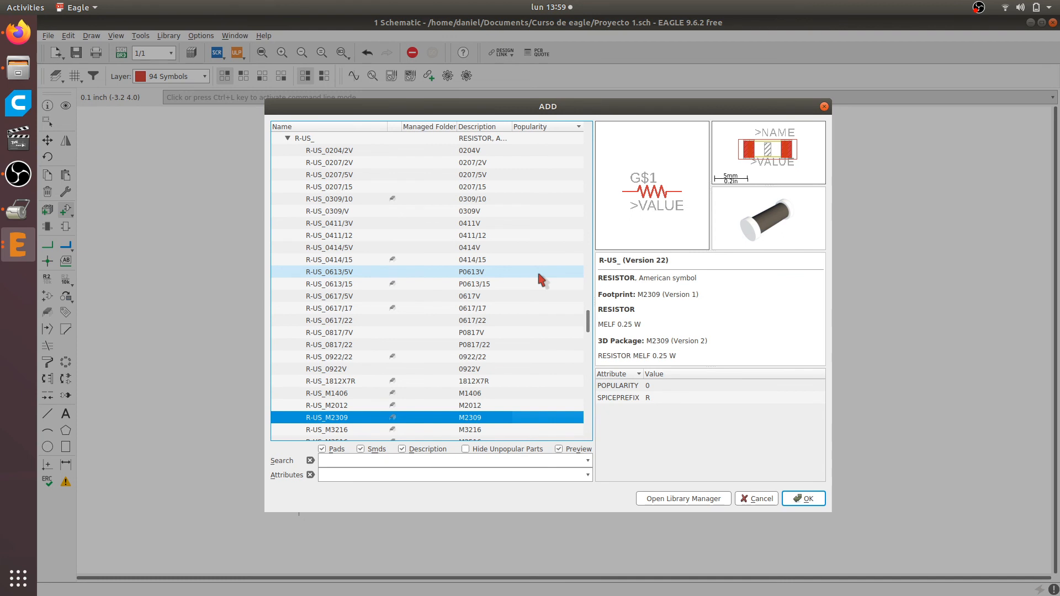
Go back to the R-US_0309/10 through-hole resistor with 10 mm grid and choose it for placement in the schematic
{"action": "key", "text": "Up"}
{"action": "key", "text": "Up"}
{"action": "key", "text": "Up"}
{"action": "key", "text": "Up"}
{"action": "key", "text": "Up"}
{"action": "key", "text": "Up"}
{"action": "key", "text": "Up"}
{"action": "key", "text": "Up"}
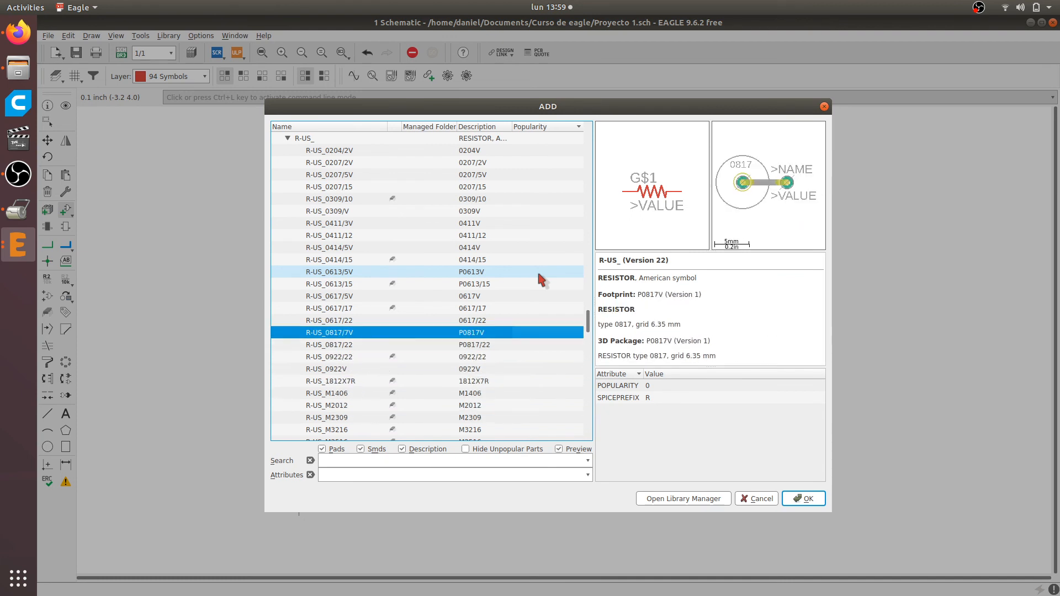
{"action": "key", "text": "Up"}
{"action": "key", "text": "Up"}
{"action": "key", "text": "Up"}
{"action": "key", "text": "Up"}
{"action": "key", "text": "Up"}
{"action": "key", "text": "Up"}
{"action": "key", "text": "Up"}
{"action": "key", "text": "Up"}
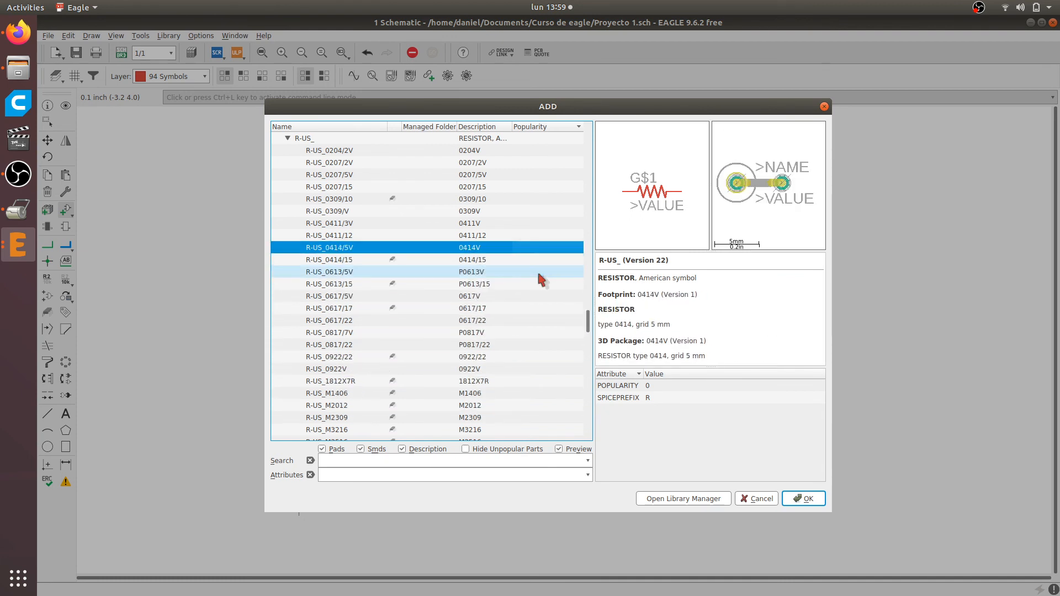
{"action": "key", "text": "Up"}
{"action": "key", "text": "Up"}
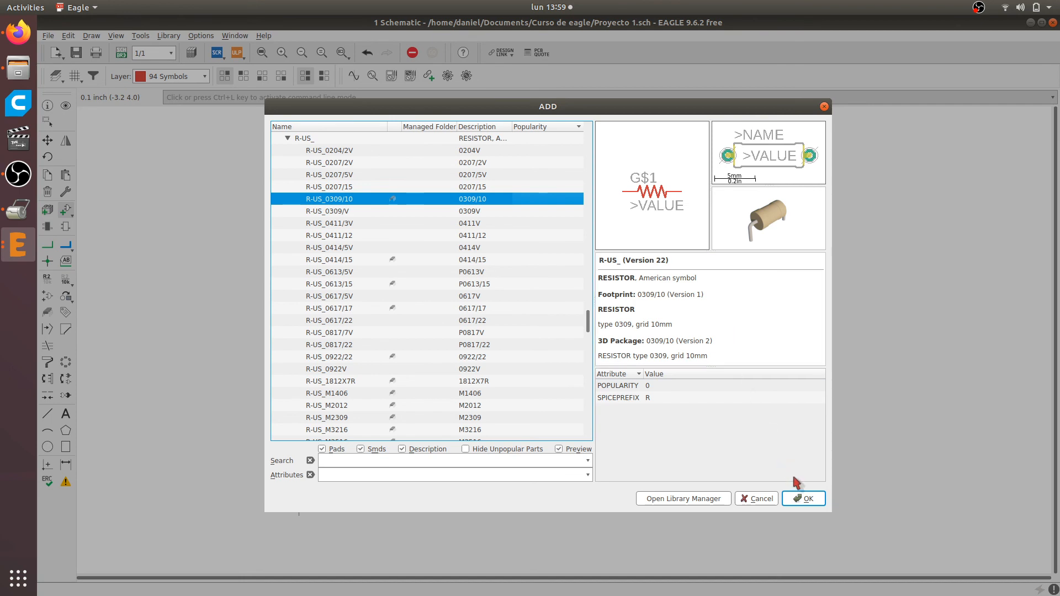
{"action": "double_click", "coordinate": [336, 199]}
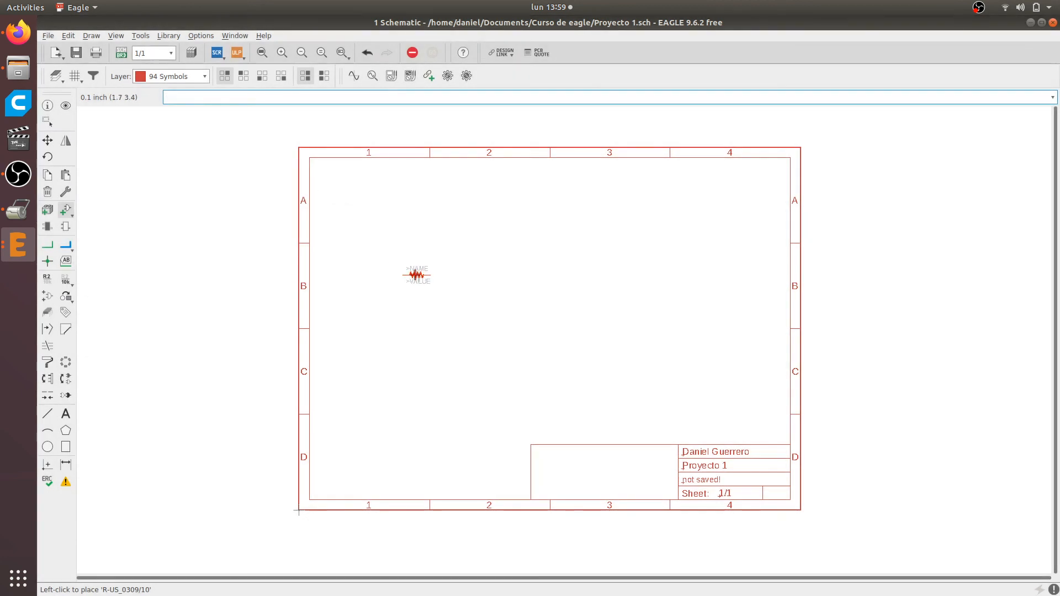
Place one R-US_0309/10 resistor inside the frame in row B and return to the component chooser
{"action": "scroll", "coordinate": [381, 215], "scroll_direction": "up", "scroll_amount": 5}
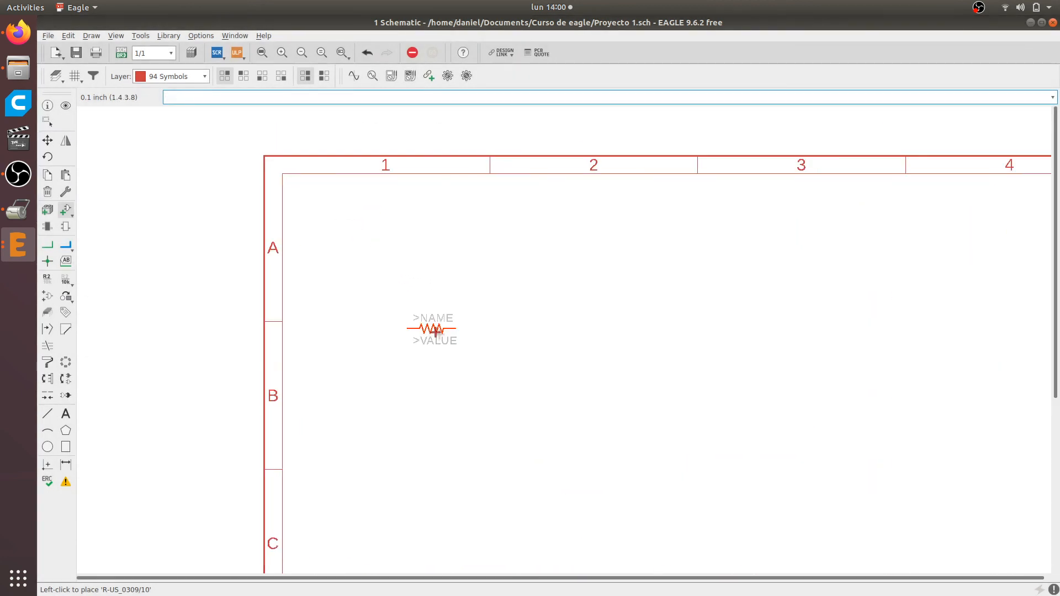
{"action": "scroll", "coordinate": [445, 265], "scroll_direction": "down", "scroll_amount": 5}
{"action": "scroll", "coordinate": [516, 337], "scroll_direction": "up", "scroll_amount": 5}
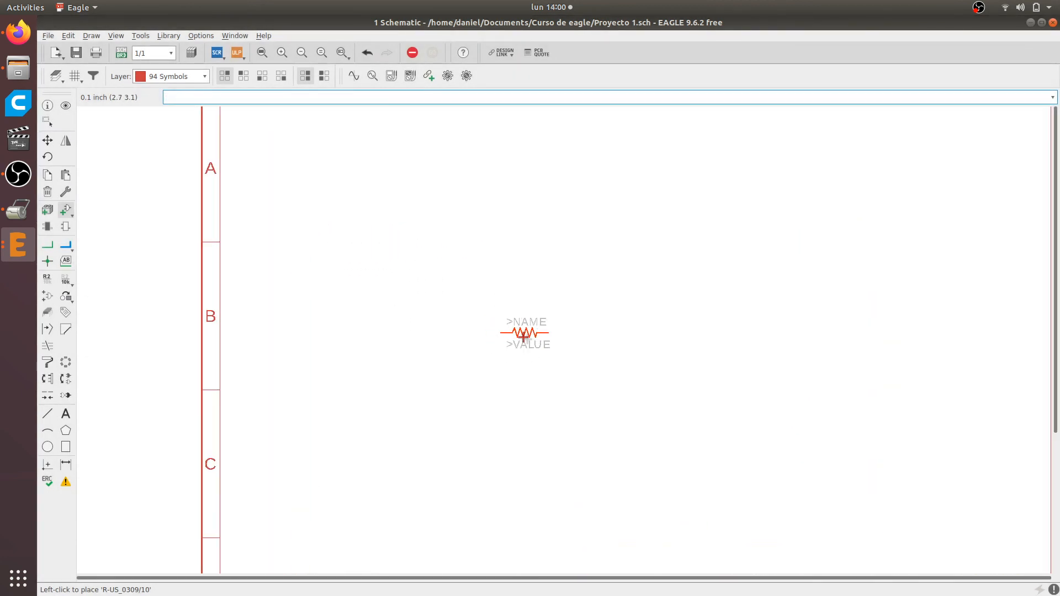
{"action": "left_click", "coordinate": [550, 332]}
{"action": "key", "text": "Escape"}
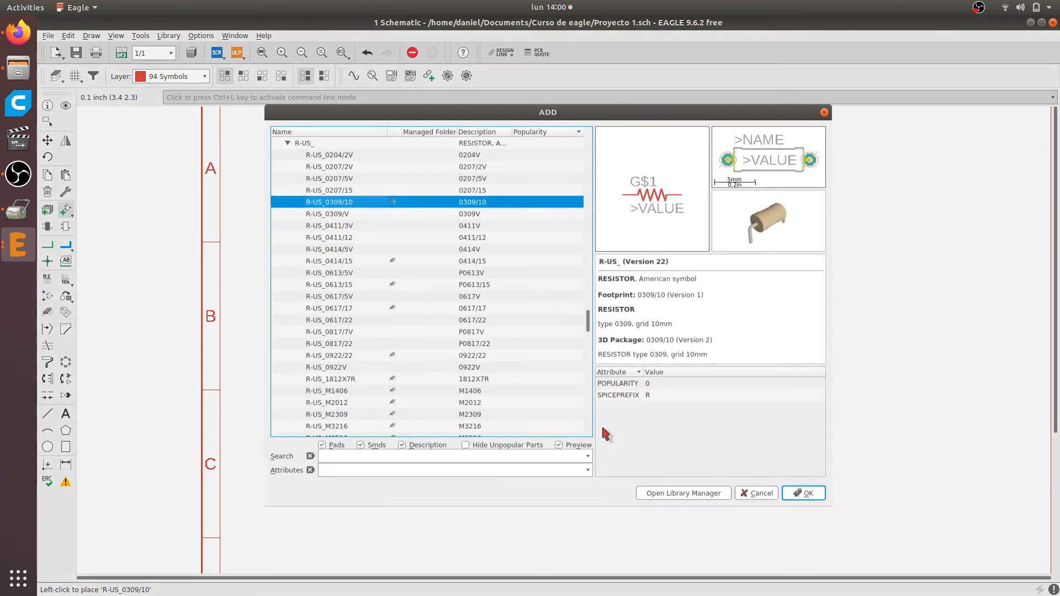
Collapse the R-US_ resistor variants and expand the C-US capacitor variants in the rcl library
{"action": "scroll", "coordinate": [452, 236], "scroll_direction": "up", "scroll_amount": 1}
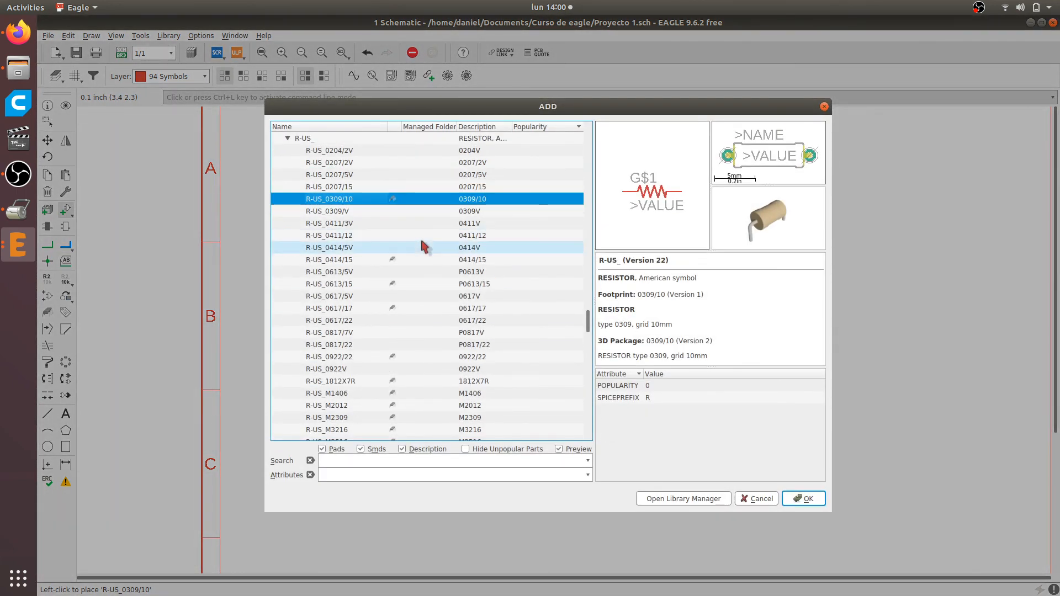
{"action": "scroll", "coordinate": [349, 281], "scroll_direction": "up", "scroll_amount": 1}
{"action": "scroll", "coordinate": [349, 281], "scroll_direction": "up", "scroll_amount": 2}
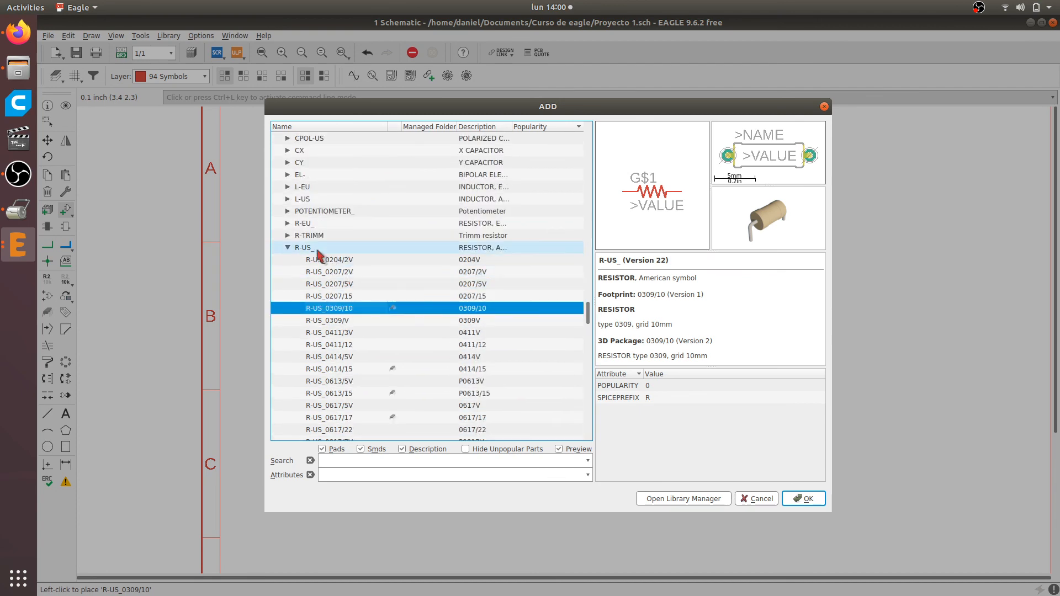
{"action": "left_click", "coordinate": [288, 247]}
{"action": "scroll", "coordinate": [360, 256], "scroll_direction": "up", "scroll_amount": 4}
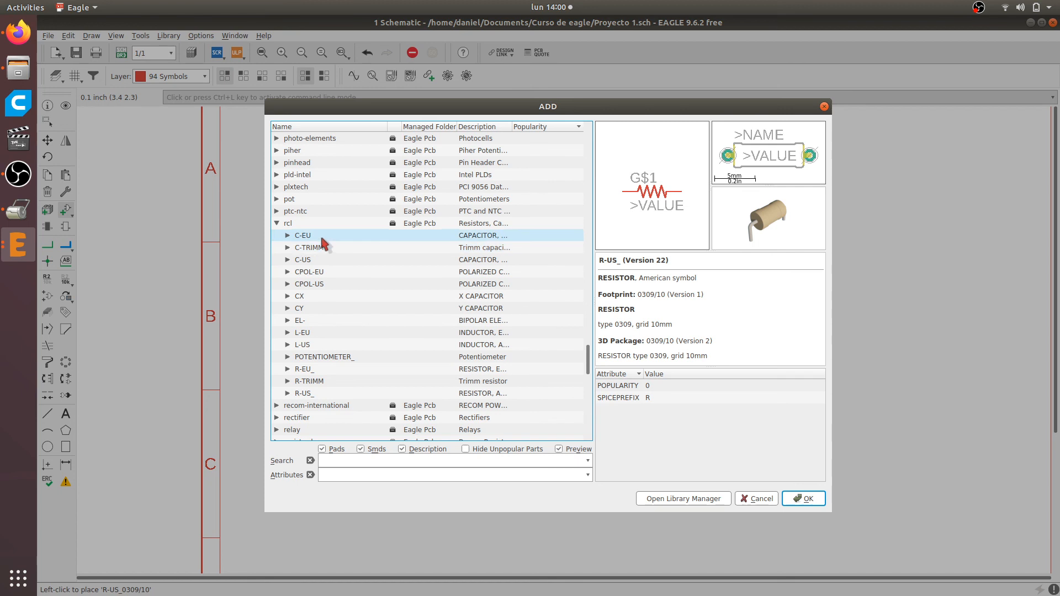
{"action": "left_click", "coordinate": [287, 260]}
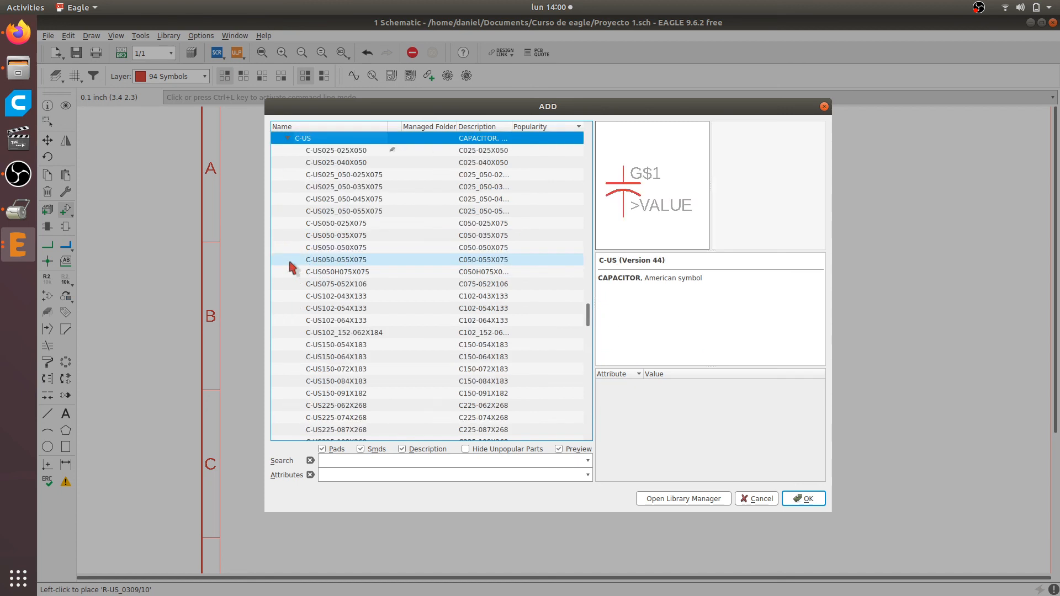
Preview the C-US capacitor package variants from C-US025-025X050 through C-US150-072X183, checking grid and outline
{"action": "left_click", "coordinate": [320, 155]}
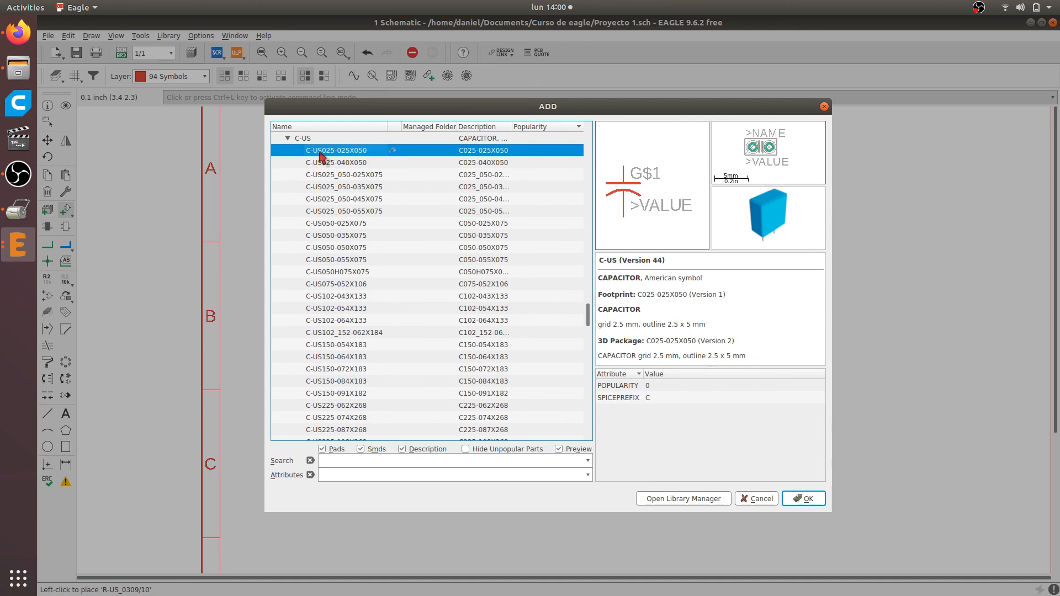
{"action": "key", "text": "Down"}
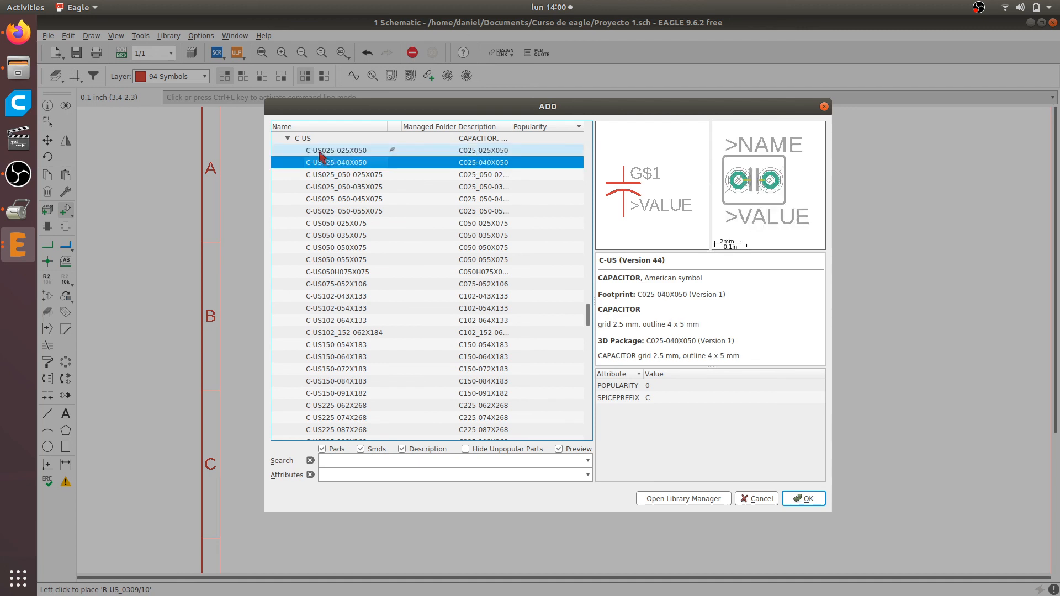
{"action": "key", "text": "Down"}
{"action": "key", "text": "Down"}
{"action": "key", "text": "Down"}
{"action": "key", "text": "Down"}
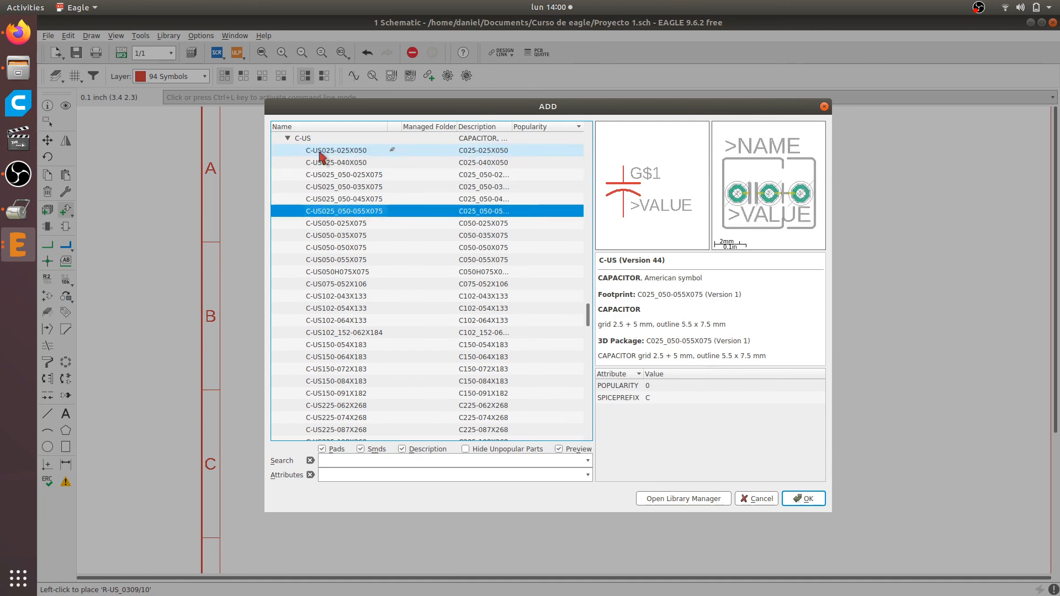
{"action": "key", "text": "Down"}
{"action": "key", "text": "Down"}
{"action": "key", "text": "Down"}
{"action": "key", "text": "Down"}
{"action": "key", "text": "Down"}
{"action": "key", "text": "Down"}
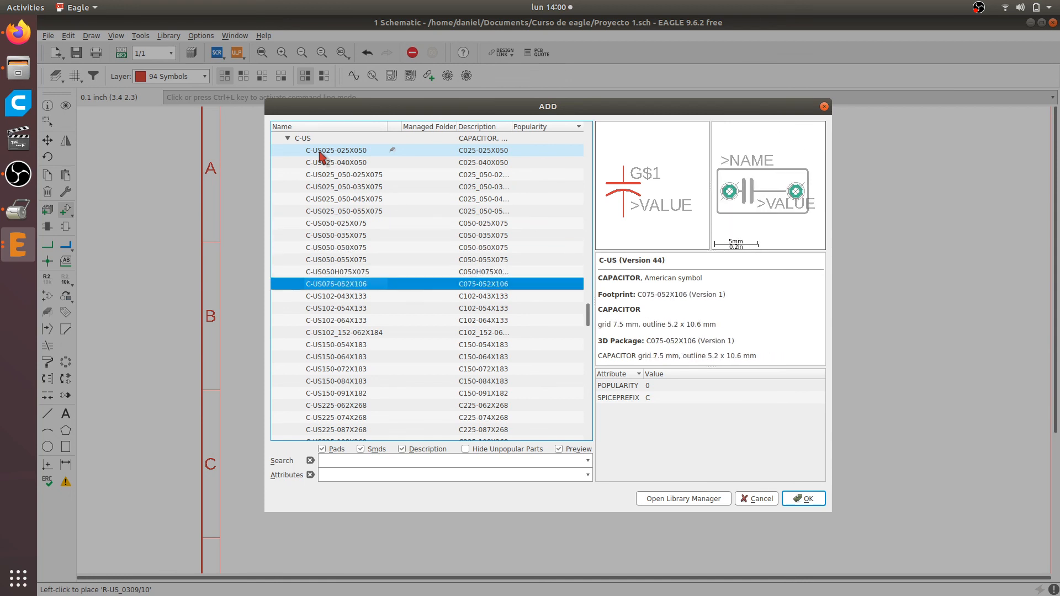
{"action": "key", "text": "Down"}
{"action": "key", "text": "Down"}
{"action": "key", "text": "Down"}
{"action": "key", "text": "Down"}
{"action": "key", "text": "Down"}
{"action": "key", "text": "Down"}
{"action": "key", "text": "Down"}
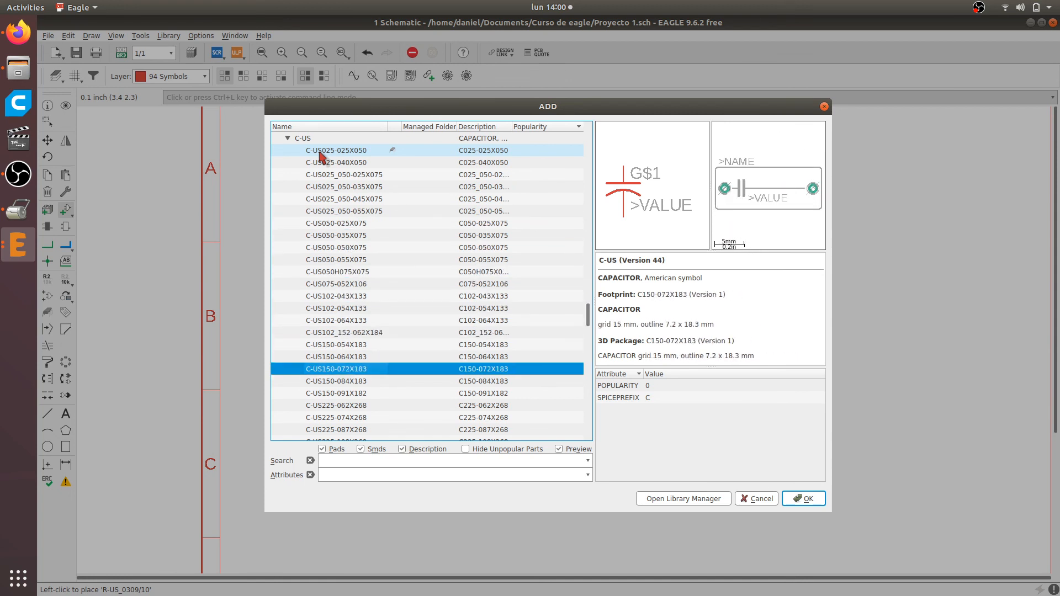
Preview the larger C-US variants from C-US150-084X183 through the one with footprint C025_050-024X070
{"action": "key", "text": "Down"}
{"action": "key", "text": "Down"}
{"action": "key", "text": "Down"}
{"action": "key", "text": "Down"}
{"action": "key", "text": "Down"}
{"action": "key", "text": "Down"}
{"action": "key", "text": "Down"}
{"action": "key", "text": "Down"}
{"action": "key", "text": "Down"}
{"action": "key", "text": "Down"}
{"action": "key", "text": "Down"}
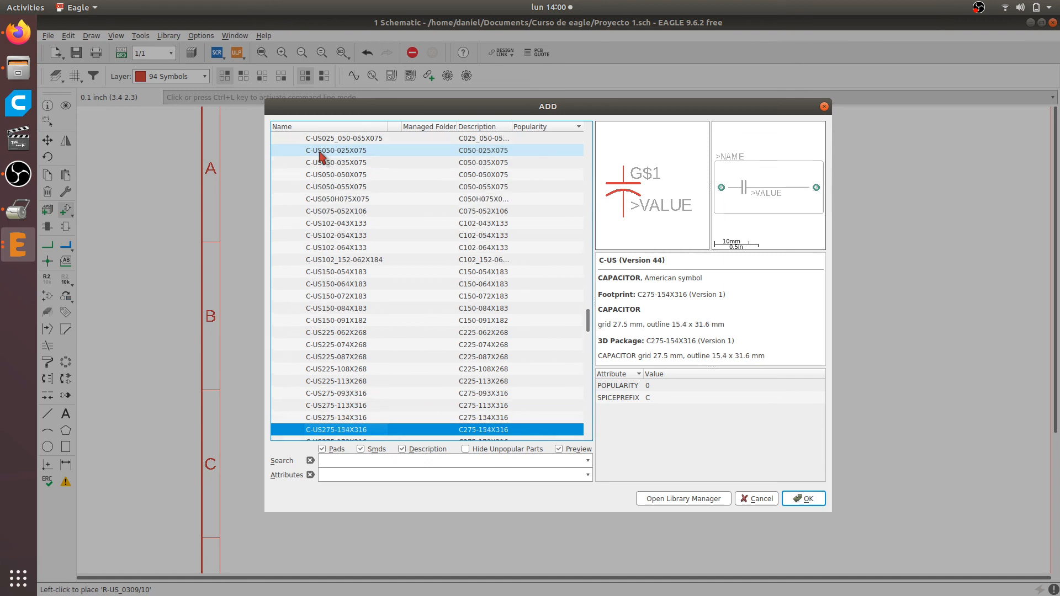
{"action": "key", "text": "Down"}
{"action": "key", "text": "Down"}
{"action": "key", "text": "Down"}
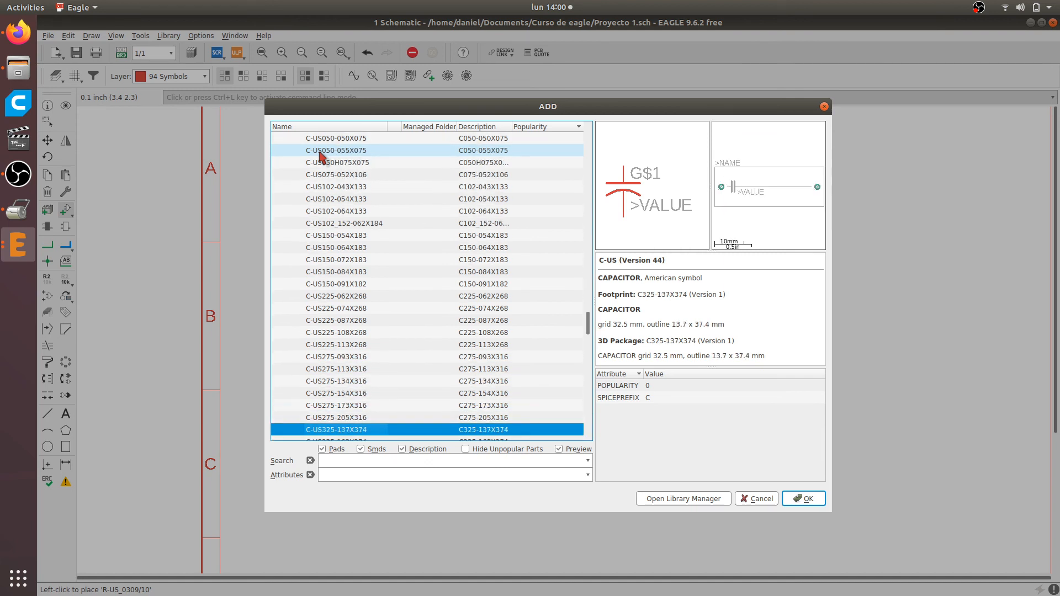
{"action": "key", "text": "Down"}
{"action": "key", "text": "Down"}
{"action": "key", "text": "Down"}
{"action": "key", "text": "Down"}
{"action": "key", "text": "Down"}
{"action": "key", "text": "Down"}
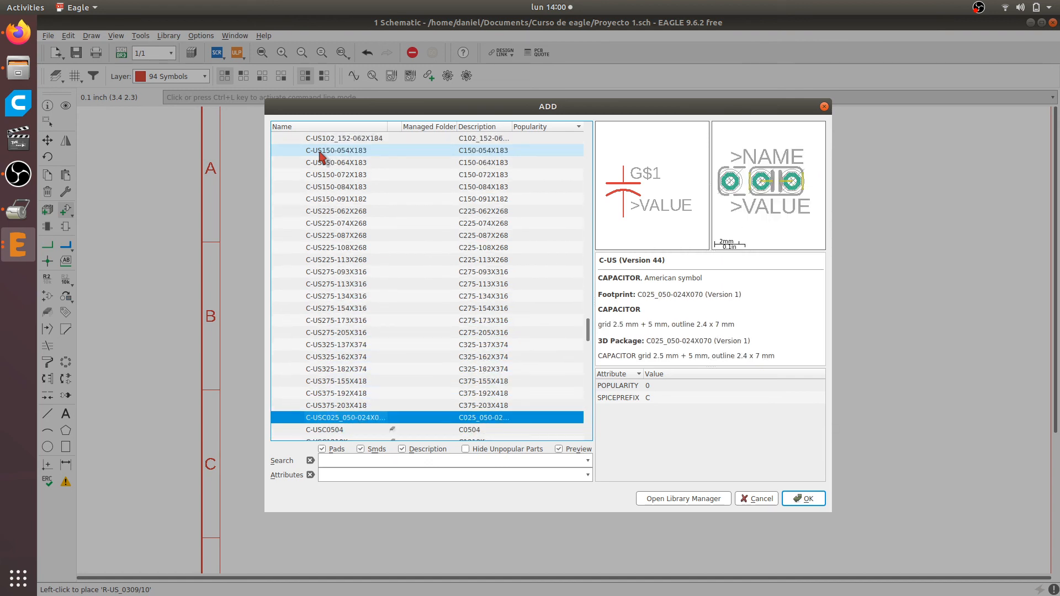
Go back to C-US025-040X050, the capacitor with 2.5 mm grid and 4 x 5 mm outline, and choose it for placement
{"action": "key", "text": "Up"}
{"action": "key", "text": "Up"}
{"action": "key", "text": "Up"}
{"action": "key", "text": "Up"}
{"action": "key", "text": "Up"}
{"action": "key", "text": "Up"}
{"action": "key", "text": "Up"}
{"action": "key", "text": "Up"}
{"action": "key", "text": "Up"}
{"action": "key", "text": "Up"}
{"action": "key", "text": "Up"}
{"action": "key", "text": "Up"}
{"action": "key", "text": "Up"}
{"action": "key", "text": "Up"}
{"action": "key", "text": "Up"}
{"action": "key", "text": "Up"}
{"action": "key", "text": "Up"}
{"action": "key", "text": "Up"}
{"action": "key", "text": "Up"}
{"action": "key", "text": "Up"}
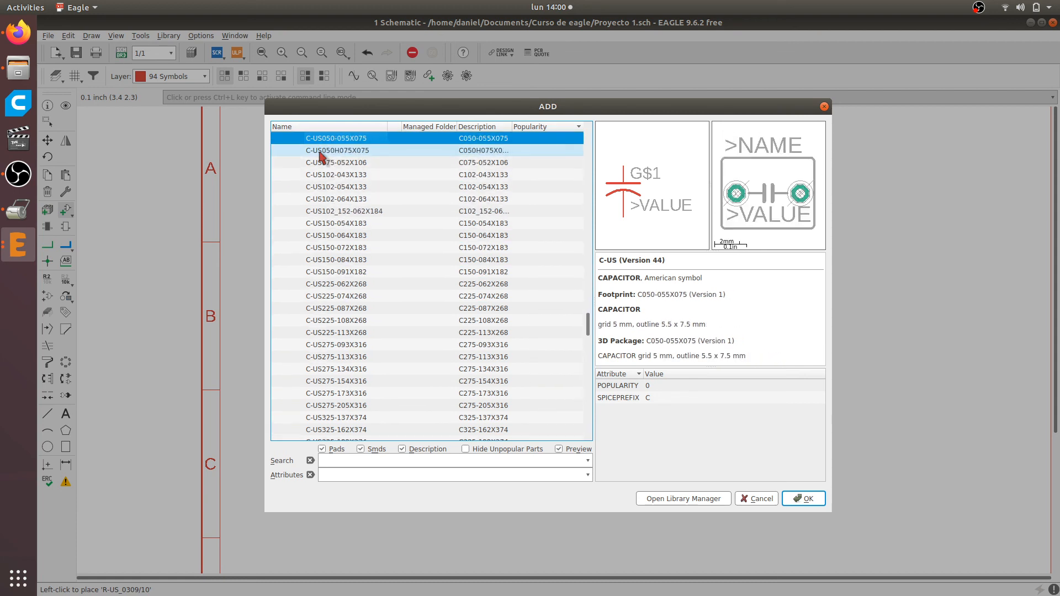
{"action": "key", "text": "Up"}
{"action": "key", "text": "Up"}
{"action": "key", "text": "Up"}
{"action": "key", "text": "Up"}
{"action": "key", "text": "Up"}
{"action": "key", "text": "Up"}
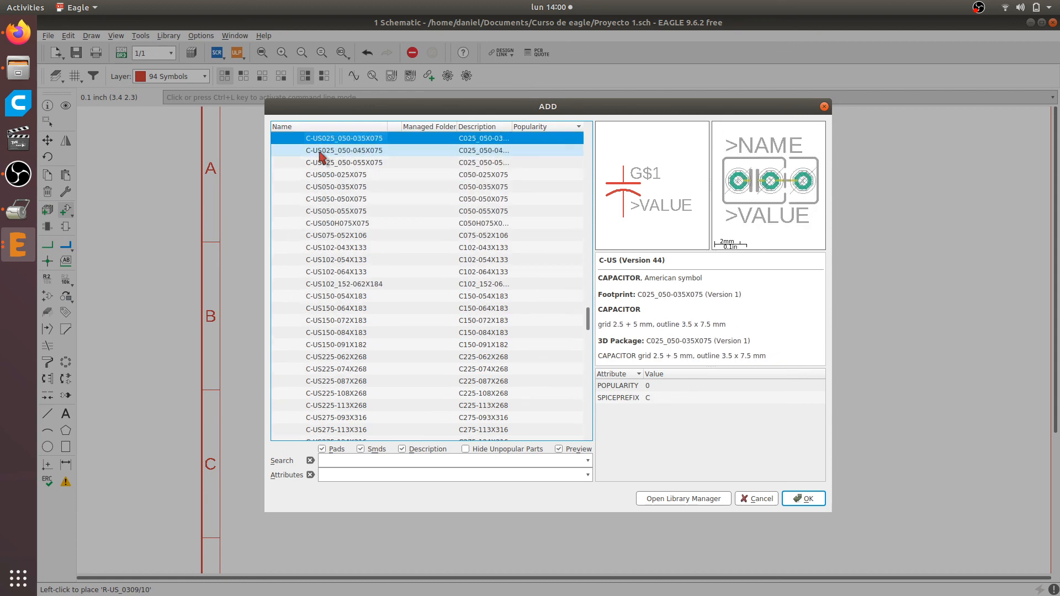
{"action": "key", "text": "Up"}
{"action": "key", "text": "Up"}
{"action": "key", "text": "Up"}
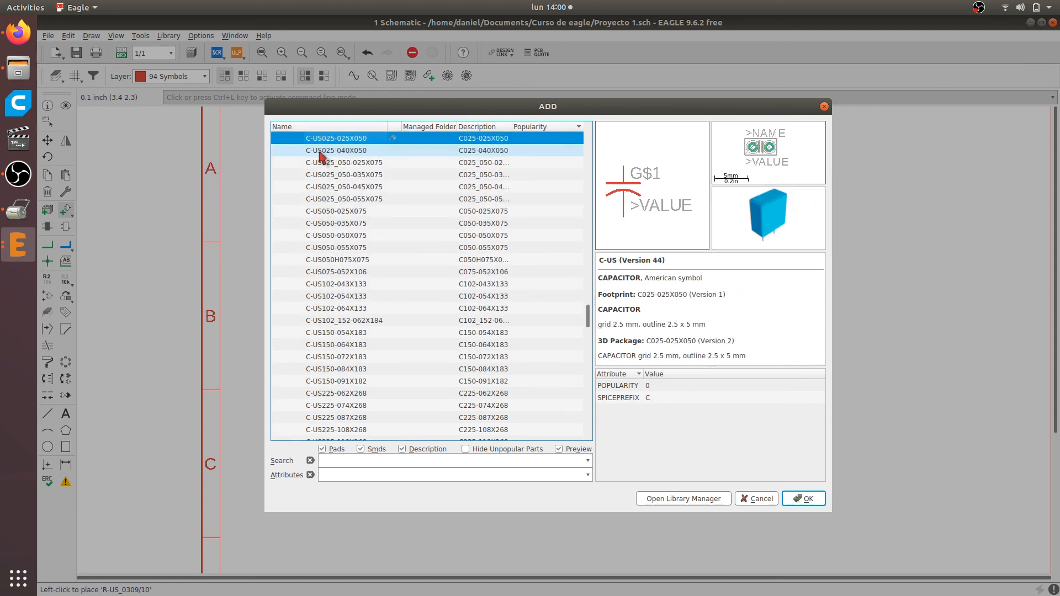
{"action": "left_click", "coordinate": [320, 151]}
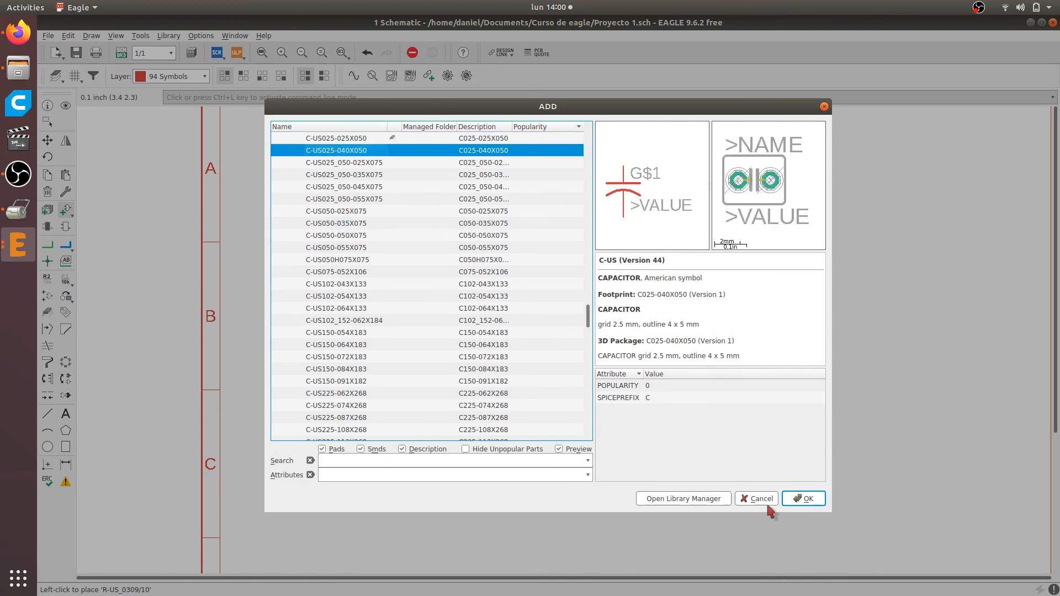
{"action": "double_click", "coordinate": [357, 149]}
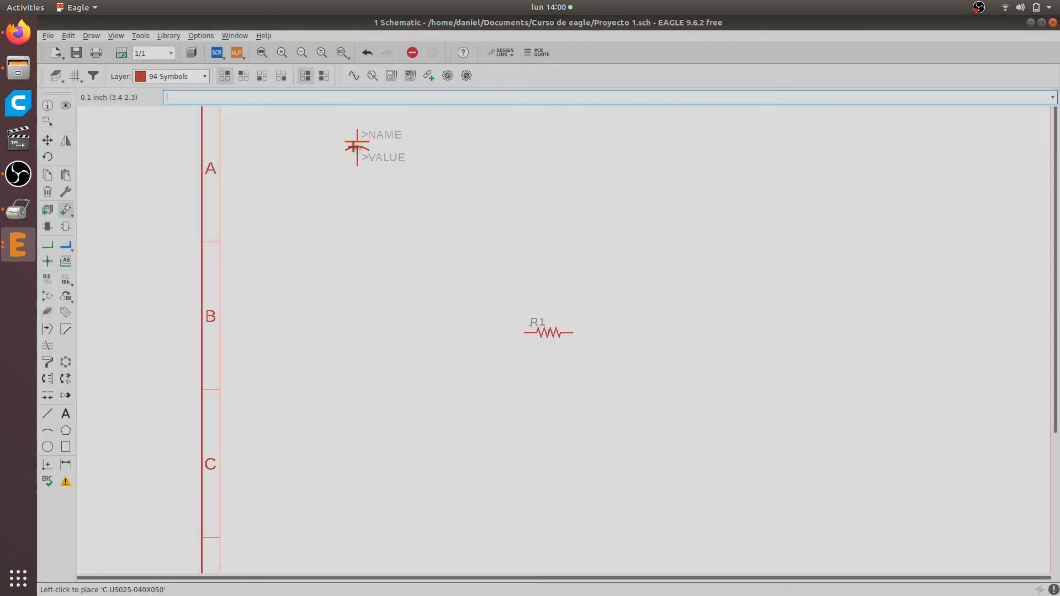
Place one C-US025-040X050 capacitor just below and to the right of R1, and end the Add command
{"action": "scroll", "coordinate": [624, 381], "scroll_direction": "up", "scroll_amount": 3}
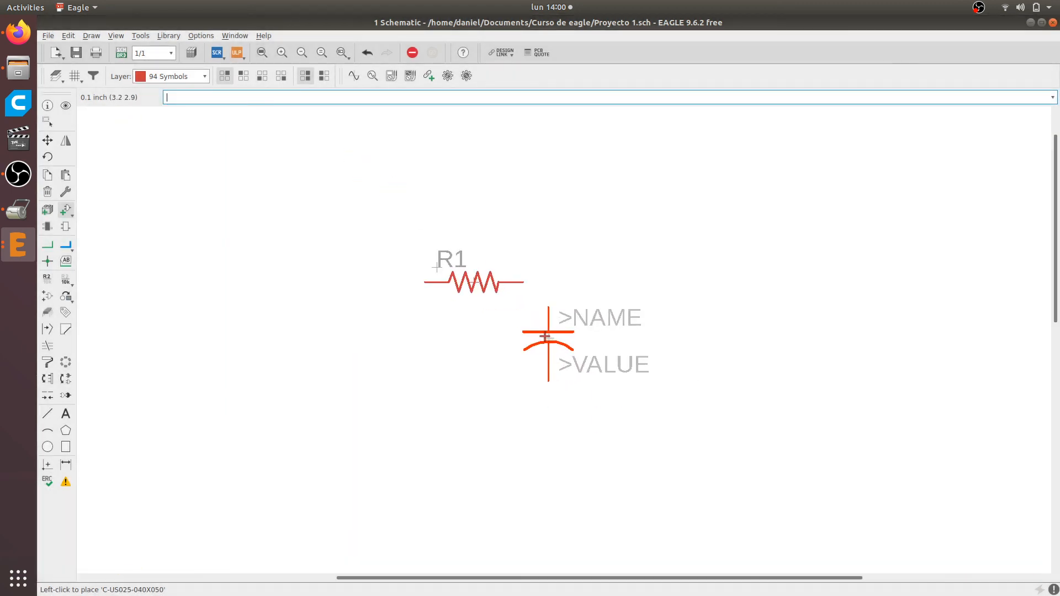
{"action": "left_click", "coordinate": [545, 337]}
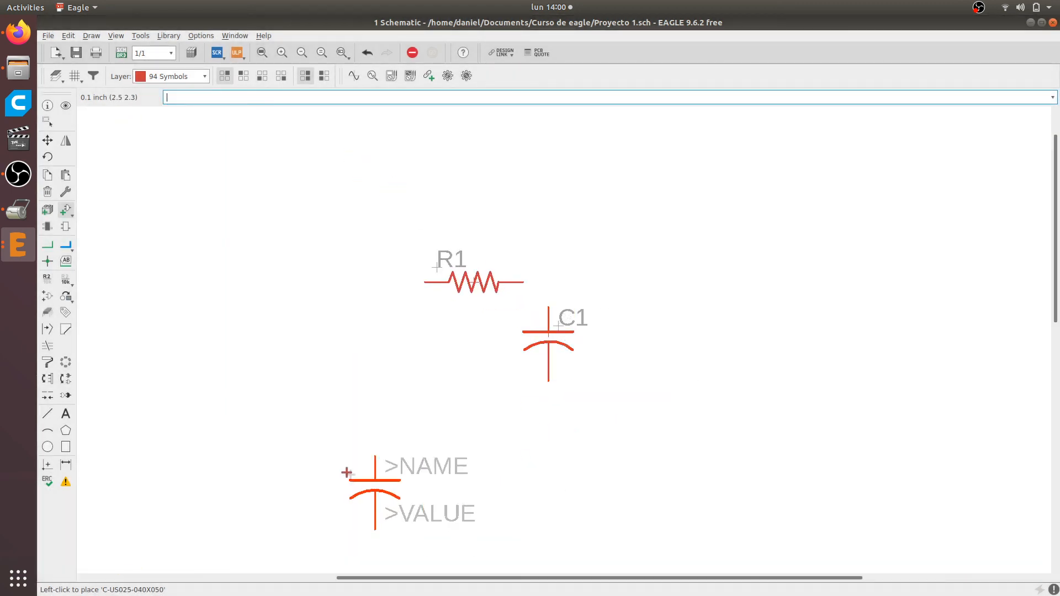
{"action": "key", "text": "Escape"}
{"action": "key", "text": "Escape"}
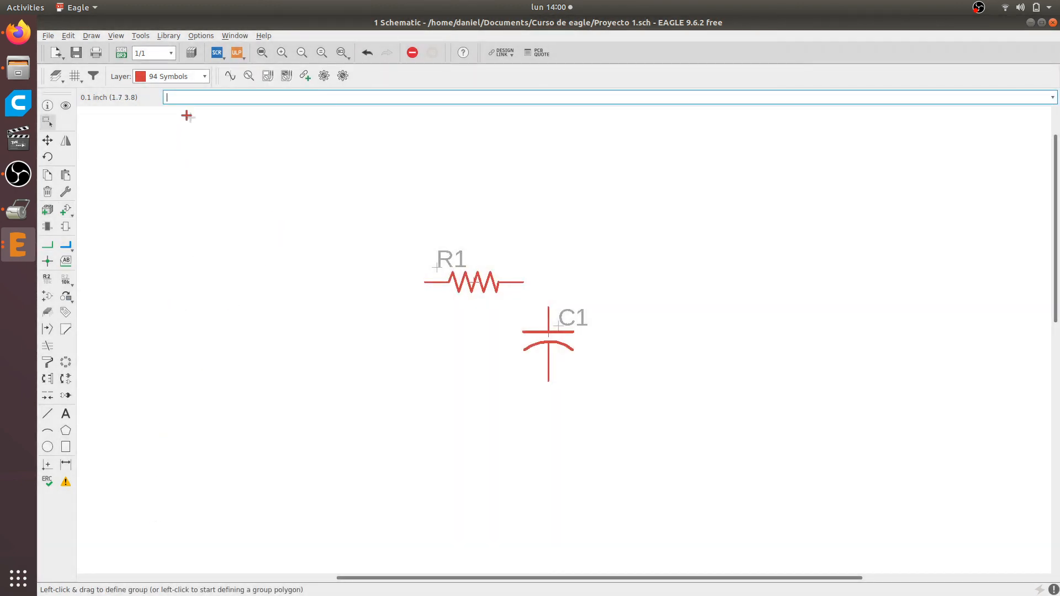
Reopen the component chooser with Add, collapse C-US and expand the CPOL-US polarized capacitor variants
{"action": "type", "text": "add"}
{"action": "key", "text": "Return"}
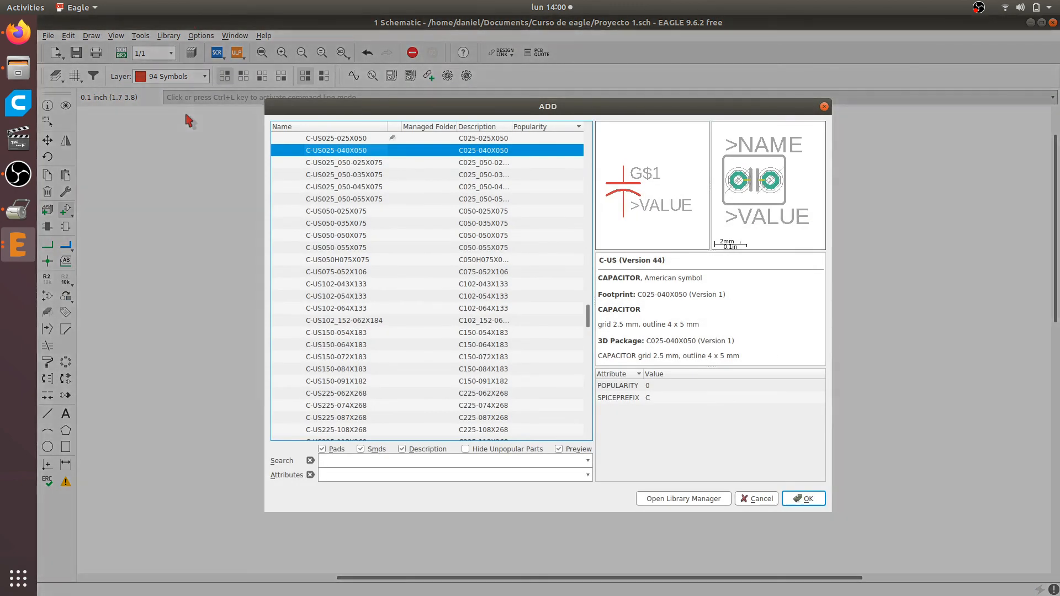
{"action": "scroll", "coordinate": [342, 260], "scroll_direction": "up", "scroll_amount": 3}
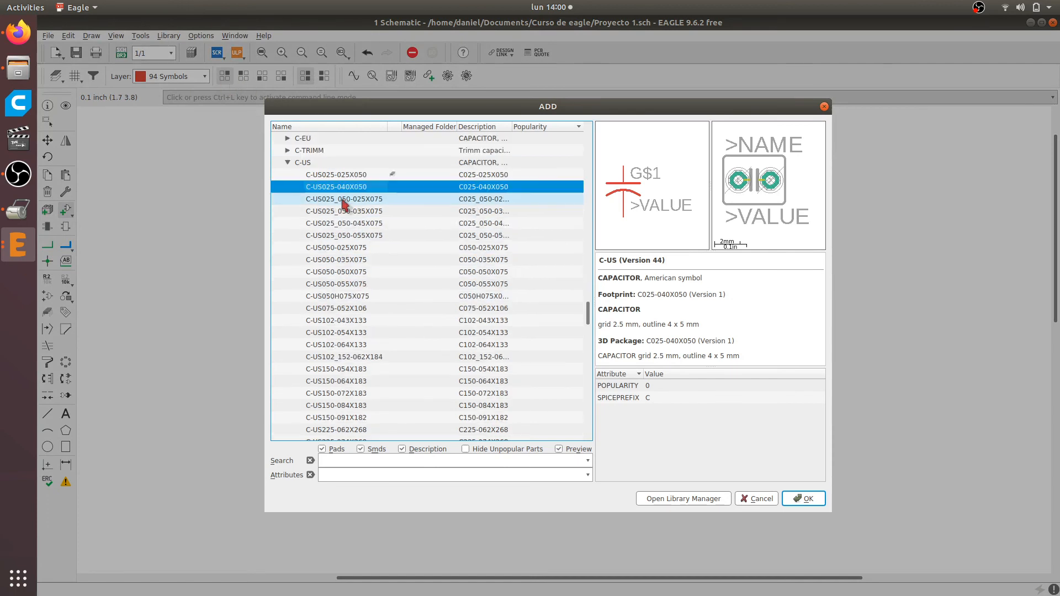
{"action": "left_click", "coordinate": [288, 235]}
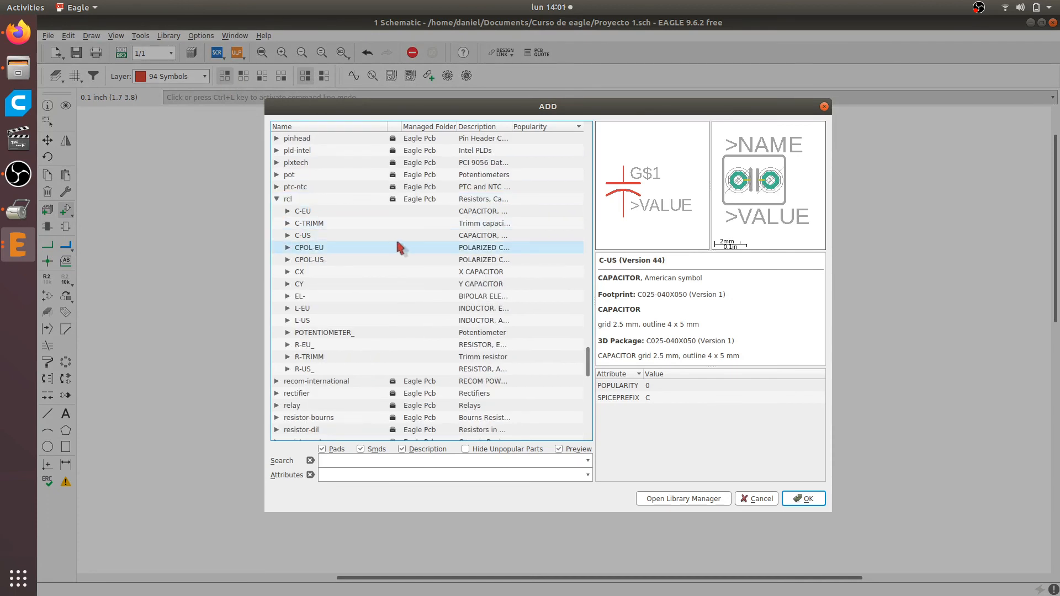
{"action": "left_click", "coordinate": [288, 259]}
{"action": "left_click", "coordinate": [288, 262]}
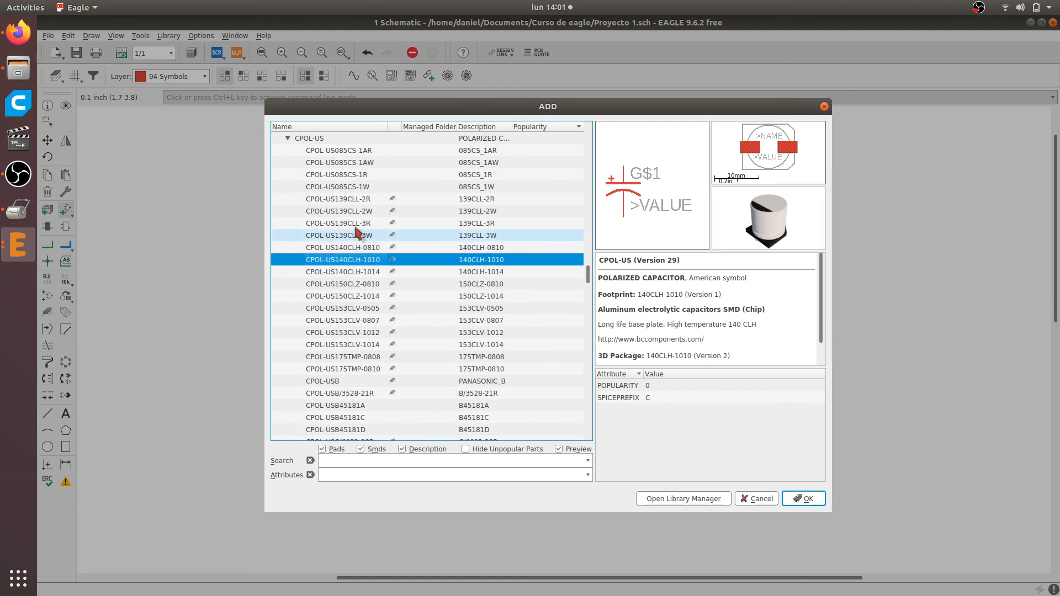
Preview the CPOL-US package variants from CPOL-US085CS-1AR through CPOL-USB45181A, checking which are surface-mount or through-hole
{"action": "left_click", "coordinate": [335, 156]}
{"action": "key", "text": "Down"}
{"action": "key", "text": "Down"}
{"action": "key", "text": "Down"}
{"action": "key", "text": "Down"}
{"action": "key", "text": "Down"}
{"action": "key", "text": "Down"}
{"action": "key", "text": "Down"}
{"action": "key", "text": "Down"}
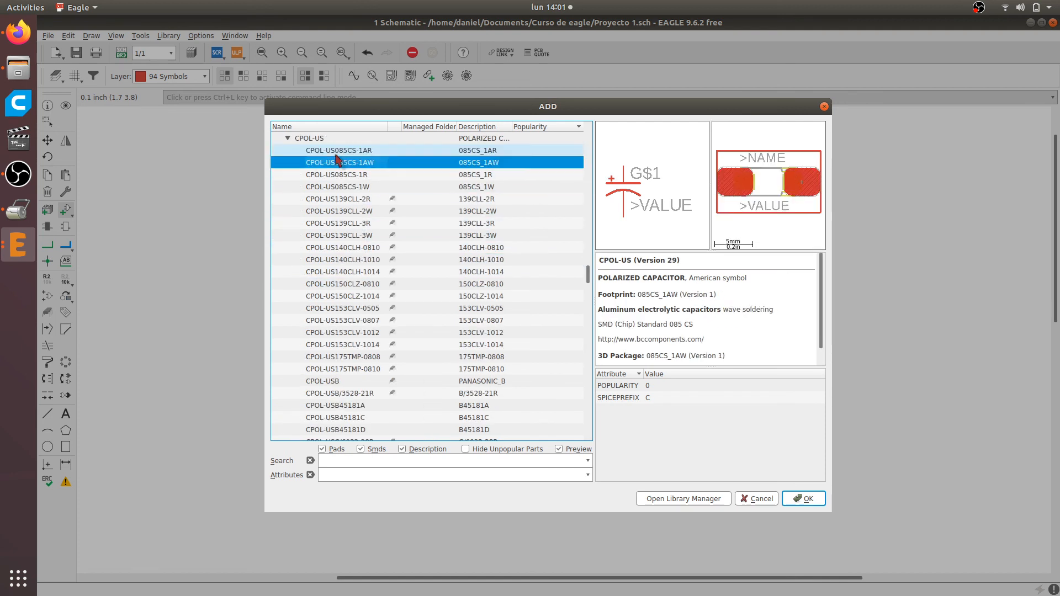
{"action": "key", "text": "Down"}
{"action": "key", "text": "Down"}
{"action": "key", "text": "Down"}
{"action": "key", "text": "Down"}
{"action": "key", "text": "Down"}
{"action": "key", "text": "Down"}
{"action": "key", "text": "Down"}
{"action": "key", "text": "Down"}
{"action": "key", "text": "Down"}
{"action": "key", "text": "Down"}
{"action": "key", "text": "Down"}
{"action": "key", "text": "Down"}
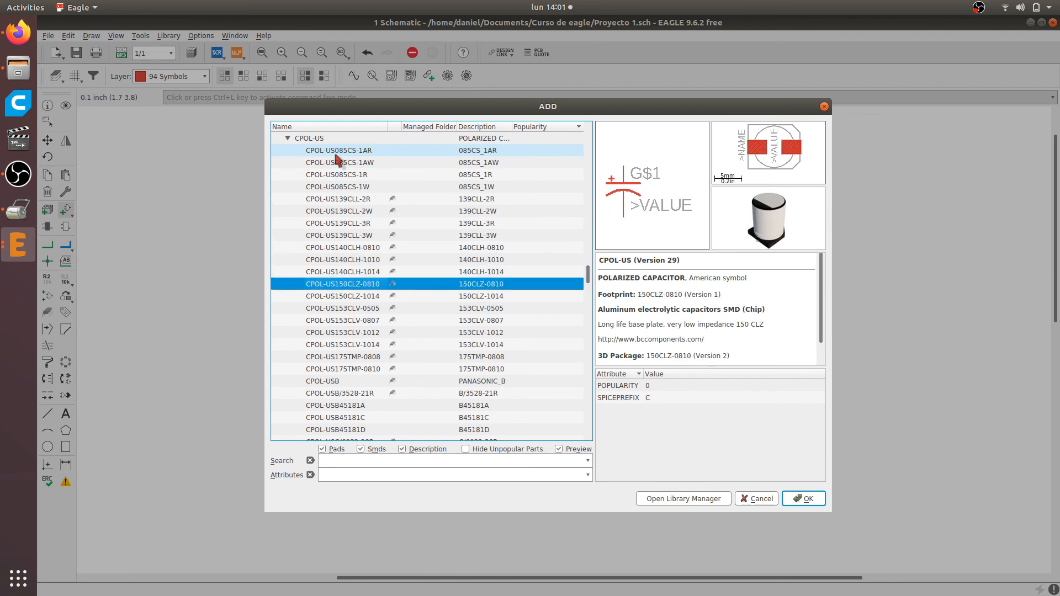
{"action": "key", "text": "Down"}
{"action": "key", "text": "Down"}
{"action": "key", "text": "Down"}
{"action": "key", "text": "Down"}
{"action": "key", "text": "Down"}
{"action": "key", "text": "Down"}
{"action": "key", "text": "Down"}
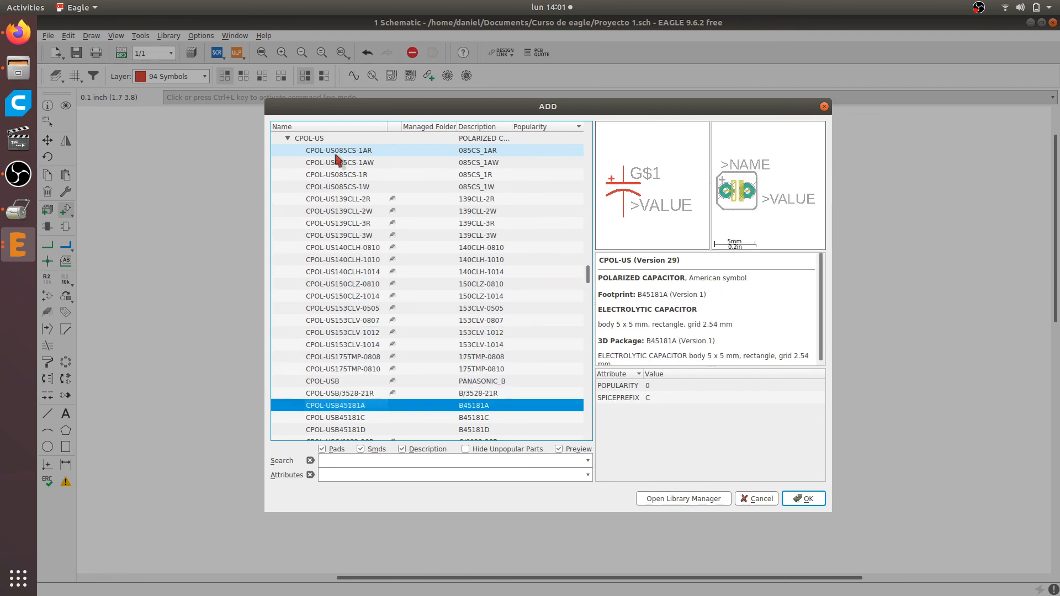
Browse the CPOL-US variants on to CPOL-USE2.5-4V and select CPOL-USE2-4, the electrolytic with 2 mm grid and 4 mm diameter
{"action": "key", "text": "Down"}
{"action": "key", "text": "Down"}
{"action": "key", "text": "Down"}
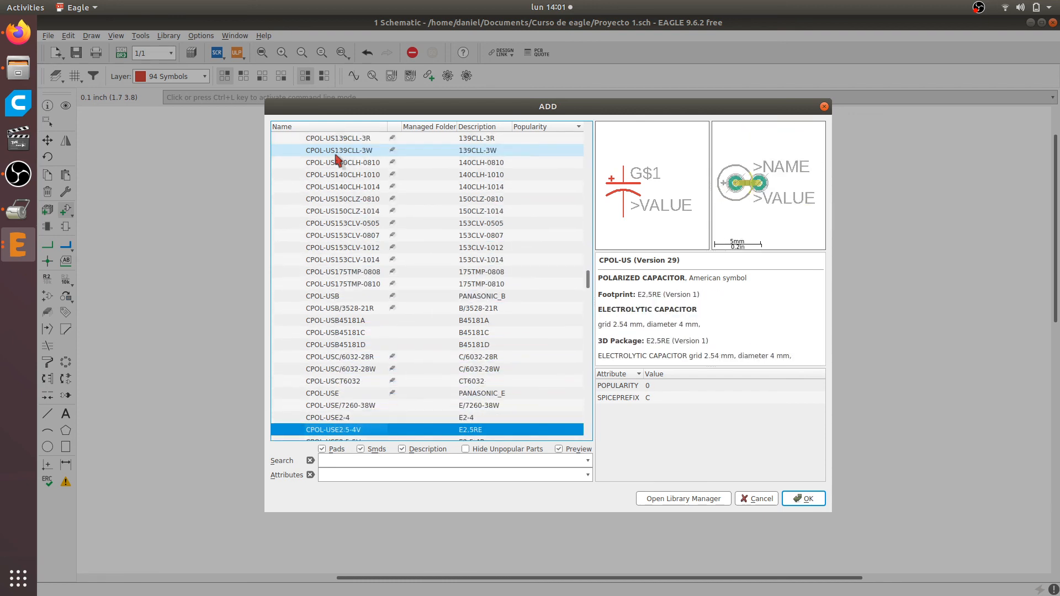
{"action": "key", "text": "Up"}
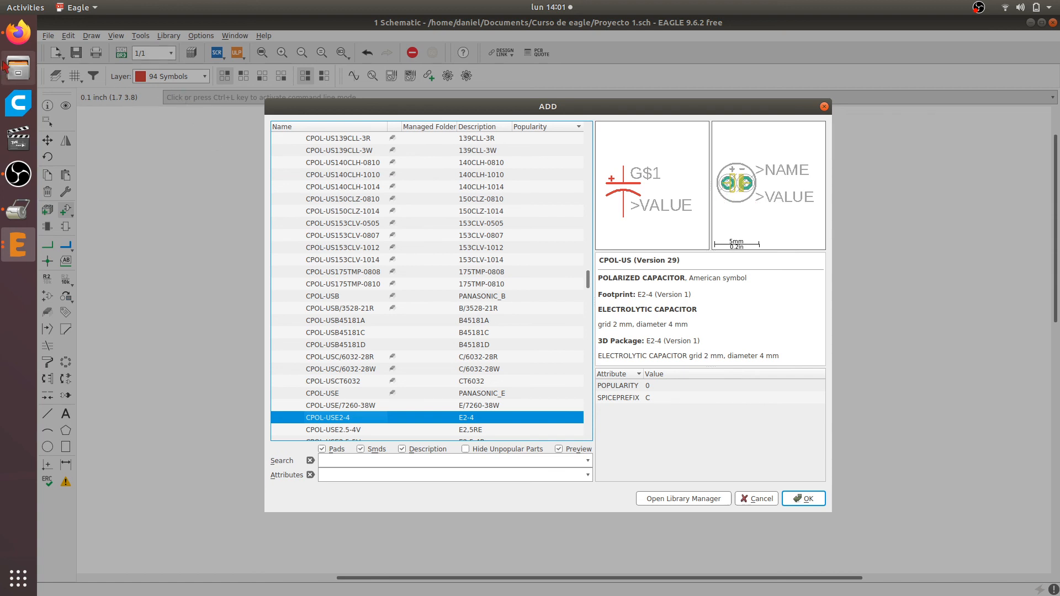
Switch to Firefox to check the capacitors in the LM386 breadboard wiring diagram, and return to the EAGLE schematic
{"action": "left_click", "coordinate": [18, 32]}
{"action": "scroll", "coordinate": [466, 277], "scroll_direction": "down", "scroll_amount": 6}
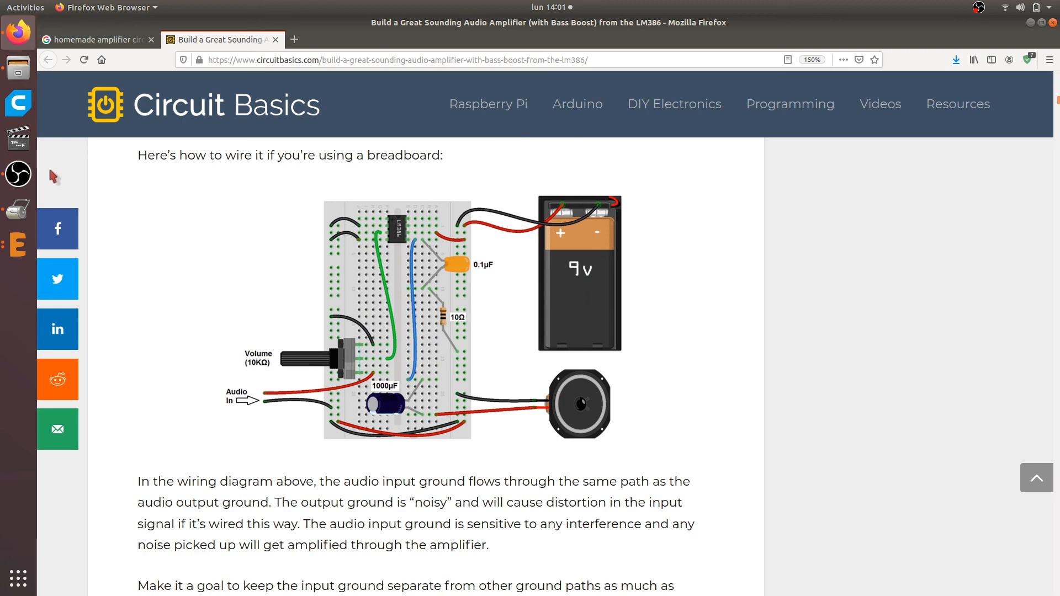
{"action": "left_click", "coordinate": [25, 247]}
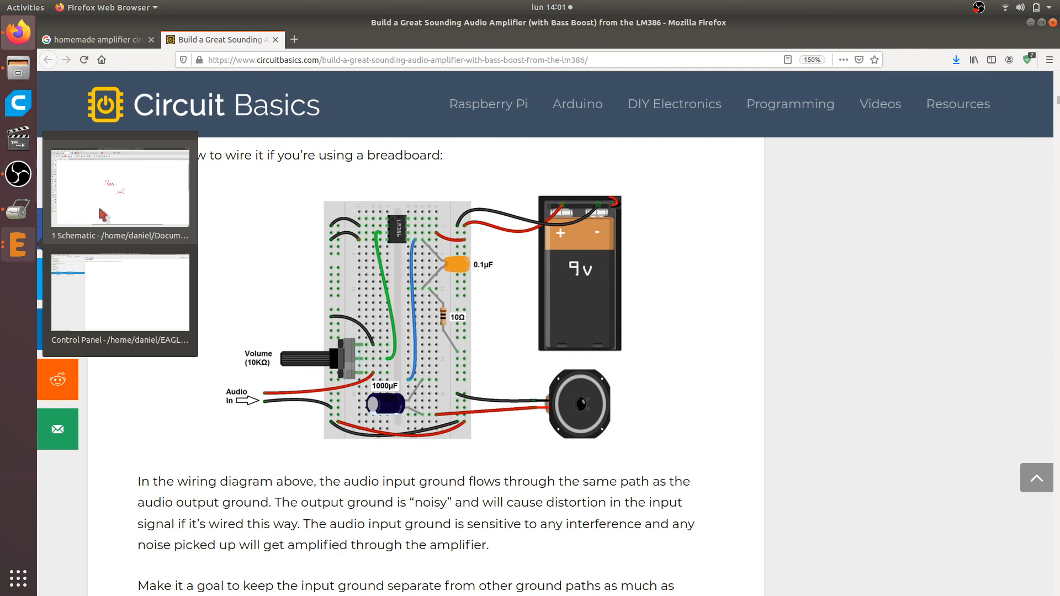
{"action": "left_click", "coordinate": [125, 215]}
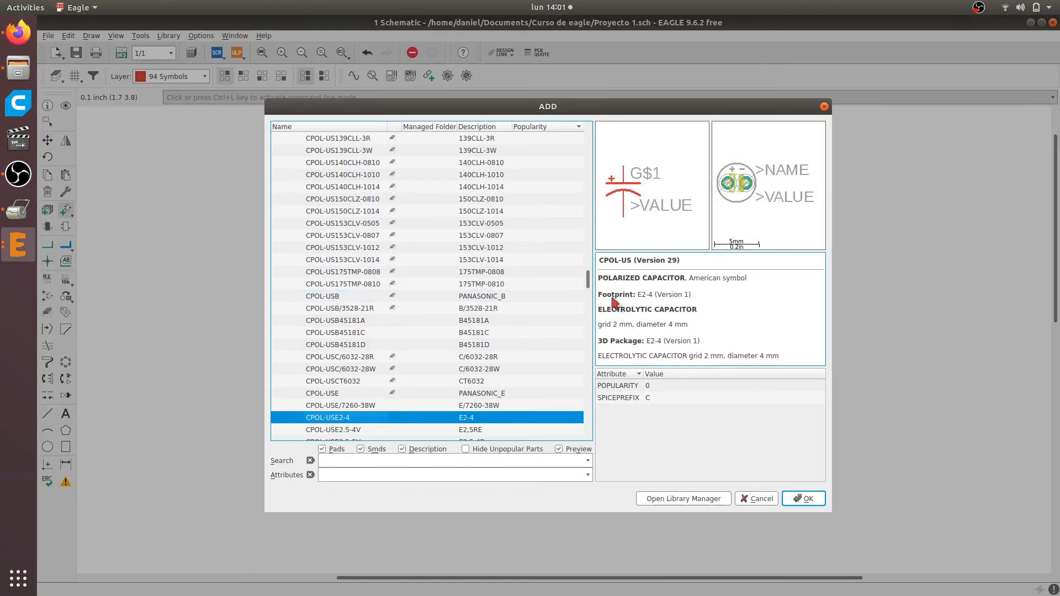
Preview the electrolytic CPOL-US variants from CPOL-USE2.5-4V through CPOL-USE35-18AXIAL, comparing their footprints, grid spacing and diameter
{"action": "key", "text": "Down"}
{"action": "key", "text": "Down"}
{"action": "key", "text": "Down"}
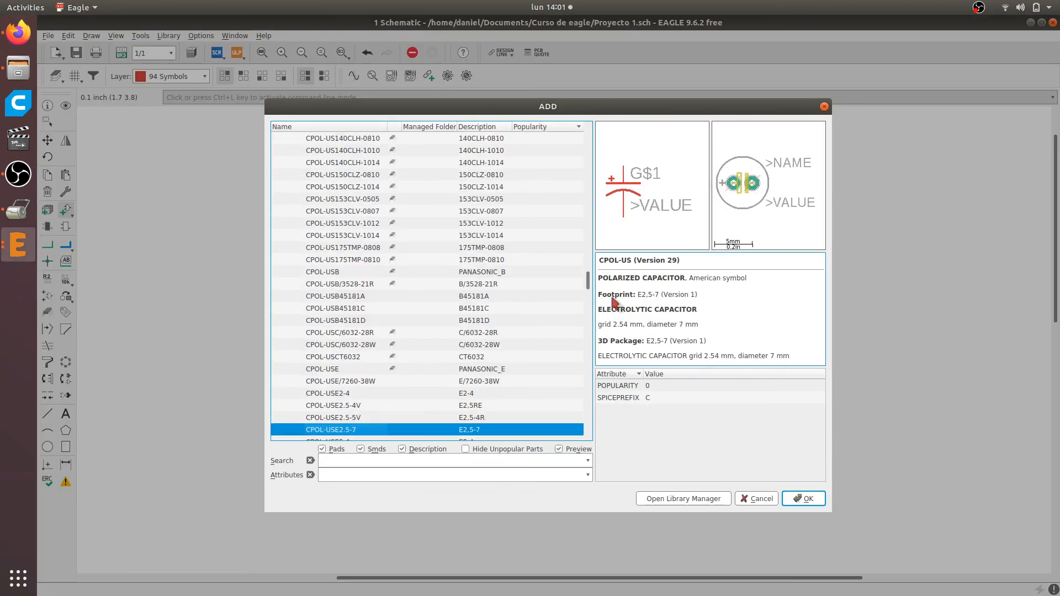
{"action": "key", "text": "Down"}
{"action": "key", "text": "Down"}
{"action": "key", "text": "Down"}
{"action": "key", "text": "Down"}
{"action": "key", "text": "Down"}
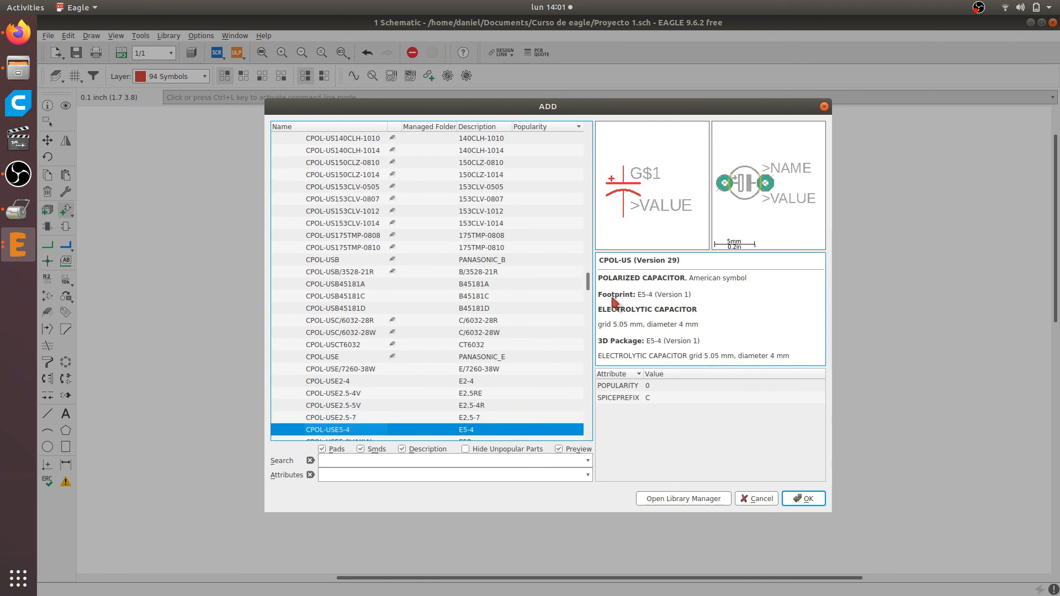
{"action": "key", "text": "Down"}
{"action": "key", "text": "Down"}
{"action": "key", "text": "Down"}
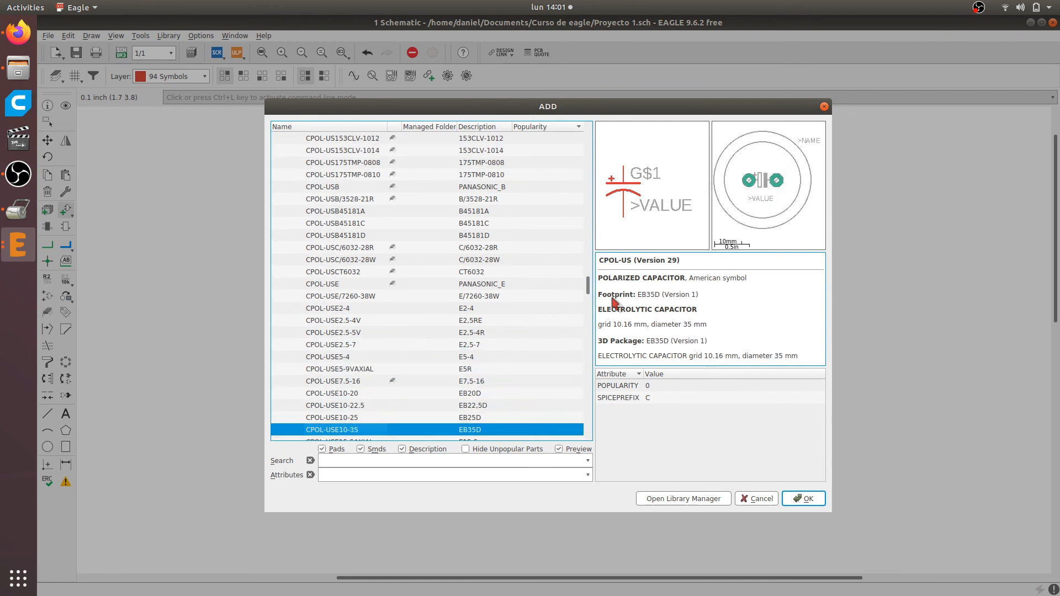
{"action": "key", "text": "Down"}
{"action": "key", "text": "Down"}
{"action": "key", "text": "Down"}
{"action": "key", "text": "Down"}
{"action": "key", "text": "Down"}
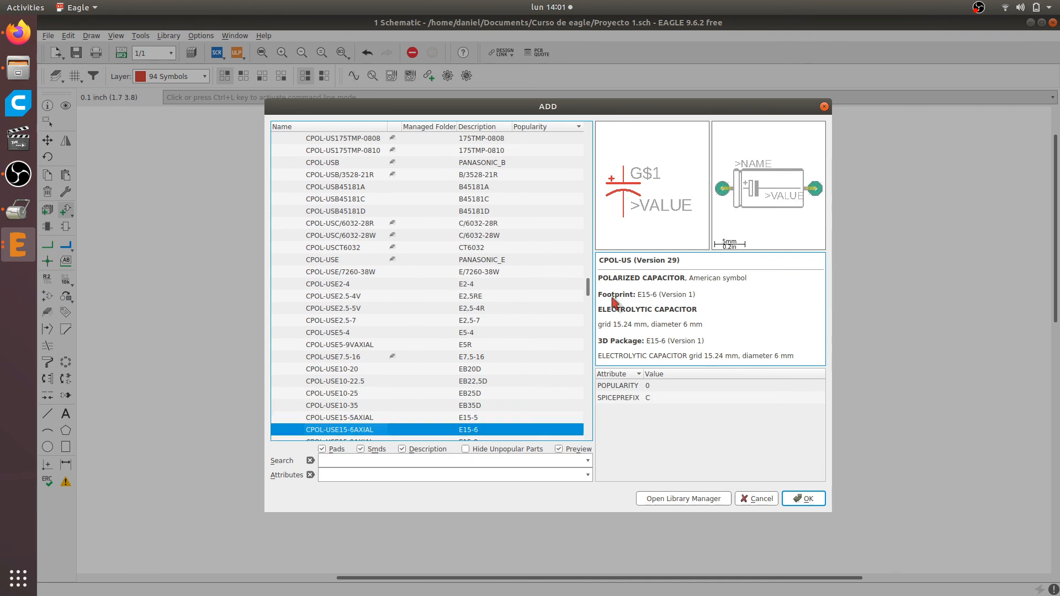
{"action": "key", "text": "Down"}
{"action": "key", "text": "Down"}
{"action": "key", "text": "Down"}
{"action": "key", "text": "Down"}
{"action": "key", "text": "Down"}
{"action": "key", "text": "Down"}
{"action": "key", "text": "Down"}
{"action": "key", "text": "Down"}
{"action": "key", "text": "Down"}
{"action": "key", "text": "Down"}
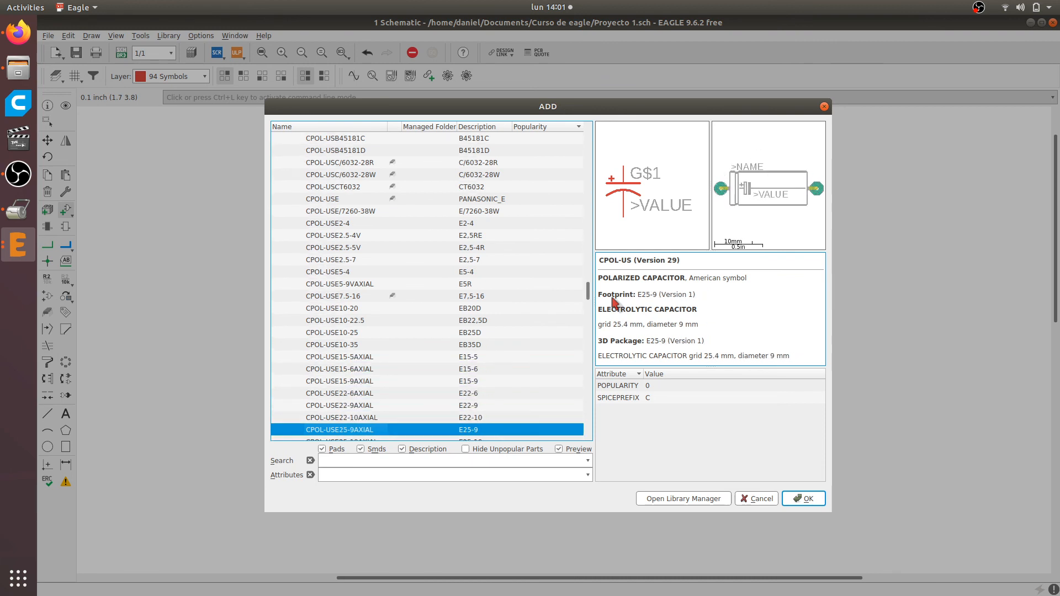
{"action": "key", "text": "Up"}
{"action": "key", "text": "Up"}
{"action": "key", "text": "Up"}
{"action": "key", "text": "Up"}
{"action": "key", "text": "Up"}
{"action": "key", "text": "Up"}
{"action": "key", "text": "Up"}
{"action": "key", "text": "Up"}
{"action": "key", "text": "Up"}
{"action": "key", "text": "Up"}
{"action": "key", "text": "Up"}
{"action": "key", "text": "Up"}
{"action": "key", "text": "Up"}
{"action": "key", "text": "Up"}
{"action": "key", "text": "Up"}
{"action": "key", "text": "Up"}
{"action": "key", "text": "Up"}
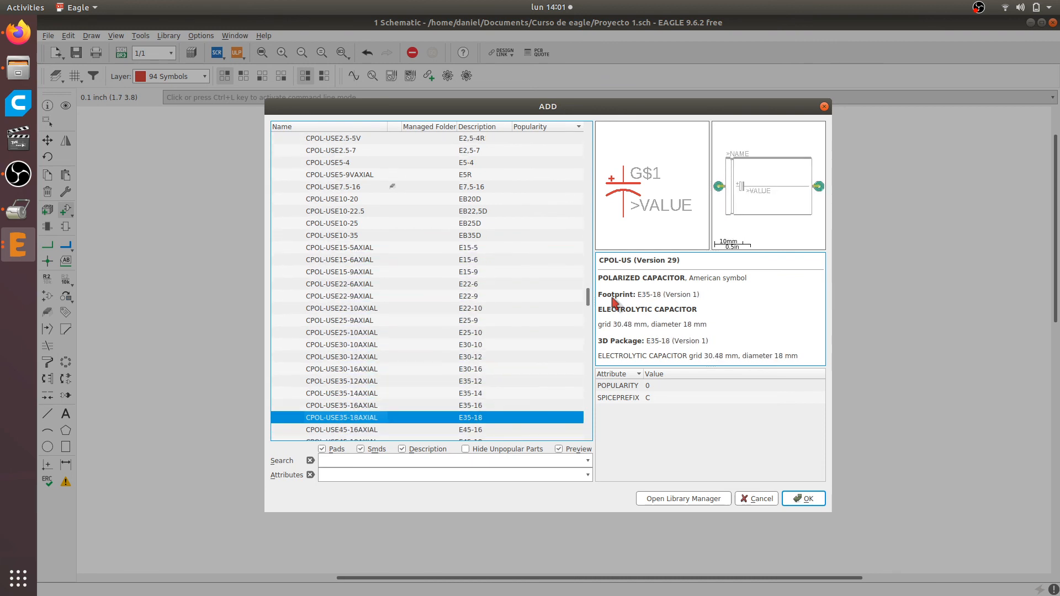
Choose the CPOL-USE2.5-7 polarized capacitor (grid 2.54 mm, diameter 7 mm), place one to the right of C1, and end the Add command
{"action": "key", "text": "Up"}
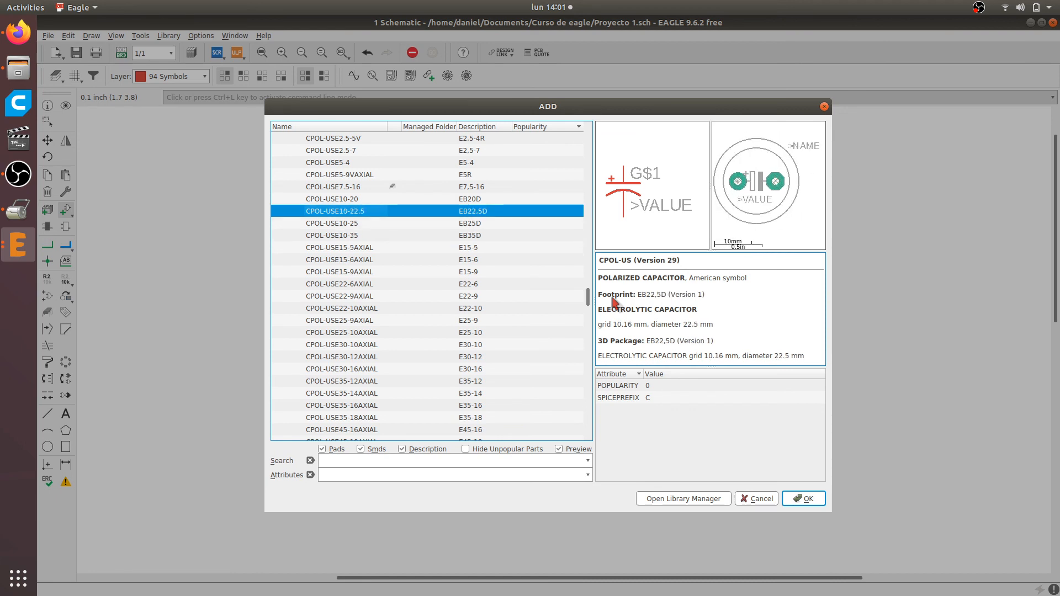
{"action": "key", "text": "Up"}
{"action": "key", "text": "Up"}
{"action": "key", "text": "Up"}
{"action": "key", "text": "Up"}
{"action": "key", "text": "Up"}
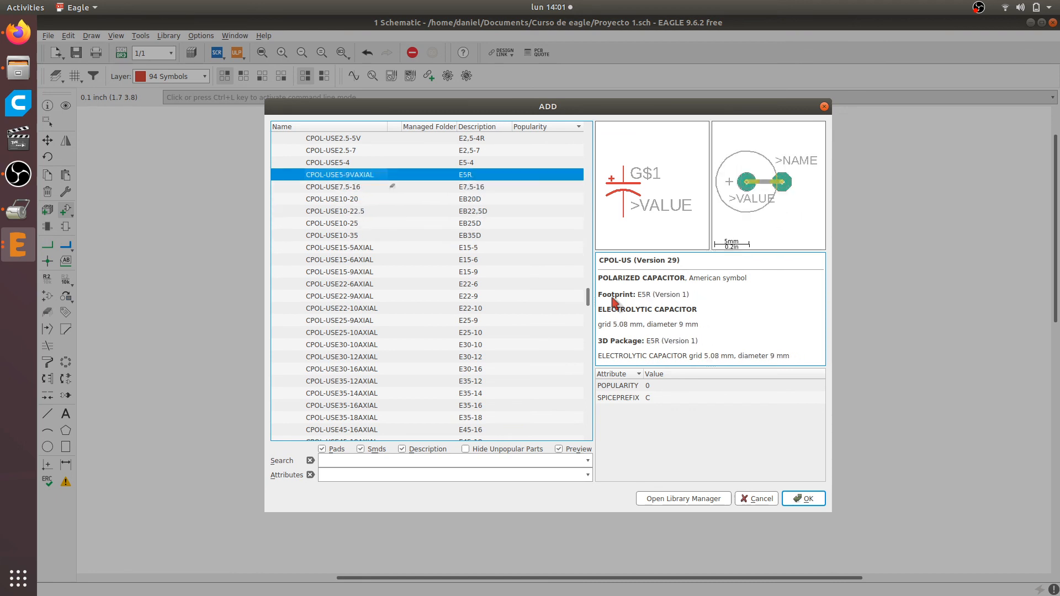
{"action": "key", "text": "Up"}
{"action": "key", "text": "Down"}
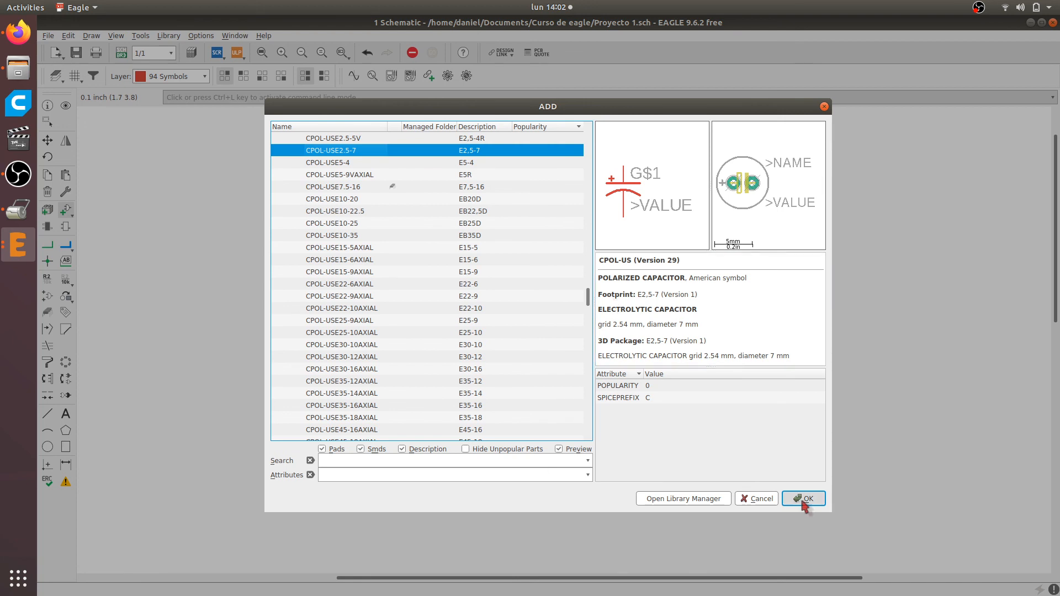
{"action": "double_click", "coordinate": [333, 150]}
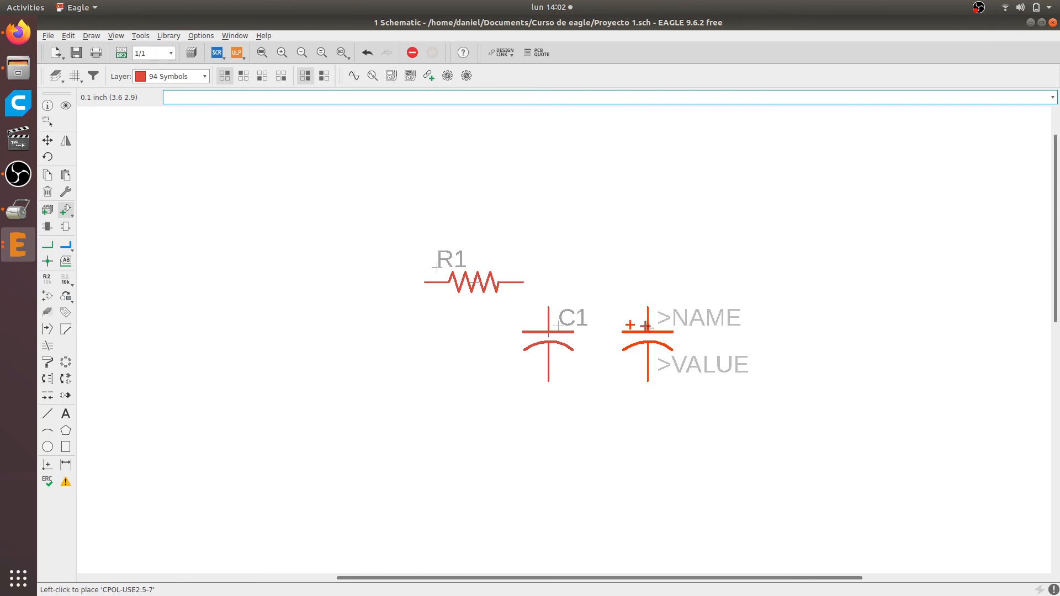
{"action": "left_click", "coordinate": [648, 343]}
{"action": "key", "text": "Escape"}
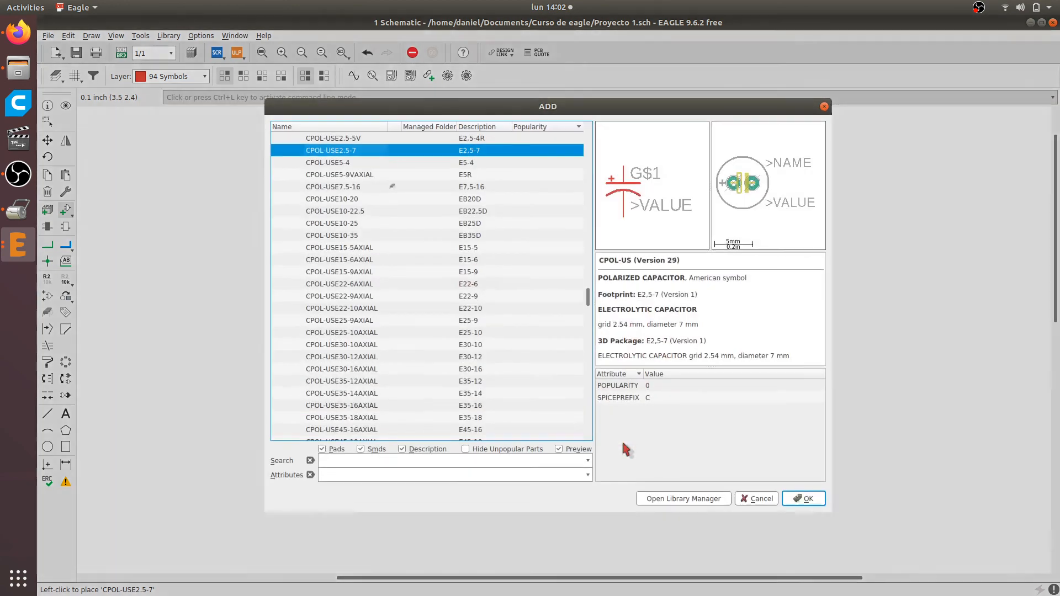
{"action": "key", "text": "Escape"}
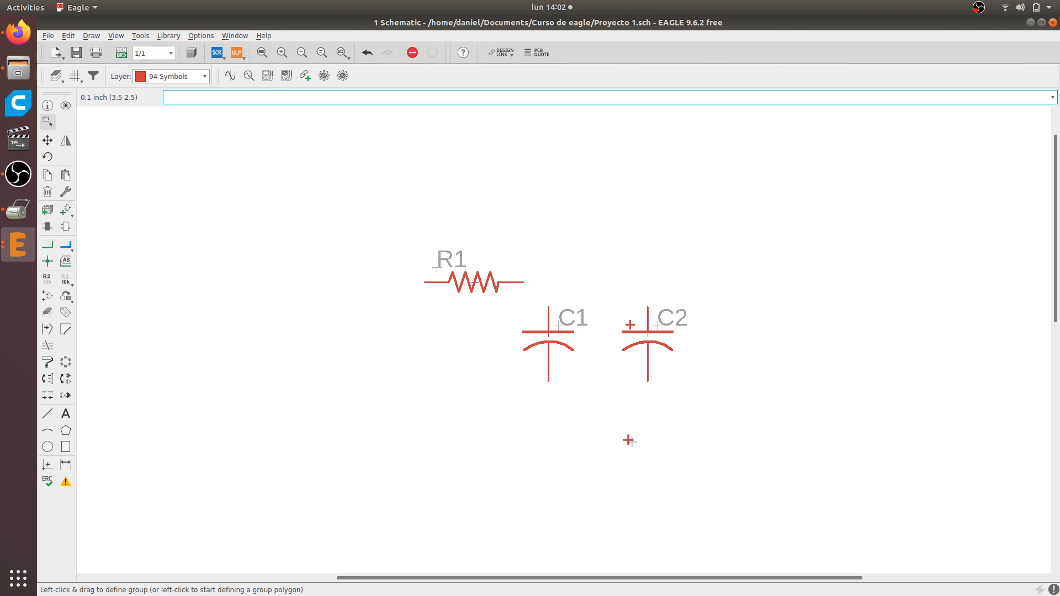
{"action": "scroll", "coordinate": [613, 251], "scroll_direction": "down", "scroll_amount": 1}
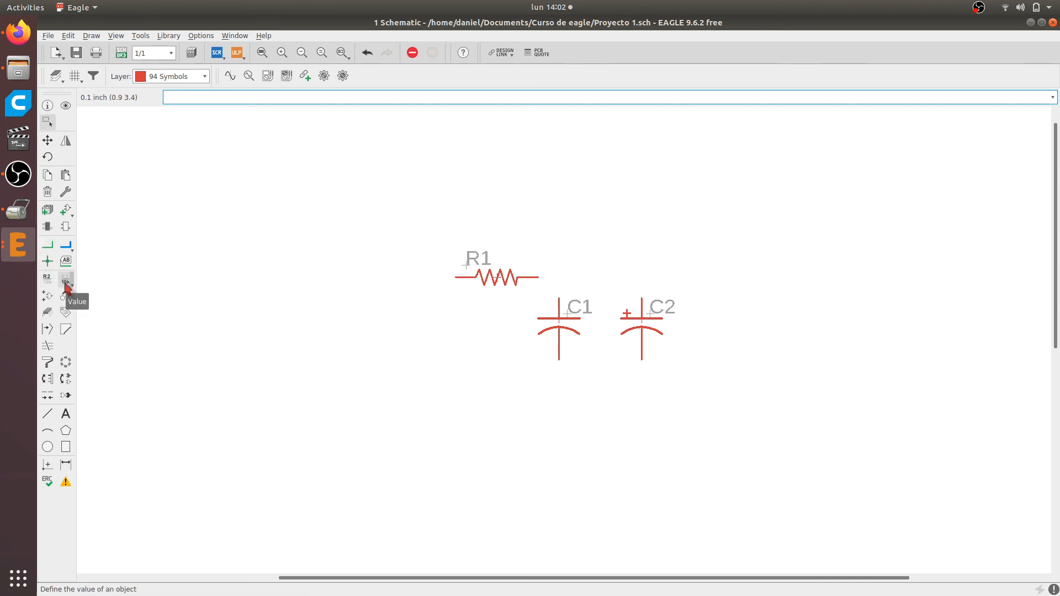
{"action": "left_click", "coordinate": [47, 279]}
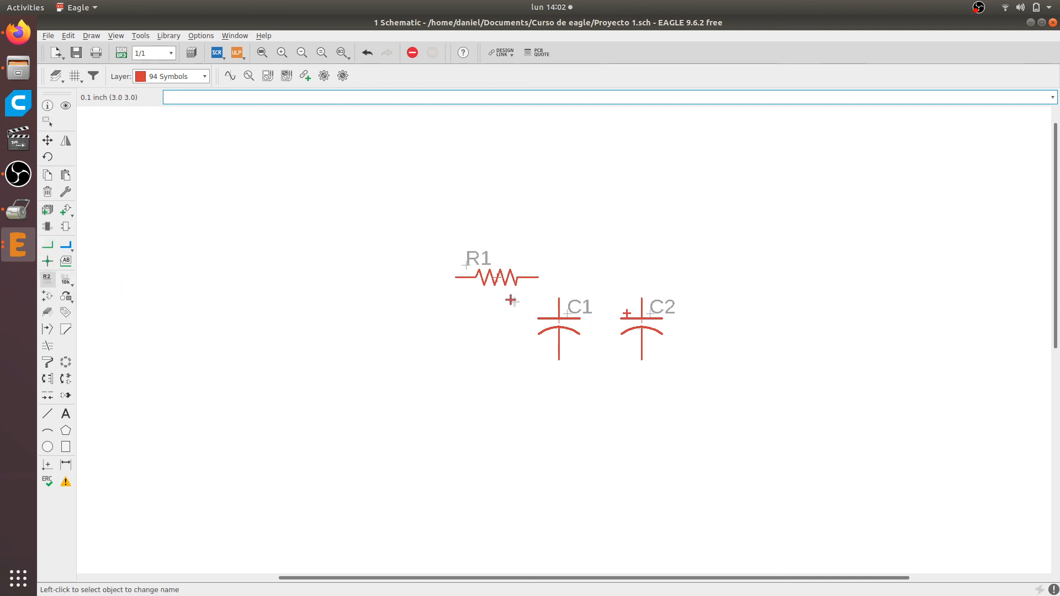
{"action": "left_click", "coordinate": [486, 283]}
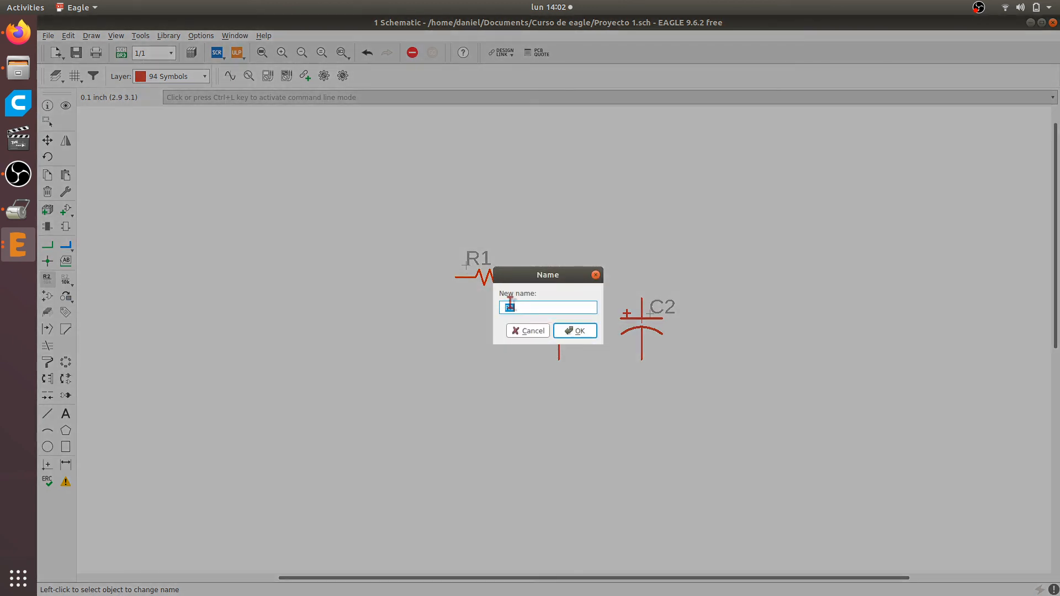
{"action": "key", "text": "Escape"}
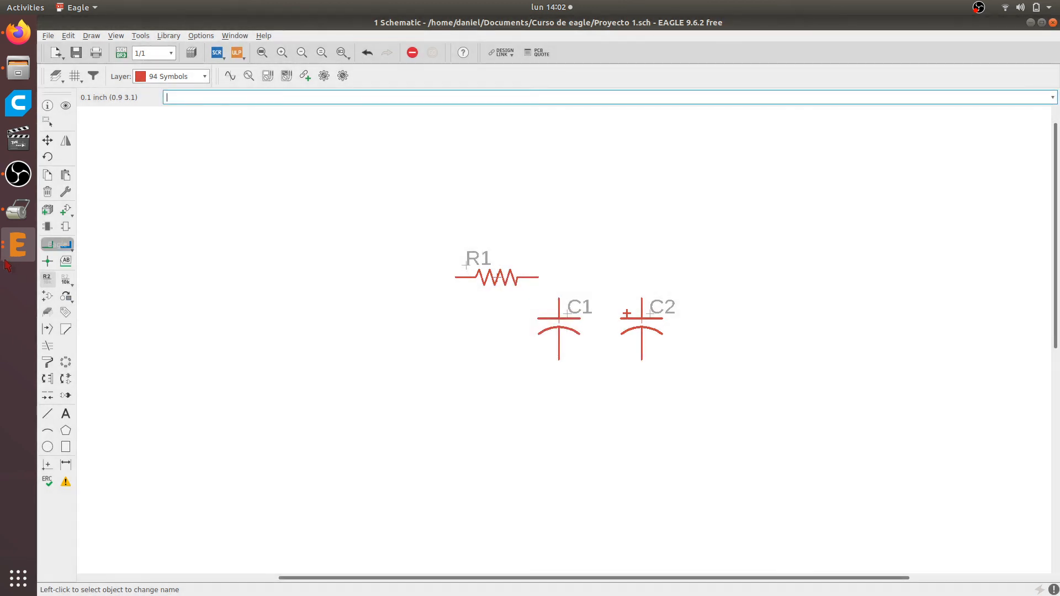
{"action": "left_click", "coordinate": [497, 278]}
{"action": "key", "text": "Escape"}
Activate the Name command and examine the origin crosses on resistor R1 and capacitors C1 and C2
{"action": "scroll", "coordinate": [500, 279], "scroll_direction": "up", "scroll_amount": 3}
{"action": "scroll", "coordinate": [480, 270], "scroll_direction": "up", "scroll_amount": 2}
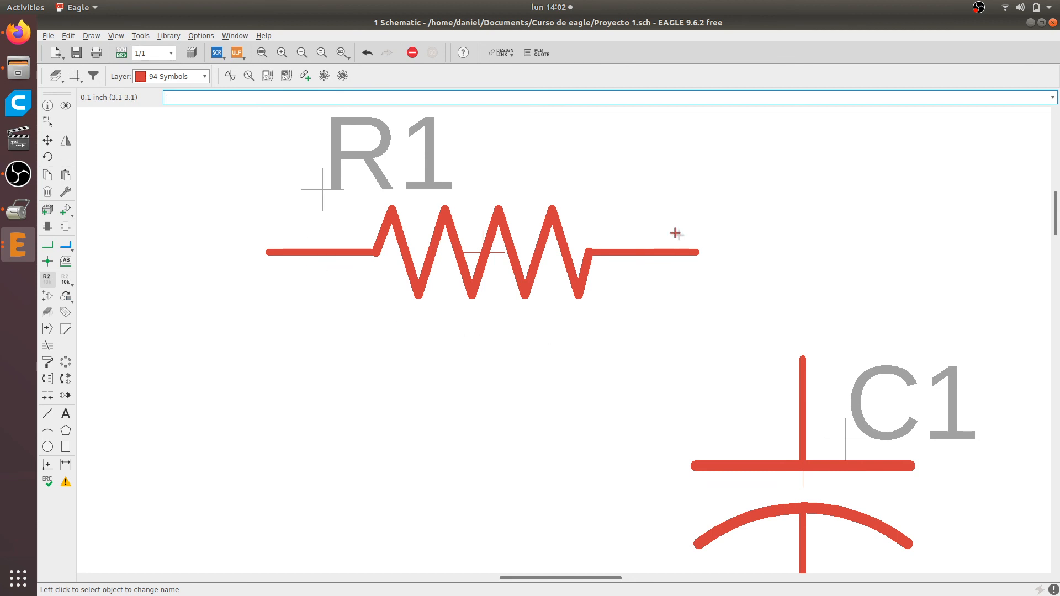
{"action": "left_click", "coordinate": [47, 281]}
{"action": "scroll", "coordinate": [815, 398], "scroll_direction": "down", "scroll_amount": 3}
{"action": "scroll", "coordinate": [872, 494], "scroll_direction": "up", "scroll_amount": 3}
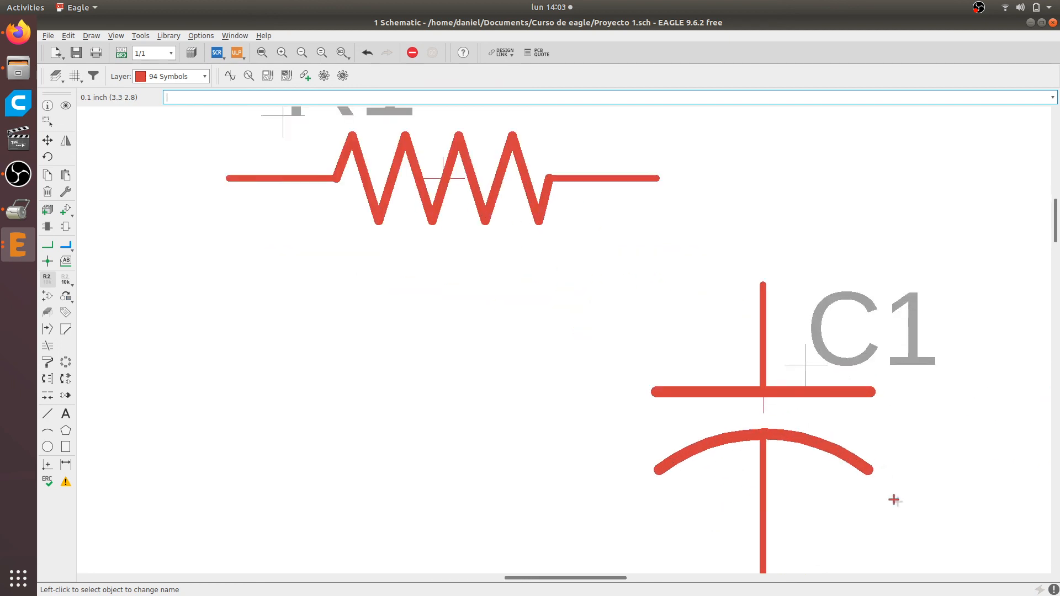
{"action": "scroll", "coordinate": [801, 444], "scroll_direction": "up", "scroll_amount": 4}
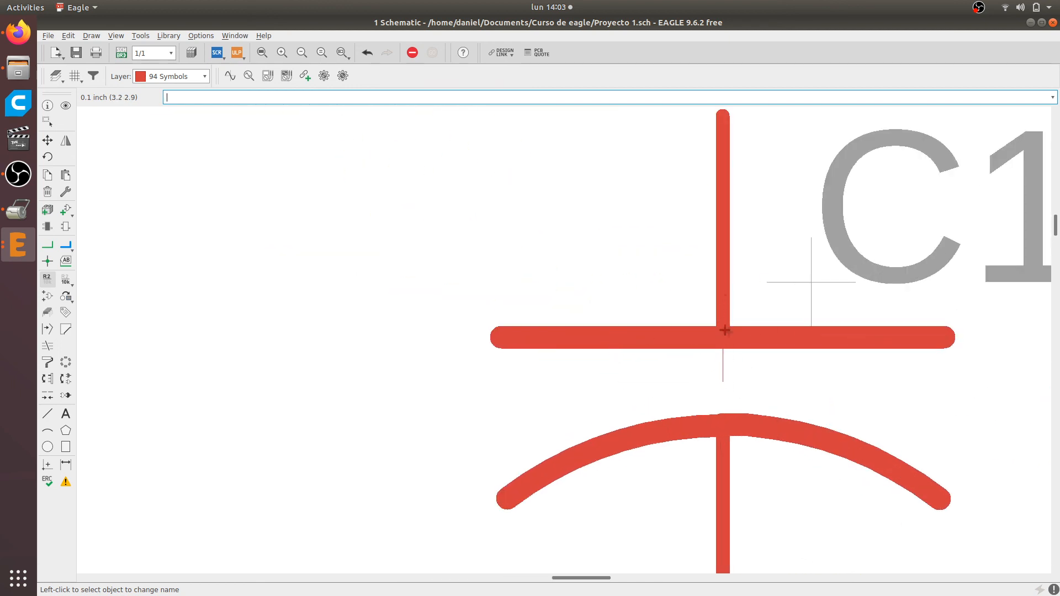
{"action": "scroll", "coordinate": [760, 371], "scroll_direction": "down", "scroll_amount": 6}
{"action": "middle_click_drag", "start_coordinate": [713, 353], "coordinate": [431, 280]}
{"action": "scroll", "coordinate": [740, 282], "scroll_direction": "up", "scroll_amount": 4}
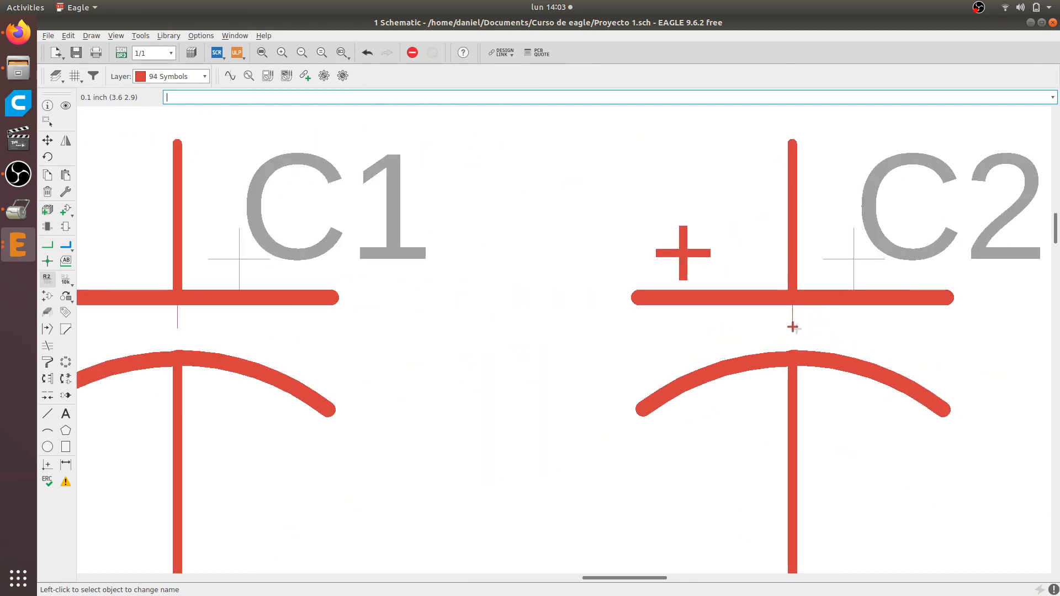
{"action": "scroll", "coordinate": [794, 319], "scroll_direction": "down", "scroll_amount": 4}
{"action": "scroll", "coordinate": [497, 264], "scroll_direction": "up", "scroll_amount": 3}
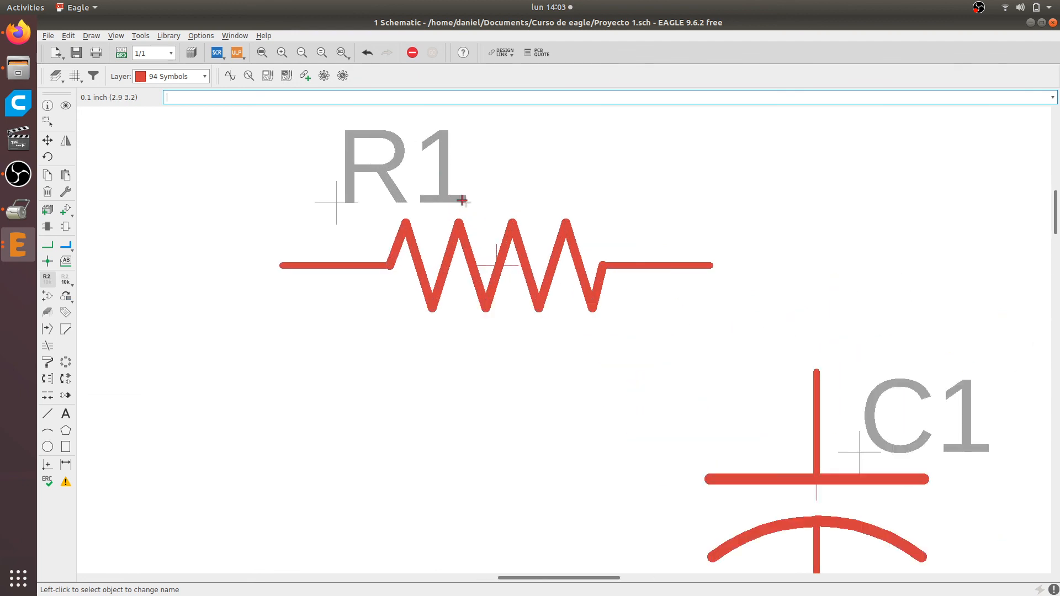
Rename resistor R1 as RES1
{"action": "scroll", "coordinate": [499, 264], "scroll_direction": "up", "scroll_amount": 2}
{"action": "left_click", "coordinate": [499, 263]}
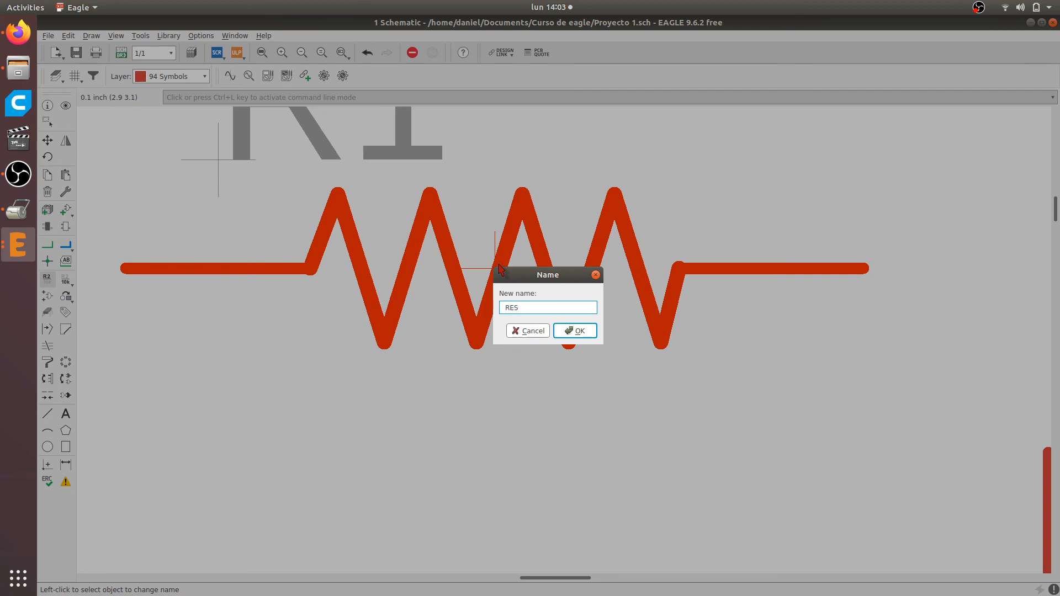
{"action": "type", "text": "RES1"}
{"action": "key", "text": "Return"}
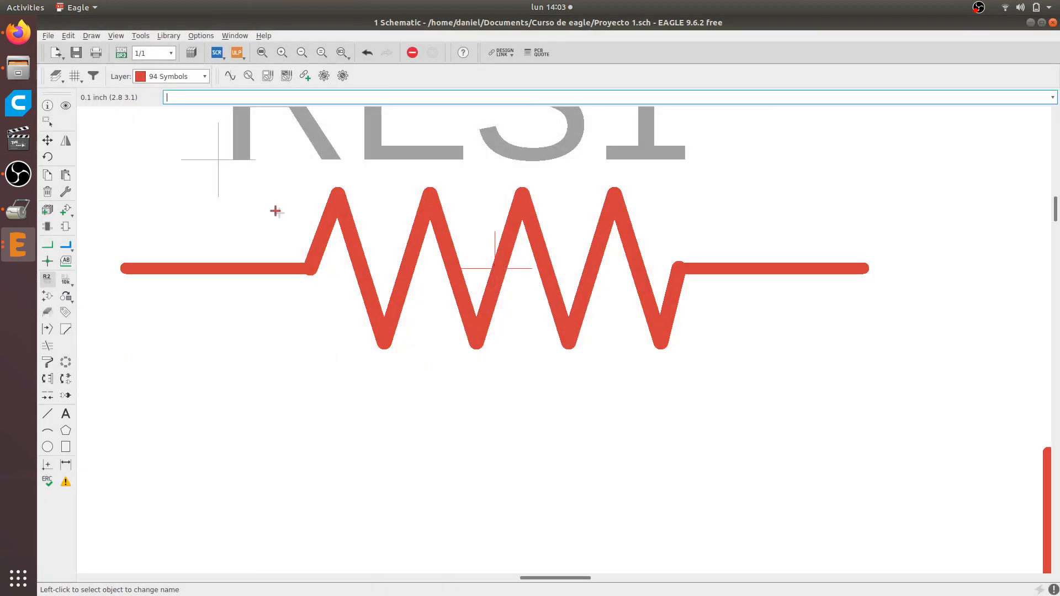
Rename the ceramic capacitor C1 as CAP_CER
{"action": "scroll", "coordinate": [576, 295], "scroll_direction": "down", "scroll_amount": 2}
{"action": "scroll", "coordinate": [697, 307], "scroll_direction": "down", "scroll_amount": 3}
{"action": "scroll", "coordinate": [635, 365], "scroll_direction": "up", "scroll_amount": 4}
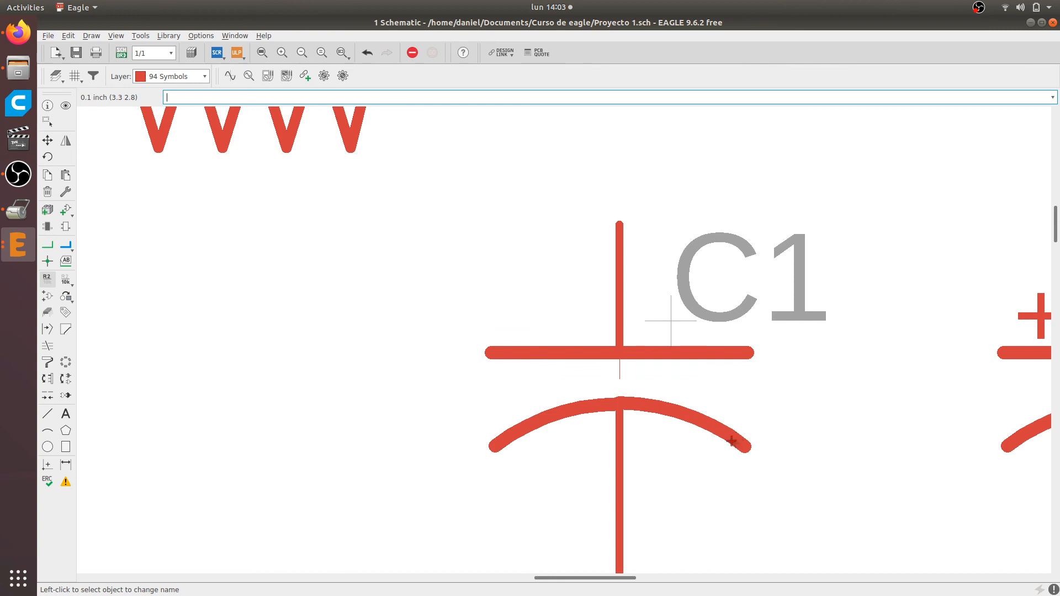
{"action": "left_click", "coordinate": [620, 353]}
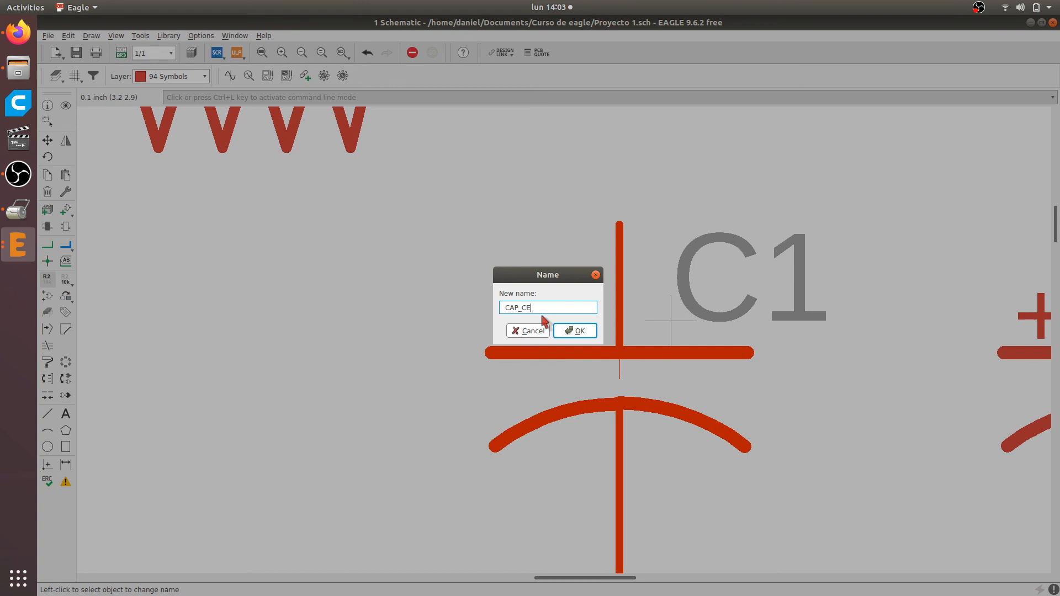
{"action": "key", "text": "Return"}
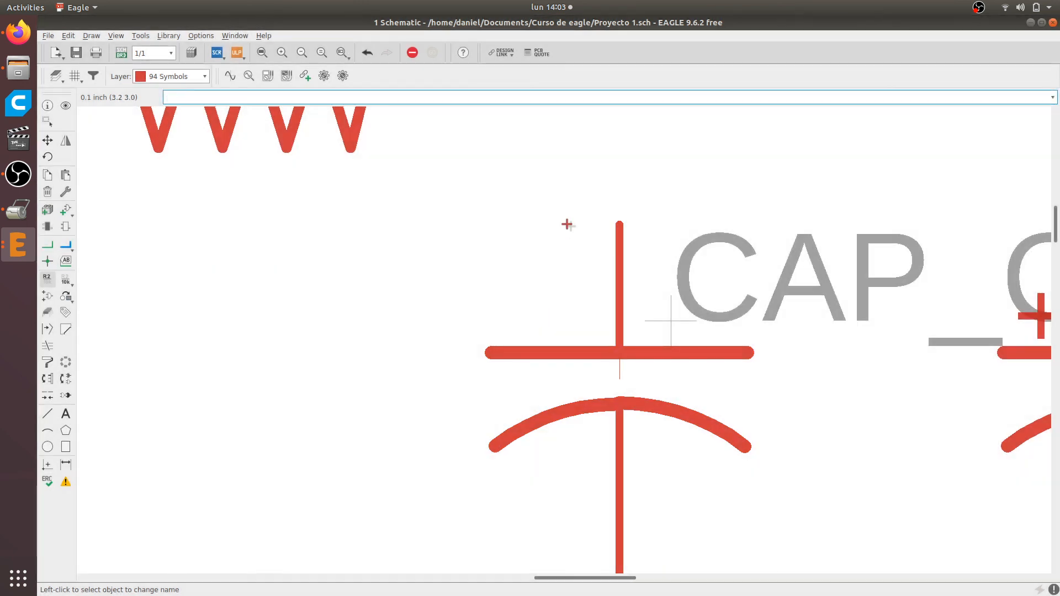
Rename the polarized capacitor C2 as CAP_ELE
{"action": "scroll", "coordinate": [591, 256], "scroll_direction": "down", "scroll_amount": 5}
{"action": "scroll", "coordinate": [794, 293], "scroll_direction": "up", "scroll_amount": 3}
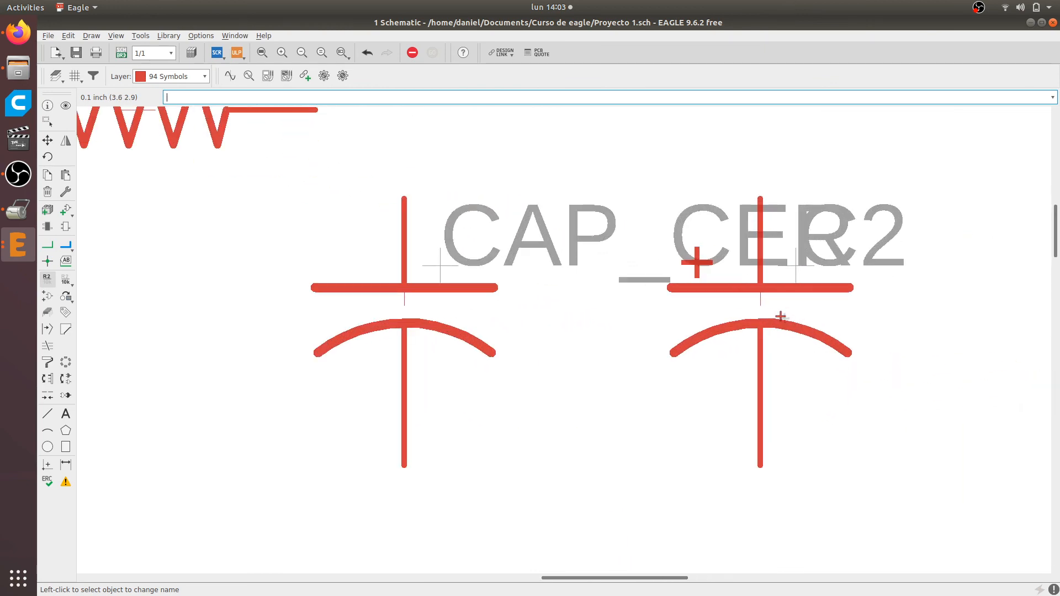
{"action": "scroll", "coordinate": [759, 293], "scroll_direction": "up", "scroll_amount": 3}
{"action": "left_click", "coordinate": [759, 289]}
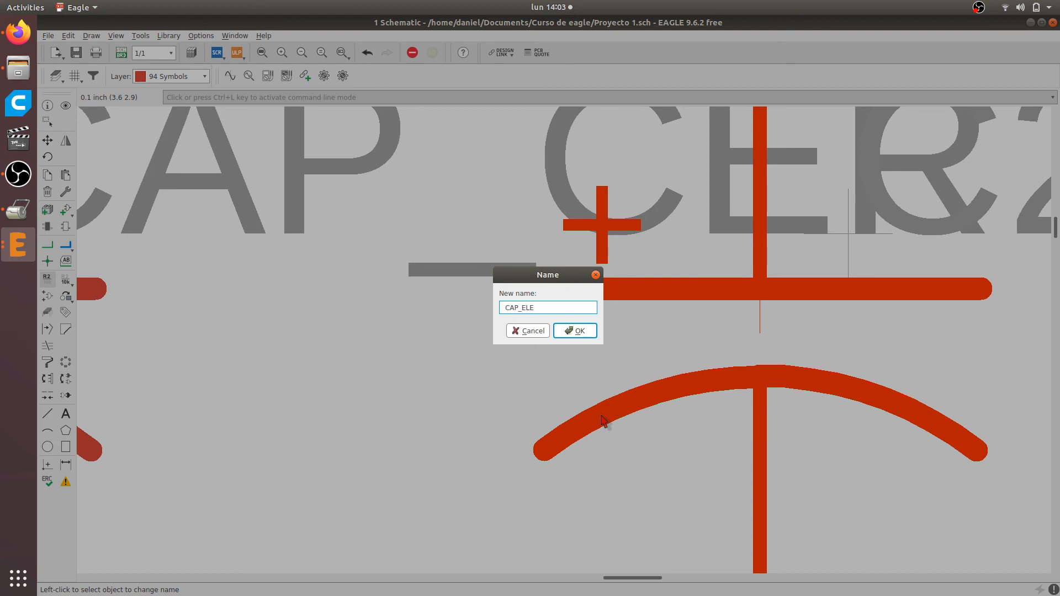
{"action": "key", "text": "Return"}
{"action": "scroll", "coordinate": [600, 395], "scroll_direction": "down", "scroll_amount": 6}
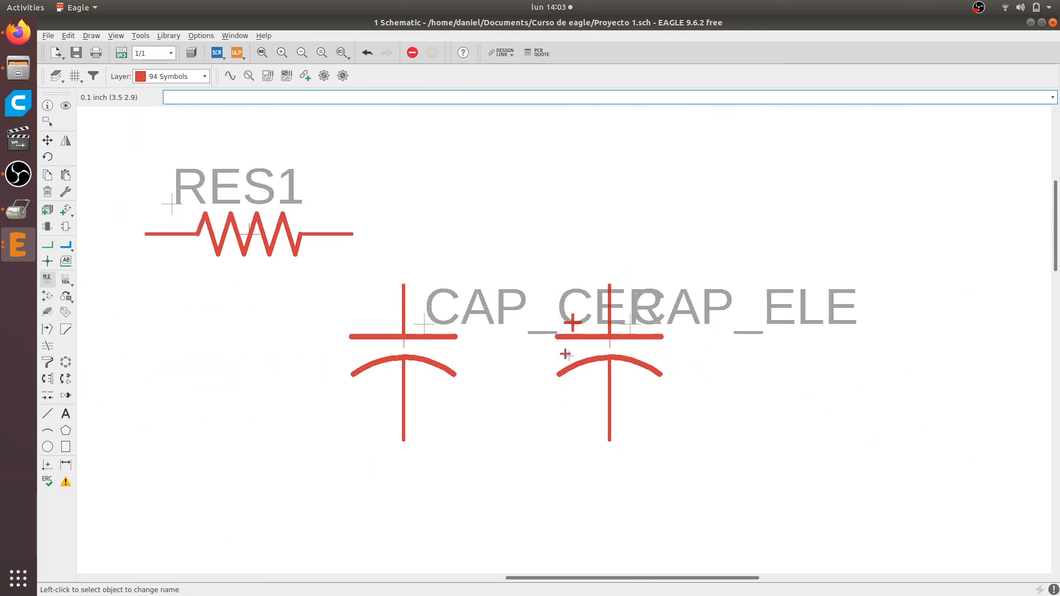
Move the CAP_CER name label, rotated 90 degrees, to run vertically along the right side of the ceramic capacitor
{"action": "left_click", "coordinate": [47, 140]}
{"action": "scroll", "coordinate": [450, 300], "scroll_direction": "up", "scroll_amount": 4}
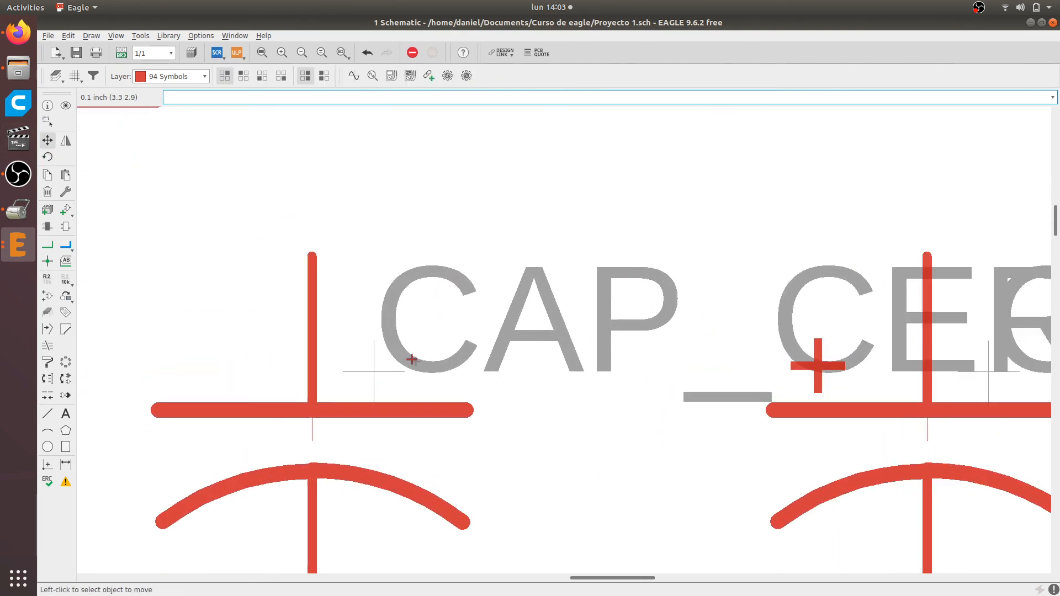
{"action": "scroll", "coordinate": [291, 284], "scroll_direction": "down", "scroll_amount": 3}
{"action": "scroll", "coordinate": [276, 298], "scroll_direction": "up", "scroll_amount": 4}
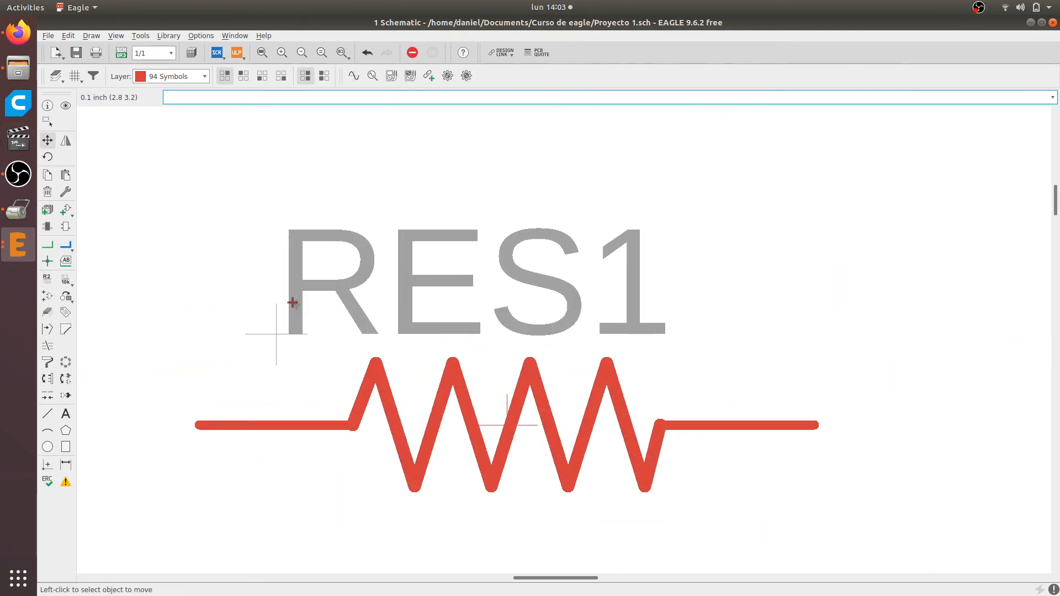
{"action": "scroll", "coordinate": [344, 295], "scroll_direction": "down", "scroll_amount": 7}
{"action": "scroll", "coordinate": [665, 434], "scroll_direction": "up", "scroll_amount": 4}
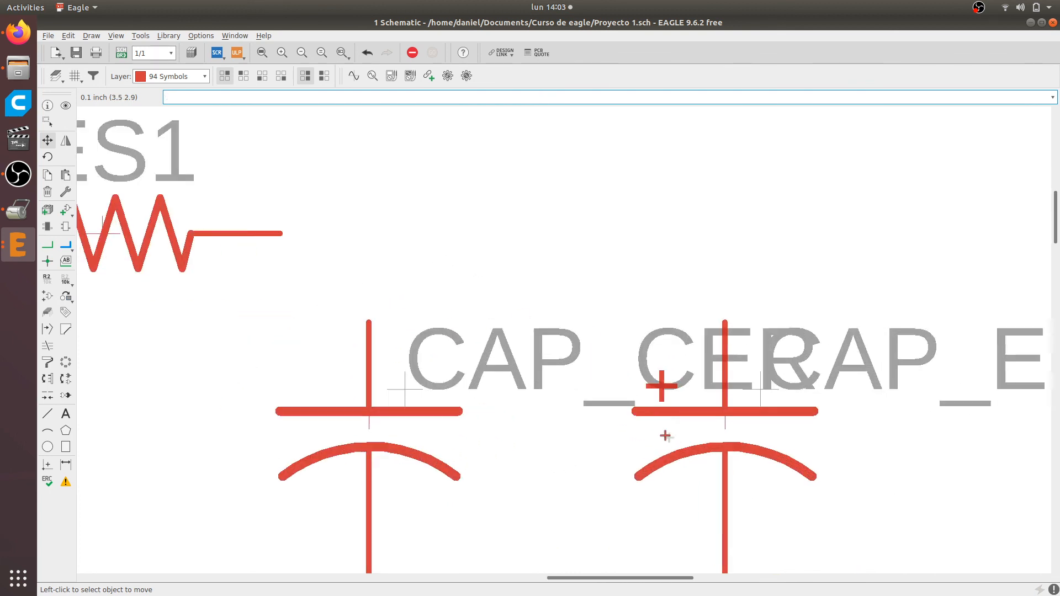
{"action": "scroll", "coordinate": [665, 435], "scroll_direction": "up", "scroll_amount": 1}
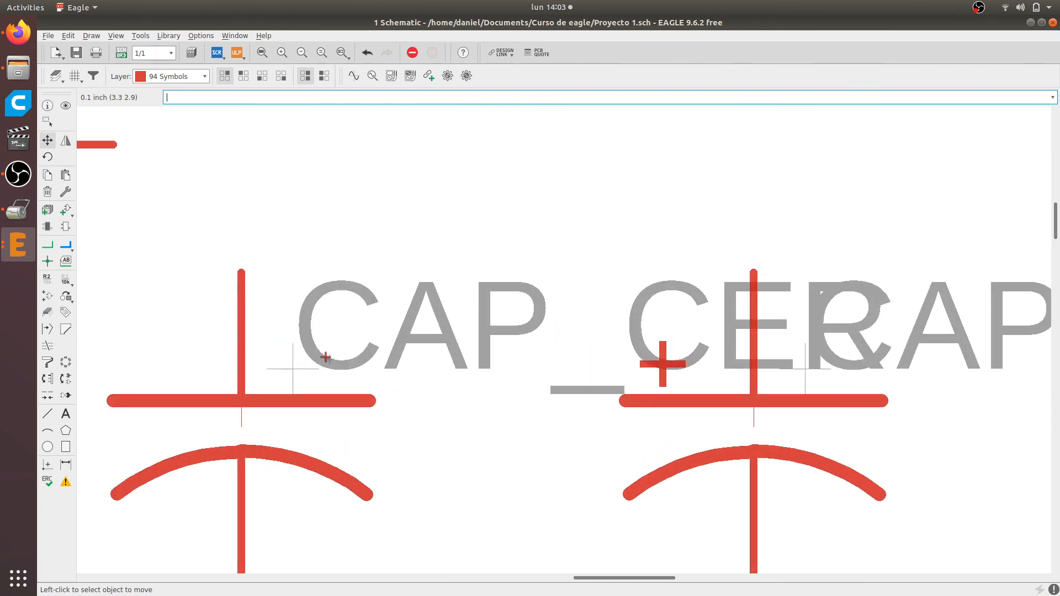
{"action": "left_click", "coordinate": [292, 368]}
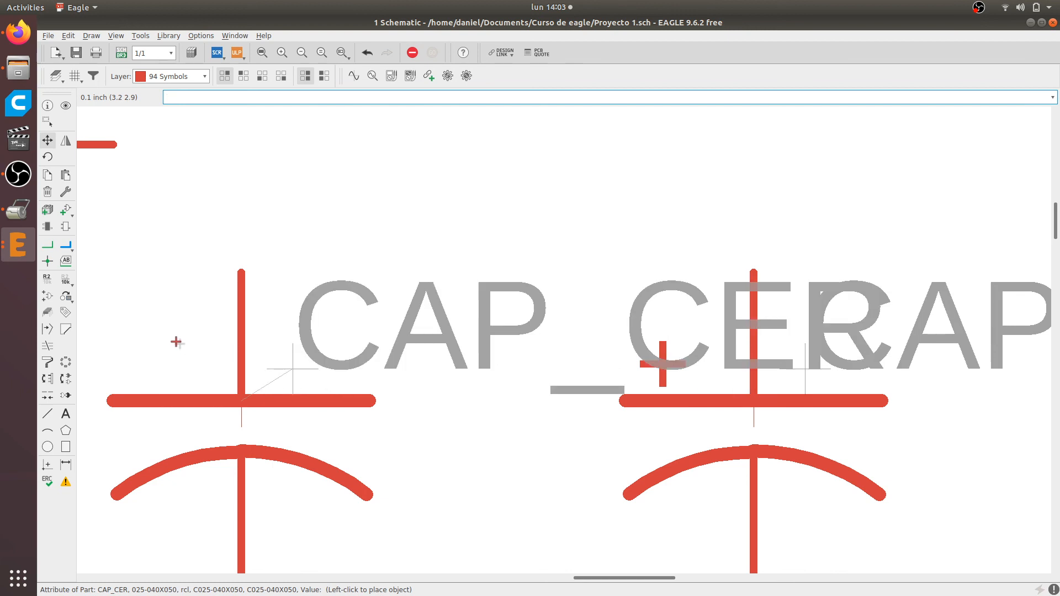
{"action": "scroll", "coordinate": [378, 398], "scroll_direction": "down", "scroll_amount": 2}
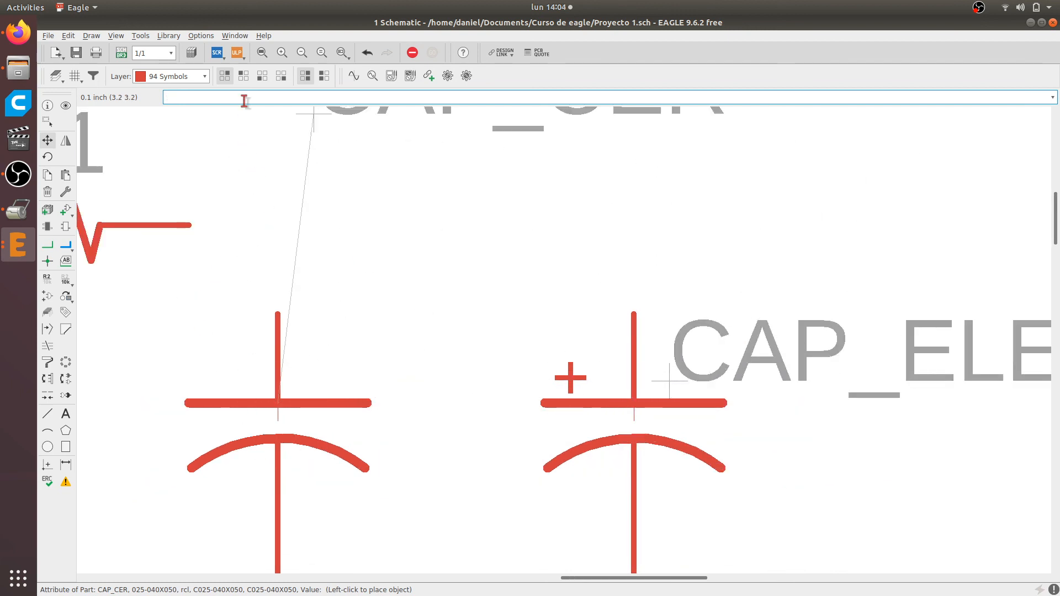
{"action": "left_click", "coordinate": [244, 76]}
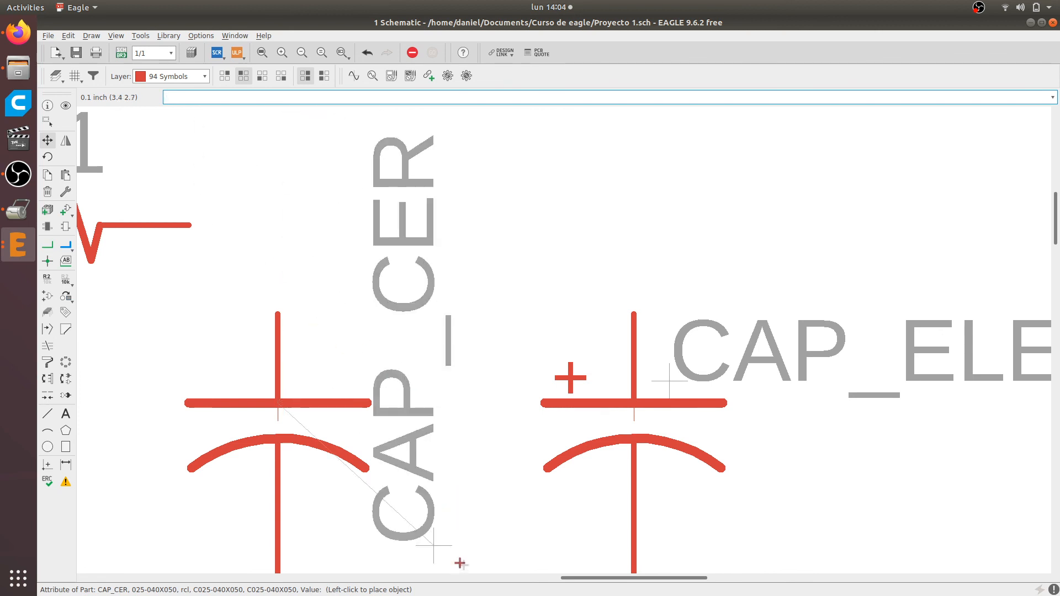
{"action": "scroll", "coordinate": [460, 563], "scroll_direction": "down", "scroll_amount": 5}
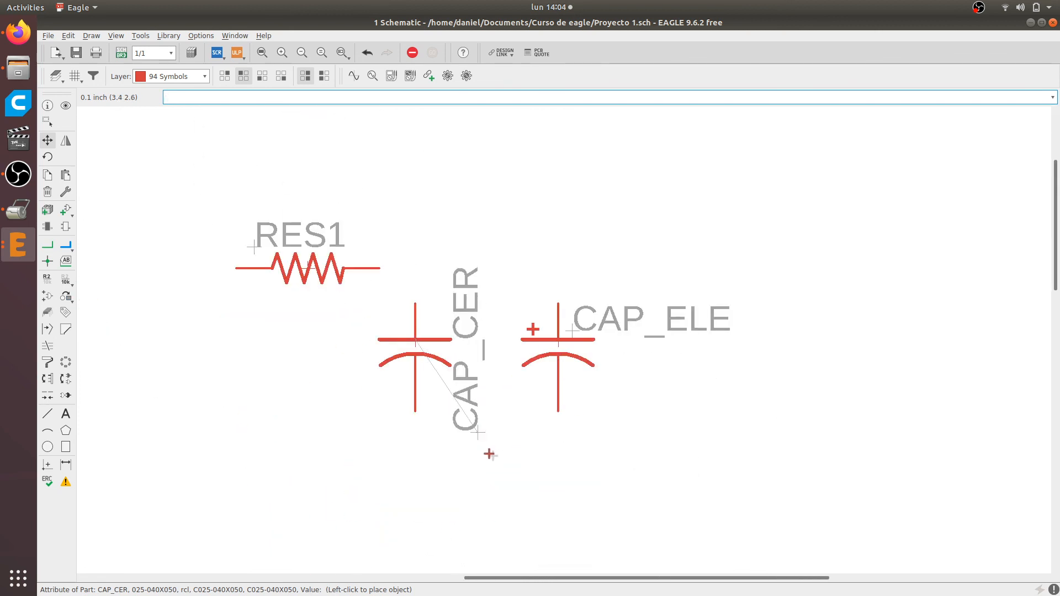
{"action": "left_click", "coordinate": [489, 454]}
Move the CAP_ELE name label, rotated 90 degrees, to run vertically along the right side of the polarized capacitor
{"action": "left_click", "coordinate": [572, 332]}
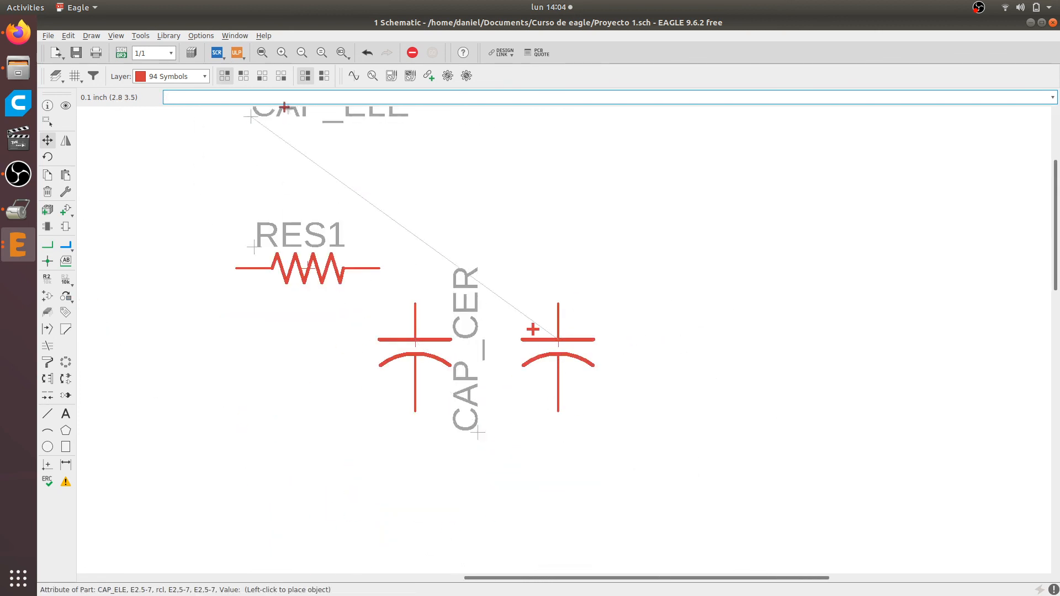
{"action": "left_click", "coordinate": [243, 76]}
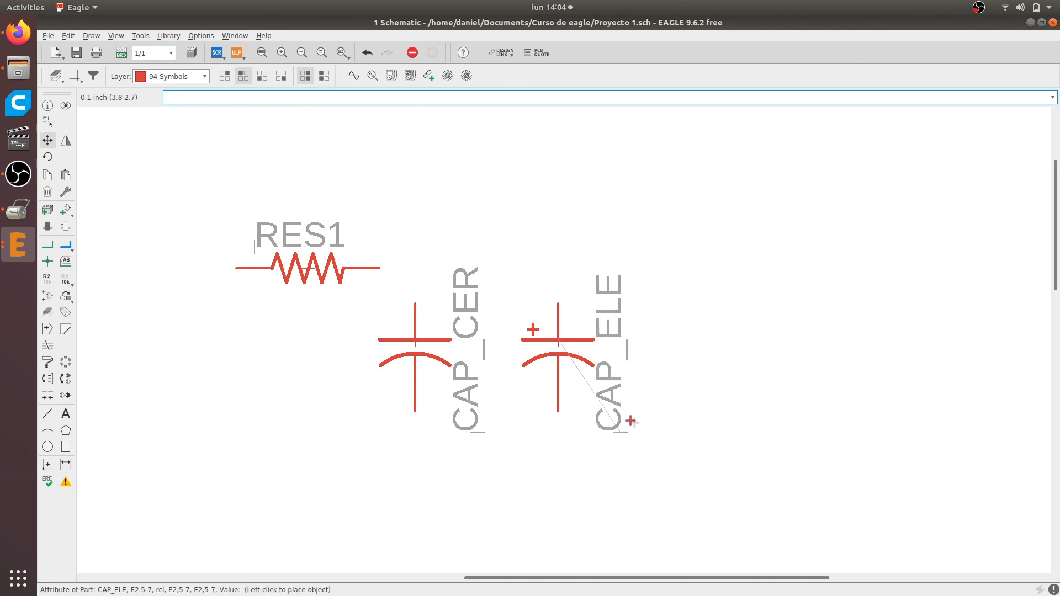
{"action": "left_click", "coordinate": [630, 421]}
{"action": "scroll", "coordinate": [440, 299], "scroll_direction": "down", "scroll_amount": 2}
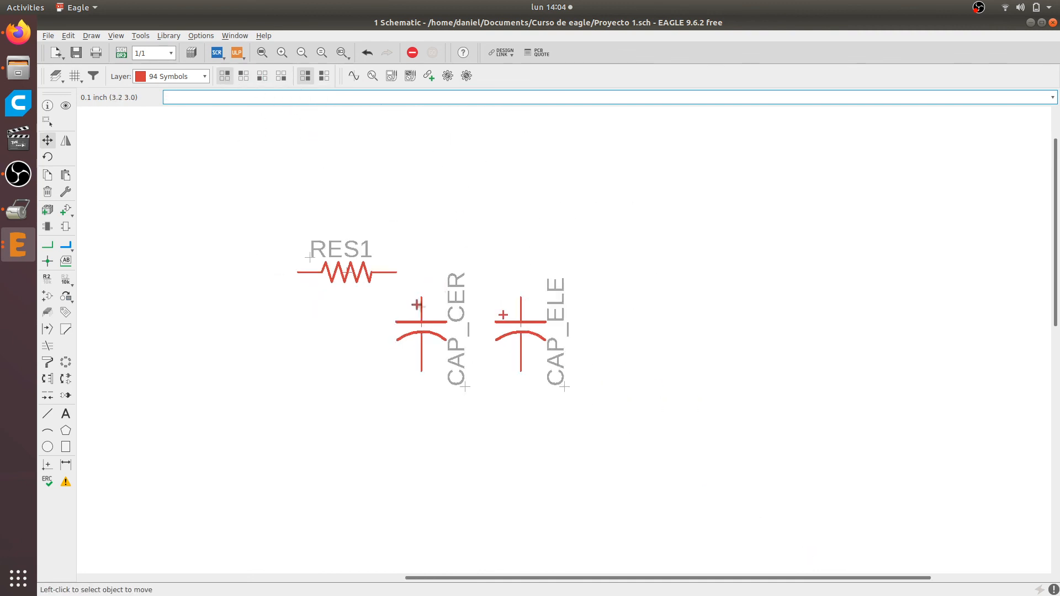
Switch to Firefox and examine the LM386 Minimal Amplifier schematic for the remaining components
{"action": "scroll", "coordinate": [297, 294], "scroll_direction": "up", "scroll_amount": 1}
{"action": "scroll", "coordinate": [297, 294], "scroll_direction": "up", "scroll_amount": 3}
{"action": "scroll", "coordinate": [303, 303], "scroll_direction": "down", "scroll_amount": 3}
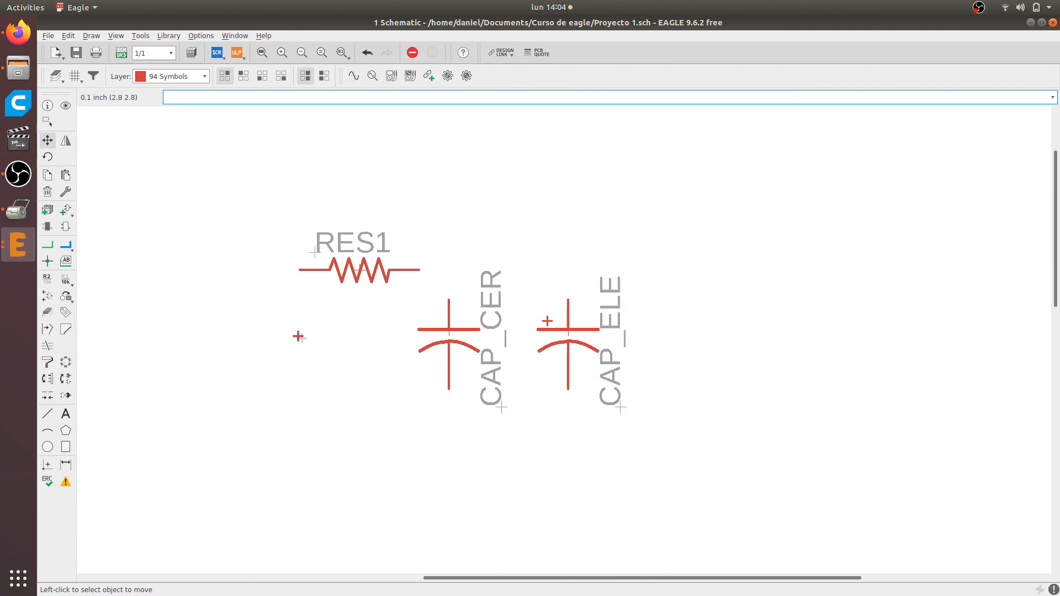
{"action": "scroll", "coordinate": [352, 314], "scroll_direction": "down", "scroll_amount": 3}
{"action": "scroll", "coordinate": [353, 315], "scroll_direction": "up", "scroll_amount": 4}
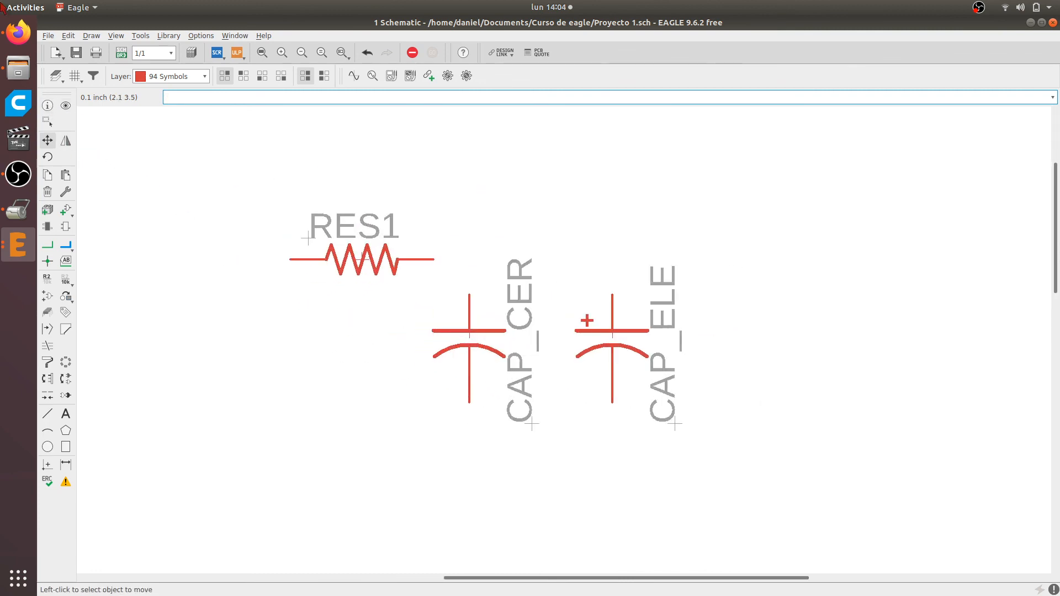
{"action": "left_click", "coordinate": [15, 36]}
{"action": "scroll", "coordinate": [414, 284], "scroll_direction": "up", "scroll_amount": 6}
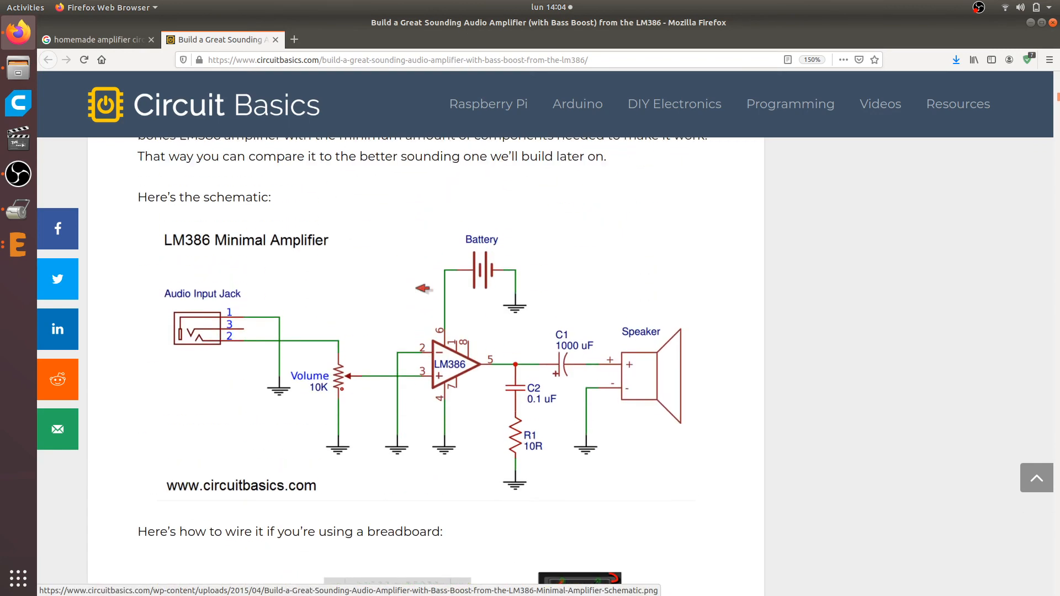
{"action": "scroll", "coordinate": [423, 289], "scroll_direction": "down", "scroll_amount": 1}
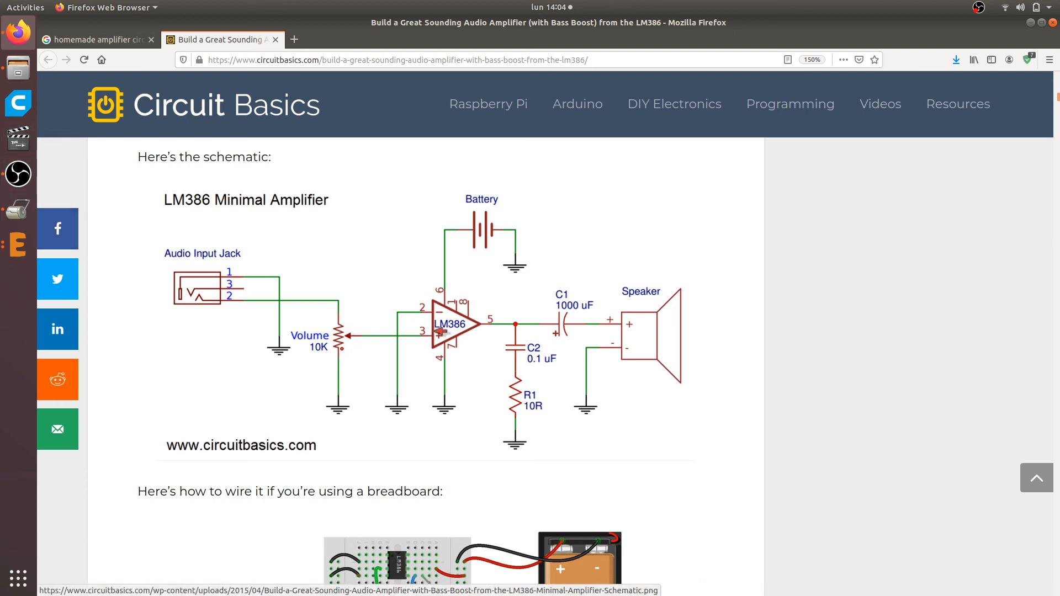
Switch back to the EAGLE schematic and start the Add command to browse the component libraries
{"action": "left_click", "coordinate": [17, 245]}
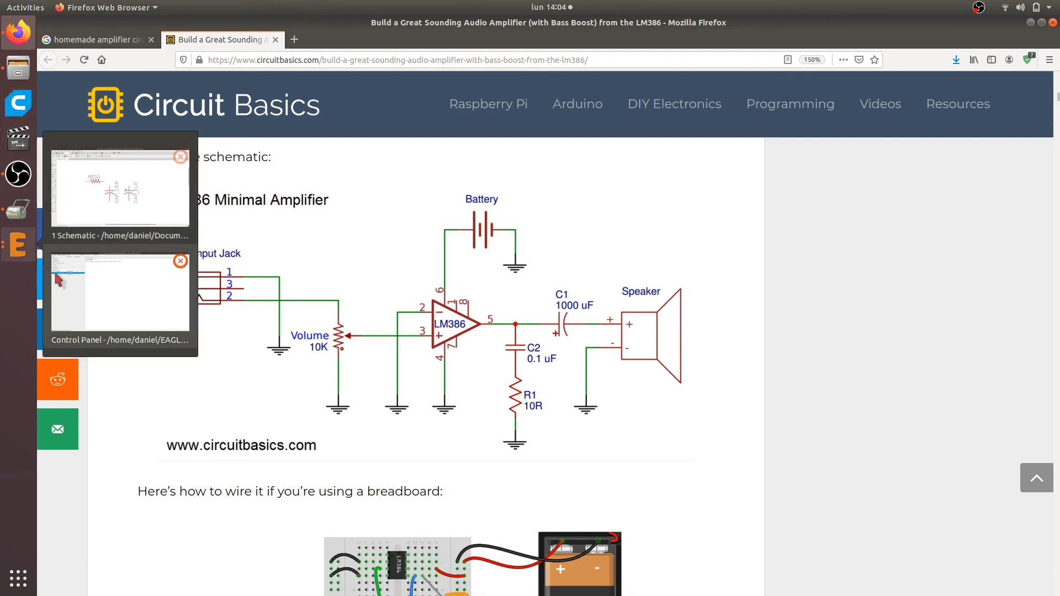
{"action": "left_click", "coordinate": [117, 219]}
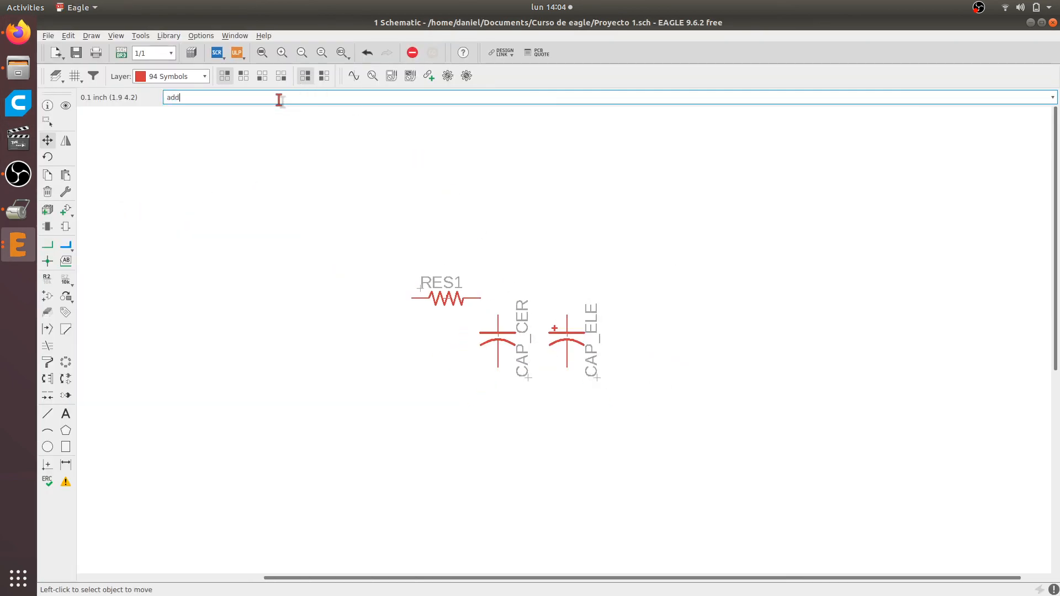
{"action": "key", "text": "Return"}
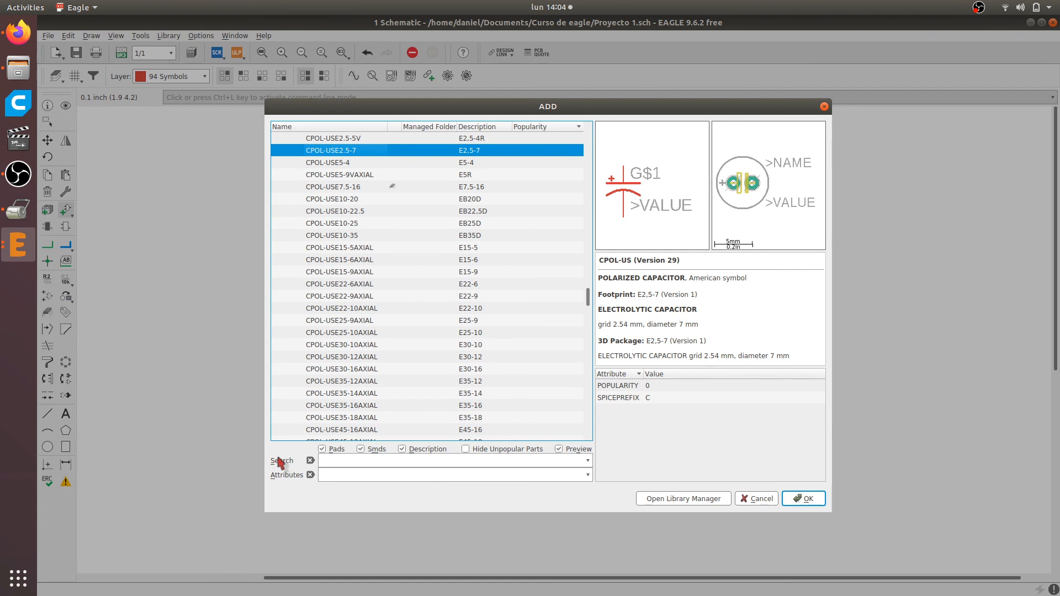
{"action": "scroll", "coordinate": [353, 230], "scroll_direction": "up", "scroll_amount": 3}
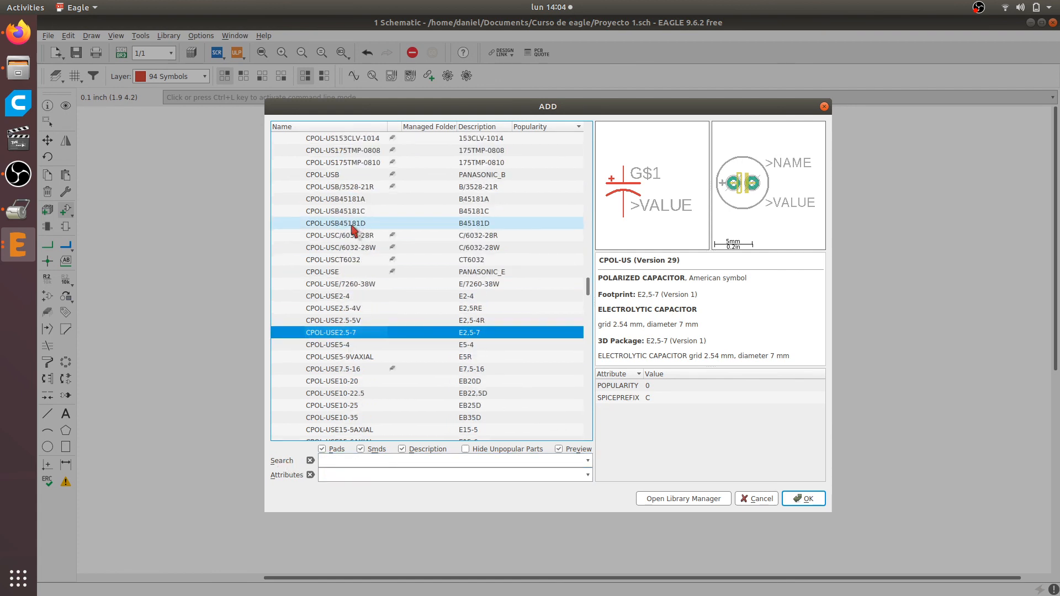
{"action": "scroll", "coordinate": [350, 332], "scroll_direction": "down", "scroll_amount": 3}
{"action": "scroll", "coordinate": [350, 333], "scroll_direction": "down", "scroll_amount": 3}
{"action": "scroll", "coordinate": [334, 270], "scroll_direction": "up", "scroll_amount": 3}
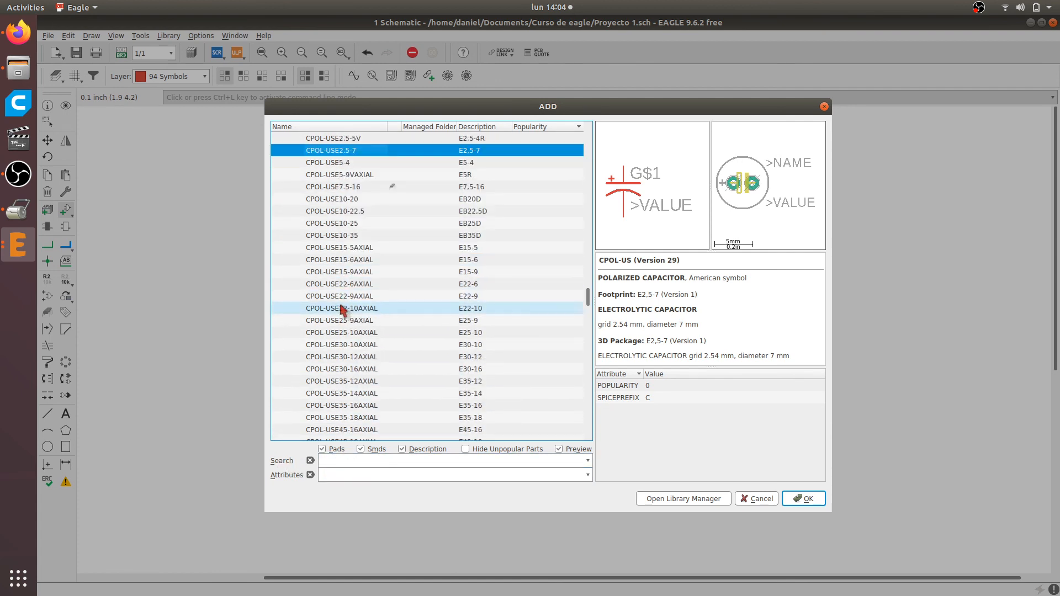
Reset the component search and search the libraries for *pot*
{"action": "left_click", "coordinate": [346, 464]}
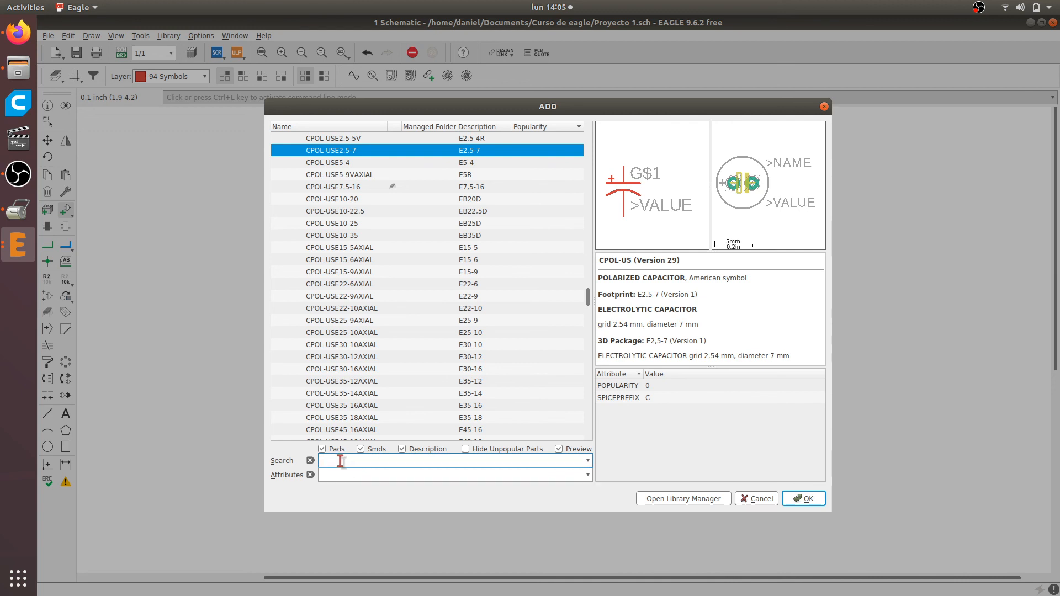
{"action": "key", "text": "Return"}
{"action": "scroll", "coordinate": [323, 254], "scroll_direction": "up", "scroll_amount": 20}
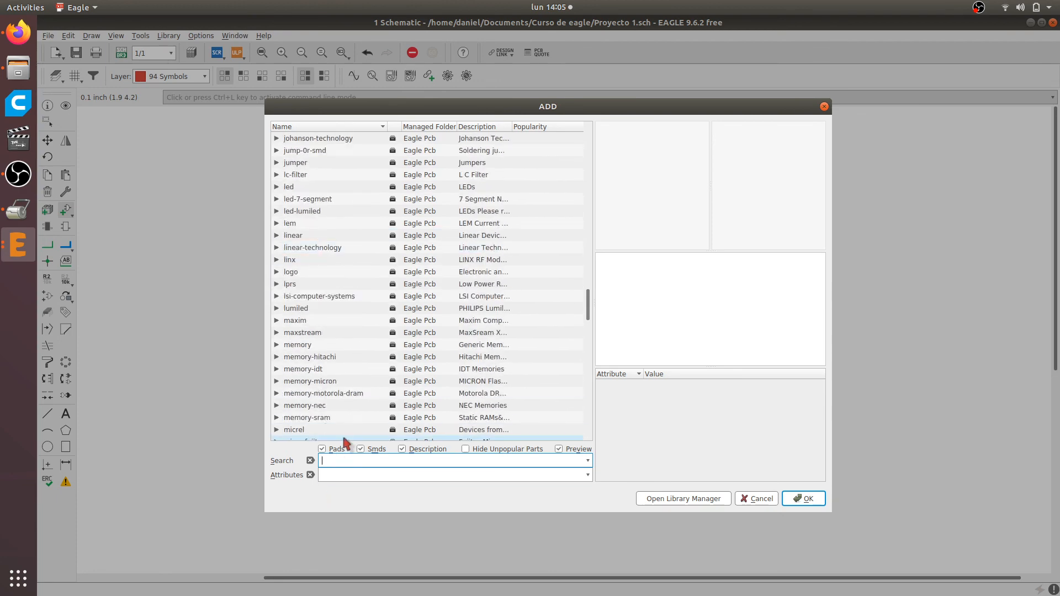
{"action": "scroll", "coordinate": [344, 435], "scroll_direction": "up", "scroll_amount": 1}
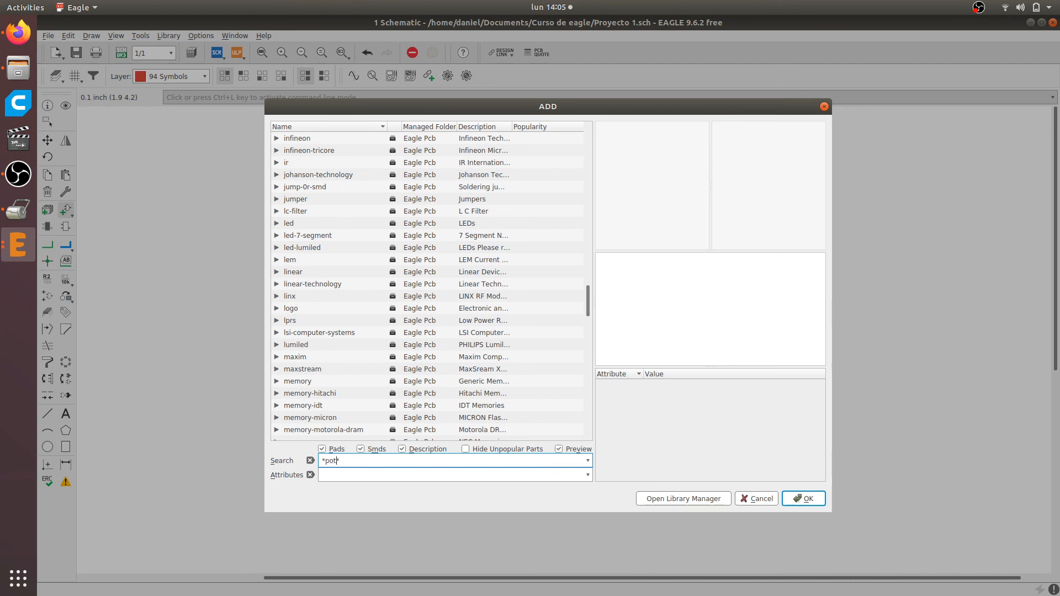
{"action": "key", "text": "Return"}
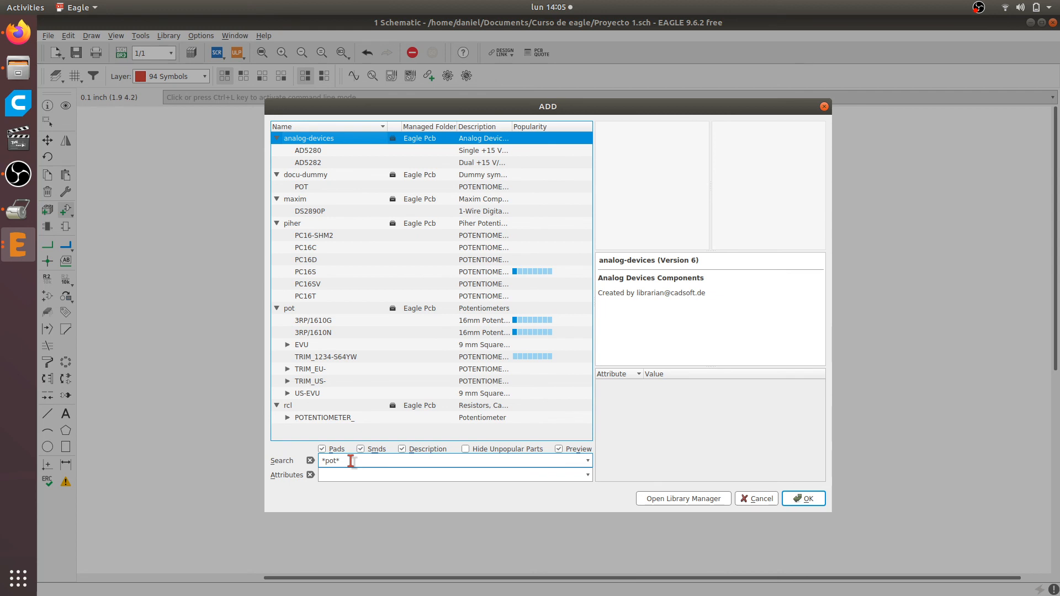
Examine the symbol and footprint previews of the potentiometers in the analog-devices and docu-dummy libraries
{"action": "key", "text": "Down"}
{"action": "key", "text": "Down"}
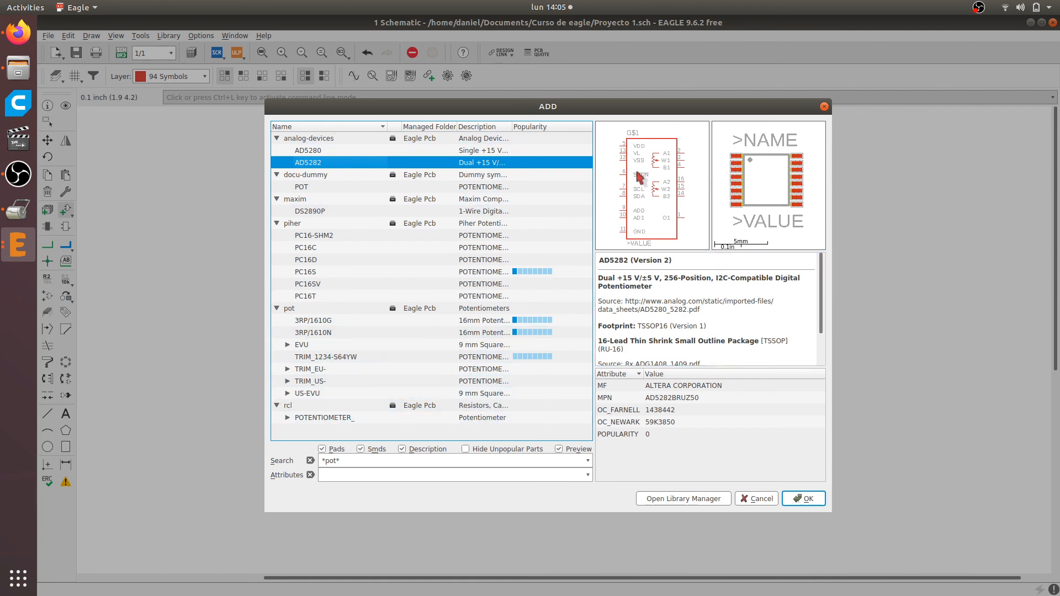
{"action": "key", "text": "Down"}
{"action": "key", "text": "Down"}
{"action": "key", "text": "Down"}
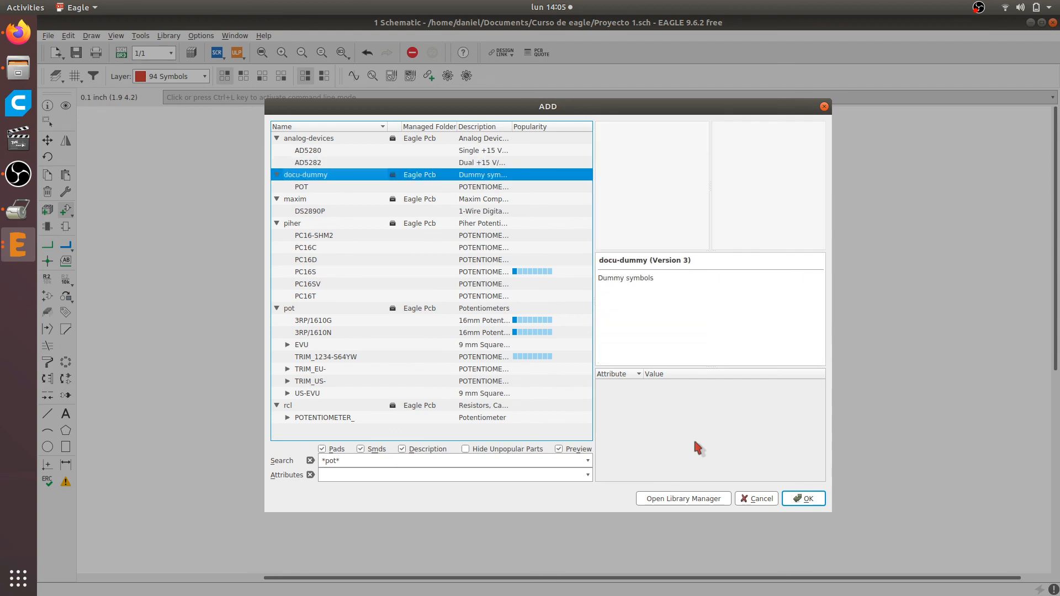
{"action": "key", "text": "Up"}
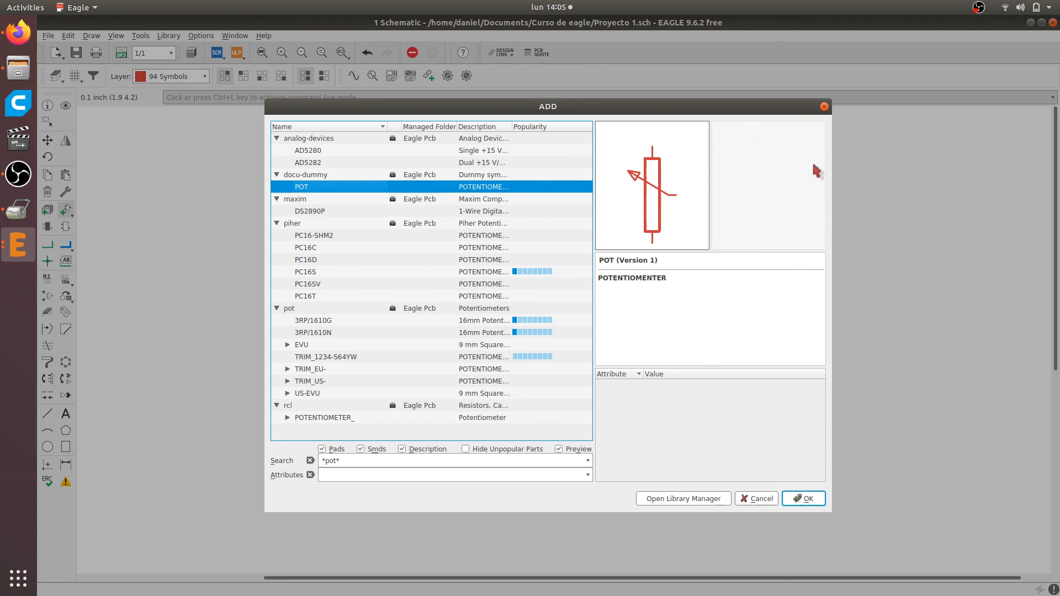
{"action": "left_click", "coordinate": [728, 298]}
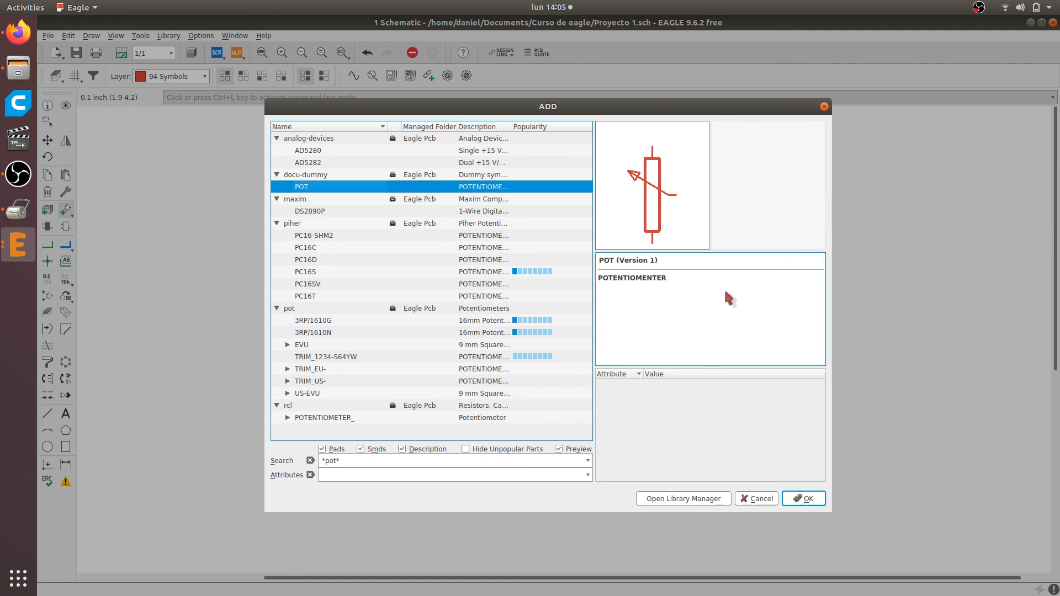
{"action": "key", "text": "Down"}
{"action": "key", "text": "Down"}
{"action": "key", "text": "Down"}
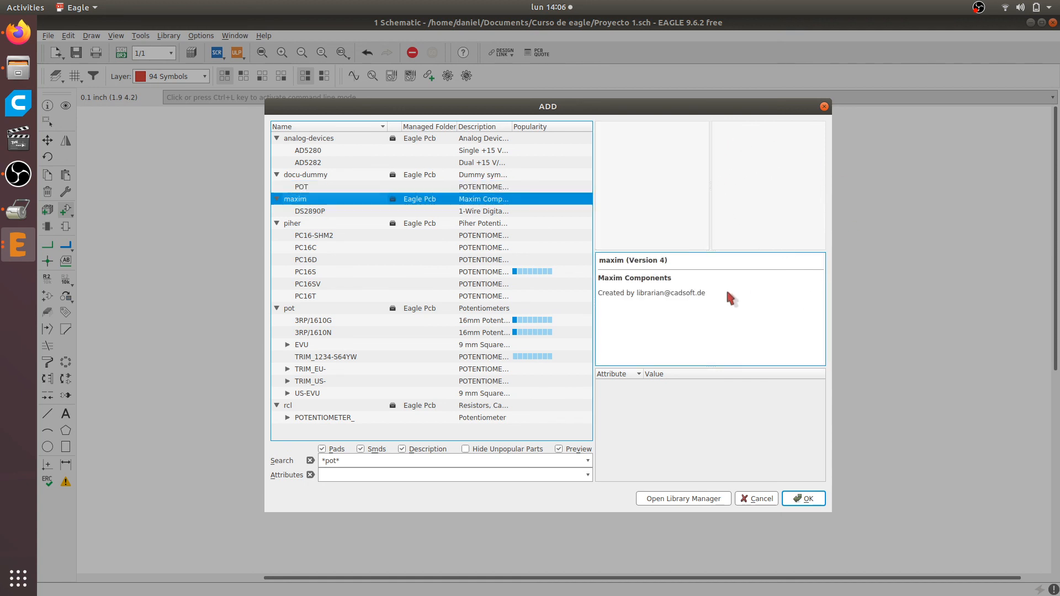
Compare the symbols and footprints of the PC16 potentiometer variants in the piher library
{"action": "key", "text": "Down"}
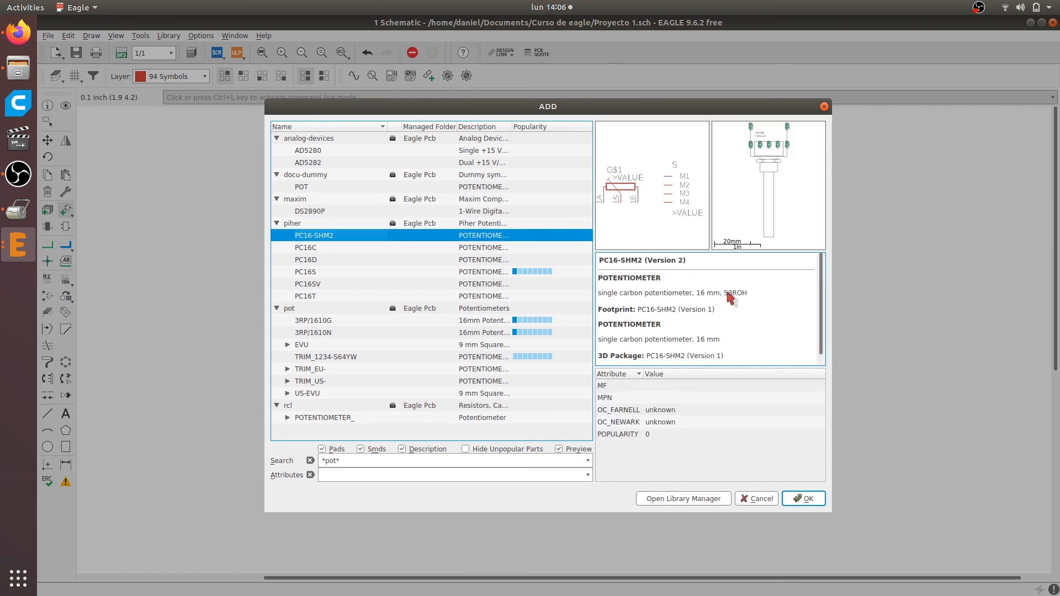
{"action": "key", "text": "Down"}
{"action": "key", "text": "Down"}
{"action": "key", "text": "Down"}
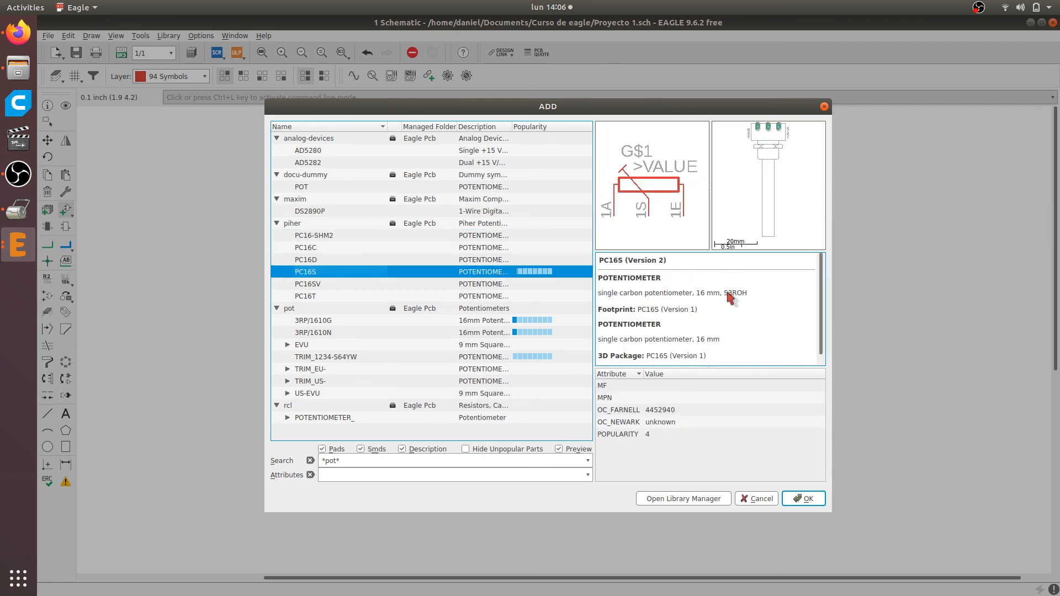
{"action": "key", "text": "Down"}
{"action": "key", "text": "Up"}
{"action": "key", "text": "Down"}
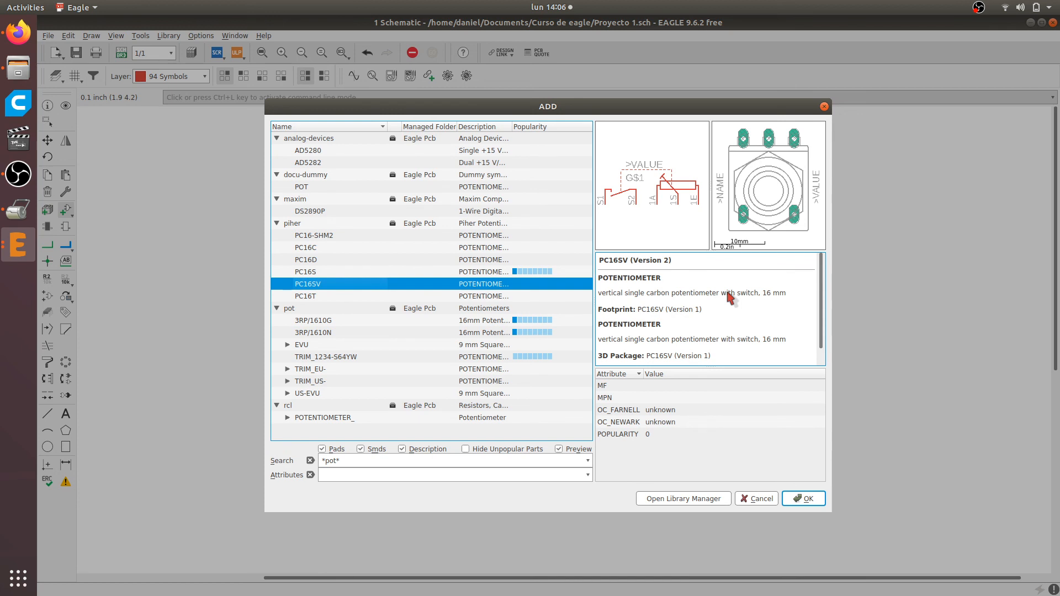
{"action": "key", "text": "Up"}
{"action": "key", "text": "Up"}
{"action": "key", "text": "Up"}
{"action": "key", "text": "Down"}
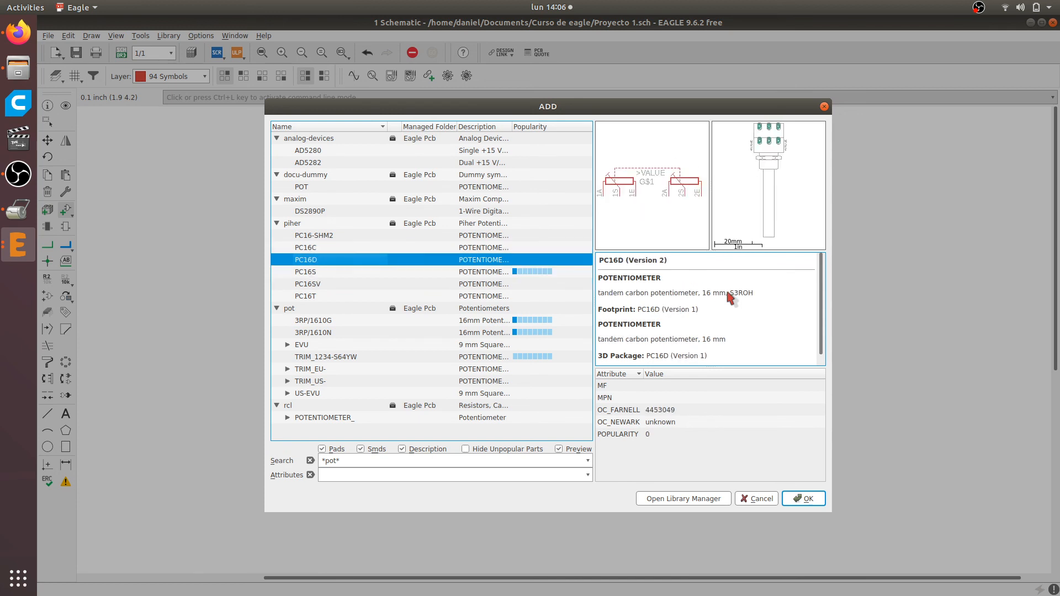
{"action": "key", "text": "Down"}
{"action": "key", "text": "Down"}
{"action": "key", "text": "Down"}
{"action": "key", "text": "Down"}
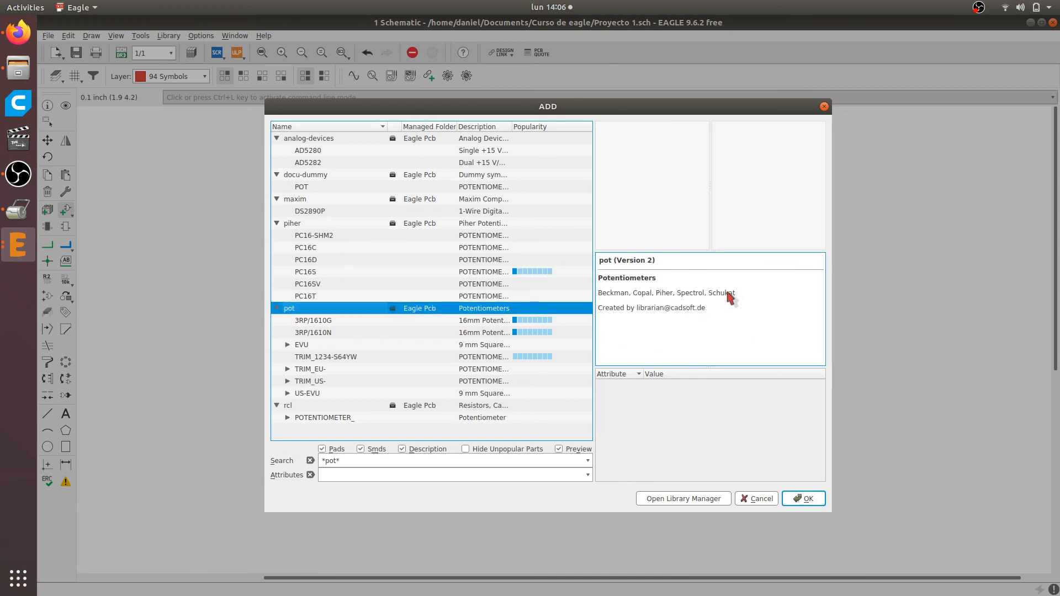
Examine the symbols and footprints of the main potentiometer entries in the pot library, from 3RP/1610G to US-EVU
{"action": "key", "text": "Down"}
{"action": "key", "text": "Down"}
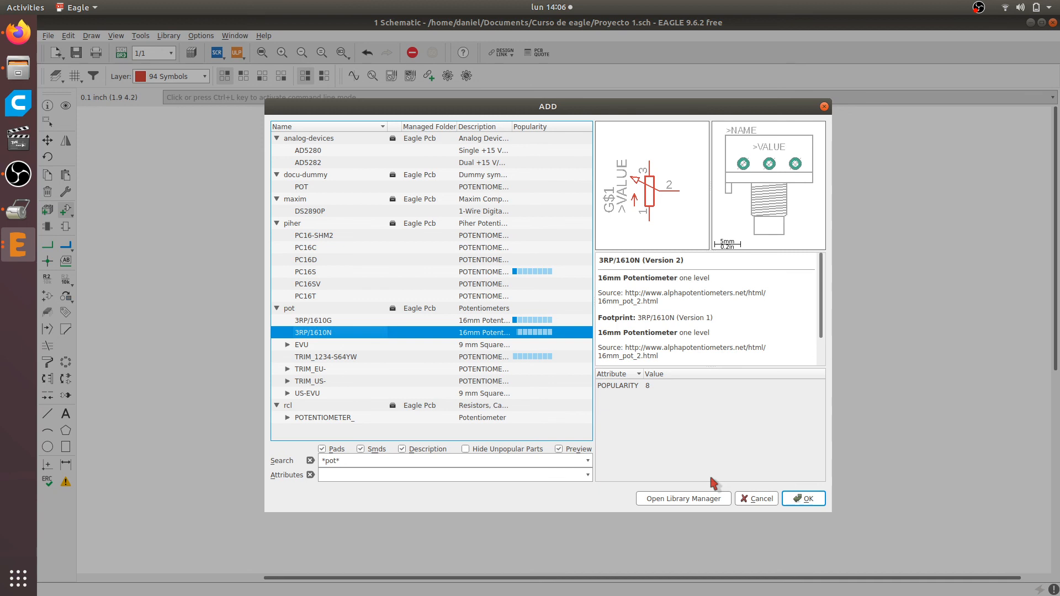
{"action": "key", "text": "Down"}
{"action": "key", "text": "Down"}
{"action": "key", "text": "Down"}
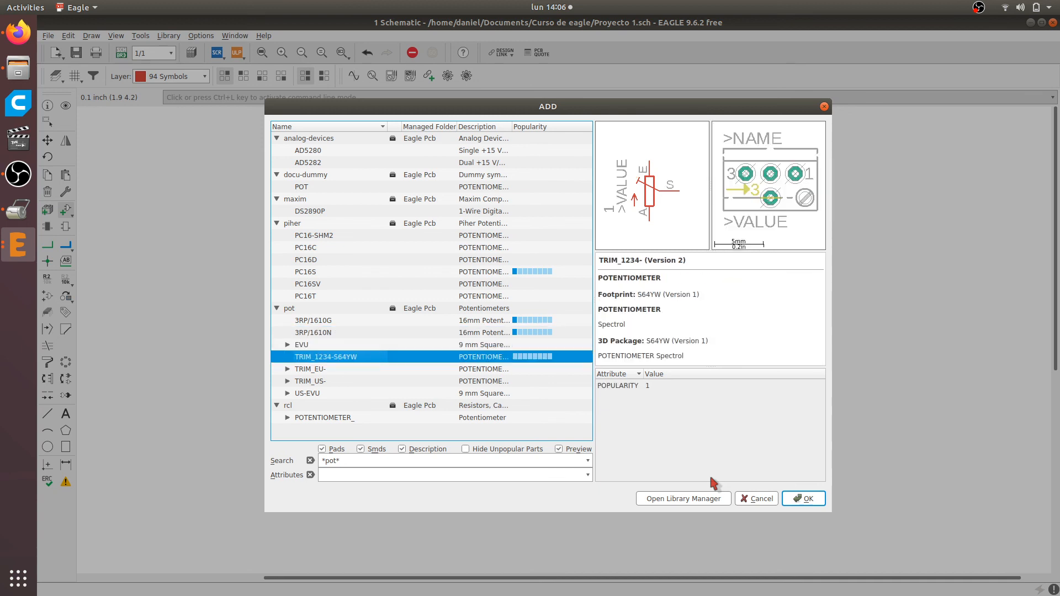
{"action": "key", "text": "Down"}
{"action": "key", "text": "Down"}
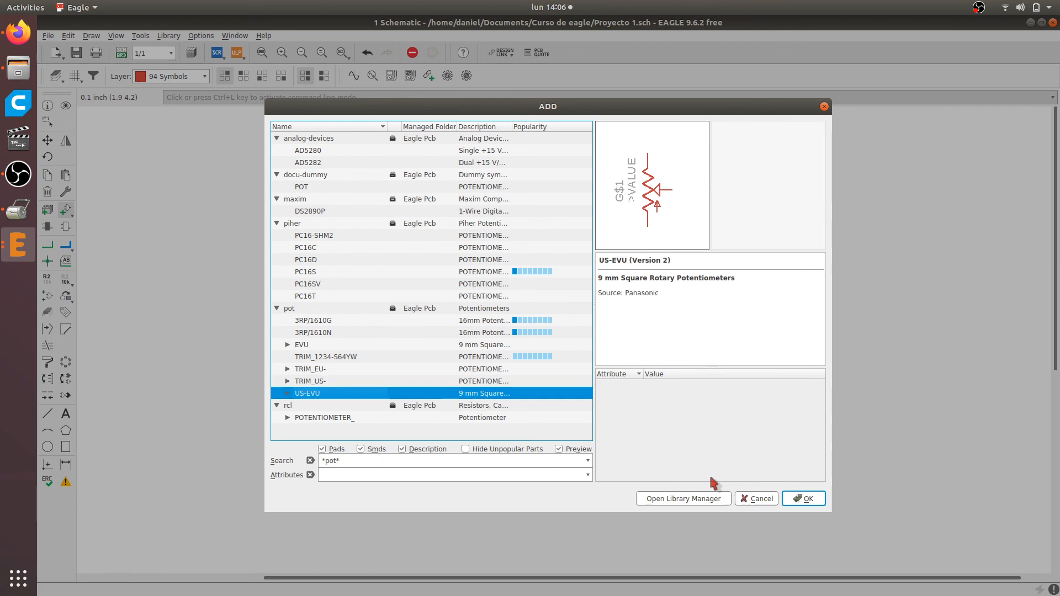
Compare the footprints of the EVU 9 mm square rotary potentiometer variants in the pot library, from EVUE2A to EVUF3M
{"action": "key", "text": "Up"}
{"action": "key", "text": "Up"}
{"action": "key", "text": "Up"}
{"action": "key", "text": "Up"}
{"action": "key", "text": "Right"}
{"action": "key", "text": "Down"}
{"action": "key", "text": "Down"}
{"action": "key", "text": "Down"}
{"action": "key", "text": "Down"}
{"action": "key", "text": "Down"}
{"action": "key", "text": "Down"}
{"action": "key", "text": "Down"}
{"action": "key", "text": "Down"}
{"action": "key", "text": "Down"}
{"action": "key", "text": "Down"}
{"action": "key", "text": "Down"}
{"action": "key", "text": "Down"}
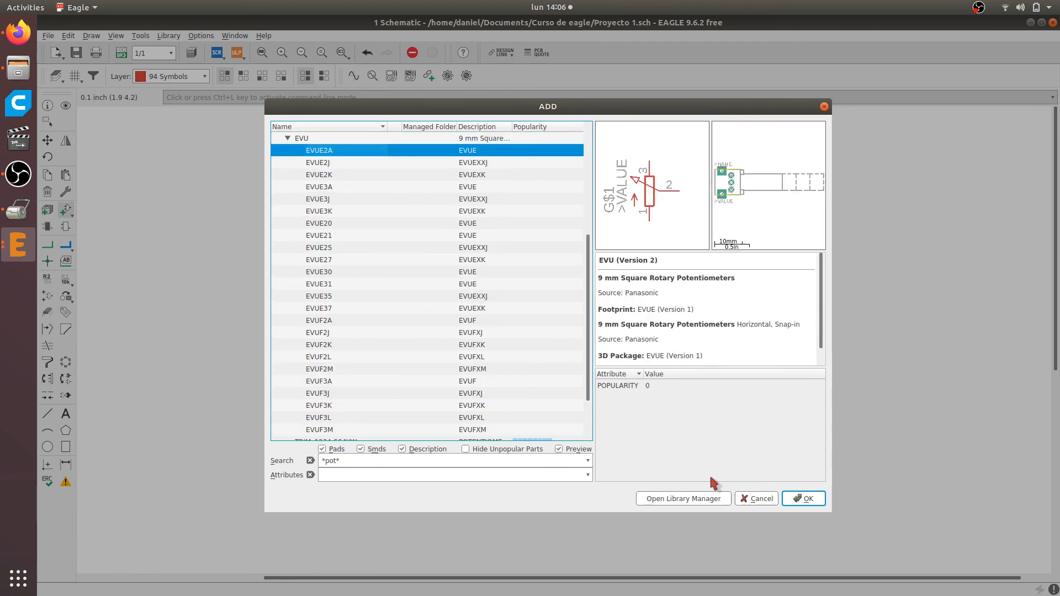
{"action": "key", "text": "Down"}
{"action": "key", "text": "Down"}
{"action": "key", "text": "Down"}
{"action": "key", "text": "Down"}
{"action": "key", "text": "Down"}
{"action": "key", "text": "Down"}
{"action": "key", "text": "Down"}
{"action": "key", "text": "Down"}
{"action": "key", "text": "Down"}
{"action": "key", "text": "Down"}
{"action": "key", "text": "Down"}
{"action": "key", "text": "Down"}
{"action": "key", "text": "Down"}
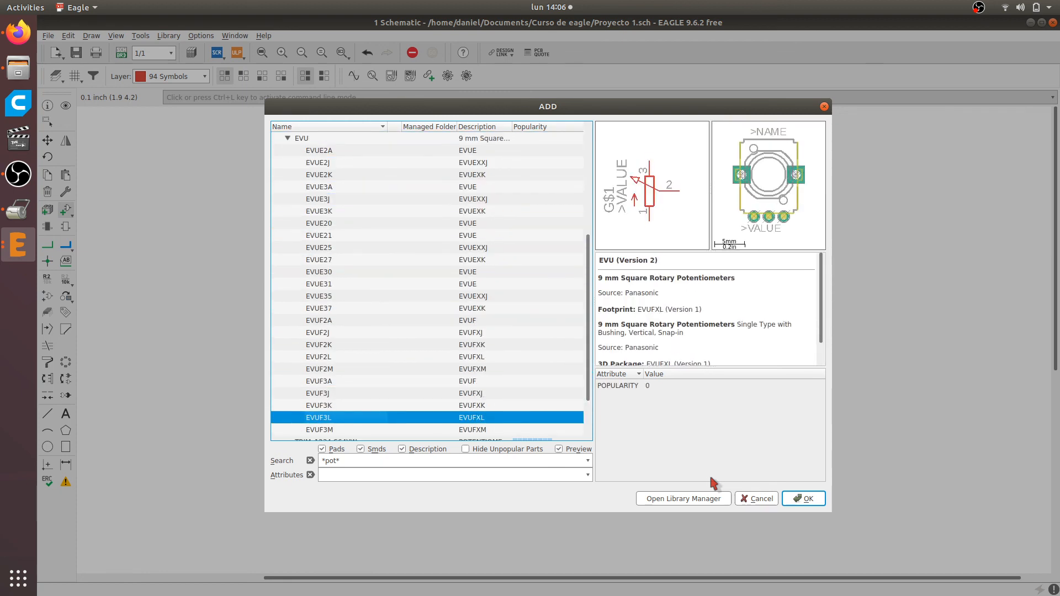
{"action": "key", "text": "Down"}
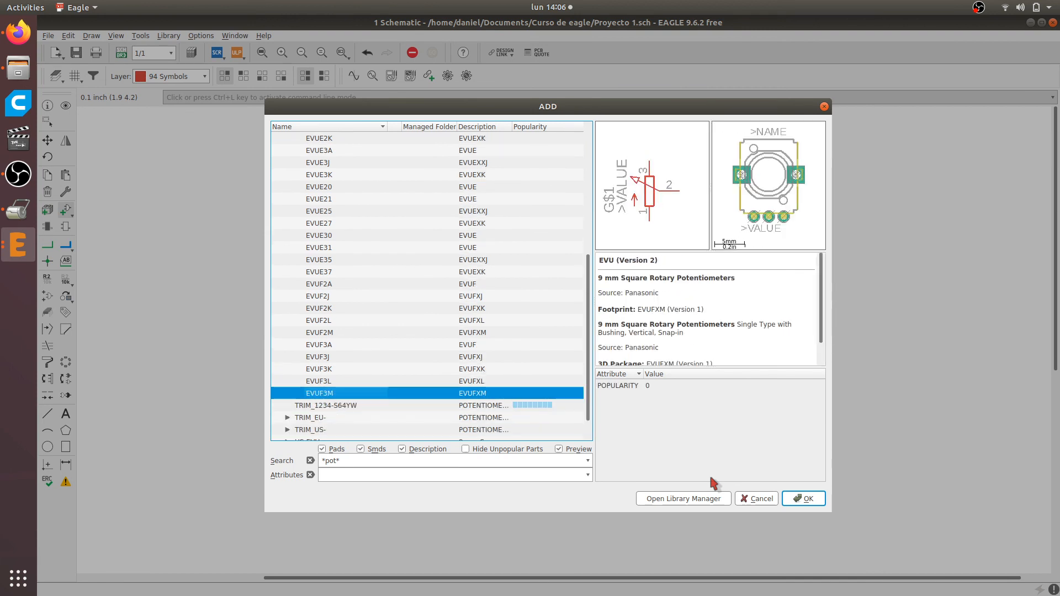
Compare the symbols and footprints of the TRIM_EU- trimming potentiometer variants in the pot library
{"action": "key", "text": "Up"}
{"action": "key", "text": "Down"}
{"action": "key", "text": "Right"}
{"action": "key", "text": "Down"}
{"action": "key", "text": "Down"}
{"action": "key", "text": "Down"}
{"action": "key", "text": "Down"}
{"action": "key", "text": "Down"}
{"action": "key", "text": "Down"}
{"action": "key", "text": "Down"}
{"action": "key", "text": "Down"}
{"action": "key", "text": "Down"}
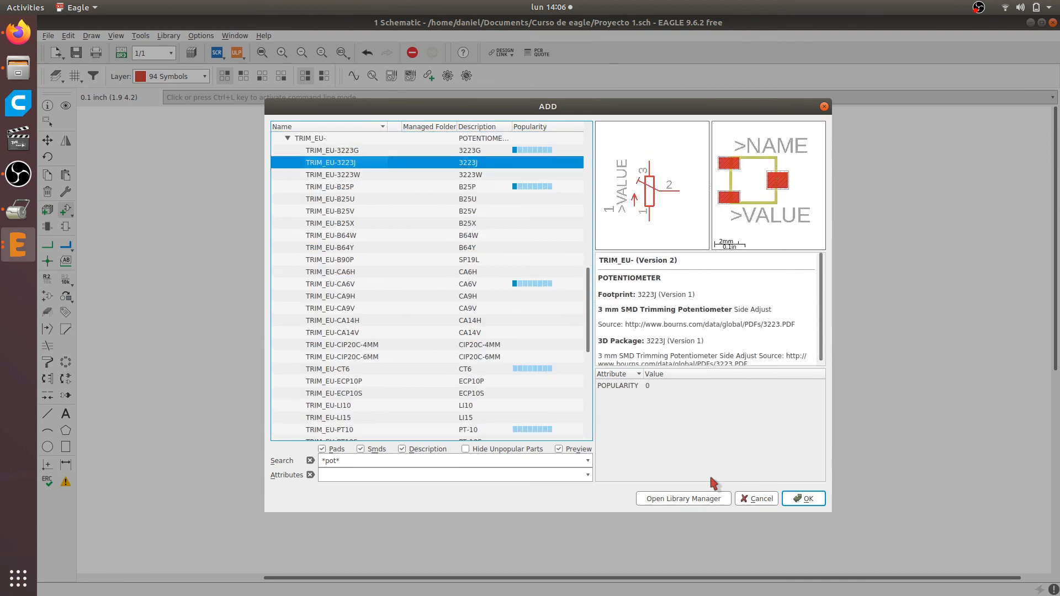
{"action": "key", "text": "Down"}
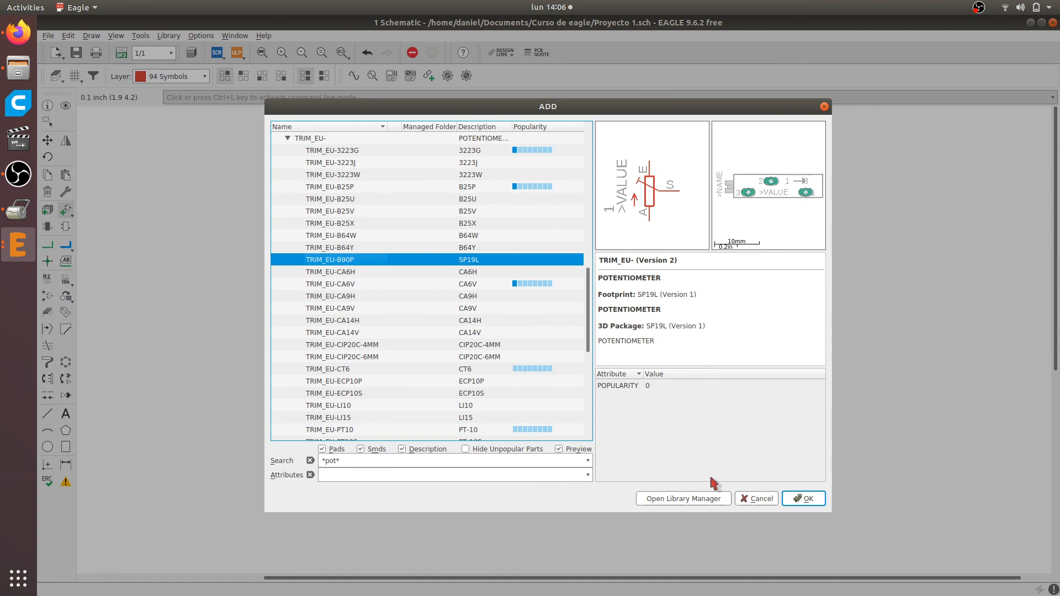
{"action": "key", "text": "Up"}
{"action": "key", "text": "Down"}
{"action": "key", "text": "Down"}
{"action": "key", "text": "Down"}
{"action": "key", "text": "Down"}
{"action": "key", "text": "Down"}
{"action": "key", "text": "Down"}
{"action": "key", "text": "Down"}
{"action": "key", "text": "Down"}
{"action": "key", "text": "Down"}
{"action": "key", "text": "Down"}
{"action": "key", "text": "Down"}
{"action": "key", "text": "Down"}
{"action": "key", "text": "Down"}
{"action": "key", "text": "Down"}
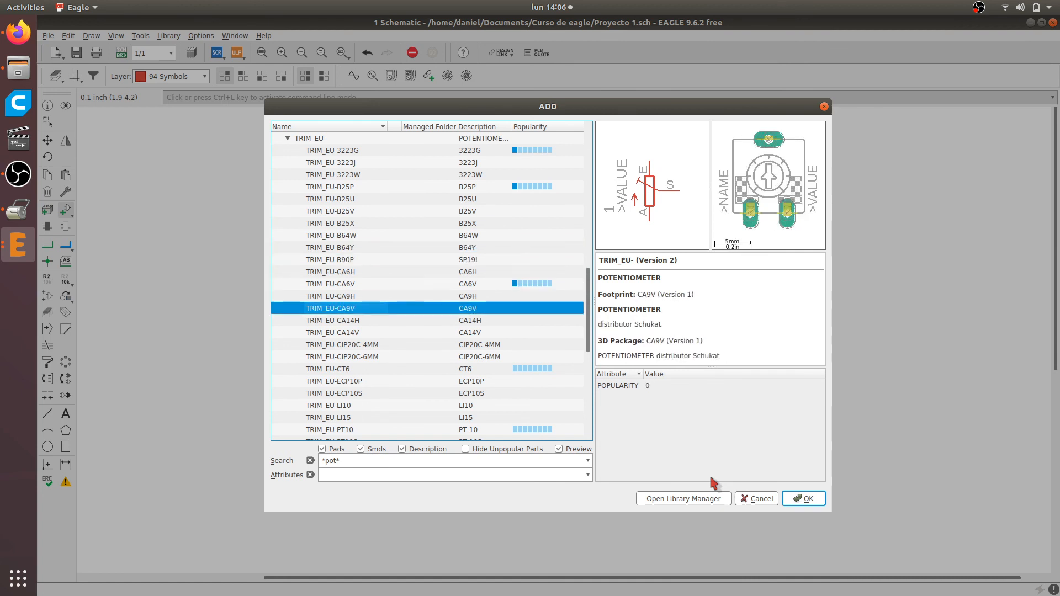
{"action": "key", "text": "Down"}
{"action": "key", "text": "Down"}
{"action": "key", "text": "Down"}
{"action": "key", "text": "Down"}
{"action": "key", "text": "Down"}
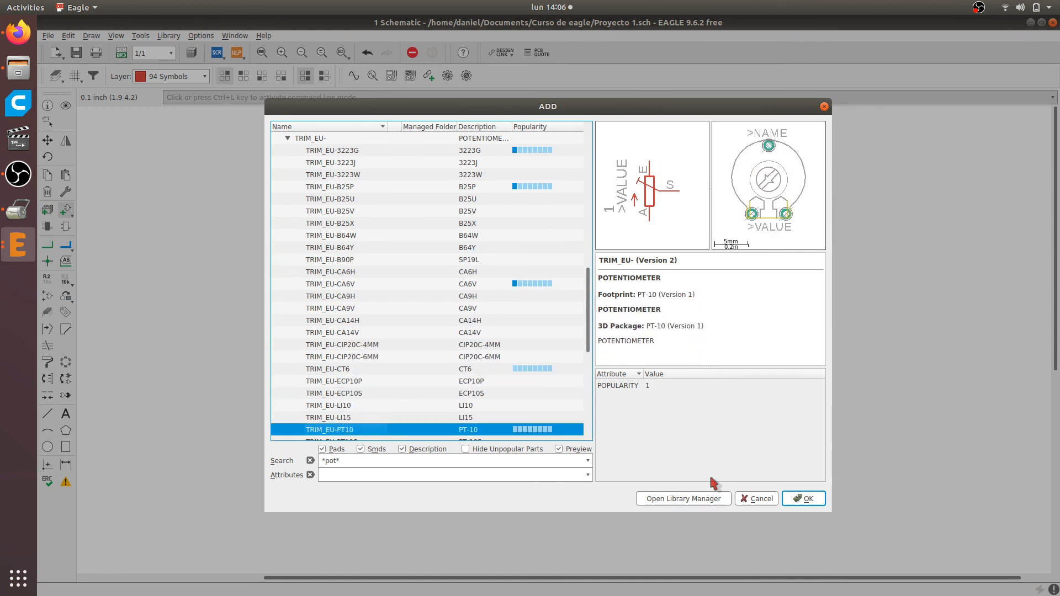
{"action": "key", "text": "Down"}
{"action": "key", "text": "Down"}
{"action": "key", "text": "Down"}
{"action": "key", "text": "Down"}
{"action": "key", "text": "Down"}
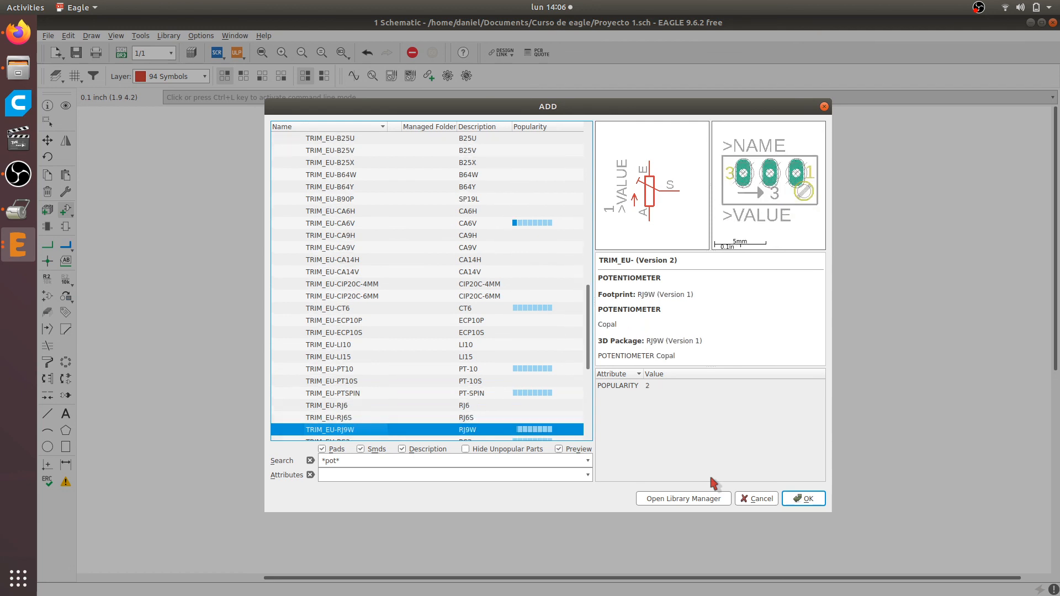
{"action": "key", "text": "Down"}
{"action": "key", "text": "Down"}
{"action": "key", "text": "Down"}
{"action": "key", "text": "Down"}
{"action": "key", "text": "Down"}
{"action": "key", "text": "Down"}
{"action": "key", "text": "Down"}
{"action": "key", "text": "Down"}
{"action": "key", "text": "Down"}
{"action": "key", "text": "Down"}
{"action": "key", "text": "Down"}
{"action": "key", "text": "Down"}
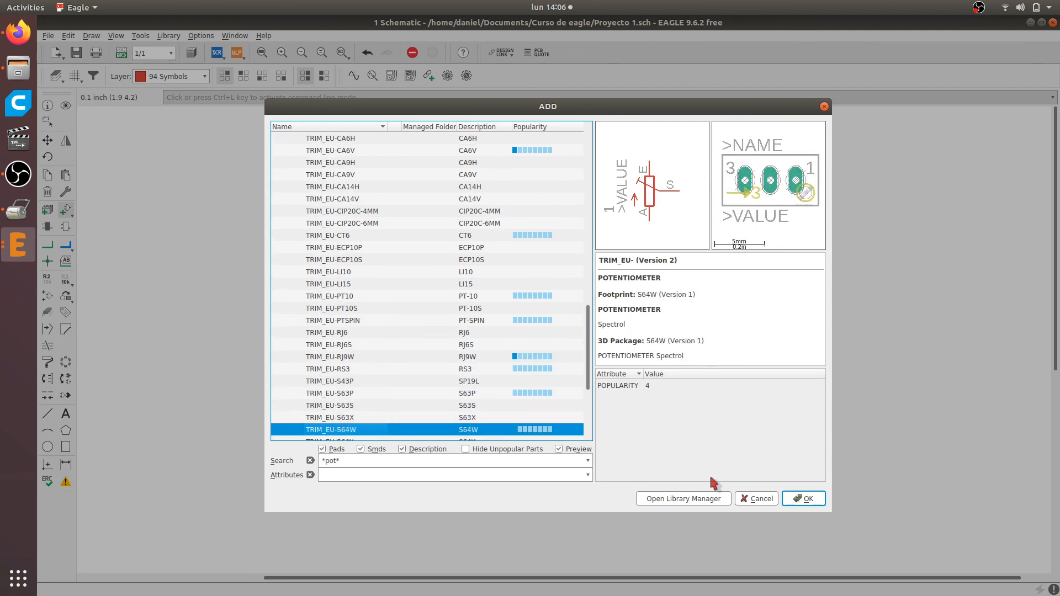
{"action": "key", "text": "Down"}
{"action": "key", "text": "Down"}
{"action": "key", "text": "Down"}
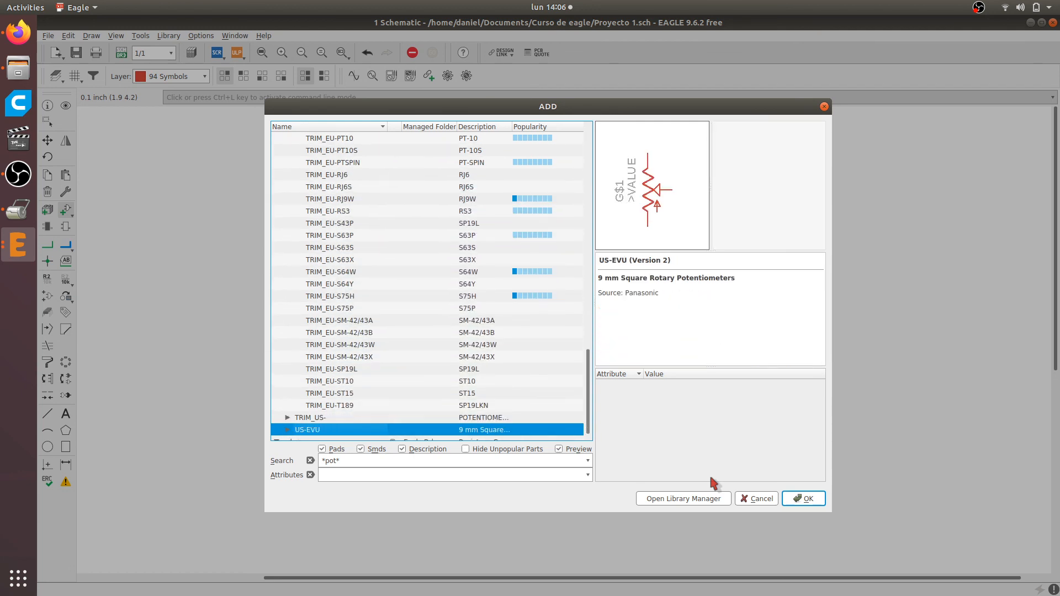
Compare the footprints of the PT-10, PT-10S and PT-SPIN variants of POTENTIOMETER_ in the rcl library
{"action": "scroll", "coordinate": [424, 350], "scroll_direction": "down", "scroll_amount": 2}
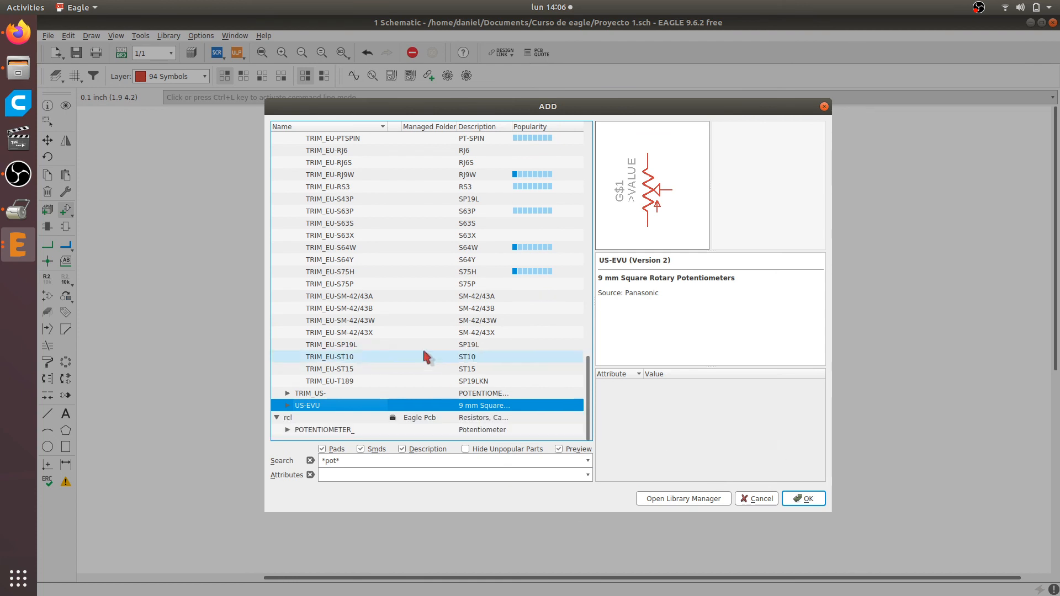
{"action": "left_click", "coordinate": [288, 431]}
{"action": "key", "text": "Down"}
{"action": "key", "text": "Down"}
{"action": "key", "text": "Down"}
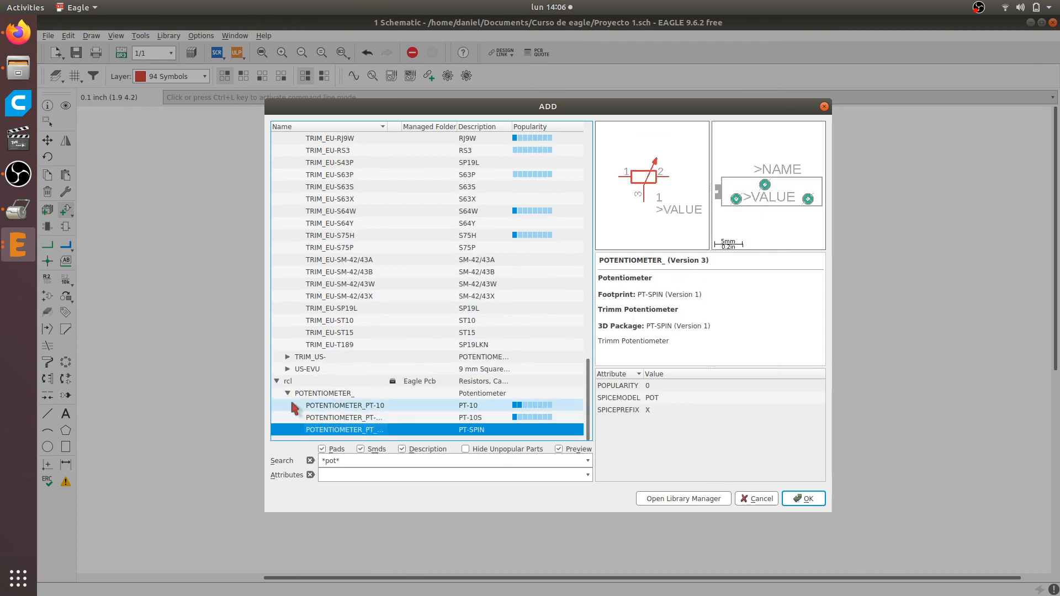
{"action": "left_click", "coordinate": [326, 405]}
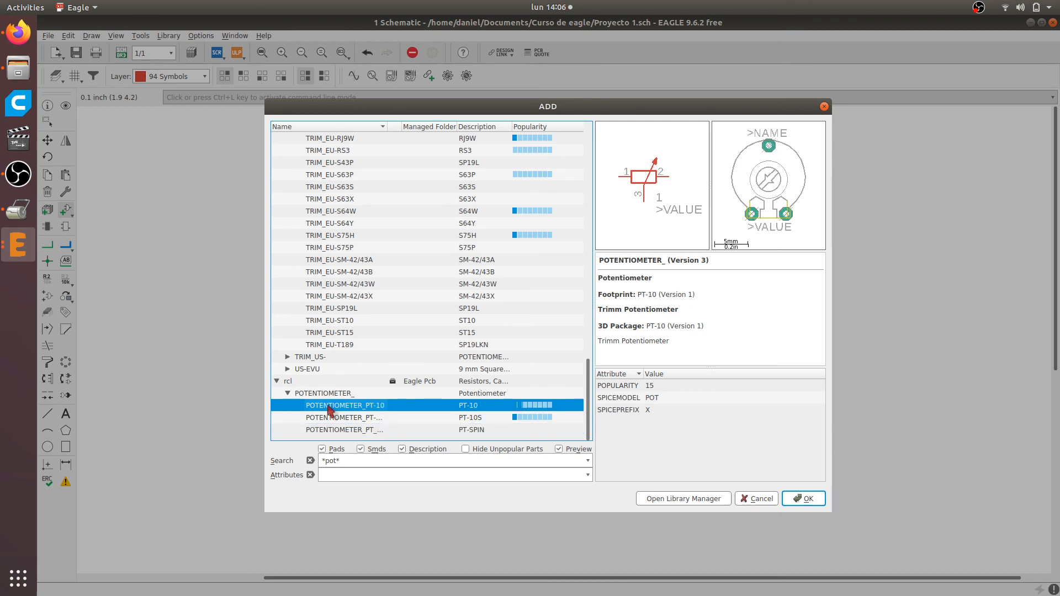
{"action": "left_click", "coordinate": [331, 418]}
{"action": "left_click", "coordinate": [344, 431]}
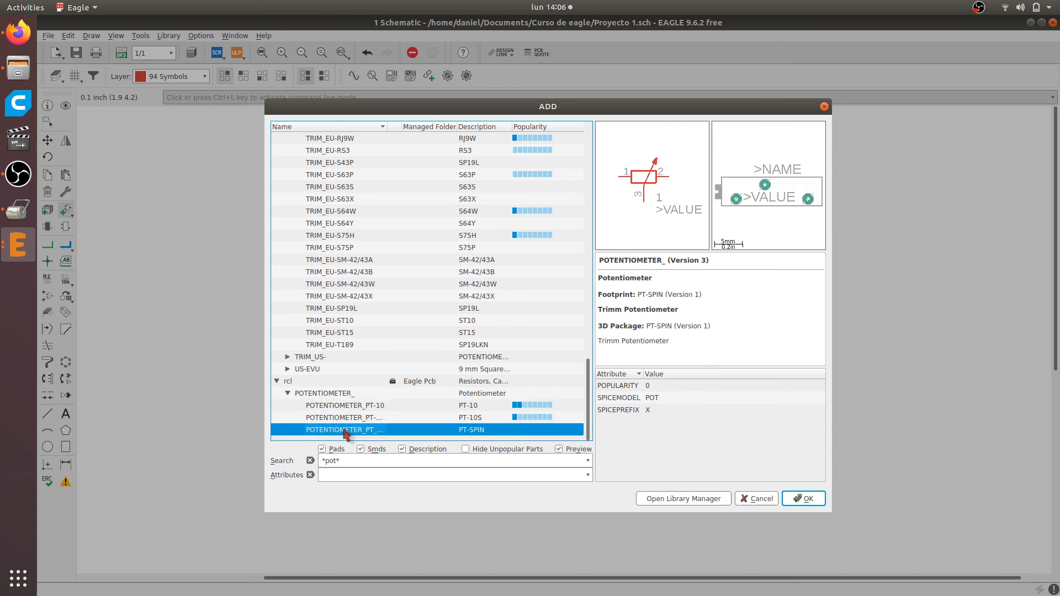
Add one 3RP/1610N potentiometer from the pot library to the schematic, placed to the left of resistor RES1
{"action": "scroll", "coordinate": [343, 434], "scroll_direction": "up", "scroll_amount": 20}
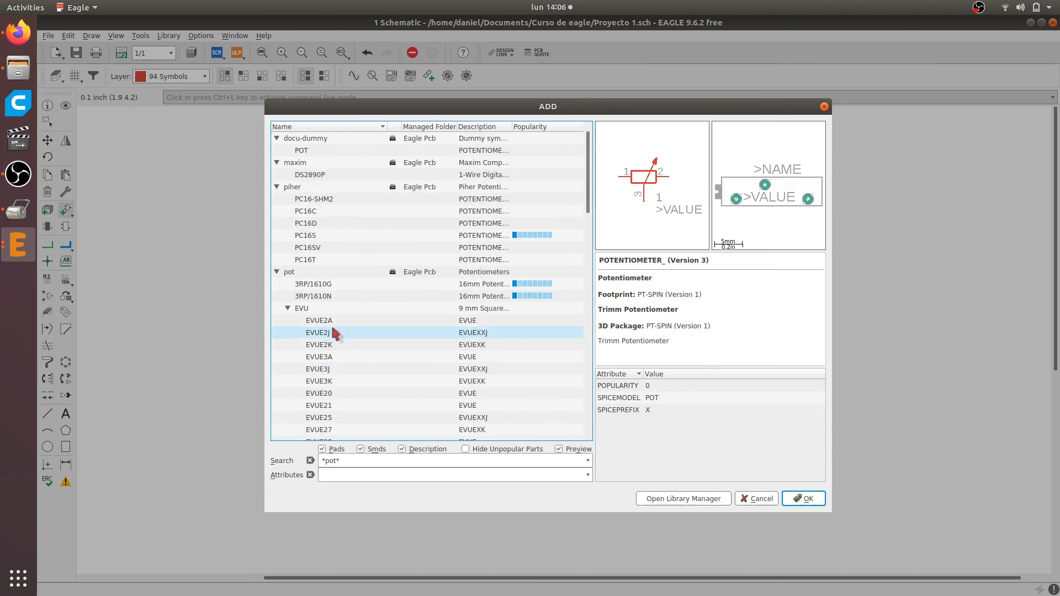
{"action": "left_click", "coordinate": [287, 308]}
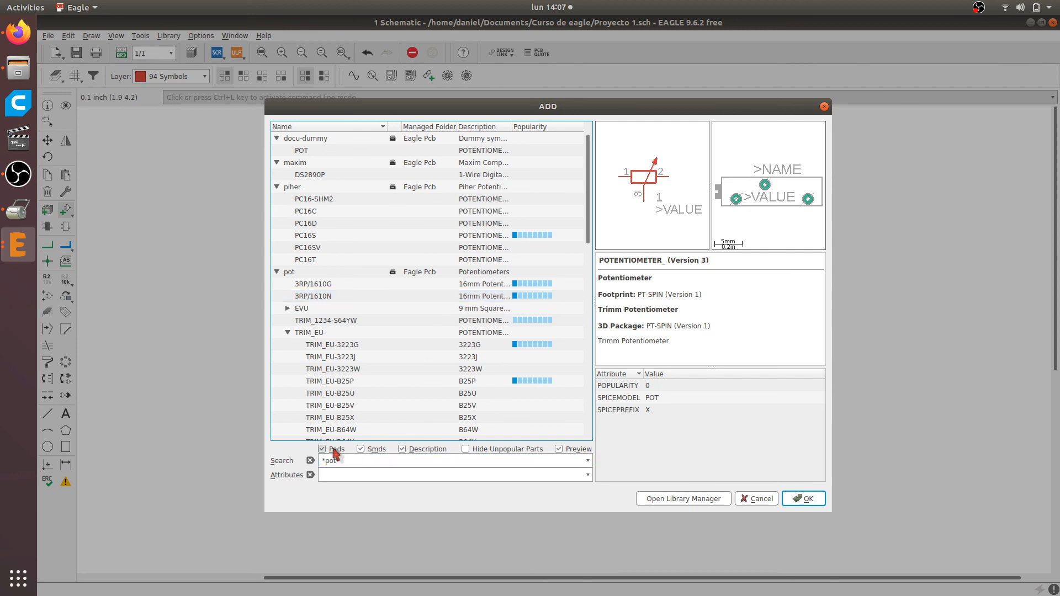
{"action": "left_click", "coordinate": [312, 300]}
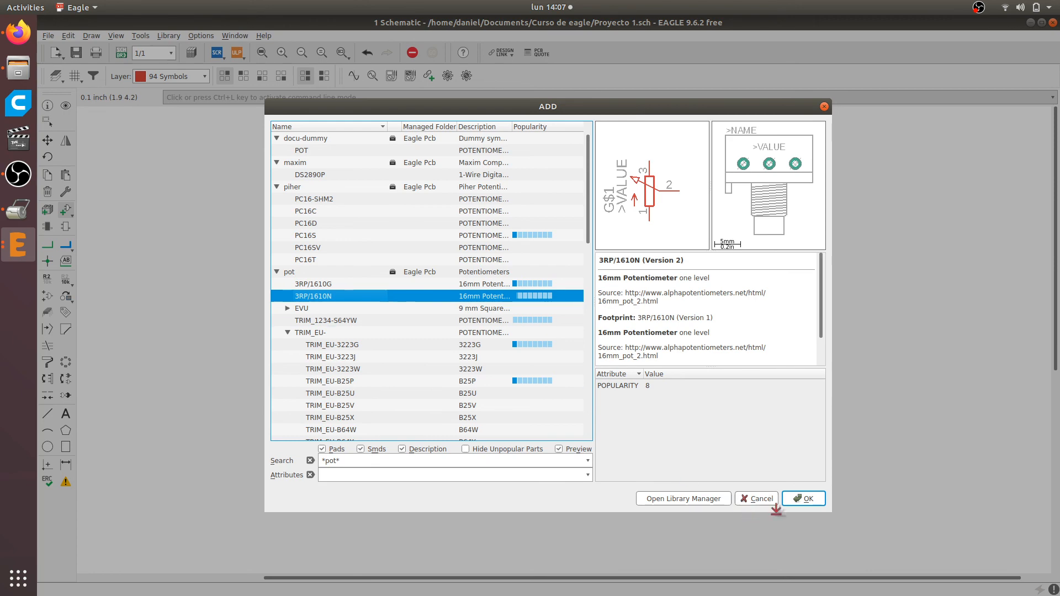
{"action": "left_click", "coordinate": [805, 500]}
{"action": "scroll", "coordinate": [343, 367], "scroll_direction": "down", "scroll_amount": 3}
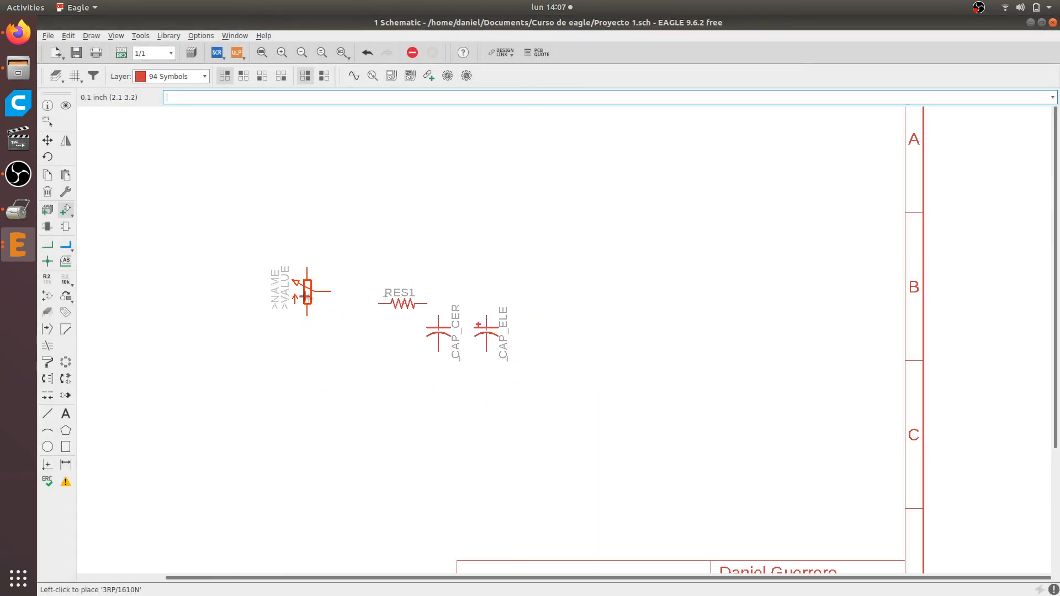
{"action": "scroll", "coordinate": [309, 299], "scroll_direction": "up", "scroll_amount": 5}
{"action": "left_click", "coordinate": [338, 313]}
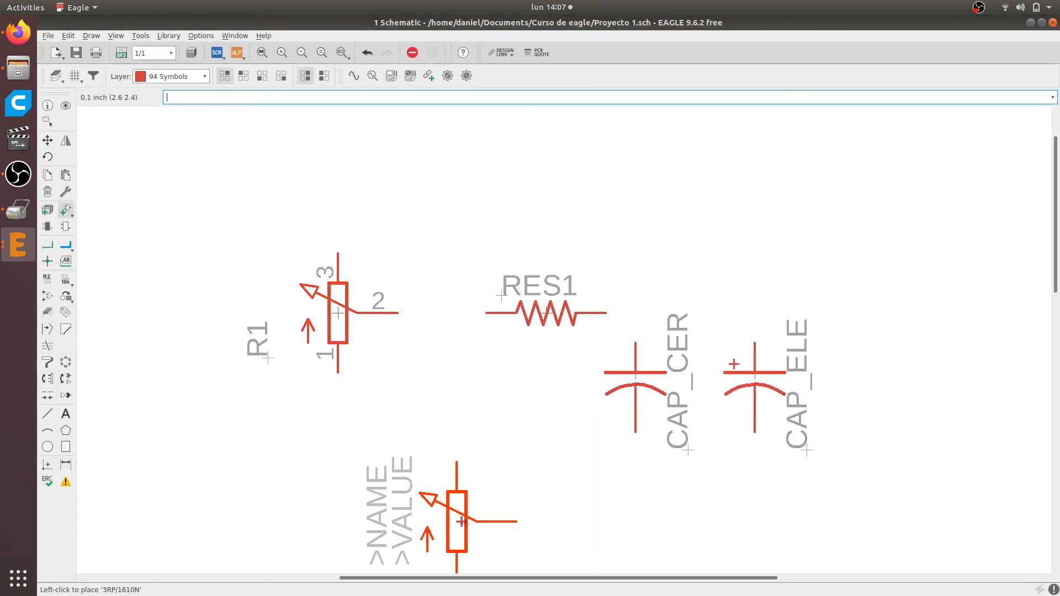
{"action": "key", "text": "Escape"}
{"action": "key", "text": "Escape"}
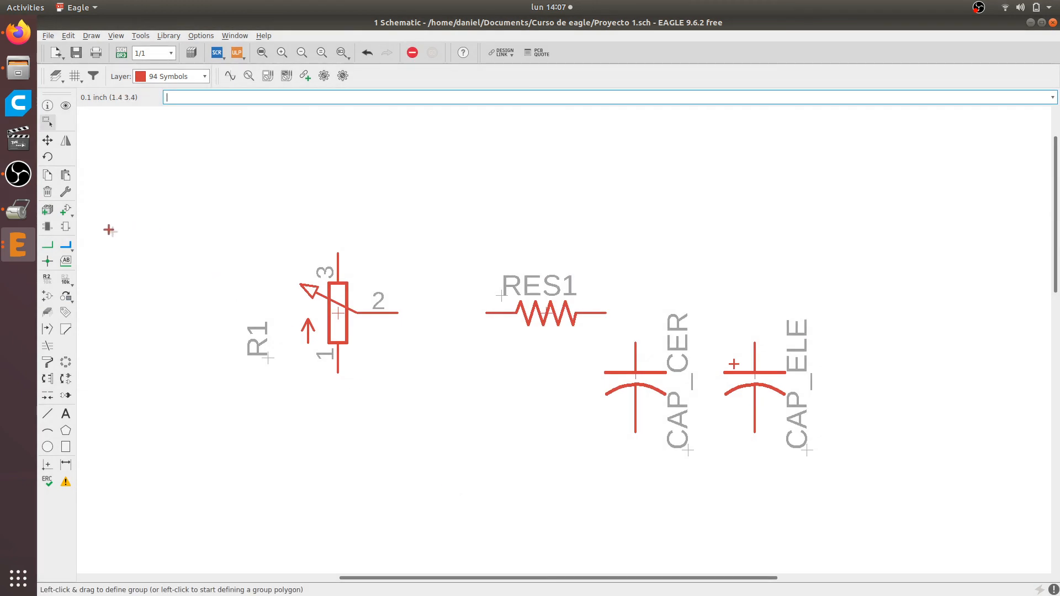
Rename the new potentiometer as POT1
{"action": "left_click", "coordinate": [47, 279]}
{"action": "left_click", "coordinate": [329, 322]}
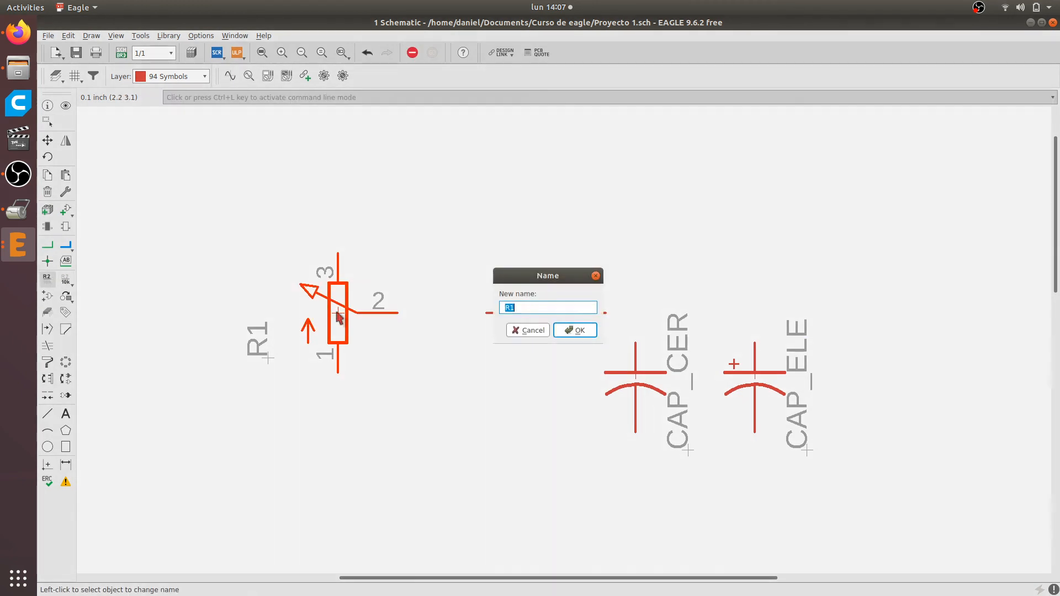
{"action": "type", "text": "POT1"}
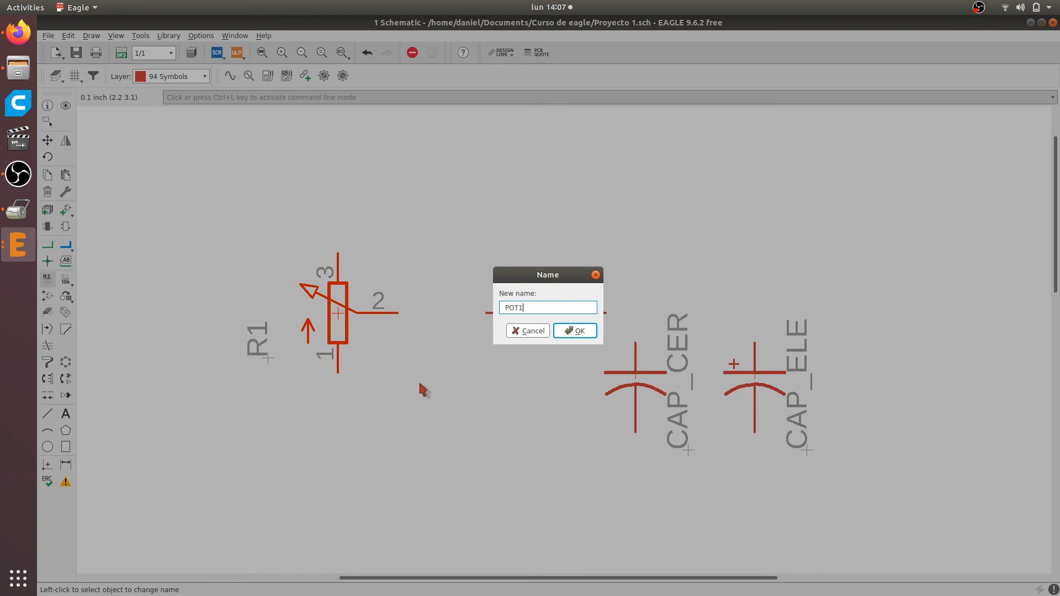
{"action": "key", "text": "Return"}
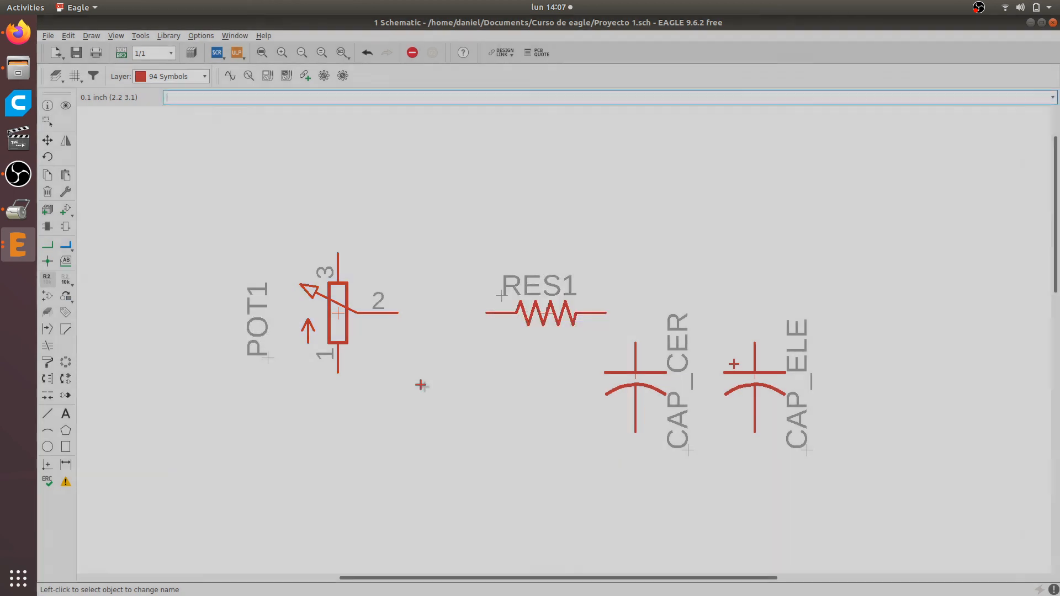
Check the volume potentiometer in the Firefox article's breadboard diagram and enter 10k as the value of POT1 in the EAGLE schematic
{"action": "scroll", "coordinate": [236, 387], "scroll_direction": "down", "scroll_amount": 1}
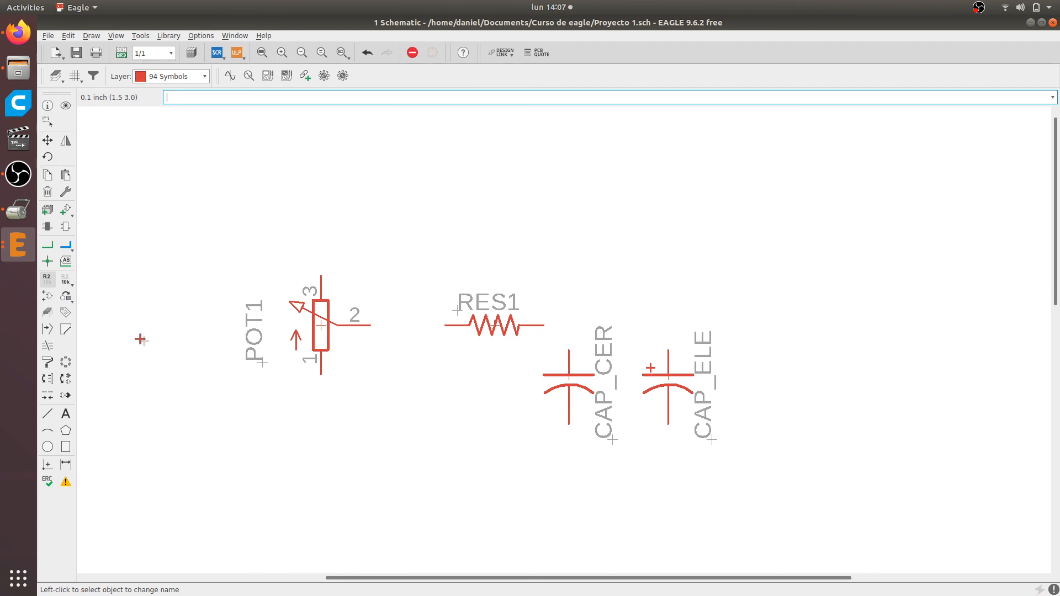
{"action": "key", "text": "alt+Tab"}
{"action": "scroll", "coordinate": [226, 314], "scroll_direction": "down", "scroll_amount": 5}
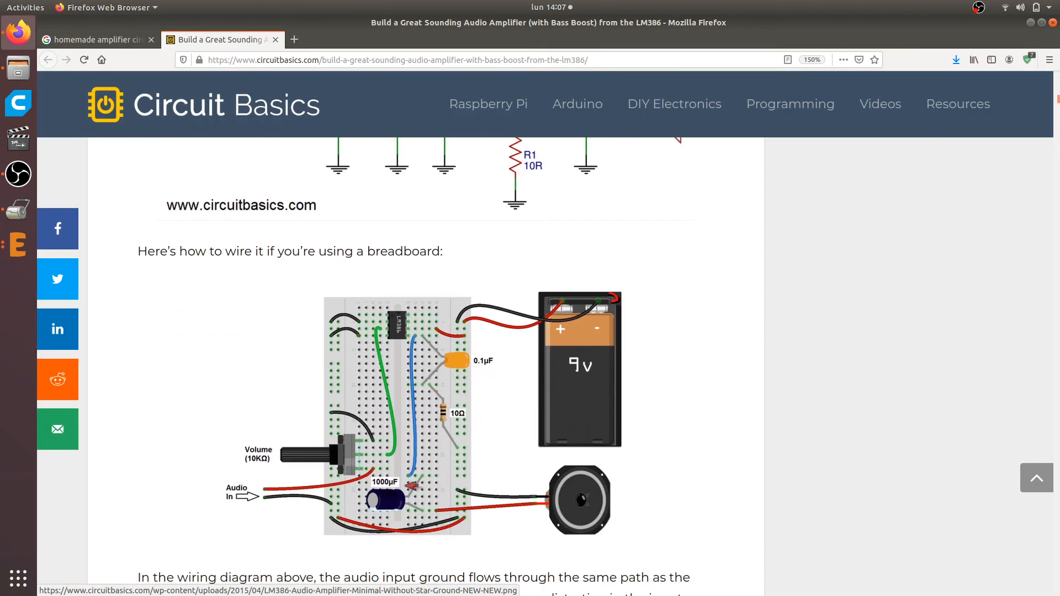
{"action": "key", "text": "alt+Tab"}
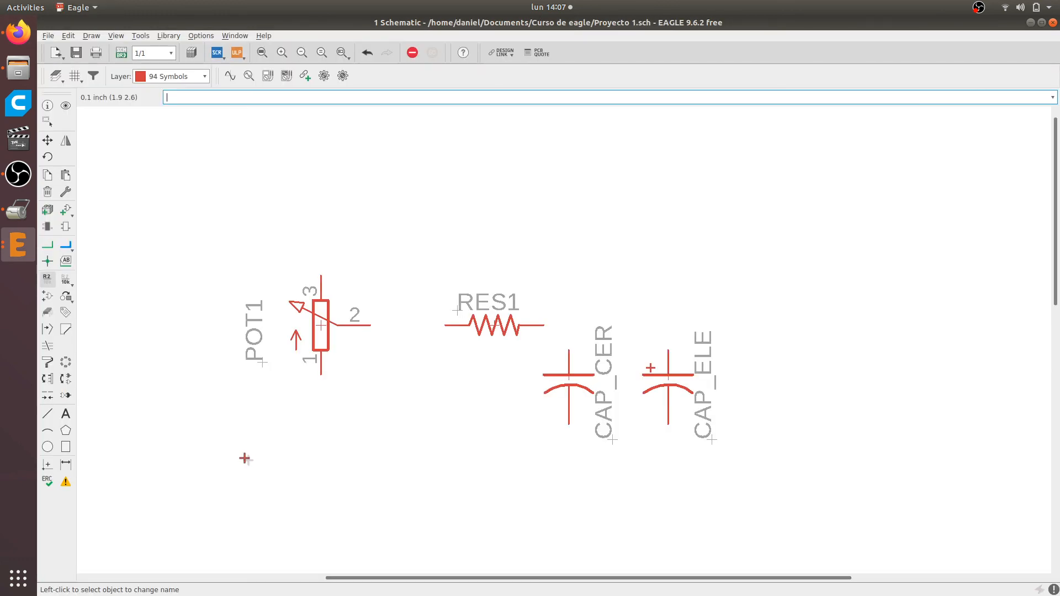
{"action": "left_click", "coordinate": [66, 283]}
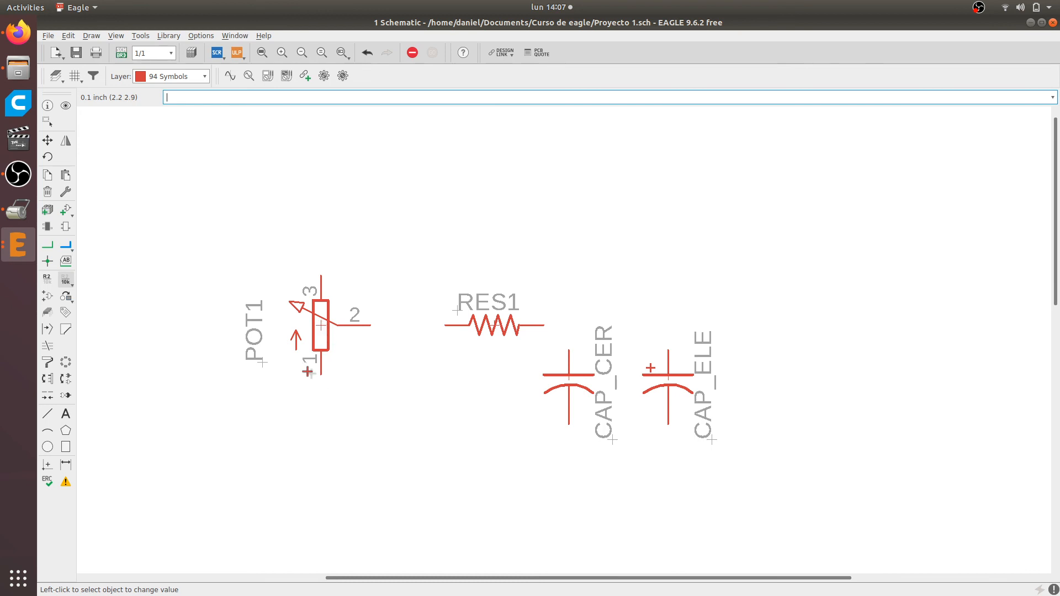
{"action": "left_click", "coordinate": [321, 328]}
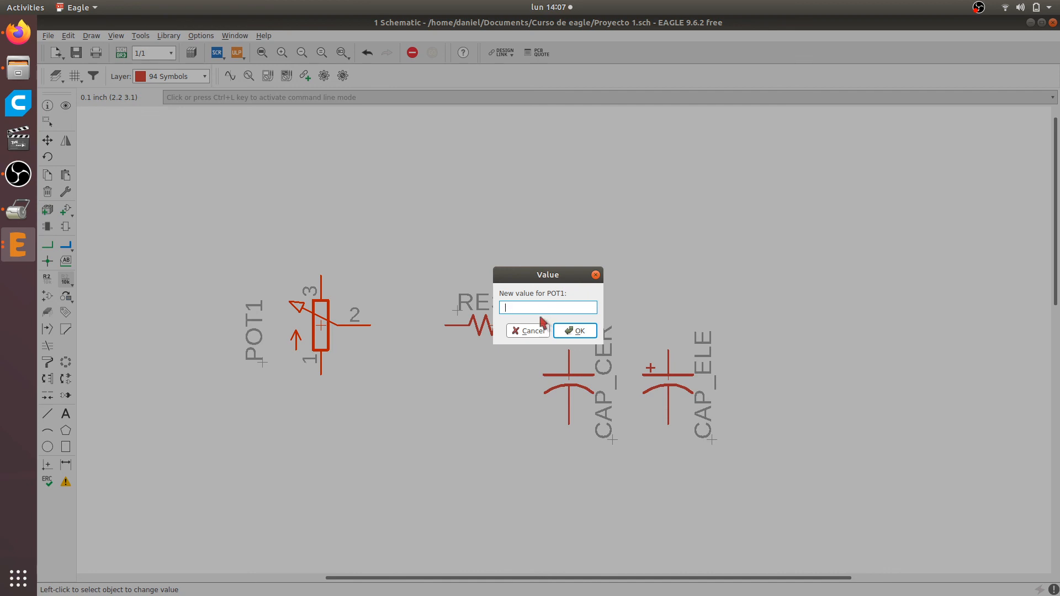
{"action": "key", "text": "alt+Tab"}
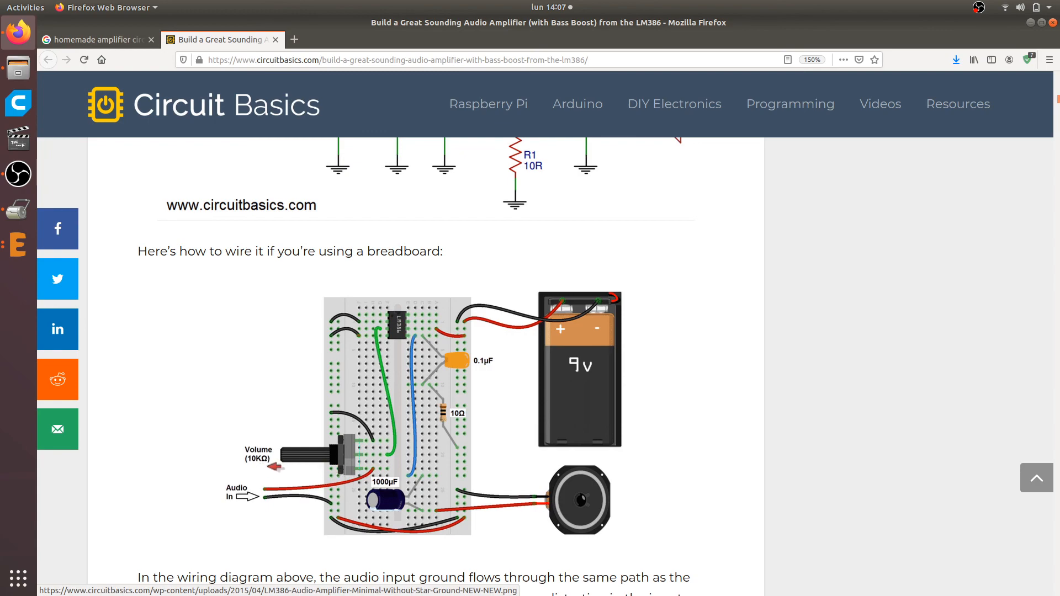
{"action": "key", "text": "alt+Tab"}
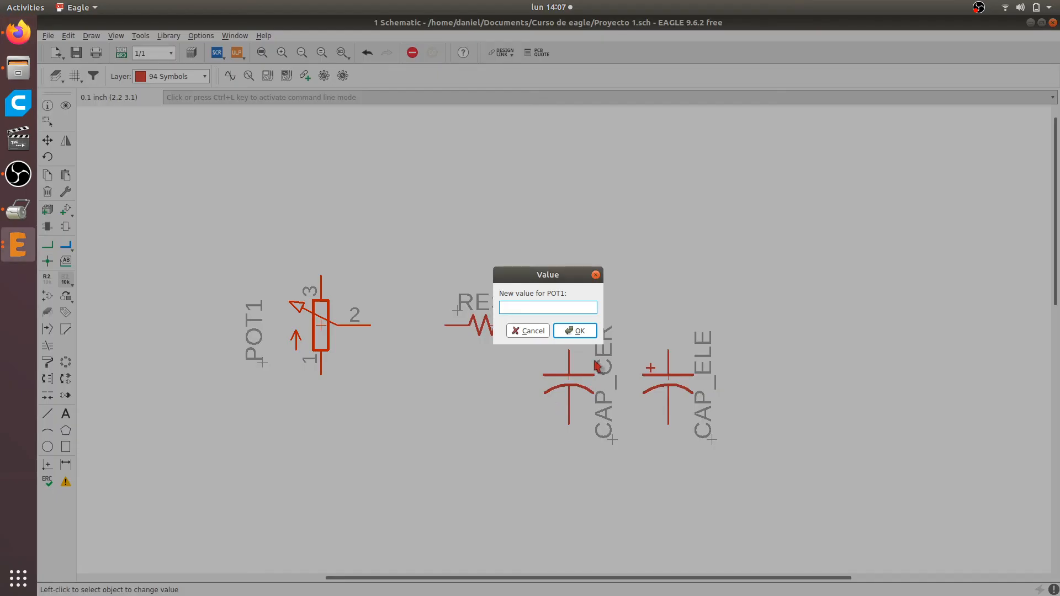
{"action": "type", "text": "10k"}
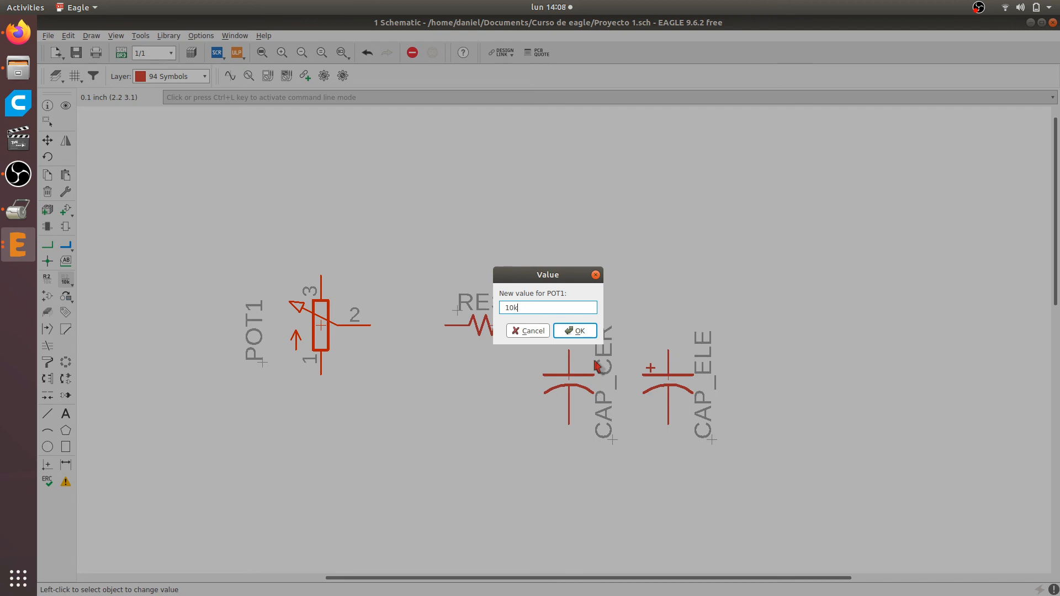
Apply the 10k value to potentiometer POT1 and inspect its label up close
{"action": "key", "text": "Return"}
{"action": "scroll", "coordinate": [222, 302], "scroll_direction": "up", "scroll_amount": 1}
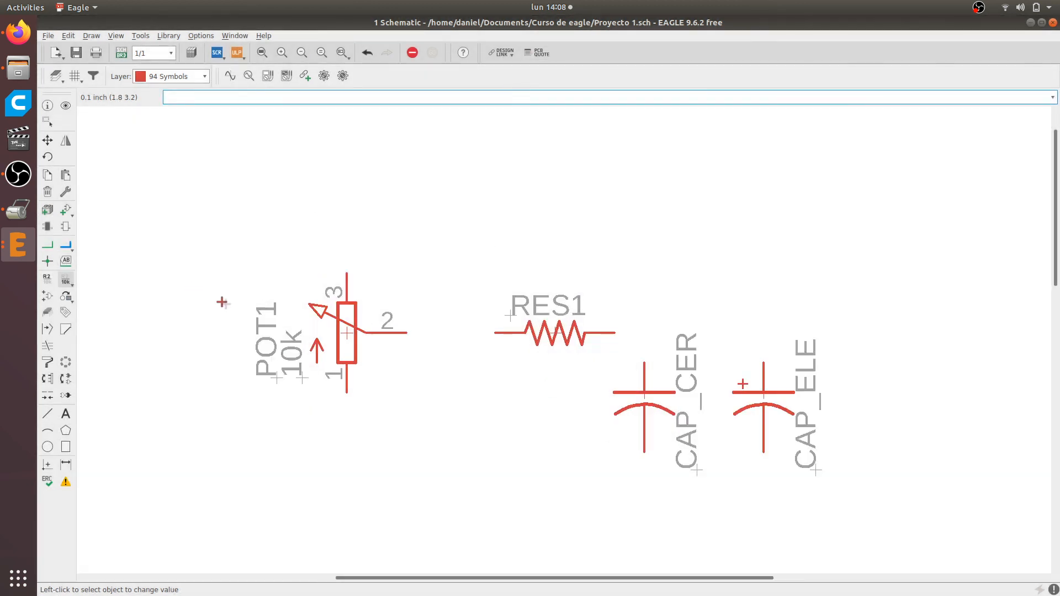
{"action": "scroll", "coordinate": [223, 302], "scroll_direction": "up", "scroll_amount": 2}
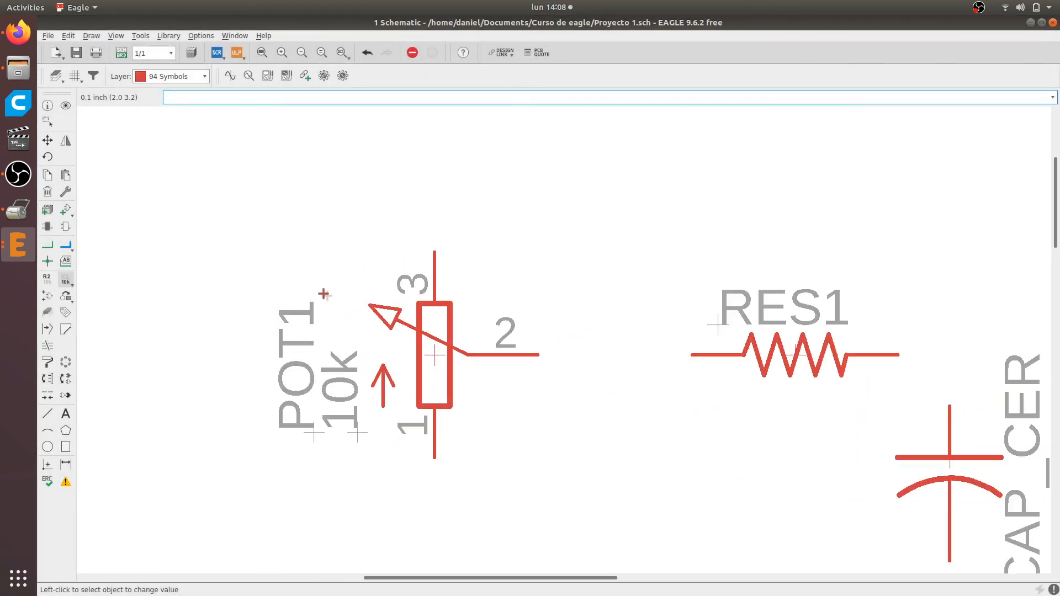
{"action": "scroll", "coordinate": [363, 390], "scroll_direction": "down", "scroll_amount": 2}
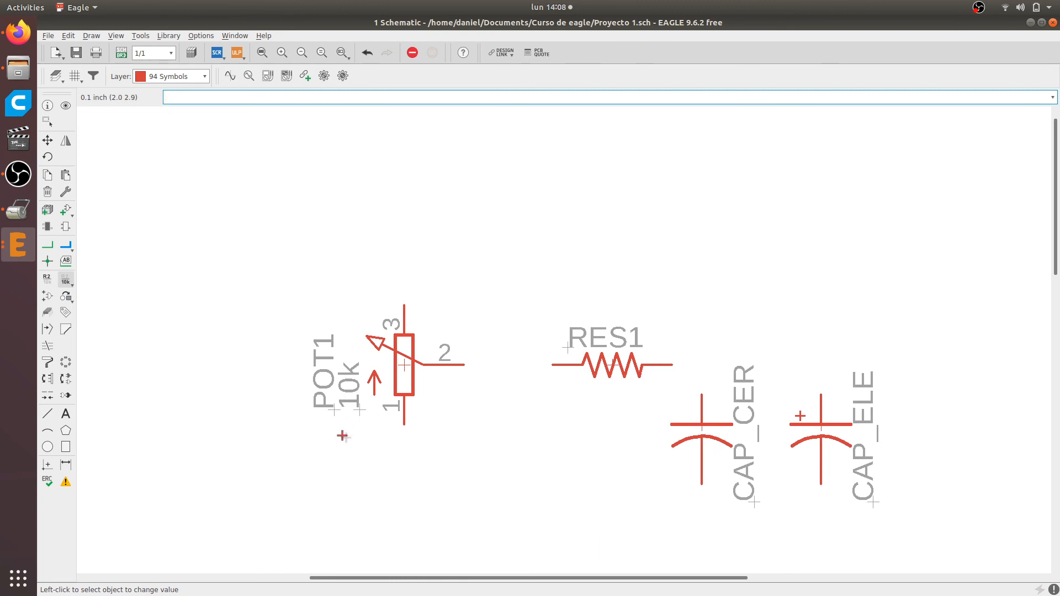
{"action": "scroll", "coordinate": [343, 435], "scroll_direction": "up", "scroll_amount": 3}
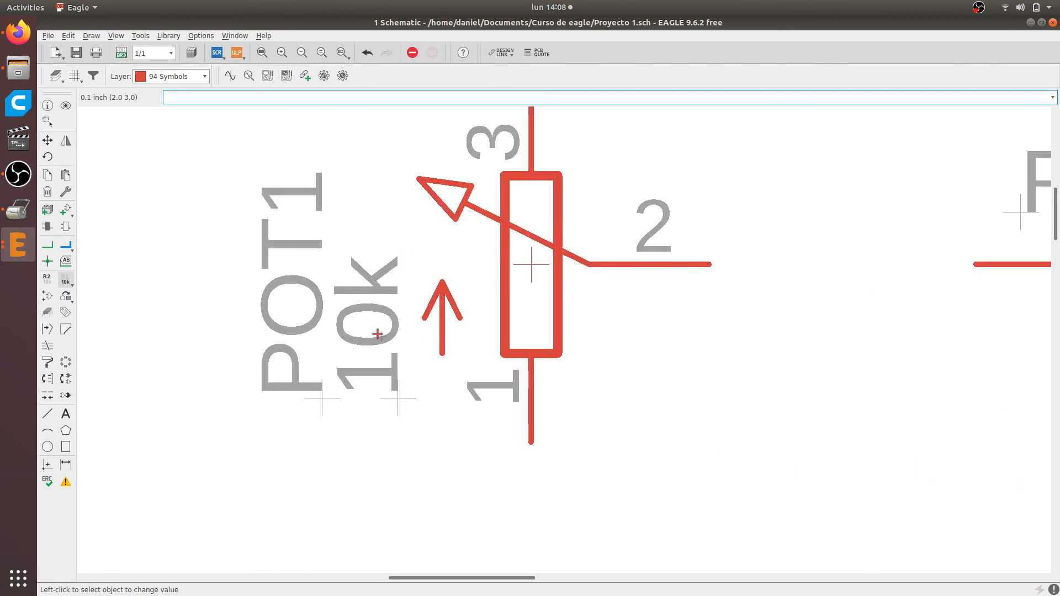
{"action": "scroll", "coordinate": [368, 332], "scroll_direction": "down", "scroll_amount": 2}
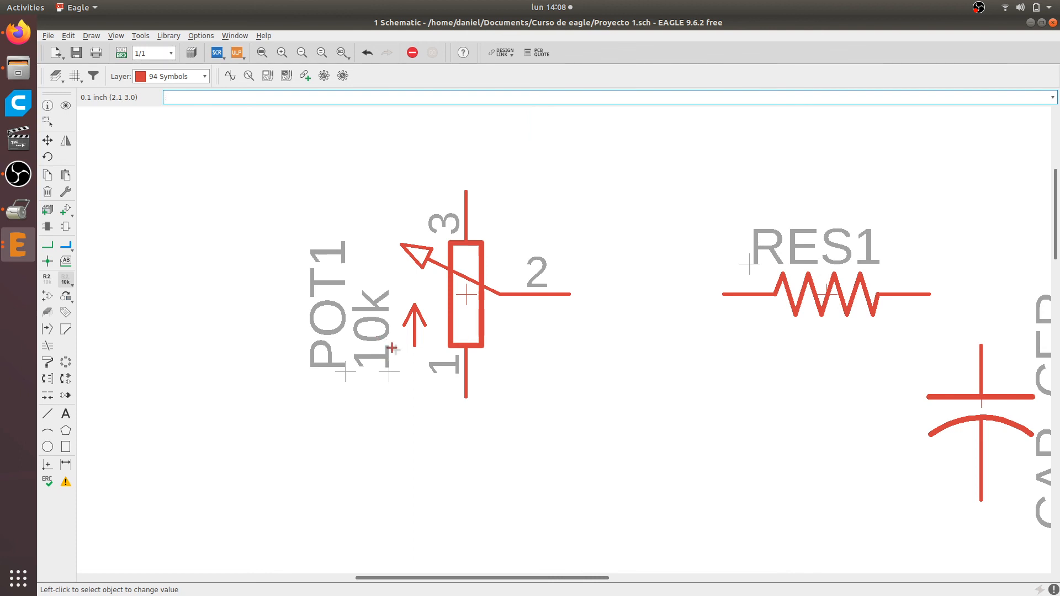
{"action": "scroll", "coordinate": [392, 348], "scroll_direction": "down", "scroll_amount": 1}
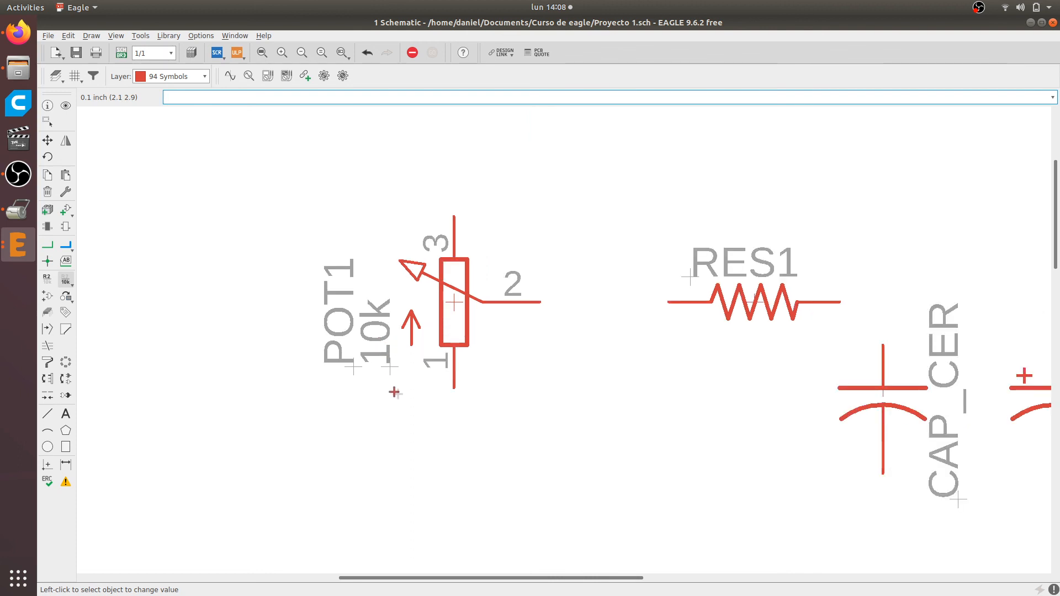
Check the resistor in the Firefox article's breadboard diagram and set the value of RES1 to 10e in the EAGLE schematic
{"action": "left_click", "coordinate": [18, 32]}
{"action": "scroll", "coordinate": [374, 283], "scroll_direction": "up", "scroll_amount": 4}
{"action": "scroll", "coordinate": [365, 260], "scroll_direction": "down", "scroll_amount": 4}
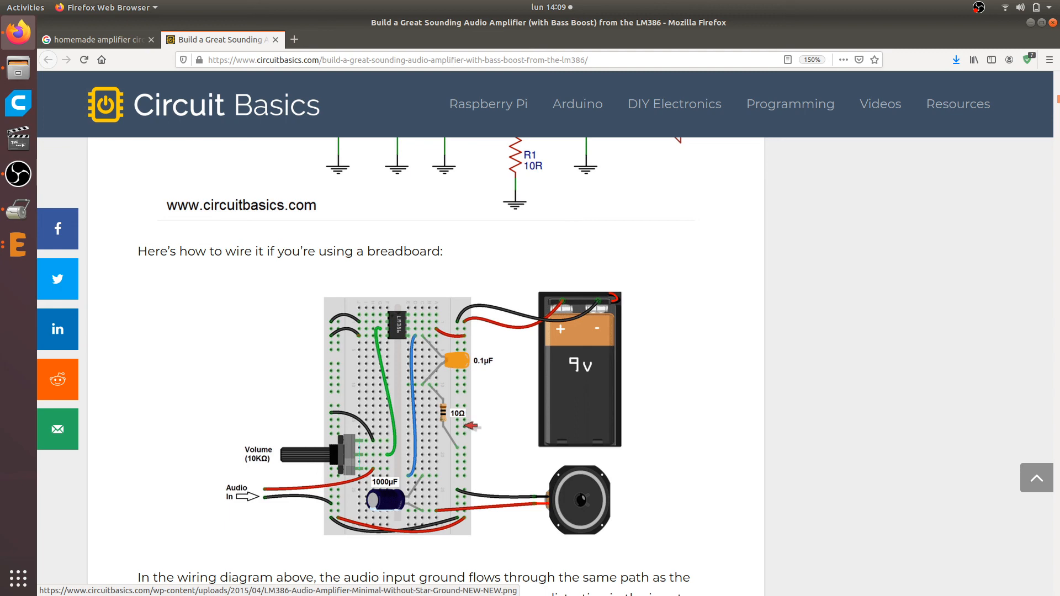
{"action": "key", "text": "alt+Tab"}
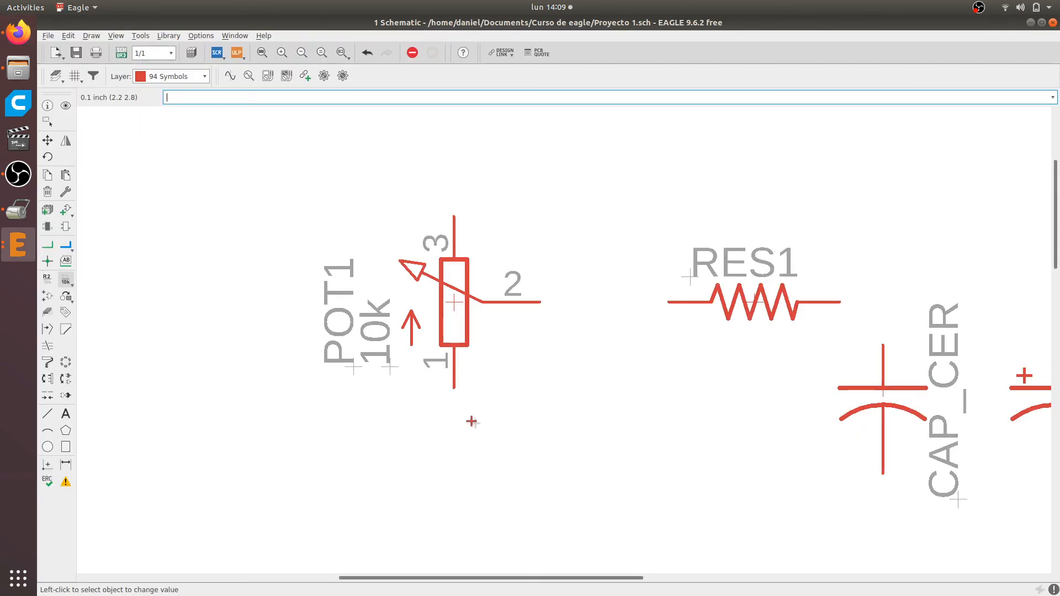
{"action": "scroll", "coordinate": [740, 351], "scroll_direction": "down", "scroll_amount": 4}
{"action": "scroll", "coordinate": [988, 357], "scroll_direction": "up", "scroll_amount": 3}
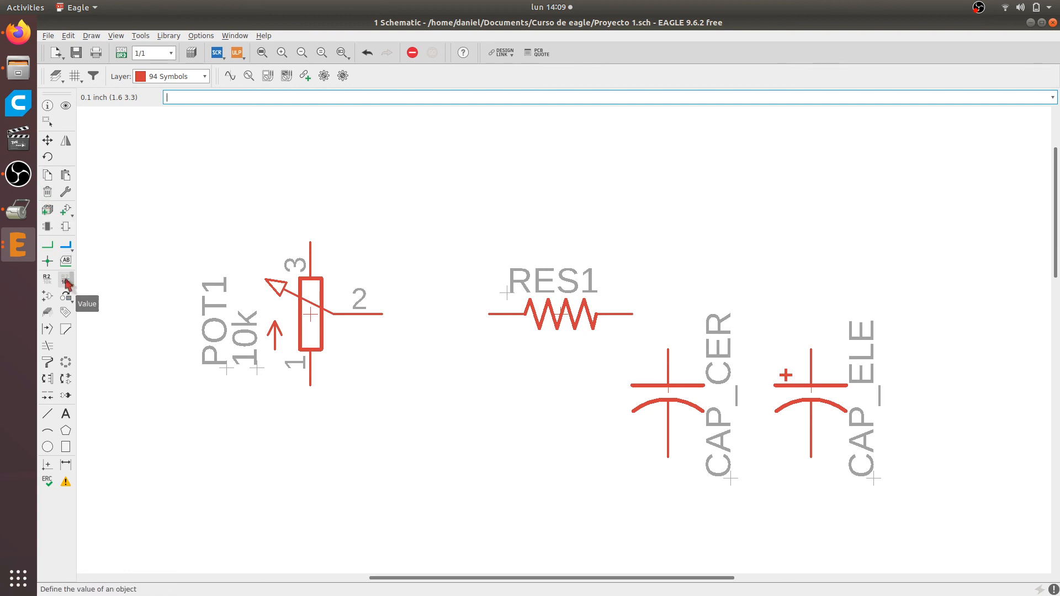
{"action": "left_click", "coordinate": [563, 316]}
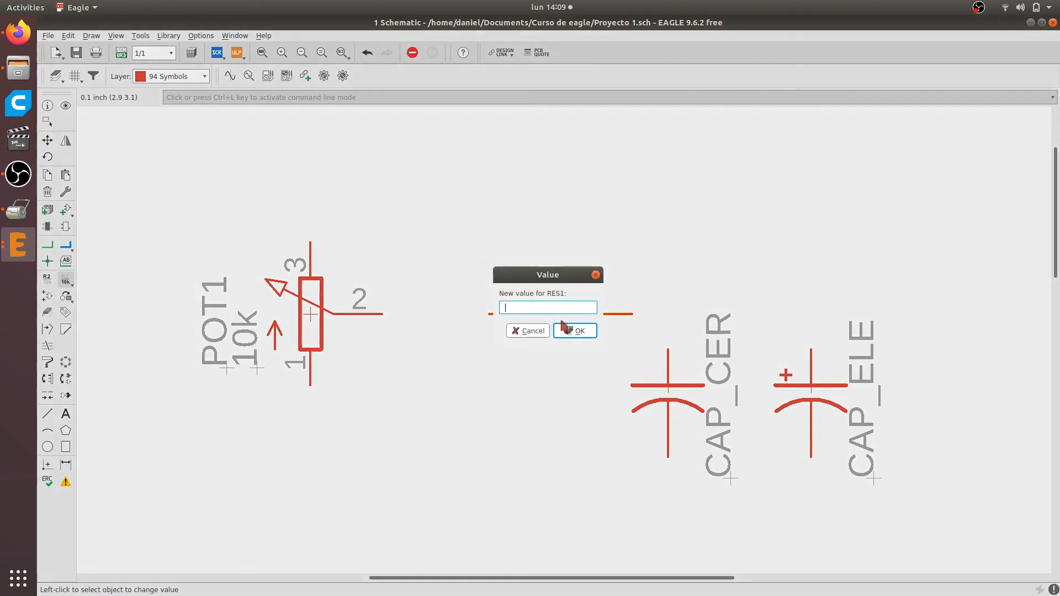
{"action": "type", "text": "10e"}
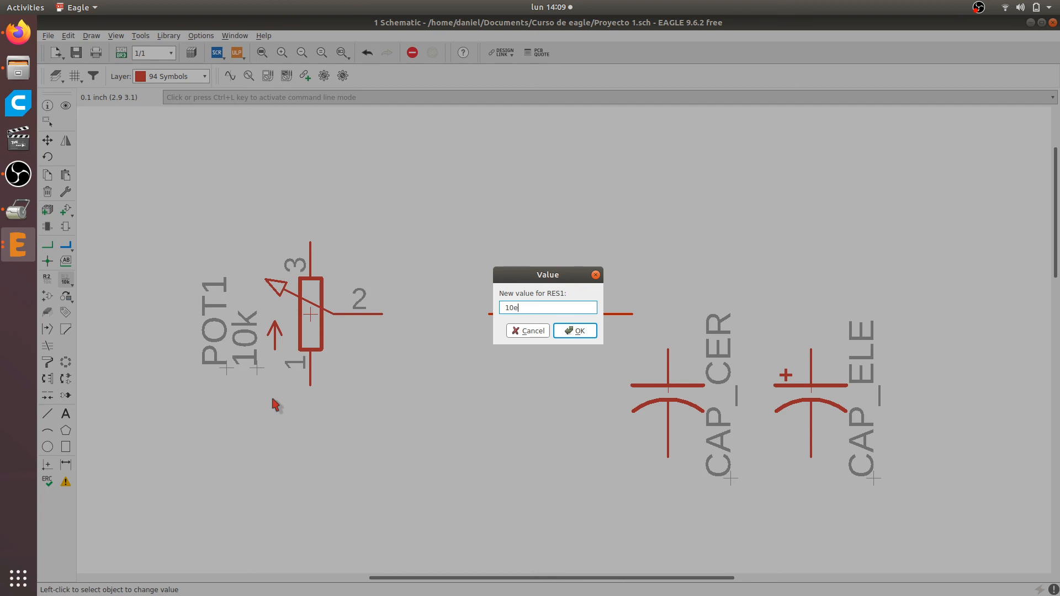
{"action": "key", "text": "Return"}
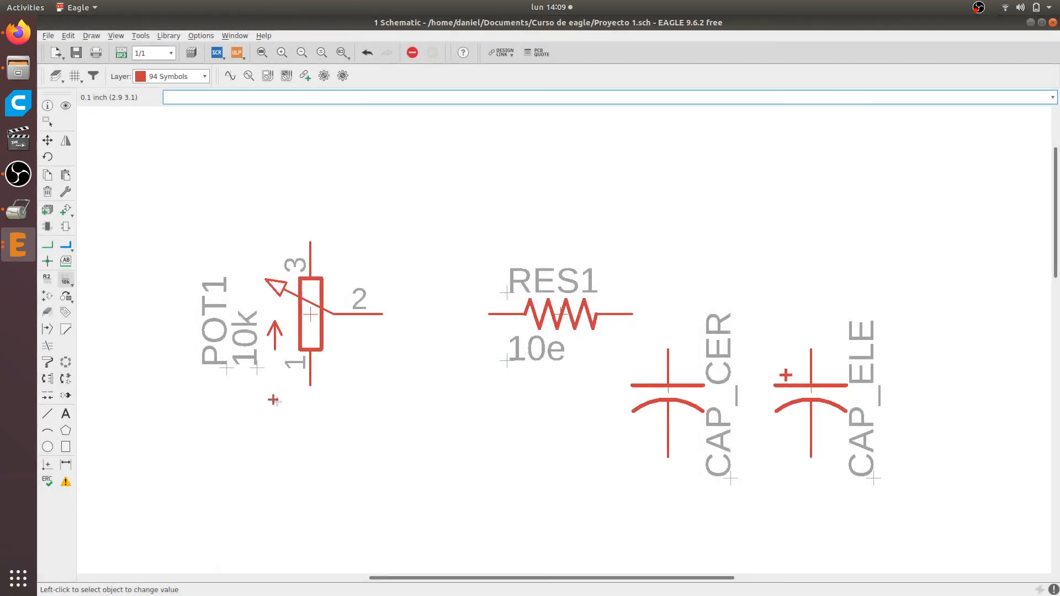
Set the value of the ceramic capacitor CAP_CER to 0.1uF
{"action": "left_click", "coordinate": [668, 386]}
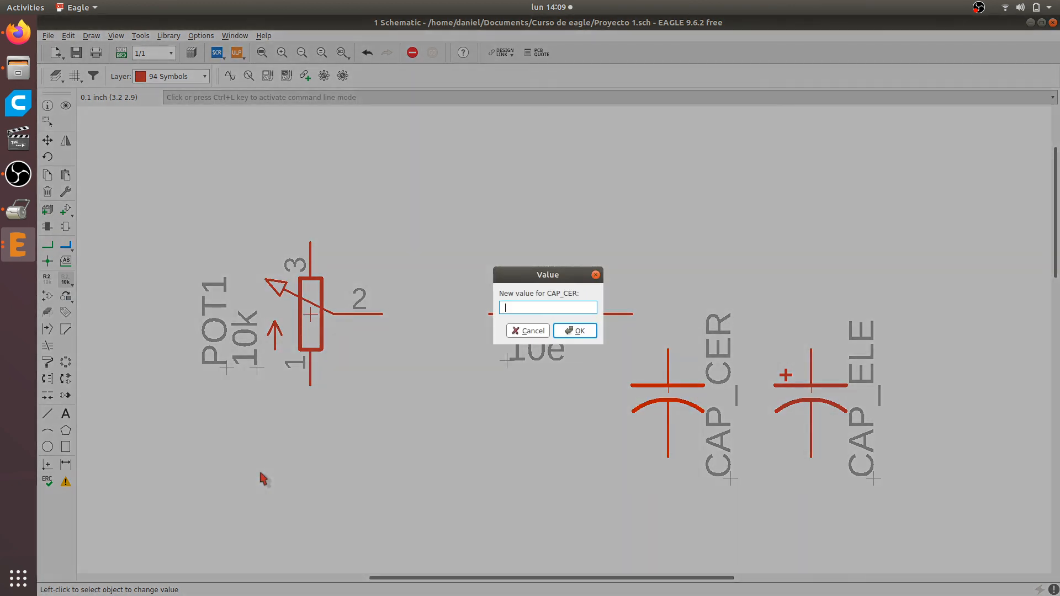
{"action": "type", "text": "0.1uF"}
{"action": "key", "text": "Return"}
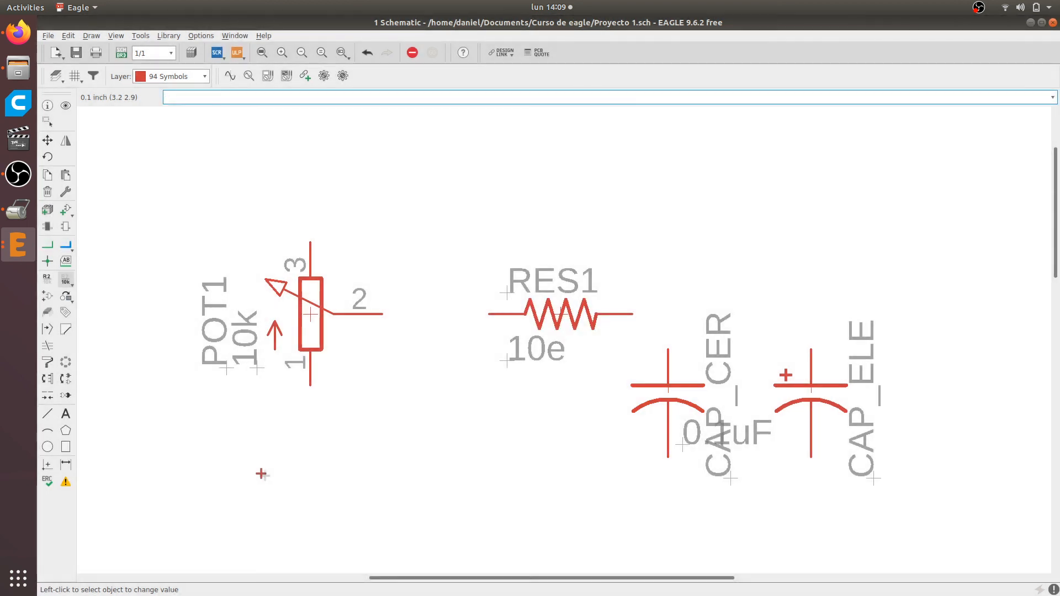
Move the 0.1uF label clear of the CAP_CER name, rotating it vertical and placing it just to the right of the name
{"action": "left_click", "coordinate": [48, 141]}
{"action": "left_click", "coordinate": [682, 445]}
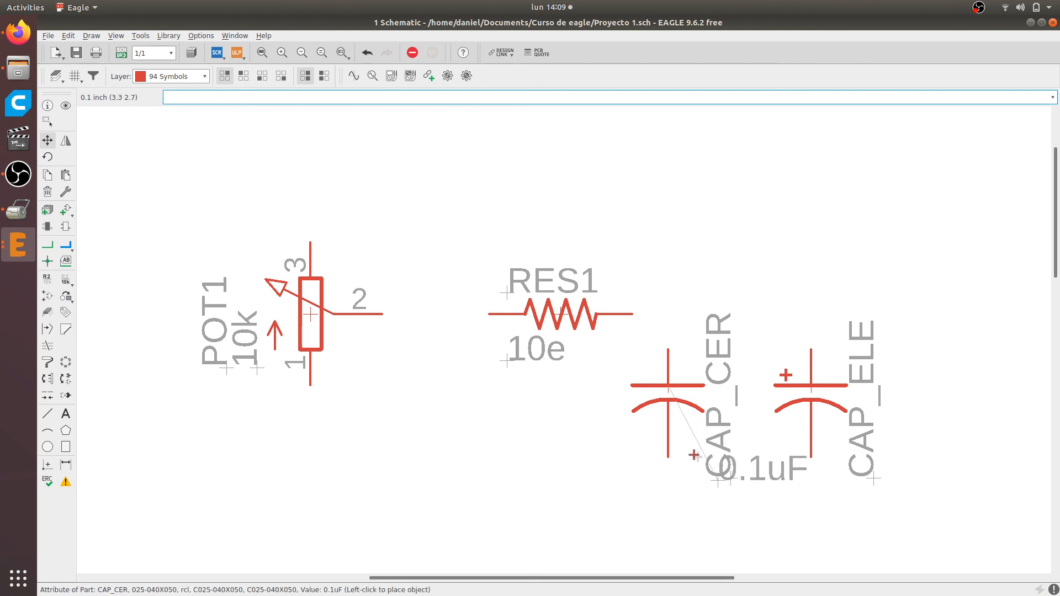
{"action": "scroll", "coordinate": [635, 420], "scroll_direction": "down", "scroll_amount": 1}
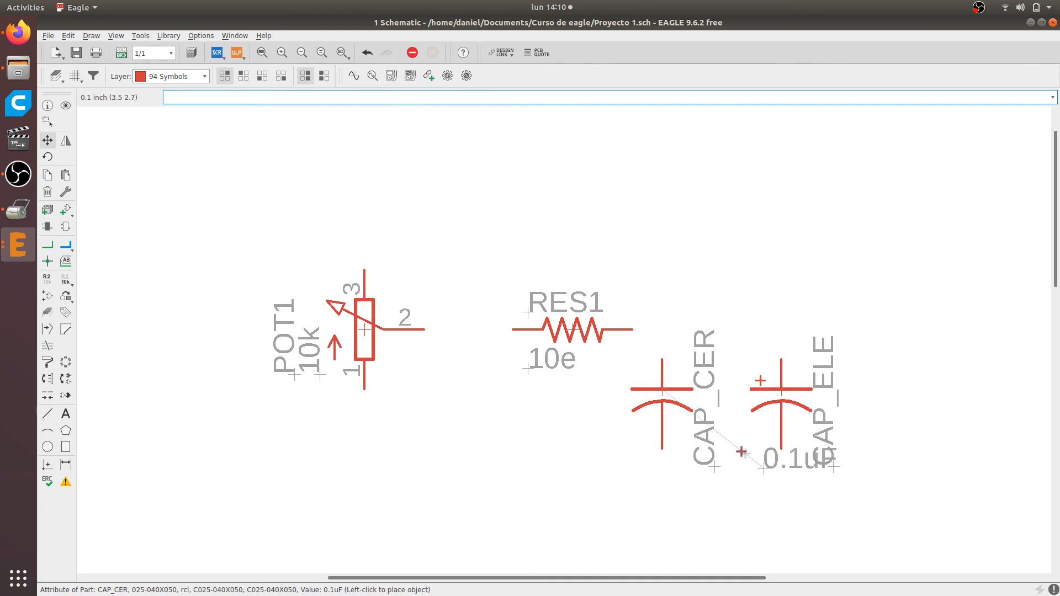
{"action": "right_click", "coordinate": [738, 462]}
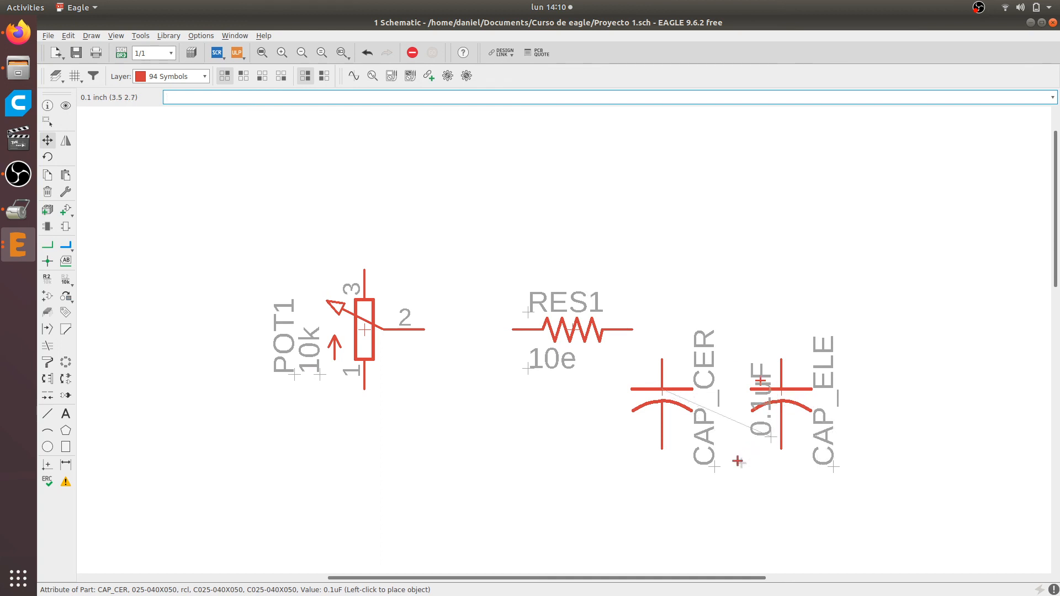
{"action": "left_click", "coordinate": [731, 490]}
Set the value of the electrolytic capacitor CAP_ELE to 1000uF
{"action": "scroll", "coordinate": [828, 431], "scroll_direction": "up", "scroll_amount": 2}
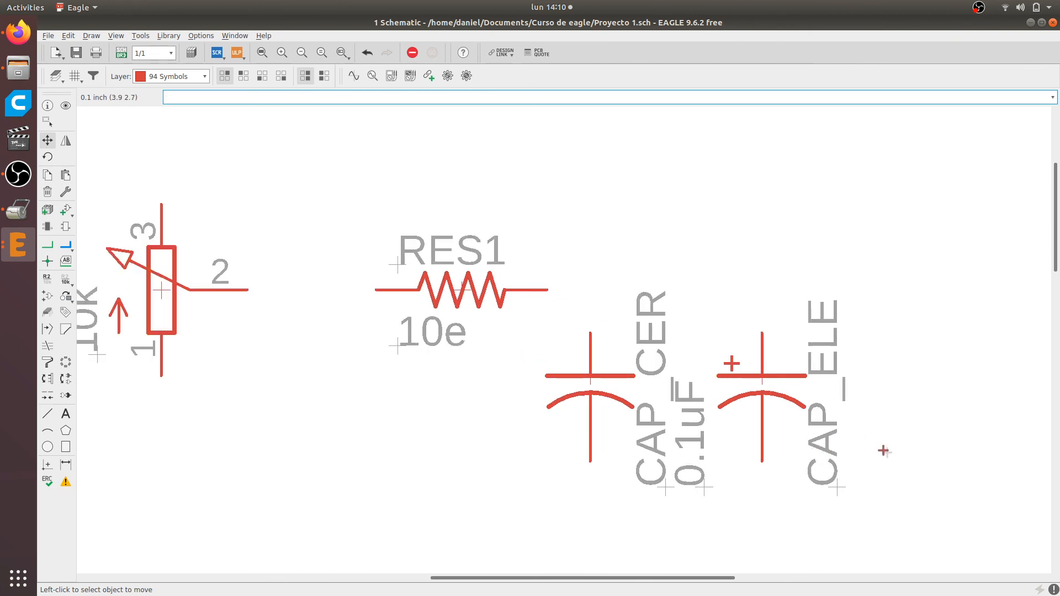
{"action": "scroll", "coordinate": [685, 439], "scroll_direction": "up", "scroll_amount": 3}
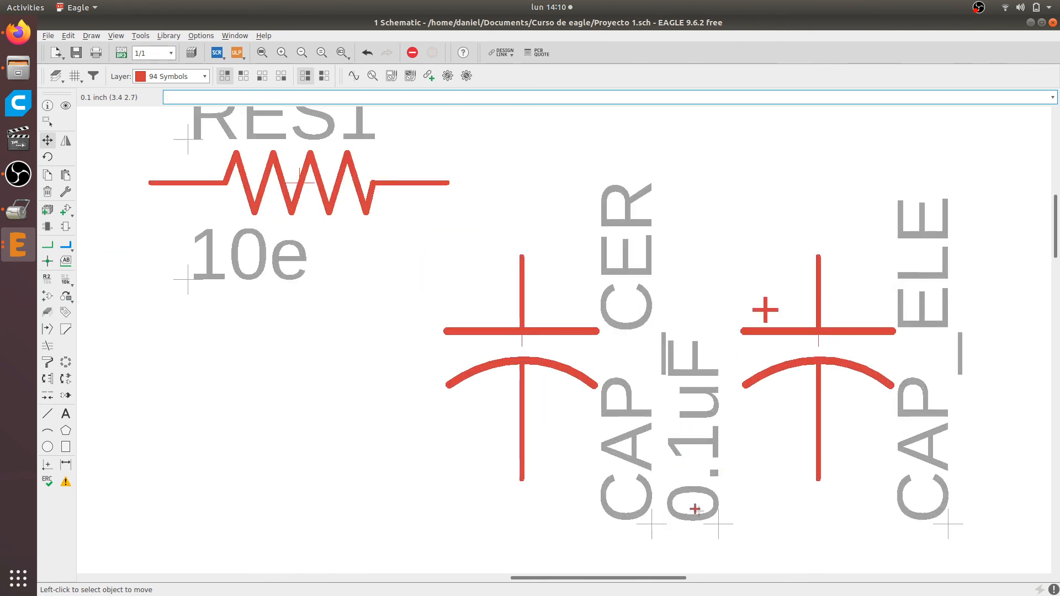
{"action": "left_click", "coordinate": [62, 280]}
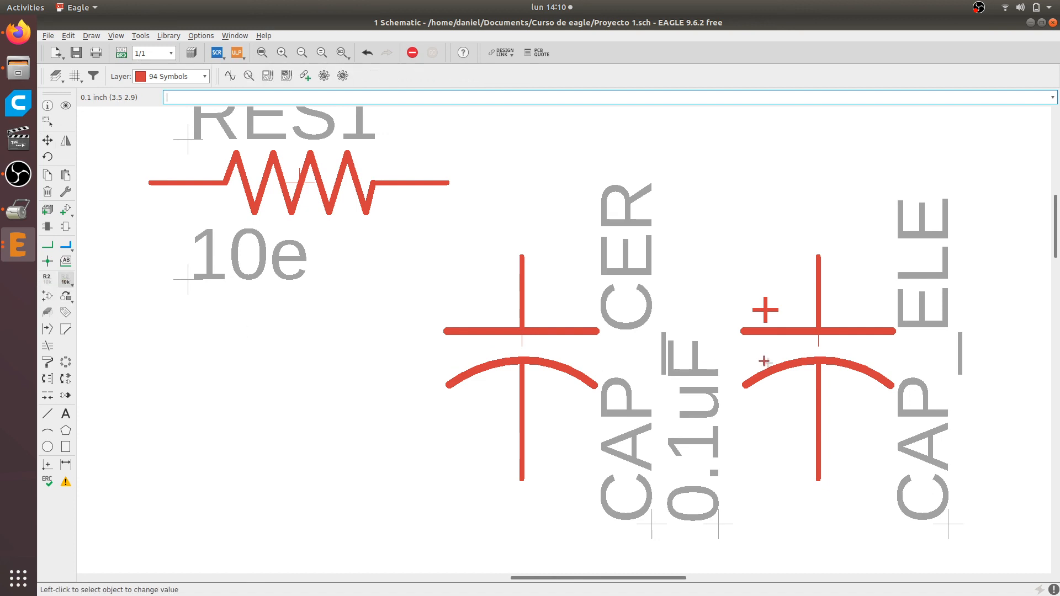
{"action": "left_click", "coordinate": [816, 329]}
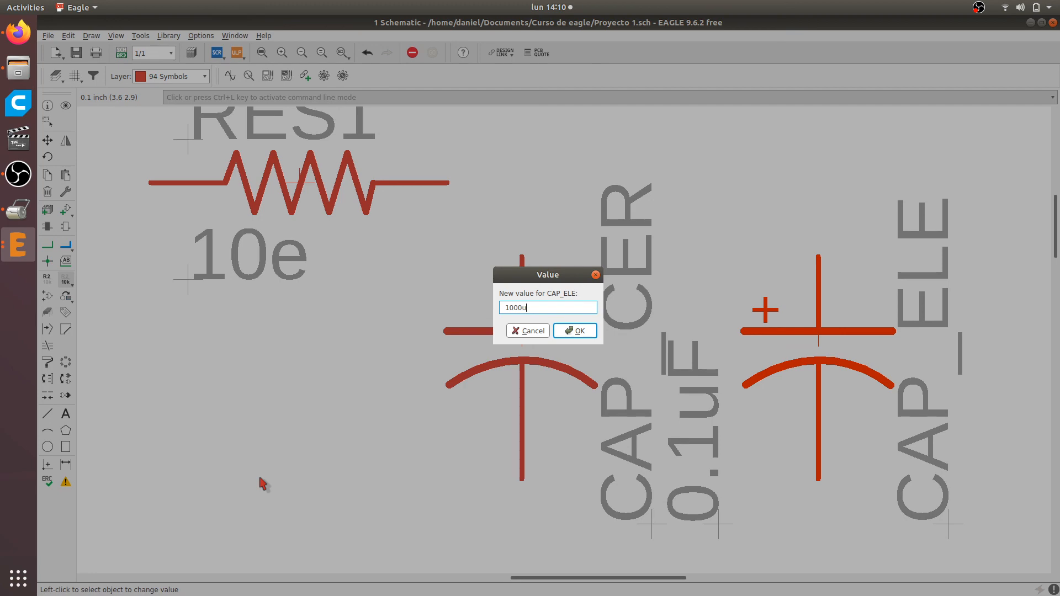
{"action": "left_click", "coordinate": [575, 331]}
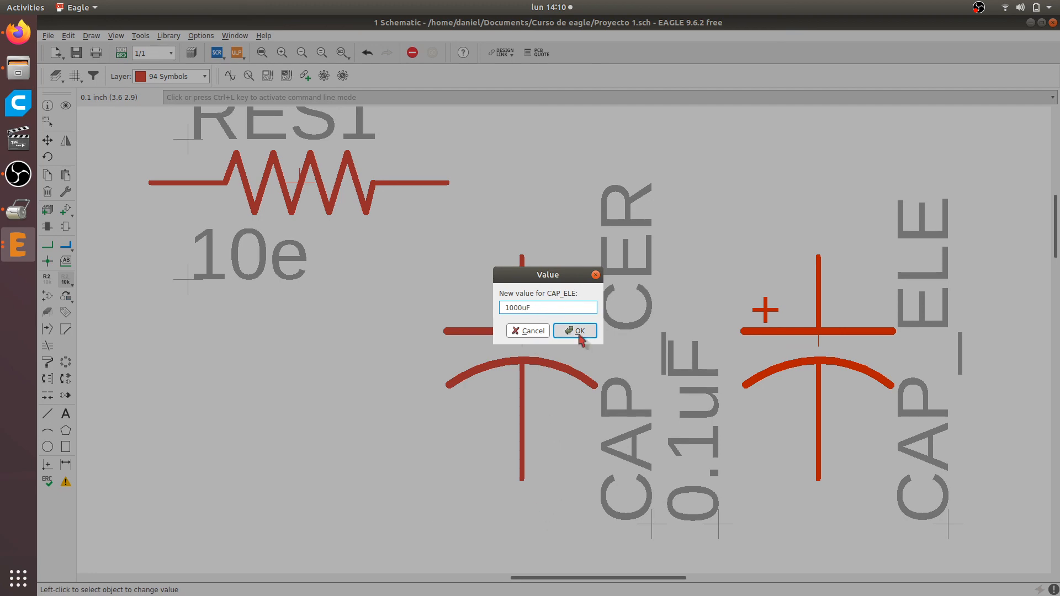
Rotate the 1000uF label vertical and place it just to the right of the CAP_ELE name
{"action": "scroll", "coordinate": [569, 458], "scroll_direction": "down", "scroll_amount": 2}
{"action": "scroll", "coordinate": [894, 387], "scroll_direction": "up", "scroll_amount": 4}
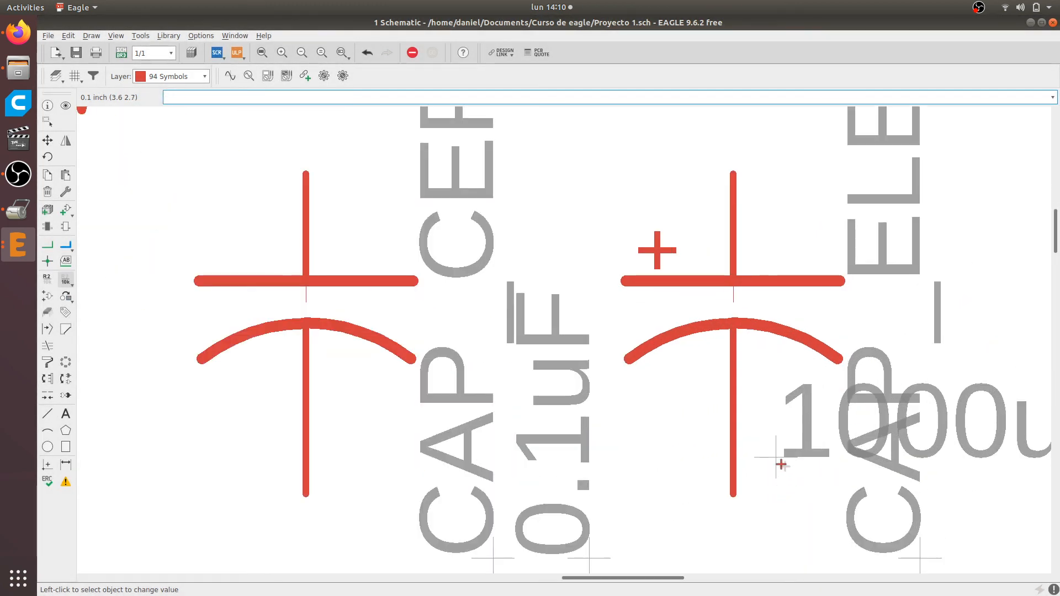
{"action": "left_click", "coordinate": [47, 141]}
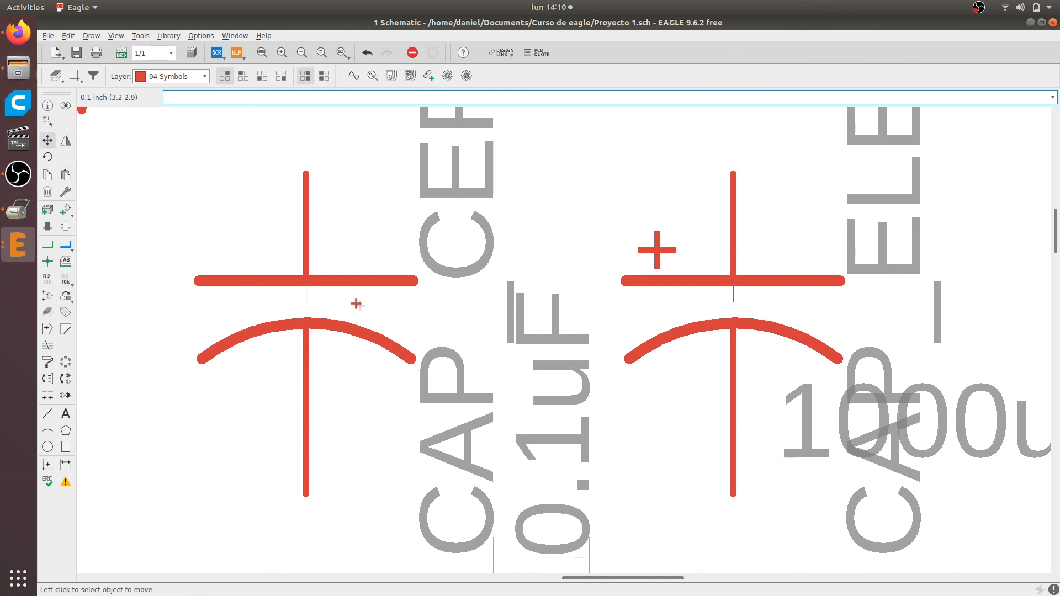
{"action": "left_click", "coordinate": [48, 145]}
{"action": "scroll", "coordinate": [745, 450], "scroll_direction": "down", "scroll_amount": 3}
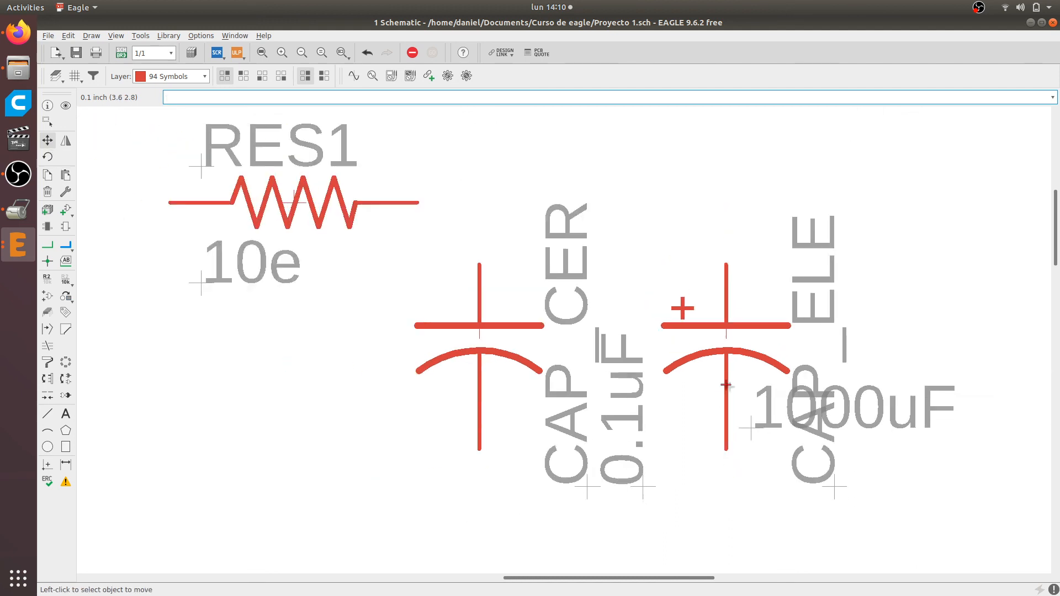
{"action": "scroll", "coordinate": [883, 436], "scroll_direction": "up", "scroll_amount": 2}
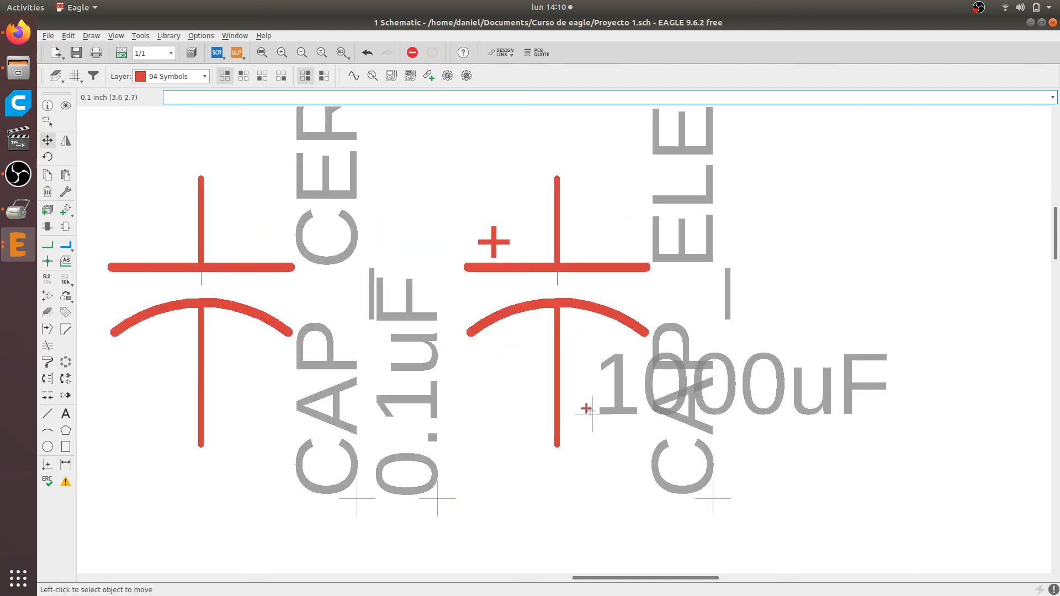
{"action": "left_click", "coordinate": [592, 413]}
{"action": "right_click", "coordinate": [930, 438]}
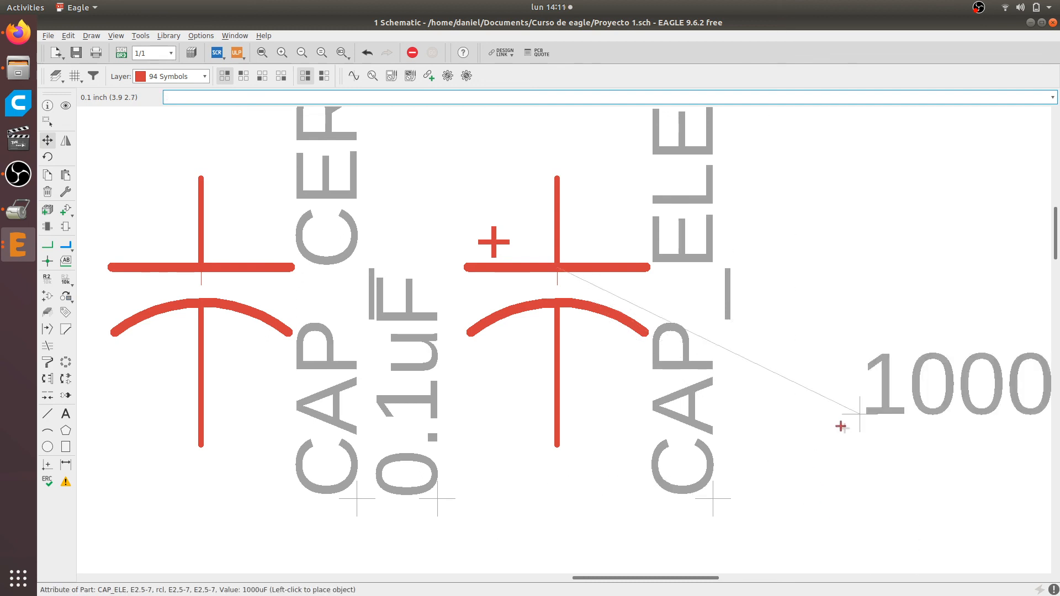
{"action": "left_click", "coordinate": [795, 502]}
{"action": "scroll", "coordinate": [795, 502], "scroll_direction": "down", "scroll_amount": 5}
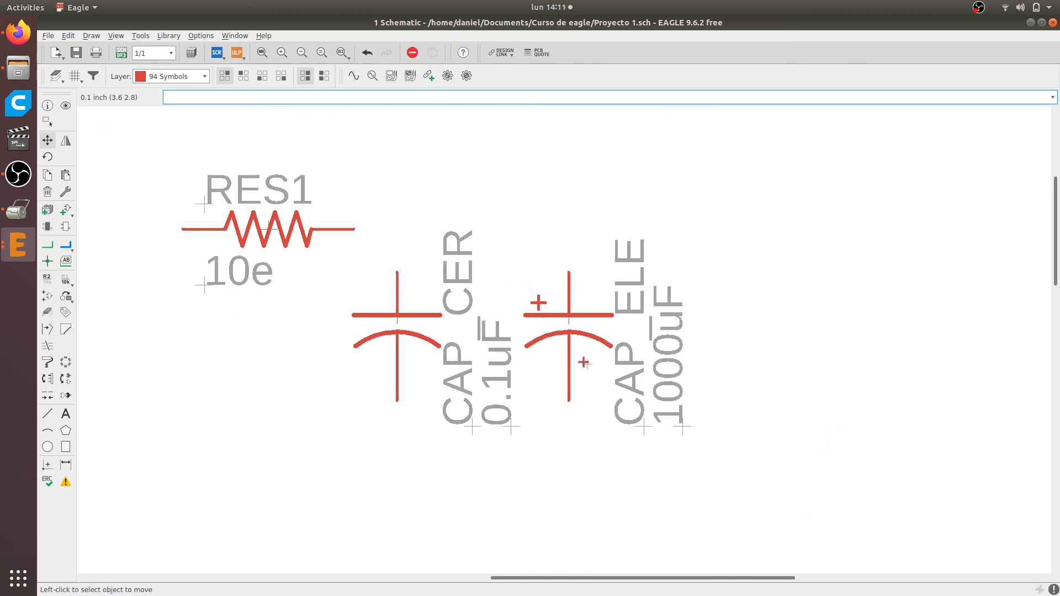
{"action": "scroll", "coordinate": [563, 345], "scroll_direction": "up", "scroll_amount": 3}
{"action": "scroll", "coordinate": [544, 331], "scroll_direction": "down", "scroll_amount": 7}
{"action": "scroll", "coordinate": [436, 304], "scroll_direction": "up", "scroll_amount": 5}
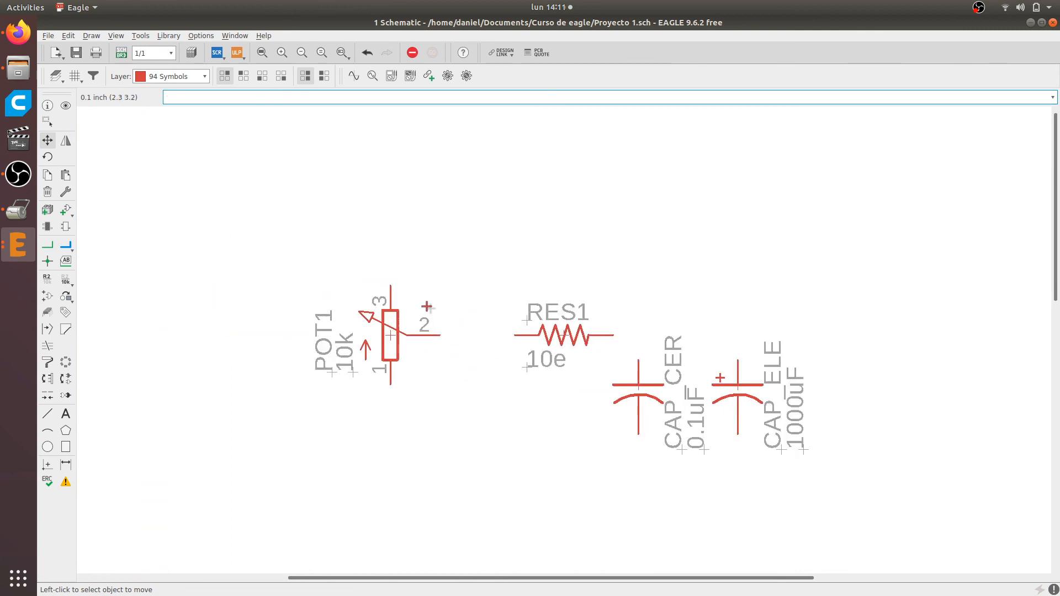
{"action": "scroll", "coordinate": [427, 307], "scroll_direction": "down", "scroll_amount": 2}
{"action": "scroll", "coordinate": [427, 307], "scroll_direction": "up", "scroll_amount": 4}
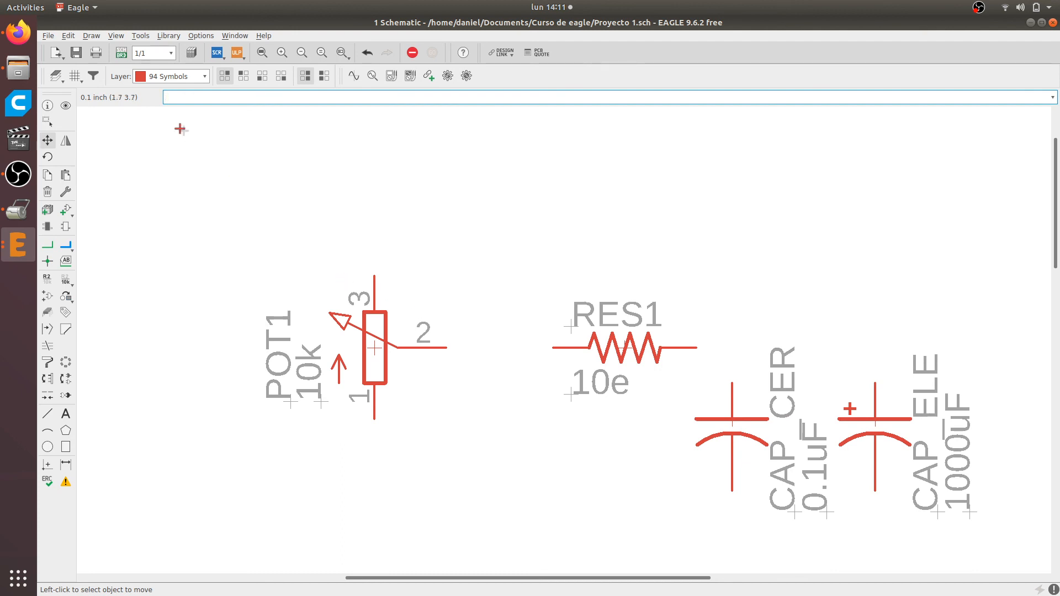
Run the add command and clear the previous potentiometer search so that all libraries are listed
{"action": "type", "text": "A"}
{"action": "key", "text": "BackSpace"}
{"action": "type", "text": "add"}
{"action": "key", "text": "Return"}
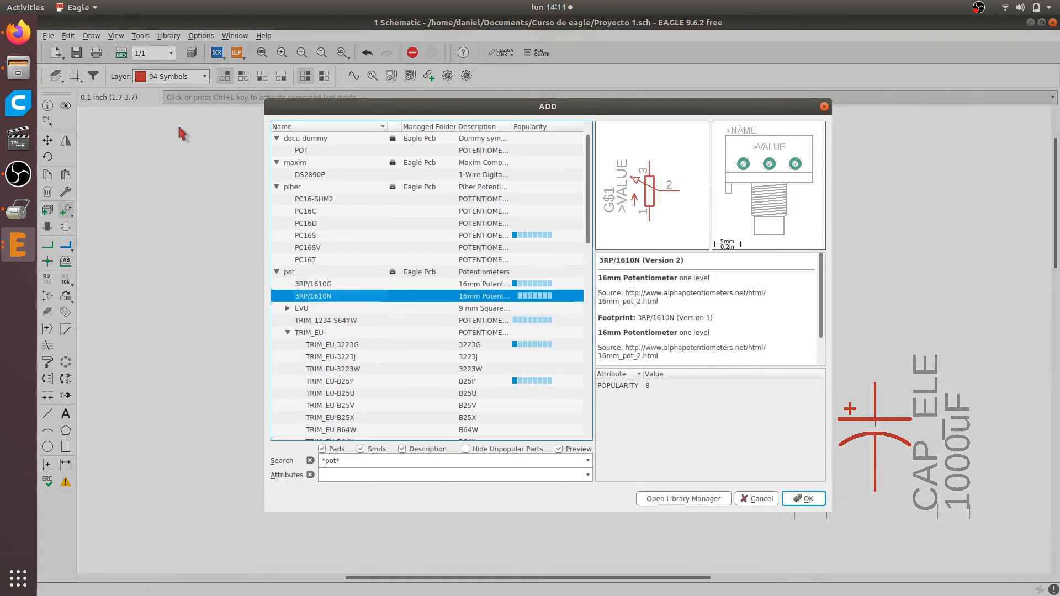
{"action": "key", "text": "ctrl+a"}
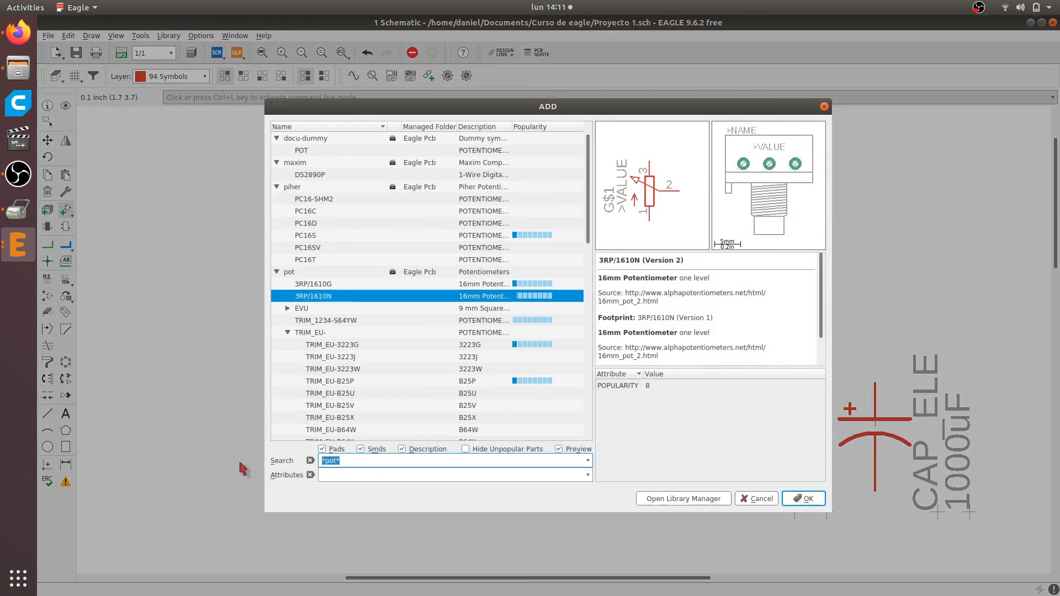
{"action": "key", "text": "BackSpace"}
{"action": "key", "text": "Return"}
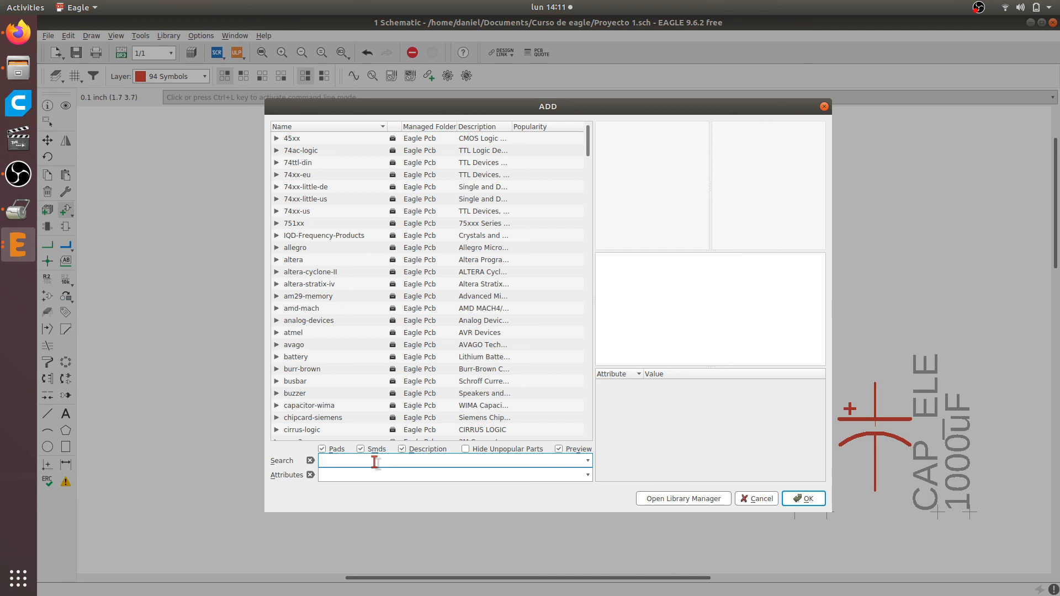
Check the amplifier chip on the Circuit Basics page in Firefox and search the EAGLE libraries for *lm386*
{"action": "type", "text": "**"}
{"action": "left_click", "coordinate": [18, 32]}
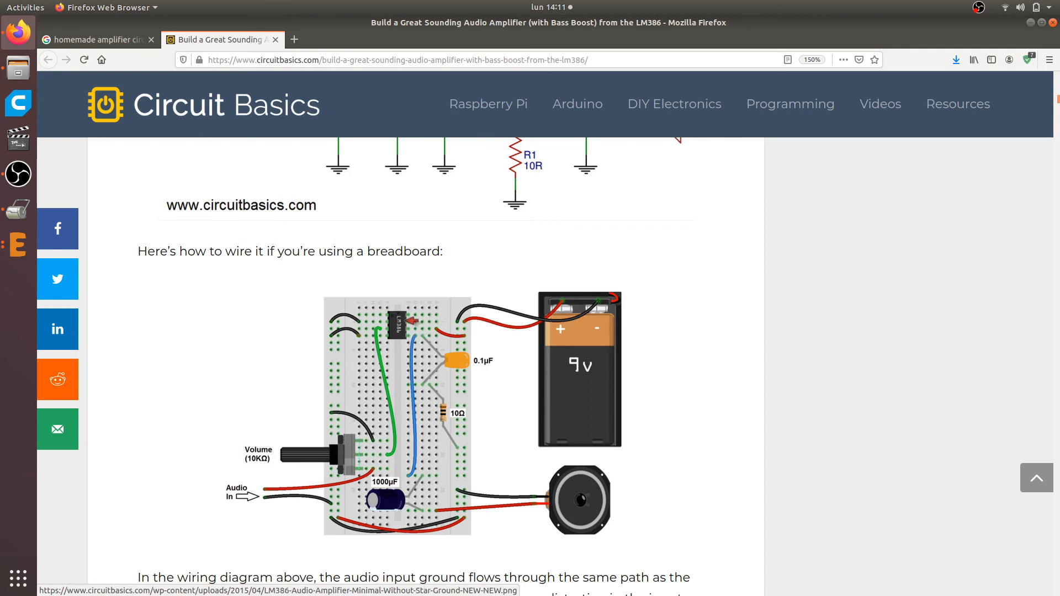
{"action": "left_click", "coordinate": [26, 40]}
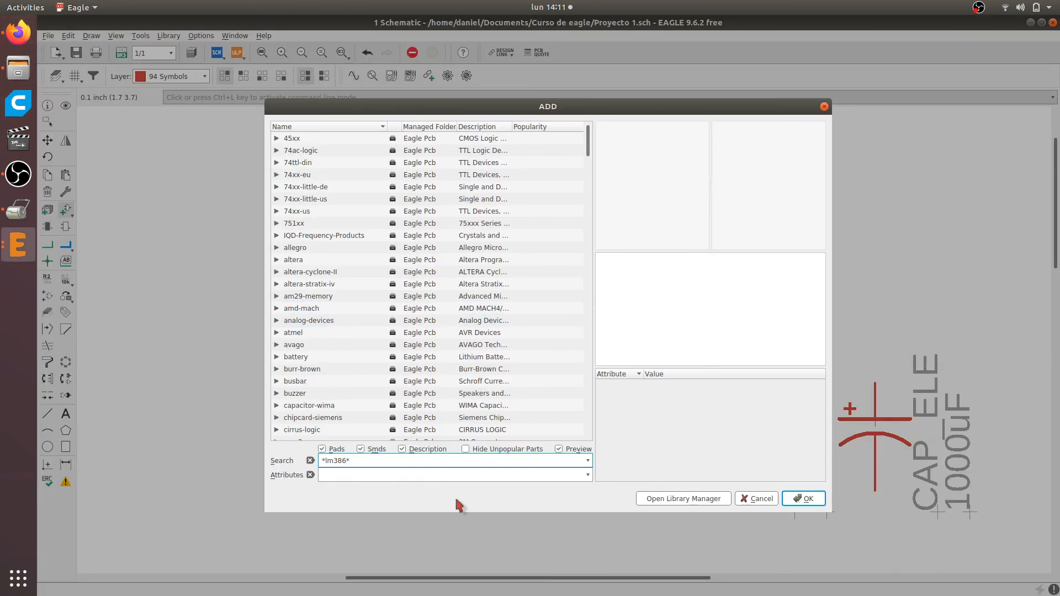
{"action": "key", "text": "Return"}
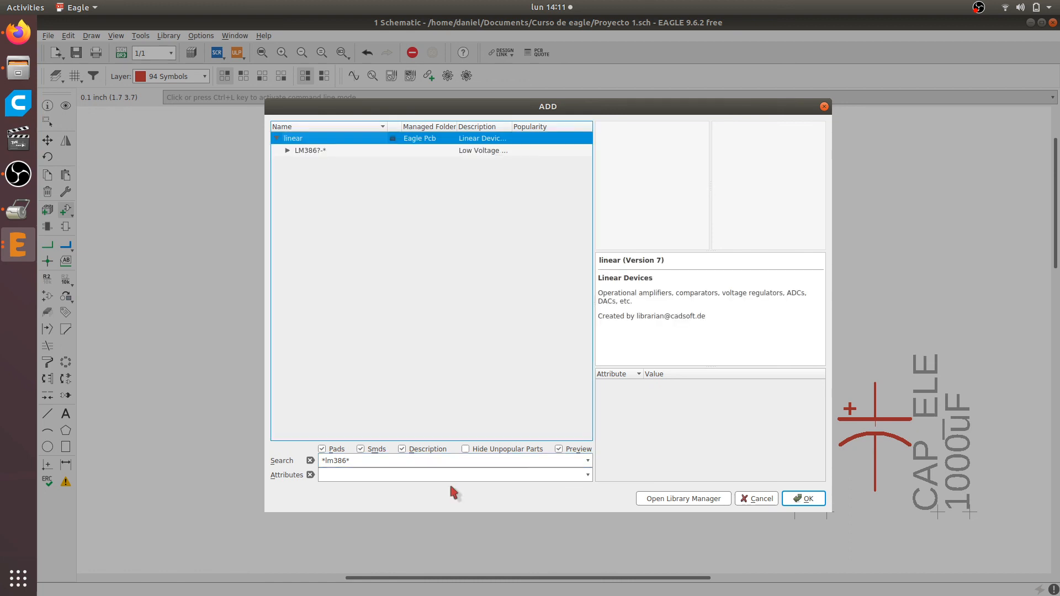
Expand the LM386 device in the linear library and compare the packages of its variants, ending on LM386N-1
{"action": "left_click", "coordinate": [289, 154]}
{"action": "left_click", "coordinate": [328, 165]}
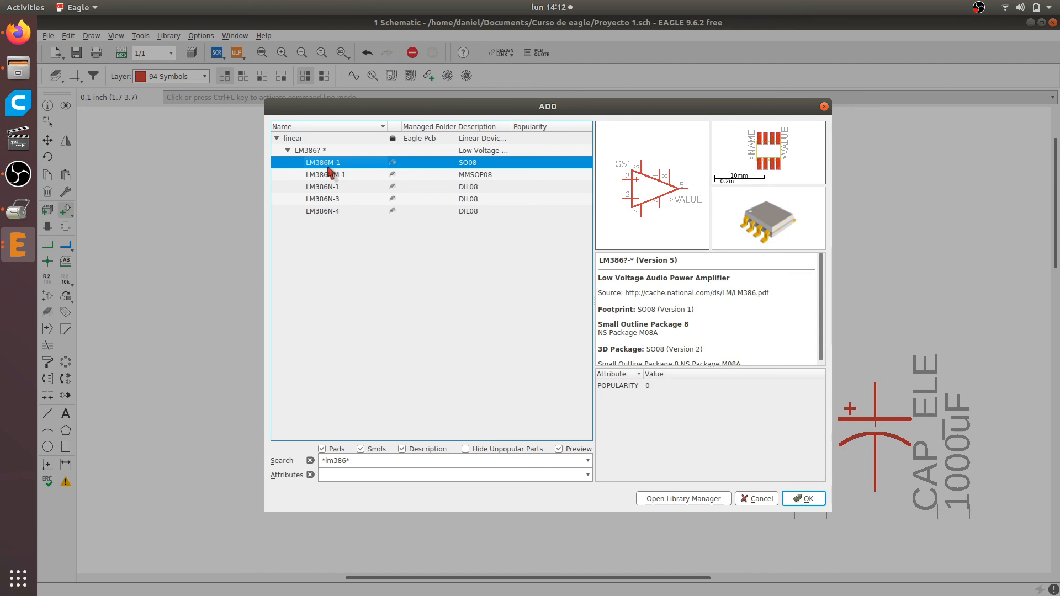
{"action": "key", "text": "Down"}
{"action": "key", "text": "Down"}
{"action": "key", "text": "Down"}
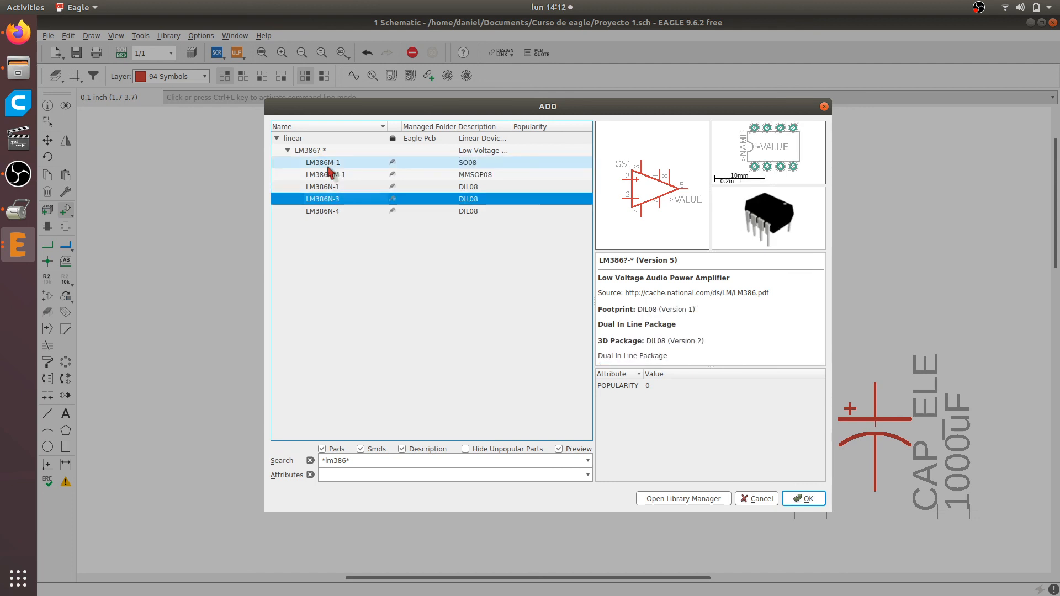
{"action": "key", "text": "Down"}
{"action": "key", "text": "Up"}
{"action": "key", "text": "Up"}
{"action": "key", "text": "Down"}
{"action": "key", "text": "Down"}
{"action": "key", "text": "Up"}
{"action": "key", "text": "Up"}
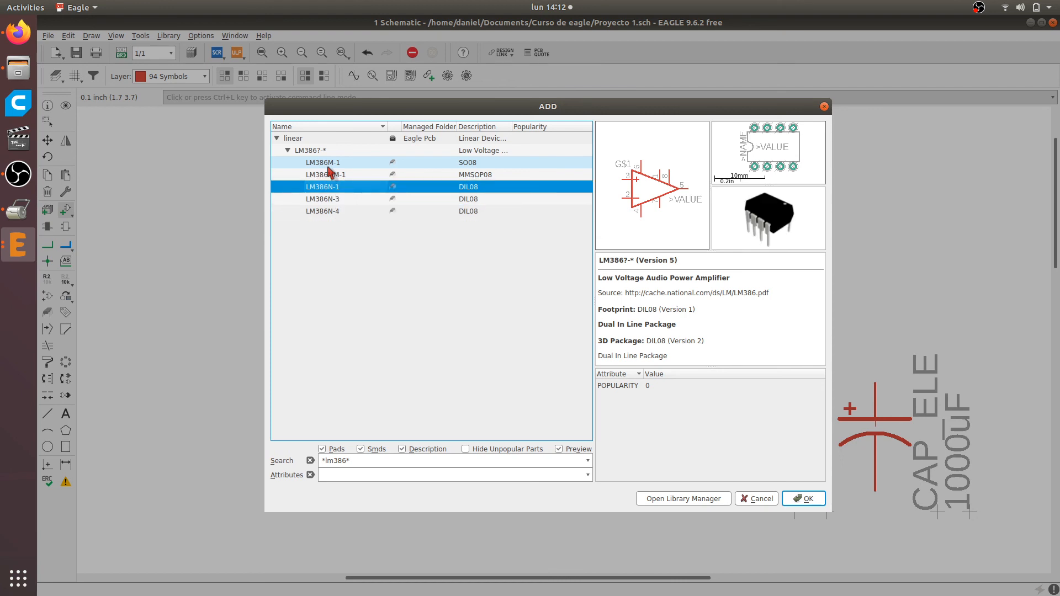
{"action": "key", "text": "Up"}
{"action": "key", "text": "Down"}
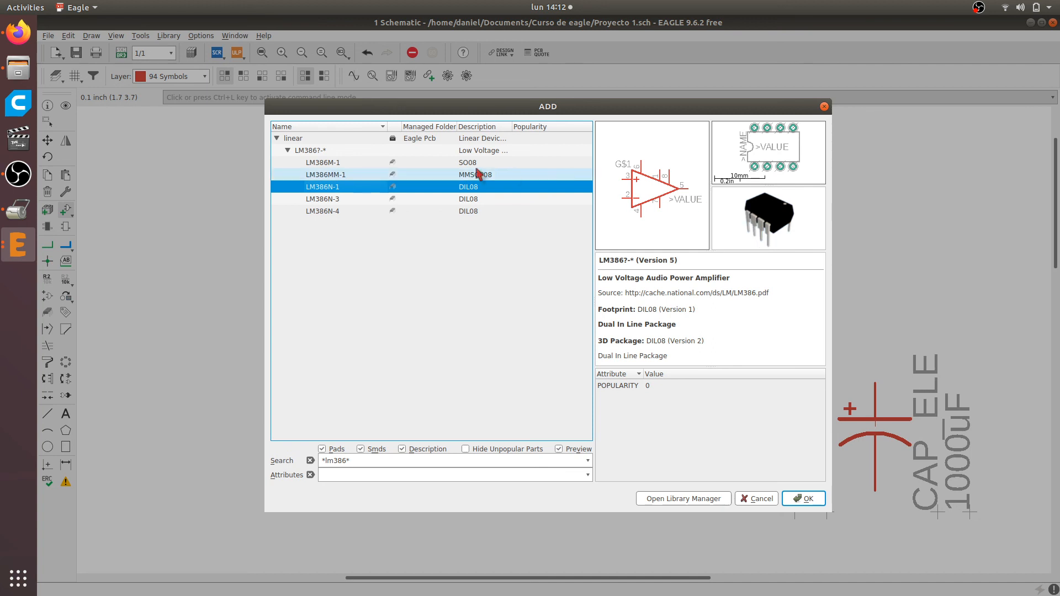
{"action": "left_click", "coordinate": [362, 161]}
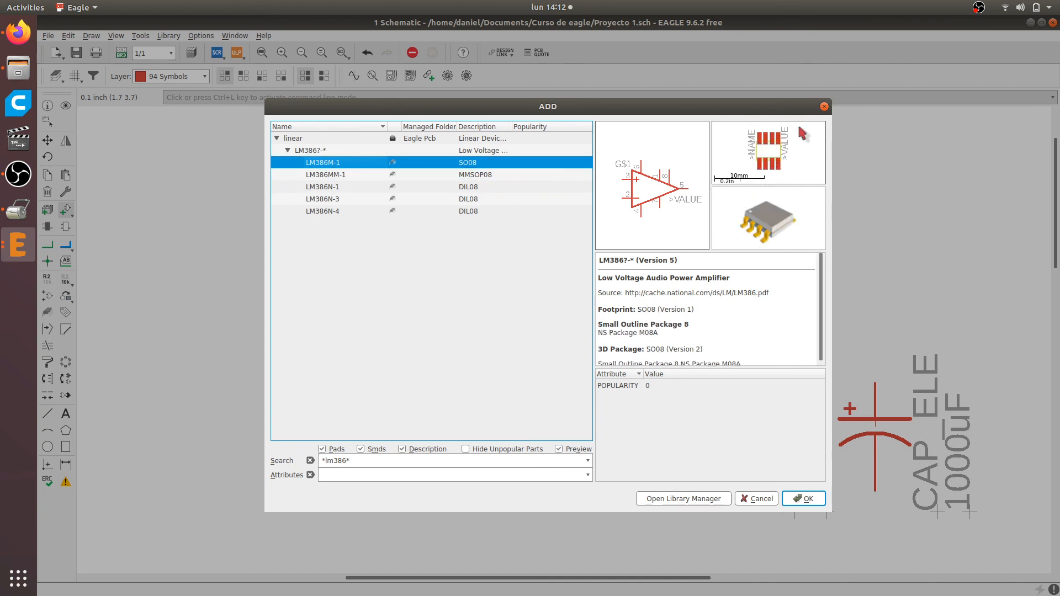
{"action": "left_click", "coordinate": [339, 188]}
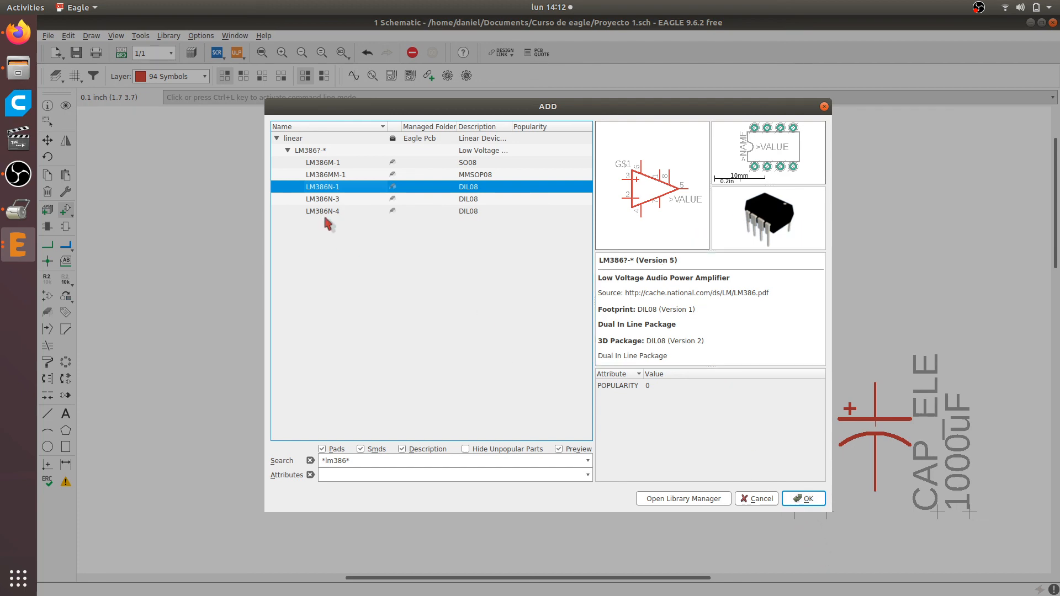
Place one LM386N-1 amplifier above the resistor RES1 and end the add command
{"action": "double_click", "coordinate": [330, 188]}
{"action": "scroll", "coordinate": [520, 326], "scroll_direction": "down", "scroll_amount": 3}
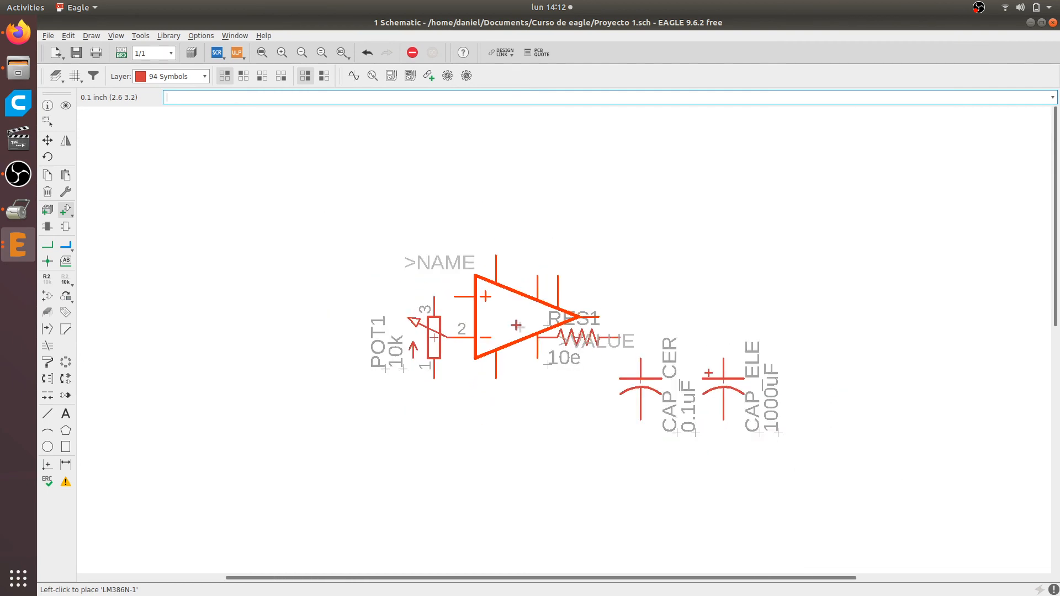
{"action": "scroll", "coordinate": [516, 325], "scroll_direction": "down", "scroll_amount": 3}
{"action": "scroll", "coordinate": [517, 326], "scroll_direction": "up", "scroll_amount": 4}
{"action": "left_click", "coordinate": [637, 331]}
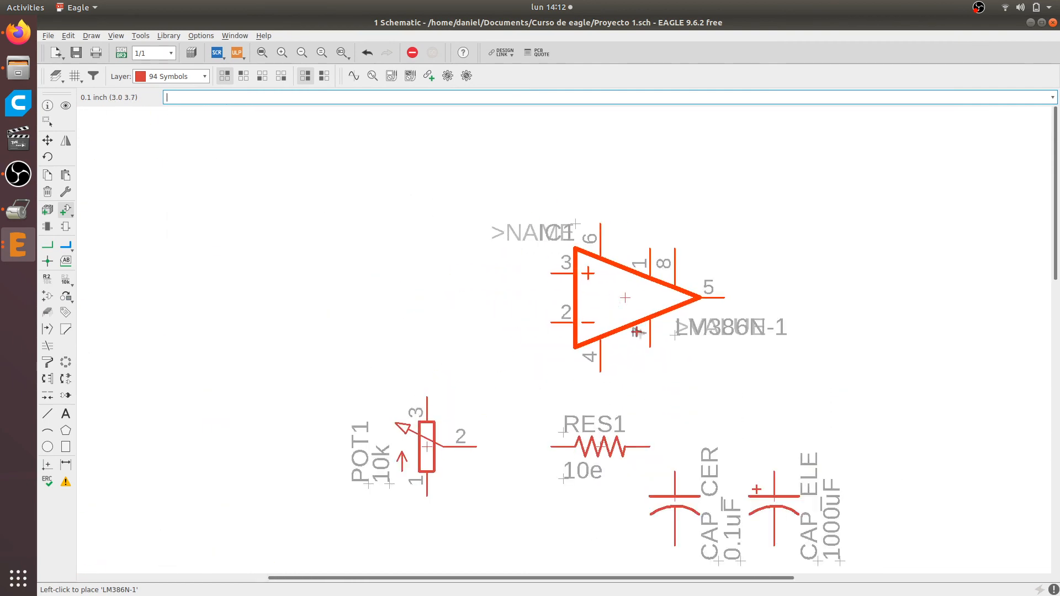
{"action": "key", "text": "Escape"}
{"action": "key", "text": "Escape"}
{"action": "scroll", "coordinate": [546, 428], "scroll_direction": "down", "scroll_amount": 1}
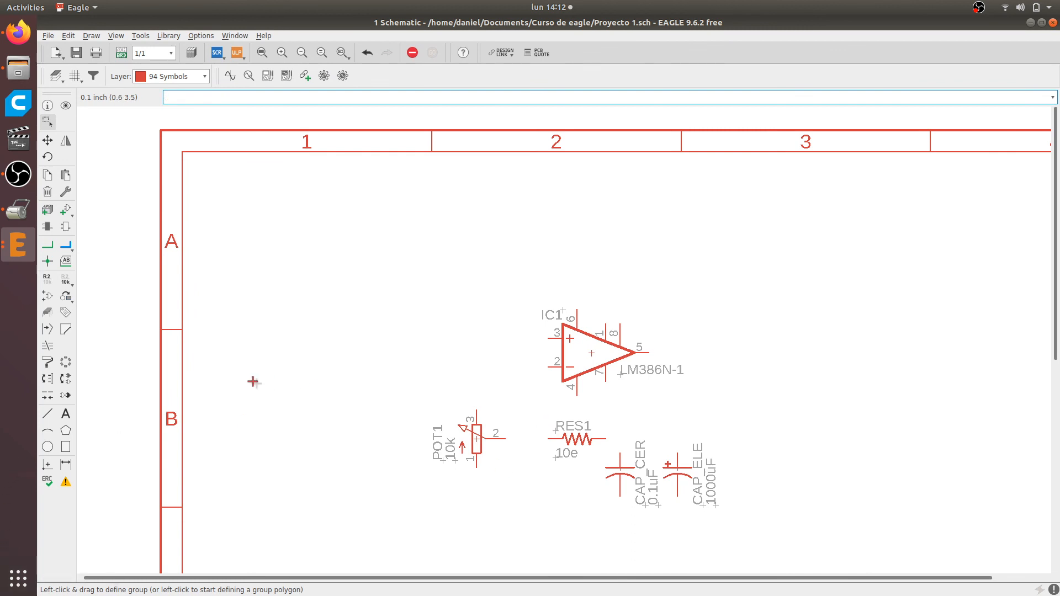
Examine the breadboard wiring diagram on the Circuit Basics page for the external connections, returning to the schematic
{"action": "key", "text": "alt+Tab"}
{"action": "scroll", "coordinate": [484, 394], "scroll_direction": "up", "scroll_amount": 1}
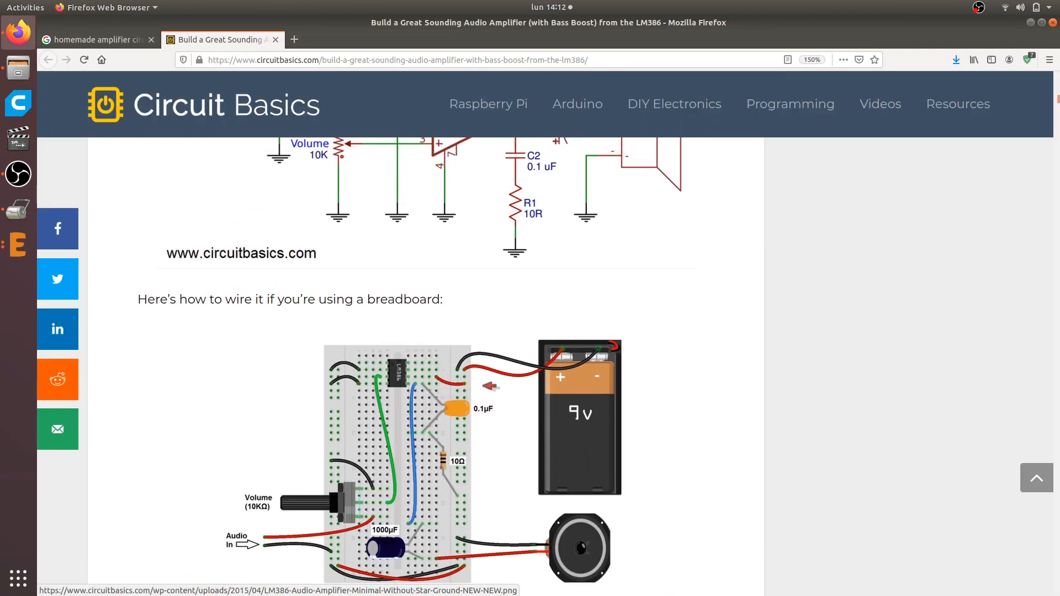
{"action": "scroll", "coordinate": [489, 359], "scroll_direction": "down", "scroll_amount": 2}
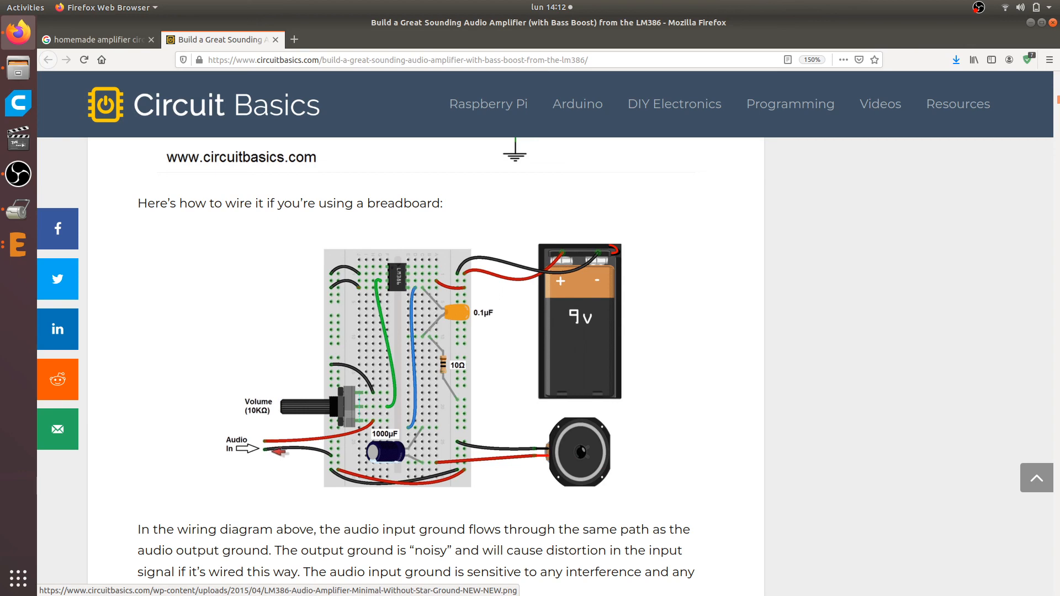
{"action": "key", "text": "alt+Tab"}
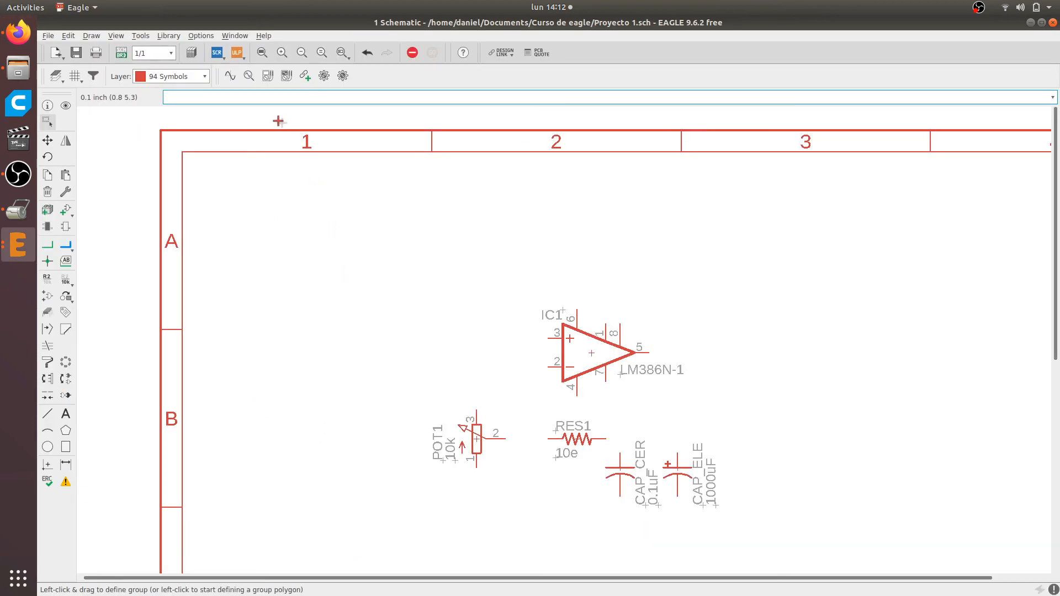
Run the add command again and clear the *lm386* search so that all libraries are listed
{"action": "type", "text": "a"}
{"action": "key", "text": "Return"}
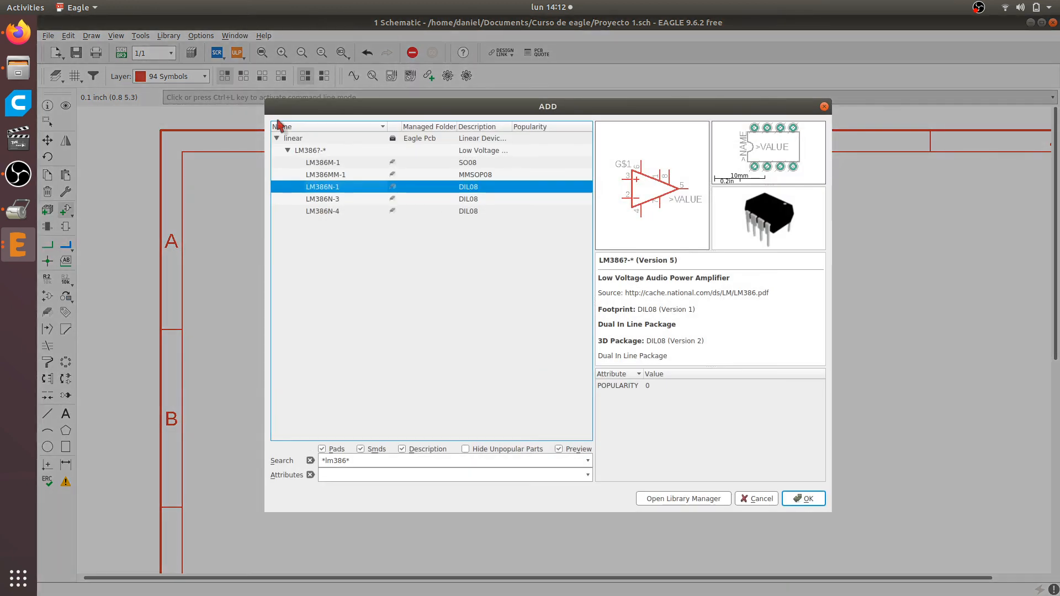
{"action": "left_click", "coordinate": [351, 462]}
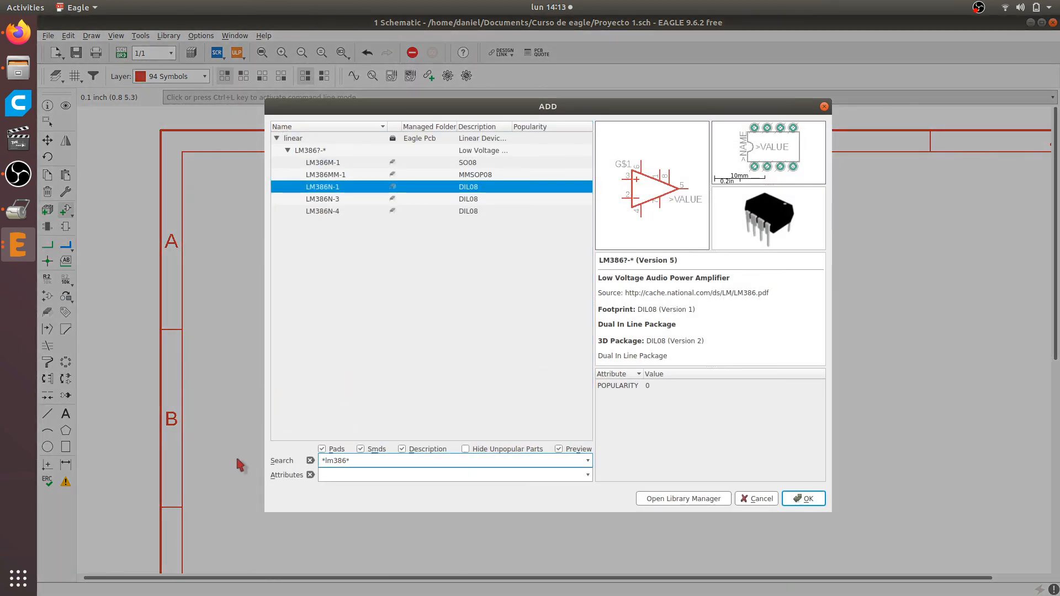
{"action": "key", "text": "BackSpace"}
{"action": "key", "text": "BackSpace"}
{"action": "key", "text": "BackSpace"}
{"action": "key", "text": "BackSpace"}
{"action": "key", "text": "BackSpace"}
{"action": "key", "text": "BackSpace"}
{"action": "key", "text": "BackSpace"}
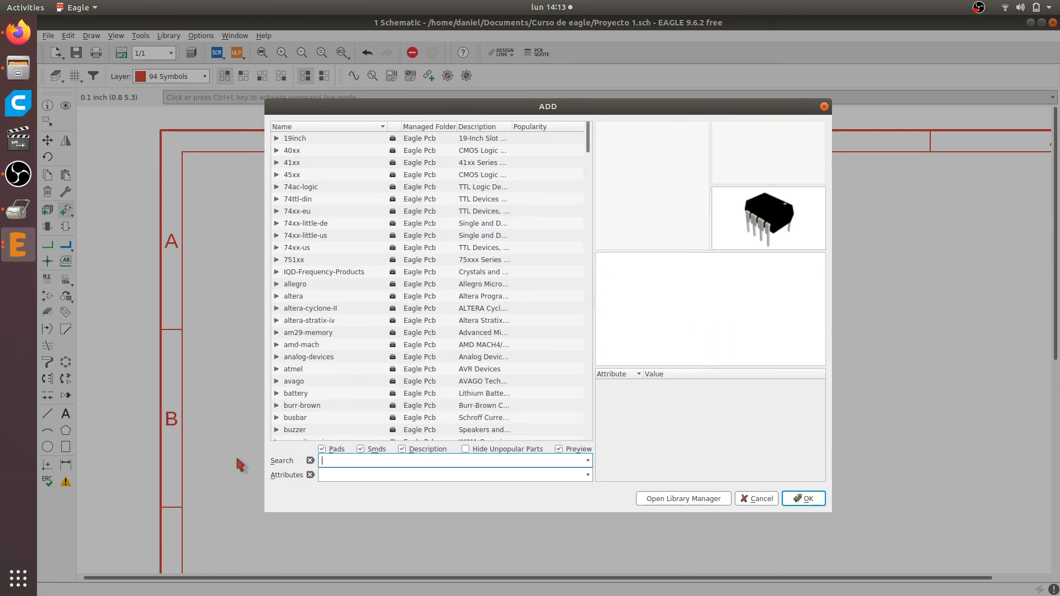
Find the pinhead library, expand its PINHD-1X2 device and select the straight PINHD-1X2 header
{"action": "left_click", "coordinate": [306, 188]}
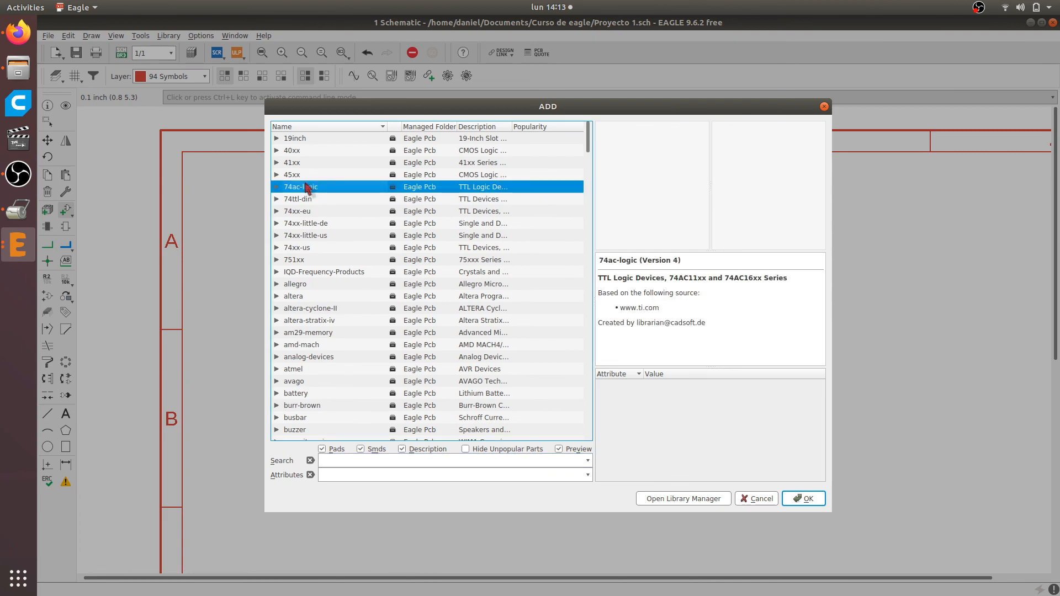
{"action": "key", "text": "p"}
{"action": "scroll", "coordinate": [299, 204], "scroll_direction": "down", "scroll_amount": 2}
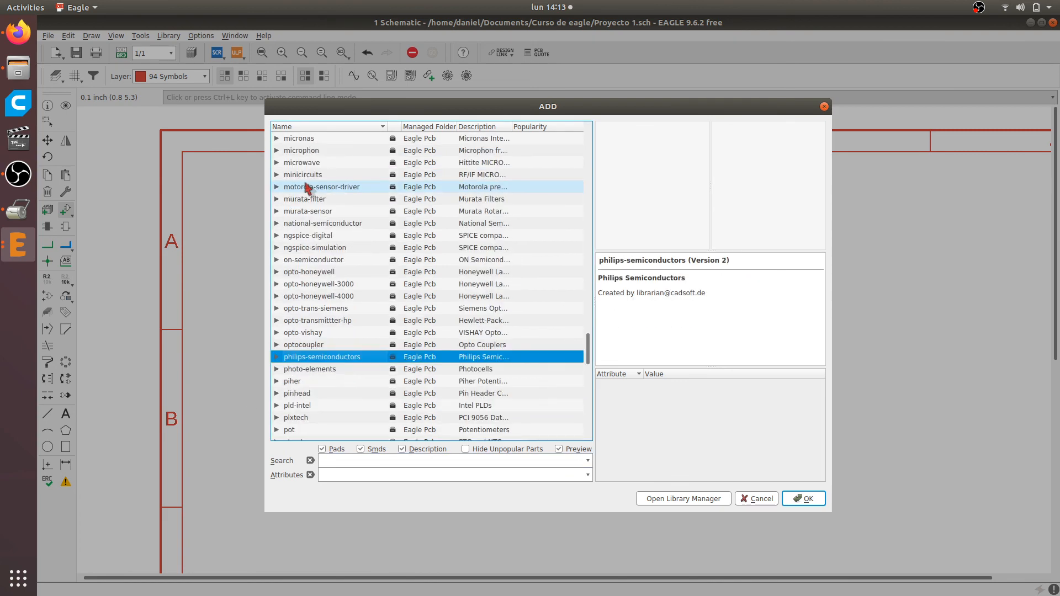
{"action": "scroll", "coordinate": [308, 370], "scroll_direction": "down", "scroll_amount": 1}
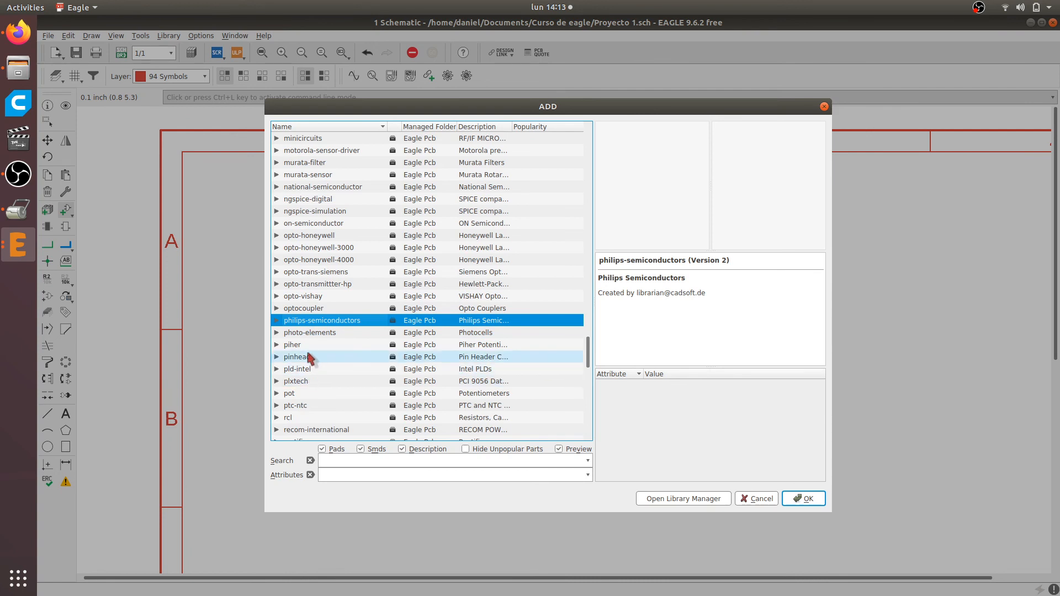
{"action": "left_click", "coordinate": [307, 357]}
{"action": "left_click", "coordinate": [278, 357]}
{"action": "left_click", "coordinate": [287, 162]}
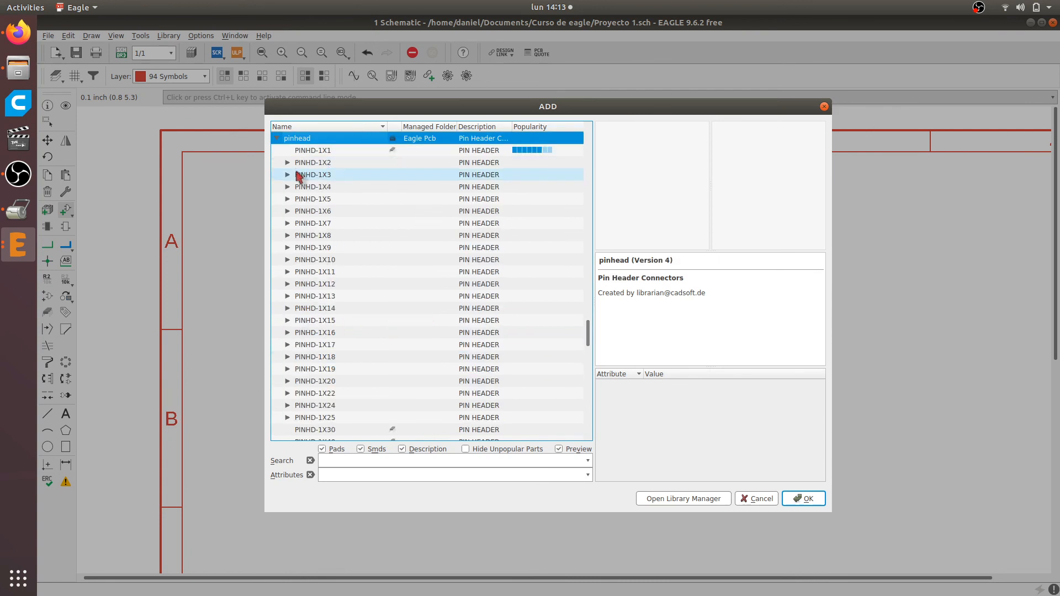
{"action": "left_click", "coordinate": [301, 164]}
{"action": "left_click", "coordinate": [324, 175]}
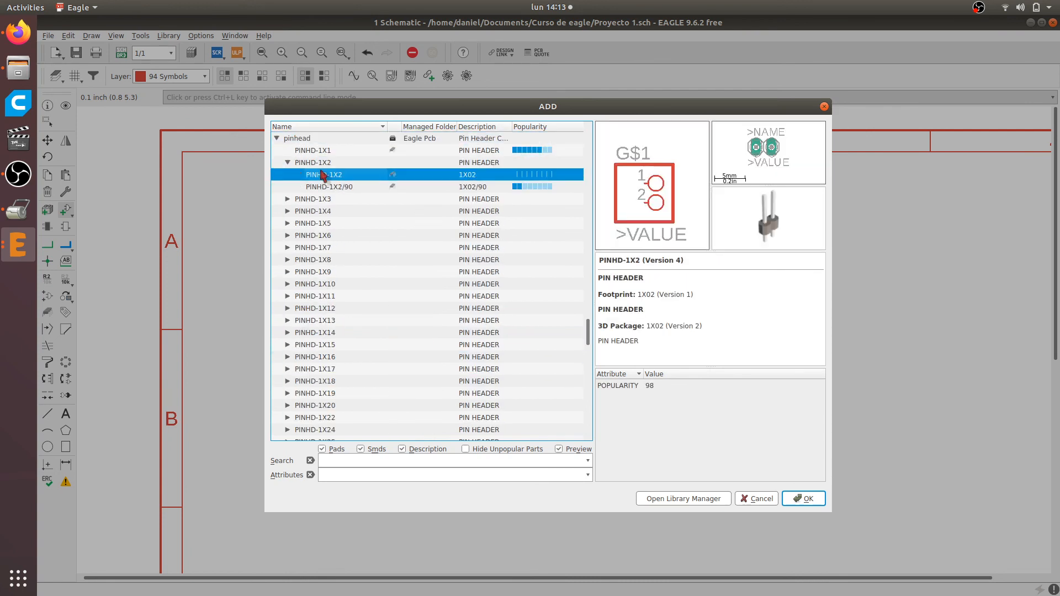
Preview larger single-row pin headers such as PINHD-1X6 and the PINHD-1X15 variants
{"action": "scroll", "coordinate": [343, 281], "scroll_direction": "up", "scroll_amount": 3}
{"action": "scroll", "coordinate": [332, 243], "scroll_direction": "down", "scroll_amount": 3}
{"action": "left_click", "coordinate": [326, 236]}
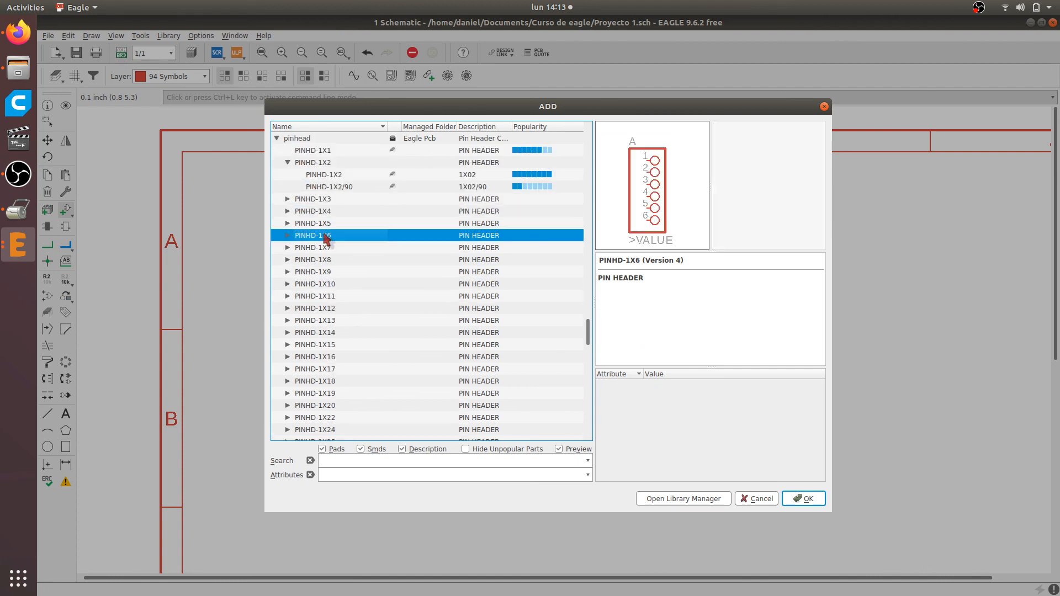
{"action": "key", "text": "Down"}
{"action": "key", "text": "Down"}
{"action": "key", "text": "Down"}
{"action": "key", "text": "Down"}
{"action": "key", "text": "Down"}
{"action": "key", "text": "Down"}
{"action": "key", "text": "Down"}
{"action": "key", "text": "Down"}
{"action": "key", "text": "Down"}
{"action": "key", "text": "Right"}
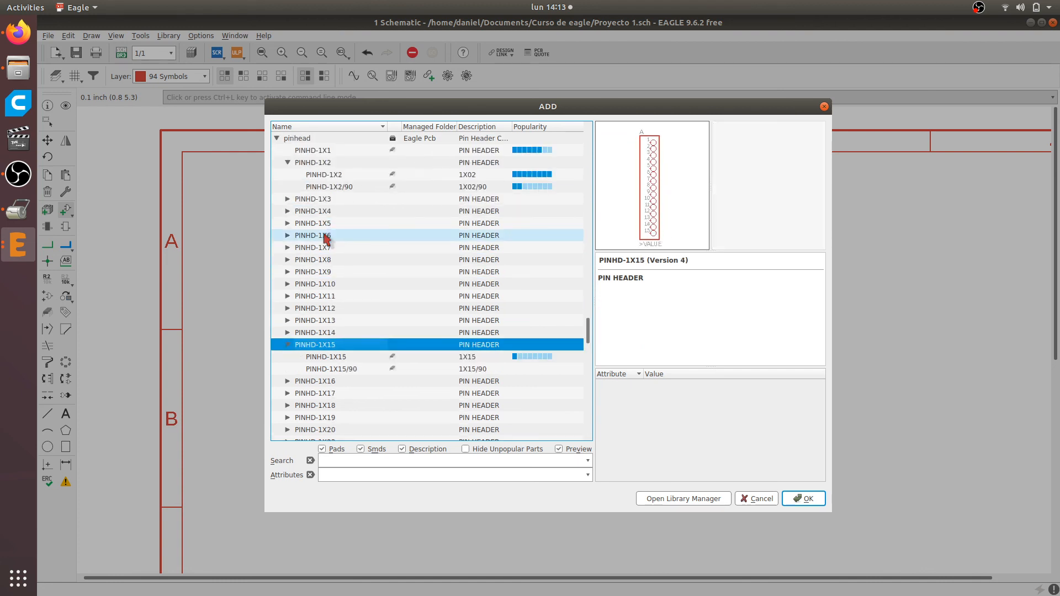
{"action": "key", "text": "Down"}
{"action": "key", "text": "Down"}
{"action": "key", "text": "Up"}
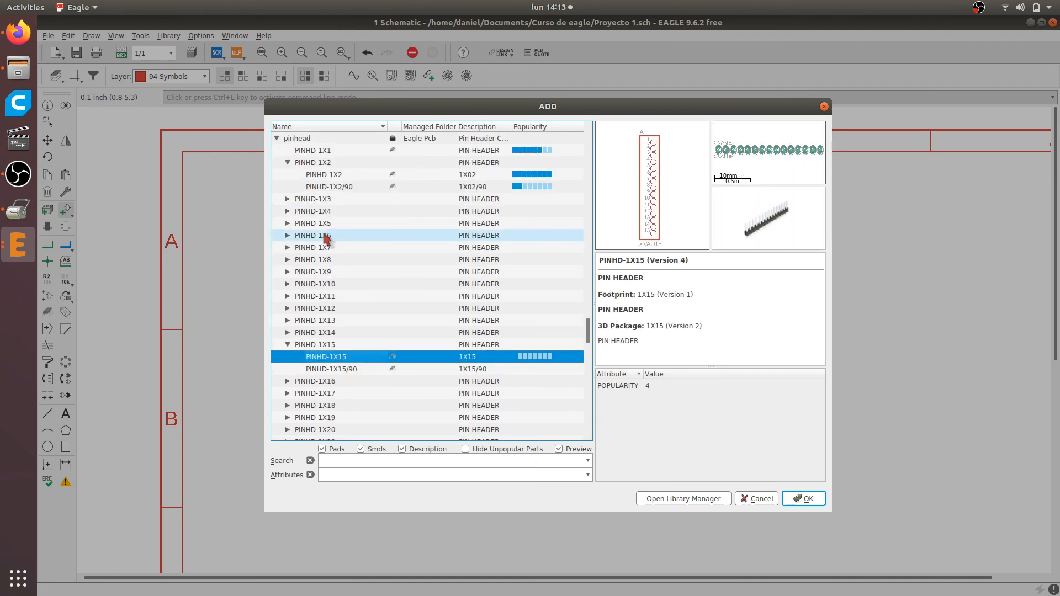
{"action": "key", "text": "Down"}
{"action": "key", "text": "Up"}
{"action": "scroll", "coordinate": [317, 254], "scroll_direction": "up", "scroll_amount": 3}
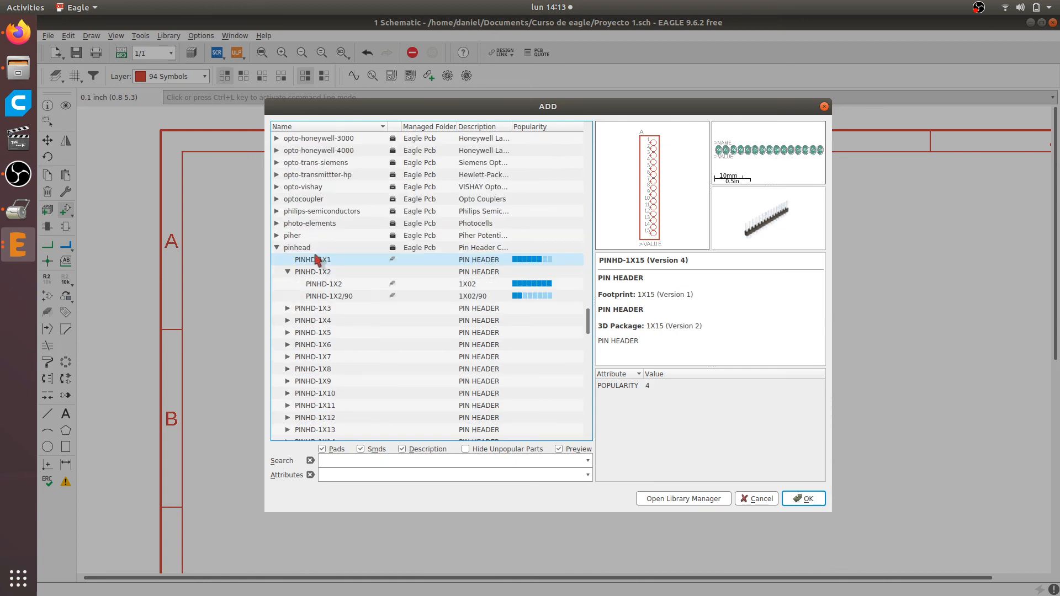
Place two PINHD-1X2 headers, one below the other, to the right of the LM386 and end the add command
{"action": "left_click", "coordinate": [324, 287]}
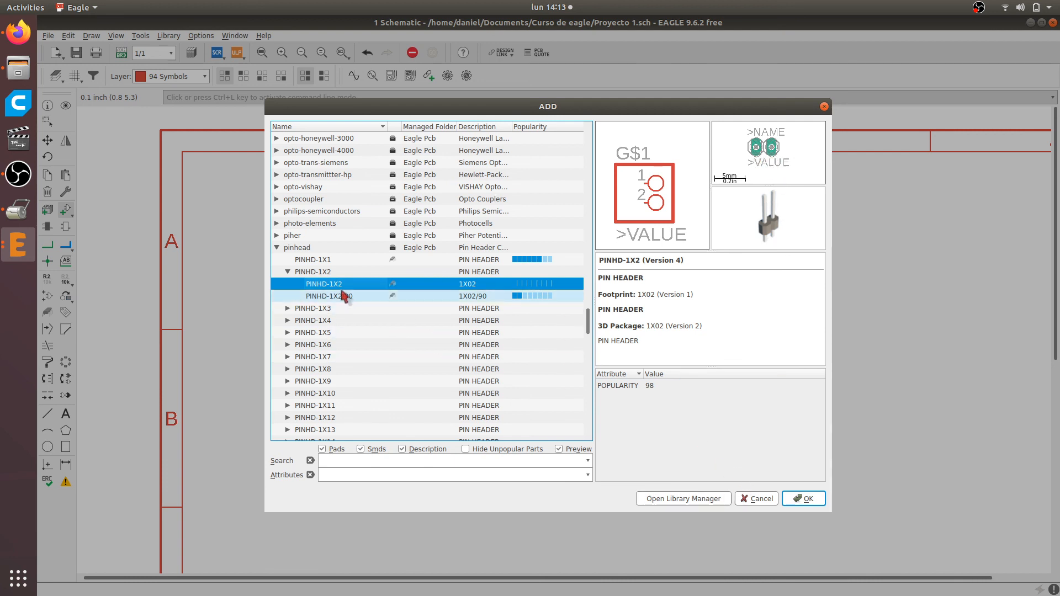
{"action": "left_click", "coordinate": [806, 499]}
{"action": "scroll", "coordinate": [700, 253], "scroll_direction": "down", "scroll_amount": 4}
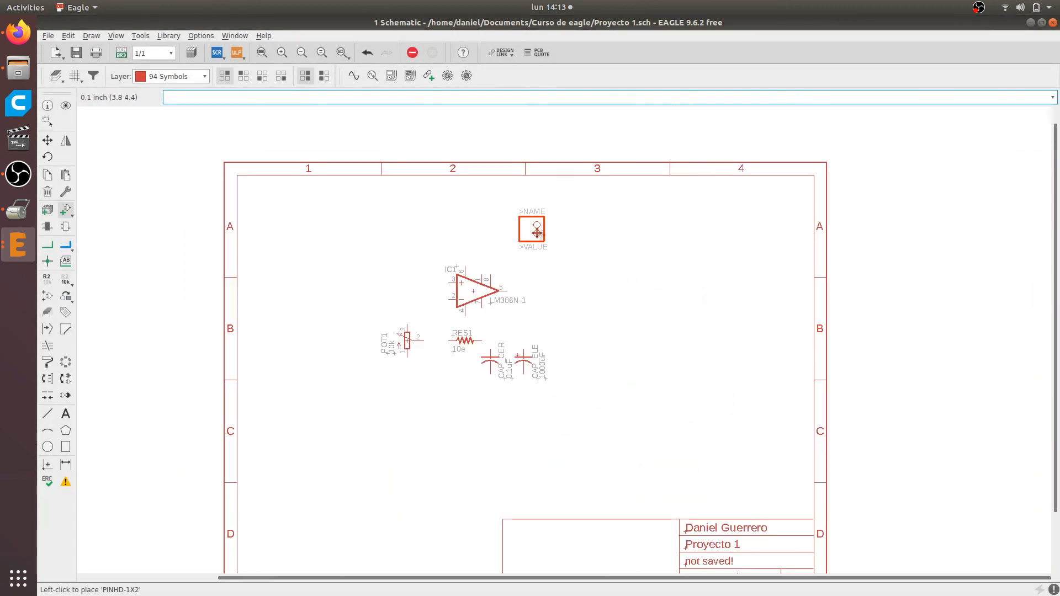
{"action": "scroll", "coordinate": [535, 230], "scroll_direction": "up", "scroll_amount": 4}
{"action": "left_click", "coordinate": [674, 287]}
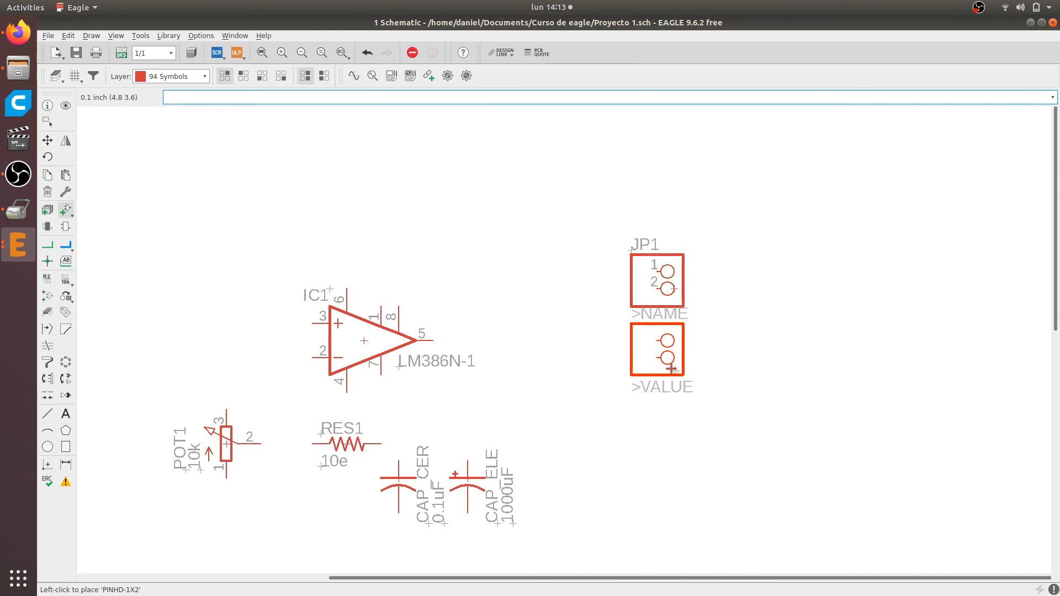
{"action": "left_click", "coordinate": [674, 374]}
{"action": "key", "text": "Escape"}
{"action": "key", "text": "Escape"}
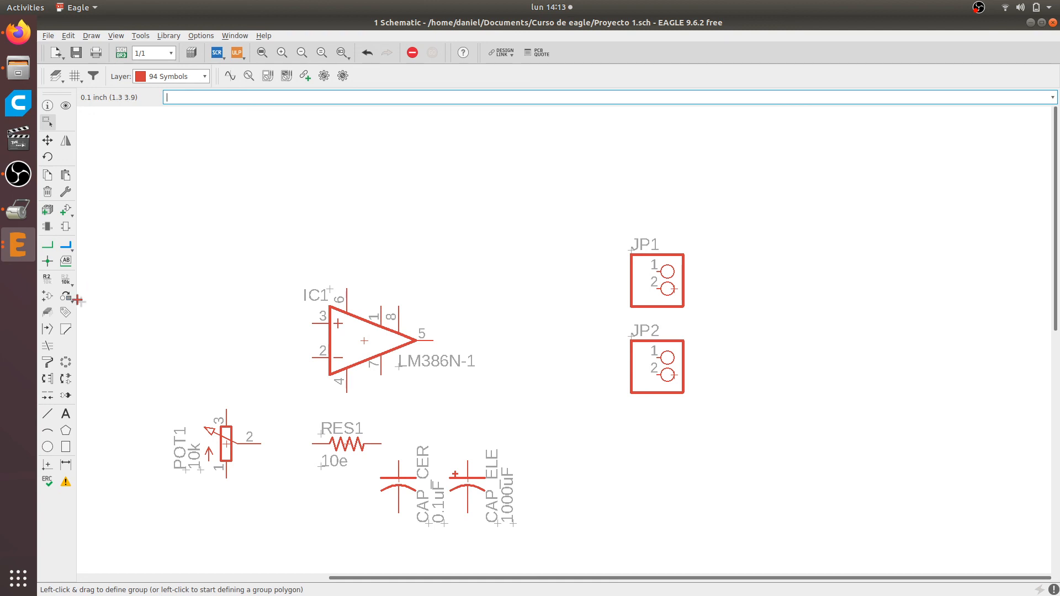
Rename the upper two-pin header as BATERIA
{"action": "left_click", "coordinate": [47, 278]}
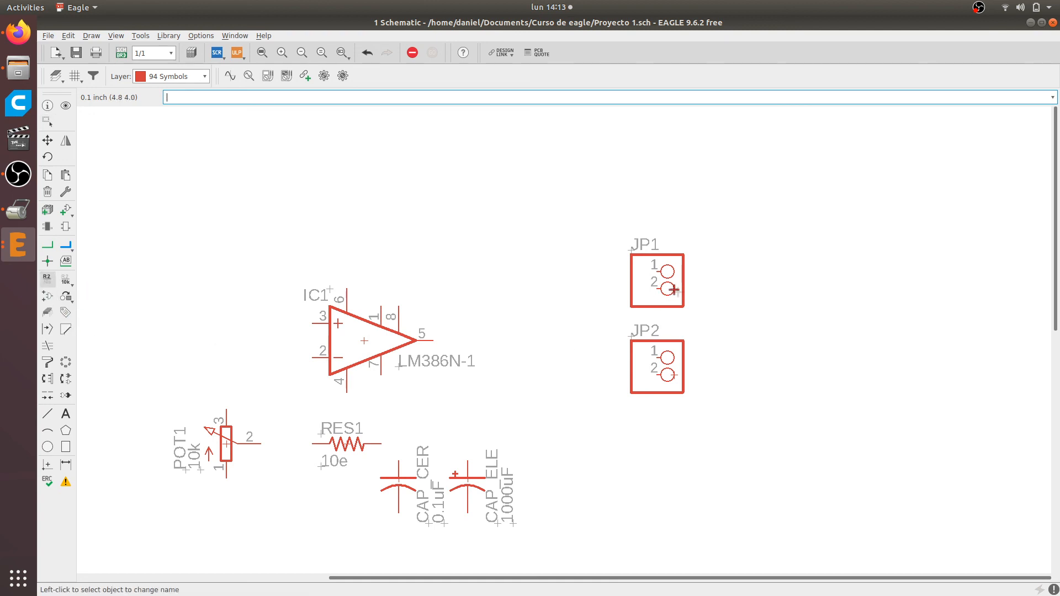
{"action": "left_click", "coordinate": [674, 289]}
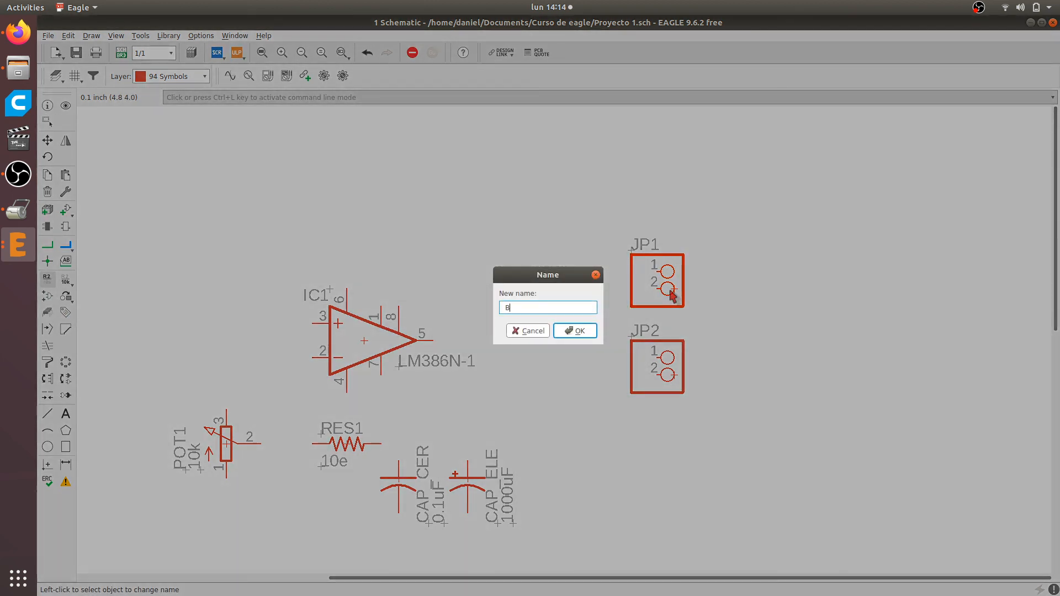
{"action": "type", "text": "BATERIA"}
{"action": "key", "text": "Return"}
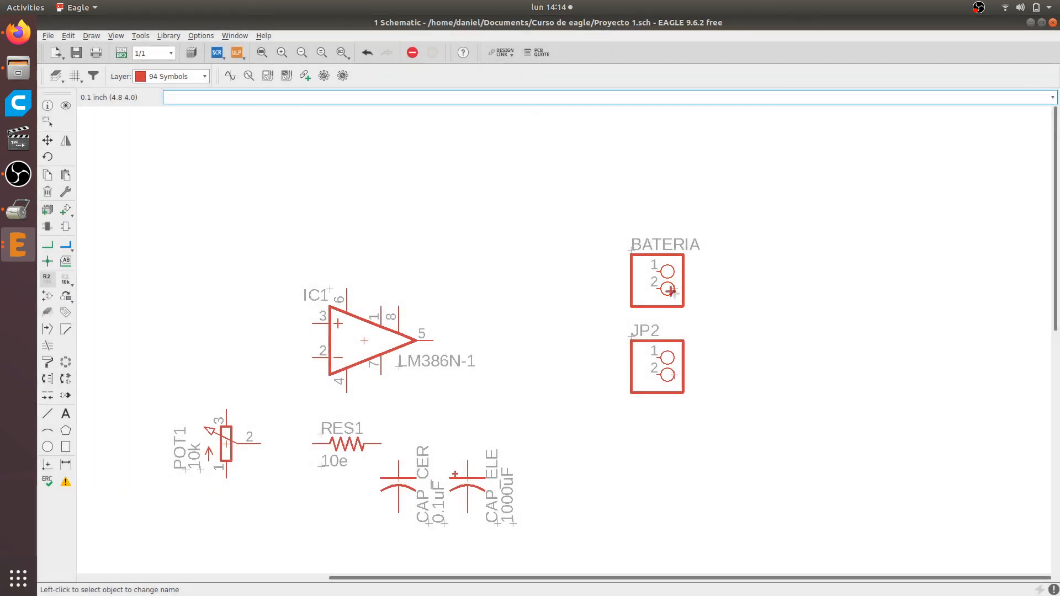
Rename the lower two-pin header as BOCINA
{"action": "left_click", "coordinate": [680, 387]}
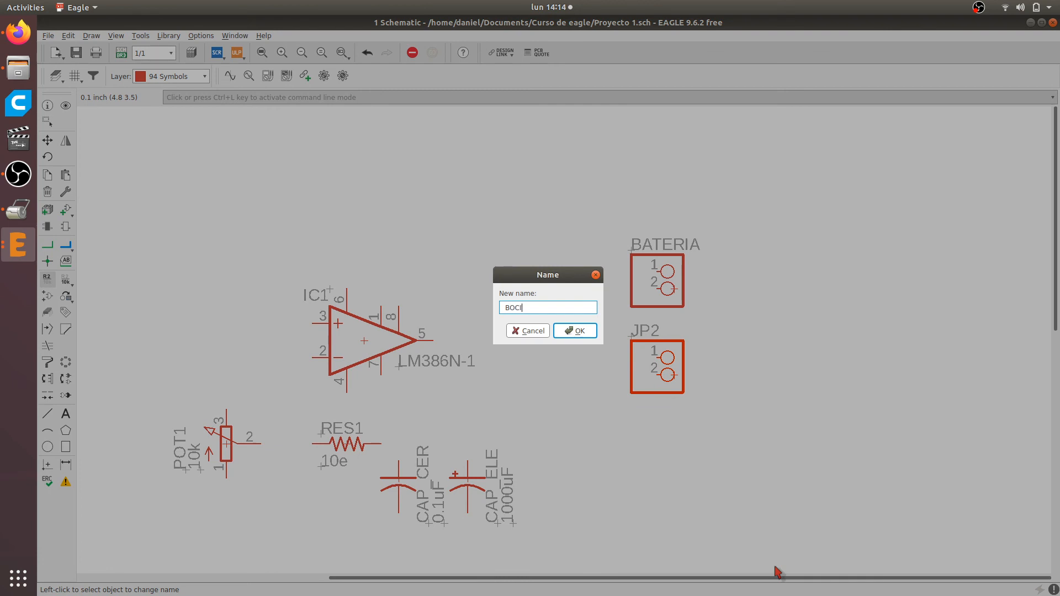
{"action": "type", "text": "BOCINA"}
{"action": "key", "text": "Return"}
{"action": "scroll", "coordinate": [682, 353], "scroll_direction": "down", "scroll_amount": 3}
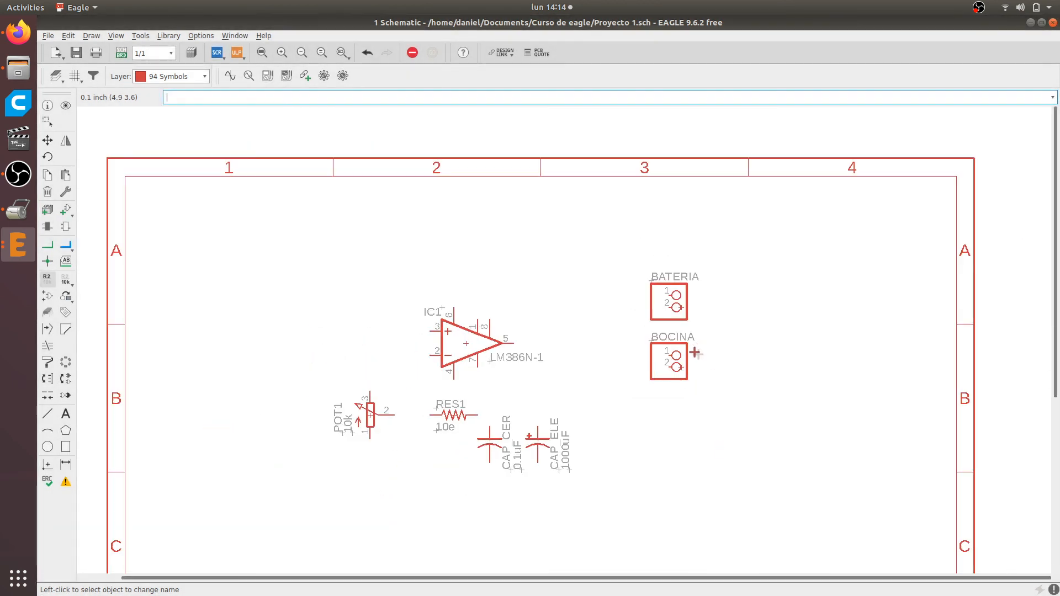
{"action": "scroll", "coordinate": [687, 349], "scroll_direction": "up", "scroll_amount": 1}
{"action": "scroll", "coordinate": [687, 349], "scroll_direction": "up", "scroll_amount": 2}
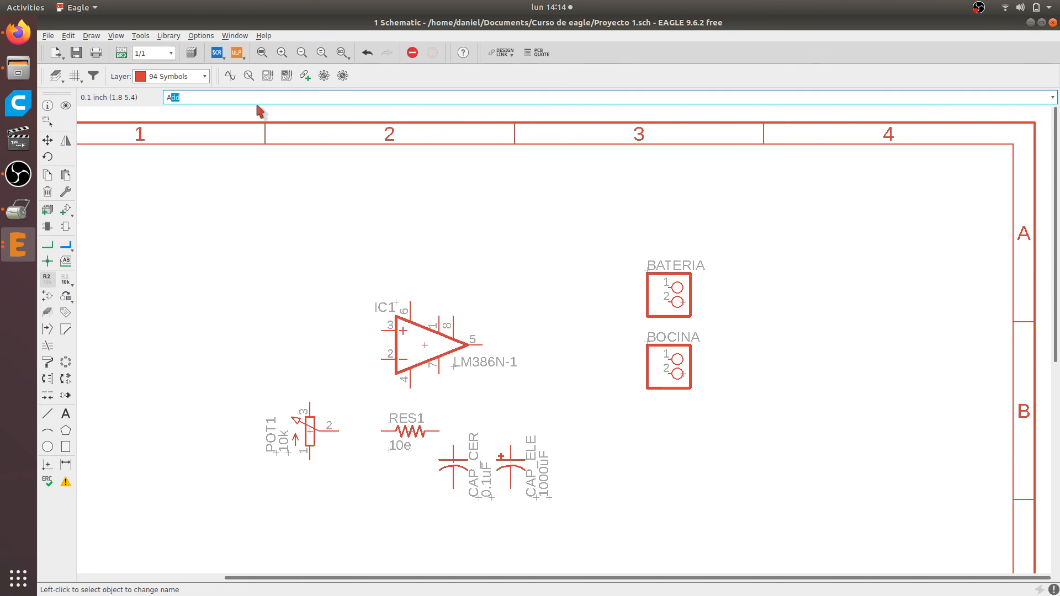
Search the part libraries for *audio* and preview the analog-devices and burr-brown parts
{"action": "key", "text": "Return"}
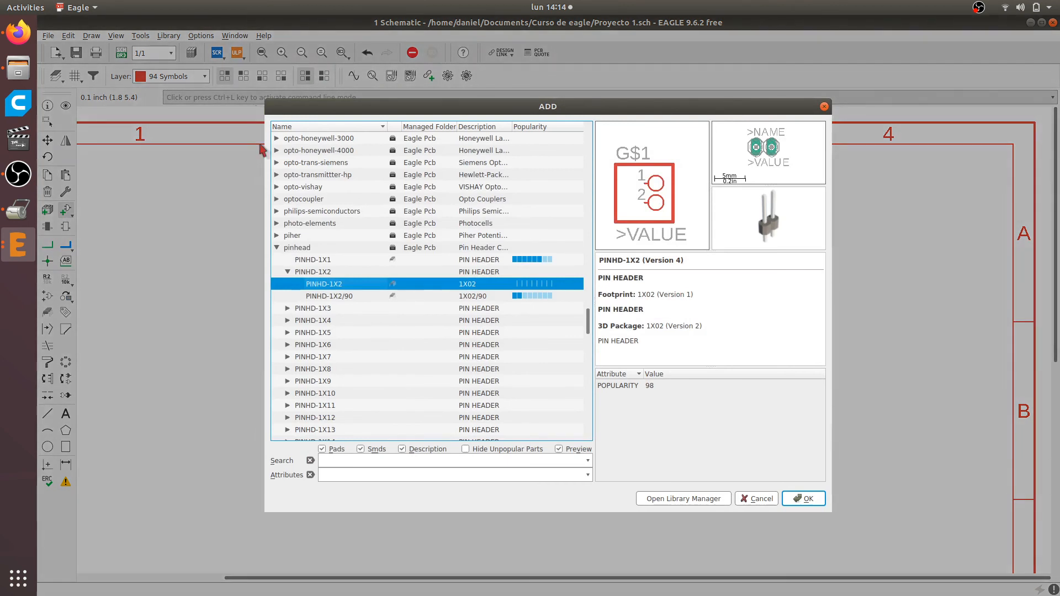
{"action": "left_click", "coordinate": [346, 462]}
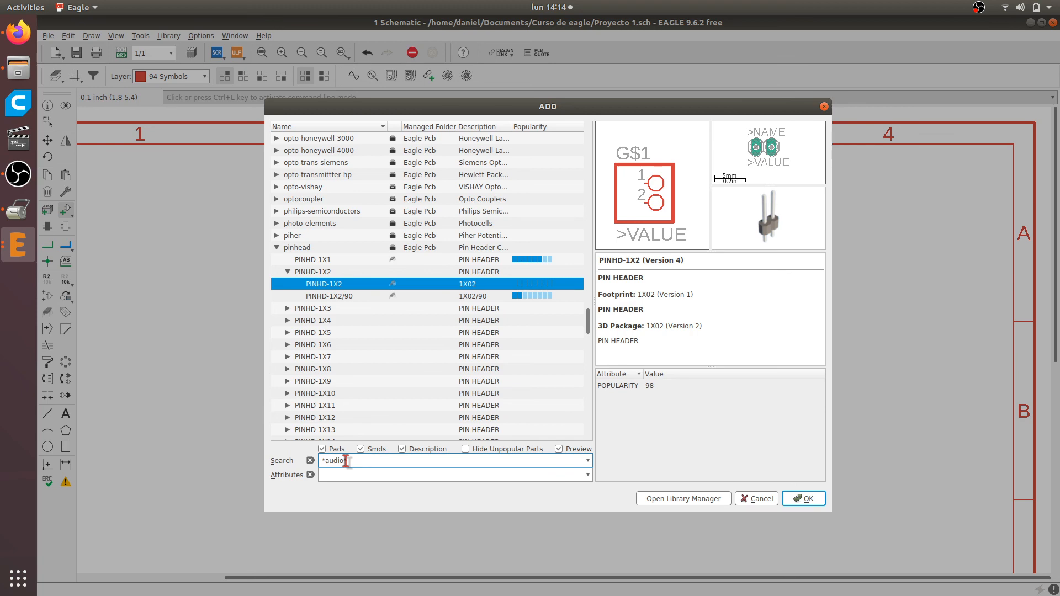
{"action": "key", "text": "Return"}
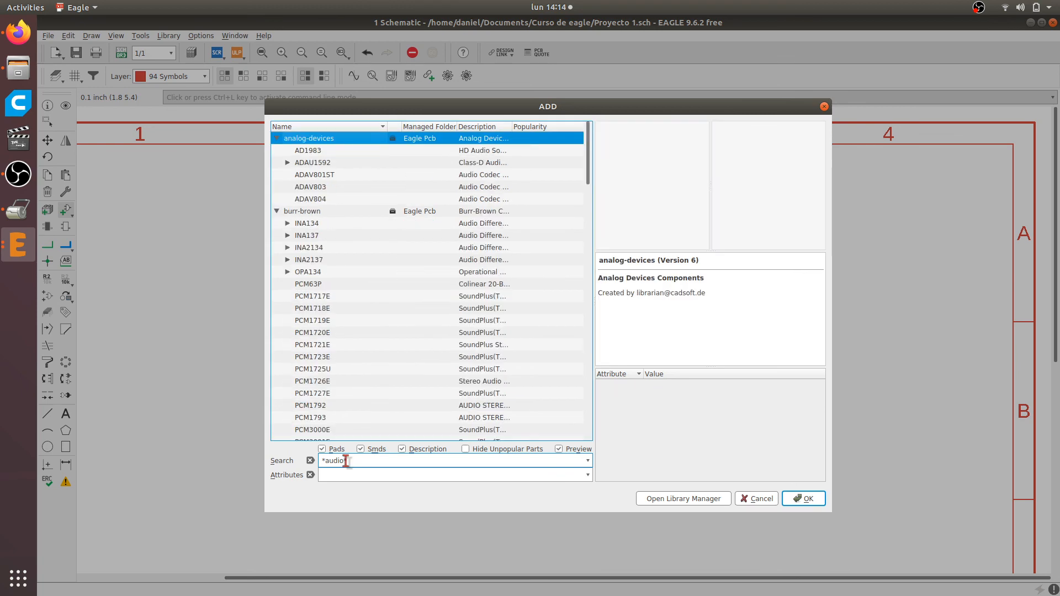
{"action": "key", "text": "Down"}
{"action": "key", "text": "Down"}
{"action": "key", "text": "Down"}
{"action": "key", "text": "Down"}
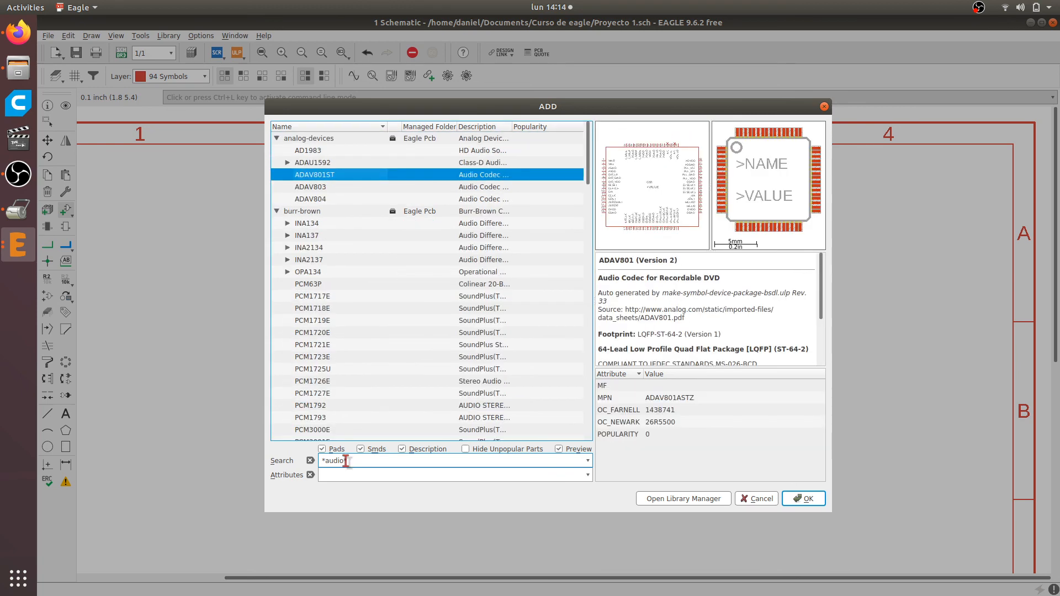
{"action": "key", "text": "Down"}
{"action": "key", "text": "Down"}
{"action": "key", "text": "Down"}
{"action": "key", "text": "Down"}
{"action": "key", "text": "Down"}
{"action": "key", "text": "Down"}
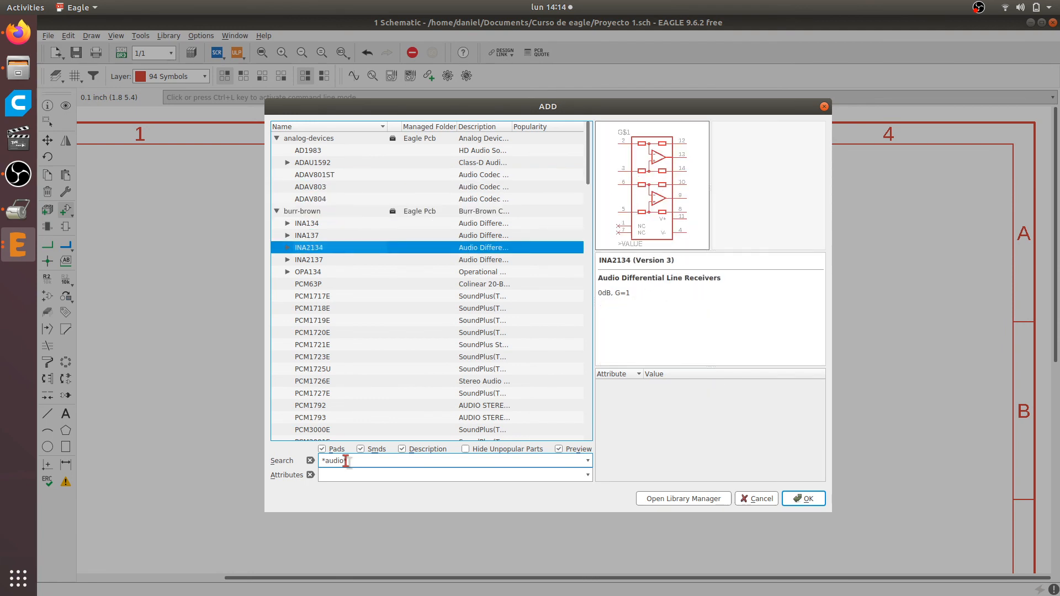
{"action": "key", "text": "Down"}
{"action": "key", "text": "Down"}
{"action": "key", "text": "Down"}
{"action": "key", "text": "Down"}
{"action": "key", "text": "Down"}
{"action": "key", "text": "Down"}
{"action": "key", "text": "Down"}
{"action": "key", "text": "Down"}
{"action": "key", "text": "Down"}
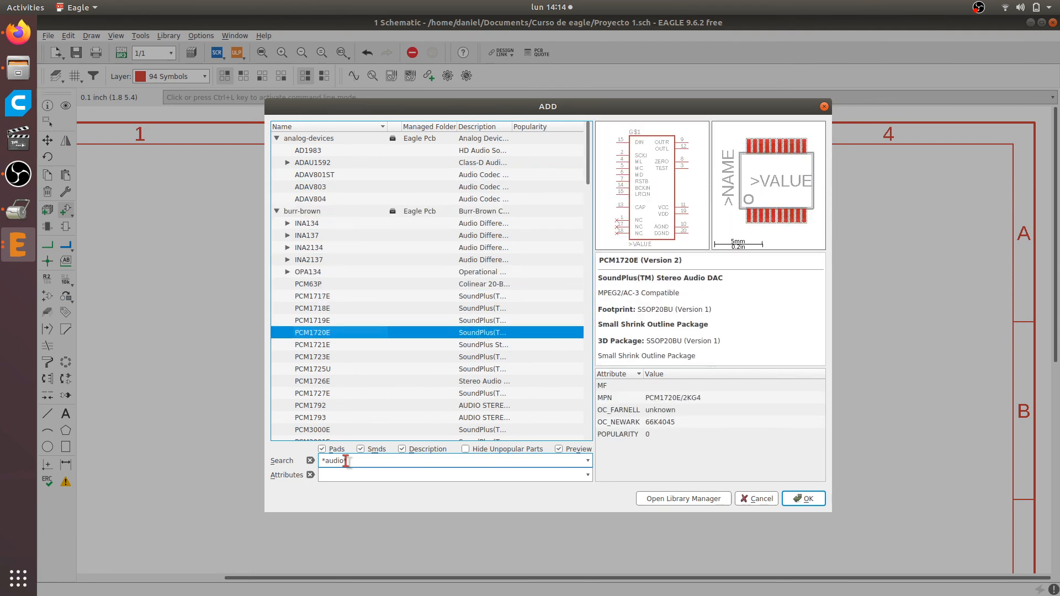
{"action": "key", "text": "Down"}
{"action": "key", "text": "Down"}
{"action": "key", "text": "Down"}
{"action": "key", "text": "Down"}
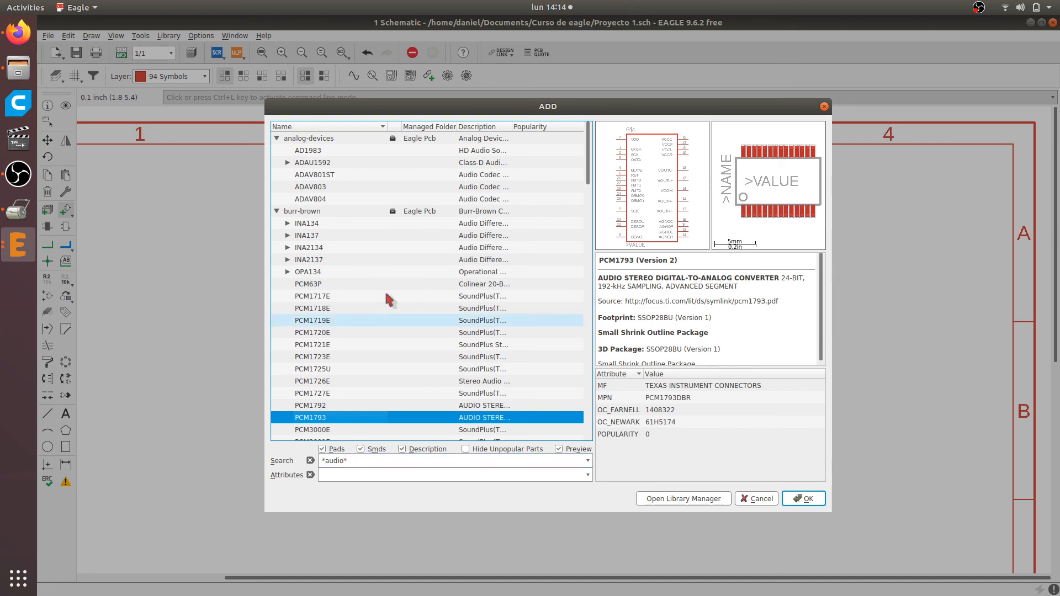
Preview the con-hirose connectors in the audio results and continue through the list to the linear library
{"action": "scroll", "coordinate": [385, 293], "scroll_direction": "down", "scroll_amount": 4}
{"action": "left_click", "coordinate": [336, 333]}
{"action": "left_click", "coordinate": [323, 381]}
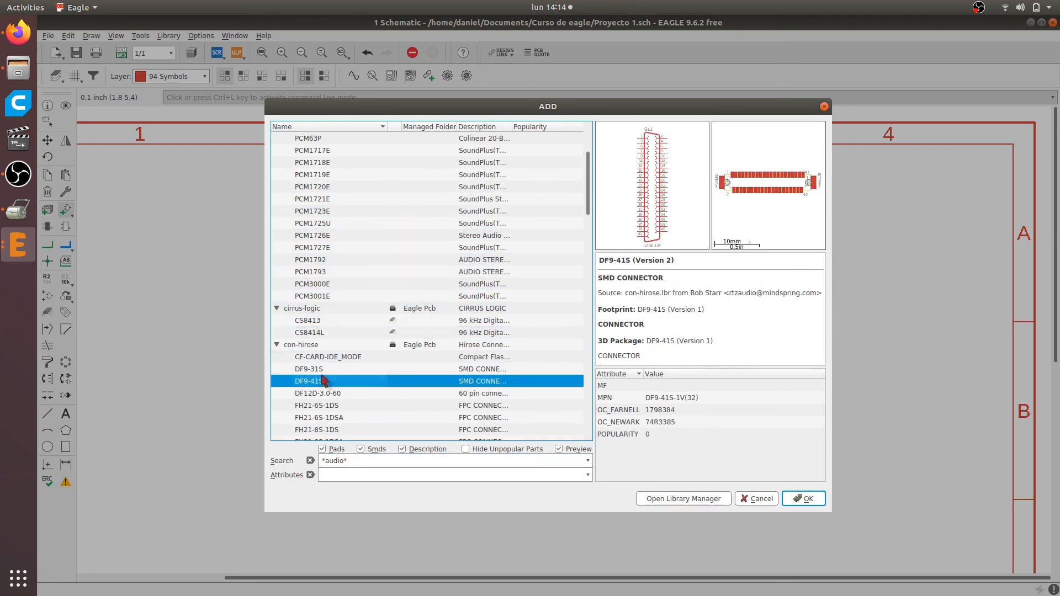
{"action": "key", "text": "Down"}
{"action": "key", "text": "Down"}
{"action": "key", "text": "Down"}
{"action": "key", "text": "Down"}
{"action": "key", "text": "Down"}
{"action": "key", "text": "Down"}
{"action": "key", "text": "Down"}
{"action": "key", "text": "Down"}
{"action": "key", "text": "Down"}
{"action": "key", "text": "Down"}
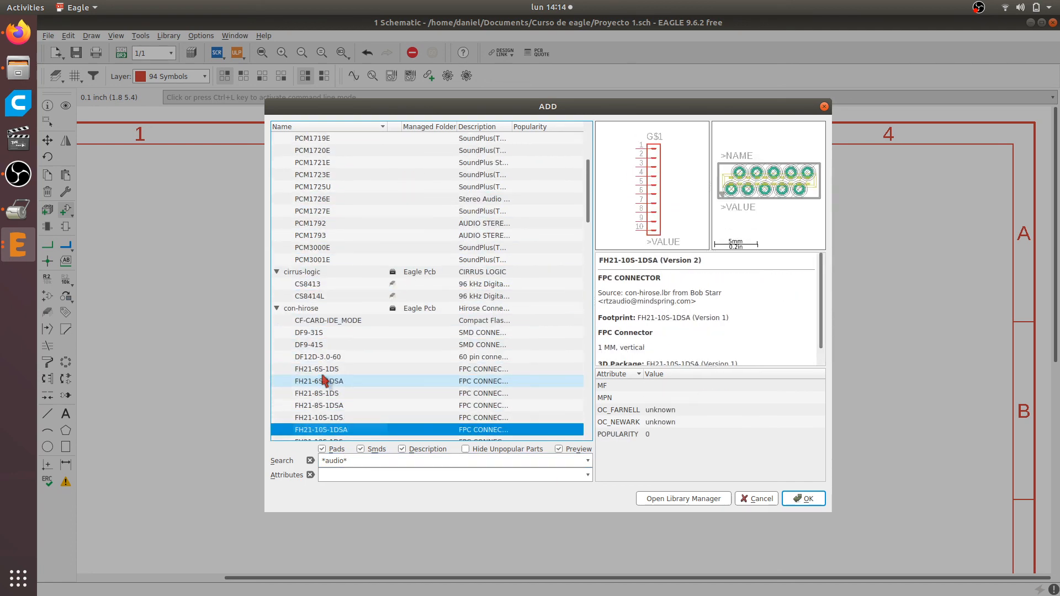
{"action": "key", "text": "Down"}
{"action": "key", "text": "Down"}
{"action": "key", "text": "Down"}
{"action": "key", "text": "Down"}
{"action": "key", "text": "Down"}
{"action": "key", "text": "Down"}
{"action": "key", "text": "Down"}
{"action": "key", "text": "Down"}
{"action": "key", "text": "Down"}
{"action": "key", "text": "Down"}
{"action": "key", "text": "Down"}
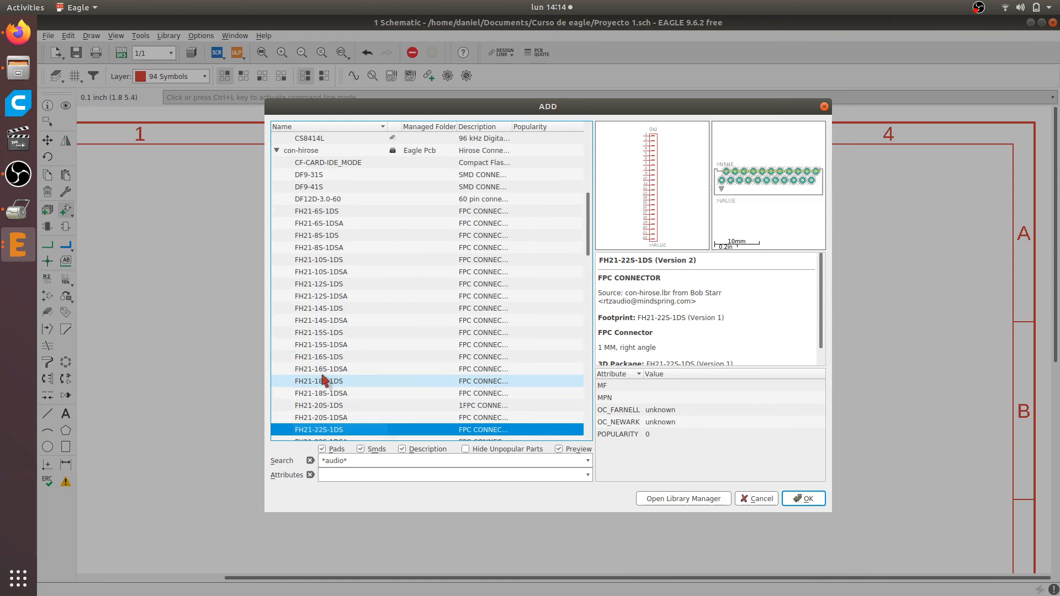
{"action": "key", "text": "Down"}
{"action": "key", "text": "Down"}
{"action": "key", "text": "Down"}
{"action": "key", "text": "Down"}
{"action": "key", "text": "Down"}
{"action": "key", "text": "Down"}
{"action": "key", "text": "Down"}
{"action": "key", "text": "Down"}
{"action": "key", "text": "Down"}
{"action": "key", "text": "Down"}
{"action": "key", "text": "Down"}
{"action": "key", "text": "Down"}
{"action": "key", "text": "Down"}
{"action": "key", "text": "Down"}
{"action": "key", "text": "Down"}
{"action": "key", "text": "Down"}
{"action": "key", "text": "Down"}
{"action": "key", "text": "Down"}
{"action": "key", "text": "Down"}
{"action": "key", "text": "Down"}
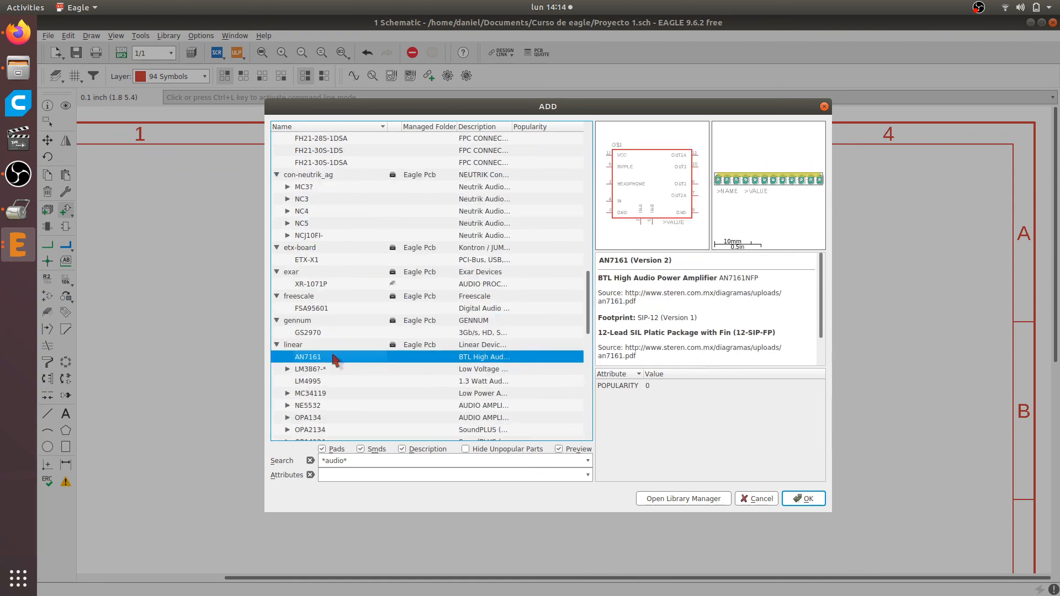
Preview the Neutrik XLR audio connectors from MC3? to NCJ10FI- in the con-neutrik_ag library
{"action": "key", "text": "Up"}
{"action": "key", "text": "Up"}
{"action": "key", "text": "Up"}
{"action": "key", "text": "Up"}
{"action": "key", "text": "Up"}
{"action": "key", "text": "Up"}
{"action": "key", "text": "Up"}
{"action": "key", "text": "Up"}
{"action": "key", "text": "Up"}
{"action": "key", "text": "Up"}
{"action": "key", "text": "Up"}
{"action": "key", "text": "Up"}
{"action": "key", "text": "Up"}
{"action": "key", "text": "Up"}
{"action": "key", "text": "Up"}
{"action": "key", "text": "Up"}
{"action": "key", "text": "Up"}
{"action": "key", "text": "Up"}
{"action": "key", "text": "Up"}
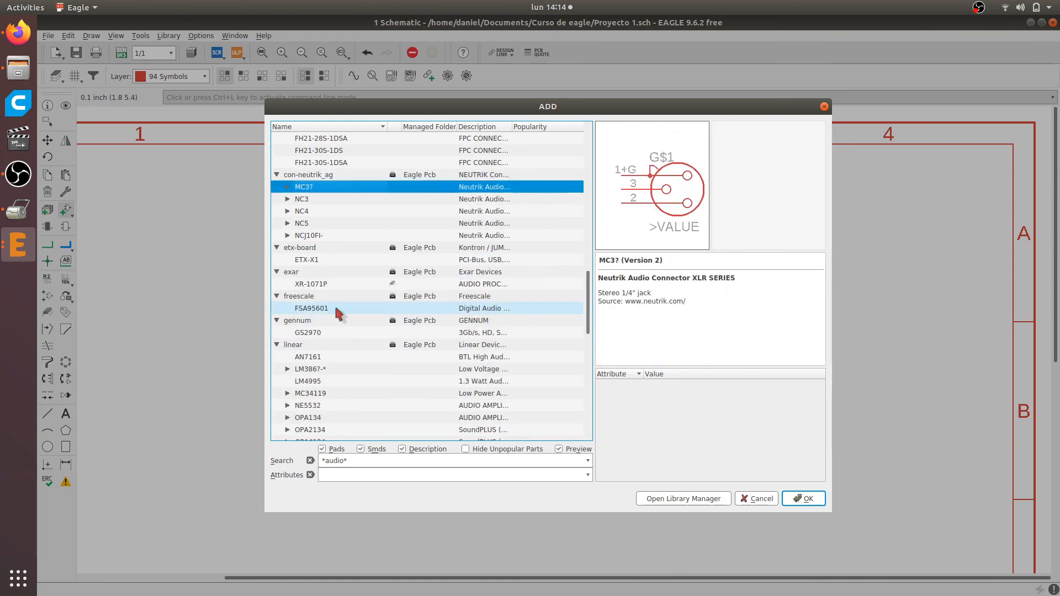
{"action": "key", "text": "Down"}
{"action": "key", "text": "Down"}
{"action": "key", "text": "Down"}
{"action": "key", "text": "Down"}
{"action": "key", "text": "Down"}
{"action": "key", "text": "Down"}
{"action": "key", "text": "Down"}
{"action": "key", "text": "Down"}
{"action": "key", "text": "Down"}
{"action": "key", "text": "Down"}
{"action": "key", "text": "Down"}
{"action": "key", "text": "Down"}
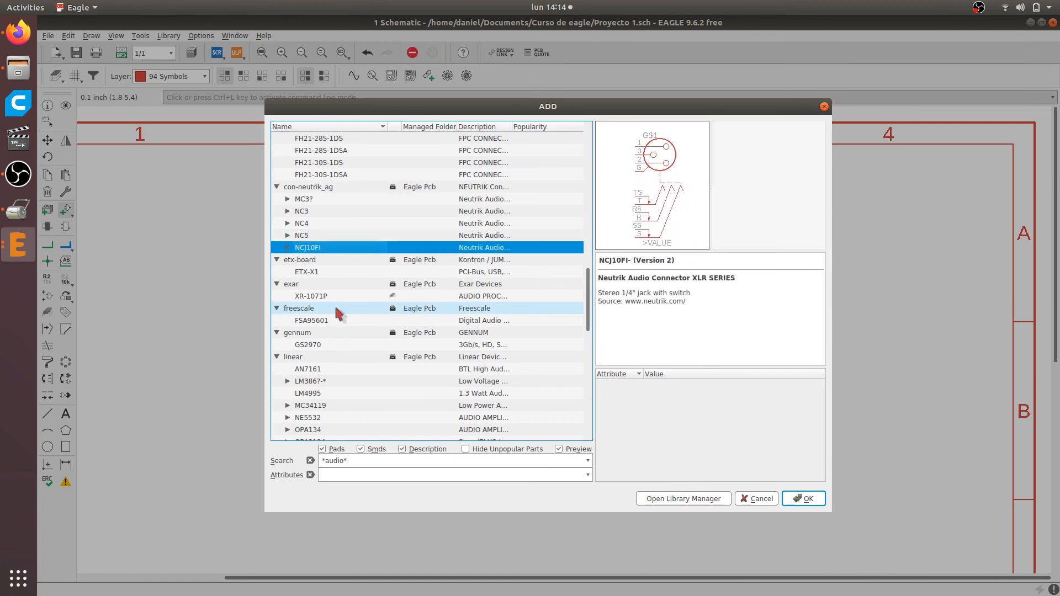
{"action": "left_click", "coordinate": [336, 310]}
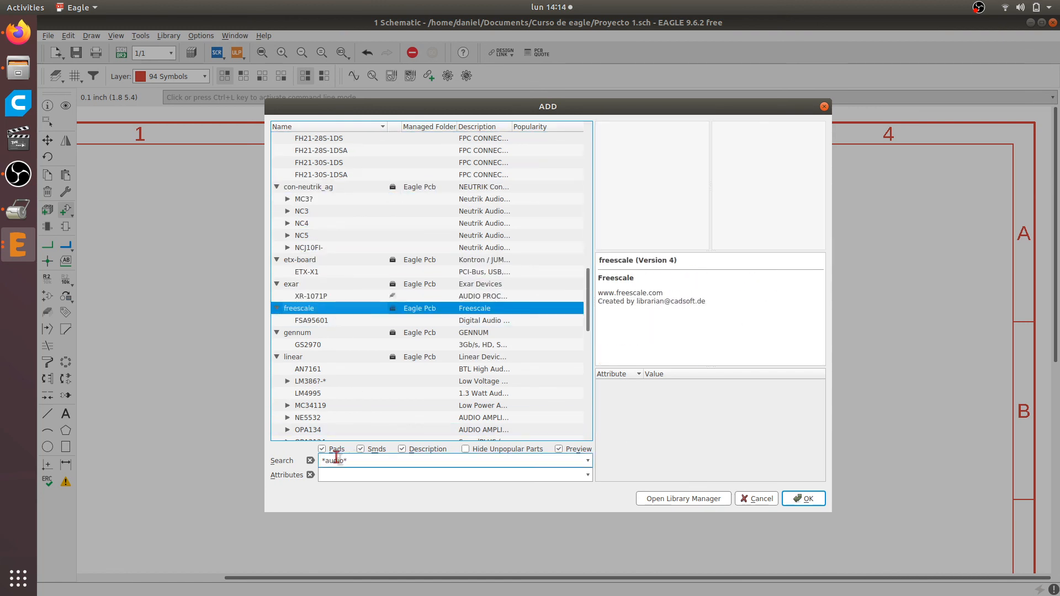
Search the part libraries for *jack* and preview the con-amp jacks
{"action": "double_click", "coordinate": [335, 461]}
{"action": "type", "text": "jac"}
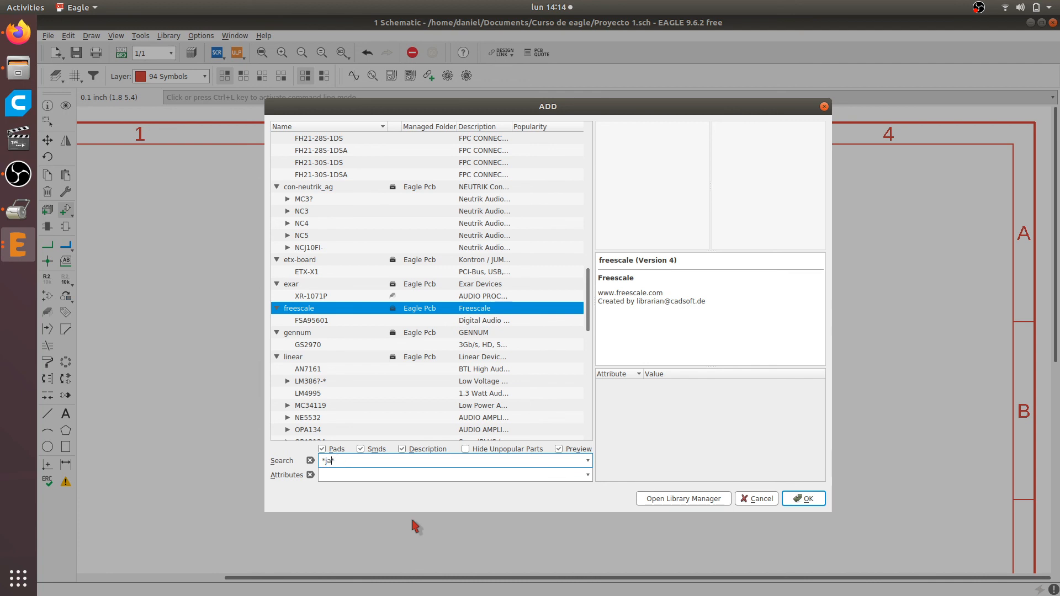
{"action": "type", "text": "k"}
{"action": "key", "text": "Return"}
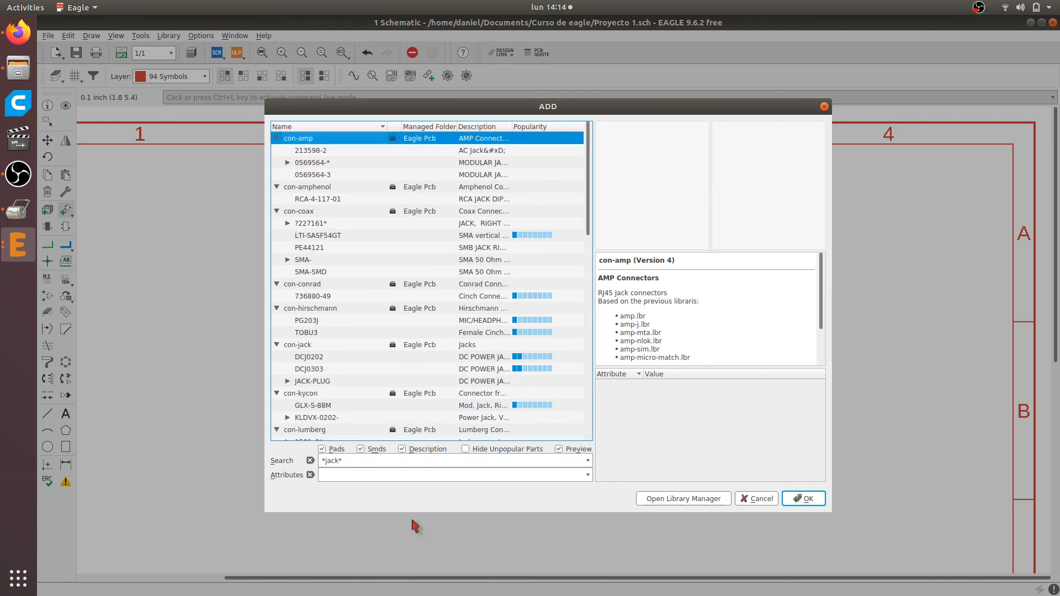
{"action": "key", "text": "Down"}
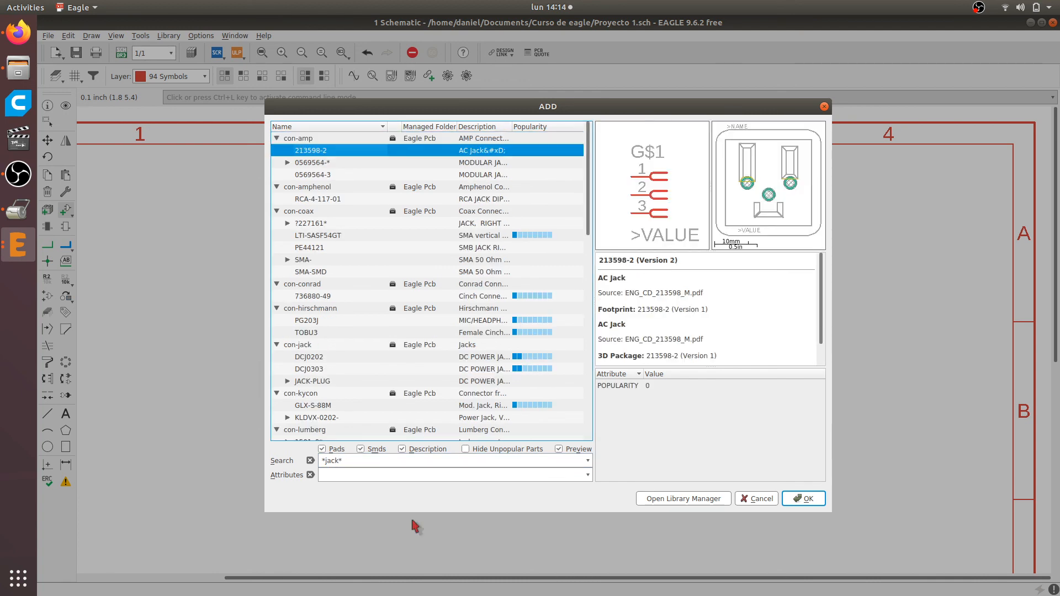
{"action": "key", "text": "Down"}
{"action": "key", "text": "Down"}
Browse the con-coax and con-conrad jacks and read the description of the 736880-49 RCA jack
{"action": "key", "text": "Down"}
{"action": "key", "text": "Down"}
{"action": "key", "text": "Down"}
{"action": "key", "text": "Down"}
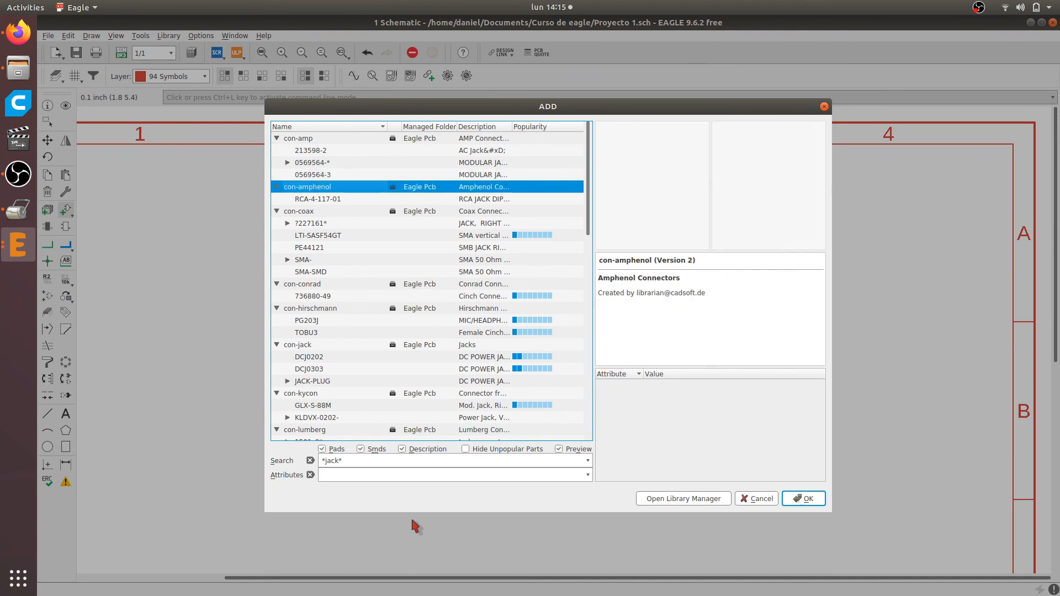
{"action": "key", "text": "Down"}
{"action": "key", "text": "Down"}
{"action": "key", "text": "Down"}
{"action": "key", "text": "Down"}
{"action": "key", "text": "Down"}
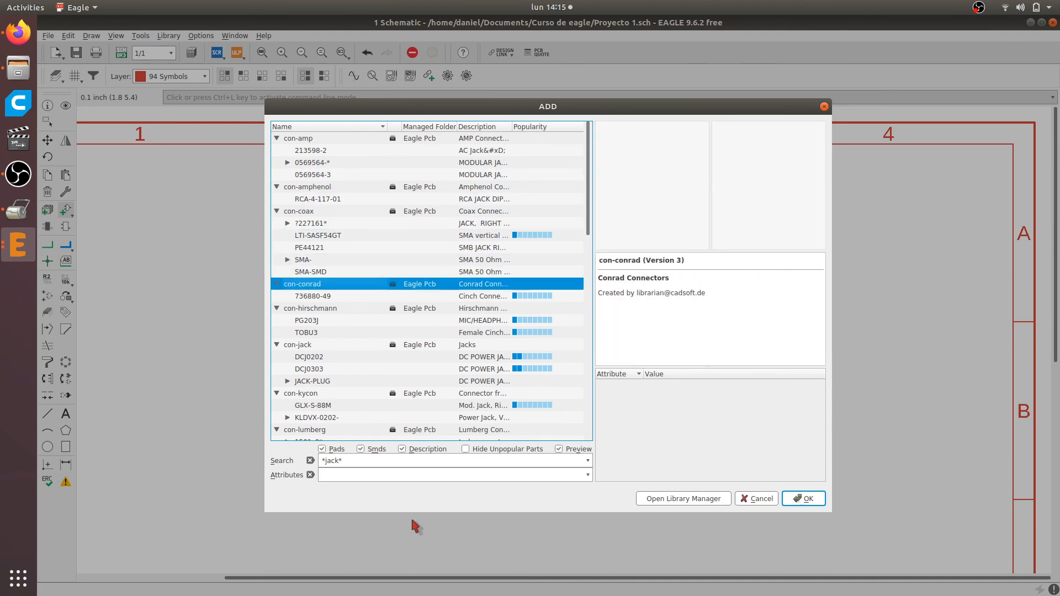
{"action": "key", "text": "Down"}
{"action": "key", "text": "Down"}
{"action": "key", "text": "Up"}
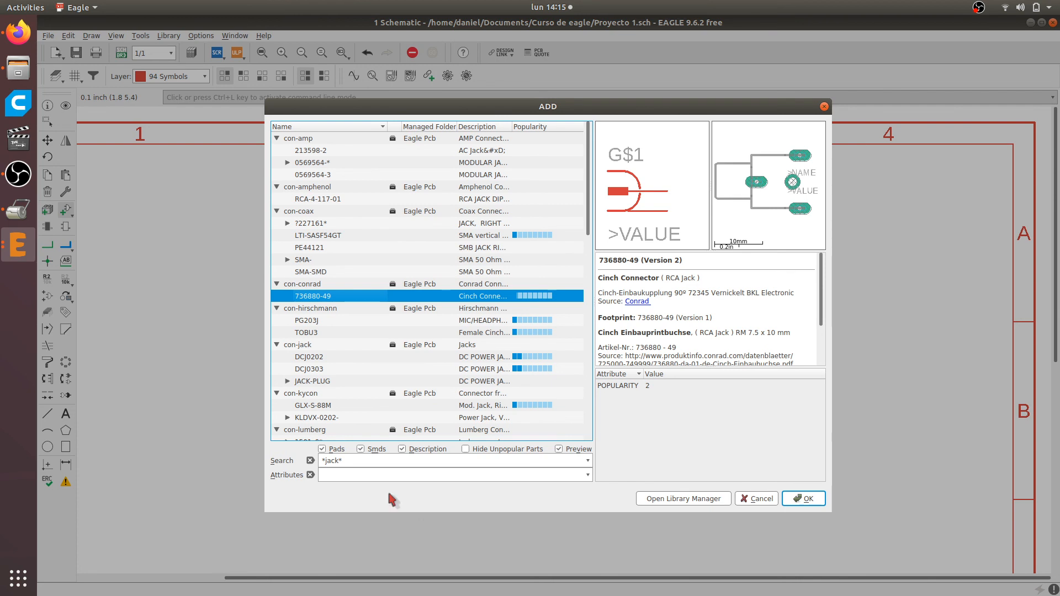
{"action": "scroll", "coordinate": [675, 319], "scroll_direction": "down", "scroll_amount": 2}
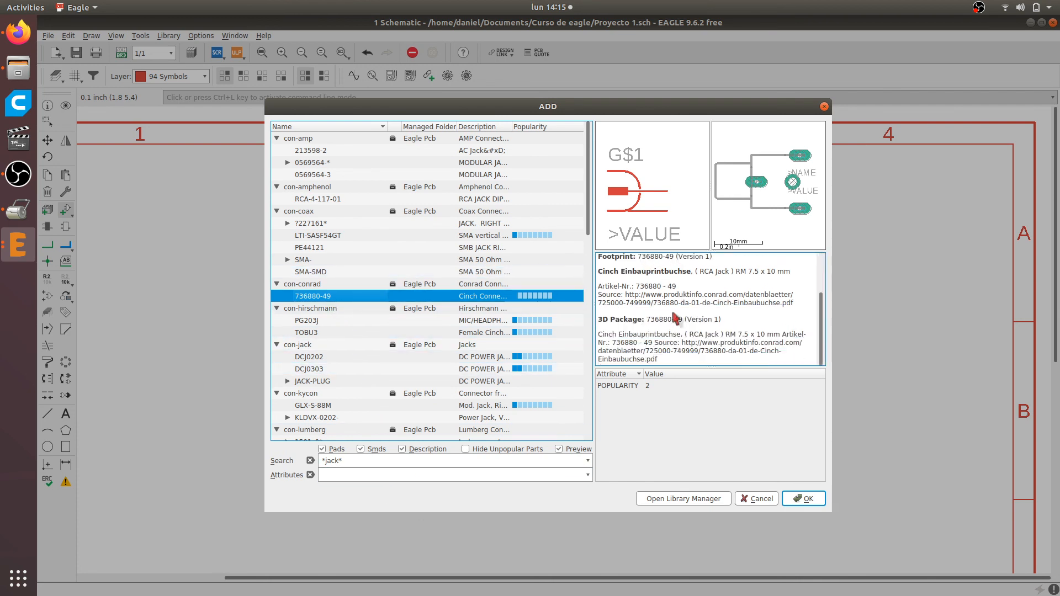
{"action": "scroll", "coordinate": [675, 319], "scroll_direction": "up", "scroll_amount": 2}
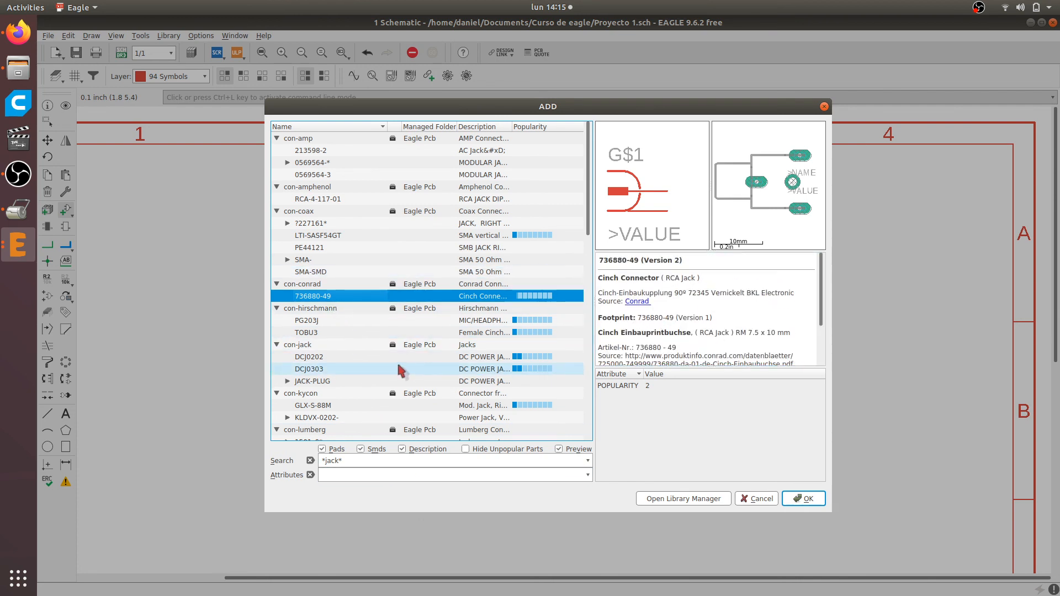
Preview the PG203J headphone jack and select the DCJ0202 power jack from the con-jack library
{"action": "key", "text": "Down"}
{"action": "key", "text": "Down"}
{"action": "key", "text": "Up"}
{"action": "key", "text": "Down"}
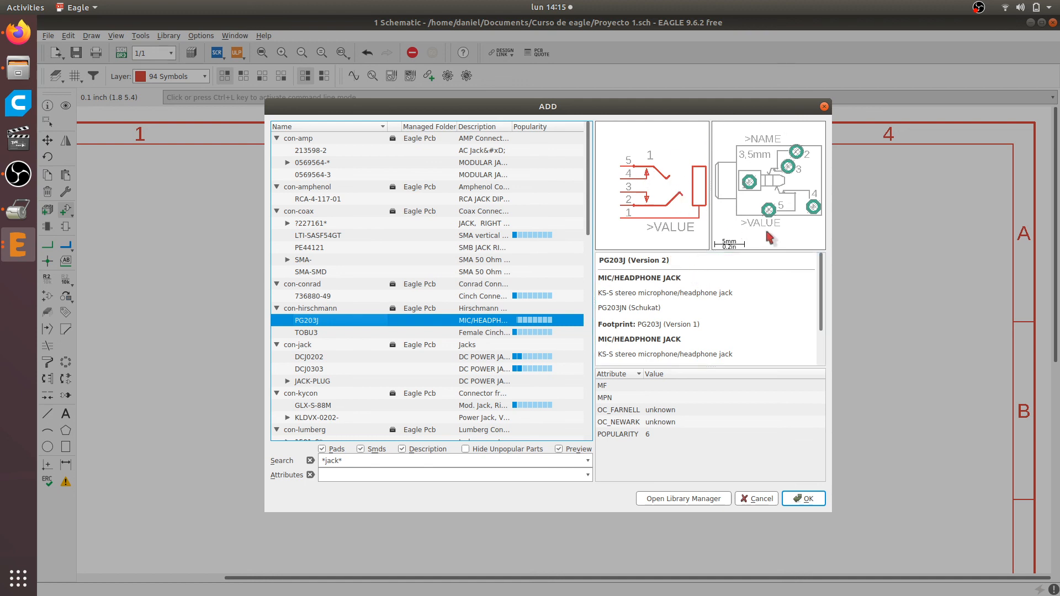
{"action": "key", "text": "Down"}
{"action": "key", "text": "Down"}
{"action": "key", "text": "Down"}
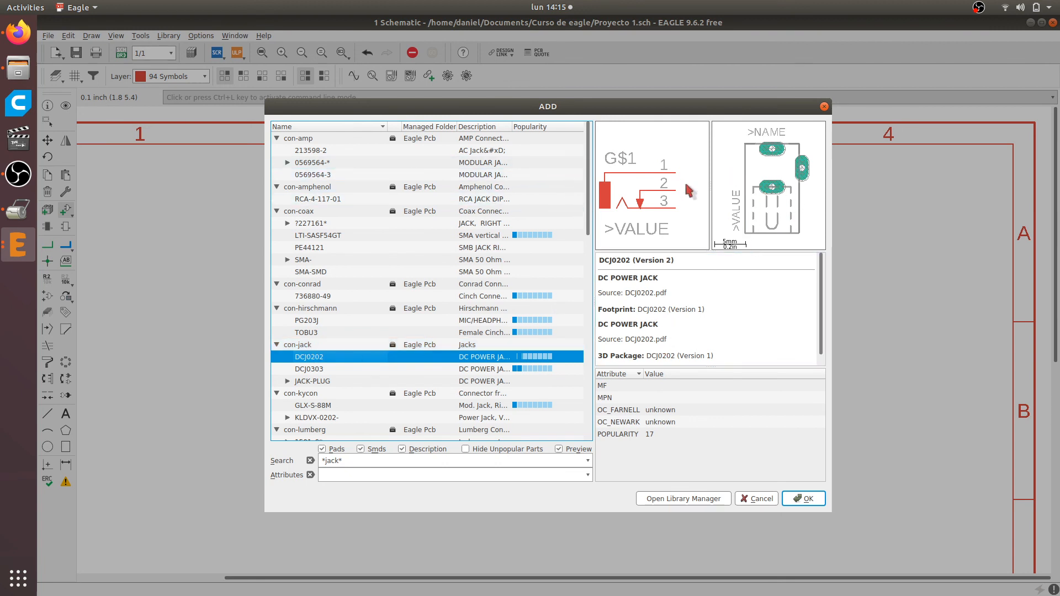
Switch to Firefox to check the audio input jack symbol in the LM386 Minimal Amplifier schematic, and return to EAGLE
{"action": "key", "text": "alt+Tab"}
{"action": "scroll", "coordinate": [361, 310], "scroll_direction": "down", "scroll_amount": 2}
{"action": "scroll", "coordinate": [360, 310], "scroll_direction": "up", "scroll_amount": 5}
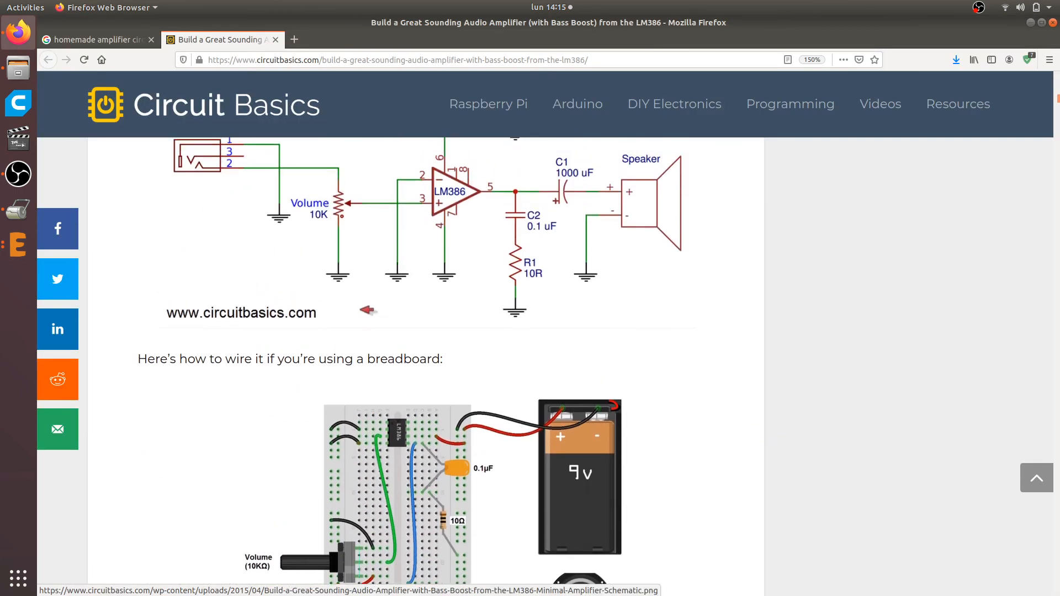
{"action": "scroll", "coordinate": [366, 310], "scroll_direction": "up", "scroll_amount": 3}
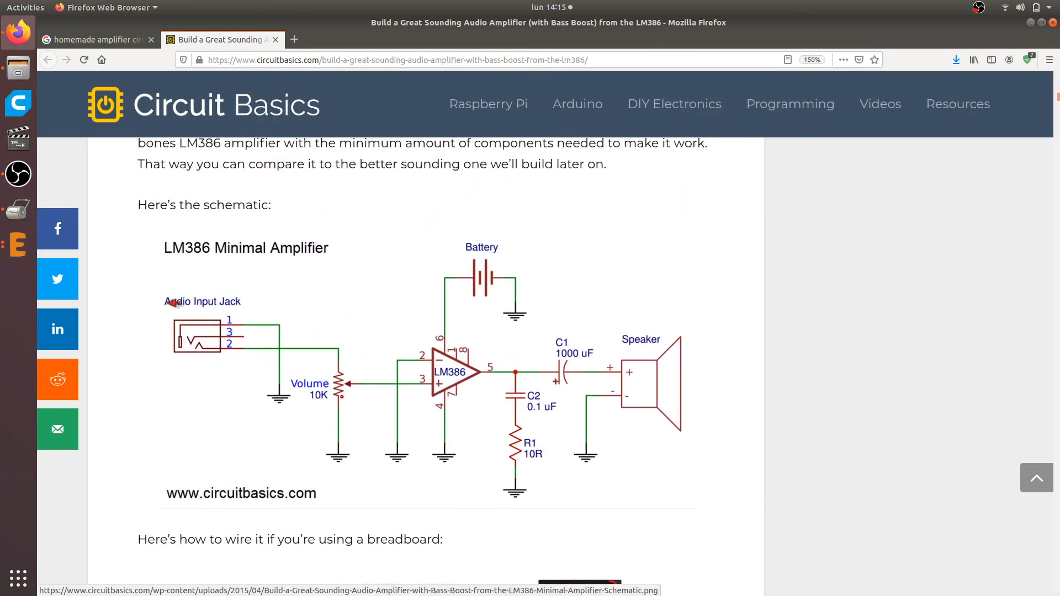
{"action": "key", "text": "alt+Tab"}
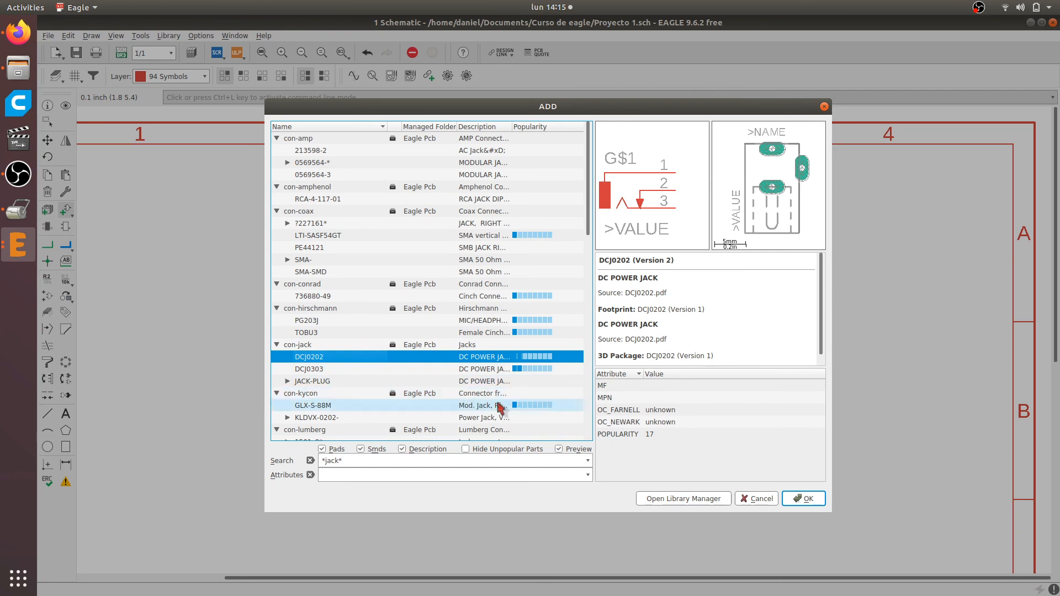
Place one DCJ0202 jack to the left of the LM386 and end the add command
{"action": "left_click", "coordinate": [804, 499]}
{"action": "scroll", "coordinate": [329, 321], "scroll_direction": "down", "scroll_amount": 1}
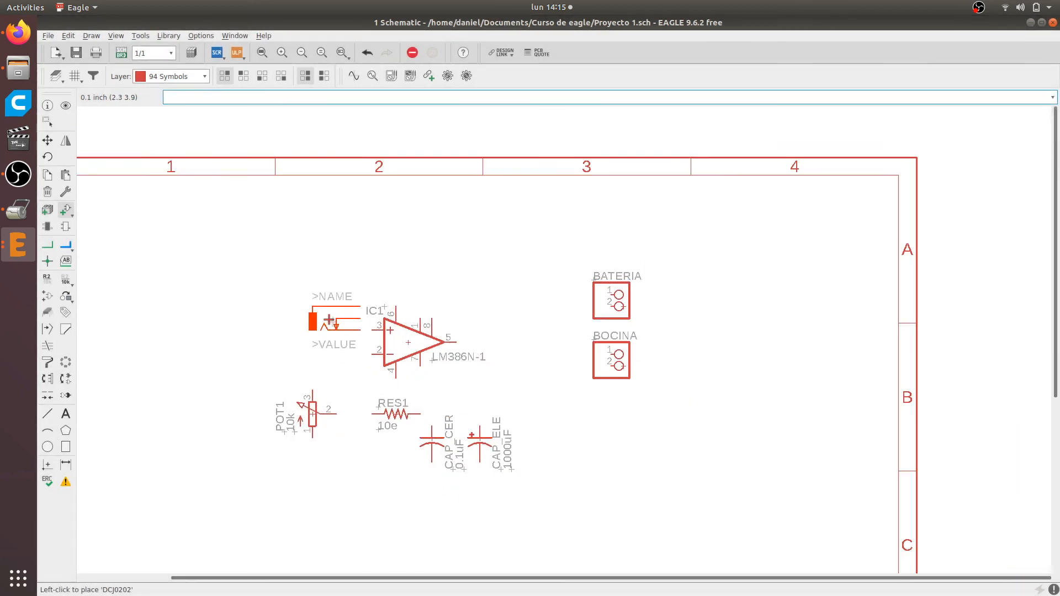
{"action": "middle_click_drag", "start_coordinate": [329, 320], "coordinate": [469, 291]}
{"action": "scroll", "coordinate": [378, 335], "scroll_direction": "up", "scroll_amount": 1}
{"action": "left_click", "coordinate": [329, 313]}
{"action": "key", "text": "Escape"}
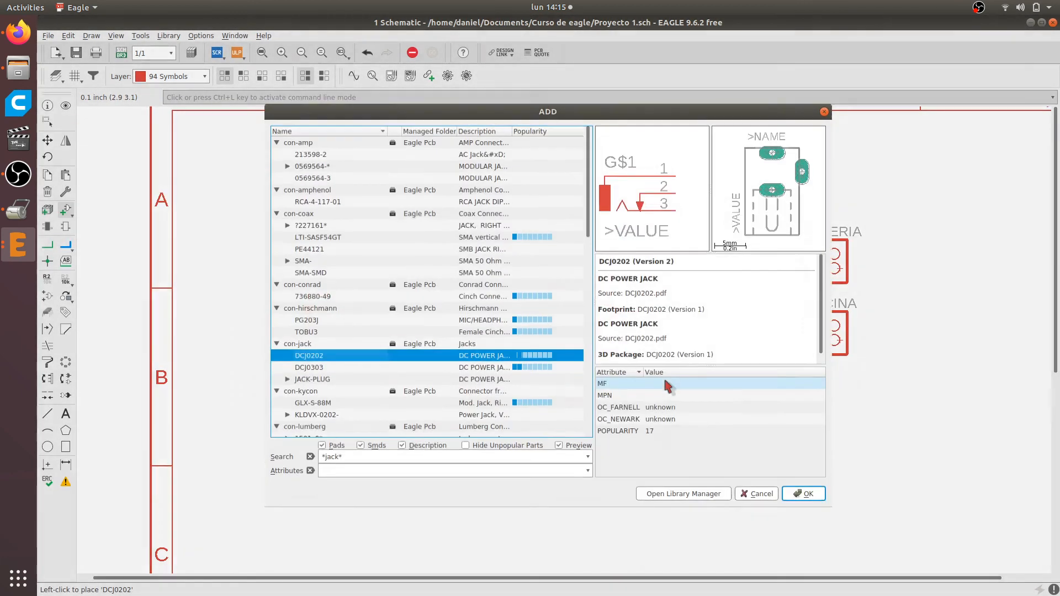
{"action": "key", "text": "Escape"}
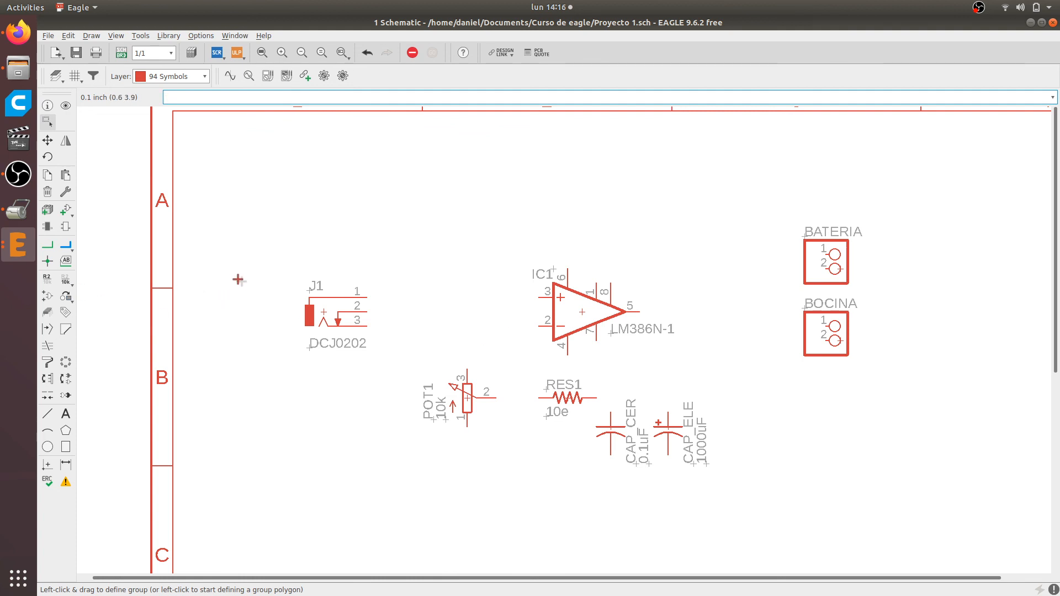
Draw a net from pin 1 of jack J1 straight across to pin 3 of the LM386
{"action": "left_click", "coordinate": [48, 247]}
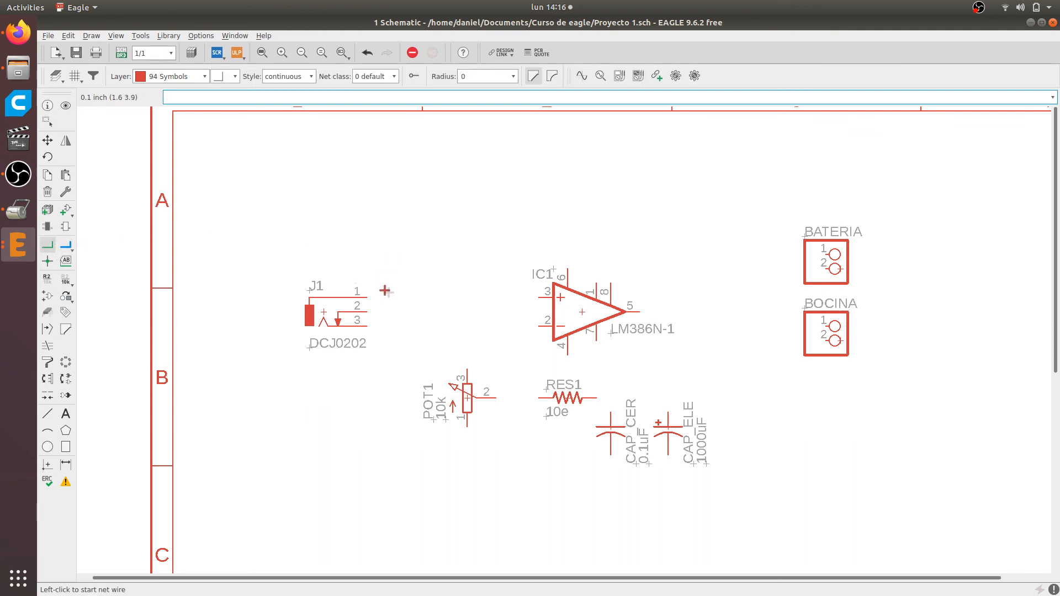
{"action": "scroll", "coordinate": [385, 291], "scroll_direction": "up", "scroll_amount": 4}
{"action": "left_click", "coordinate": [348, 306]}
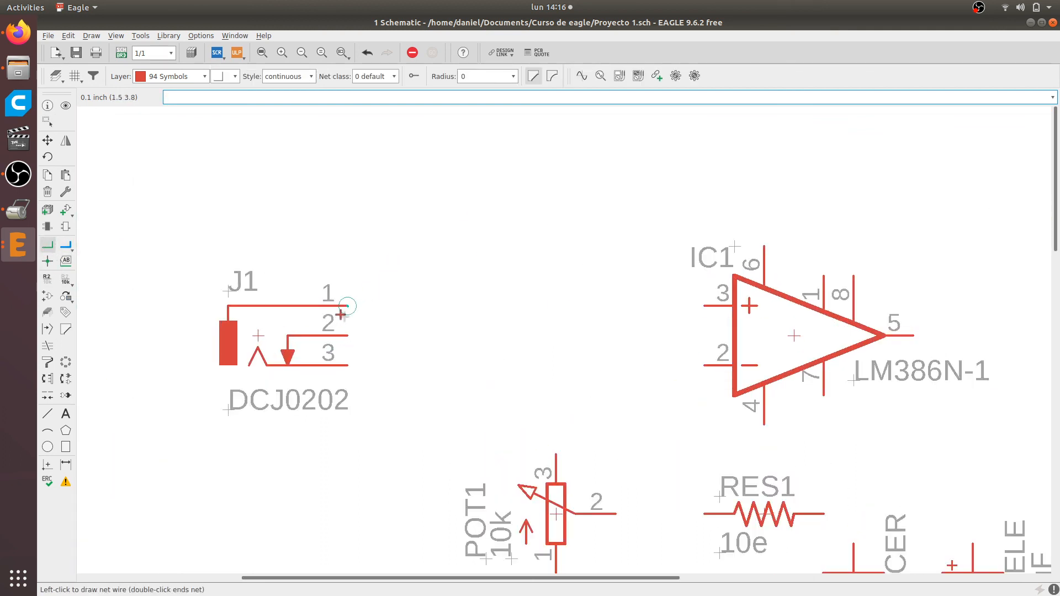
{"action": "left_click", "coordinate": [706, 306]}
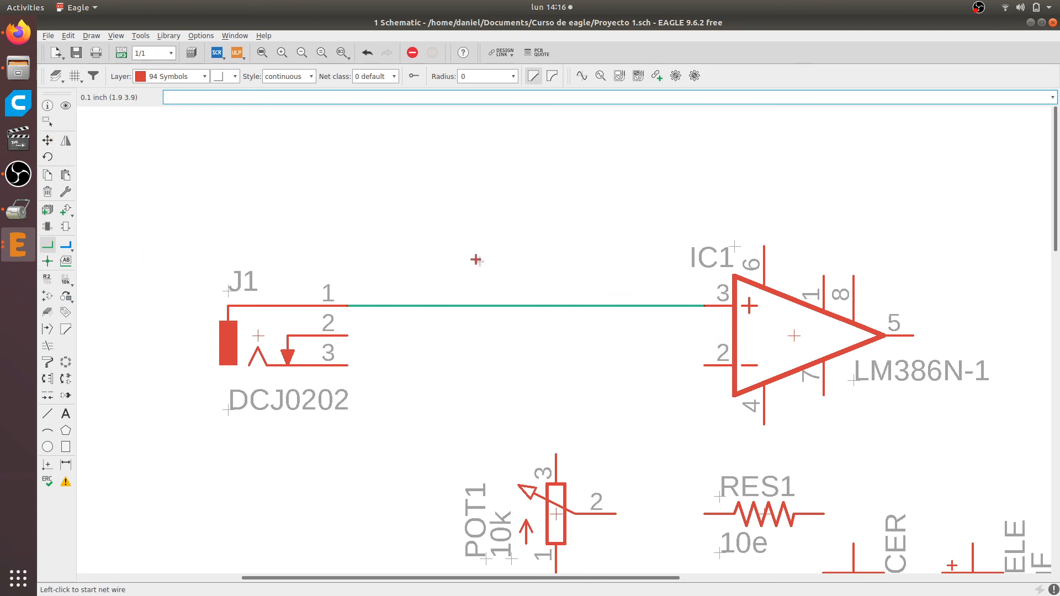
Delete the net between J1 and the LM386
{"action": "left_click", "coordinate": [48, 193]}
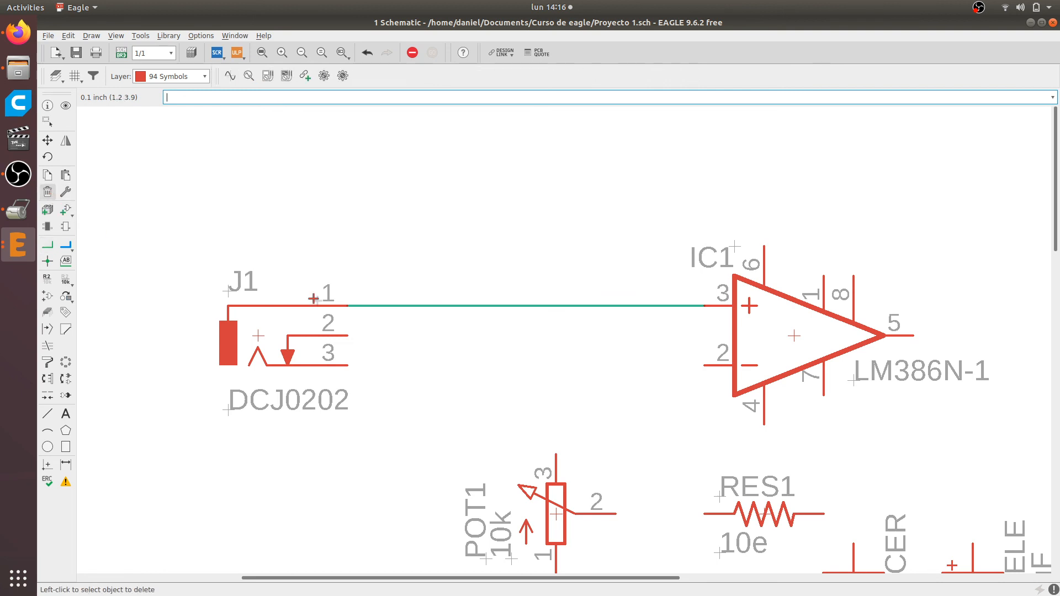
{"action": "left_click", "coordinate": [457, 310]}
{"action": "scroll", "coordinate": [396, 321], "scroll_direction": "down", "scroll_amount": 2}
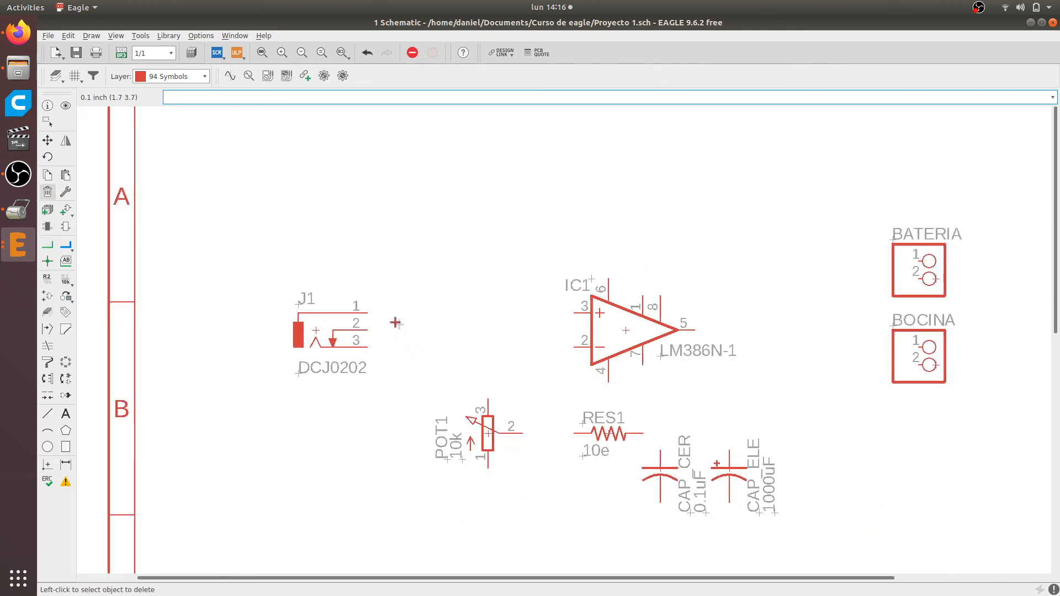
Undo the last deletion in the schematic
{"action": "scroll", "coordinate": [321, 328], "scroll_direction": "up", "scroll_amount": 2}
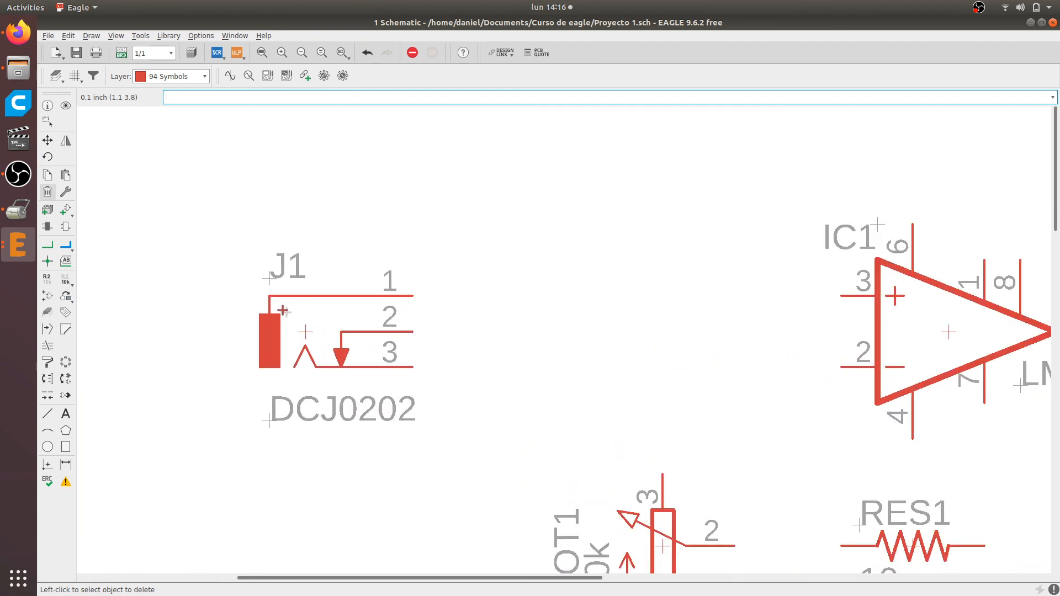
{"action": "scroll", "coordinate": [297, 312], "scroll_direction": "down", "scroll_amount": 1}
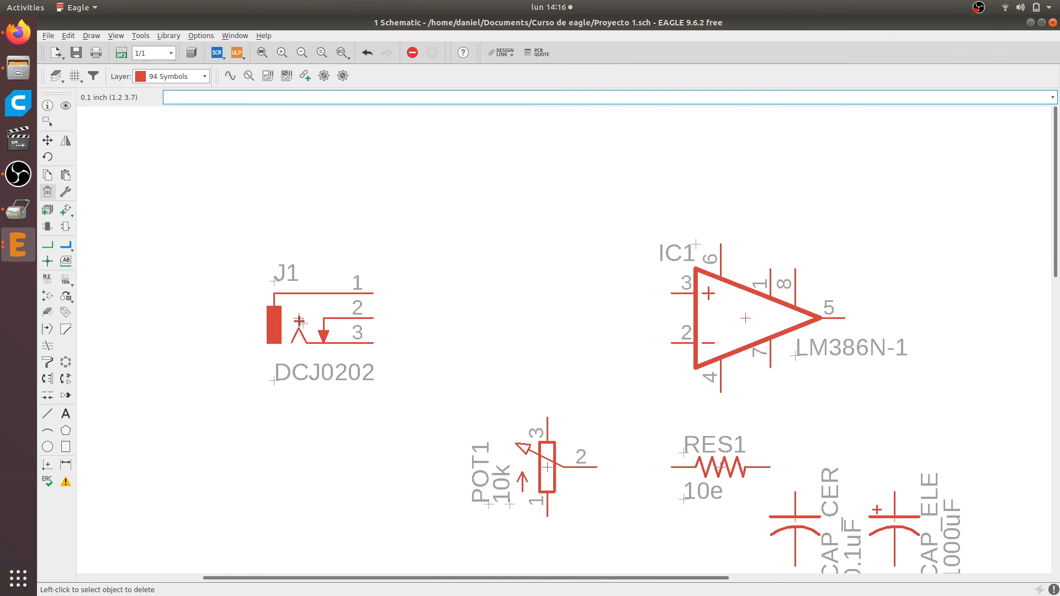
{"action": "scroll", "coordinate": [295, 309], "scroll_direction": "up", "scroll_amount": 2}
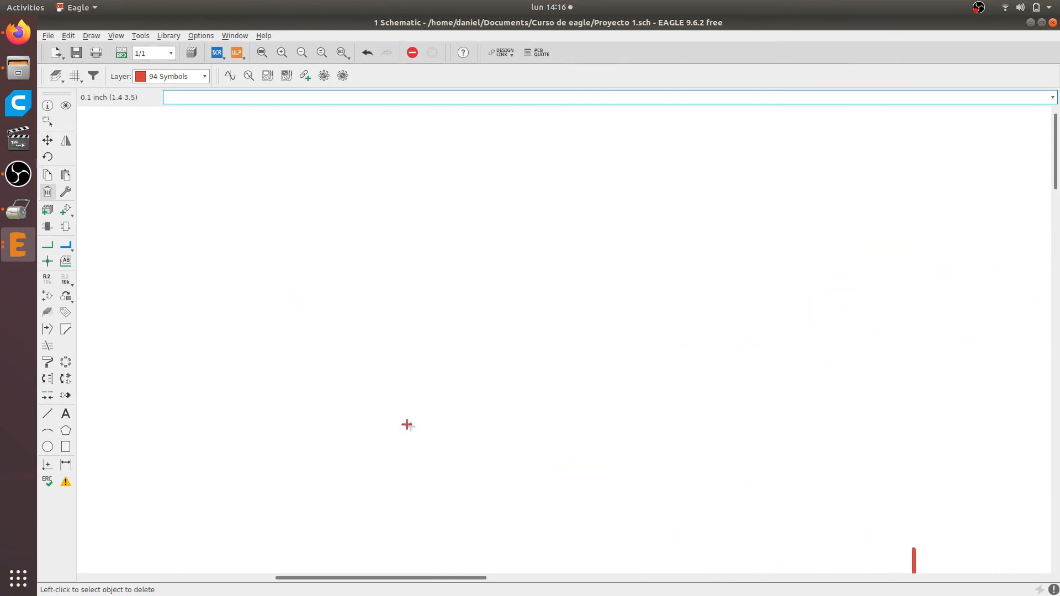
{"action": "key", "text": "ctrl+z"}
{"action": "scroll", "coordinate": [439, 357], "scroll_direction": "down", "scroll_amount": 5}
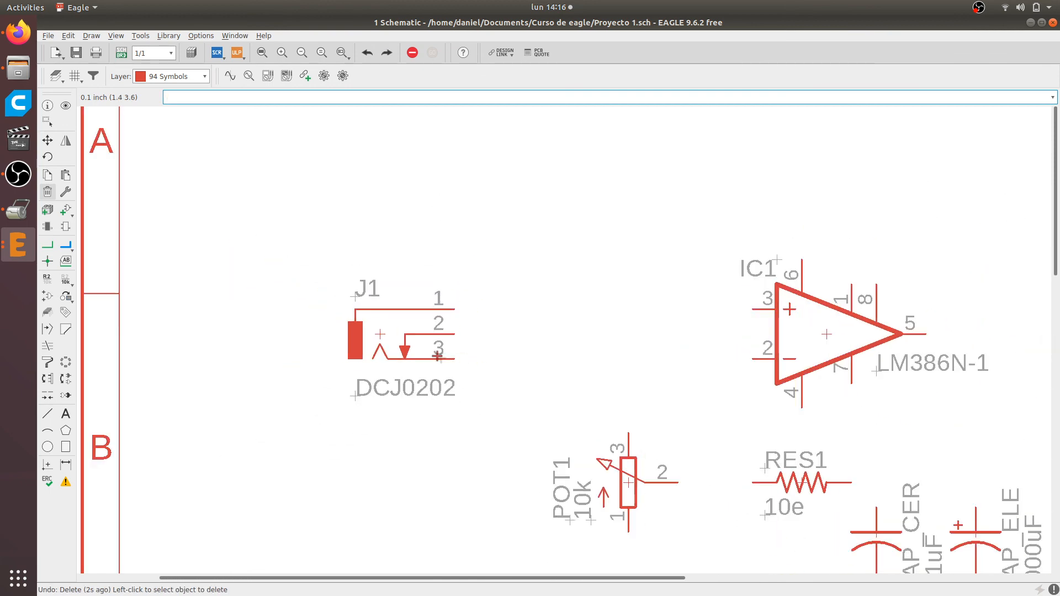
{"action": "scroll", "coordinate": [1003, 424], "scroll_direction": "up", "scroll_amount": 1}
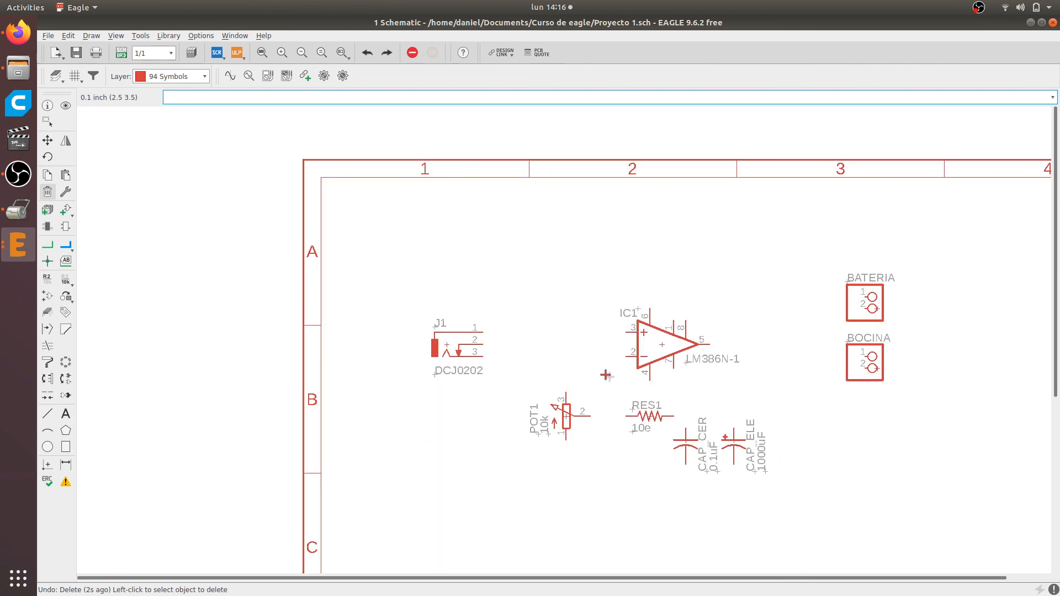
Switch to Firefox to check the audio input jack and ground connections in the LM386 Minimal Amplifier schematic, and return to EAGLE
{"action": "key", "text": "alt+Tab"}
{"action": "scroll", "coordinate": [463, 345], "scroll_direction": "up", "scroll_amount": 1}
{"action": "scroll", "coordinate": [386, 381], "scroll_direction": "down", "scroll_amount": 2}
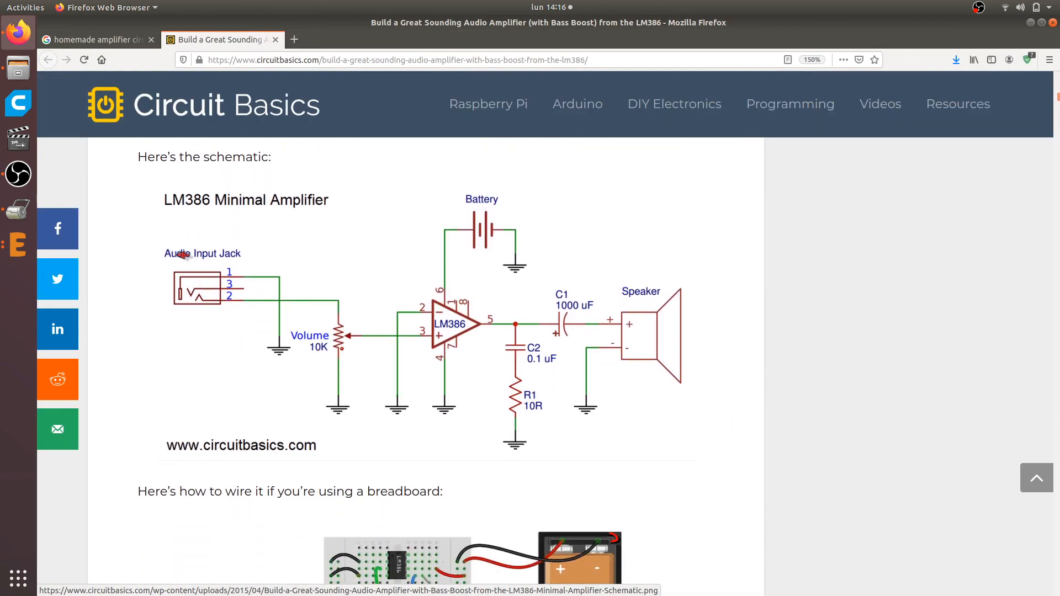
{"action": "scroll", "coordinate": [243, 297], "scroll_direction": "up", "scroll_amount": 2}
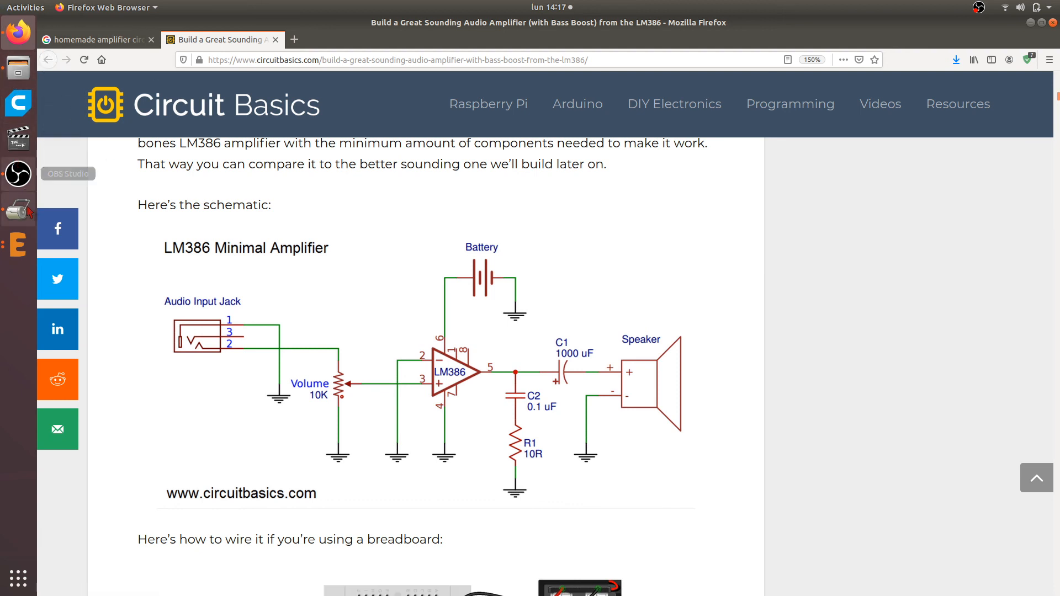
{"action": "left_click", "coordinate": [18, 244]}
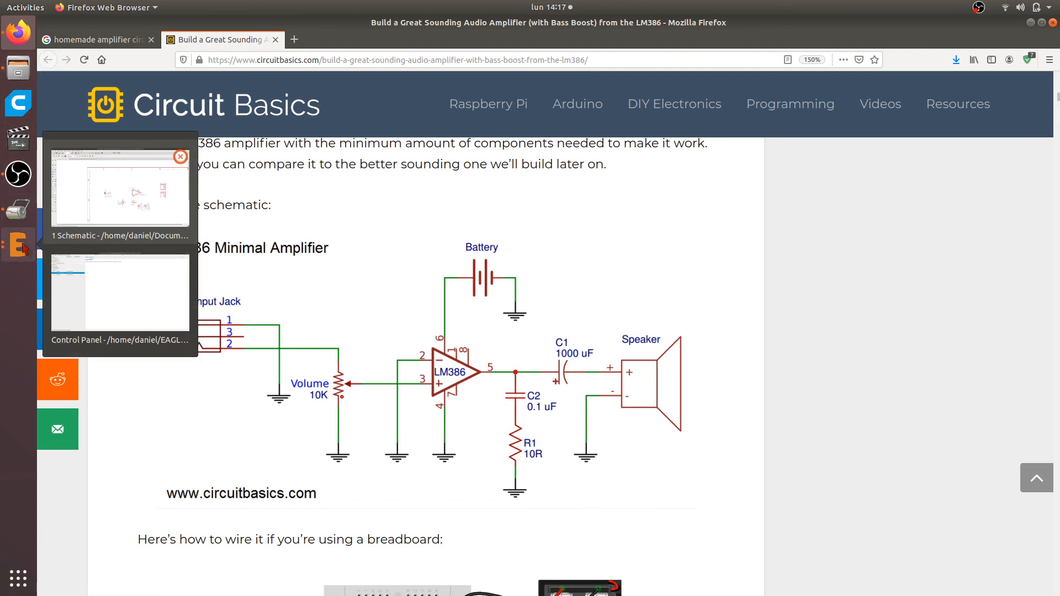
{"action": "left_click", "coordinate": [159, 215]}
Start the add command, clear the part search, and choose the GND symbol from the supply1 library
{"action": "scroll", "coordinate": [499, 364], "scroll_direction": "up", "scroll_amount": 2}
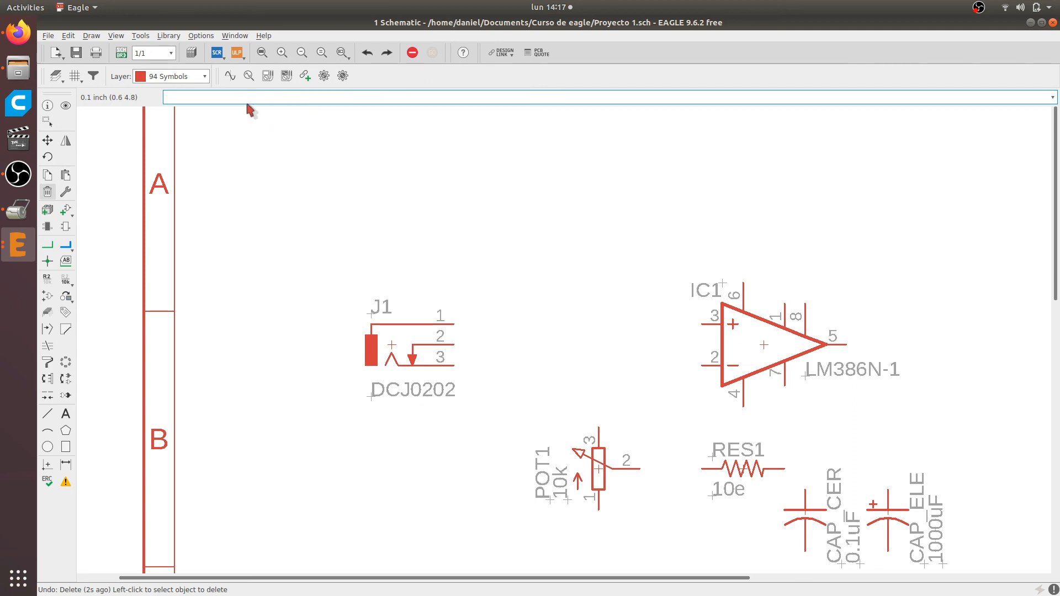
{"action": "type", "text": "add"}
{"action": "key", "text": "Return"}
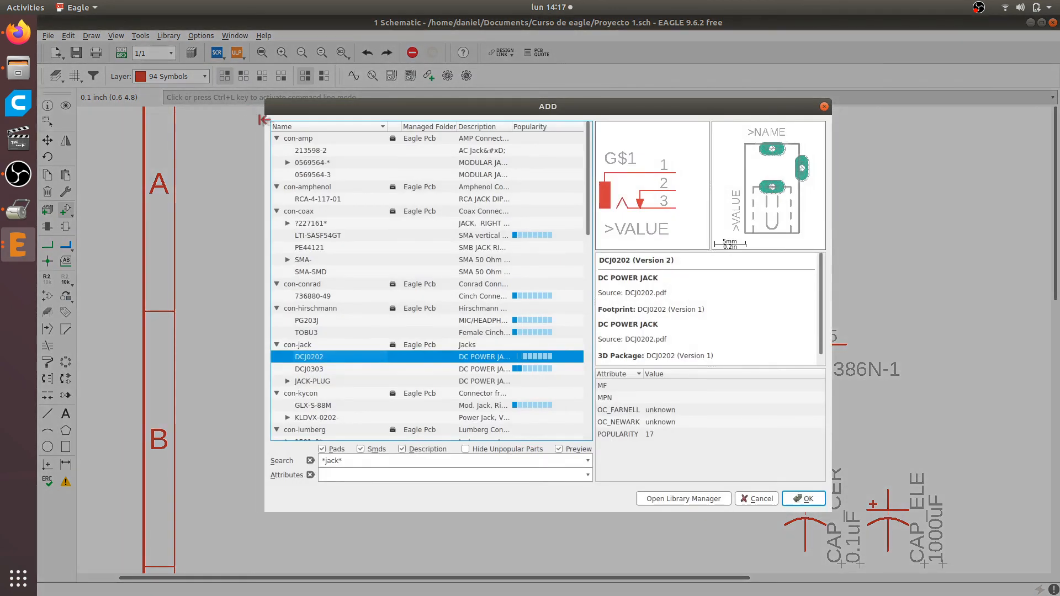
{"action": "triple_click", "coordinate": [352, 460]}
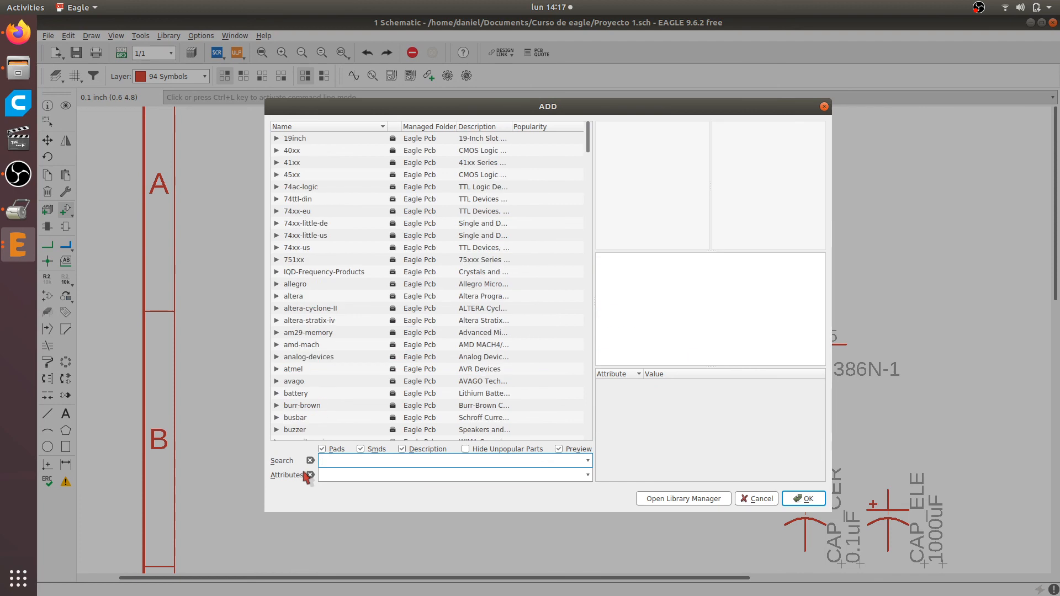
{"action": "left_click", "coordinate": [310, 285]}
{"action": "key", "text": "s"}
{"action": "scroll", "coordinate": [308, 296], "scroll_direction": "down", "scroll_amount": 3}
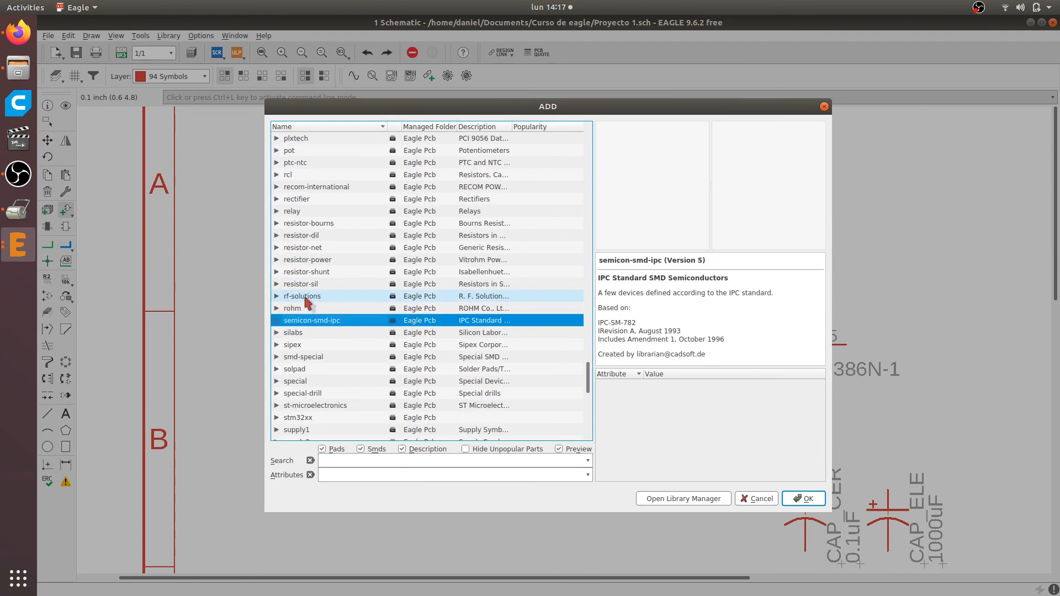
{"action": "scroll", "coordinate": [314, 295], "scroll_direction": "down", "scroll_amount": 2}
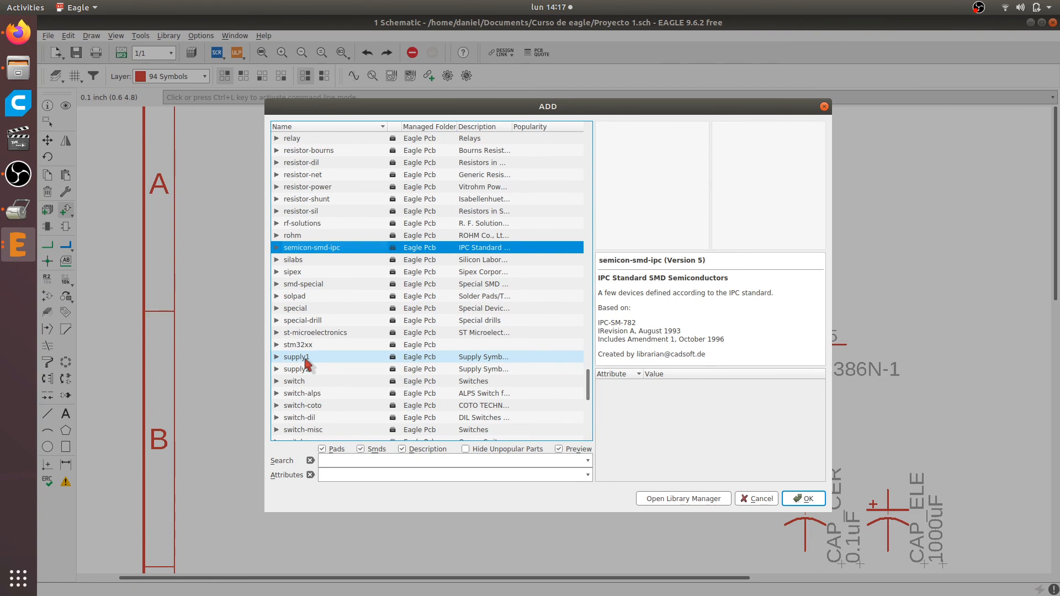
{"action": "left_click", "coordinate": [276, 357]}
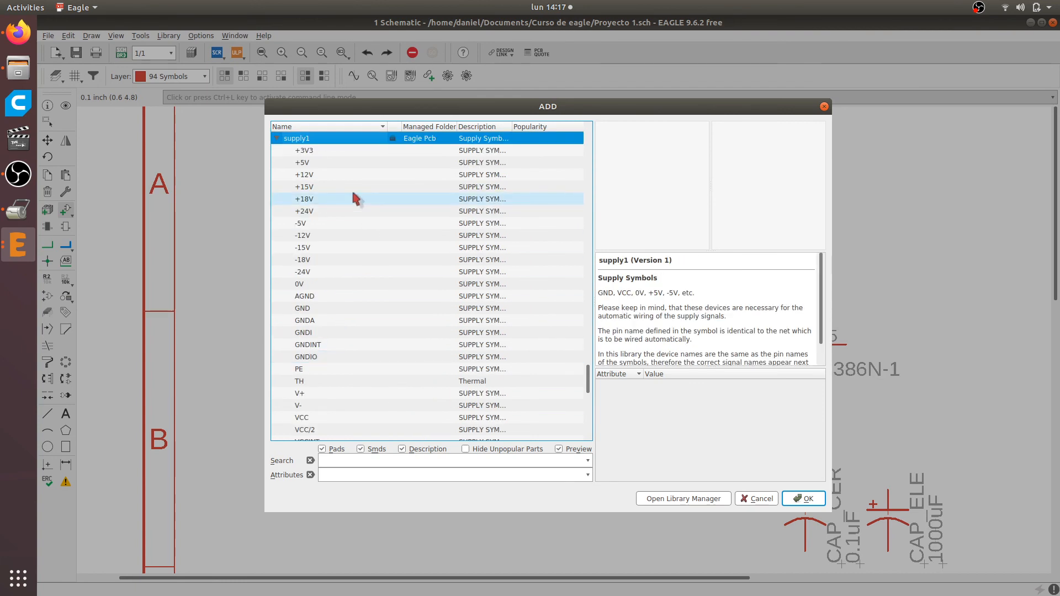
{"action": "left_click", "coordinate": [313, 314]}
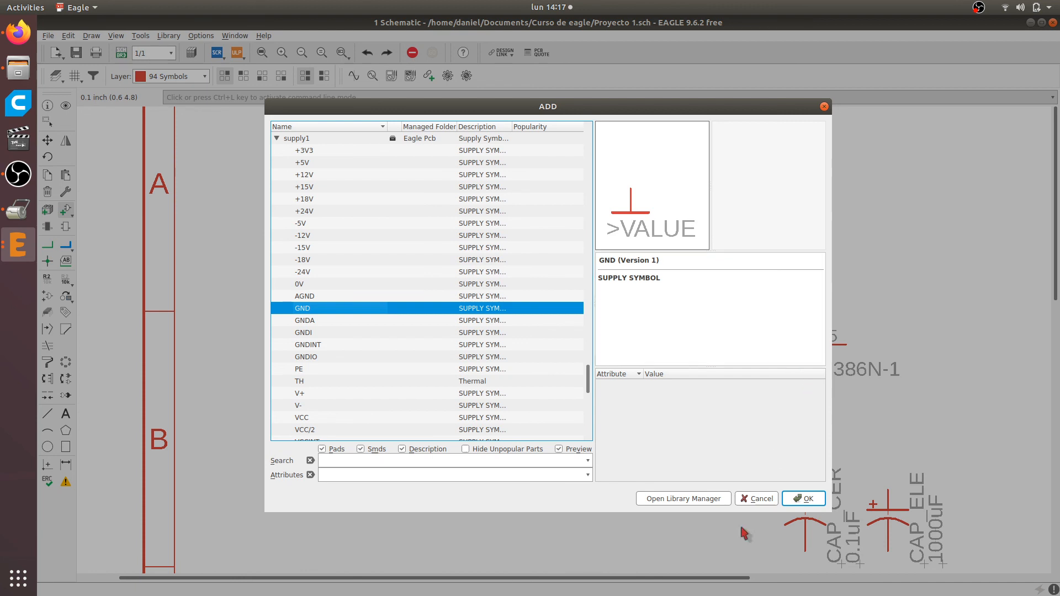
{"action": "double_click", "coordinate": [303, 310]}
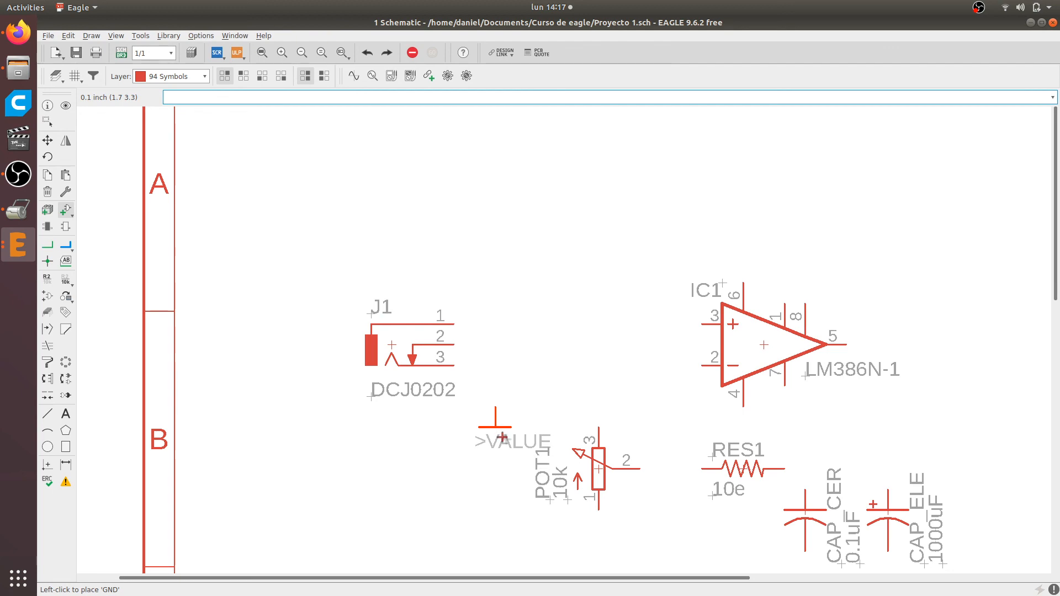
Place one GND symbol between jack J1 and POT1 and end the add command
{"action": "left_click", "coordinate": [500, 431]}
{"action": "key", "text": "Escape"}
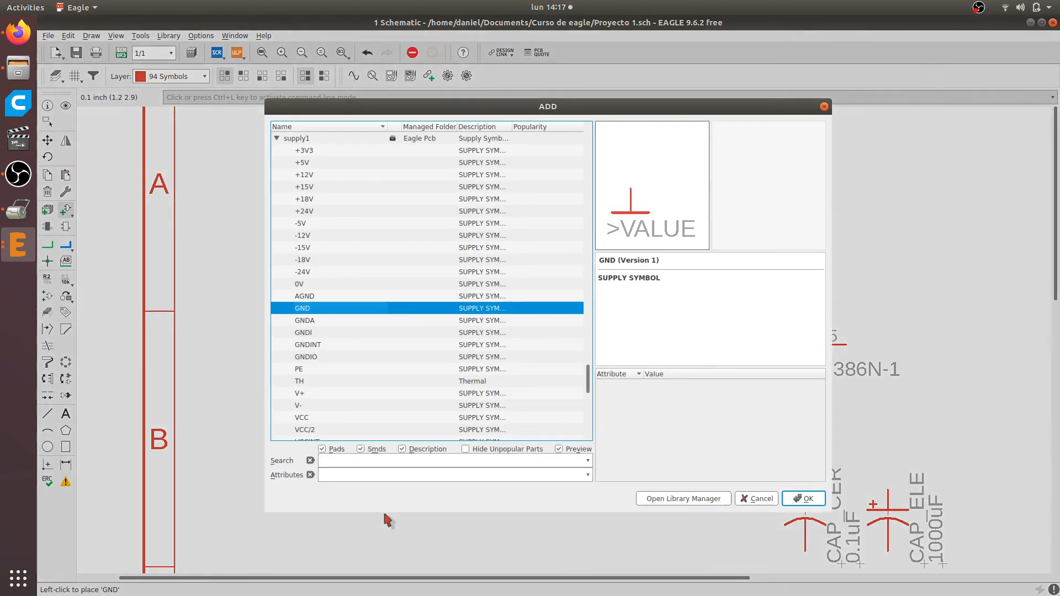
{"action": "key", "text": "Escape"}
Draw a net from pin 1 of jack J1 down to the GND symbol
{"action": "left_click", "coordinate": [47, 244]}
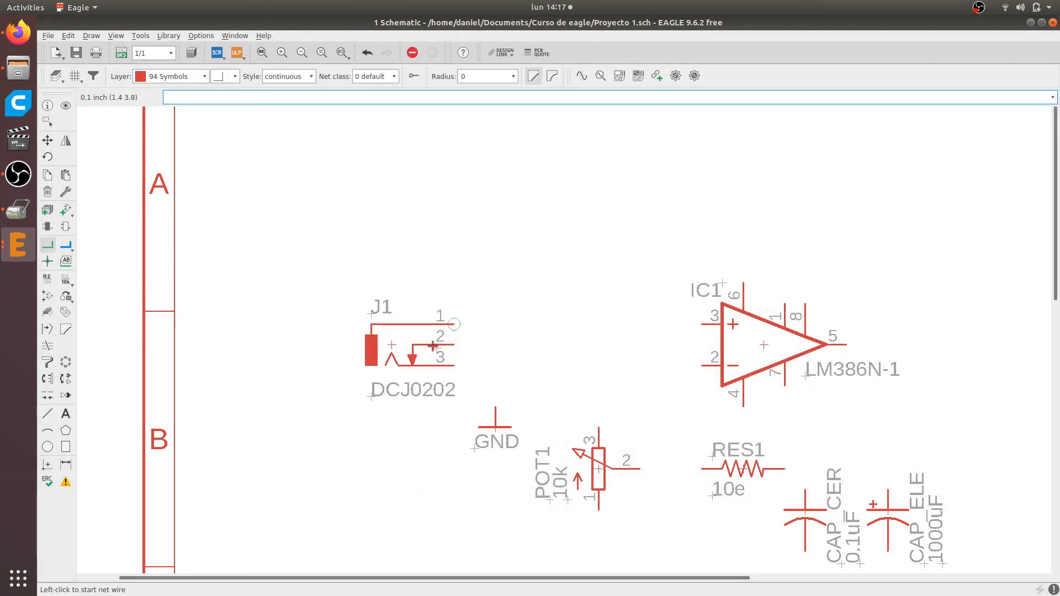
{"action": "left_click", "coordinate": [454, 324]}
{"action": "left_click", "coordinate": [495, 408]}
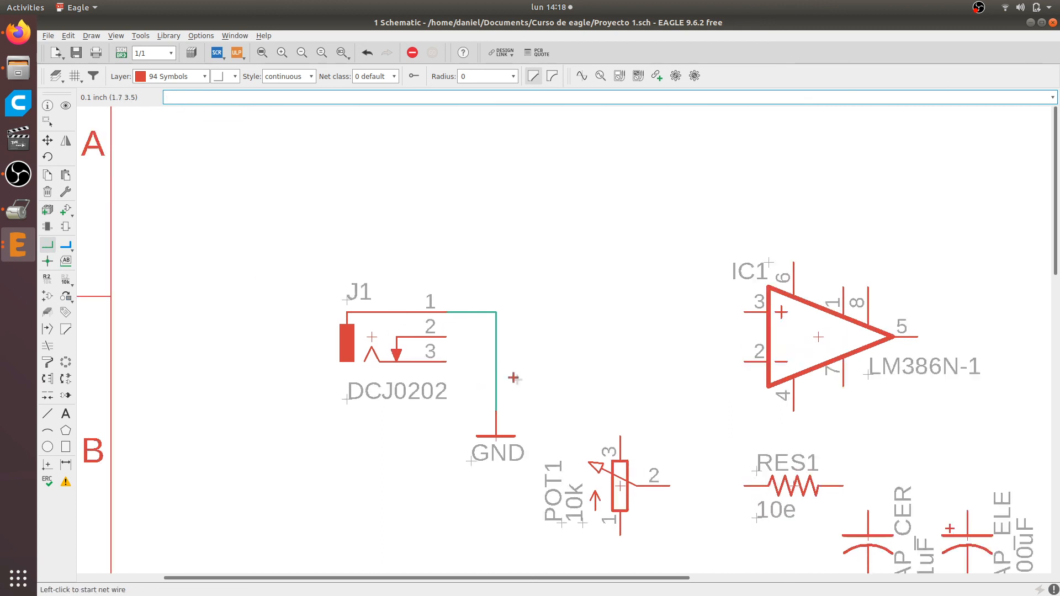
{"action": "scroll", "coordinate": [501, 381], "scroll_direction": "up", "scroll_amount": 2}
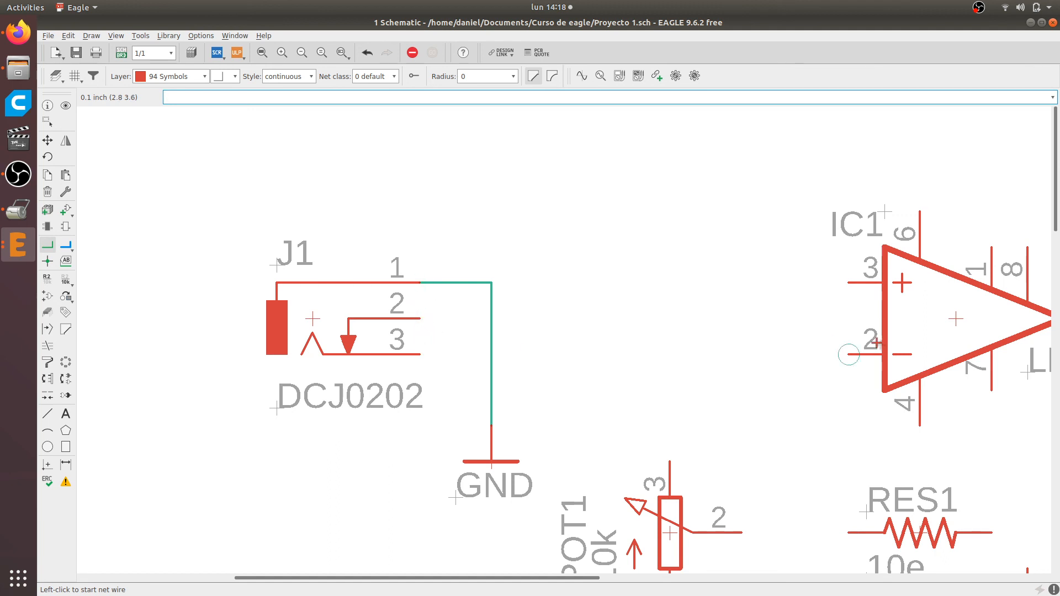
{"action": "left_click", "coordinate": [419, 319]}
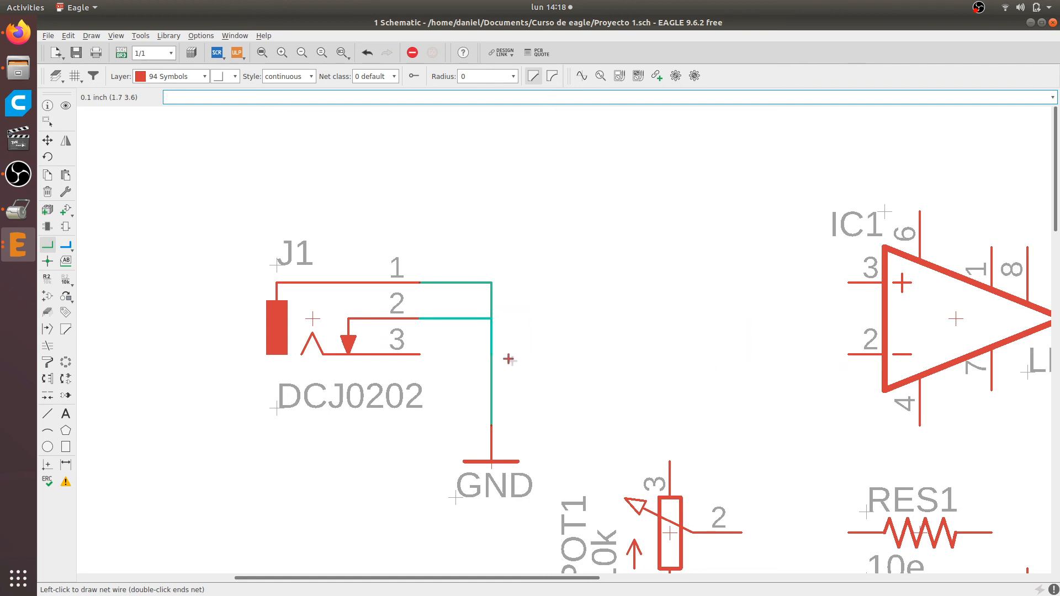
{"action": "key", "text": "Escape"}
Switch to Firefox to check how the audio input jack pins connect to the volume potentiometer, and return to EAGLE
{"action": "key", "text": "alt+Tab"}
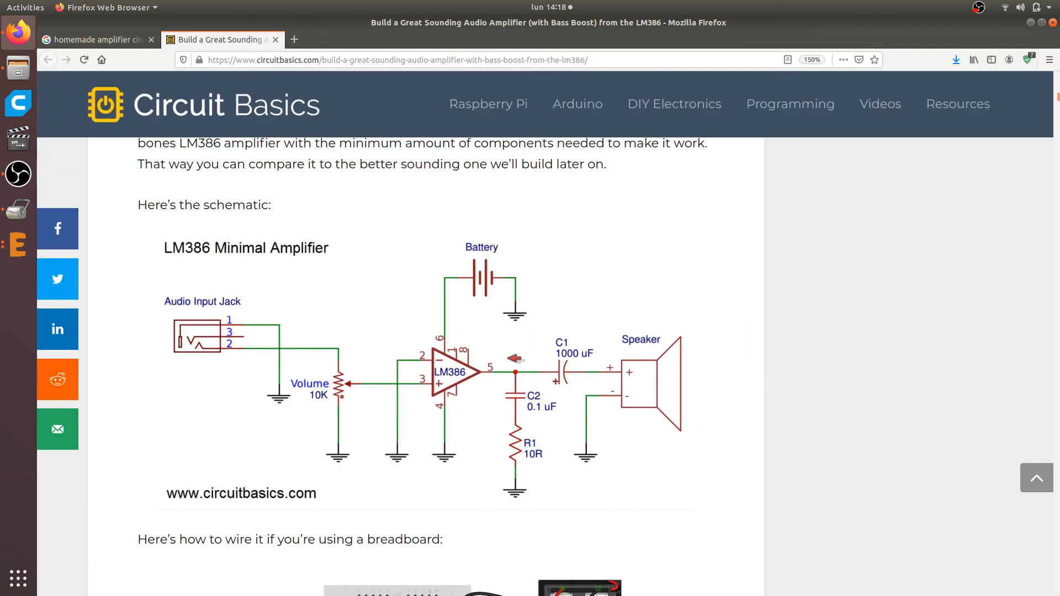
{"action": "scroll", "coordinate": [259, 390], "scroll_direction": "up", "scroll_amount": 2}
{"action": "scroll", "coordinate": [258, 391], "scroll_direction": "down", "scroll_amount": 2}
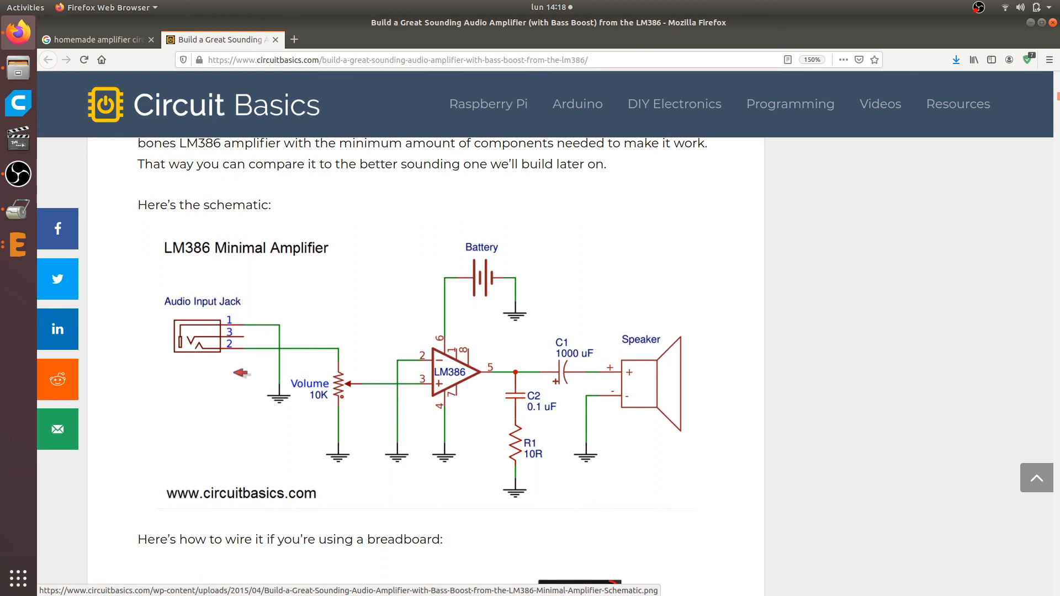
{"action": "scroll", "coordinate": [243, 376], "scroll_direction": "up", "scroll_amount": 2}
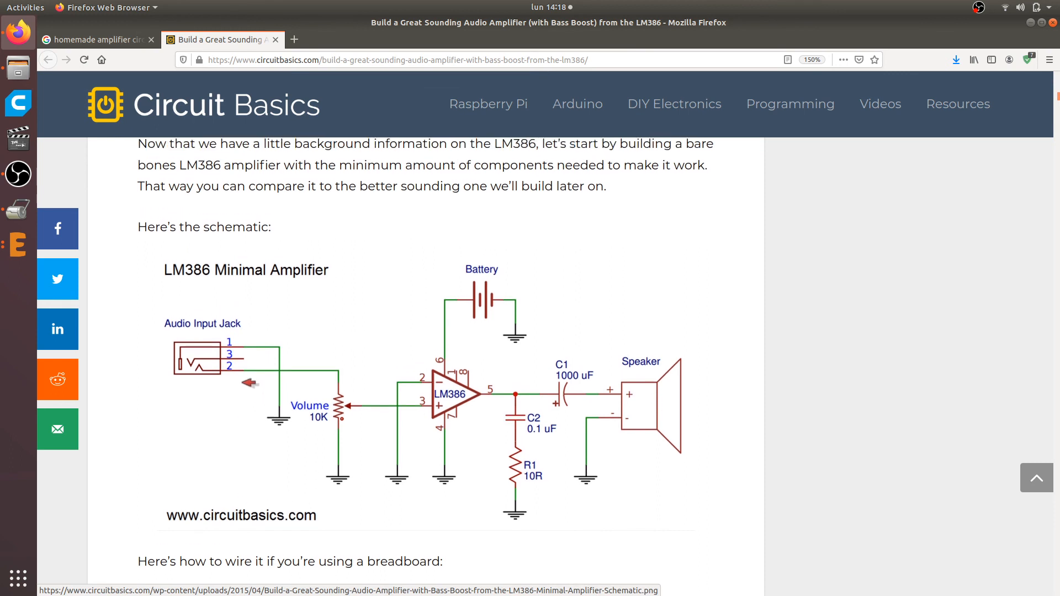
{"action": "scroll", "coordinate": [231, 361], "scroll_direction": "down", "scroll_amount": 2}
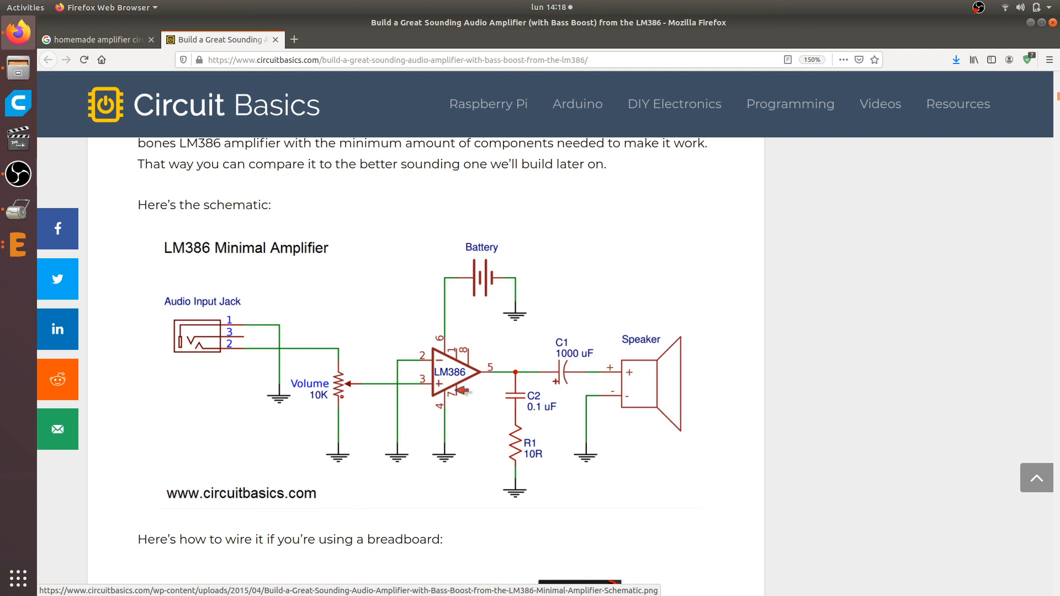
{"action": "key", "text": "alt+Tab"}
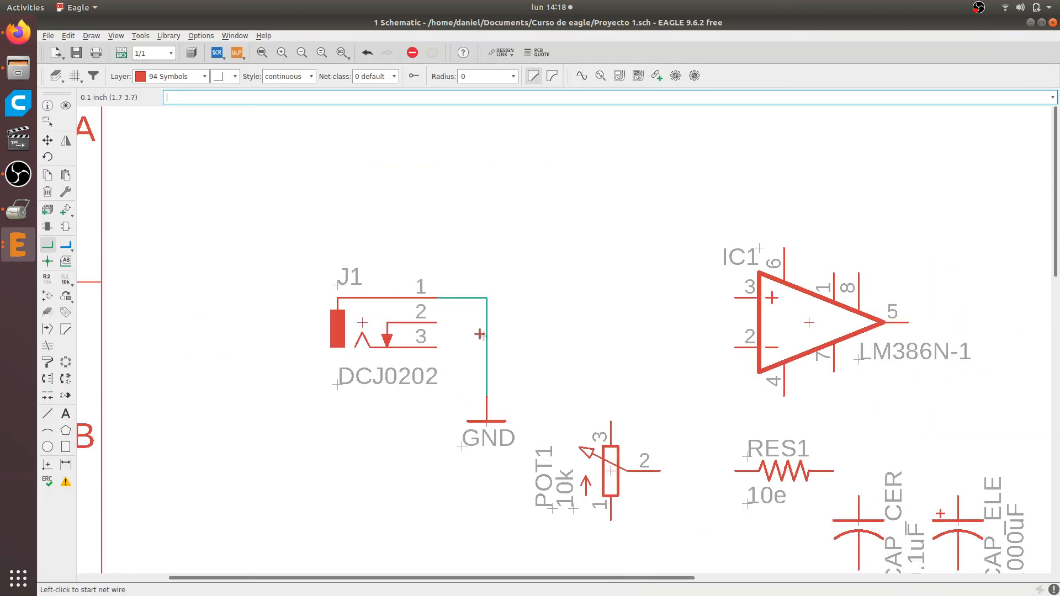
Move potentiometer POT1 up so it sits level with the GND symbol, between J1 and the LM386
{"action": "scroll", "coordinate": [640, 420], "scroll_direction": "down", "scroll_amount": 1}
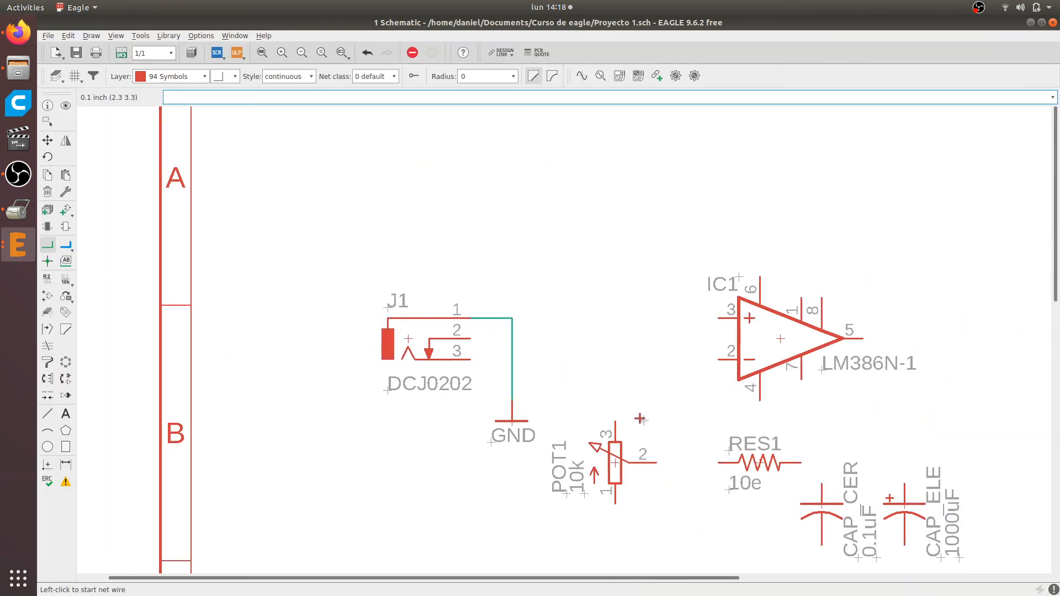
{"action": "left_click", "coordinate": [50, 139]}
{"action": "scroll", "coordinate": [500, 367], "scroll_direction": "up", "scroll_amount": 3}
{"action": "left_click", "coordinate": [697, 530]}
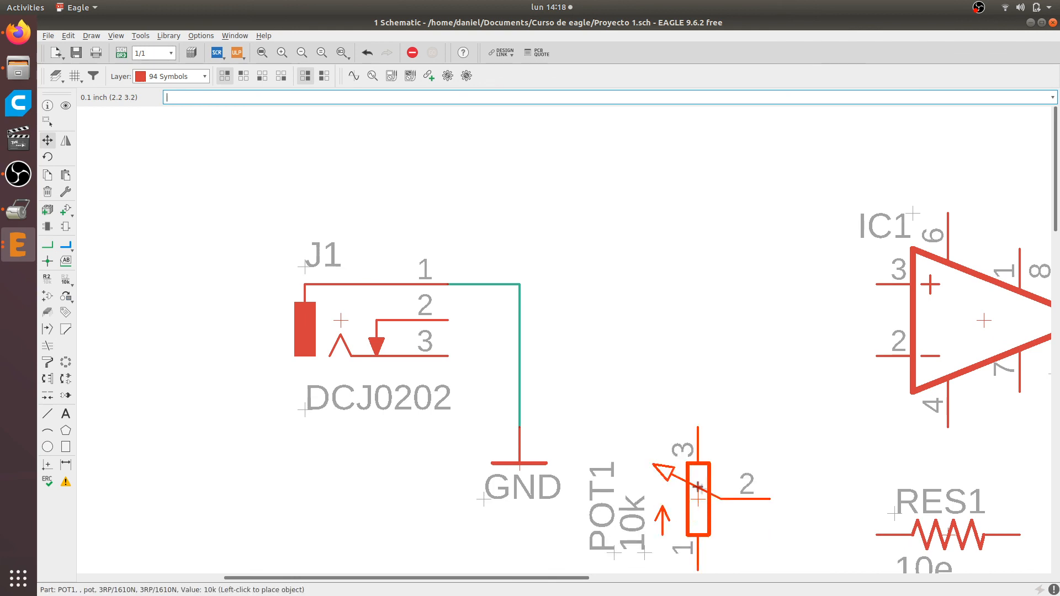
{"action": "left_click", "coordinate": [690, 455]}
{"action": "scroll", "coordinate": [574, 282], "scroll_direction": "down", "scroll_amount": 2}
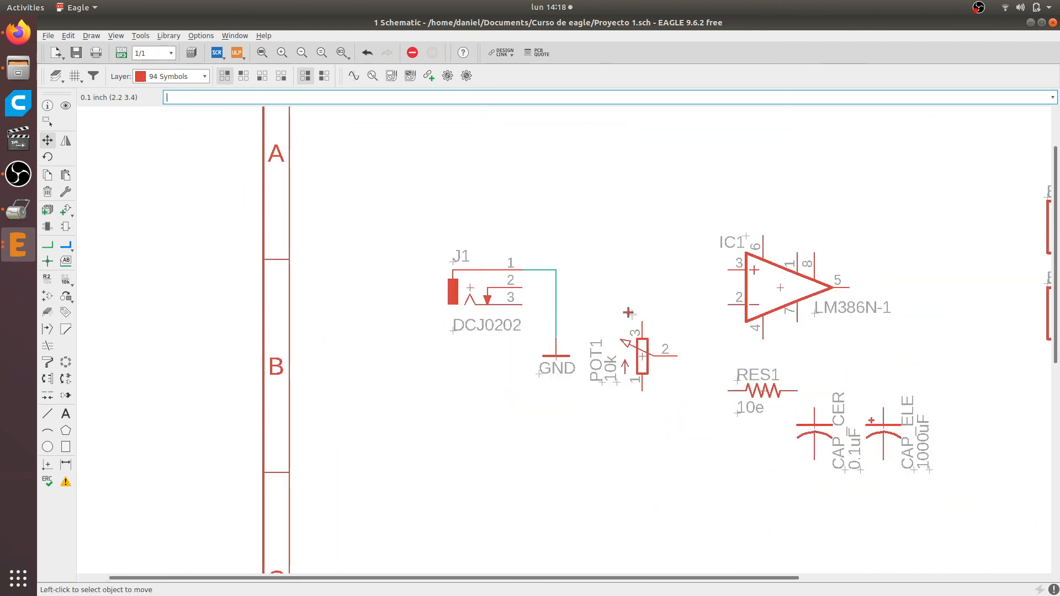
{"action": "scroll", "coordinate": [597, 296], "scroll_direction": "up", "scroll_amount": 1}
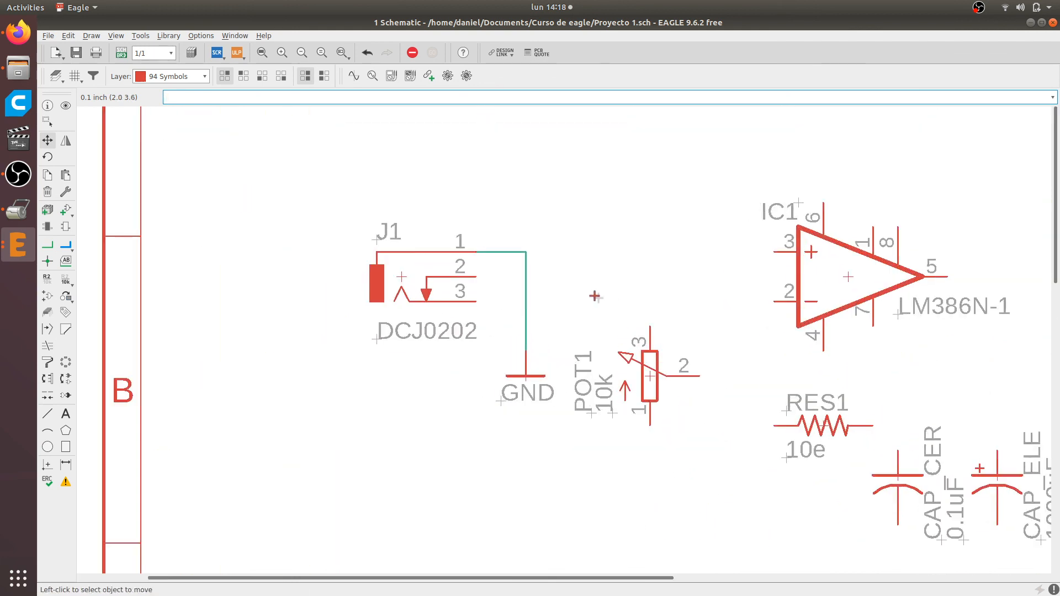
Check the jack wiring in the Firefox reference schematic, then draw a net from pin 2 of J1 to pin 3 of POT1
{"action": "left_click", "coordinate": [48, 245]}
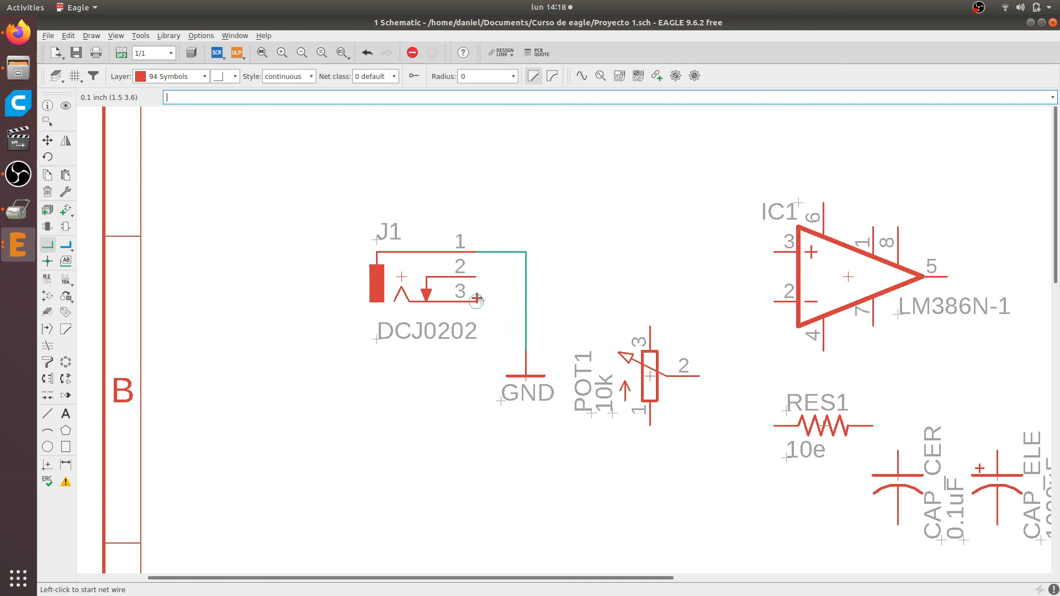
{"action": "key", "text": "alt+Tab"}
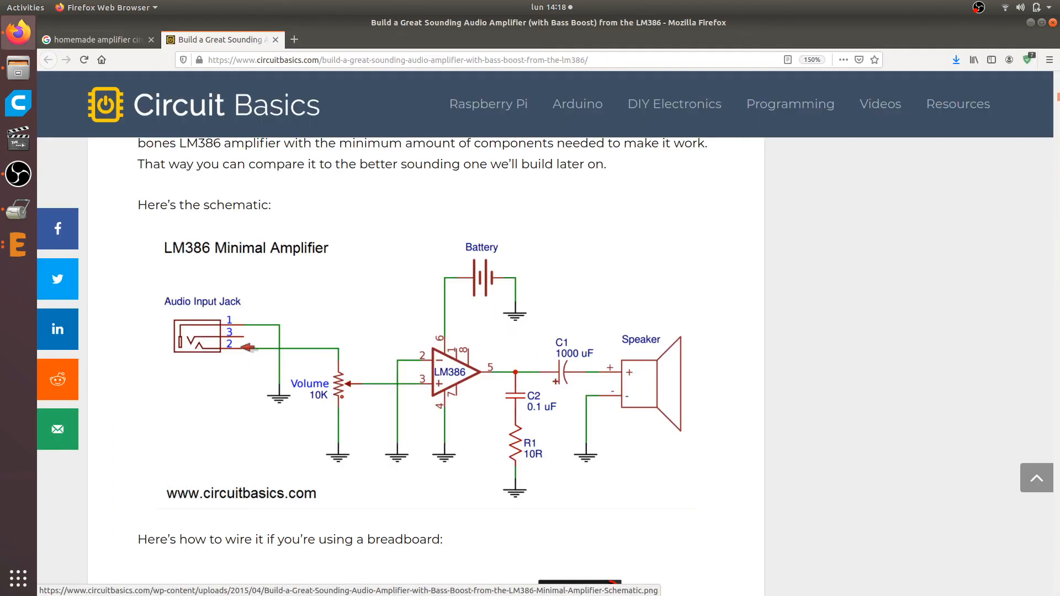
{"action": "key", "text": "alt+Tab"}
{"action": "key", "text": "alt+Tab"}
{"action": "key", "text": "alt+Tab"}
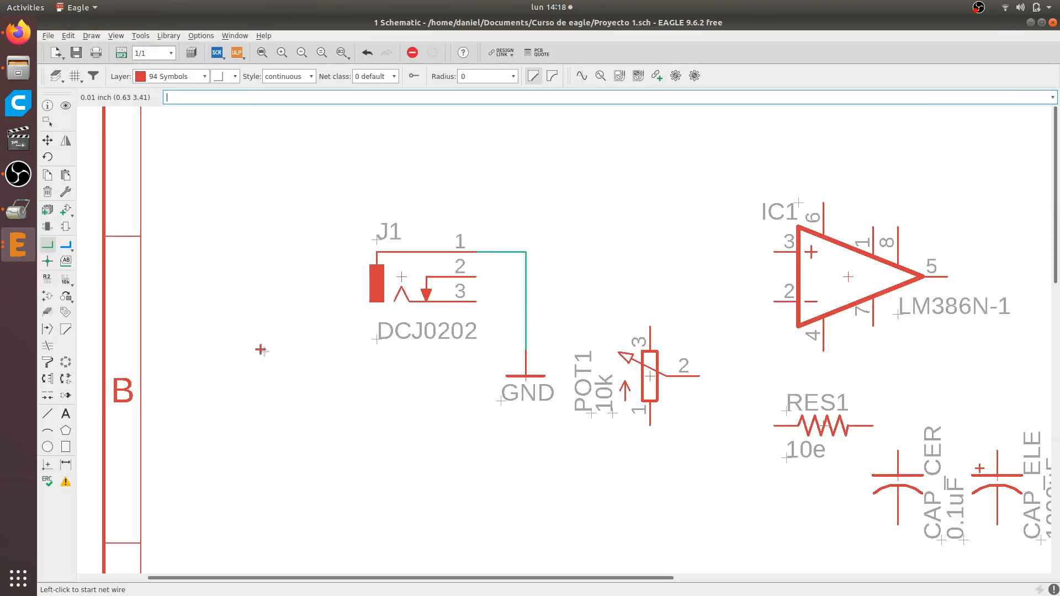
{"action": "left_click", "coordinate": [476, 276]}
{"action": "left_click", "coordinate": [650, 328]}
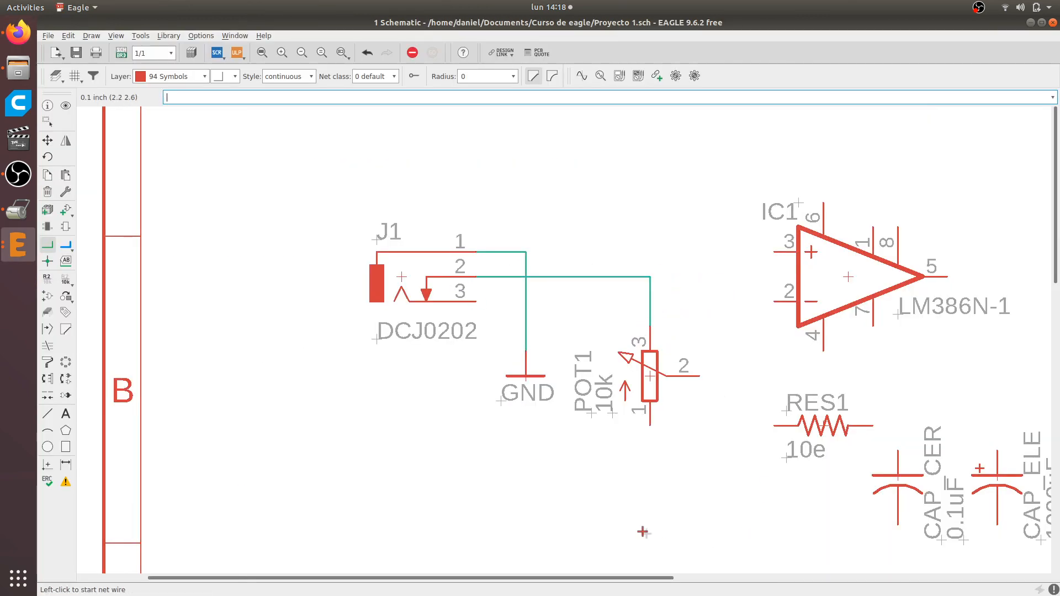
Compare POT1's remaining pins with the volume potentiometer in the Firefox reference schematic and return to EAGLE
{"action": "scroll", "coordinate": [629, 342], "scroll_direction": "down", "scroll_amount": 1}
{"action": "scroll", "coordinate": [650, 384], "scroll_direction": "up", "scroll_amount": 2}
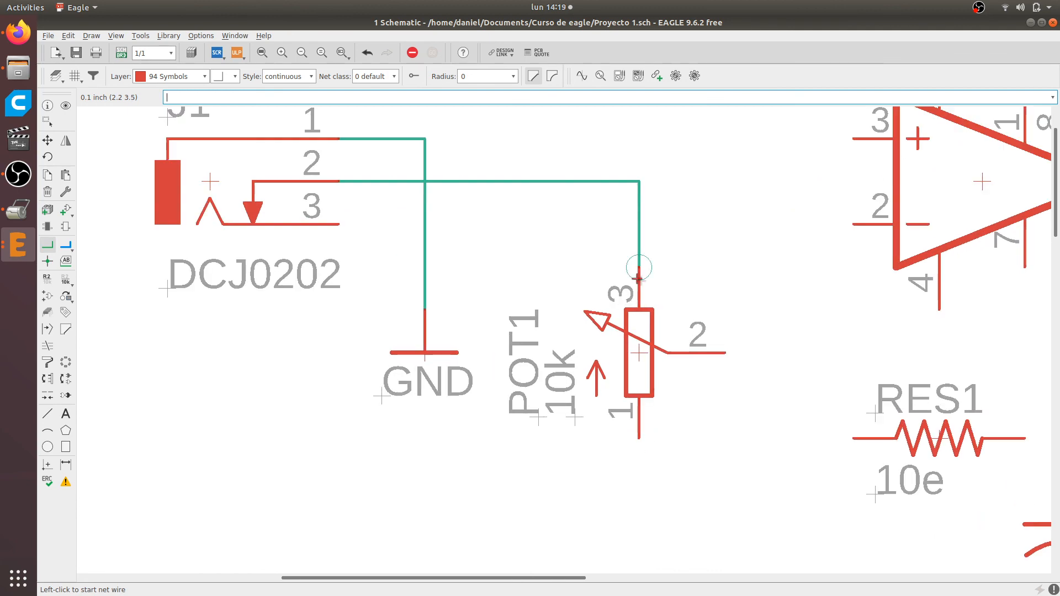
{"action": "key", "text": "alt+Tab"}
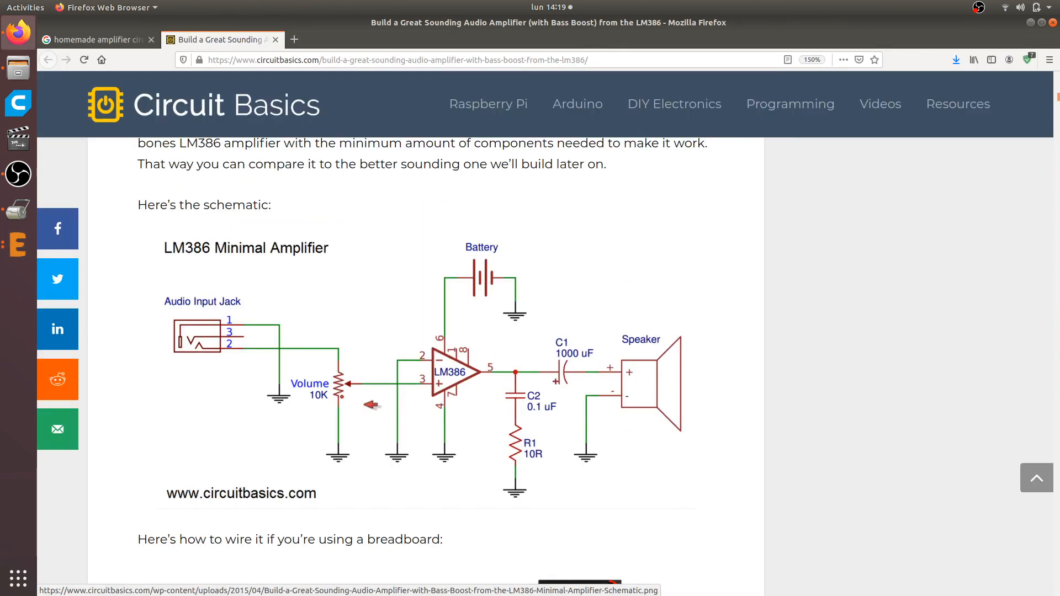
{"action": "key", "text": "alt+Tab"}
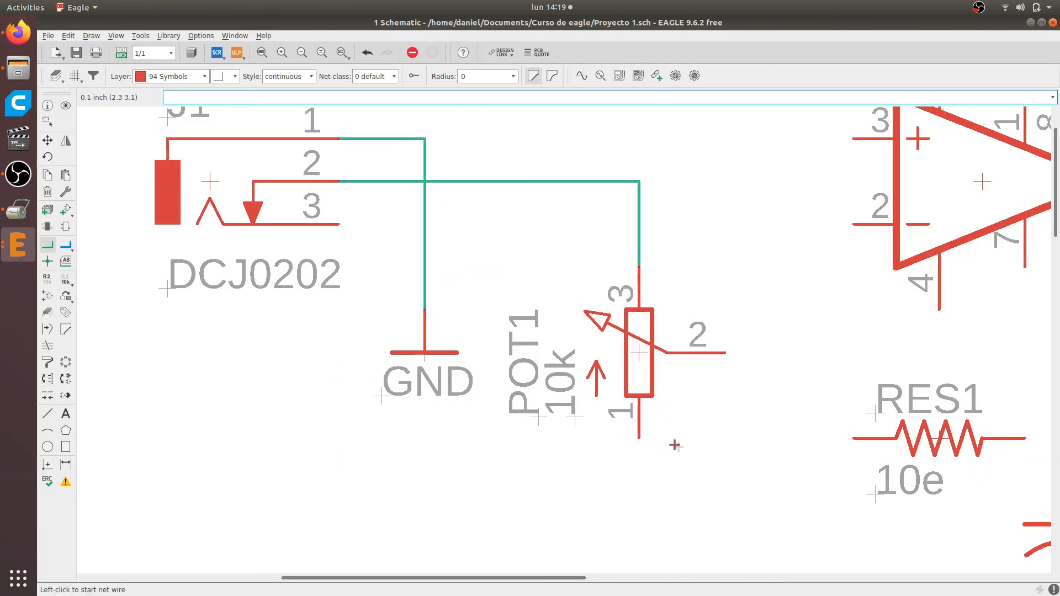
{"action": "scroll", "coordinate": [666, 331], "scroll_direction": "down", "scroll_amount": 2}
{"action": "scroll", "coordinate": [670, 415], "scroll_direction": "up", "scroll_amount": 3}
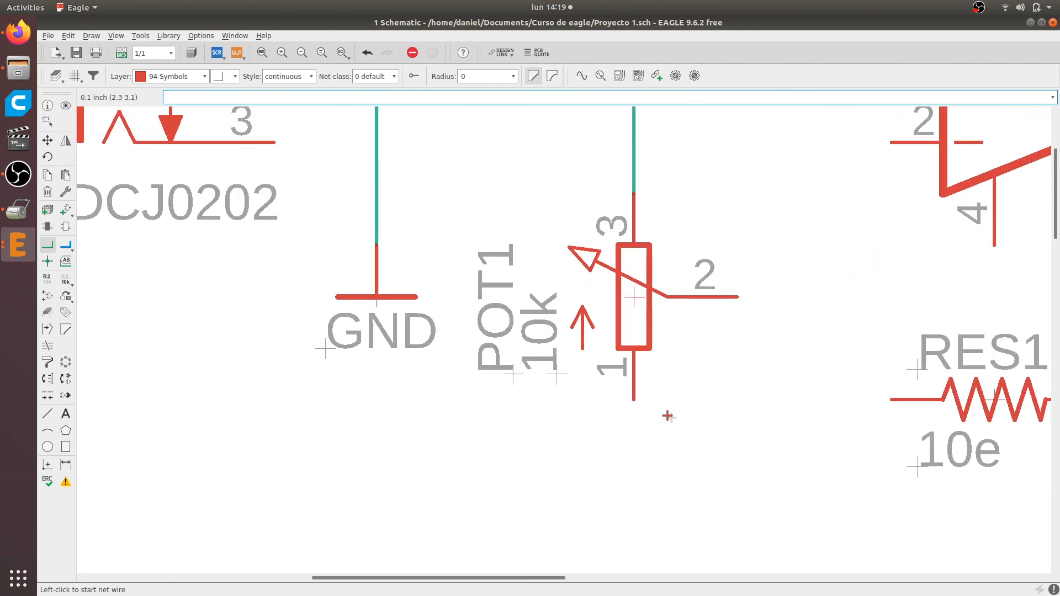
{"action": "scroll", "coordinate": [668, 416], "scroll_direction": "down", "scroll_amount": 3}
{"action": "key", "text": "alt+Tab"}
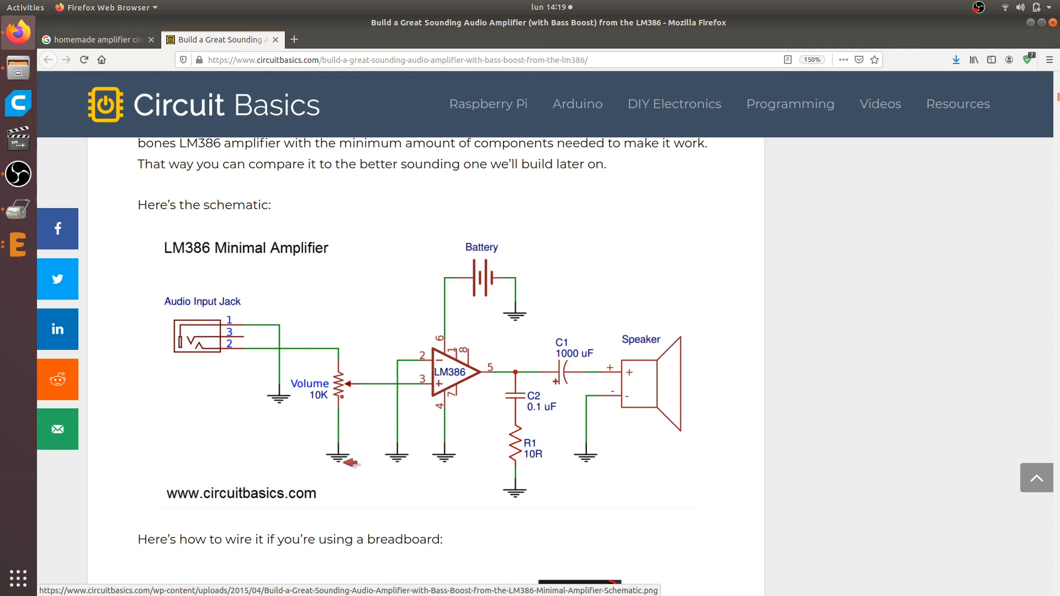
{"action": "key", "text": "alt+Tab"}
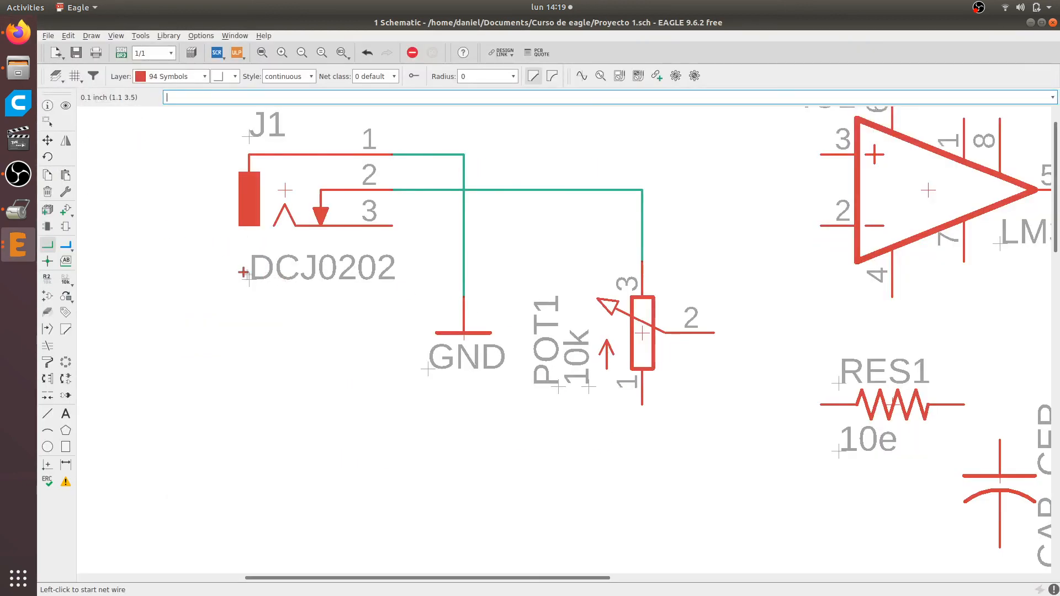
Copy the GND symbol and place the copy directly below pin 1 of POT1
{"action": "left_click", "coordinate": [48, 176]}
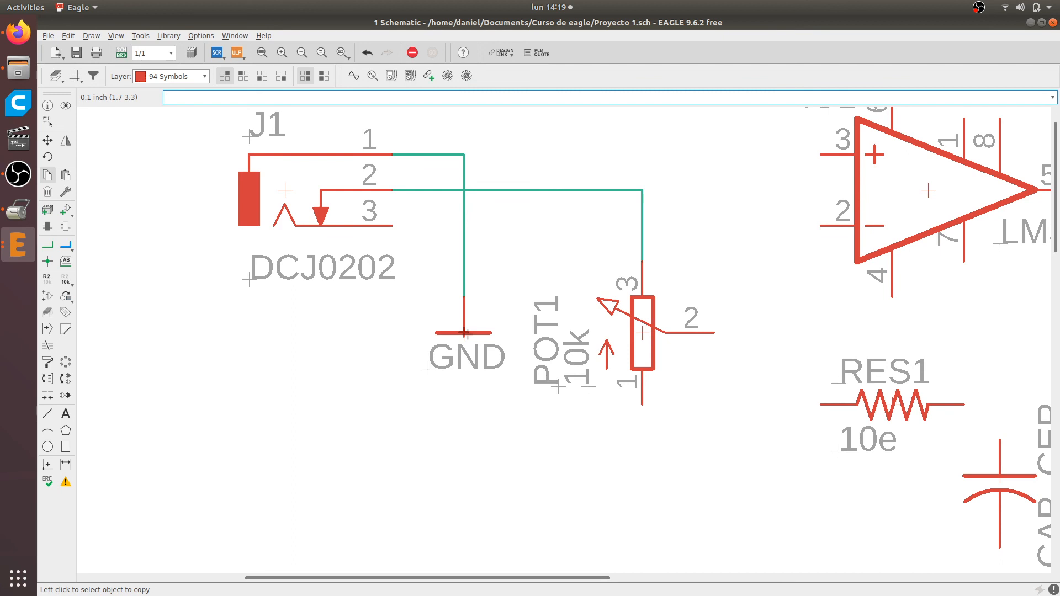
{"action": "left_click", "coordinate": [463, 333]}
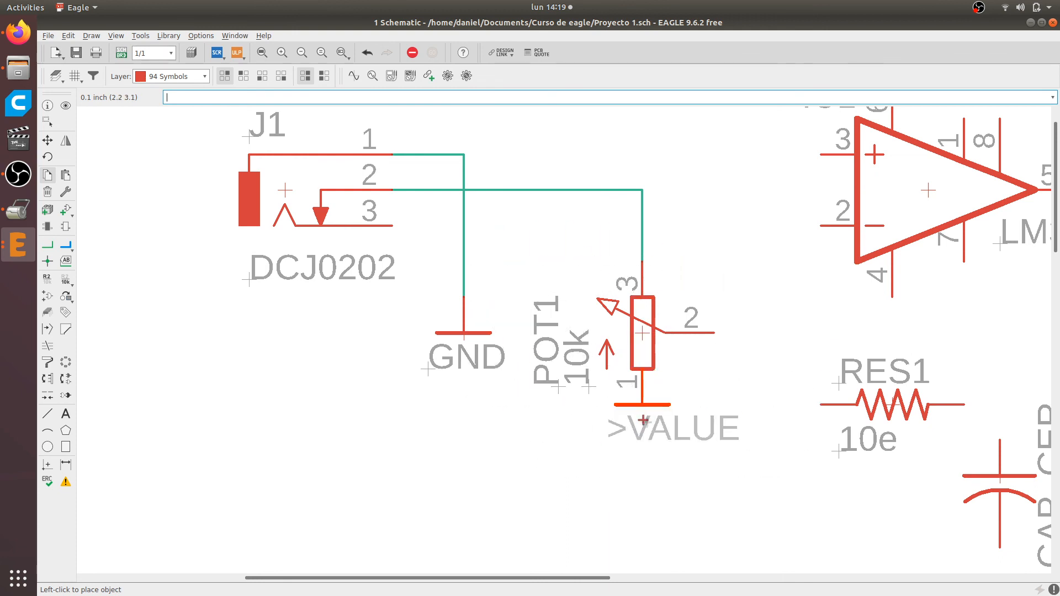
{"action": "left_click", "coordinate": [641, 461]}
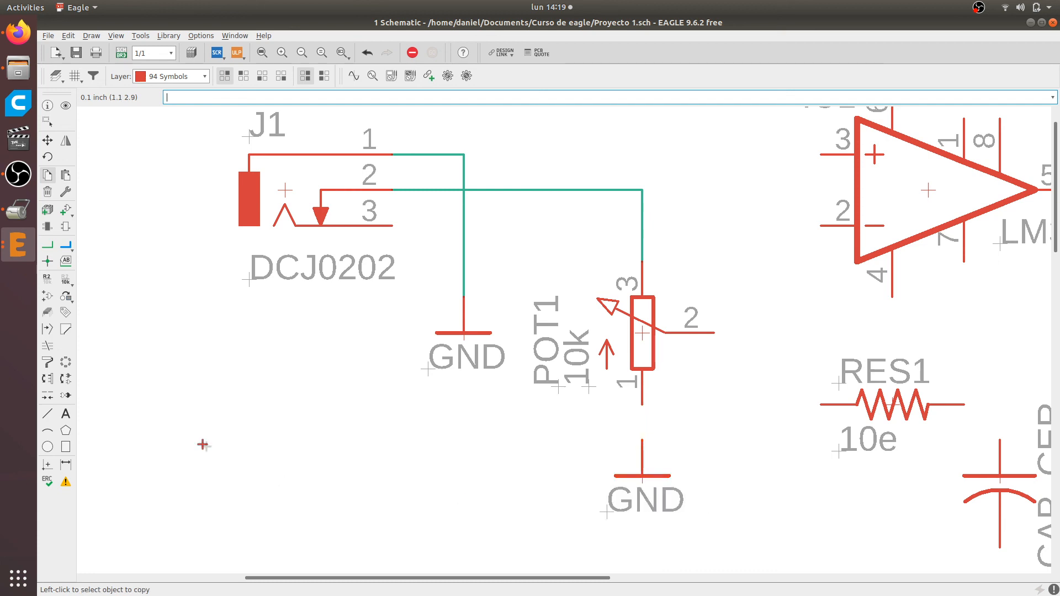
Draw a net between pin 1 of POT1 and the GND symbol below it
{"action": "left_click", "coordinate": [48, 244]}
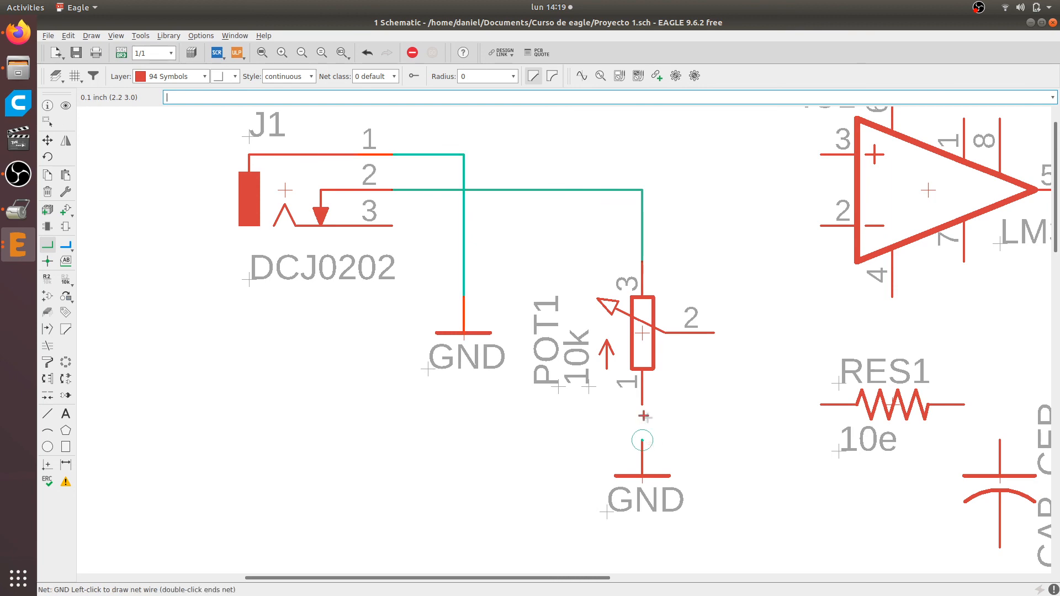
{"action": "scroll", "coordinate": [706, 295], "scroll_direction": "down", "scroll_amount": 2}
{"action": "scroll", "coordinate": [706, 295], "scroll_direction": "down", "scroll_amount": 5}
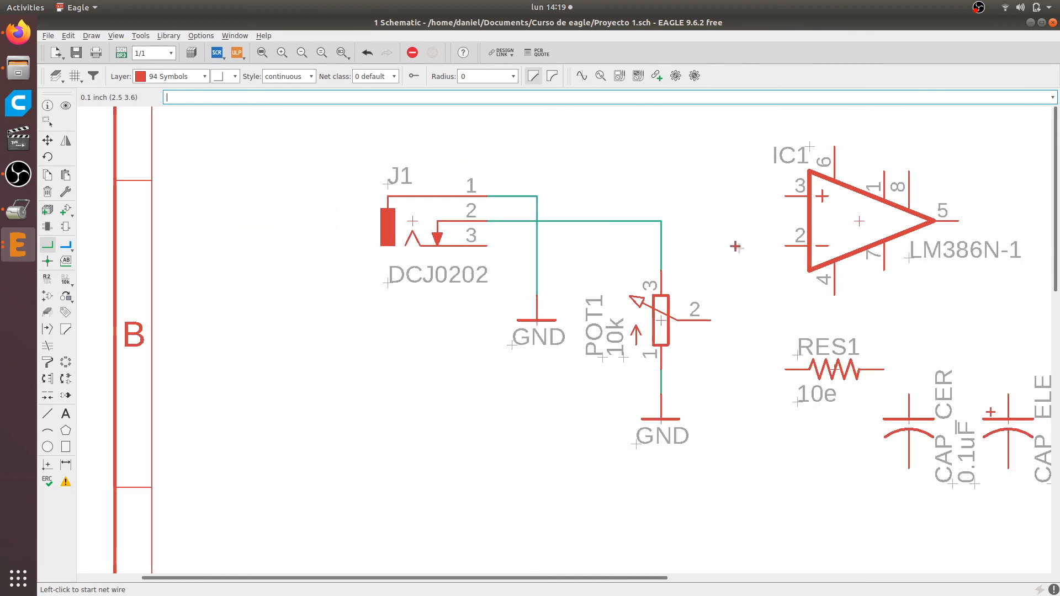
Try to move IC1, RES1 and the two capacitors together as a group
{"action": "scroll", "coordinate": [787, 255], "scroll_direction": "up", "scroll_amount": 4}
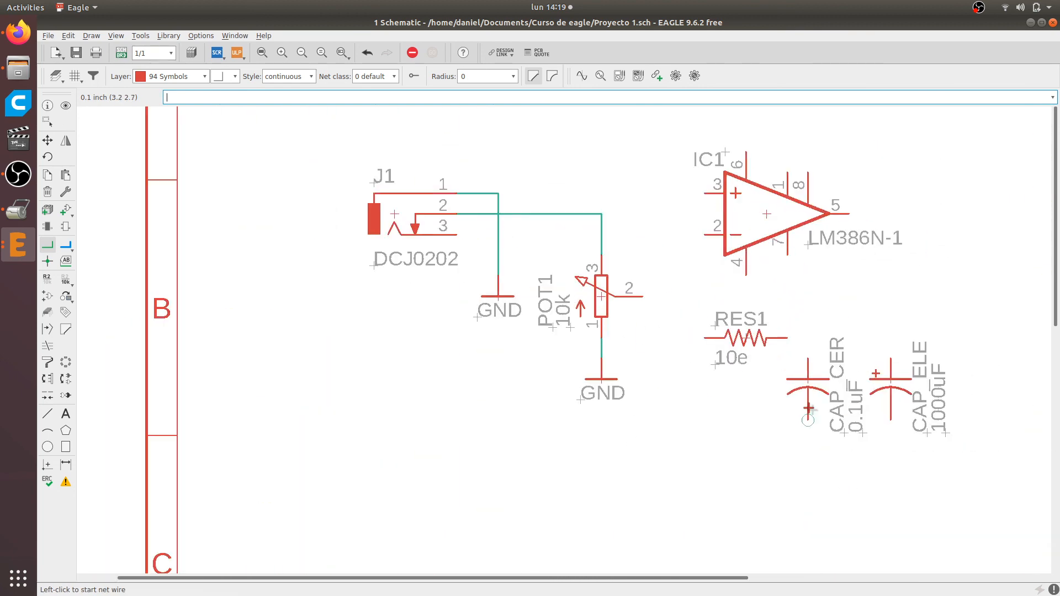
{"action": "scroll", "coordinate": [803, 406], "scroll_direction": "down", "scroll_amount": 1}
{"action": "scroll", "coordinate": [845, 496], "scroll_direction": "up", "scroll_amount": 1}
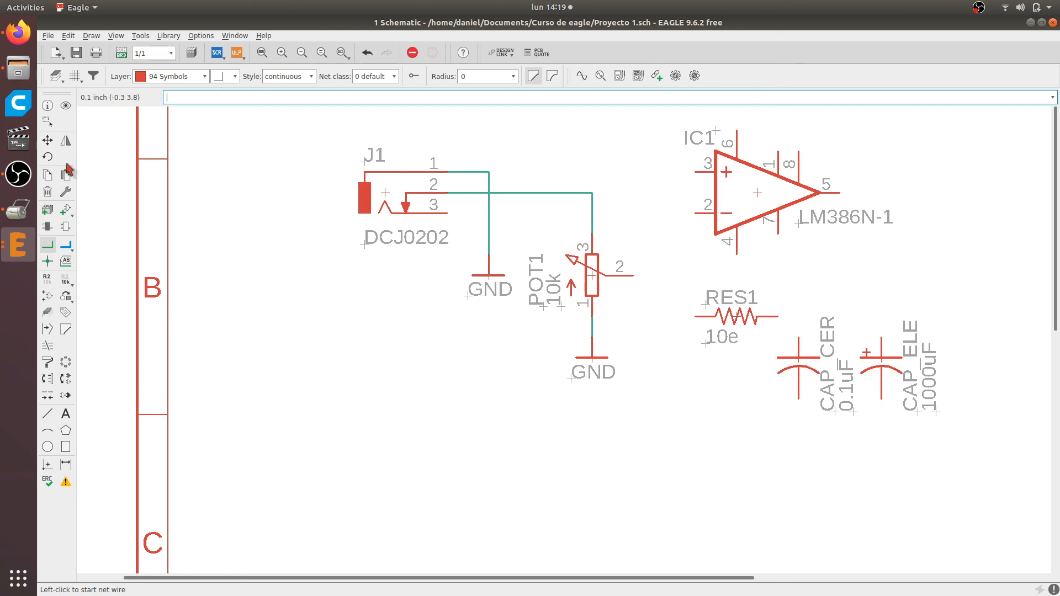
{"action": "left_click", "coordinate": [47, 123]}
{"action": "scroll", "coordinate": [695, 202], "scroll_direction": "down", "scroll_amount": 2}
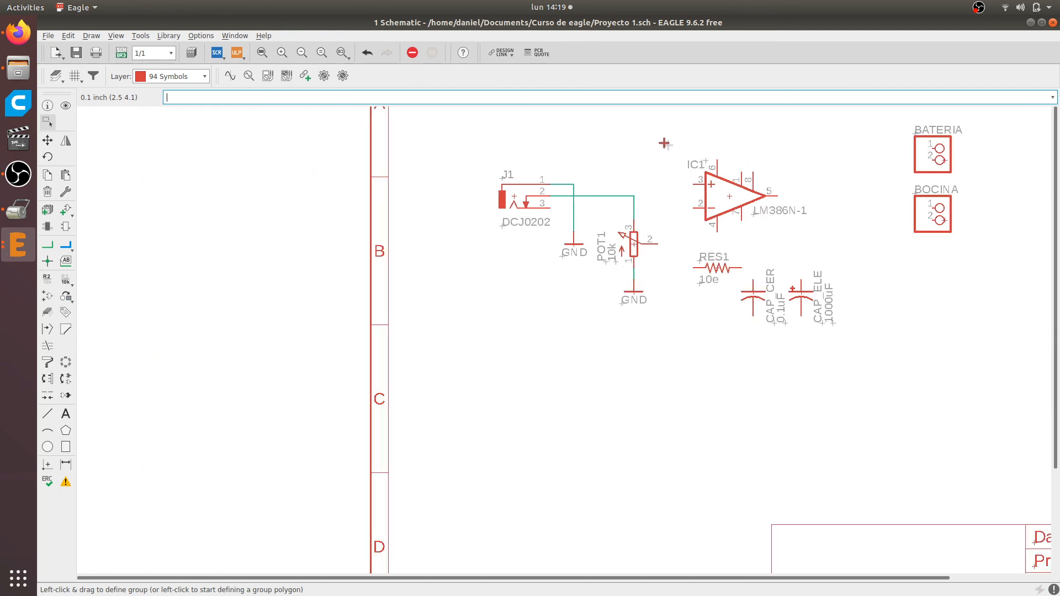
{"action": "left_click_drag", "start_coordinate": [664, 143], "coordinate": [868, 352]}
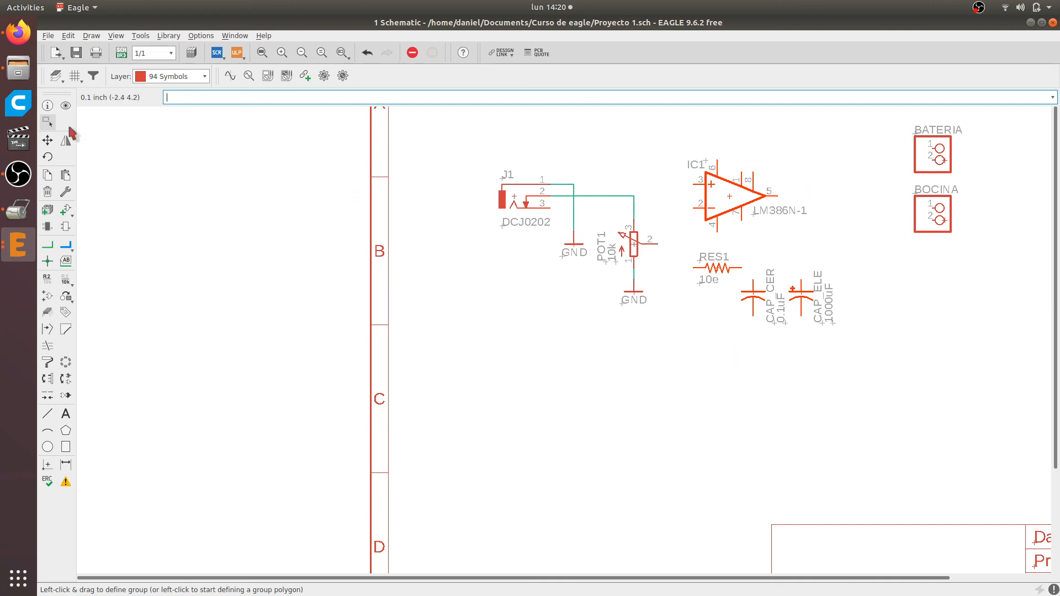
{"action": "left_click_drag", "start_coordinate": [667, 137], "coordinate": [867, 416]}
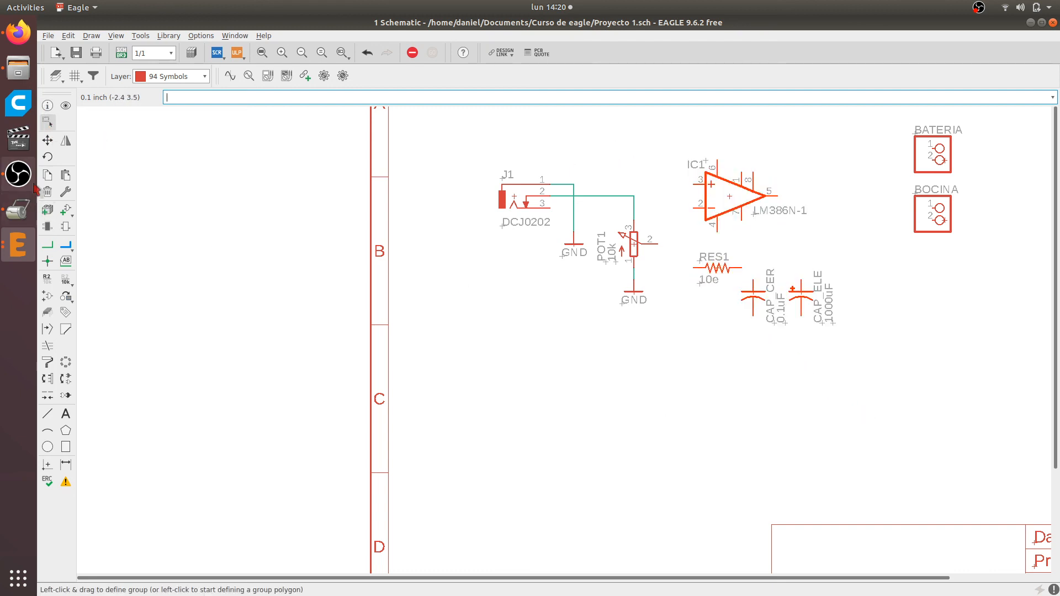
{"action": "left_click", "coordinate": [48, 141]}
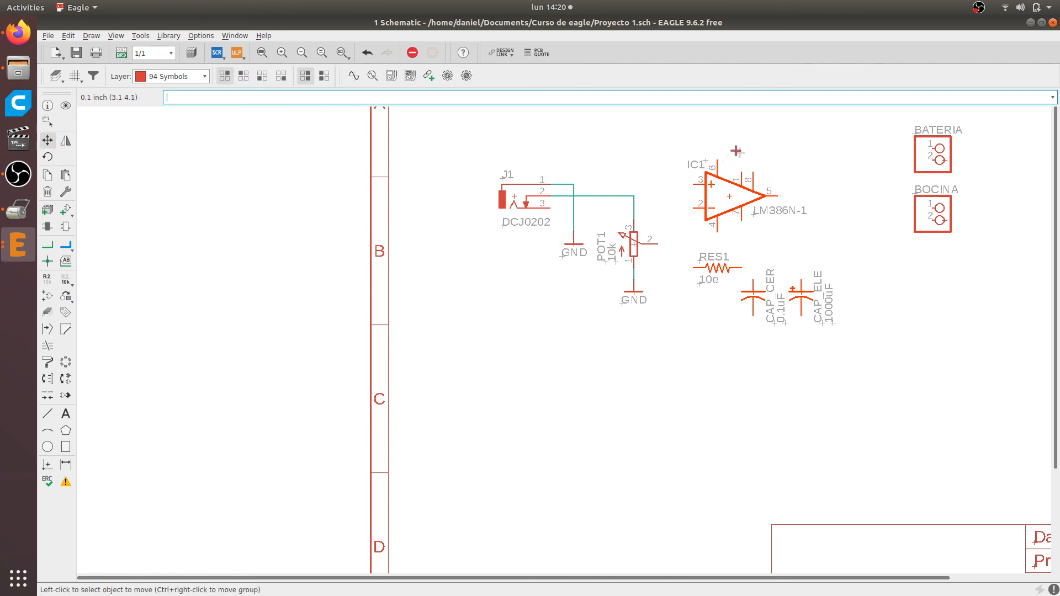
{"action": "right_click", "coordinate": [676, 141]}
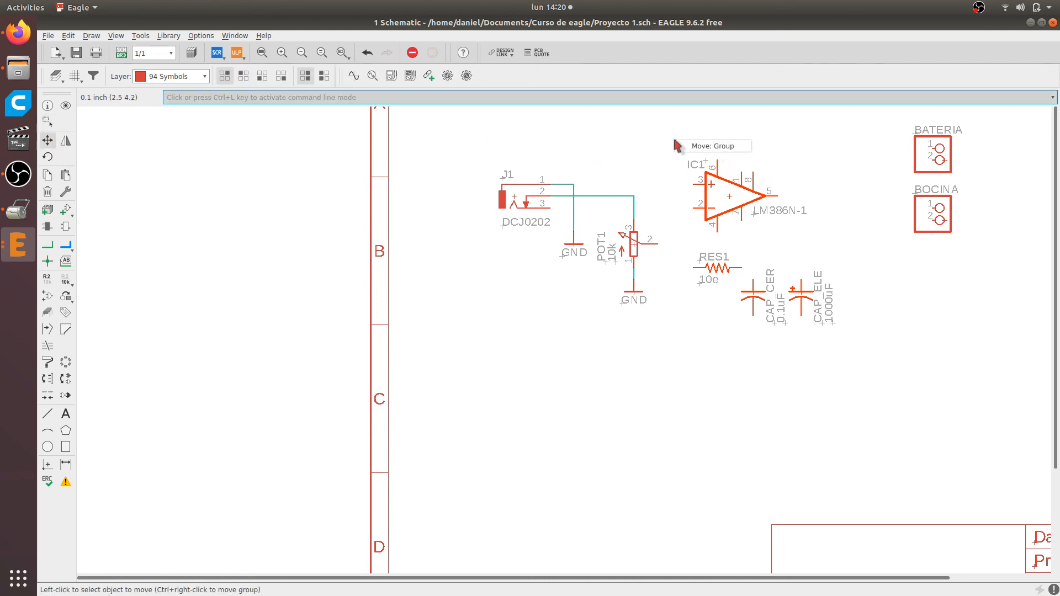
{"action": "left_click", "coordinate": [709, 147]}
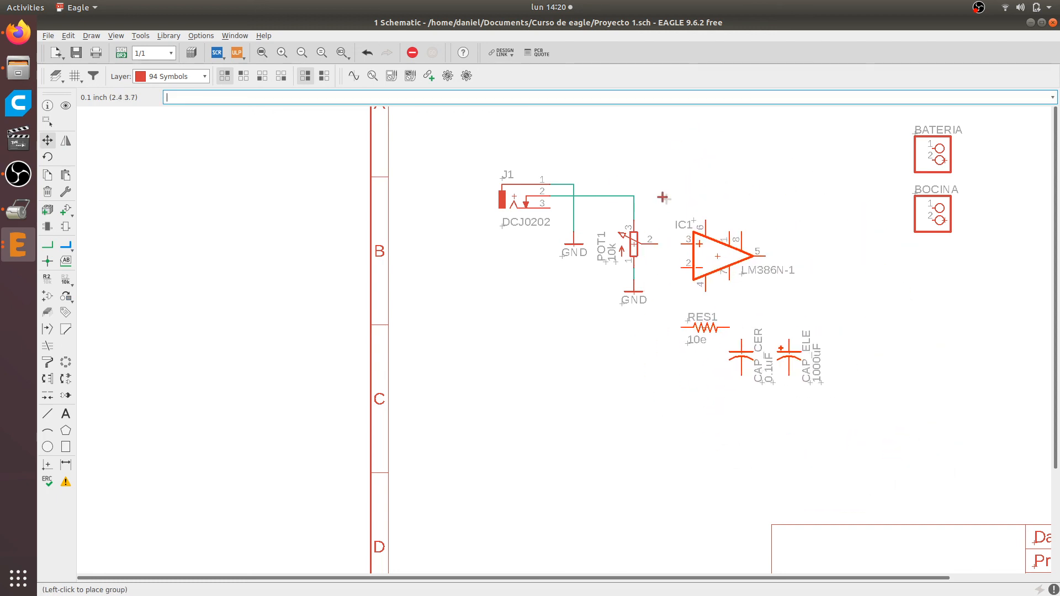
{"action": "left_click", "coordinate": [668, 140]}
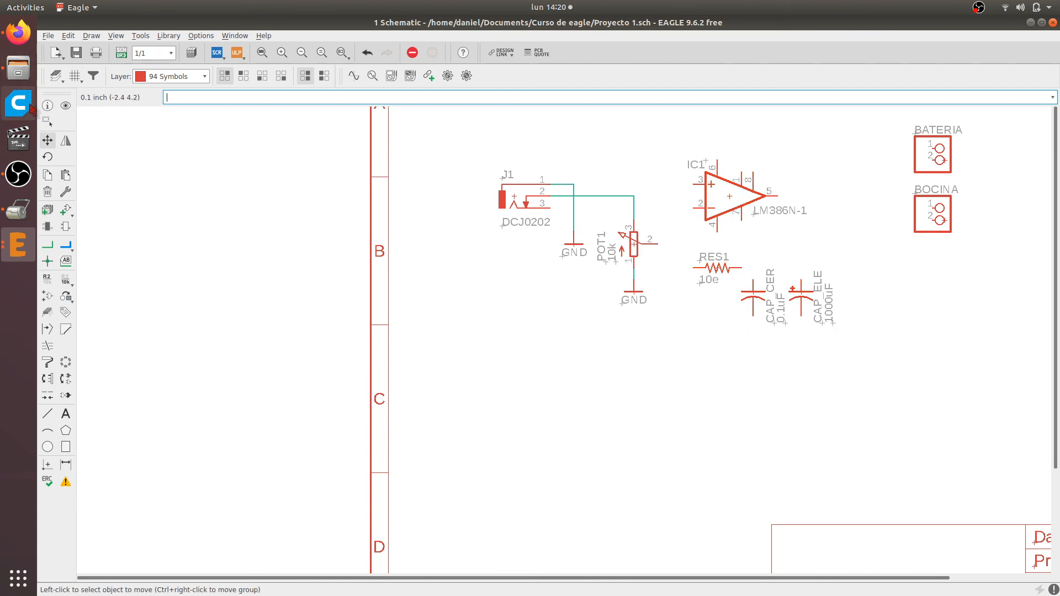
Group IC1, RES1, CAP_CER and CAP_ELE and move them right and down so IC1 pin 3 lines up with POT1 pin 2
{"action": "left_click", "coordinate": [48, 122]}
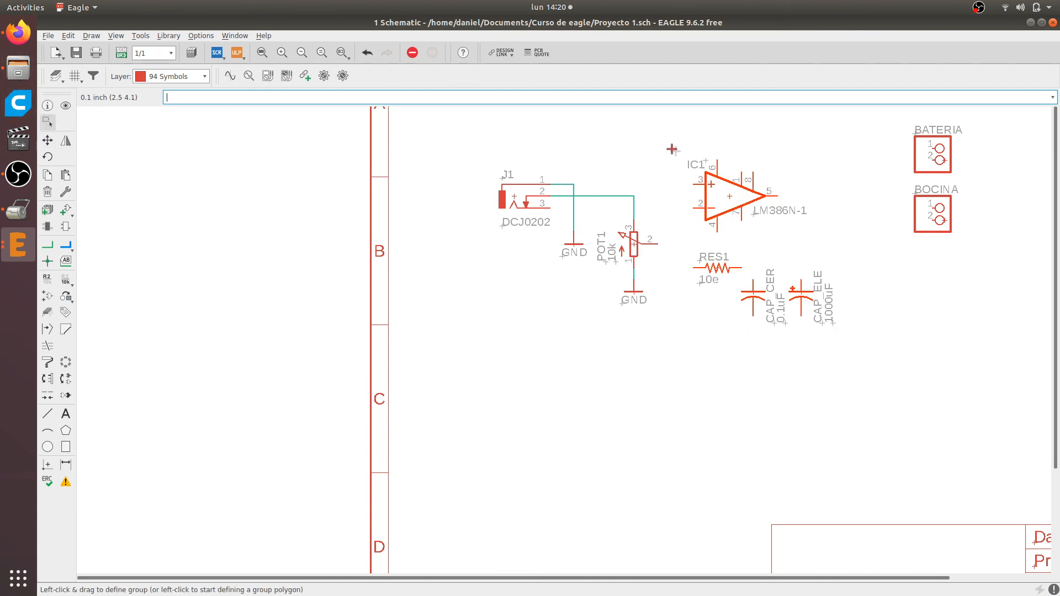
{"action": "left_click_drag", "start_coordinate": [656, 131], "coordinate": [863, 404]}
{"action": "left_click", "coordinate": [48, 142]}
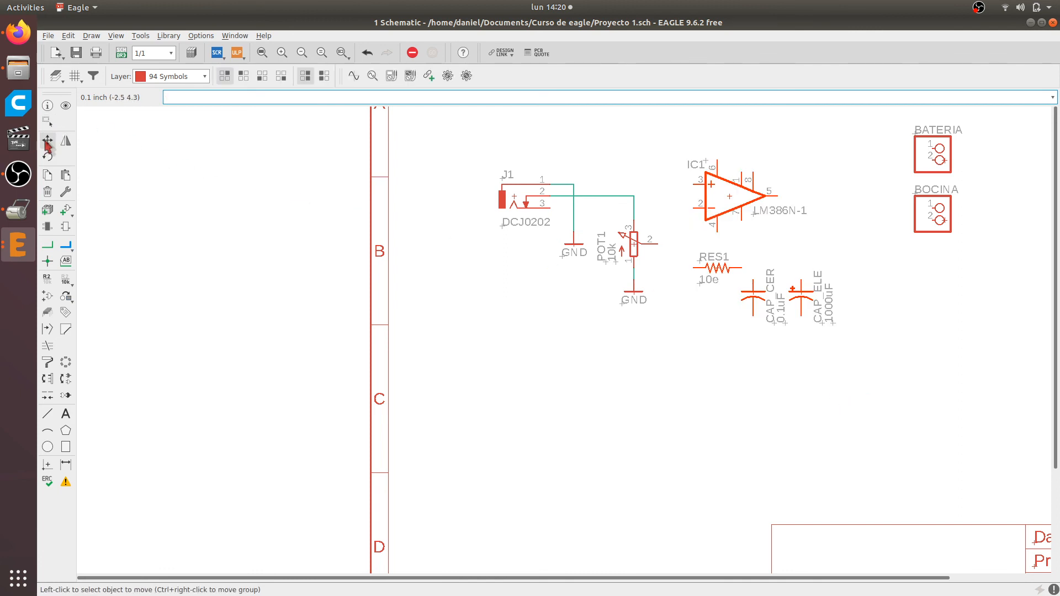
{"action": "right_click", "coordinate": [622, 139], "text": "ctrl"}
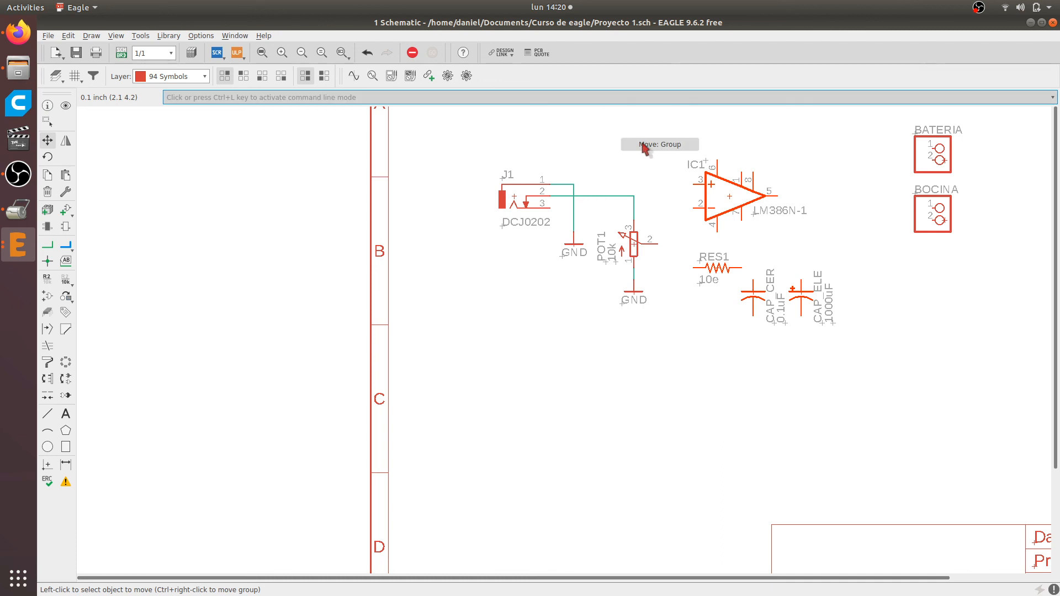
{"action": "left_click", "coordinate": [643, 145]}
{"action": "scroll", "coordinate": [634, 200], "scroll_direction": "up", "scroll_amount": 2}
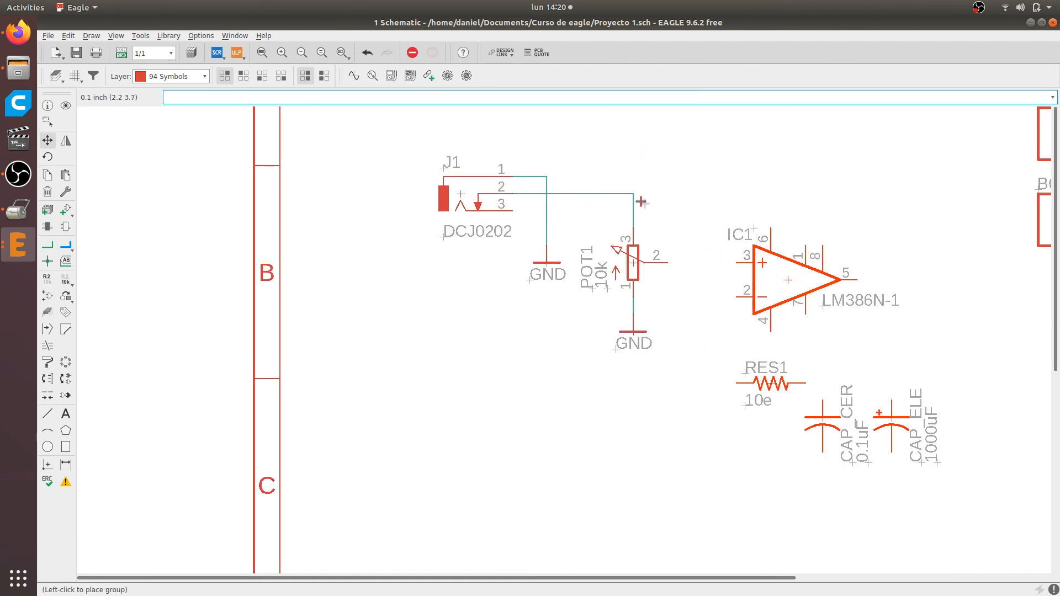
{"action": "left_click", "coordinate": [641, 201]}
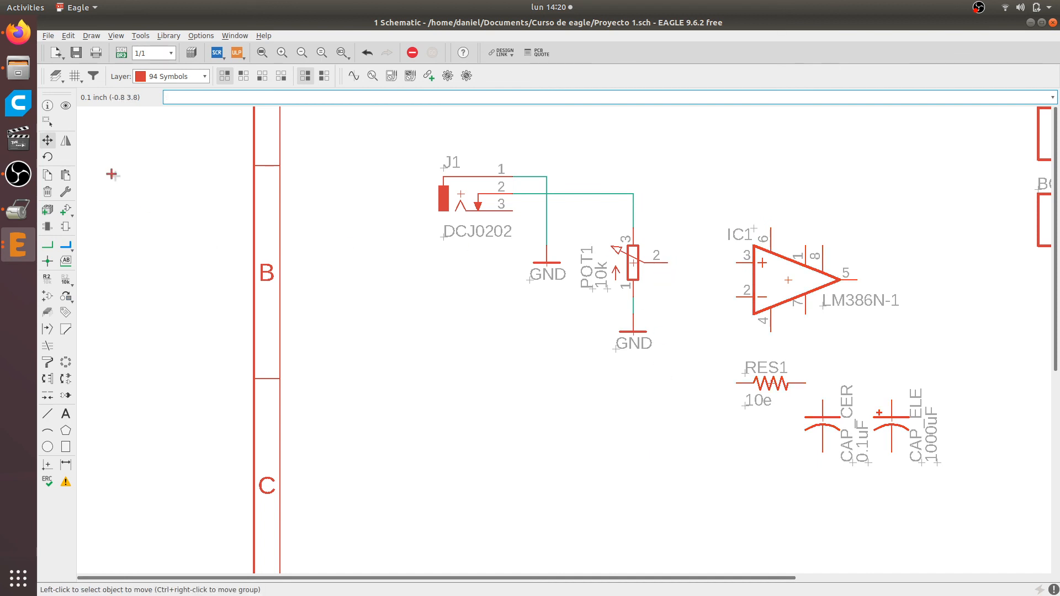
Draw a straight net from pin 2 of POT1 to pin 3 of IC1
{"action": "left_click", "coordinate": [47, 244]}
{"action": "left_click", "coordinate": [662, 271]}
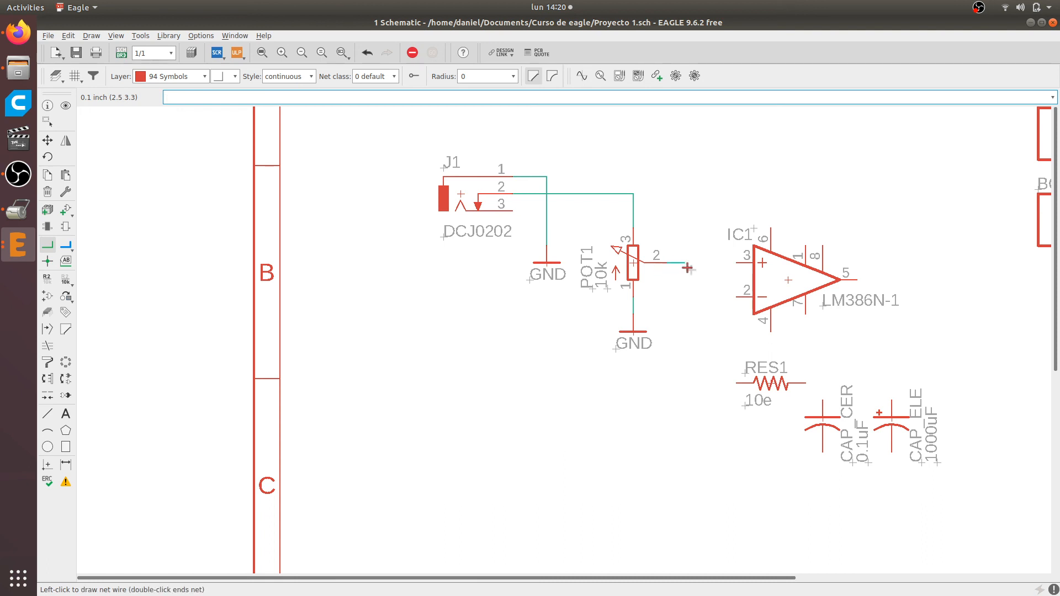
{"action": "left_click", "coordinate": [738, 263]}
{"action": "scroll", "coordinate": [738, 307], "scroll_direction": "up", "scroll_amount": 1}
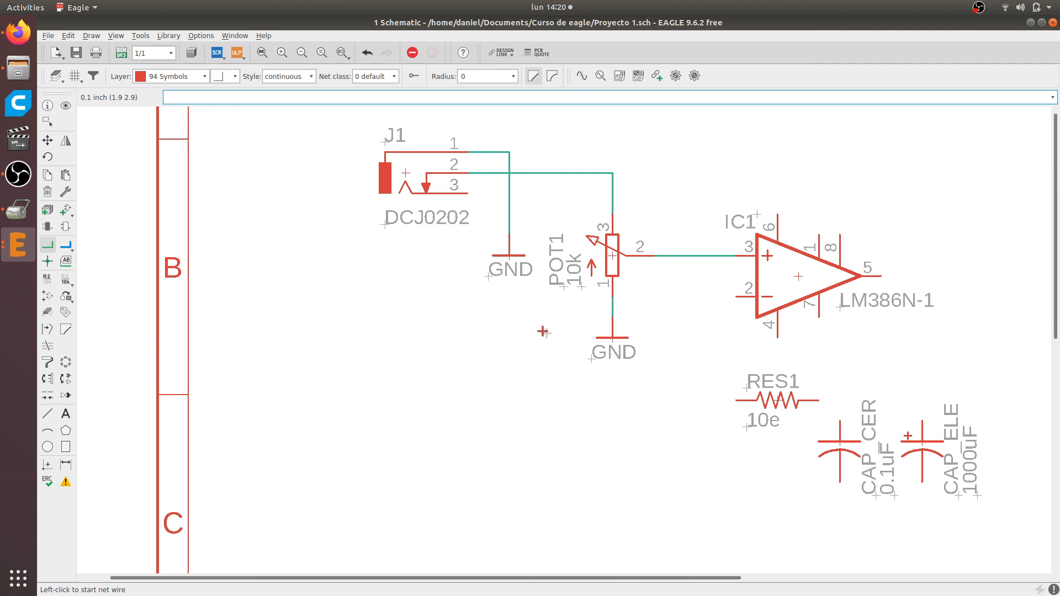
Switch to Firefox and check how pins 2 and 4 of the LM386 are wired in the reference schematic
{"action": "key", "text": "alt+Tab"}
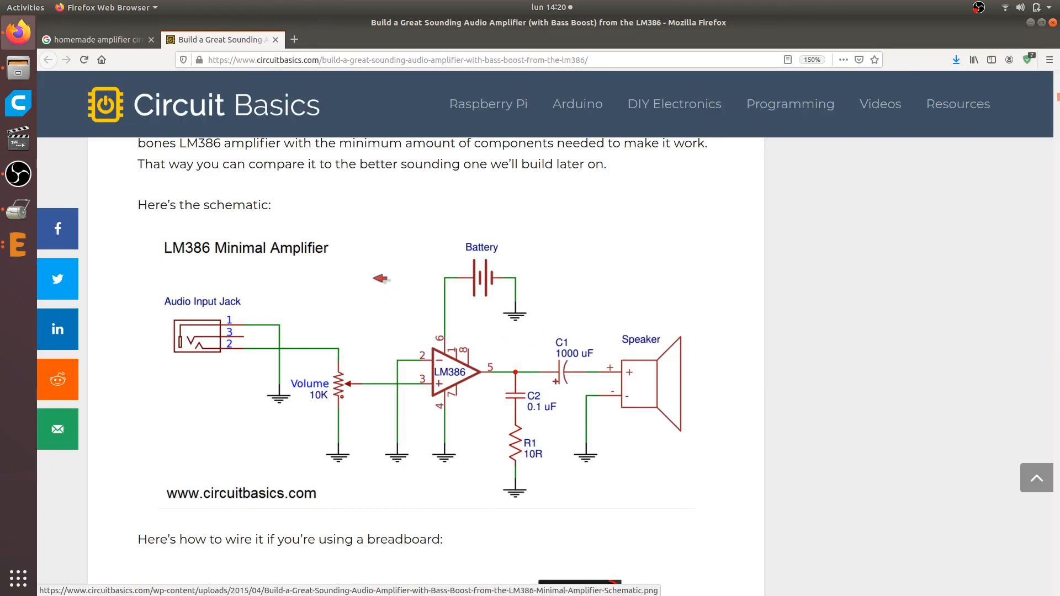
{"action": "scroll", "coordinate": [369, 317], "scroll_direction": "down", "scroll_amount": 3}
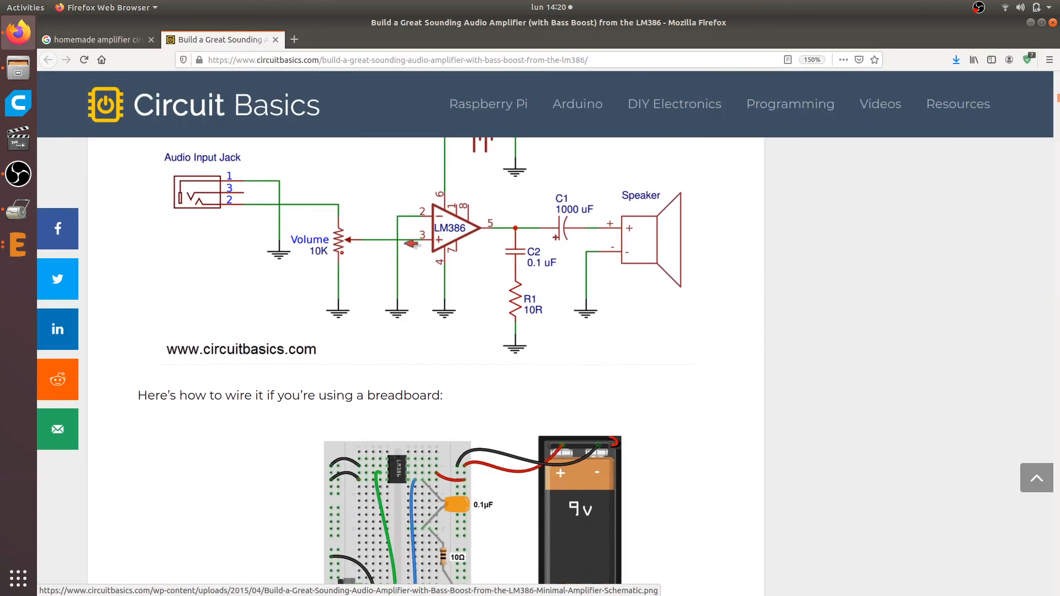
{"action": "key", "text": "alt+Tab"}
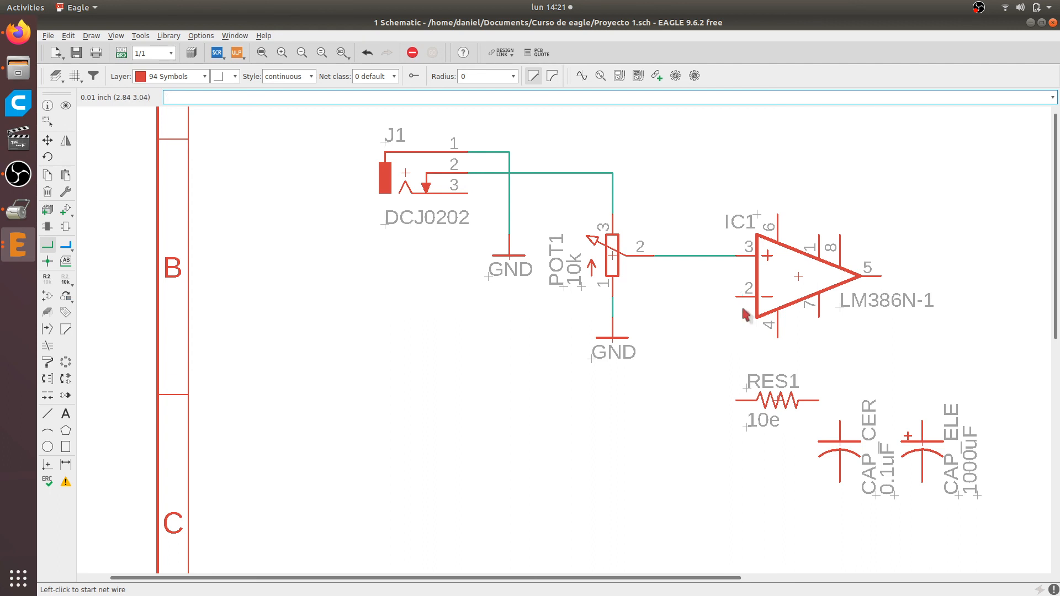
{"action": "key", "text": "alt+Tab"}
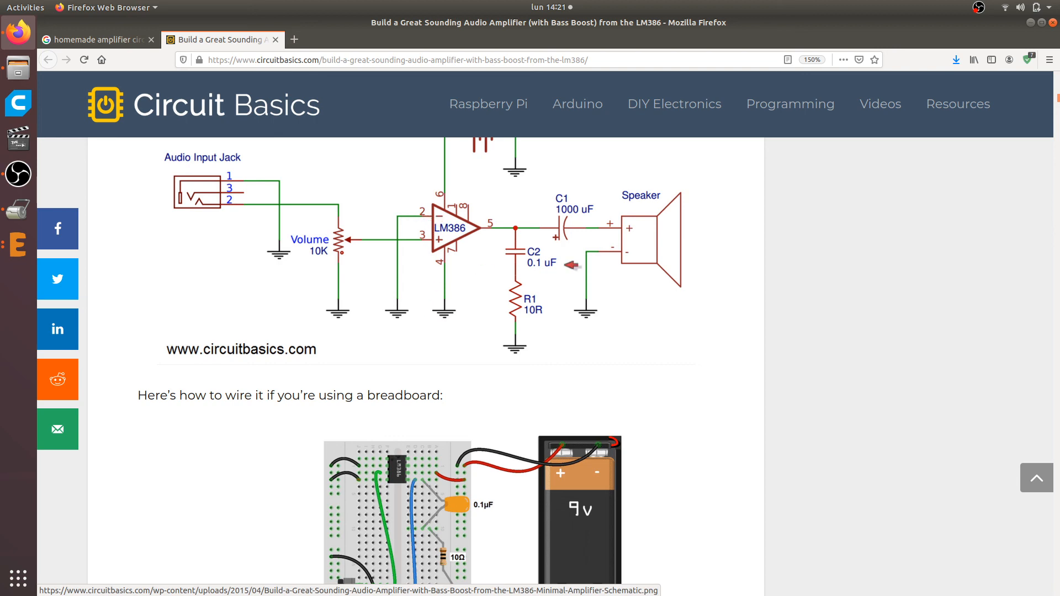
{"action": "scroll", "coordinate": [568, 265], "scroll_direction": "up", "scroll_amount": 3}
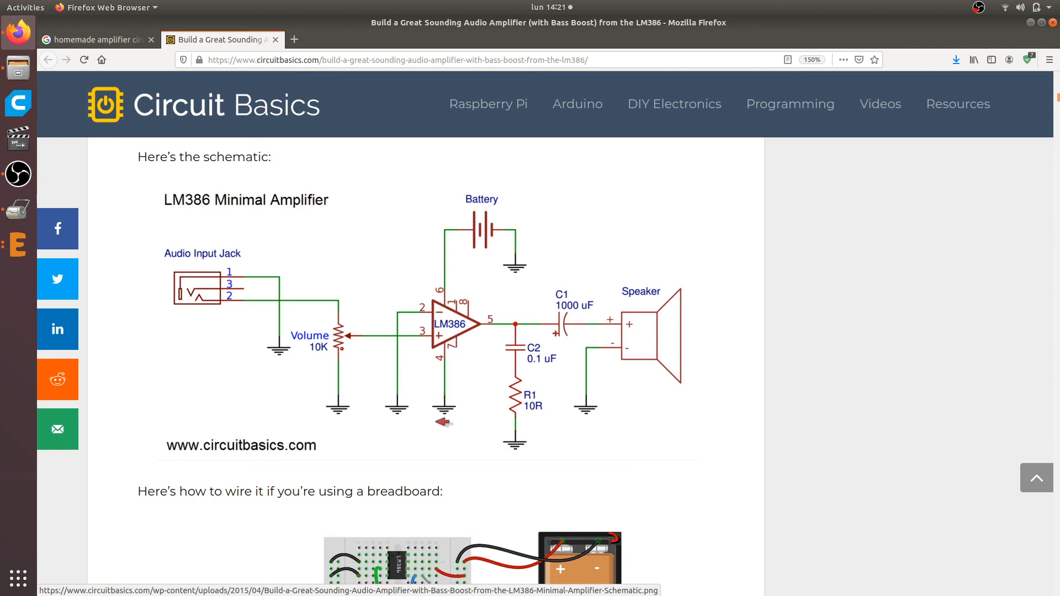
{"action": "key", "text": "alt+Tab"}
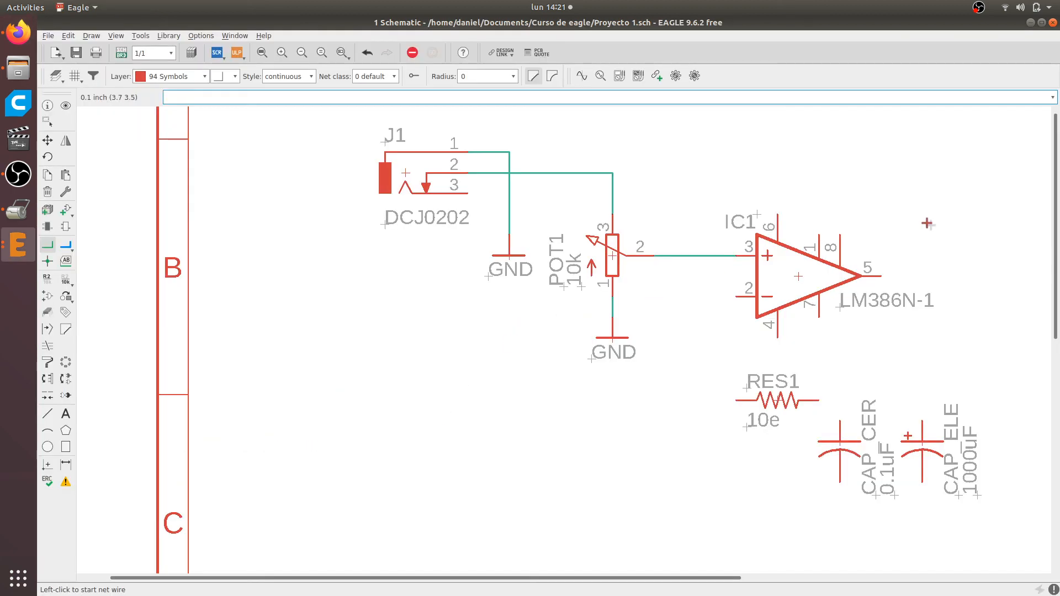
Group RES1, CAP_CER and CAP_ELE and move them together to the right, clear of the area below IC1
{"action": "scroll", "coordinate": [927, 223], "scroll_direction": "down", "scroll_amount": 2}
{"action": "scroll", "coordinate": [884, 357], "scroll_direction": "up", "scroll_amount": 2}
{"action": "scroll", "coordinate": [779, 406], "scroll_direction": "down", "scroll_amount": 1}
{"action": "middle_click_drag", "start_coordinate": [752, 427], "coordinate": [414, 320]}
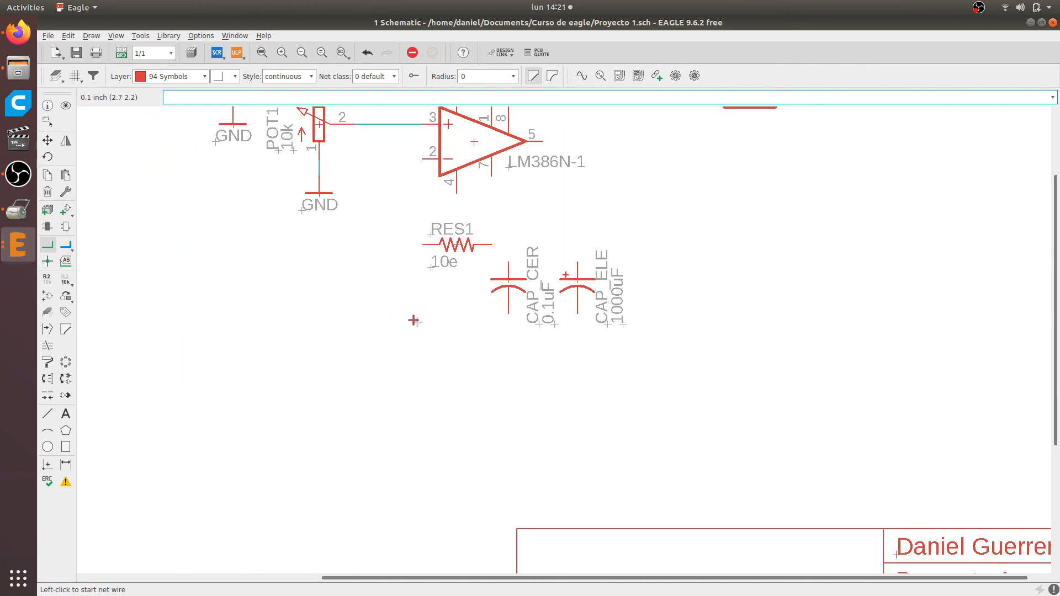
{"action": "left_click", "coordinate": [47, 122]}
{"action": "left_click_drag", "start_coordinate": [401, 210], "coordinate": [772, 397]}
{"action": "left_click", "coordinate": [47, 140]}
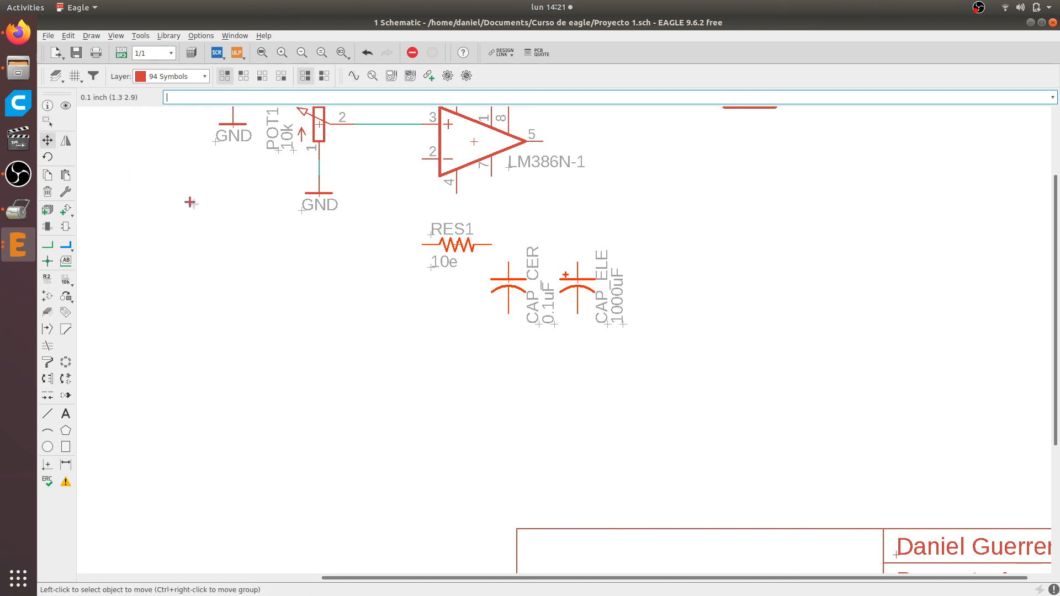
{"action": "right_click", "coordinate": [409, 295]}
{"action": "left_click", "coordinate": [448, 305]}
{"action": "left_click", "coordinate": [658, 279]}
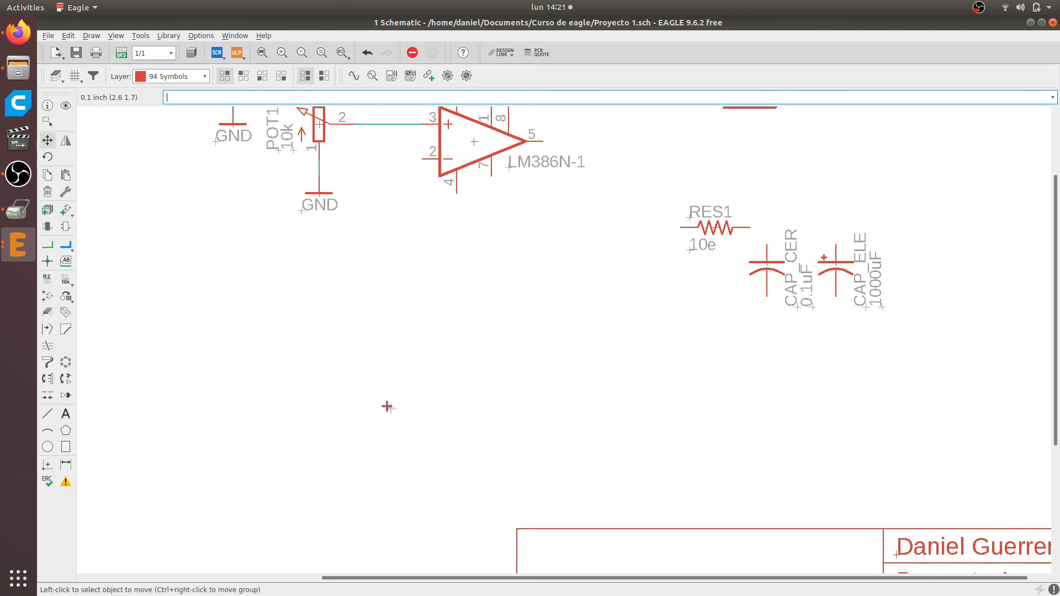
Copy the GND symbol below POT1 and place two copies under IC1, one beside pin 2 and one at pin 4
{"action": "scroll", "coordinate": [917, 246], "scroll_direction": "up", "scroll_amount": 1}
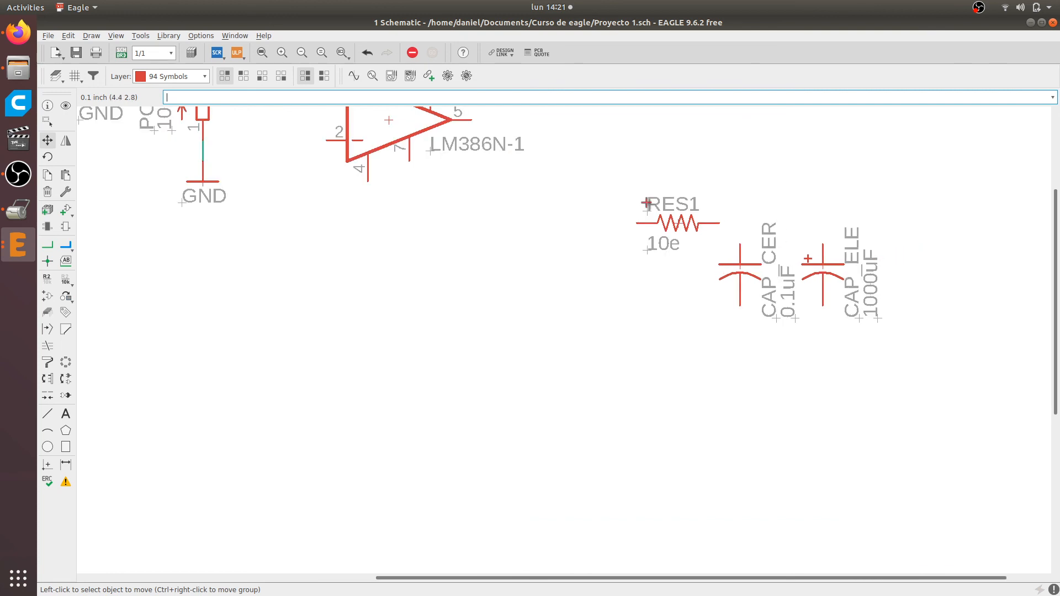
{"action": "middle_click_drag", "start_coordinate": [398, 208], "coordinate": [518, 365]}
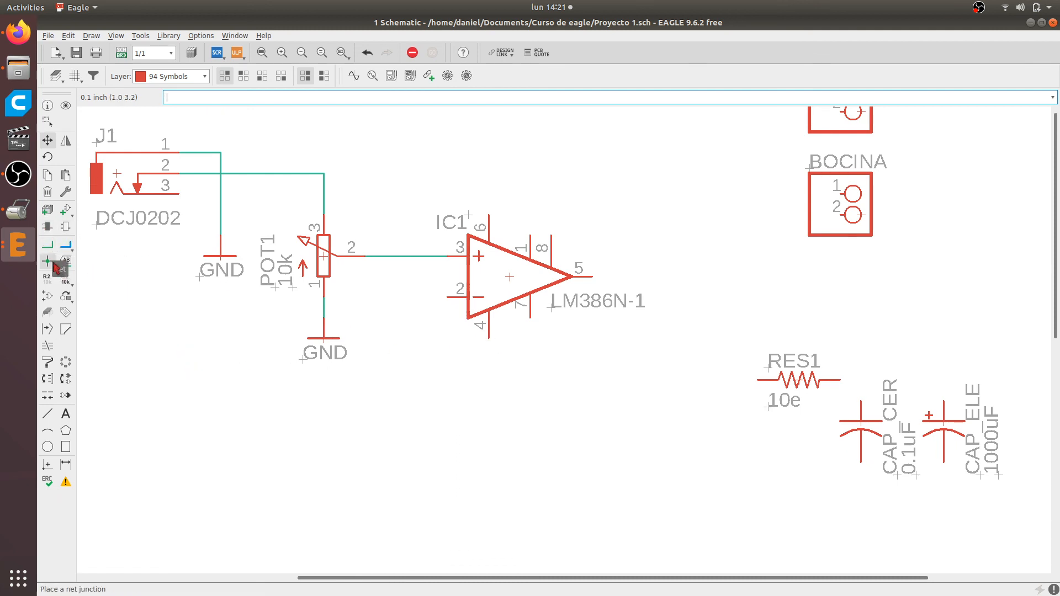
{"action": "left_click", "coordinate": [49, 176]}
{"action": "scroll", "coordinate": [440, 360], "scroll_direction": "up", "scroll_amount": 1}
{"action": "left_click", "coordinate": [298, 334]}
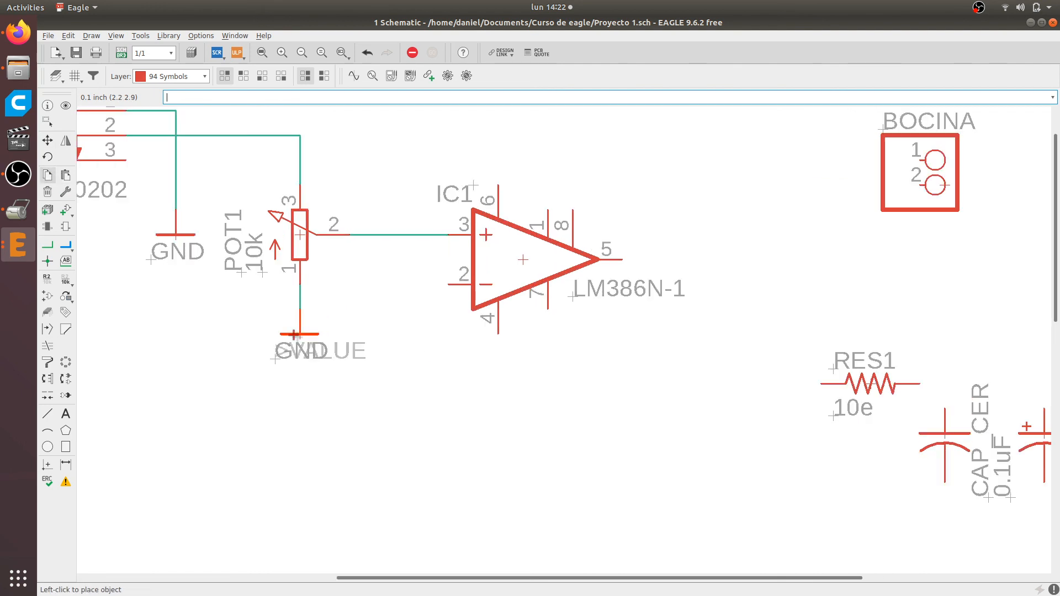
{"action": "left_click", "coordinate": [430, 369]}
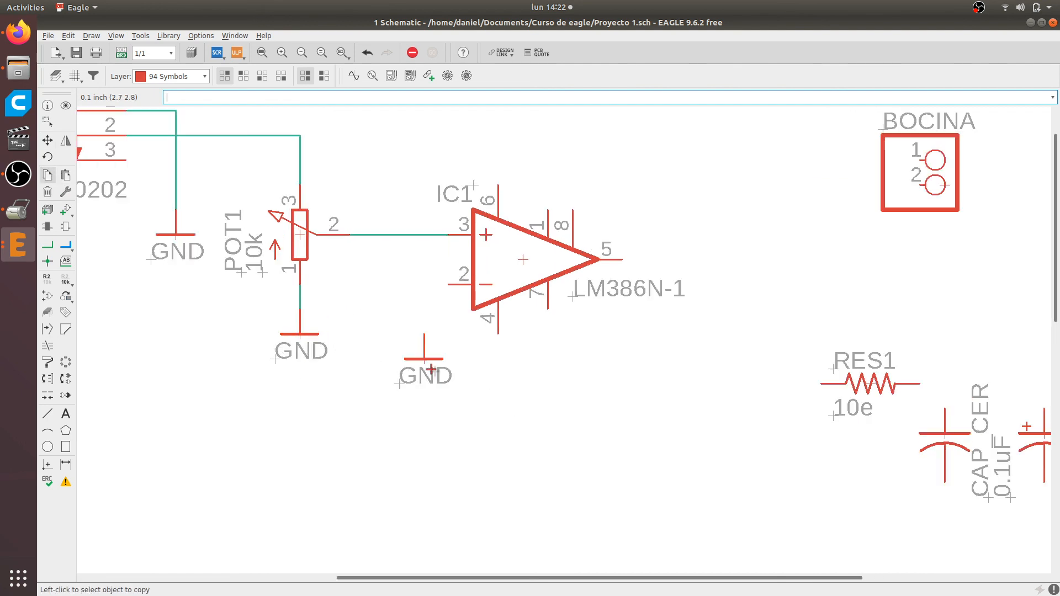
{"action": "left_click", "coordinate": [510, 371]}
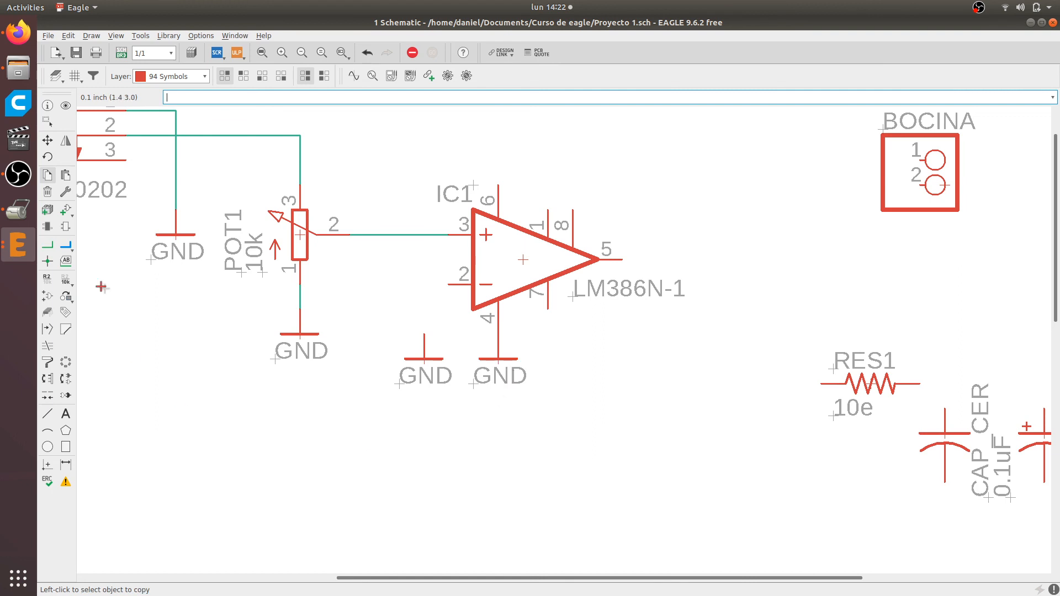
Move both GND symbols under IC1 down one grid step, leaving a net segment to pin 4
{"action": "left_click", "coordinate": [48, 140]}
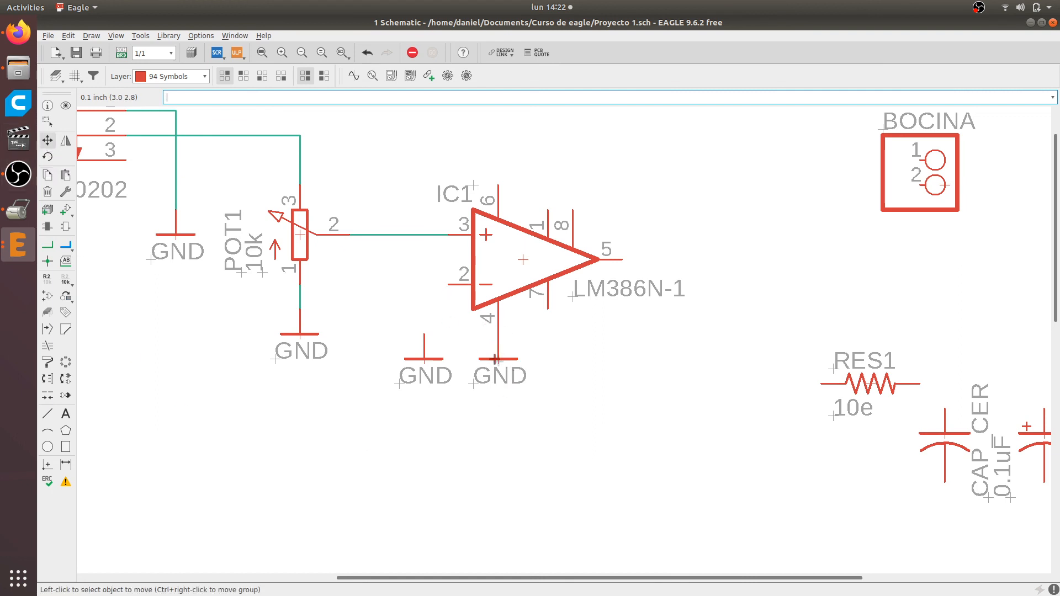
{"action": "left_click", "coordinate": [495, 359]}
{"action": "left_click", "coordinate": [493, 375]}
{"action": "left_click", "coordinate": [428, 359]}
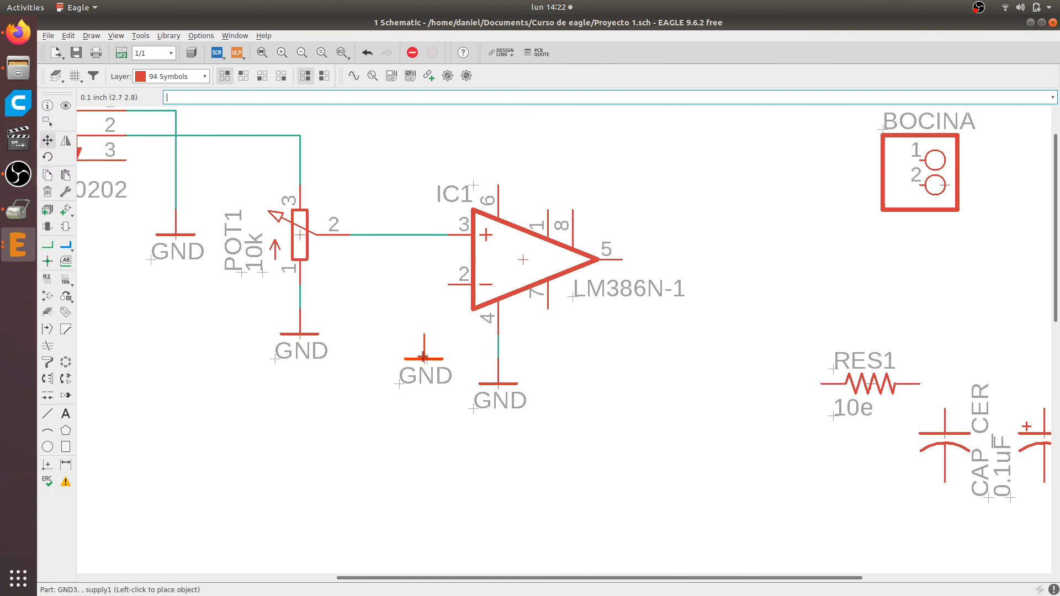
{"action": "left_click", "coordinate": [428, 384]}
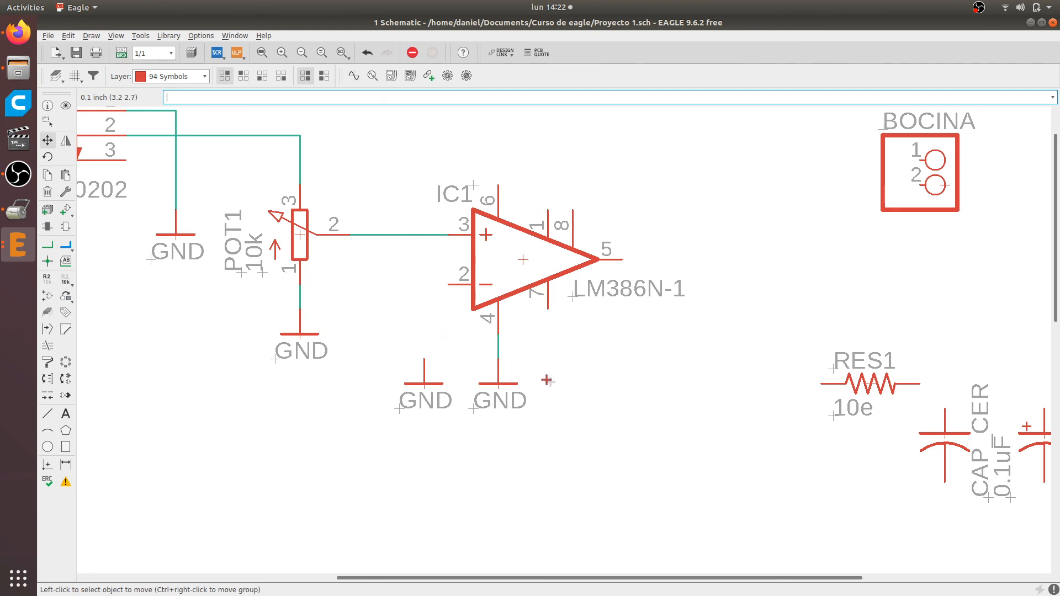
Draw an L-shaped net from the unconnected GND symbol under IC1 up and across to IC1 pin 2
{"action": "scroll", "coordinate": [504, 371], "scroll_direction": "up", "scroll_amount": 3}
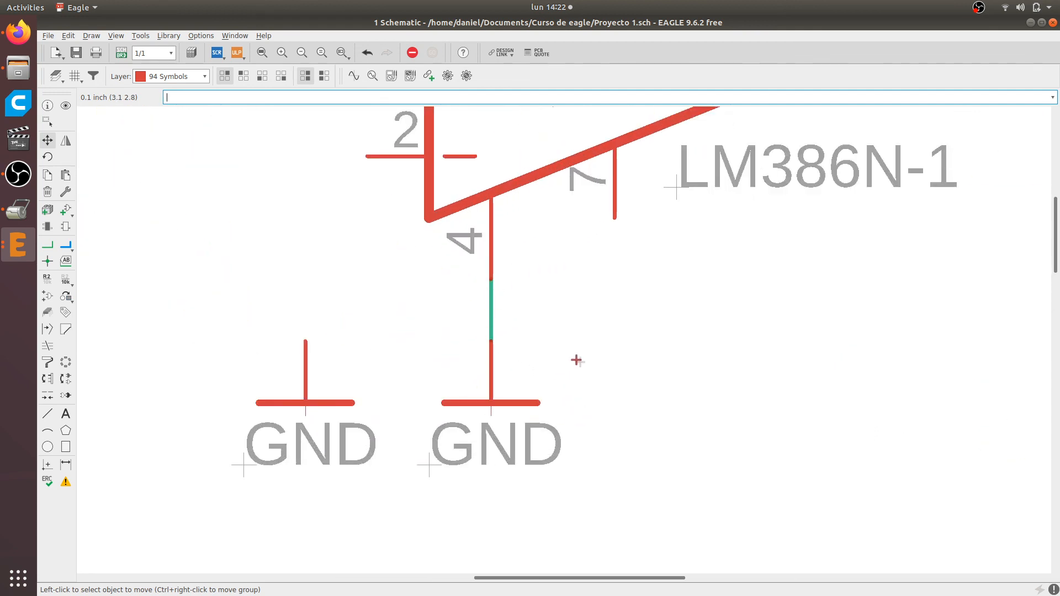
{"action": "left_click", "coordinate": [47, 245]}
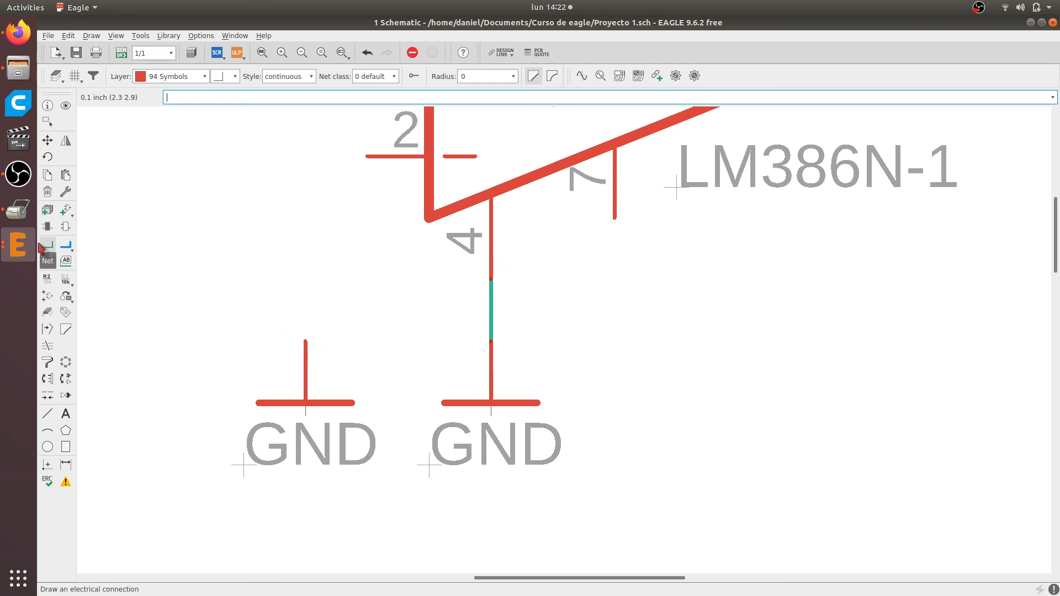
{"action": "left_click", "coordinate": [306, 341]}
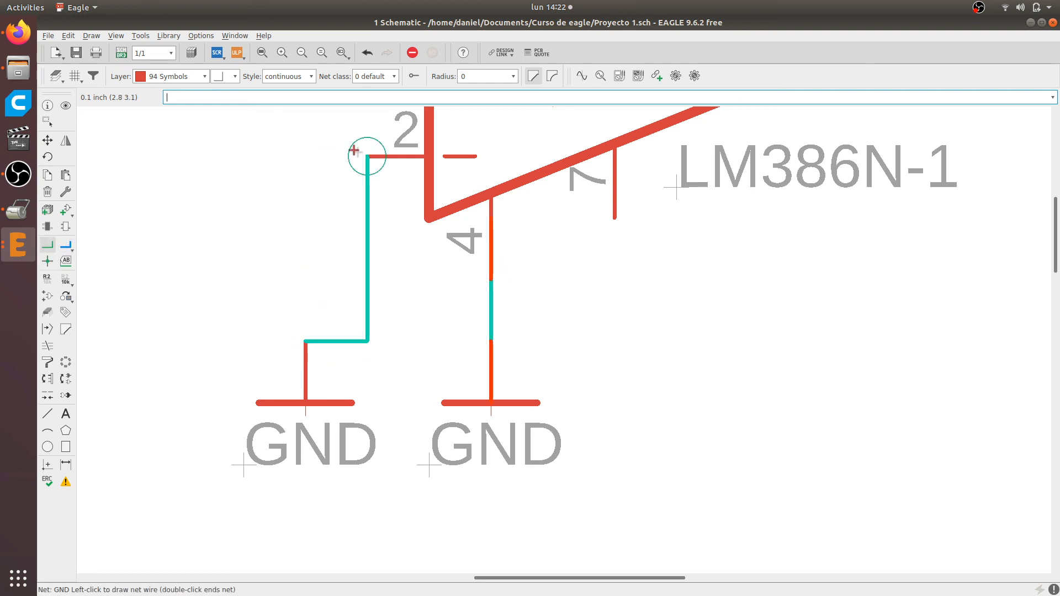
{"action": "left_click", "coordinate": [317, 159]}
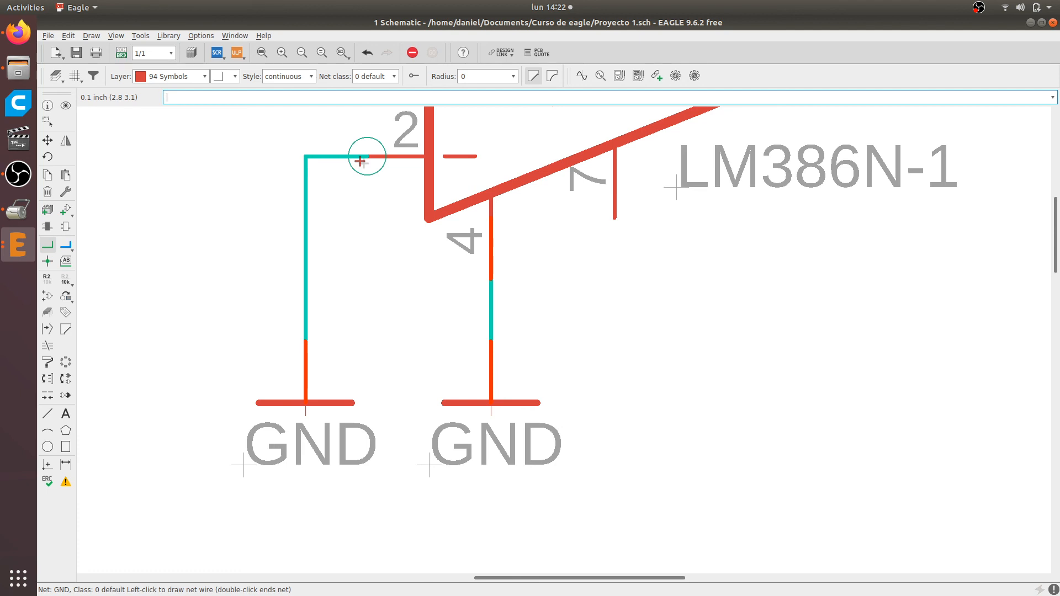
{"action": "left_click", "coordinate": [361, 161]}
Compare the schematic with the Firefox reference diagram, examining the battery's connections to the LM386 and ground
{"action": "scroll", "coordinate": [422, 243], "scroll_direction": "down", "scroll_amount": 1}
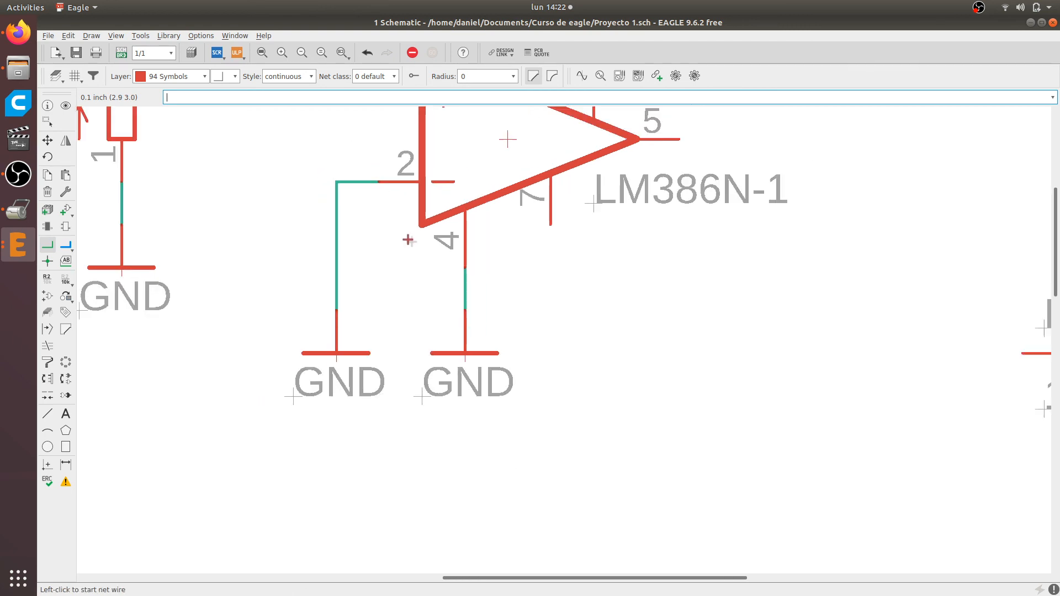
{"action": "scroll", "coordinate": [353, 397], "scroll_direction": "down", "scroll_amount": 1}
{"action": "scroll", "coordinate": [381, 364], "scroll_direction": "up", "scroll_amount": 1}
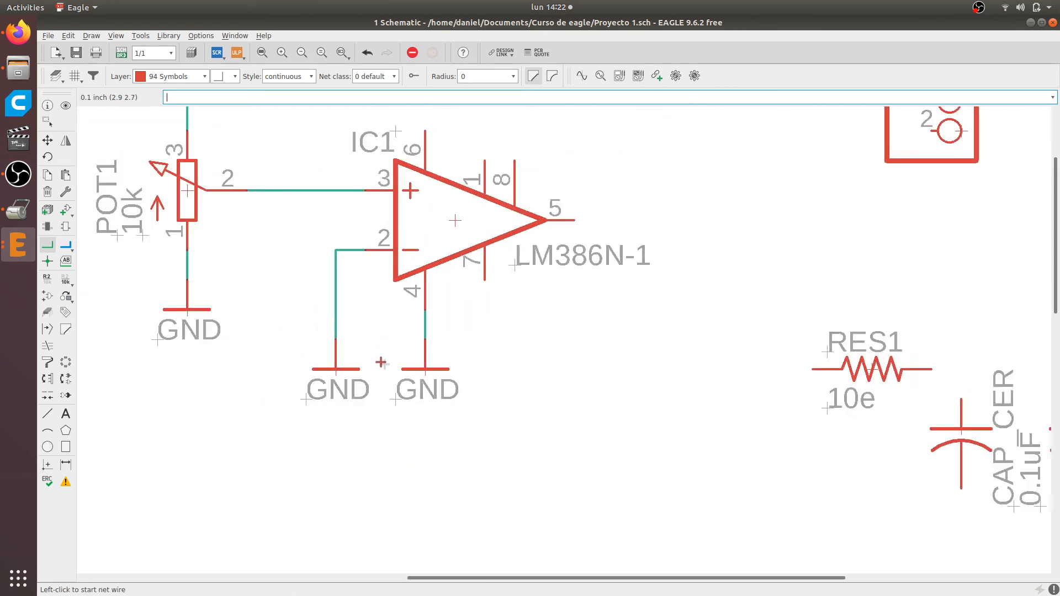
{"action": "scroll", "coordinate": [400, 353], "scroll_direction": "down", "scroll_amount": 2}
{"action": "scroll", "coordinate": [417, 352], "scroll_direction": "up", "scroll_amount": 1}
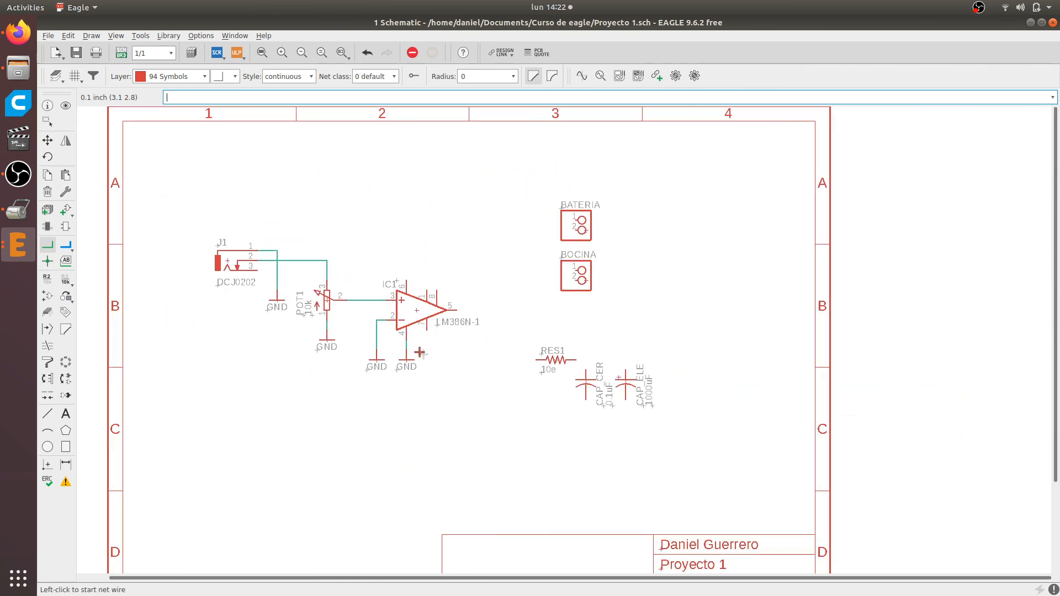
{"action": "key", "text": "alt+Tab"}
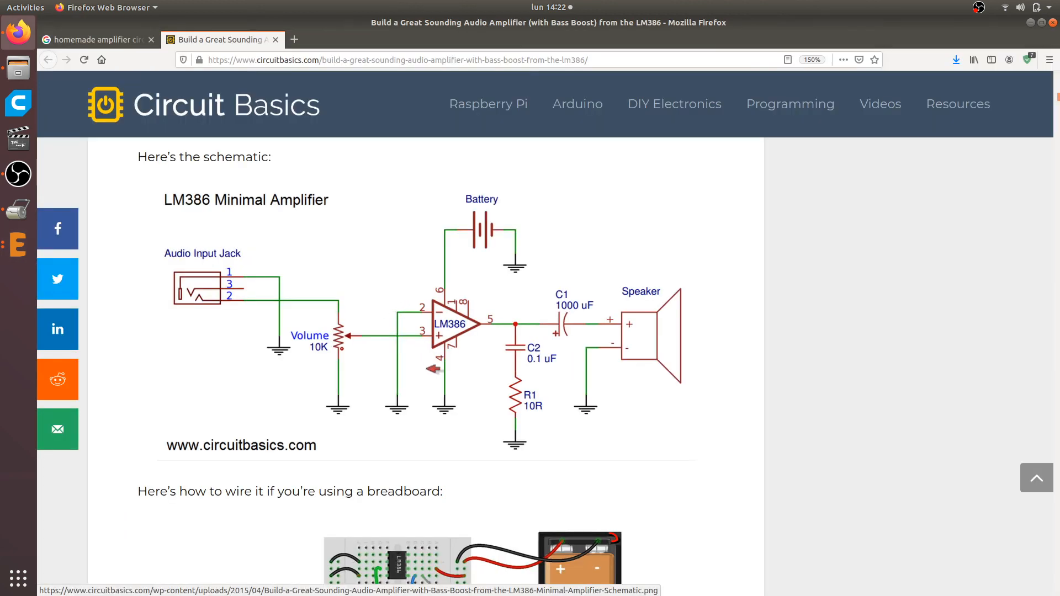
{"action": "scroll", "coordinate": [429, 375], "scroll_direction": "up", "scroll_amount": 3}
{"action": "scroll", "coordinate": [429, 376], "scroll_direction": "down", "scroll_amount": 3}
{"action": "key", "text": "alt+Tab"}
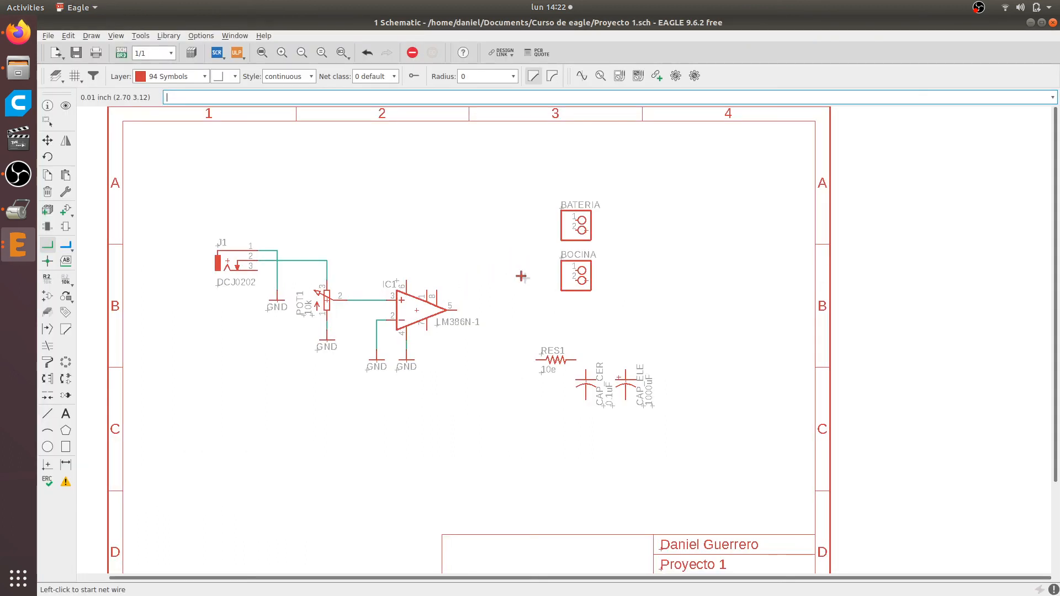
{"action": "key", "text": "alt+Tab"}
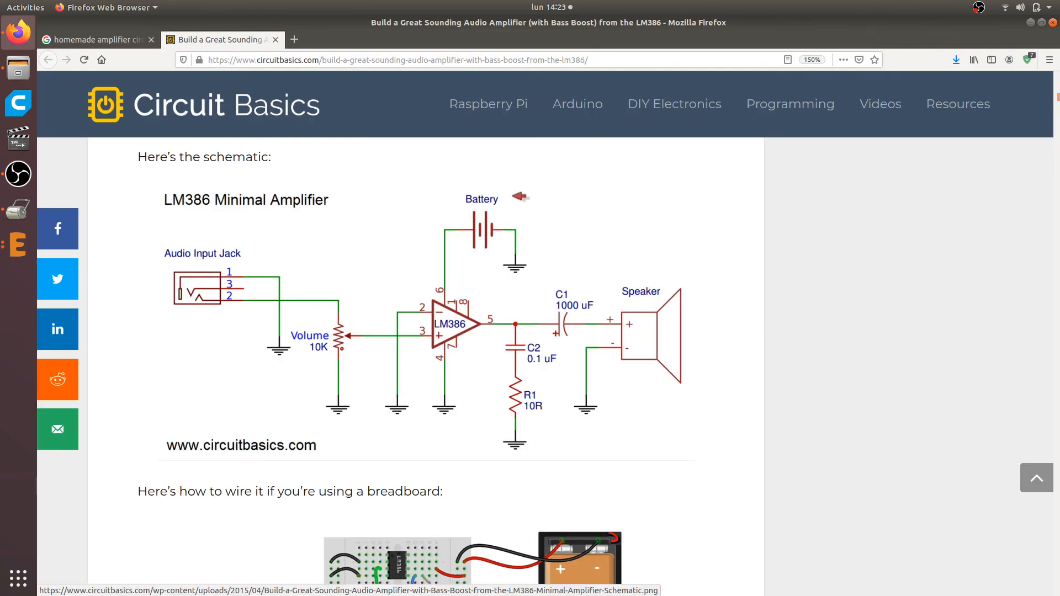
{"action": "key", "text": "alt+Tab"}
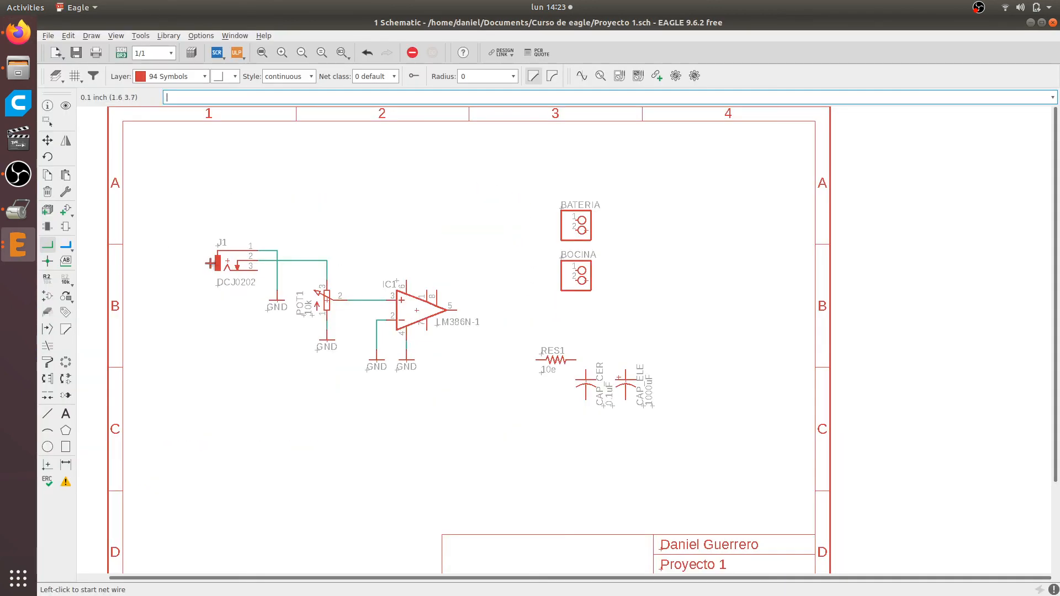
Move the BATERIA connector left so it sits above and slightly to the right of IC1
{"action": "left_click", "coordinate": [47, 140]}
{"action": "scroll", "coordinate": [583, 231], "scroll_direction": "up", "scroll_amount": 2}
{"action": "left_click", "coordinate": [583, 230]}
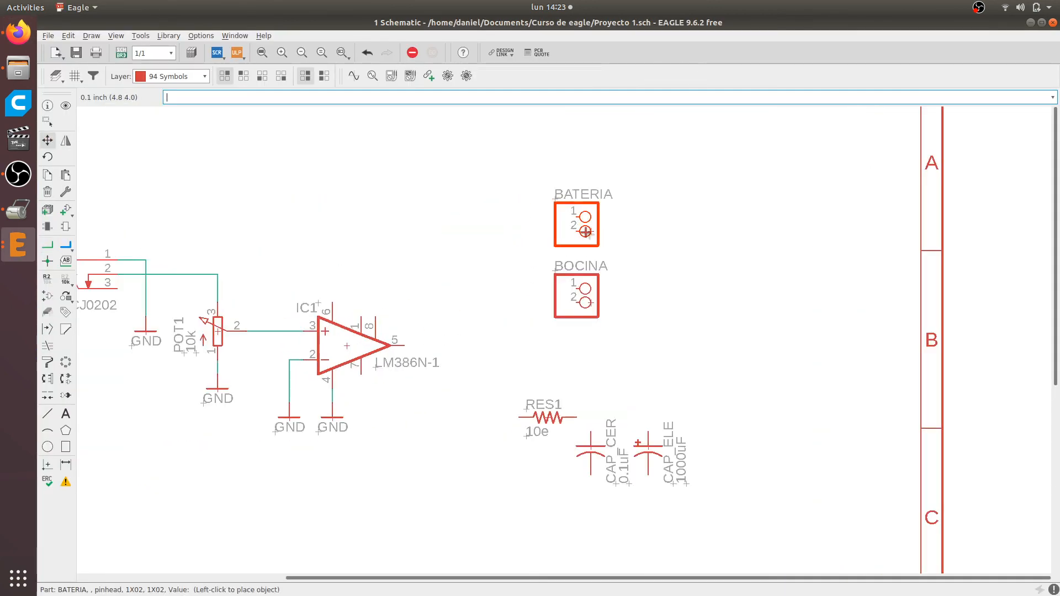
{"action": "scroll", "coordinate": [483, 224], "scroll_direction": "up", "scroll_amount": 1}
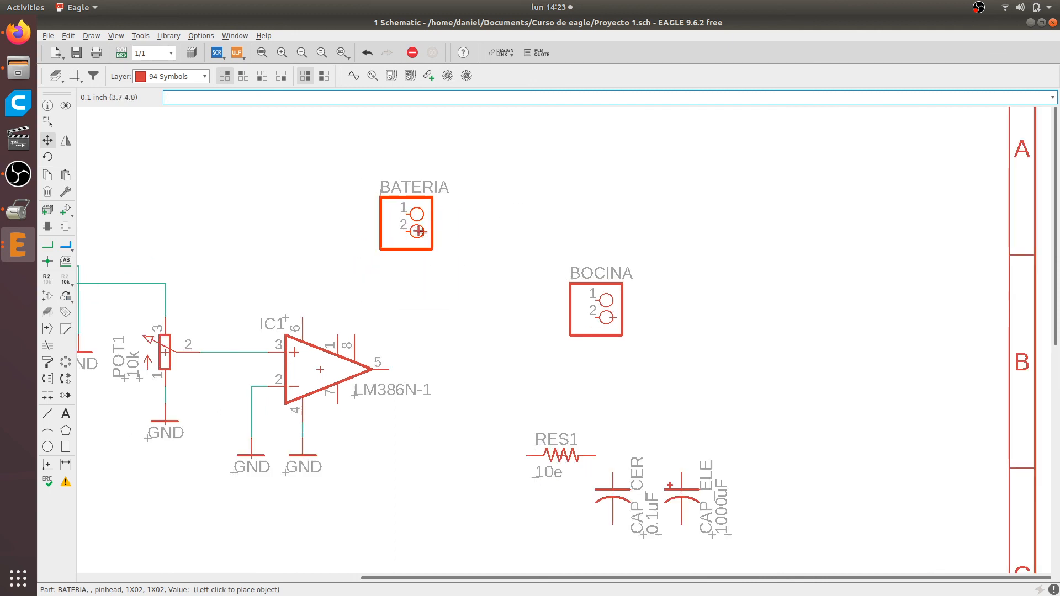
{"action": "left_click", "coordinate": [418, 231]}
Draw an L-shaped net from IC1 pin 6 up and across to pin 1 of the BATERIA connector
{"action": "scroll", "coordinate": [353, 348], "scroll_direction": "up", "scroll_amount": 2}
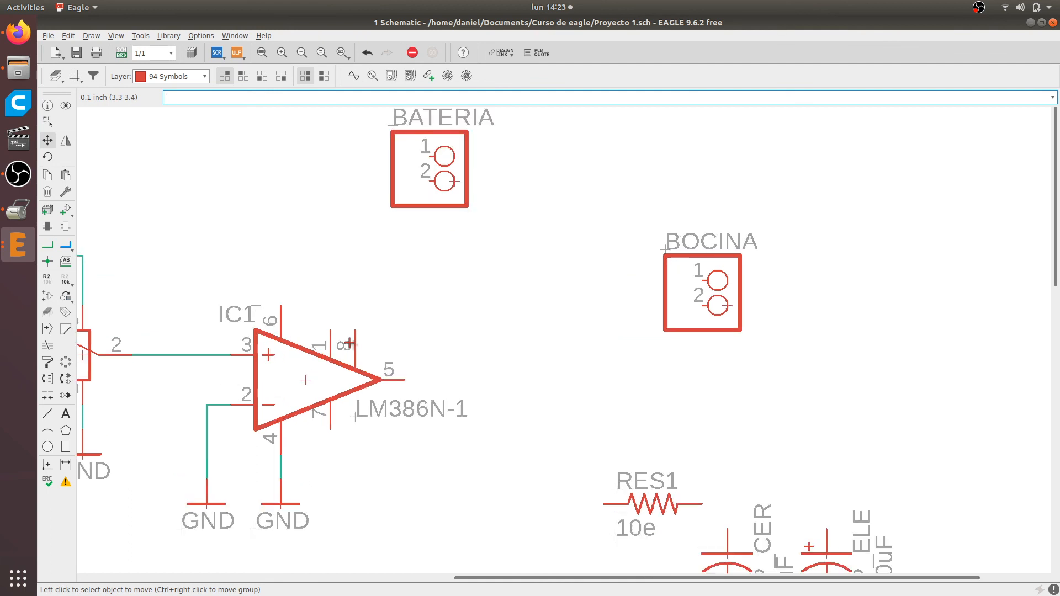
{"action": "left_click", "coordinate": [48, 245]}
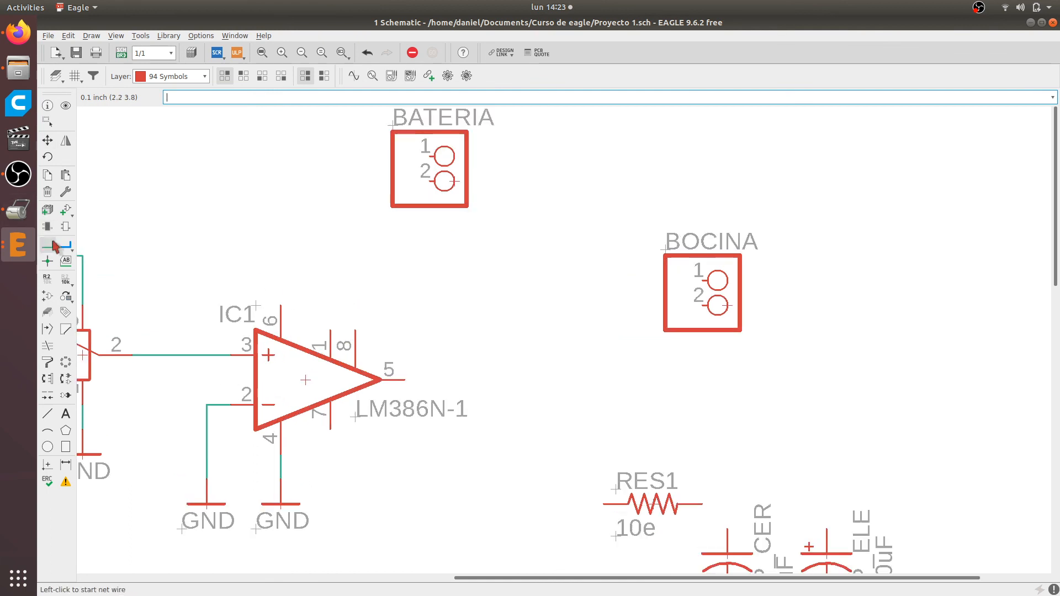
{"action": "scroll", "coordinate": [316, 272], "scroll_direction": "up", "scroll_amount": 2}
{"action": "left_click", "coordinate": [271, 321]}
{"action": "scroll", "coordinate": [262, 217], "scroll_direction": "down", "scroll_amount": 1}
{"action": "middle_click_drag", "start_coordinate": [263, 218], "coordinate": [325, 409]}
{"action": "scroll", "coordinate": [326, 408], "scroll_direction": "up", "scroll_amount": 1}
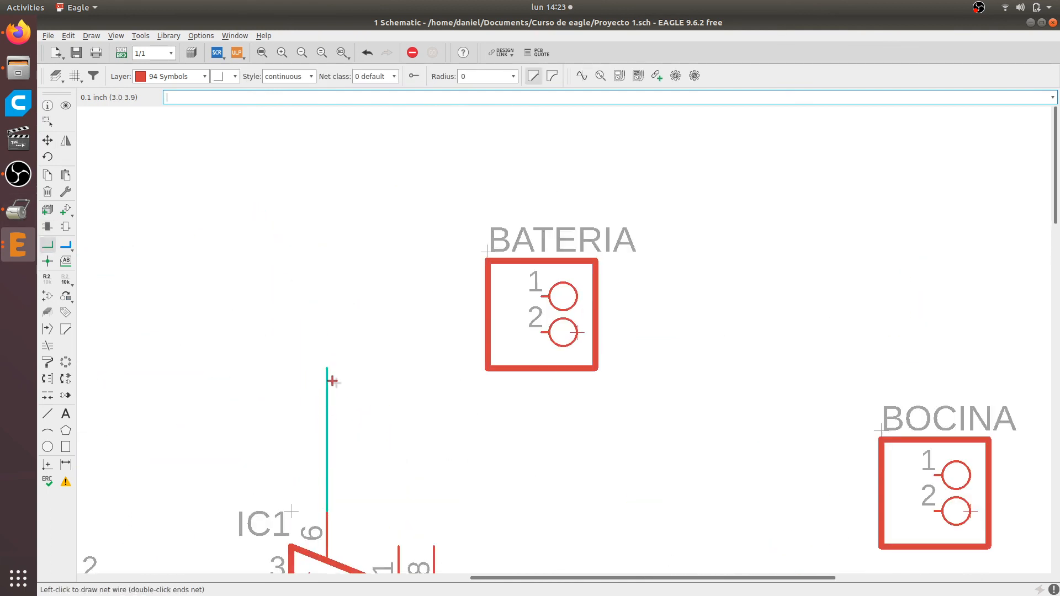
{"action": "left_click", "coordinate": [337, 297]}
{"action": "left_click", "coordinate": [542, 296]}
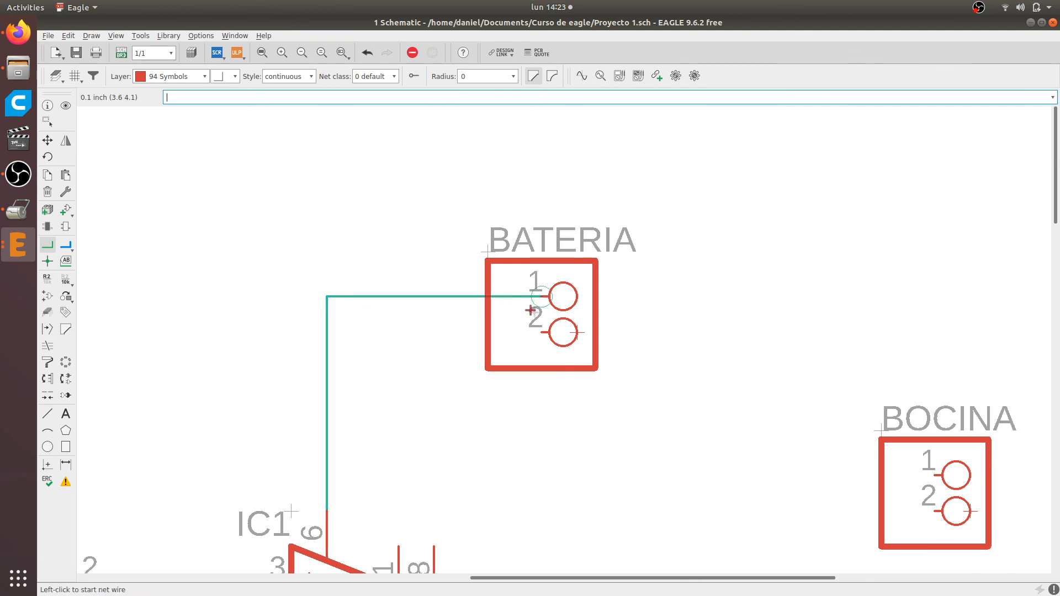
{"action": "scroll", "coordinate": [544, 344], "scroll_direction": "up", "scroll_amount": 1}
{"action": "scroll", "coordinate": [545, 344], "scroll_direction": "down", "scroll_amount": 3}
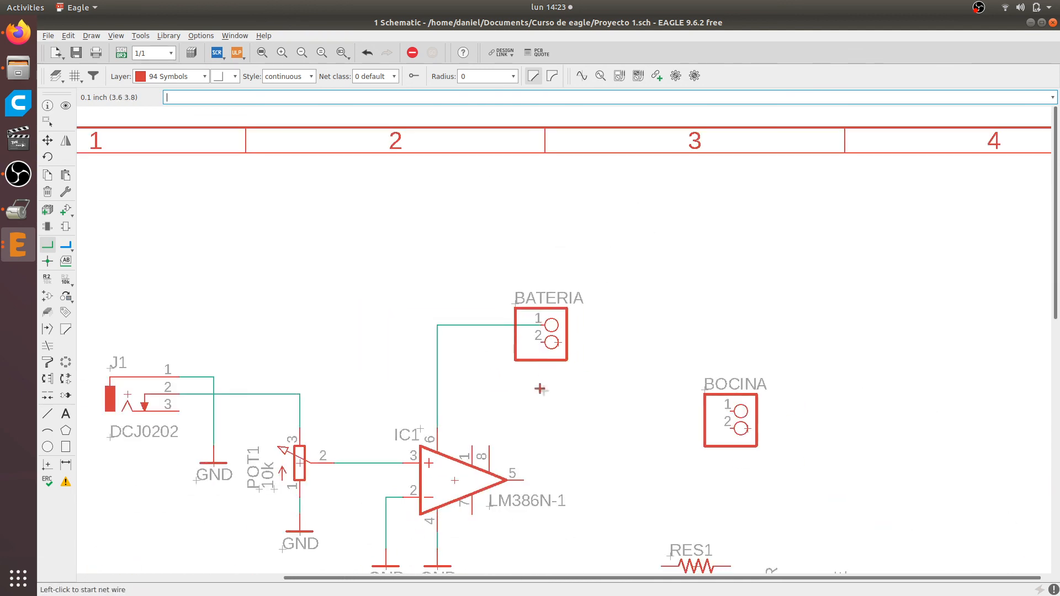
Copy a GND symbol from under IC1 and place the copy between IC1 and the BATERIA connector
{"action": "scroll", "coordinate": [541, 386], "scroll_direction": "up", "scroll_amount": 2}
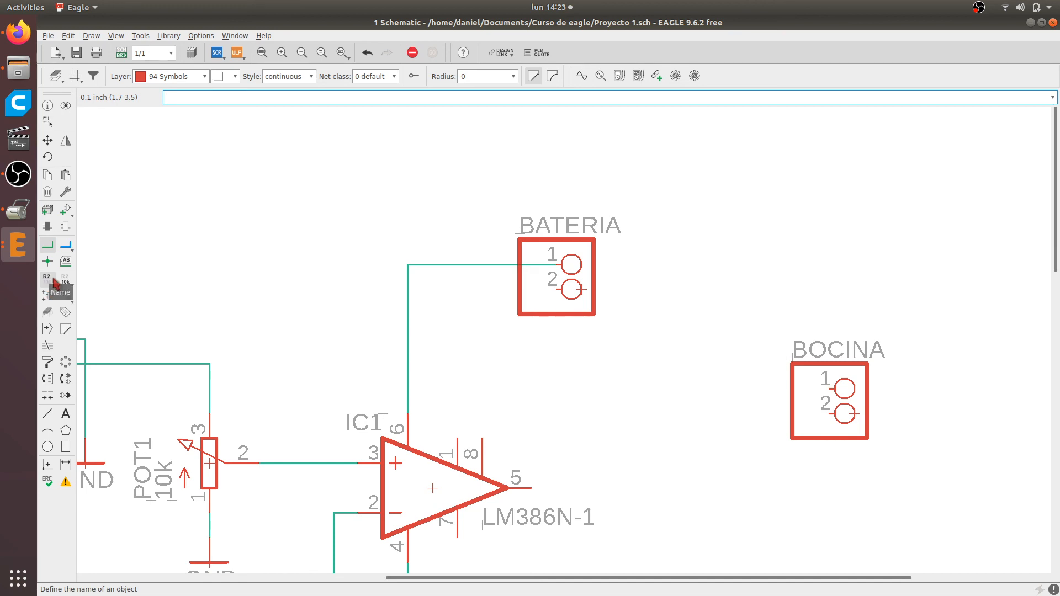
{"action": "left_click", "coordinate": [46, 179]}
{"action": "scroll", "coordinate": [262, 239], "scroll_direction": "down", "scroll_amount": 4}
{"action": "scroll", "coordinate": [345, 530], "scroll_direction": "up", "scroll_amount": 3}
{"action": "left_click", "coordinate": [345, 382]}
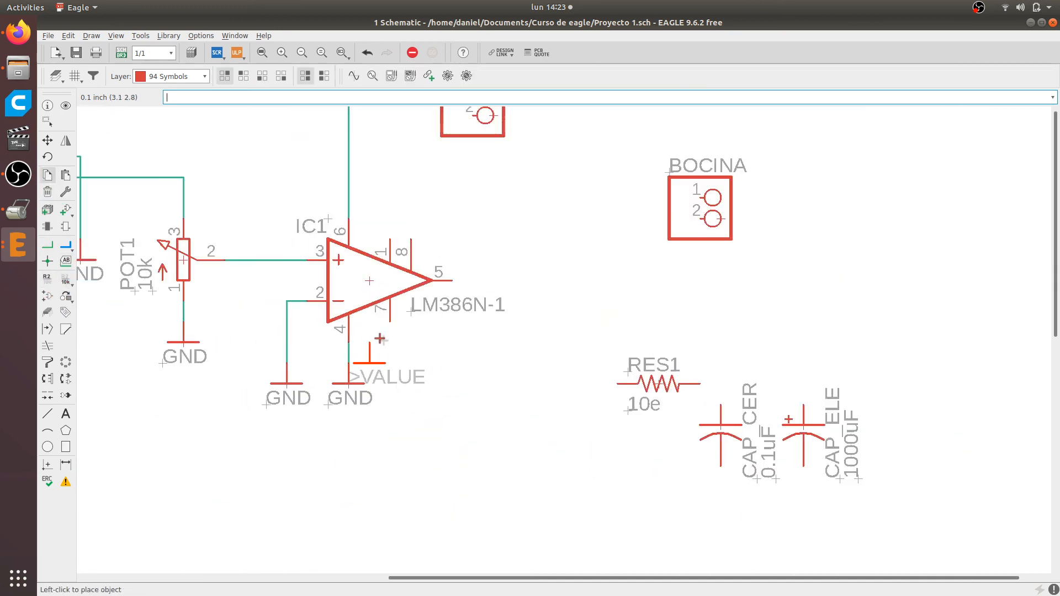
{"action": "scroll", "coordinate": [449, 182], "scroll_direction": "up", "scroll_amount": 5}
{"action": "left_click", "coordinate": [404, 264]}
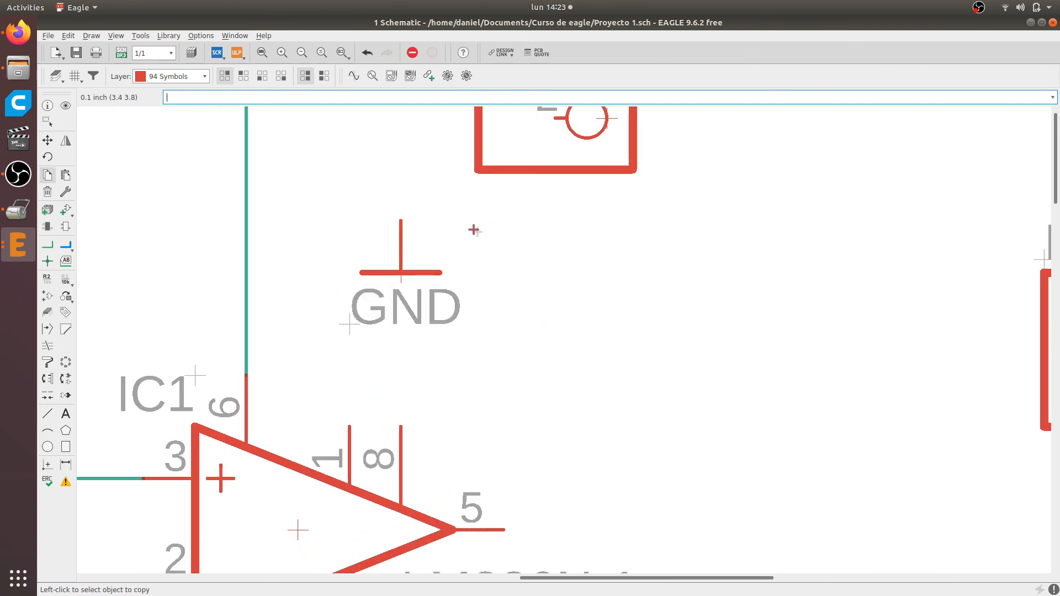
Draw an L-shaped net from the new GND symbol up and across to pin 2 of the BATERIA connector
{"action": "scroll", "coordinate": [500, 234], "scroll_direction": "down", "scroll_amount": 3}
{"action": "left_click", "coordinate": [43, 248]}
{"action": "scroll", "coordinate": [480, 226], "scroll_direction": "up", "scroll_amount": 2}
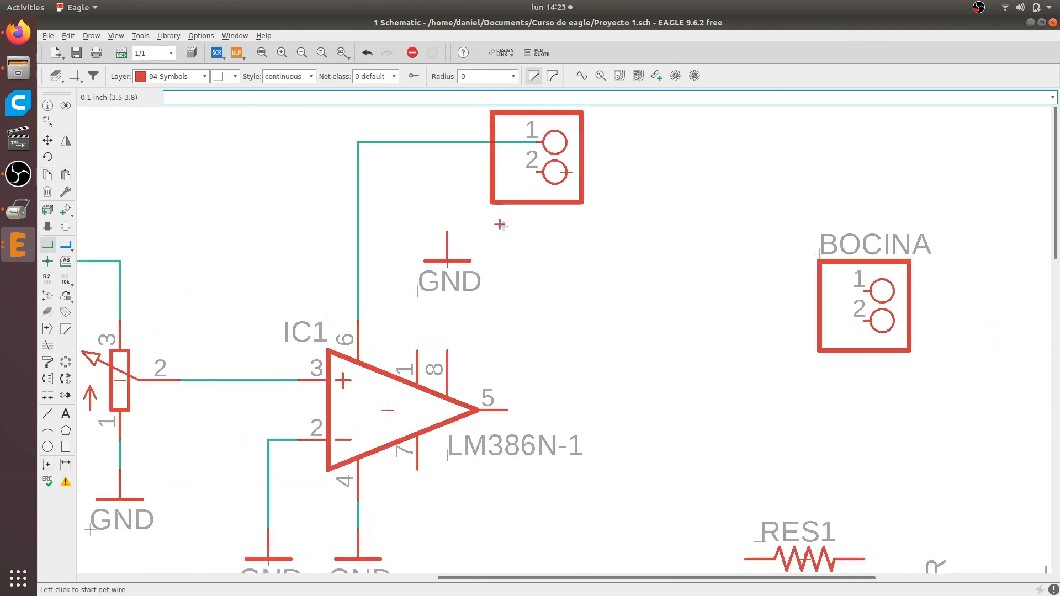
{"action": "left_click", "coordinate": [455, 231]}
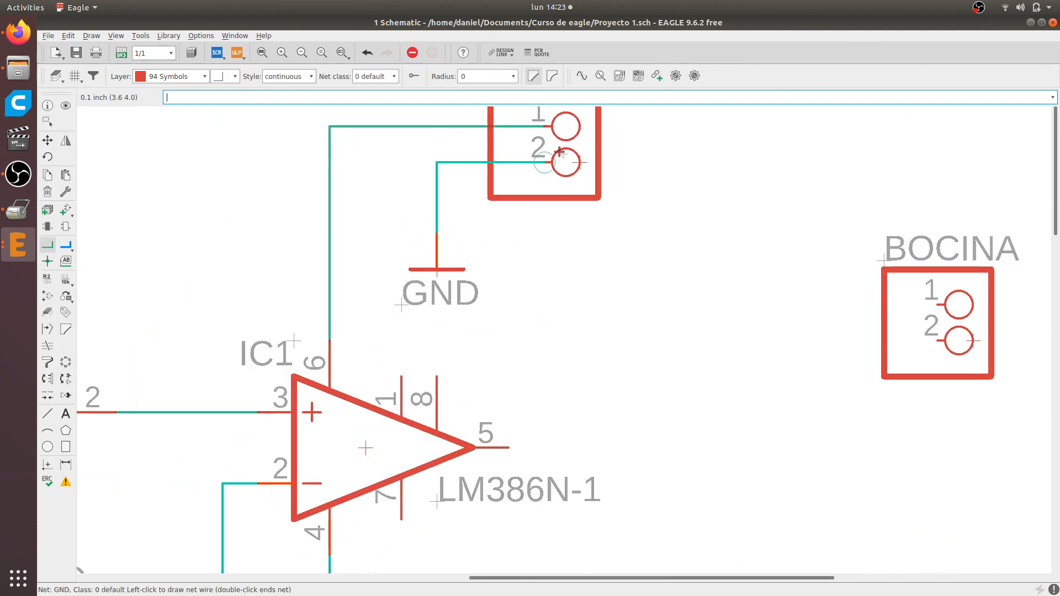
{"action": "left_click", "coordinate": [551, 163]}
{"action": "scroll", "coordinate": [650, 214], "scroll_direction": "down", "scroll_amount": 2}
{"action": "scroll", "coordinate": [662, 249], "scroll_direction": "down", "scroll_amount": 3}
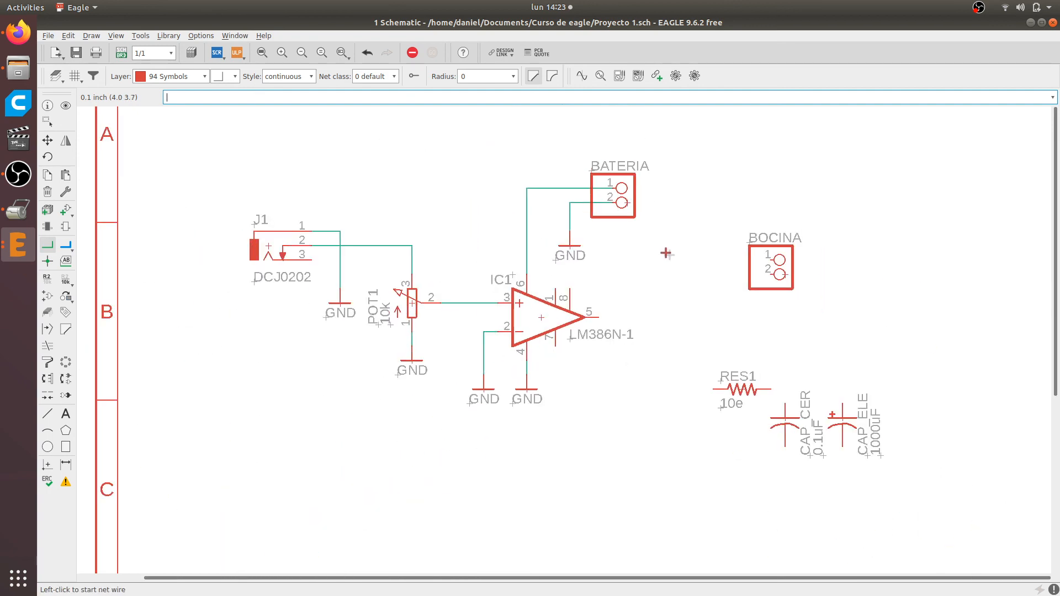
{"action": "scroll", "coordinate": [293, 223], "scroll_direction": "up", "scroll_amount": 2}
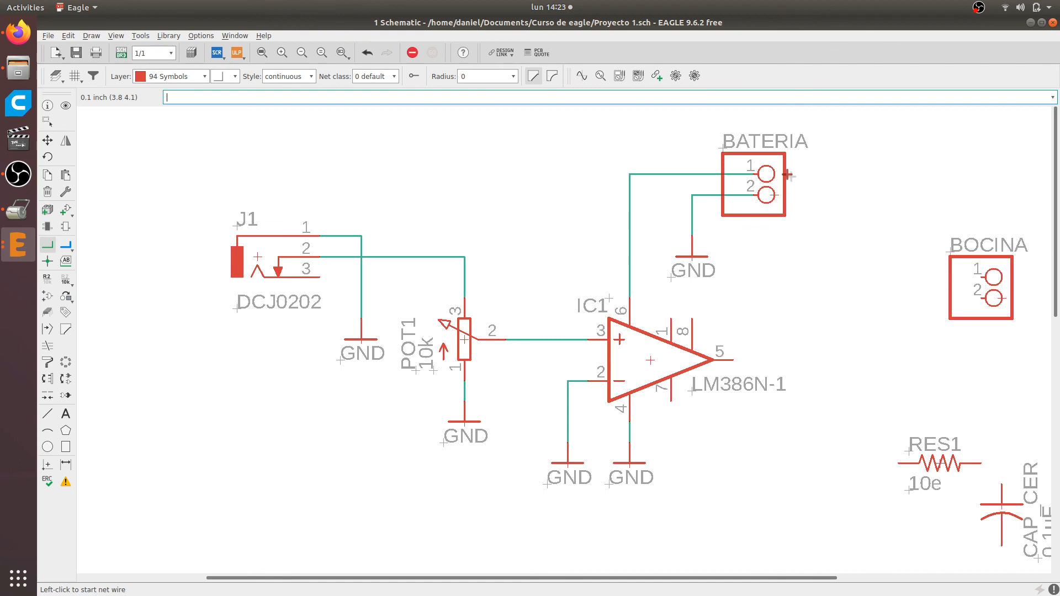
Switch to the Firefox reference page and examine the battery wiring and the output side with C1, C2, R1 and the speaker, then return to EAGLE
{"action": "key", "text": "alt+Tab"}
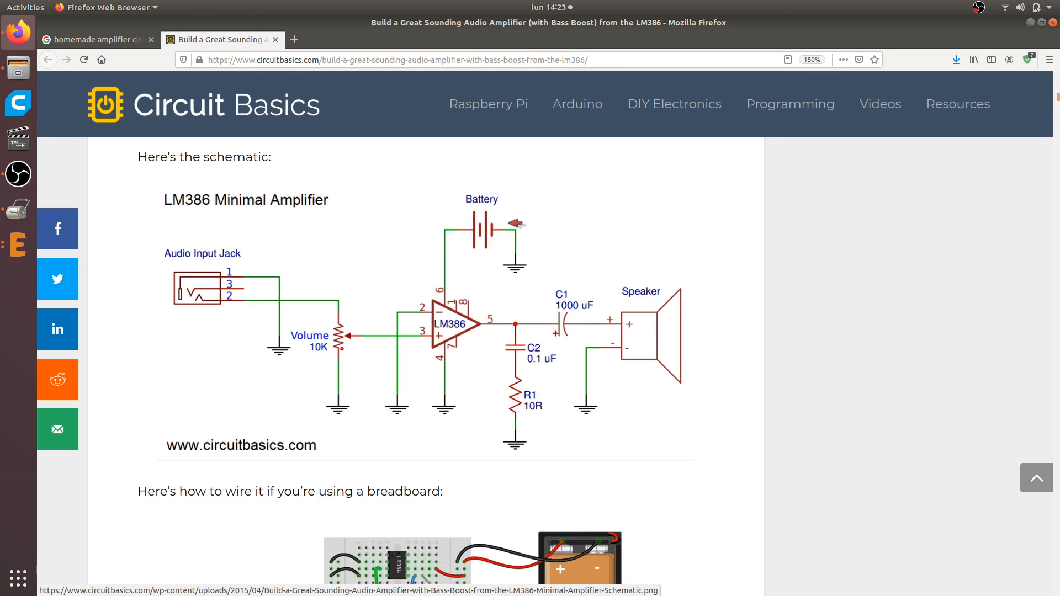
{"action": "scroll", "coordinate": [496, 270], "scroll_direction": "up", "scroll_amount": 1}
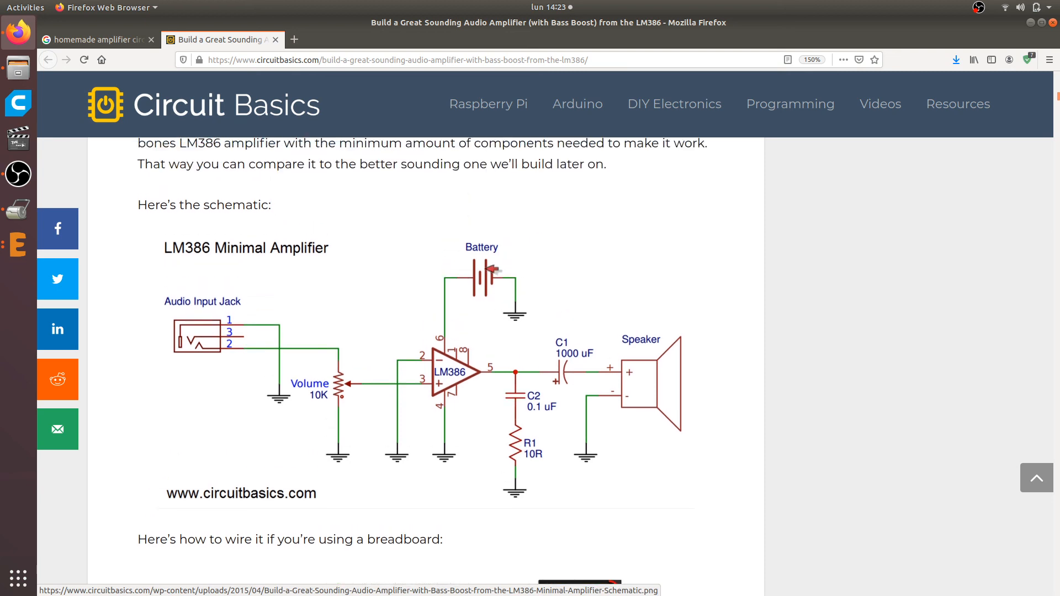
{"action": "scroll", "coordinate": [496, 270], "scroll_direction": "down", "scroll_amount": 6}
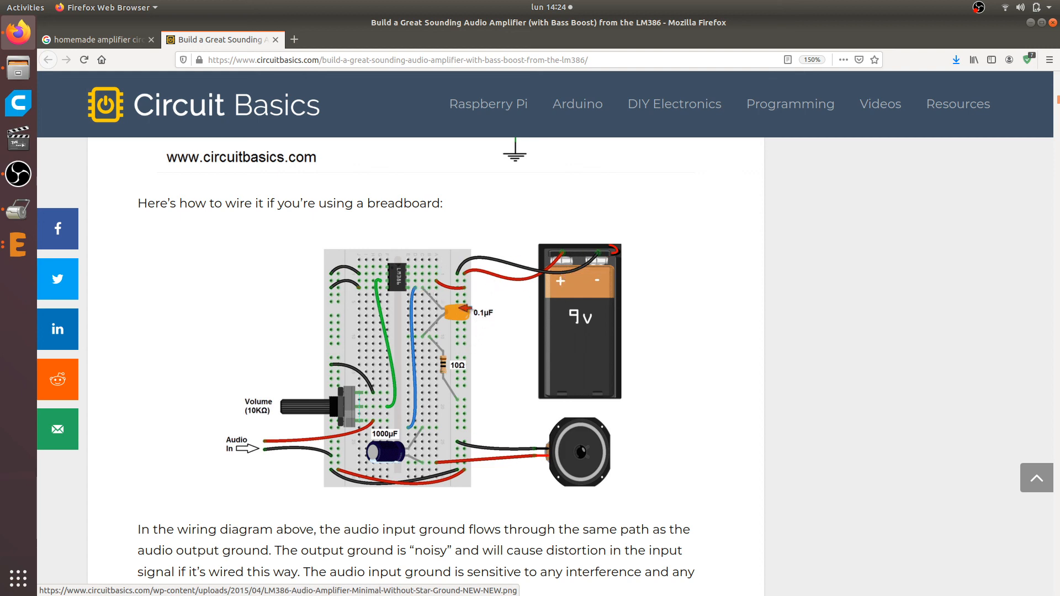
{"action": "scroll", "coordinate": [453, 280], "scroll_direction": "up", "scroll_amount": 4}
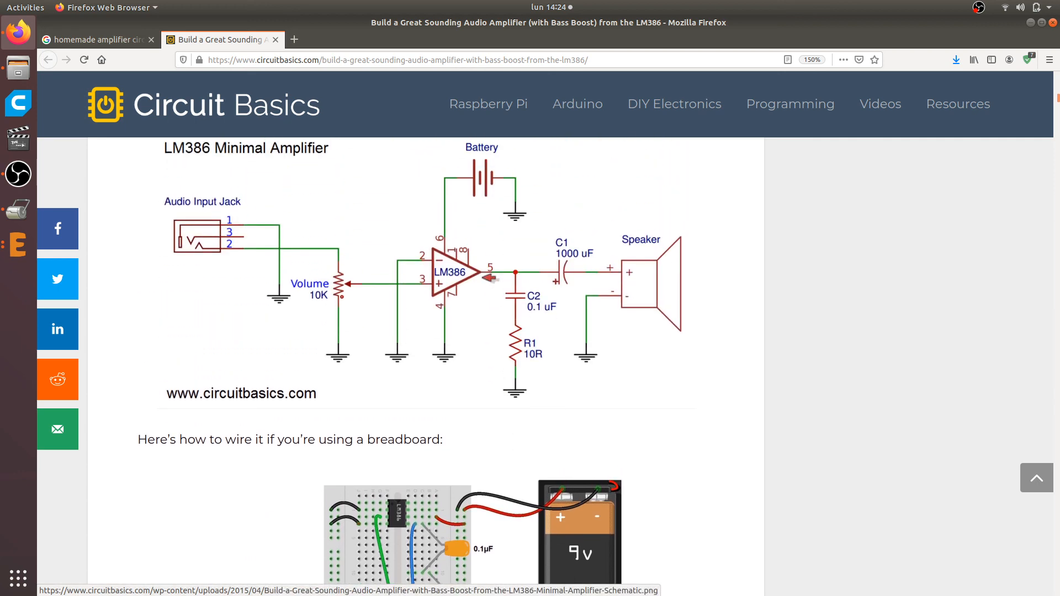
{"action": "scroll", "coordinate": [539, 371], "scroll_direction": "down", "scroll_amount": 1}
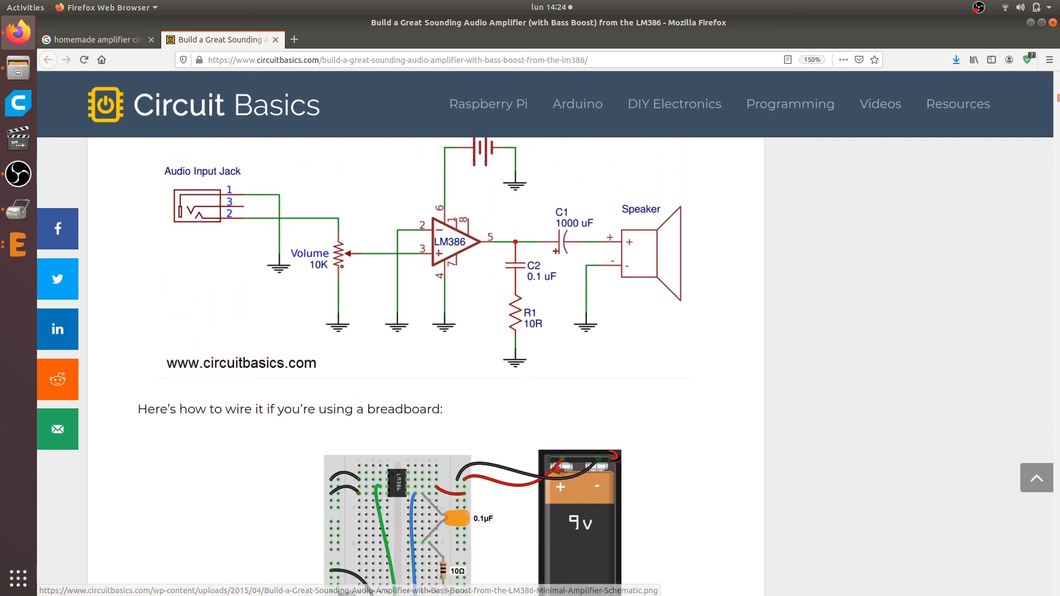
{"action": "scroll", "coordinate": [481, 176], "scroll_direction": "up", "scroll_amount": 2}
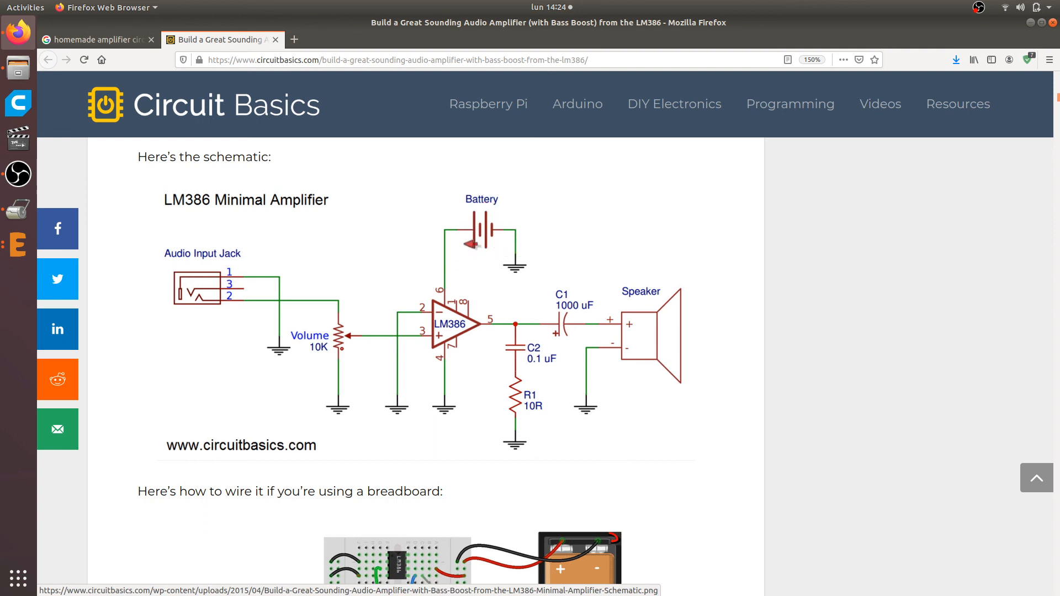
{"action": "scroll", "coordinate": [486, 213], "scroll_direction": "down", "scroll_amount": 3}
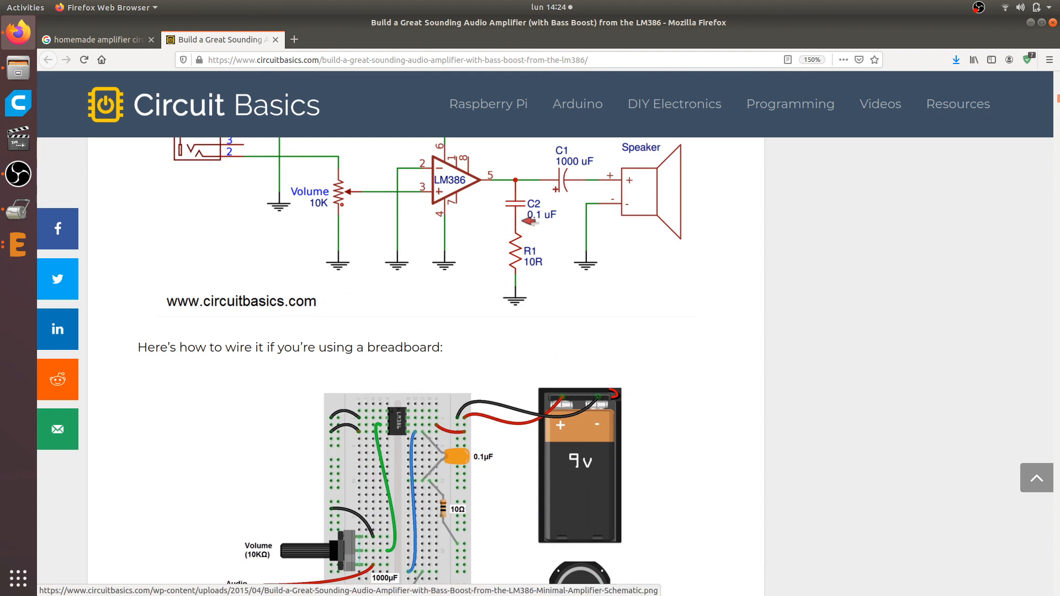
{"action": "scroll", "coordinate": [521, 216], "scroll_direction": "up", "scroll_amount": 2}
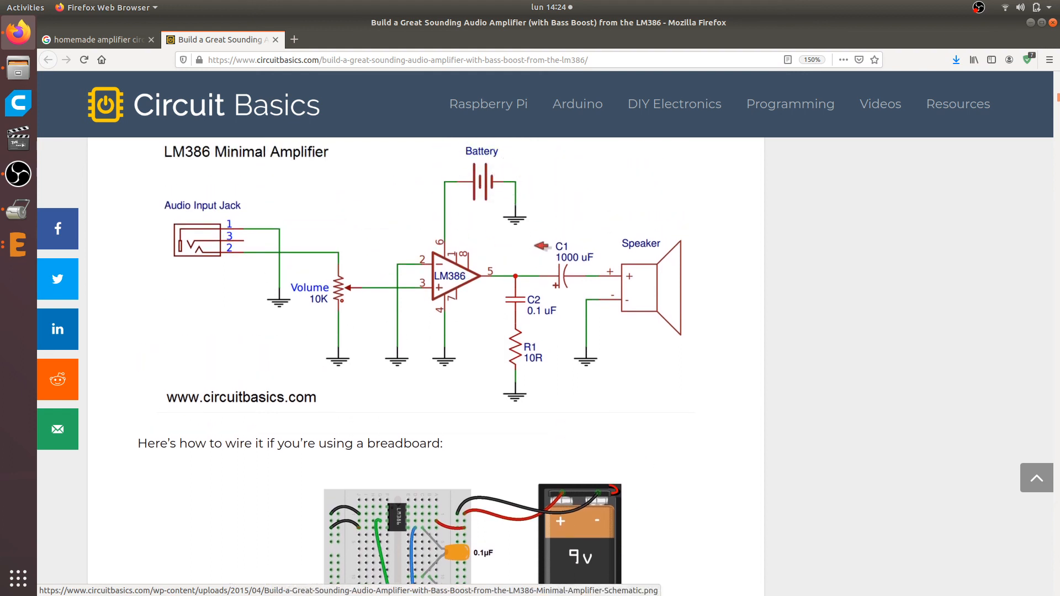
{"action": "key", "text": "alt+Tab"}
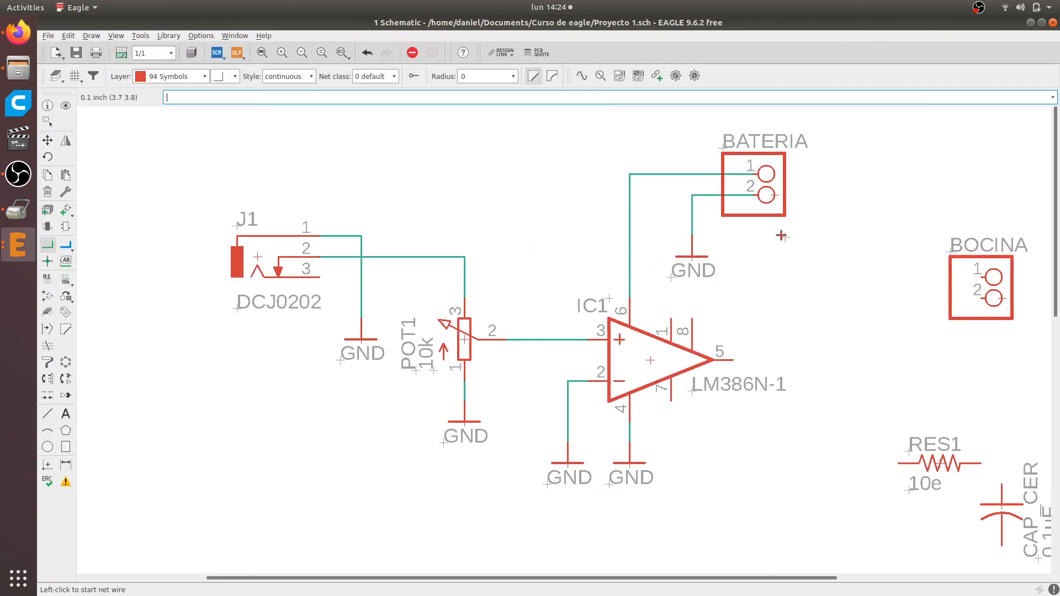
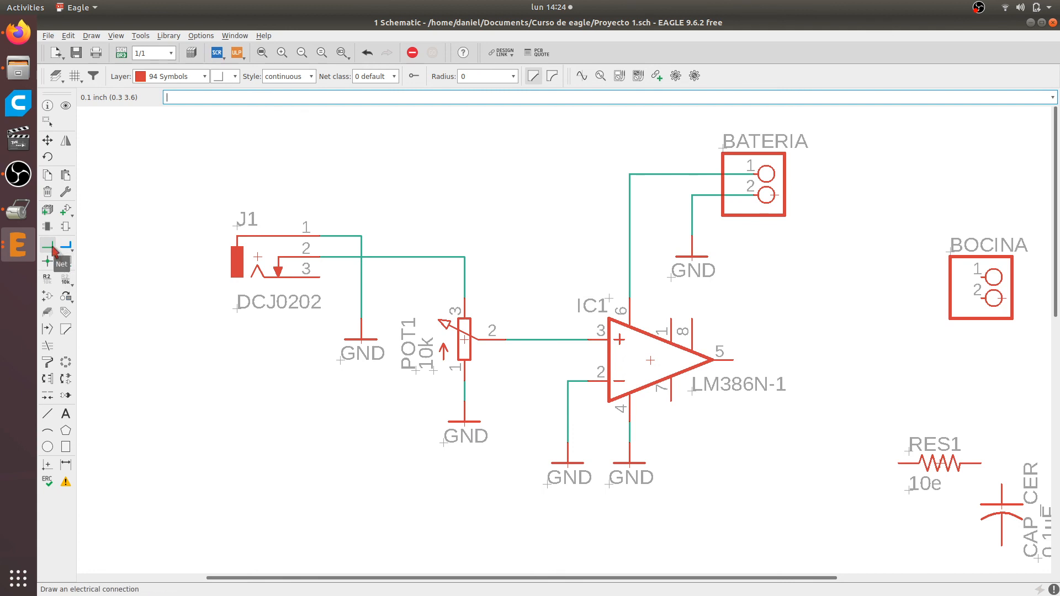
Place a cross-reference label on the net between IC1 pin 6 and BATERIA pin 1, rotated to point at the net's corner
{"action": "left_click", "coordinate": [64, 262]}
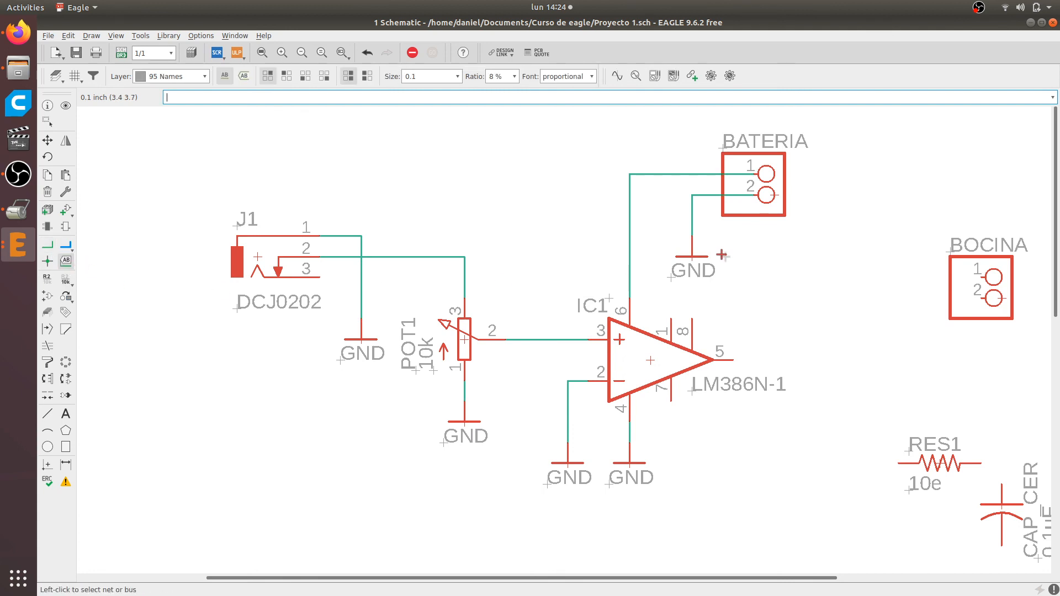
{"action": "scroll", "coordinate": [644, 167], "scroll_direction": "up", "scroll_amount": 4}
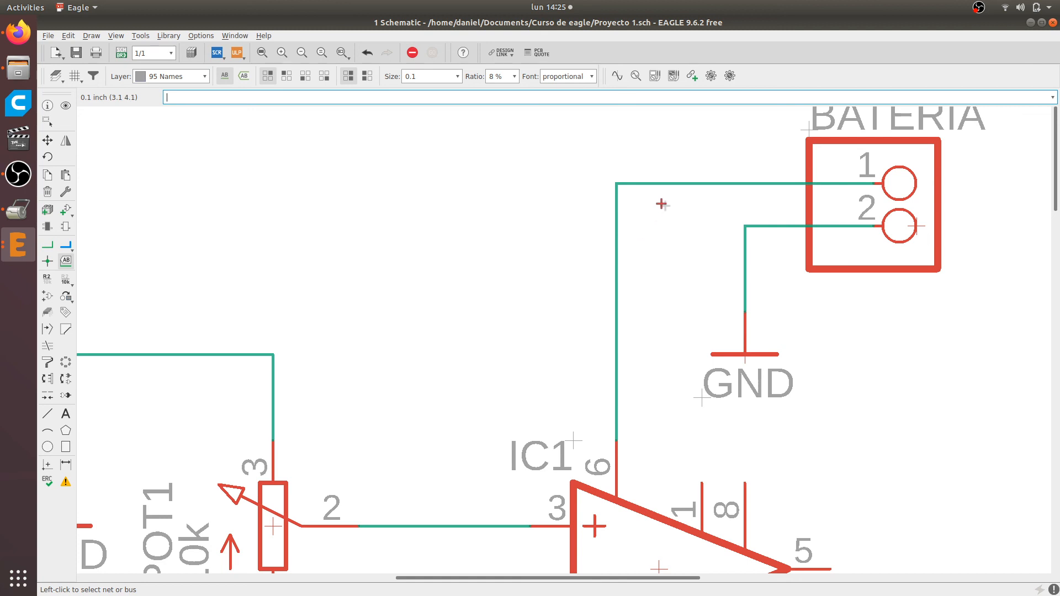
{"action": "left_click", "coordinate": [665, 186]}
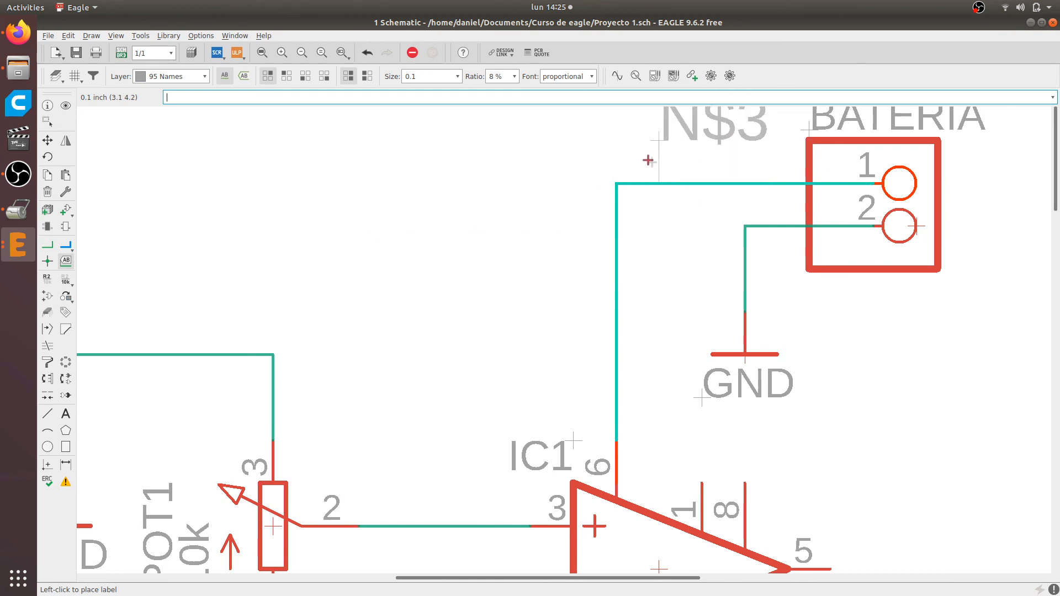
{"action": "scroll", "coordinate": [649, 201], "scroll_direction": "down", "scroll_amount": 2}
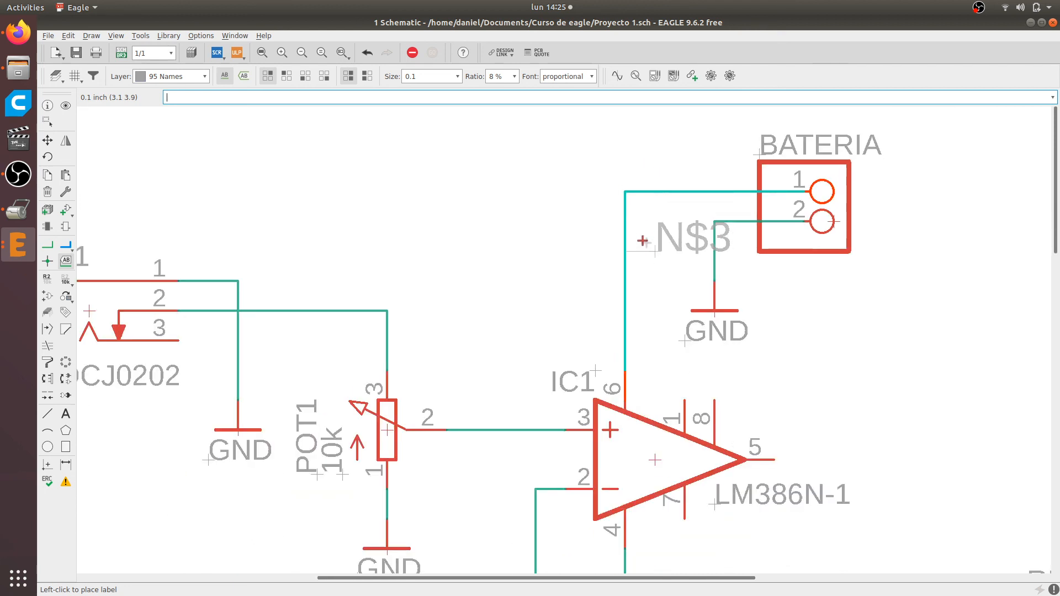
{"action": "left_click", "coordinate": [243, 76]}
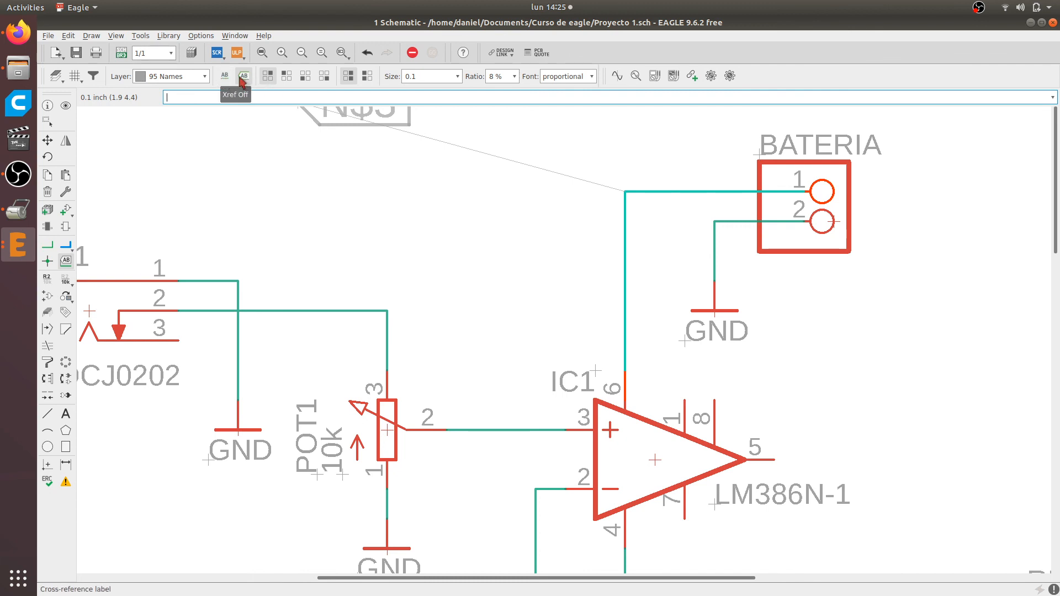
{"action": "right_click", "coordinate": [480, 165]}
{"action": "right_click", "coordinate": [525, 182]}
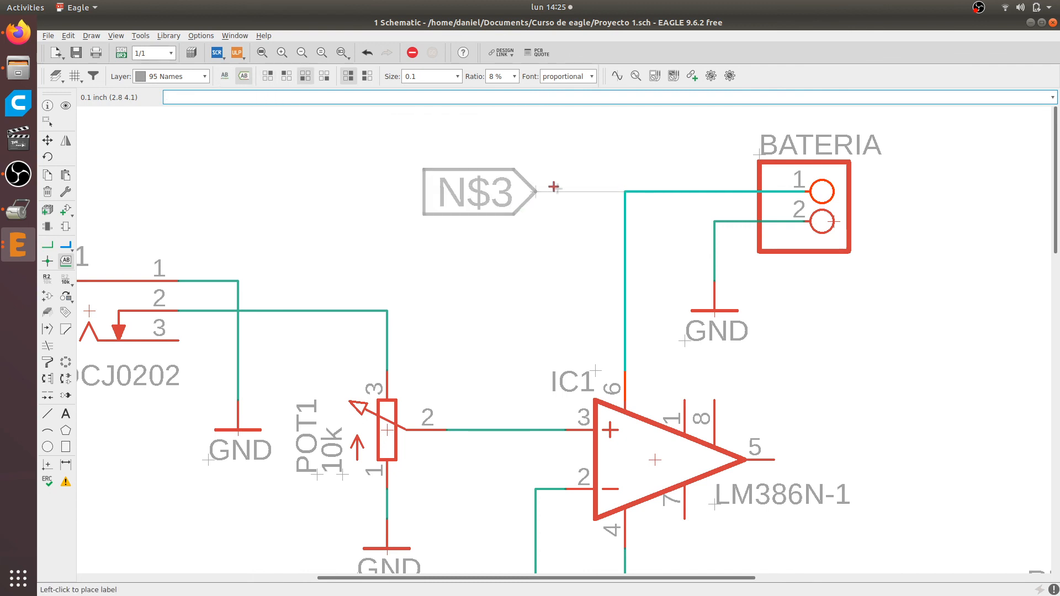
{"action": "left_click", "coordinate": [630, 179]}
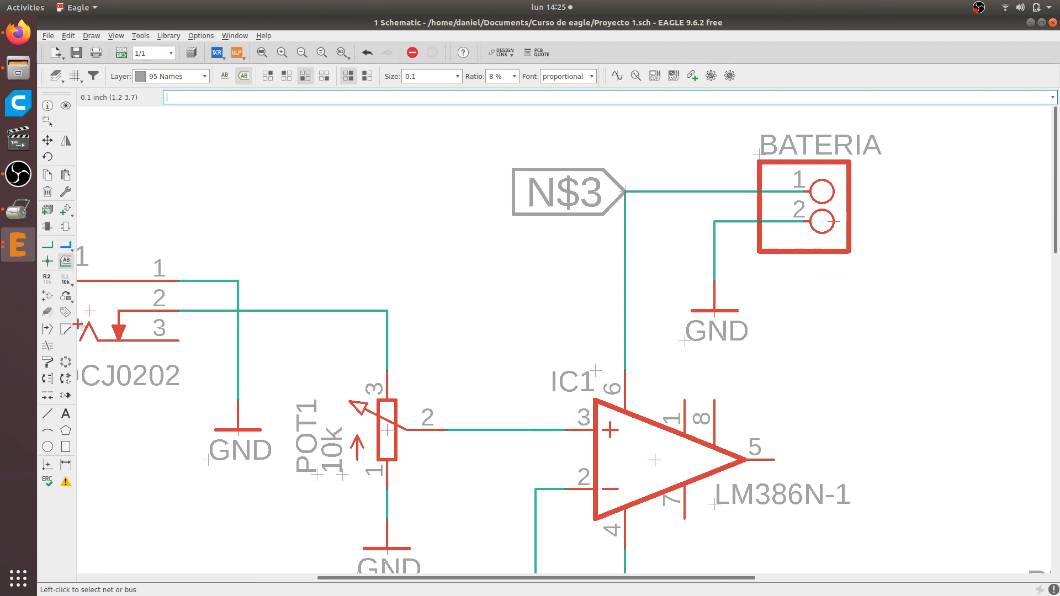
Check the battery voltage on the Firefox reference page, then rename the net between IC1 pin 6 and BATERIA pin 1 as 9V in EAGLE
{"action": "left_click", "coordinate": [47, 278]}
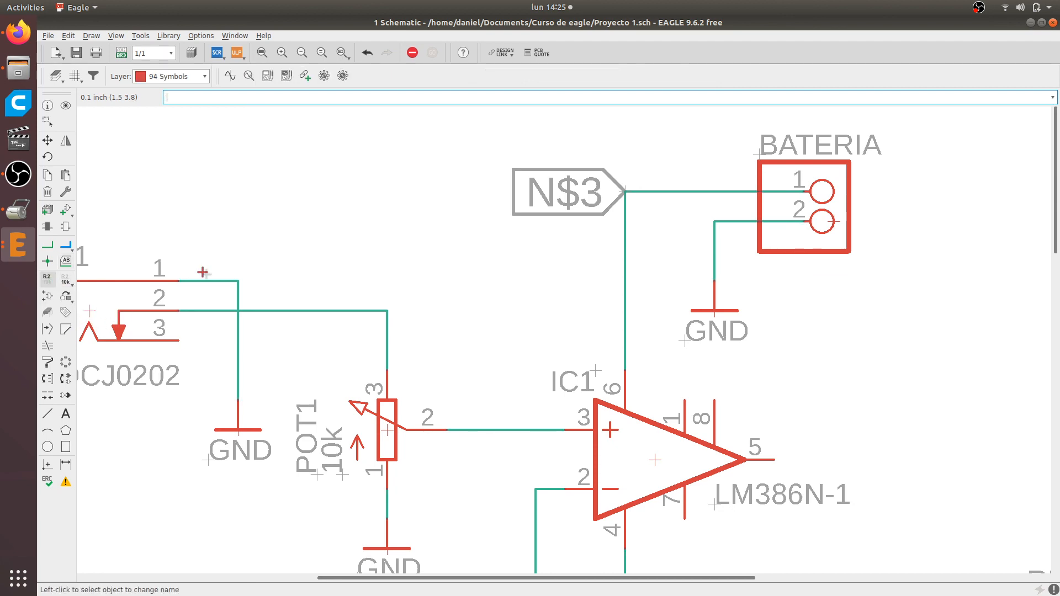
{"action": "left_click", "coordinate": [681, 190]}
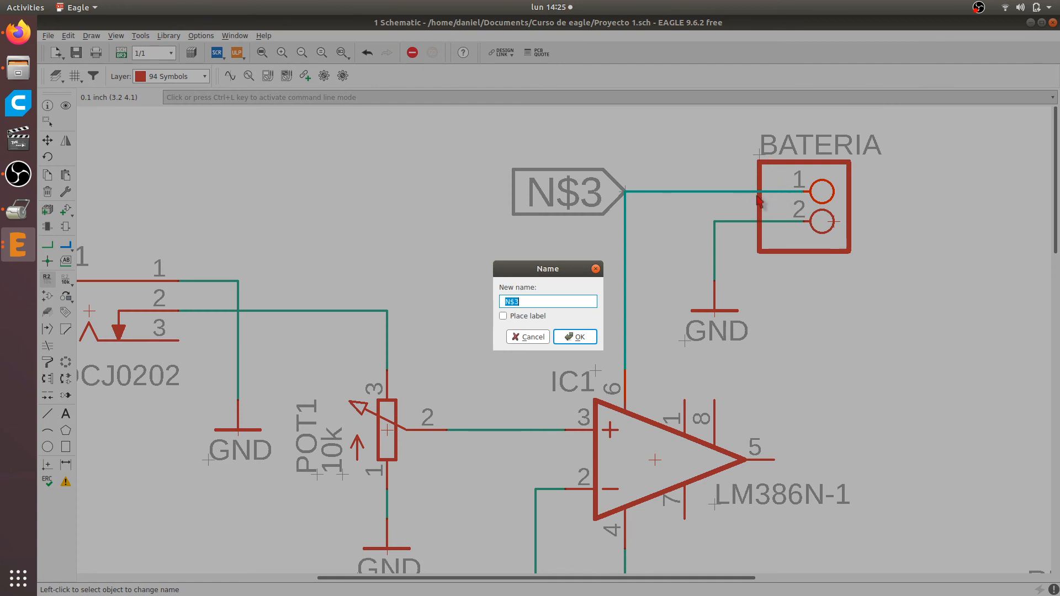
{"action": "key", "text": "alt+Tab"}
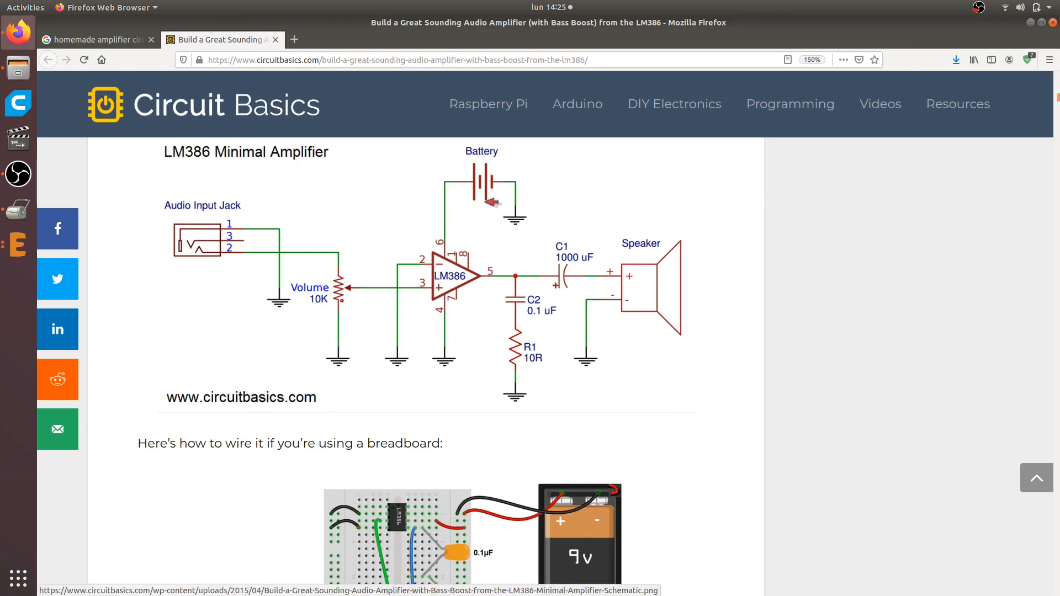
{"action": "scroll", "coordinate": [614, 391], "scroll_direction": "down", "scroll_amount": 2}
{"action": "scroll", "coordinate": [612, 387], "scroll_direction": "down", "scroll_amount": 1}
{"action": "key", "text": "alt+Tab"}
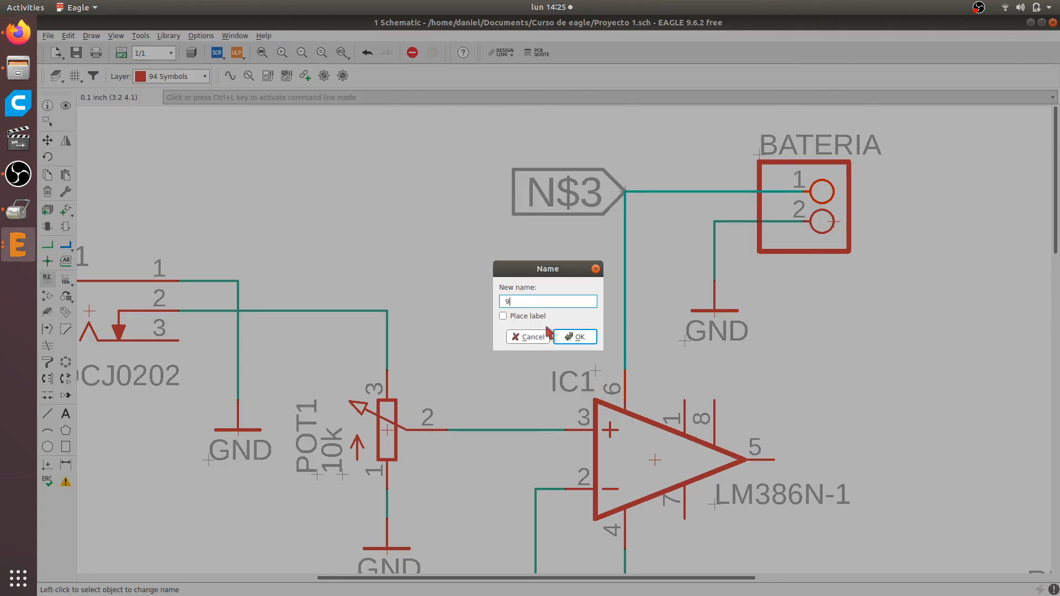
{"action": "key", "text": "Return"}
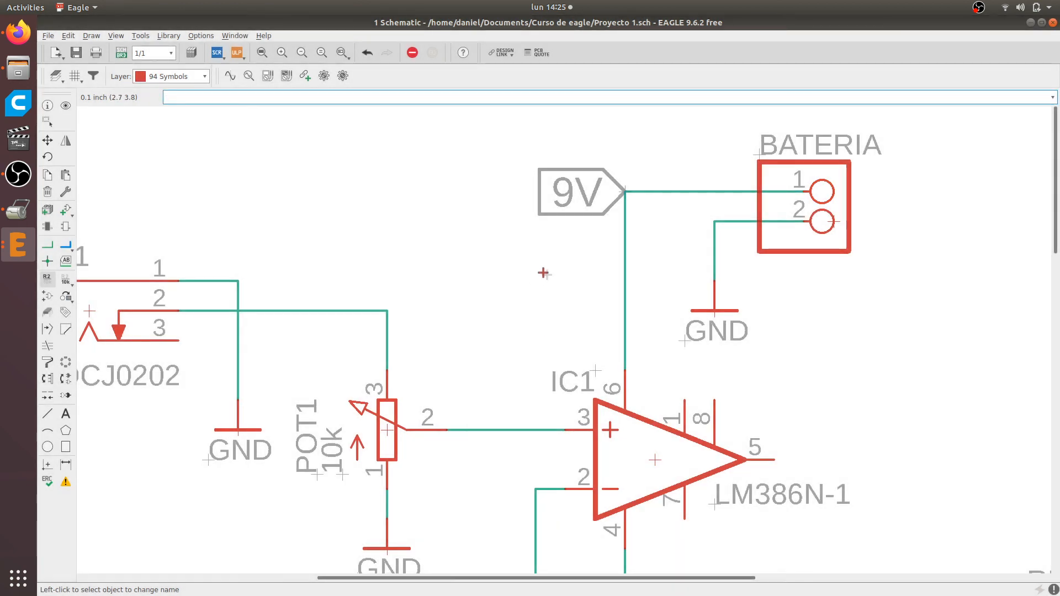
Switch to the Firefox reference page and examine how LM386 pin 5 connects to C1, C2 and R1, then return to EAGLE
{"action": "scroll", "coordinate": [682, 165], "scroll_direction": "down", "scroll_amount": 2}
{"action": "scroll", "coordinate": [707, 160], "scroll_direction": "up", "scroll_amount": 2}
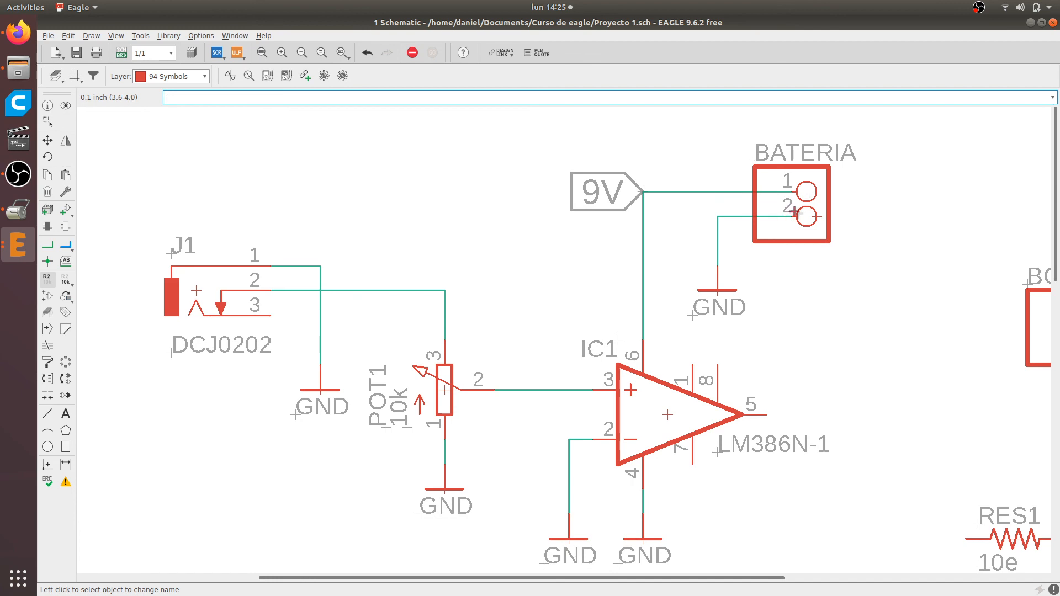
{"action": "scroll", "coordinate": [718, 291], "scroll_direction": "down", "scroll_amount": 1}
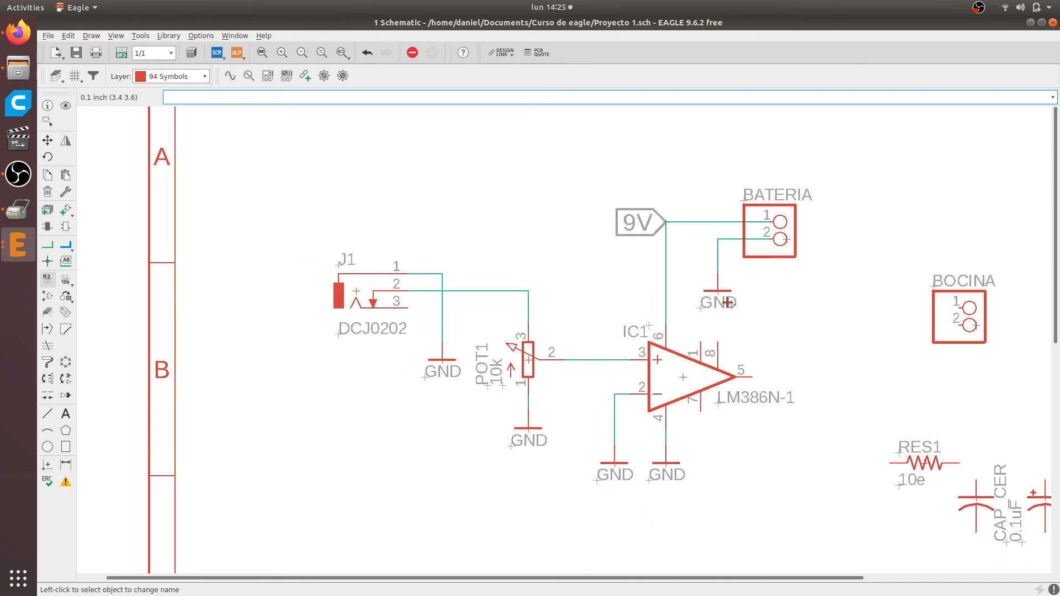
{"action": "key", "text": "alt+Tab"}
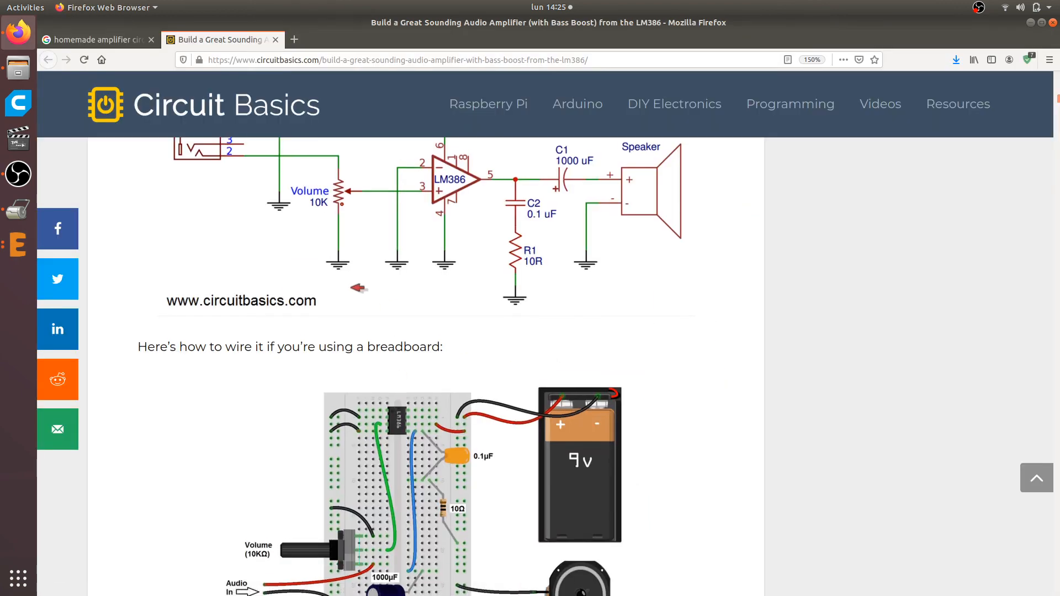
{"action": "scroll", "coordinate": [511, 355], "scroll_direction": "down", "scroll_amount": 1}
{"action": "scroll", "coordinate": [362, 289], "scroll_direction": "up", "scroll_amount": 3}
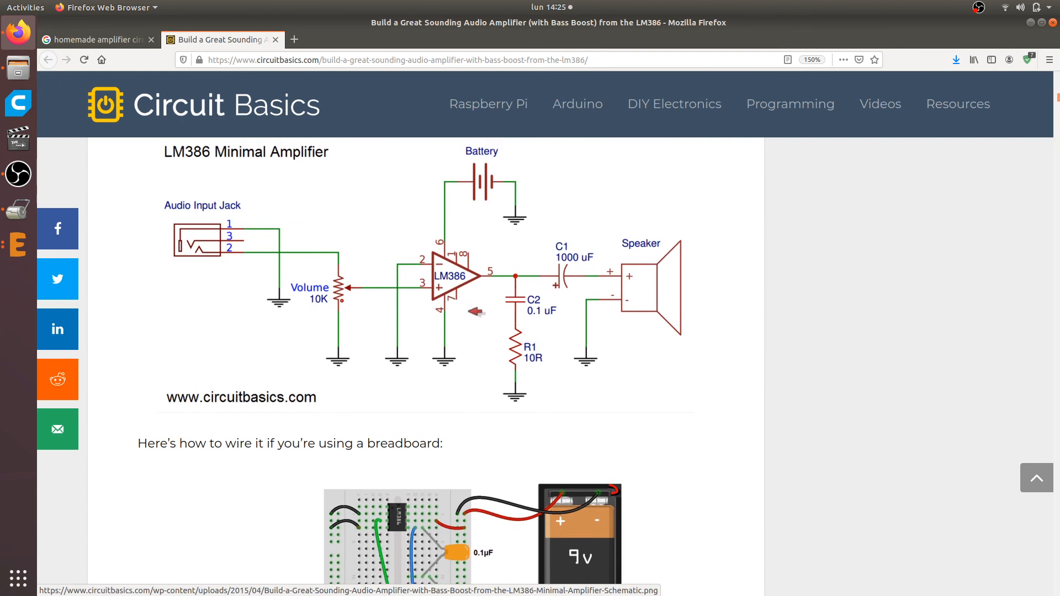
{"action": "scroll", "coordinate": [475, 312], "scroll_direction": "up", "scroll_amount": 2}
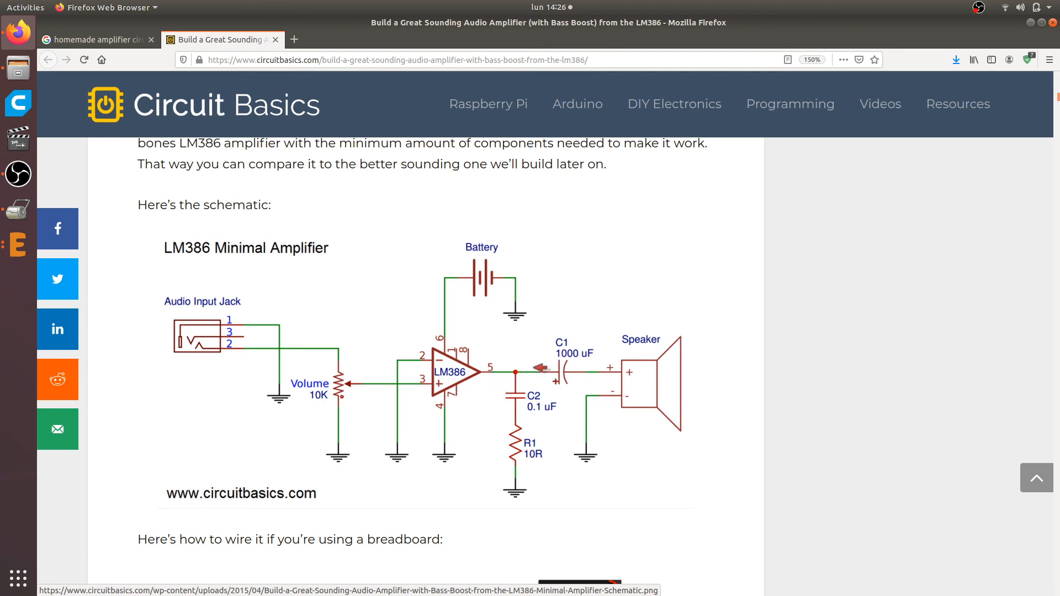
{"action": "scroll", "coordinate": [542, 368], "scroll_direction": "down", "scroll_amount": 3}
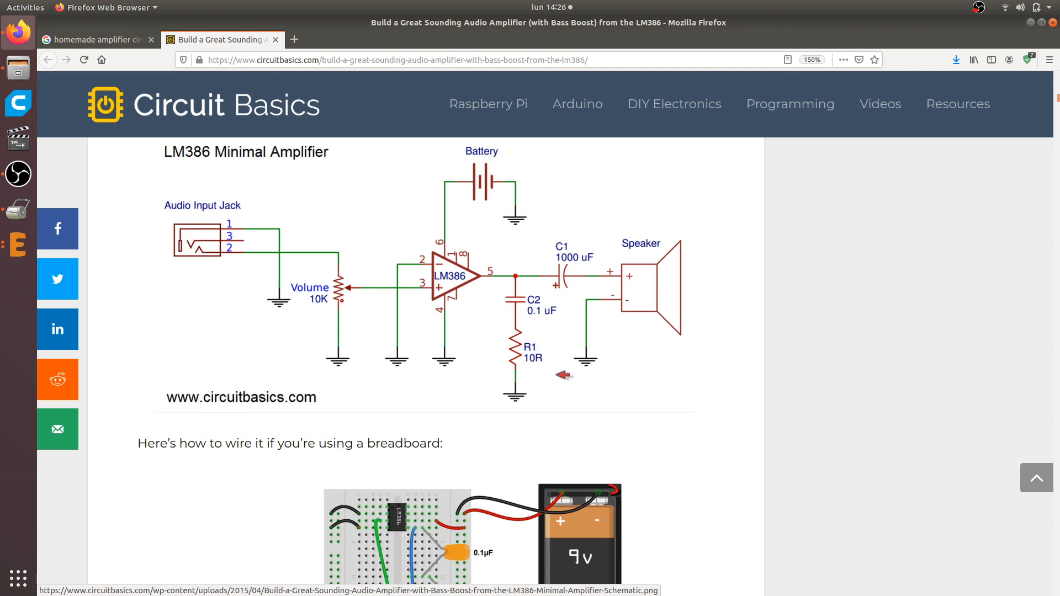
{"action": "key", "text": "alt+Tab"}
Move the CAP_CER capacitor next to the output of IC1, just beyond and below pin 5
{"action": "scroll", "coordinate": [566, 287], "scroll_direction": "down", "scroll_amount": 1}
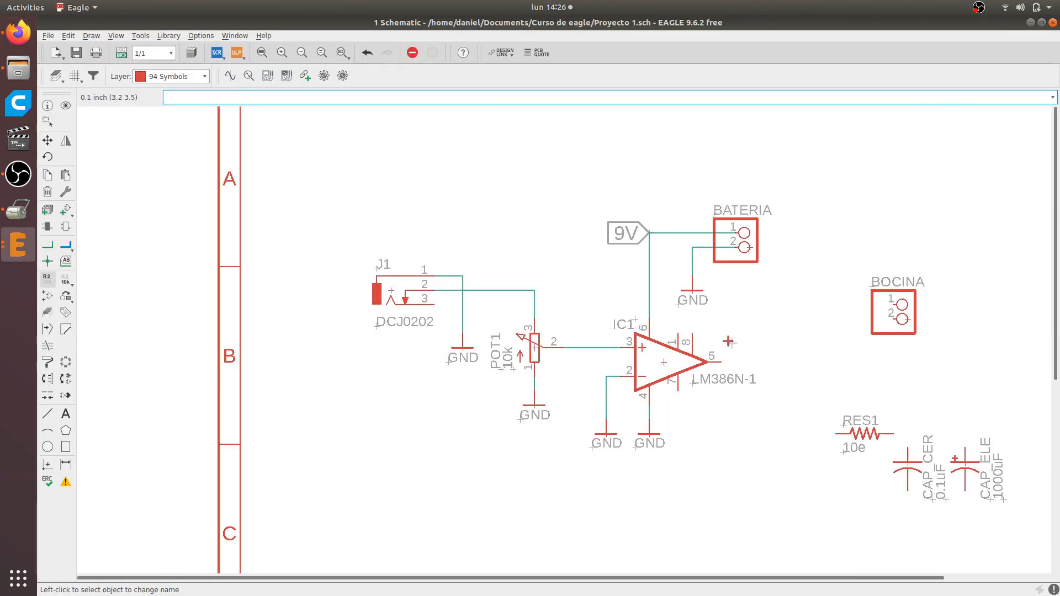
{"action": "scroll", "coordinate": [925, 482], "scroll_direction": "up", "scroll_amount": 1}
{"action": "scroll", "coordinate": [901, 465], "scroll_direction": "down", "scroll_amount": 1}
{"action": "middle_click_drag", "start_coordinate": [829, 415], "coordinate": [657, 348]}
{"action": "scroll", "coordinate": [657, 348], "scroll_direction": "up", "scroll_amount": 2}
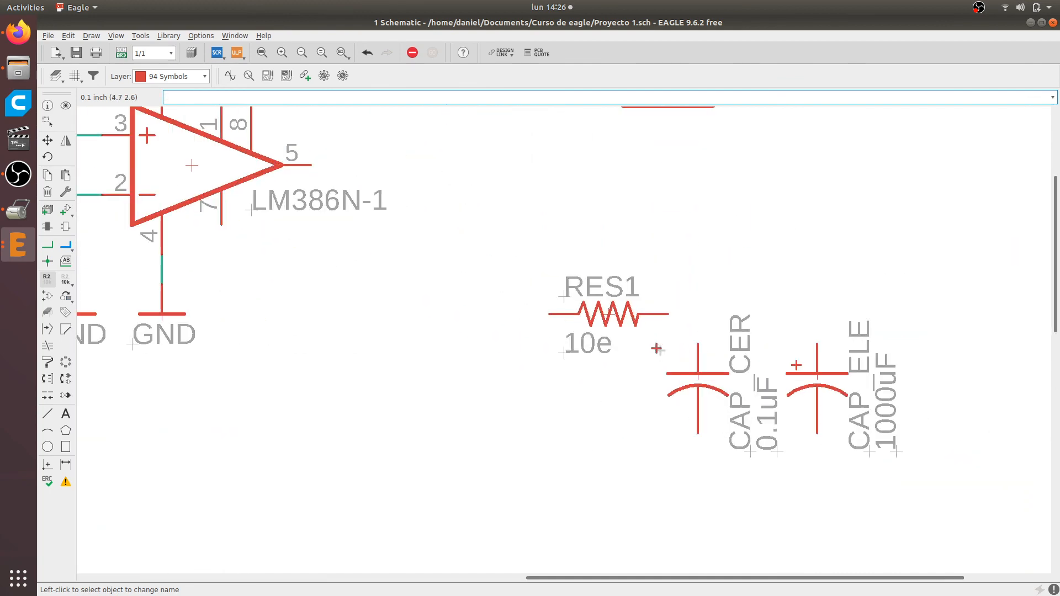
{"action": "left_click", "coordinate": [48, 140]}
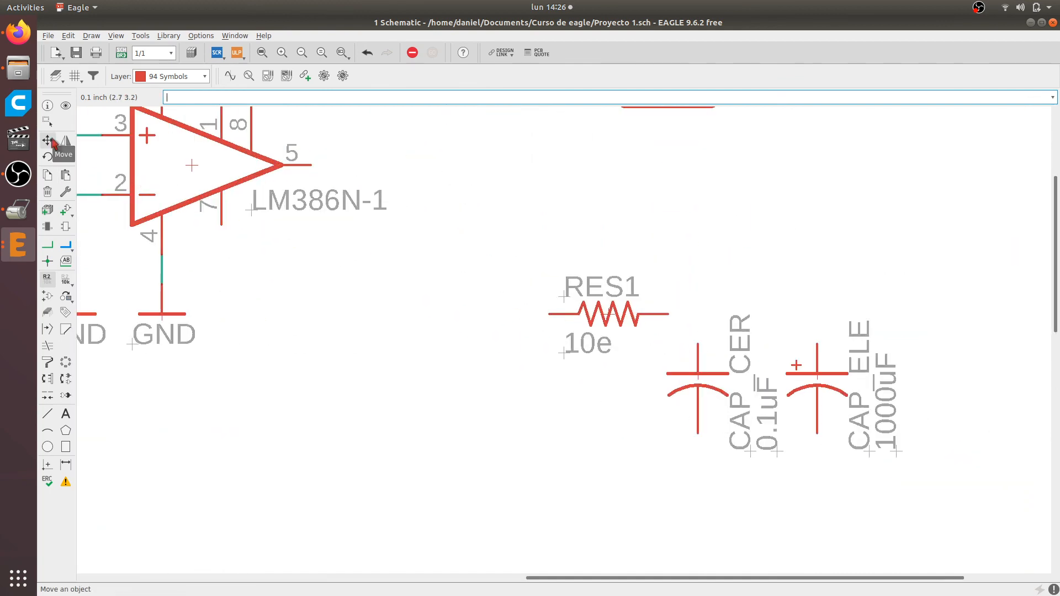
{"action": "left_click", "coordinate": [698, 375]}
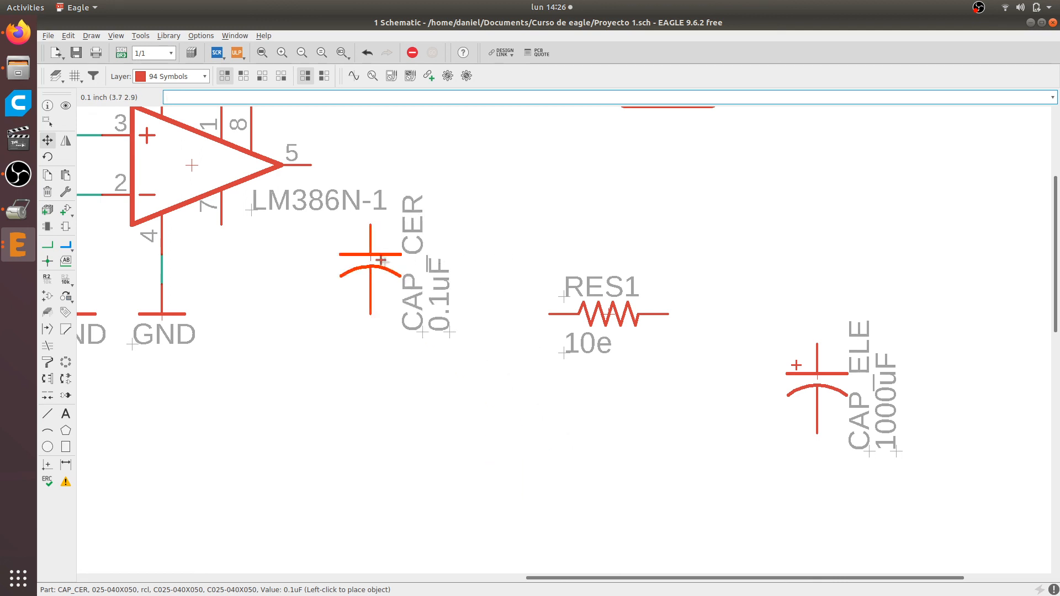
{"action": "scroll", "coordinate": [497, 403], "scroll_direction": "down", "scroll_amount": 1}
{"action": "left_click", "coordinate": [487, 325]}
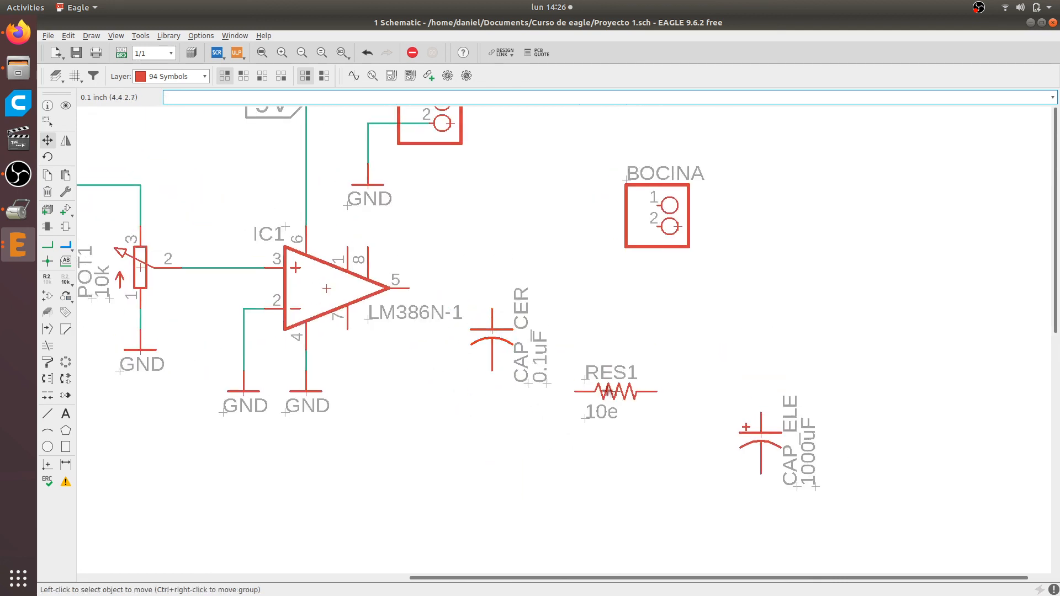
Move resistor RES1 directly below CAP_CER and rotate it to stand vertically in line with the capacitor
{"action": "left_click", "coordinate": [617, 391]}
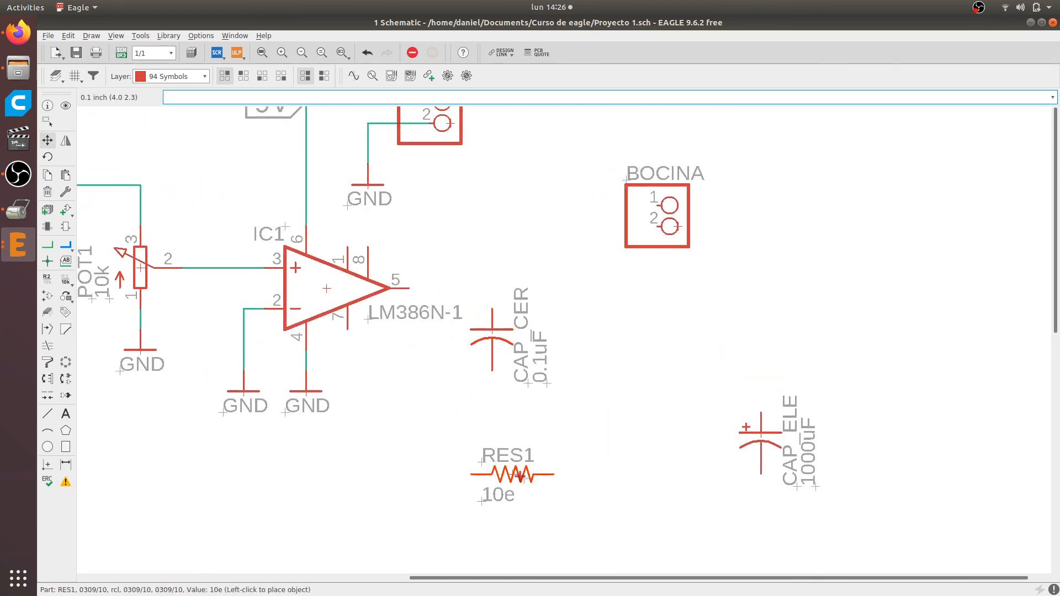
{"action": "right_click", "coordinate": [513, 473]}
{"action": "left_click", "coordinate": [484, 439]}
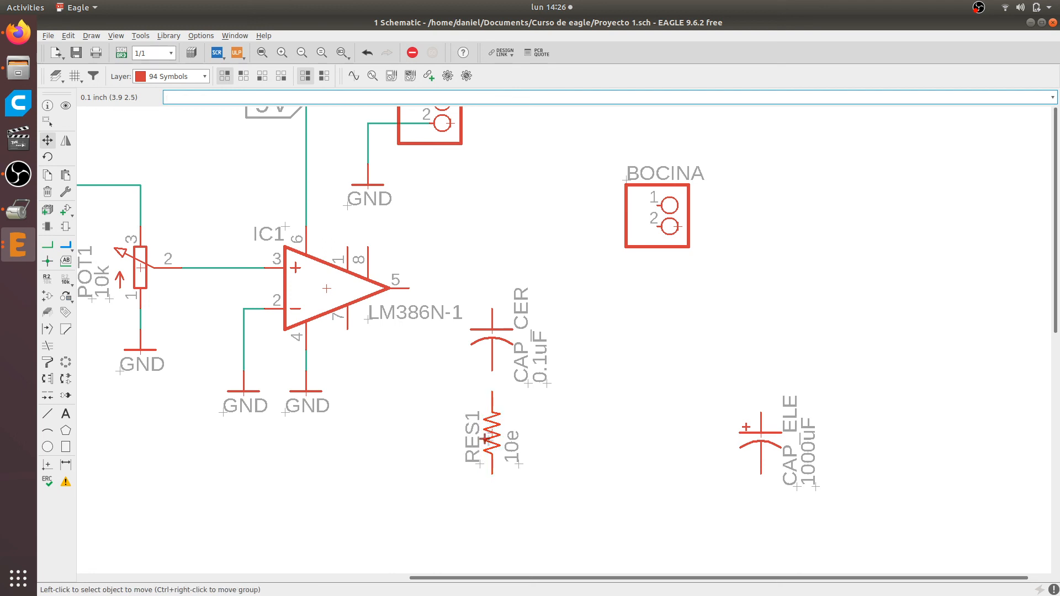
Draw an L-shaped net from IC1 pin 5 to the upper pin of CAP_CER and a net from its lower pin to RES1
{"action": "left_click", "coordinate": [47, 245]}
{"action": "left_click", "coordinate": [411, 288]}
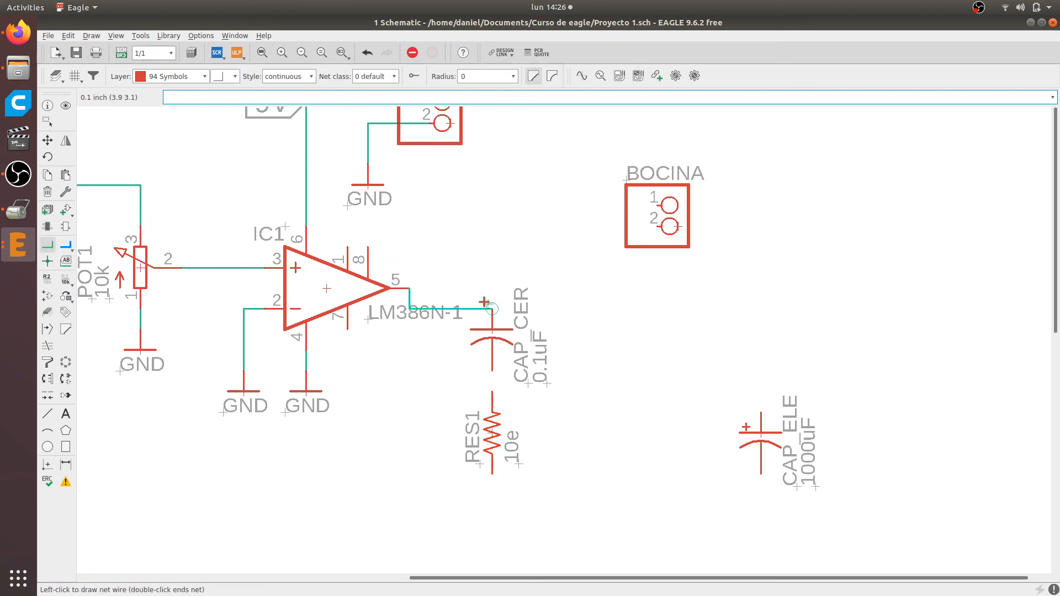
{"action": "left_click", "coordinate": [492, 312]}
{"action": "left_click", "coordinate": [492, 370]}
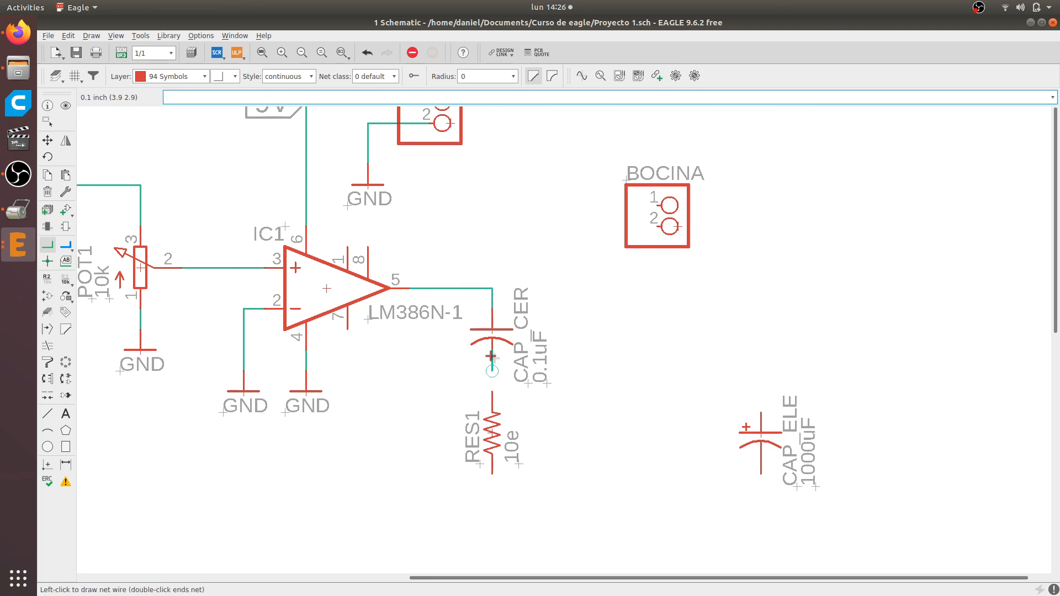
{"action": "left_click", "coordinate": [492, 393]}
Copy the GND symbol under IC1 pin 4 to below RES1 and connect it to the resistor's lower pin with a net
{"action": "scroll", "coordinate": [477, 326], "scroll_direction": "down", "scroll_amount": 2}
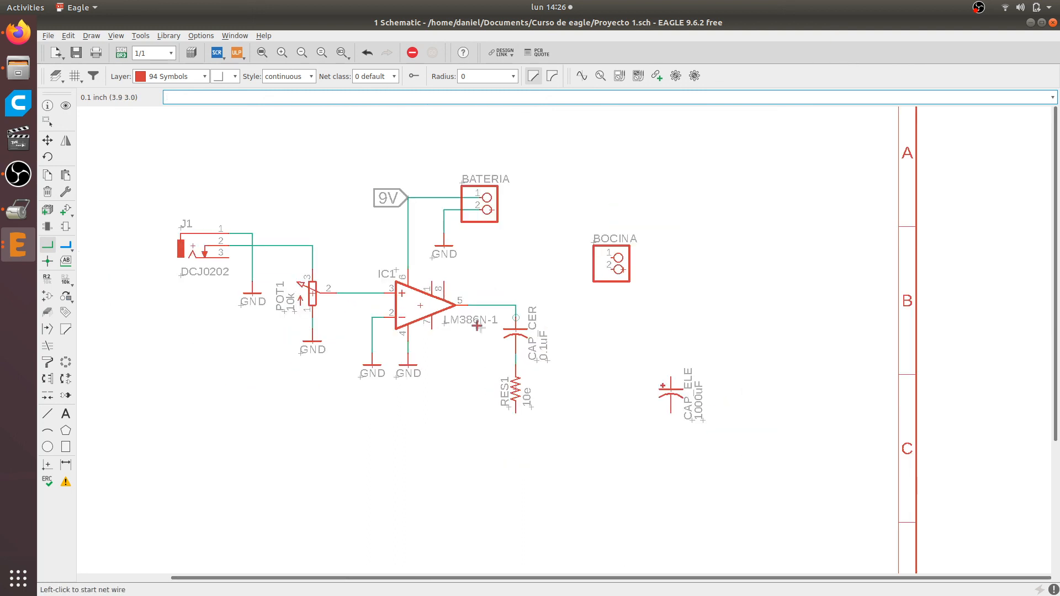
{"action": "left_click", "coordinate": [47, 175]}
{"action": "scroll", "coordinate": [412, 368], "scroll_direction": "up", "scroll_amount": 2}
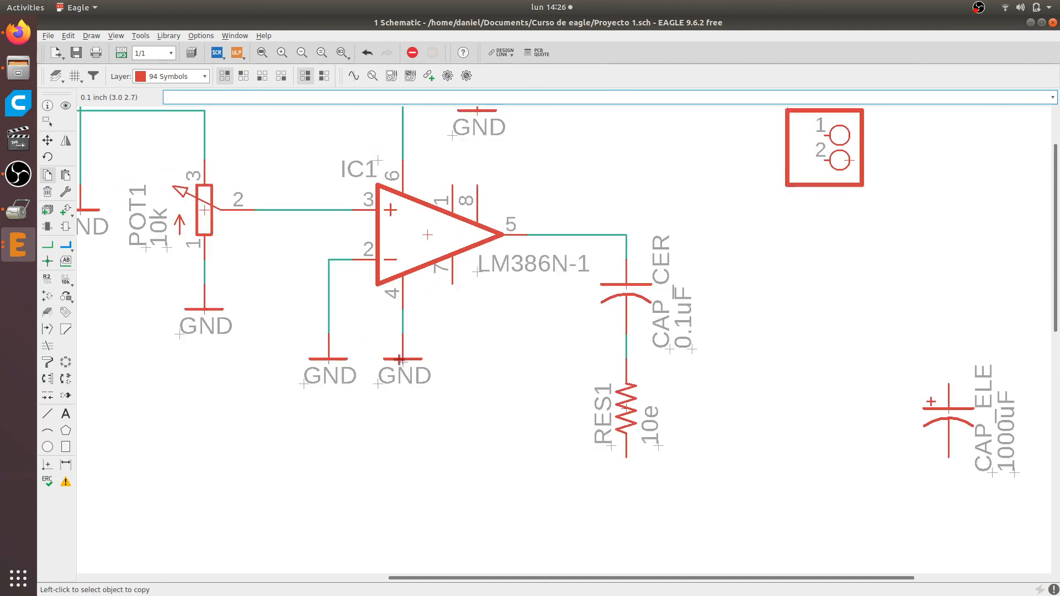
{"action": "left_click", "coordinate": [403, 359]}
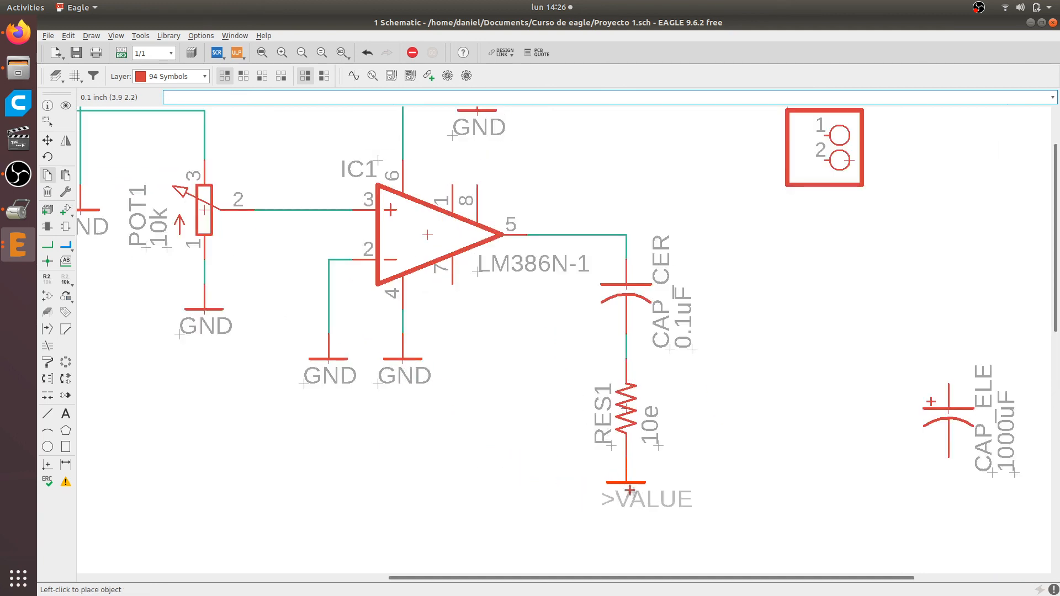
{"action": "left_click", "coordinate": [627, 513]}
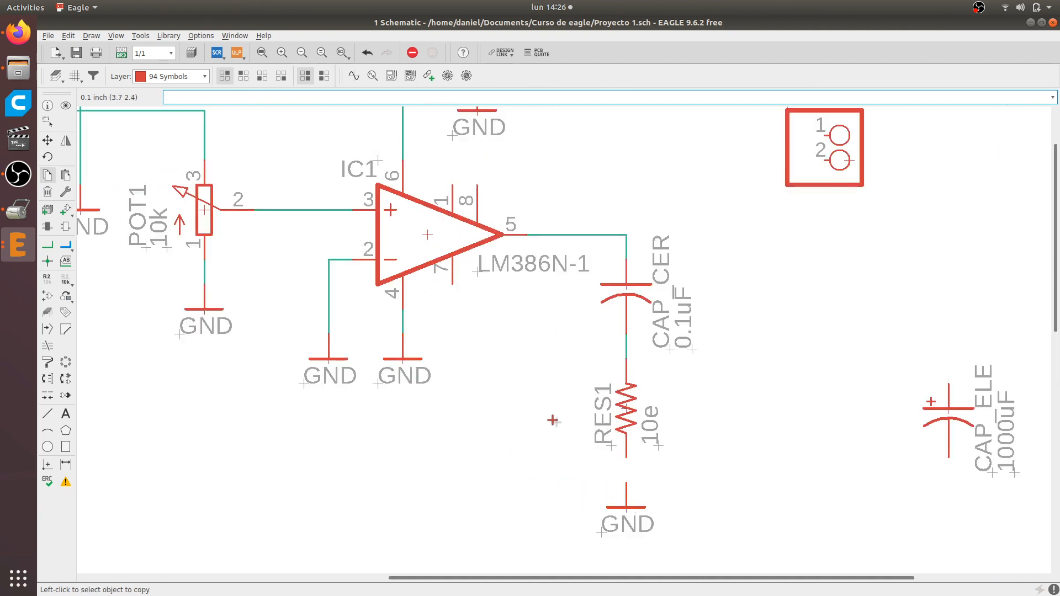
{"action": "left_click", "coordinate": [47, 247]}
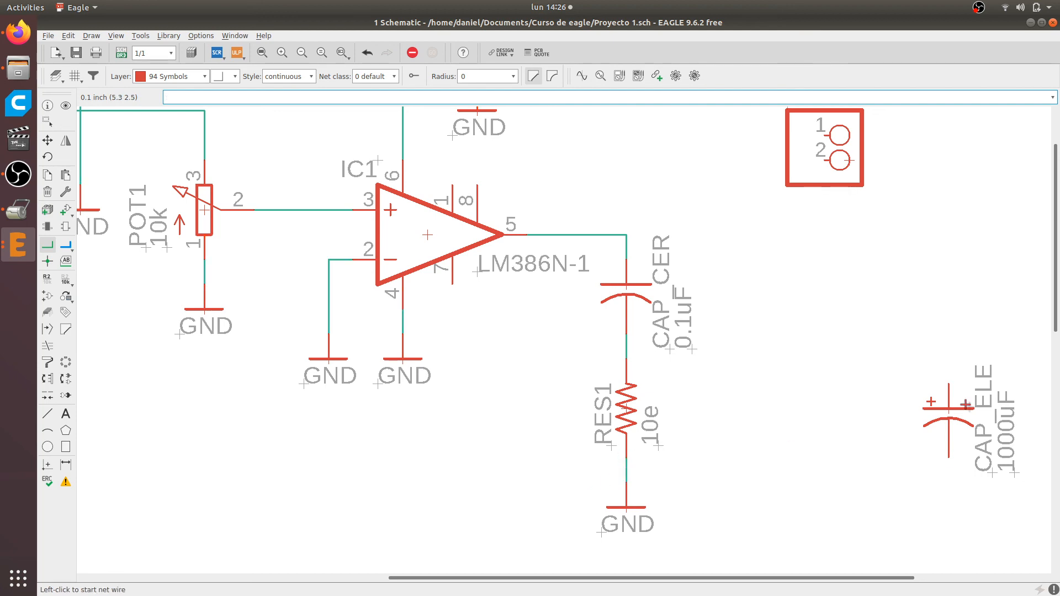
Switch to the Firefox reference page and examine the polarity and wiring of C1 between LM386 pin 5 and the speaker
{"action": "key", "text": "alt+Tab"}
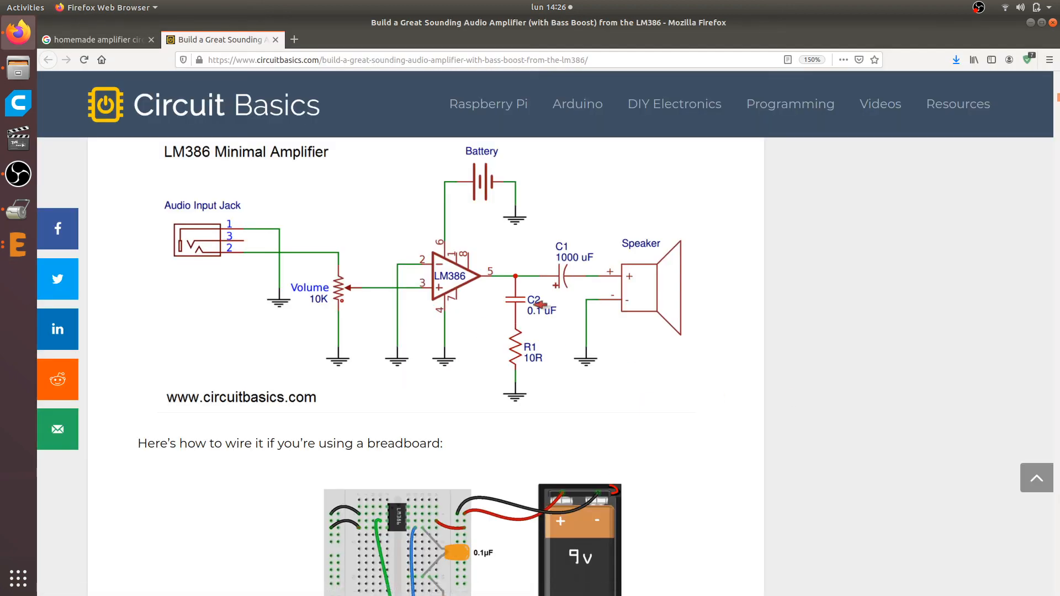
{"action": "key", "text": "alt+Tab"}
{"action": "scroll", "coordinate": [569, 258], "scroll_direction": "down", "scroll_amount": 1}
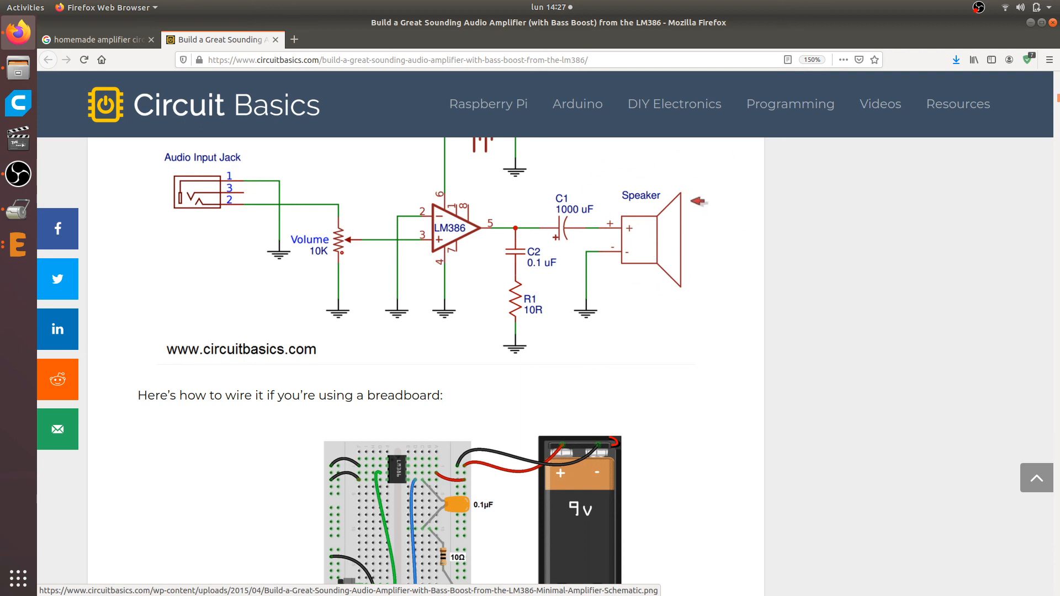
{"action": "scroll", "coordinate": [631, 249], "scroll_direction": "up", "scroll_amount": 1}
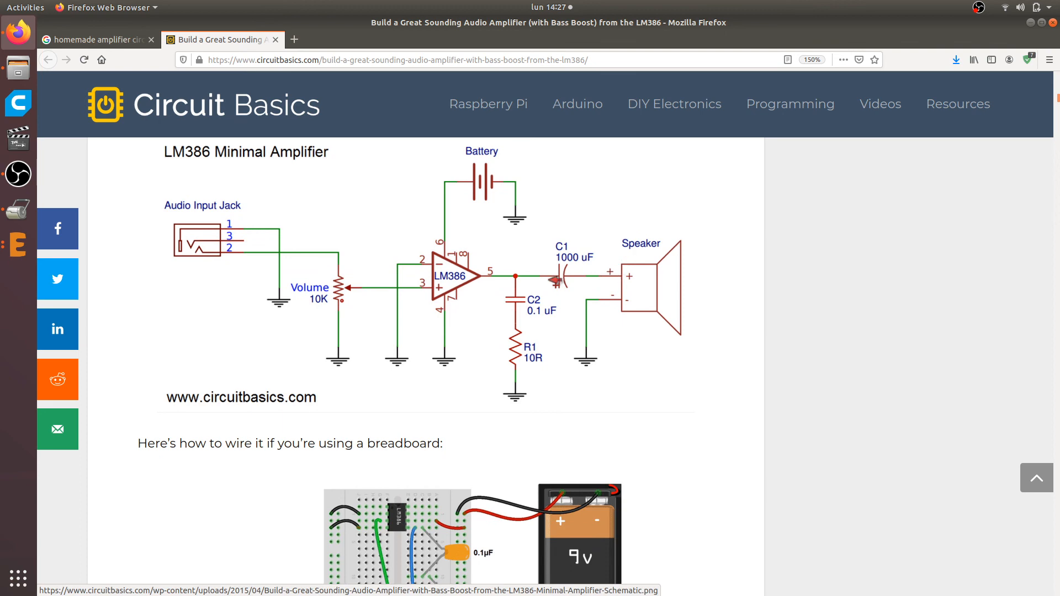
Switch back to EAGLE and place CAP_ELE horizontally in line with IC1 pin 5, with its positive plate facing IC1
{"action": "scroll", "coordinate": [555, 279], "scroll_direction": "down", "scroll_amount": 5}
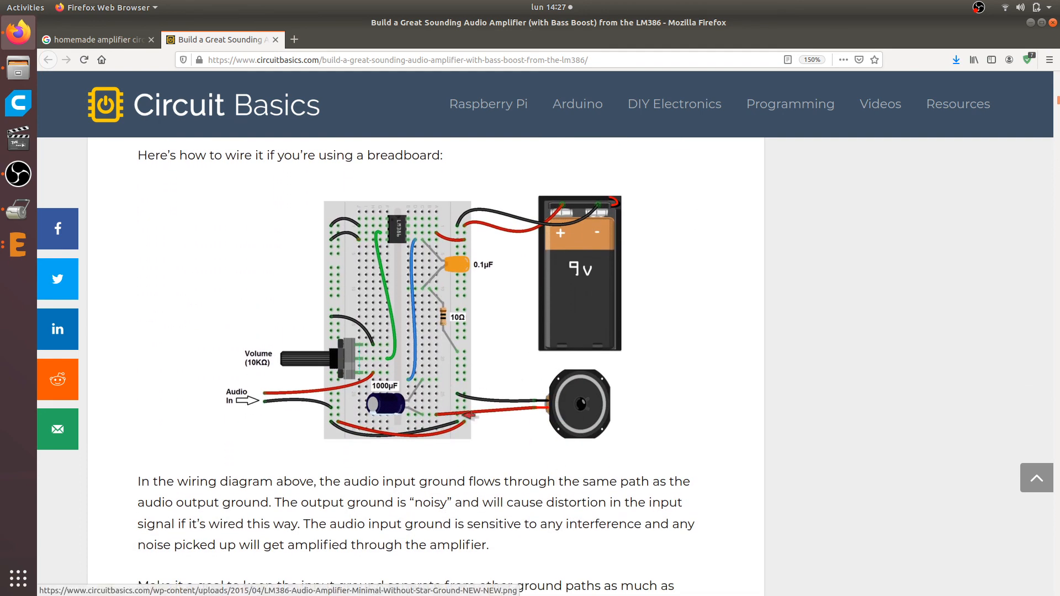
{"action": "scroll", "coordinate": [563, 397], "scroll_direction": "up", "scroll_amount": 7}
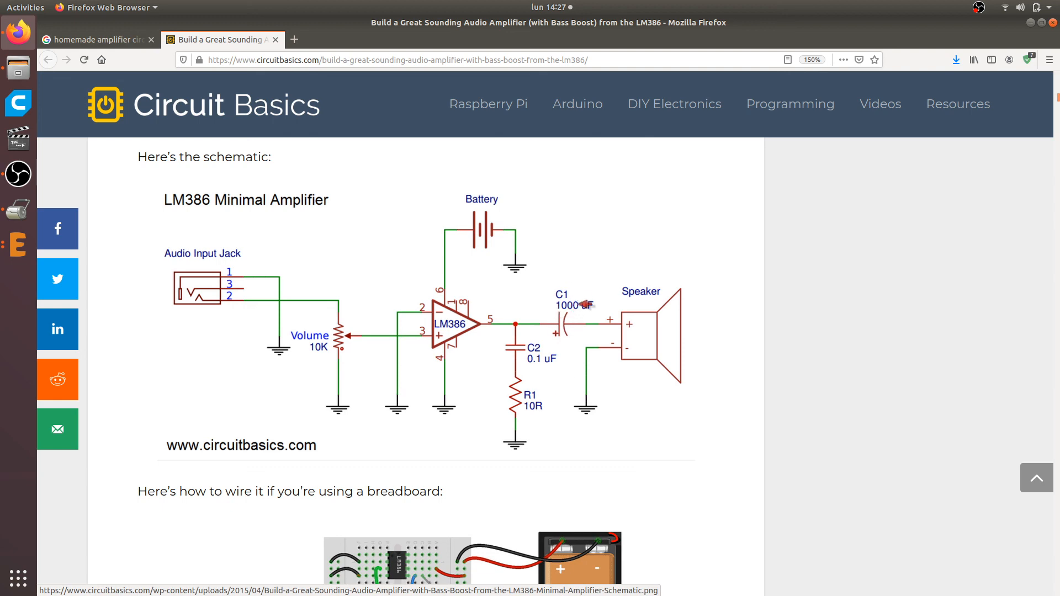
{"action": "key", "text": "alt+Tab"}
{"action": "scroll", "coordinate": [699, 303], "scroll_direction": "down", "scroll_amount": 3}
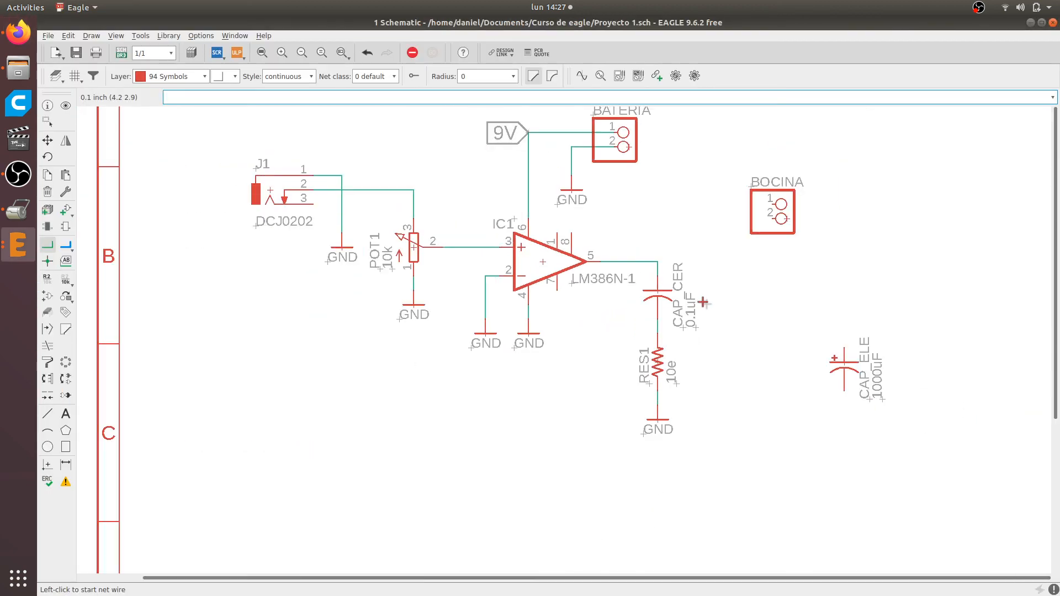
{"action": "left_click", "coordinate": [47, 140]}
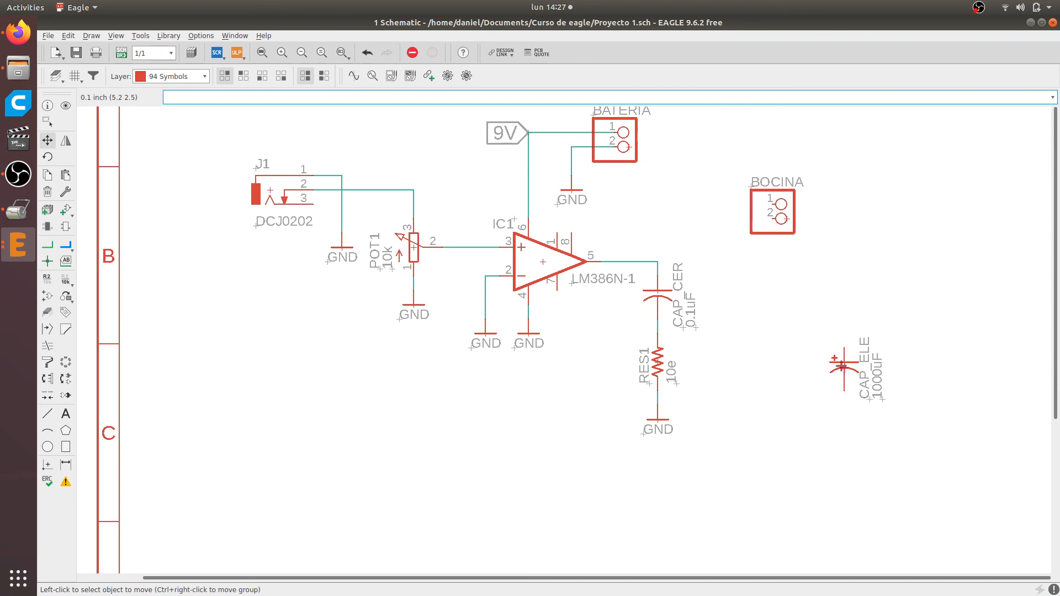
{"action": "left_click", "coordinate": [842, 366]}
{"action": "scroll", "coordinate": [801, 436], "scroll_direction": "up", "scroll_amount": 5}
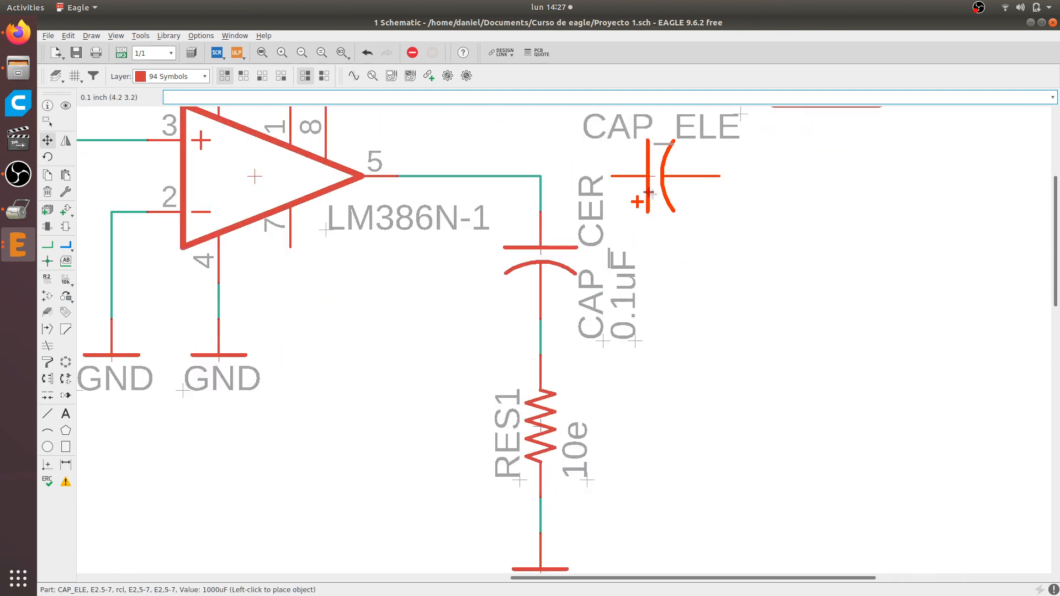
{"action": "right_click", "coordinate": [643, 186]}
{"action": "right_click", "coordinate": [644, 187]}
{"action": "right_click", "coordinate": [644, 186]}
{"action": "right_click", "coordinate": [644, 187]}
{"action": "right_click", "coordinate": [644, 187]}
{"action": "right_click", "coordinate": [644, 186]}
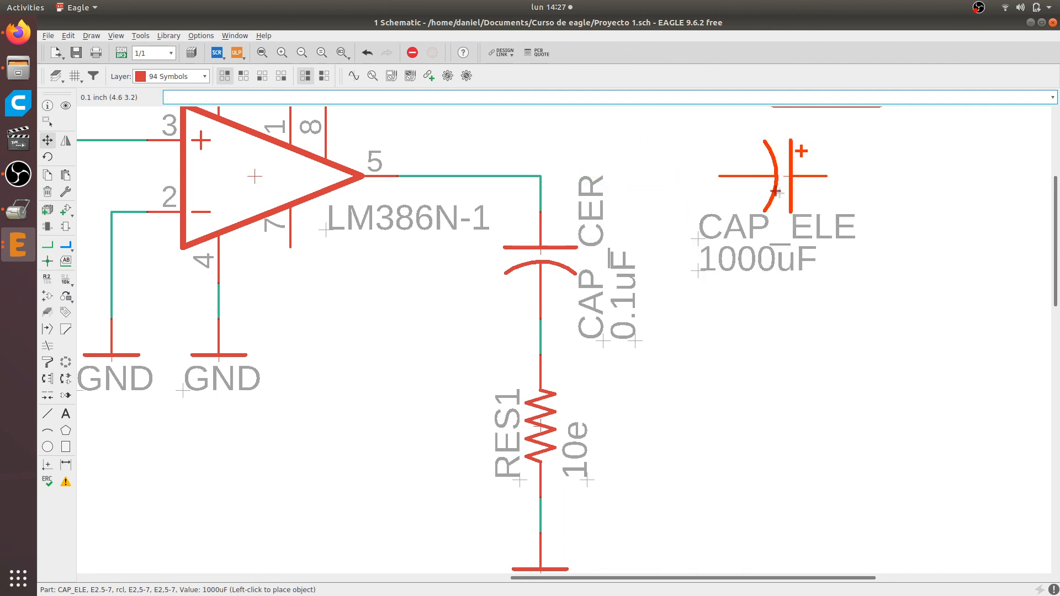
{"action": "right_click", "coordinate": [784, 191]}
{"action": "right_click", "coordinate": [784, 191]}
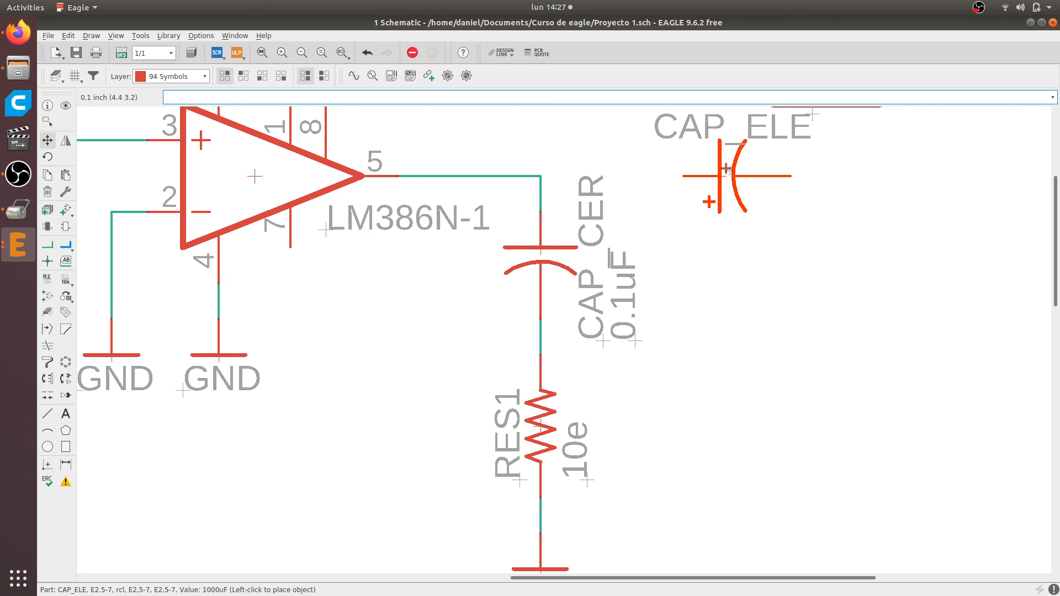
{"action": "left_click", "coordinate": [755, 176]}
Move the BOCINA connector to the right of CAP_ELE so that its pin 1 lines up with the capacitor
{"action": "scroll", "coordinate": [819, 244], "scroll_direction": "down", "scroll_amount": 3}
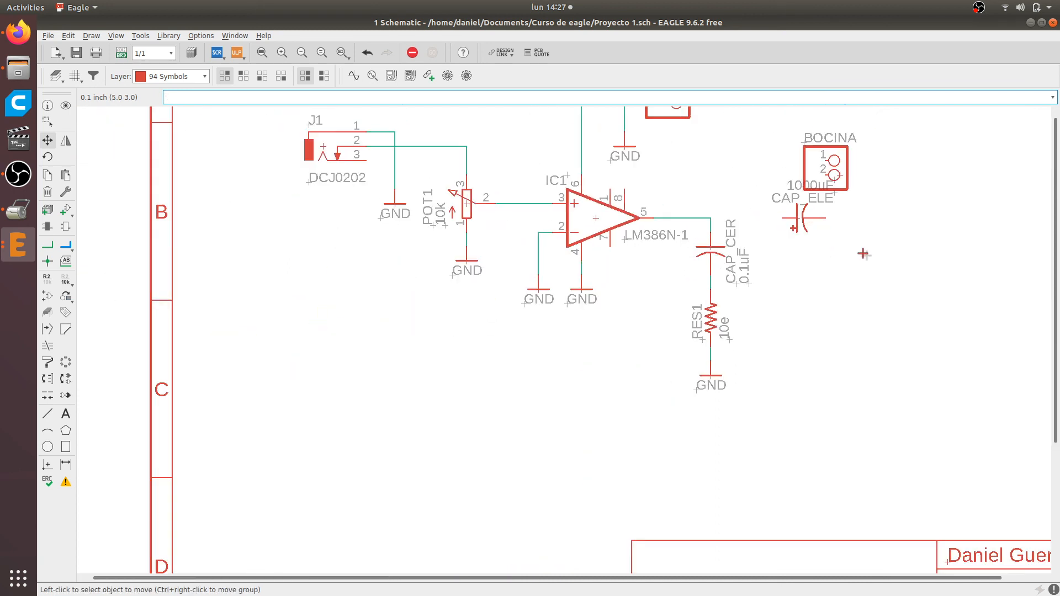
{"action": "middle_click_drag", "start_coordinate": [863, 253], "coordinate": [762, 257]}
{"action": "left_click", "coordinate": [744, 190]}
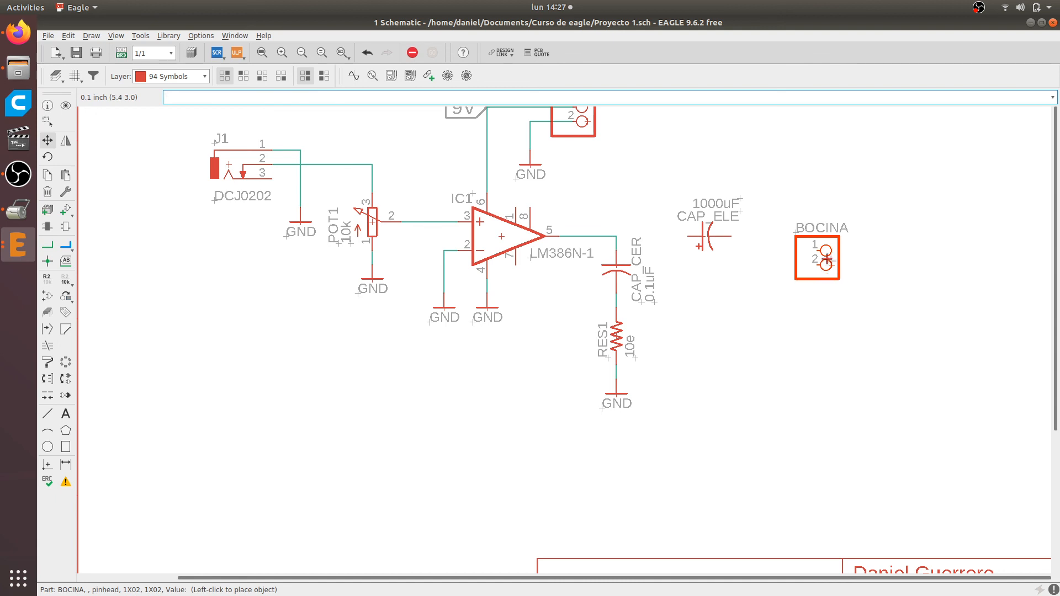
{"action": "left_click", "coordinate": [826, 272]}
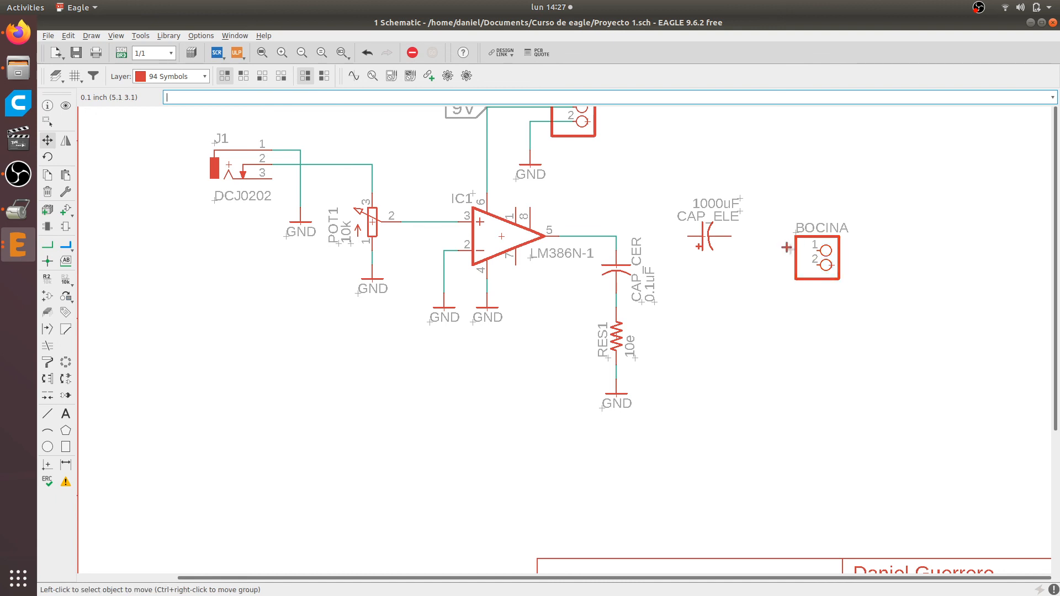
{"action": "left_click", "coordinate": [829, 271]}
{"action": "left_click", "coordinate": [831, 257]}
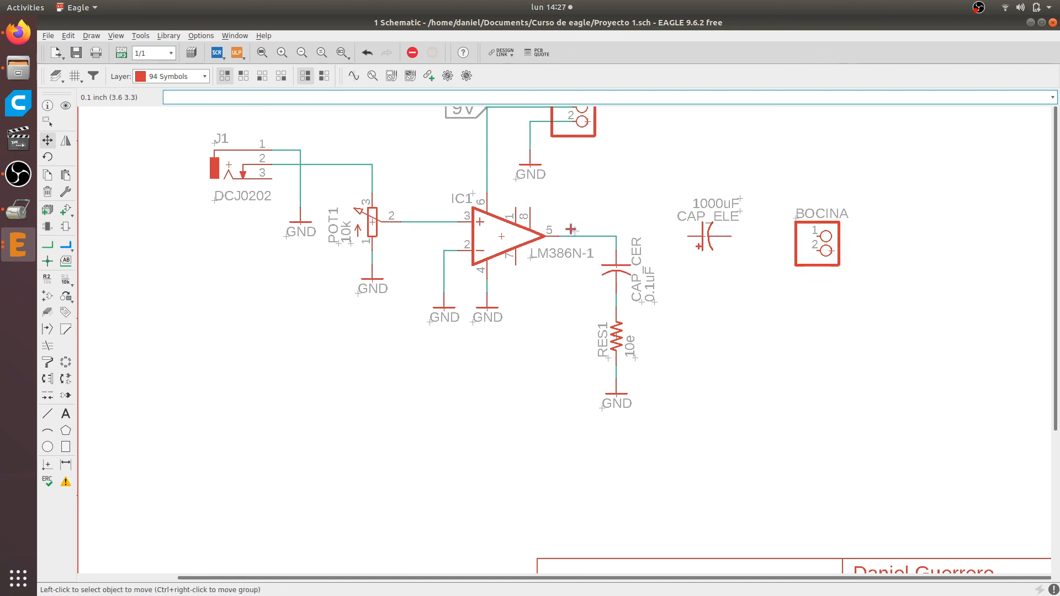
Draw a net from the corner above CAP_CER to CAP_ELE's positive pin and another from its negative pin to BOCINA pin 1
{"action": "left_click", "coordinate": [48, 245]}
{"action": "scroll", "coordinate": [622, 253], "scroll_direction": "up", "scroll_amount": 2}
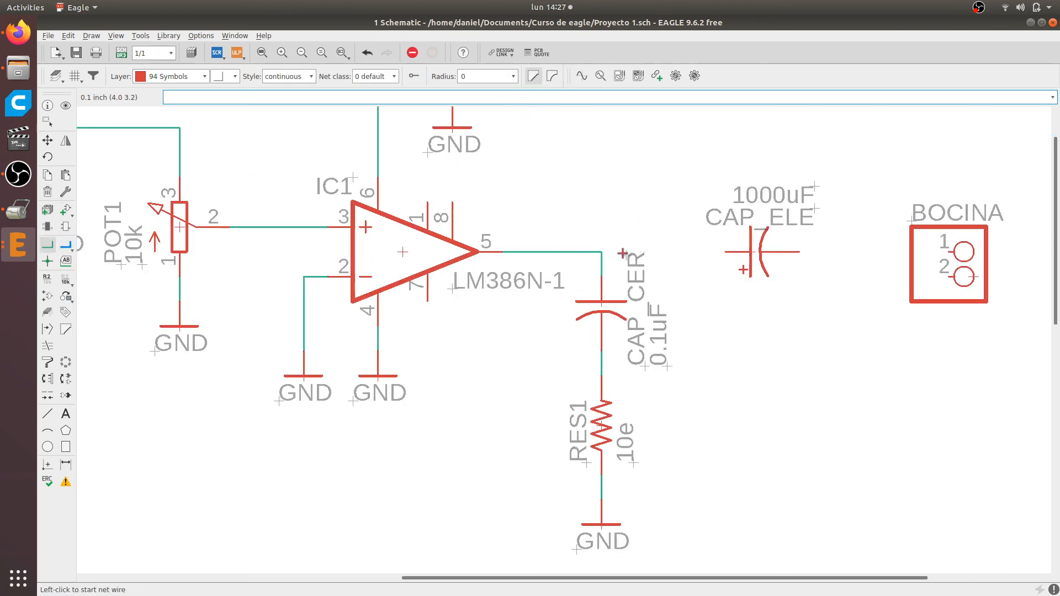
{"action": "left_click", "coordinate": [601, 252]}
{"action": "left_click", "coordinate": [725, 252]}
{"action": "left_click", "coordinate": [800, 252]}
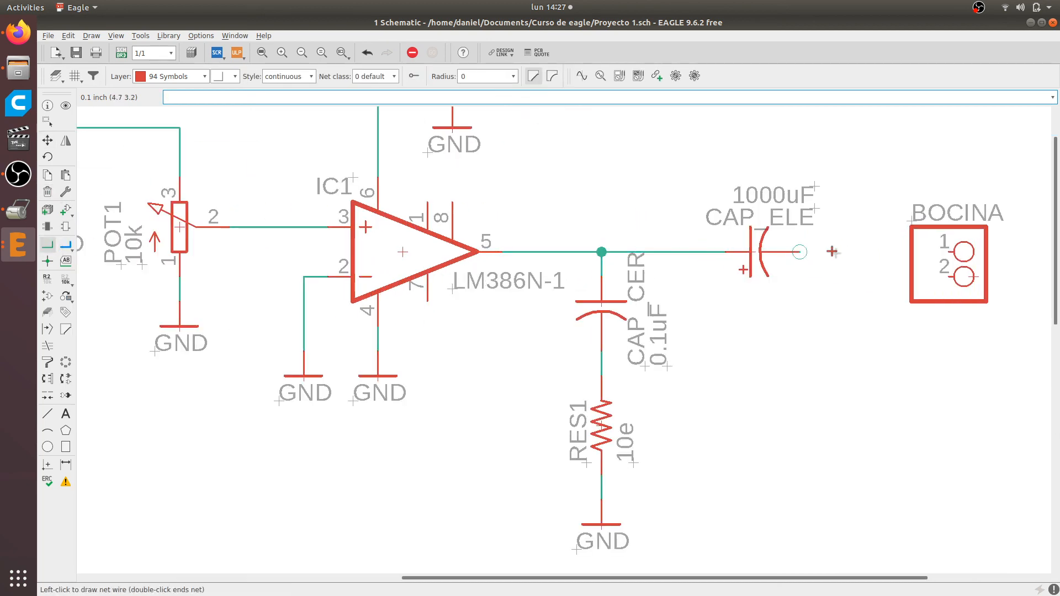
{"action": "left_click", "coordinate": [951, 251]}
{"action": "scroll", "coordinate": [701, 302], "scroll_direction": "down", "scroll_amount": 2}
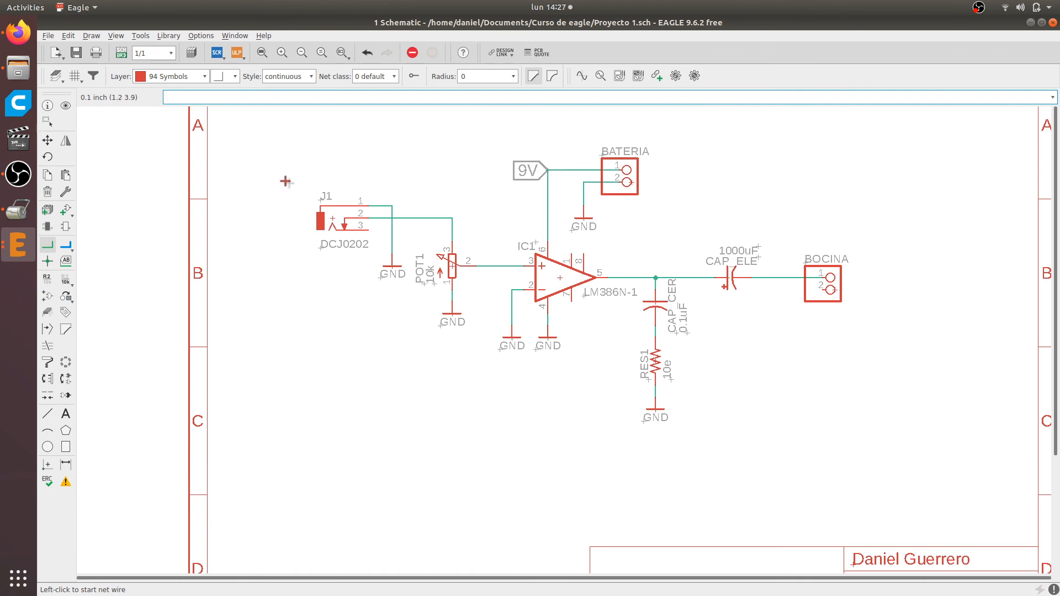
{"action": "scroll", "coordinate": [254, 166], "scroll_direction": "down", "scroll_amount": 2}
{"action": "scroll", "coordinate": [254, 167], "scroll_direction": "up", "scroll_amount": 1}
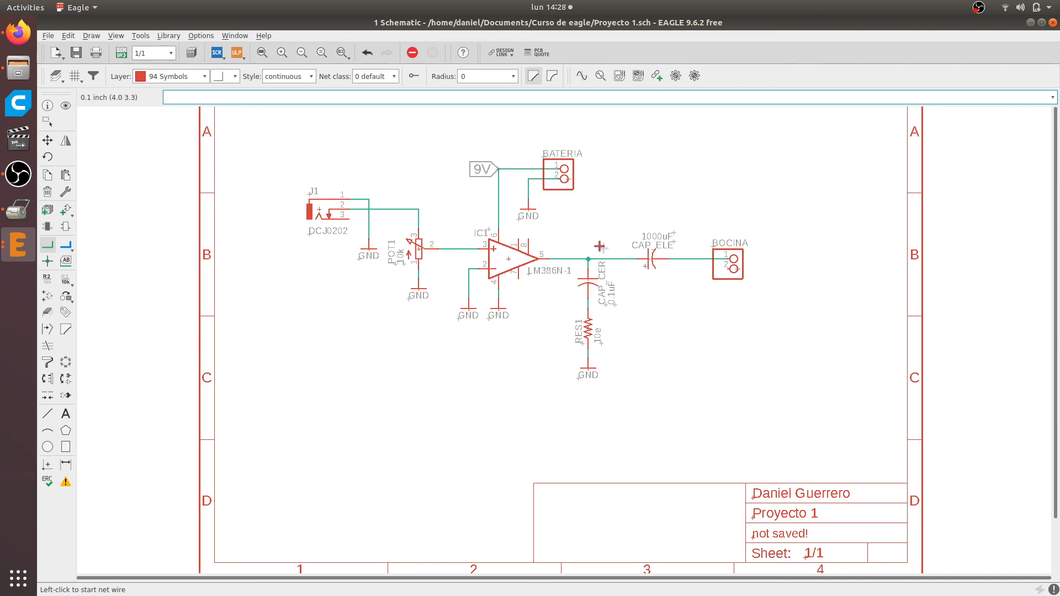
Check the speaker's negative wiring on the Firefox reference page and copy the GND symbol under RES1 to below left of BOCINA
{"action": "key", "text": "alt+Tab"}
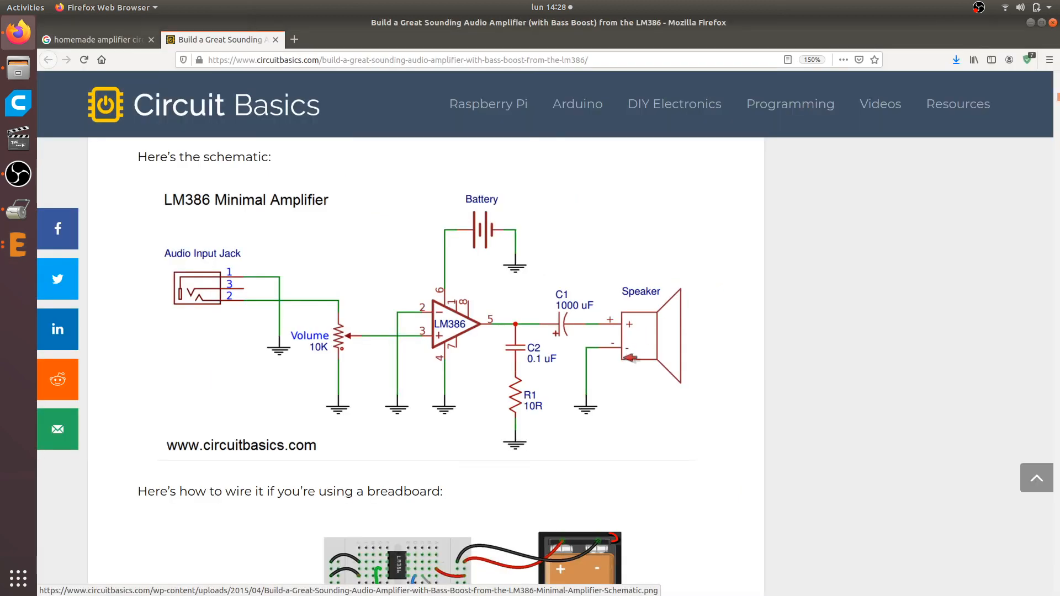
{"action": "key", "text": "alt+Tab"}
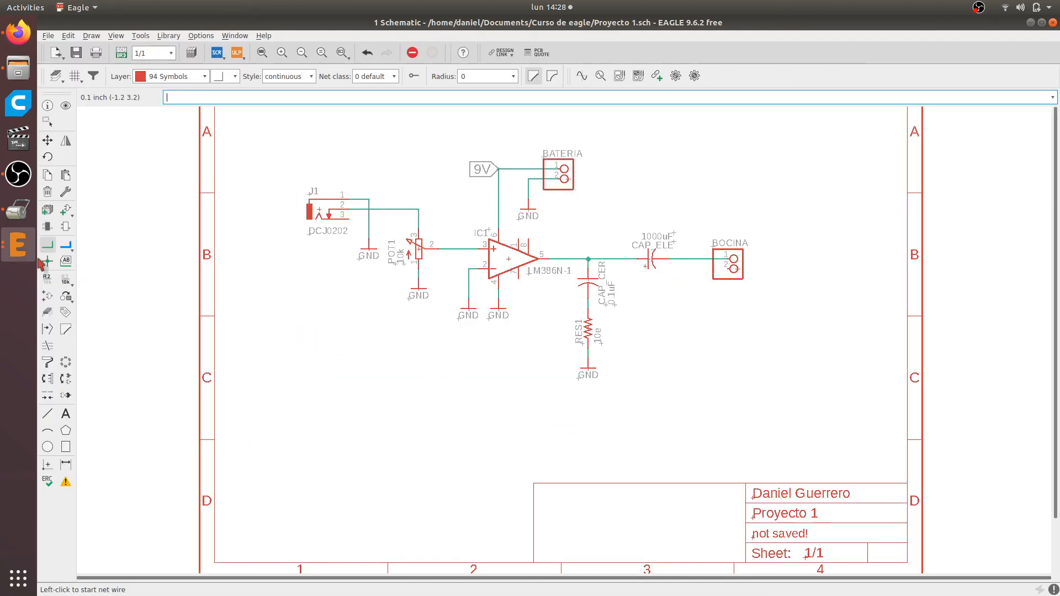
{"action": "left_click", "coordinate": [48, 175]}
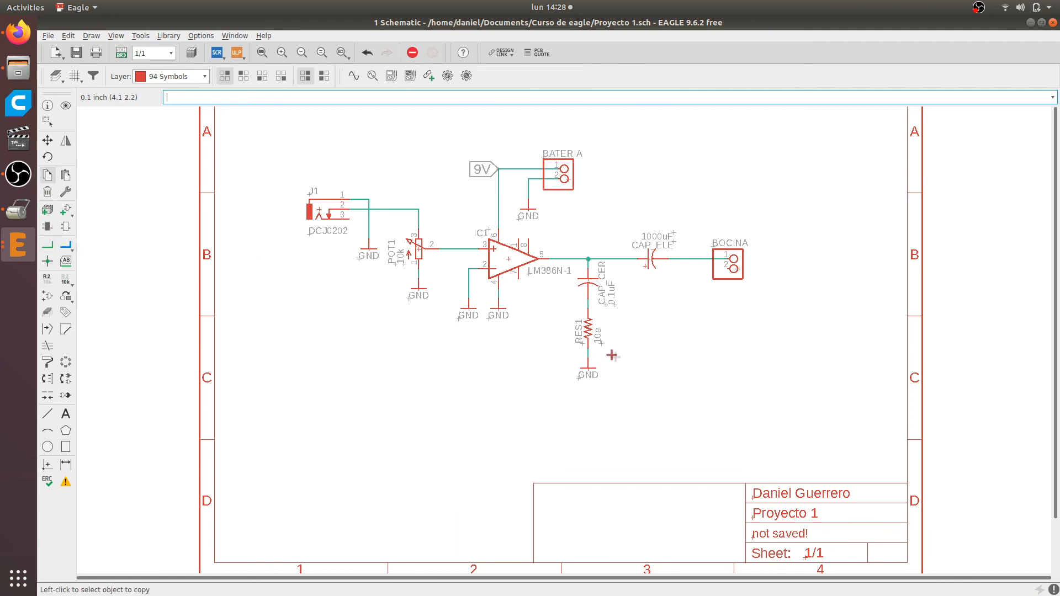
{"action": "left_click", "coordinate": [588, 369]}
{"action": "scroll", "coordinate": [685, 301], "scroll_direction": "up", "scroll_amount": 2}
{"action": "left_click", "coordinate": [697, 286]}
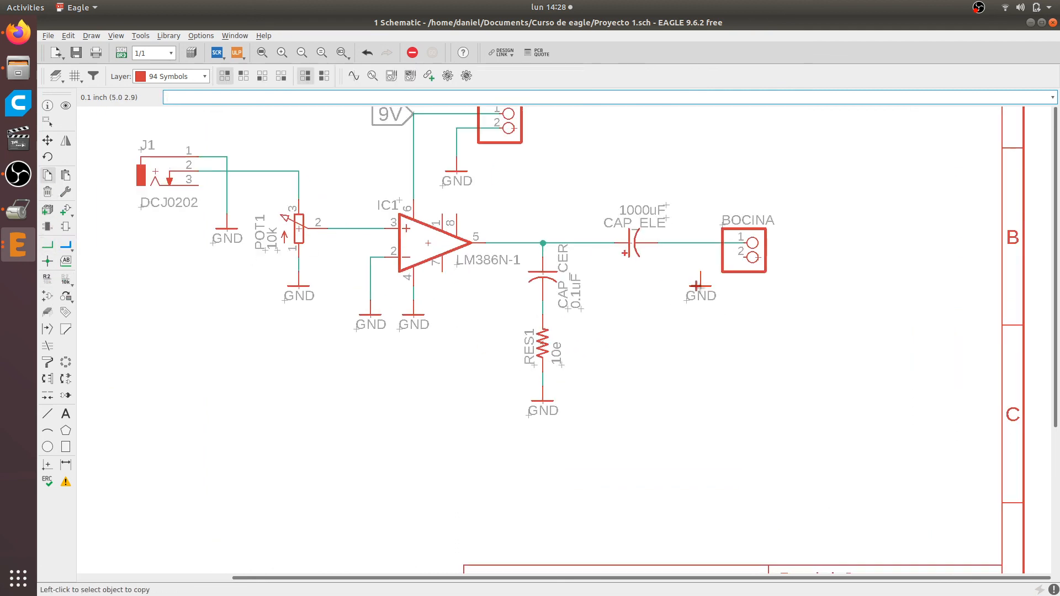
Connect the new GND symbol to BOCINA pin 2 with an L-shaped net
{"action": "left_click", "coordinate": [47, 245]}
{"action": "scroll", "coordinate": [646, 307], "scroll_direction": "up", "scroll_amount": 2}
{"action": "left_click", "coordinate": [740, 245]}
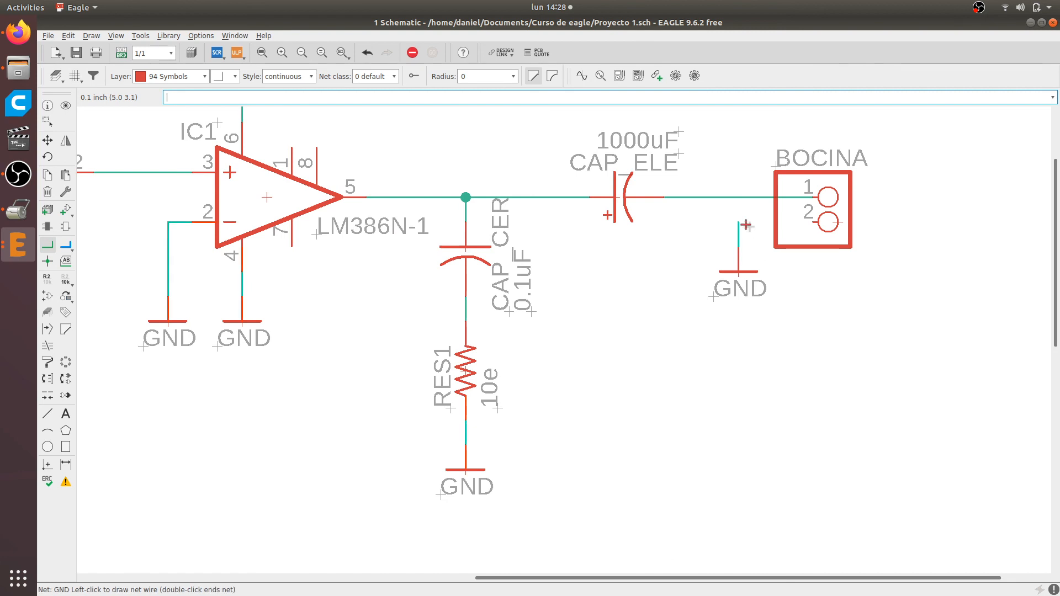
{"action": "left_click", "coordinate": [816, 222]}
{"action": "scroll", "coordinate": [761, 329], "scroll_direction": "down", "scroll_amount": 4}
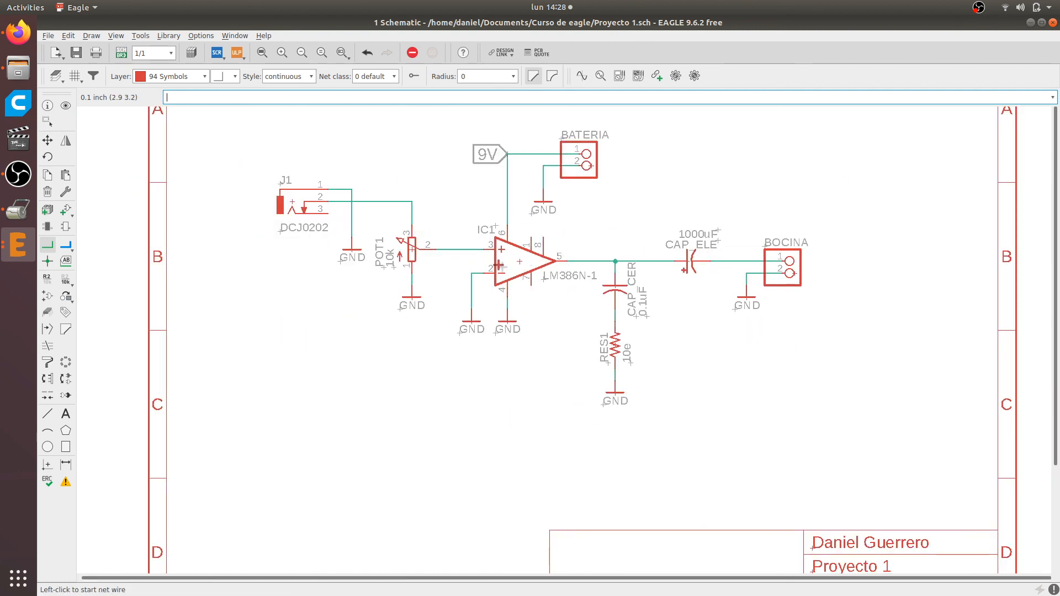
Compare the whole EAGLE schematic with the LM386 reference diagram in Firefox, examining the nets around J1 and POT1
{"action": "key", "text": "alt+Tab"}
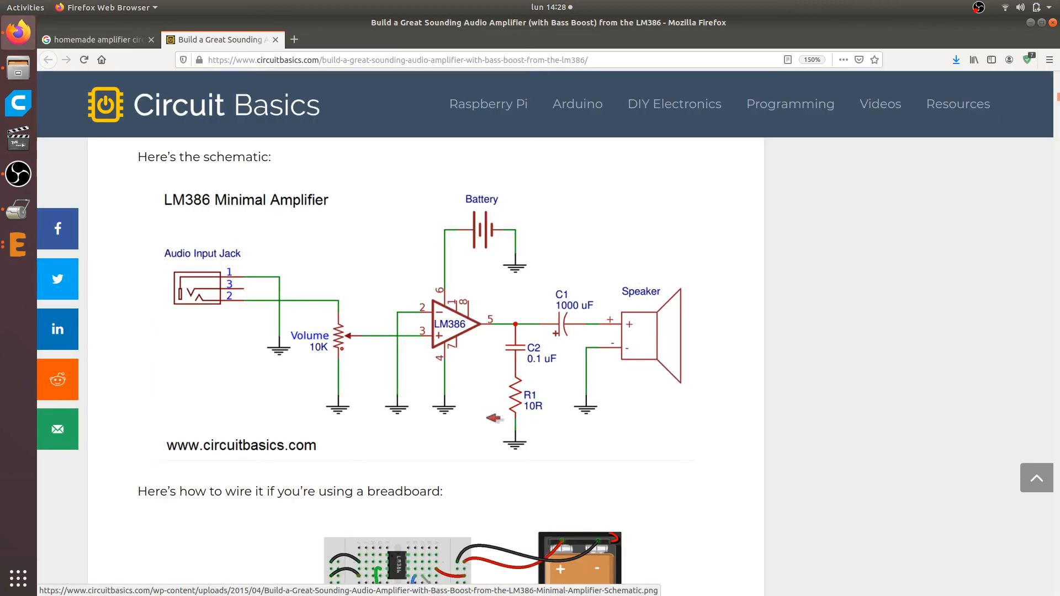
{"action": "key", "text": "alt+Tab"}
{"action": "scroll", "coordinate": [538, 403], "scroll_direction": "down", "scroll_amount": 4}
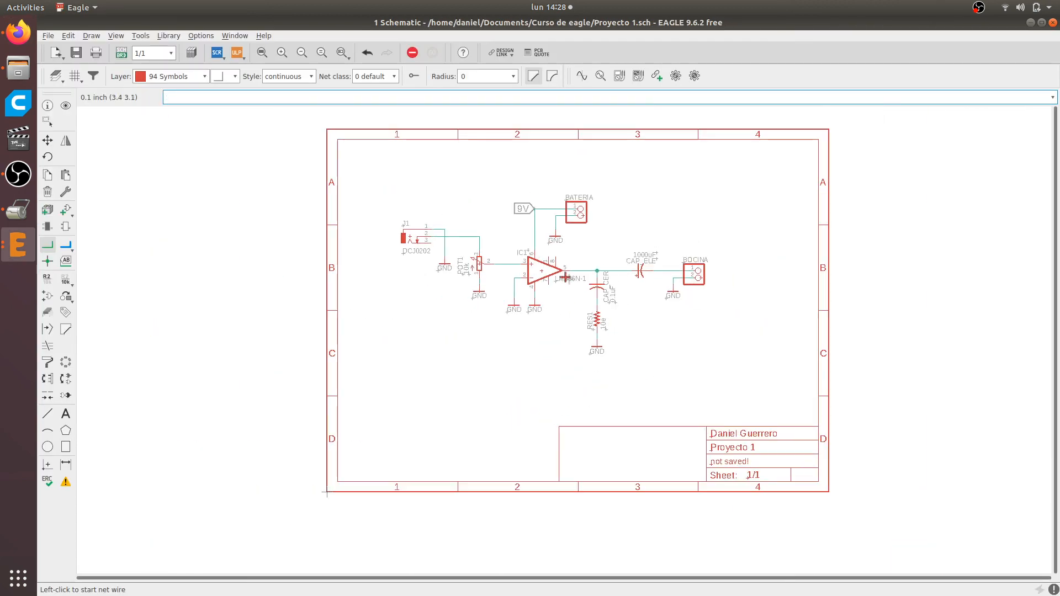
{"action": "scroll", "coordinate": [525, 249], "scroll_direction": "up", "scroll_amount": 1}
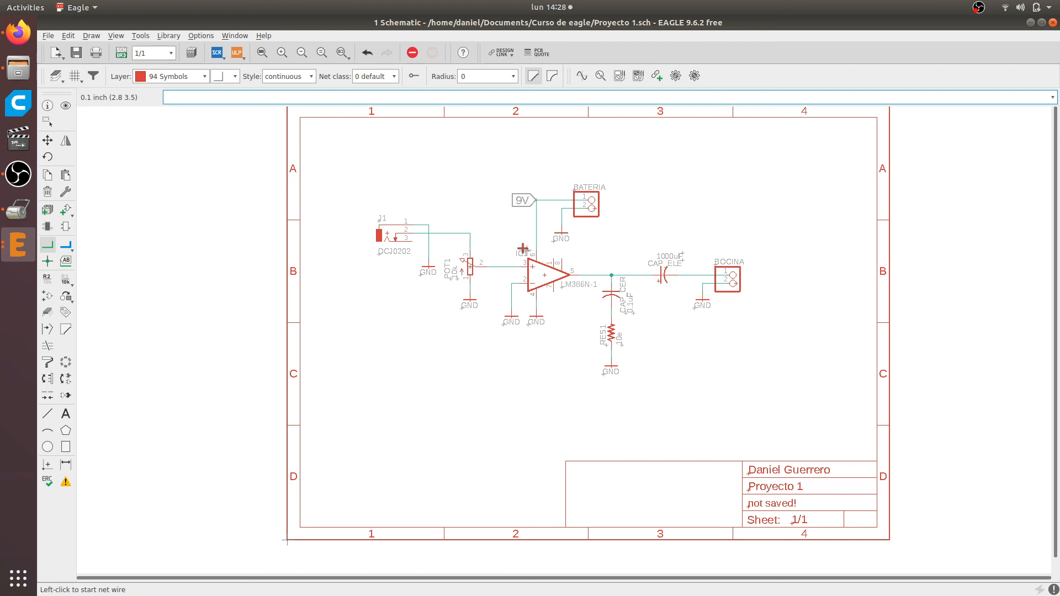
{"action": "scroll", "coordinate": [581, 273], "scroll_direction": "up", "scroll_amount": 1}
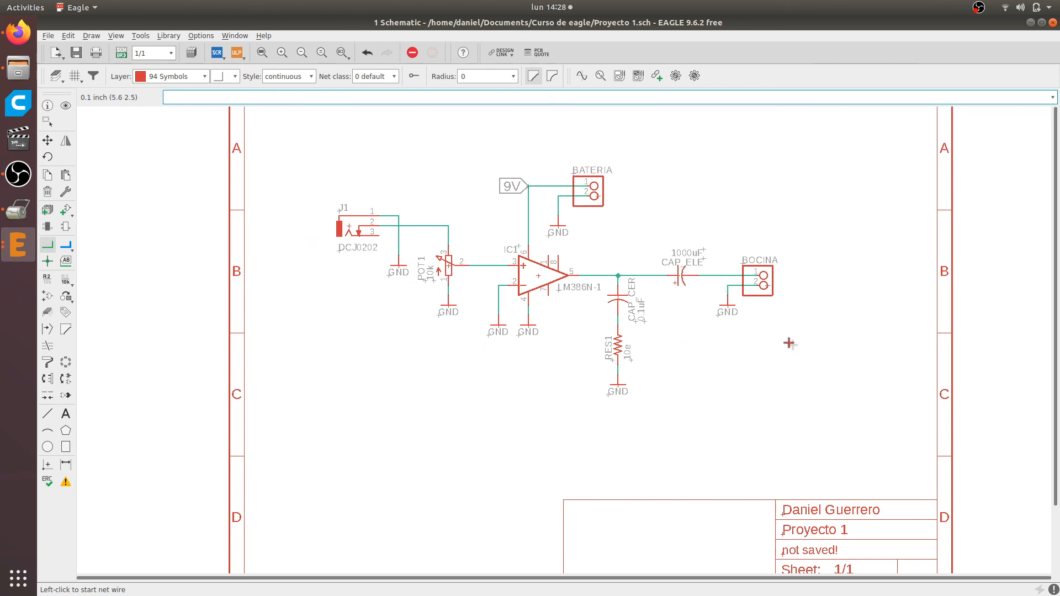
{"action": "scroll", "coordinate": [781, 336], "scroll_direction": "down", "scroll_amount": 2}
{"action": "scroll", "coordinate": [720, 325], "scroll_direction": "up", "scroll_amount": 3}
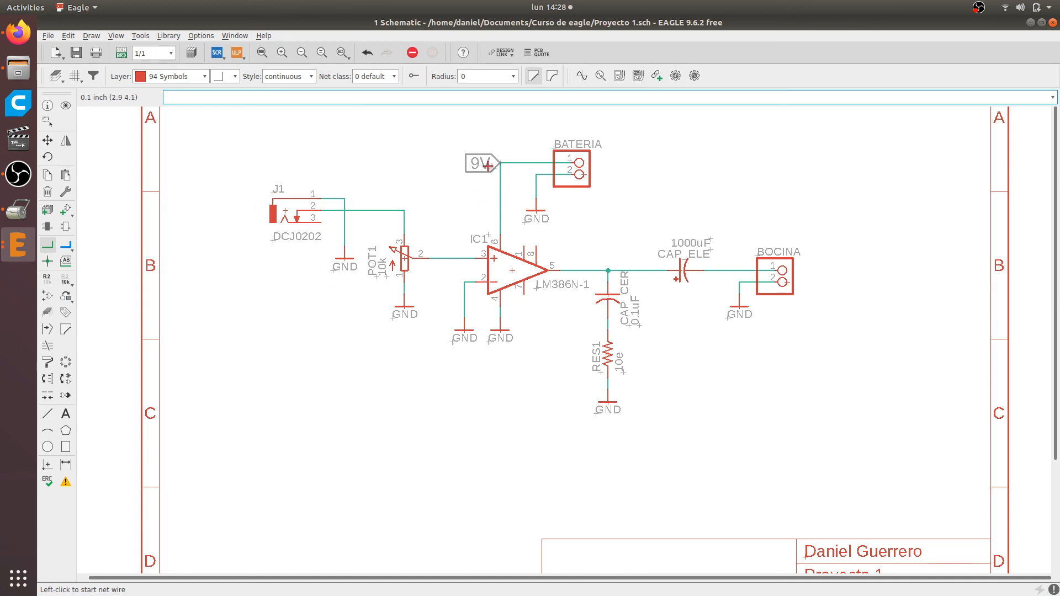
{"action": "scroll", "coordinate": [338, 215], "scroll_direction": "up", "scroll_amount": 2}
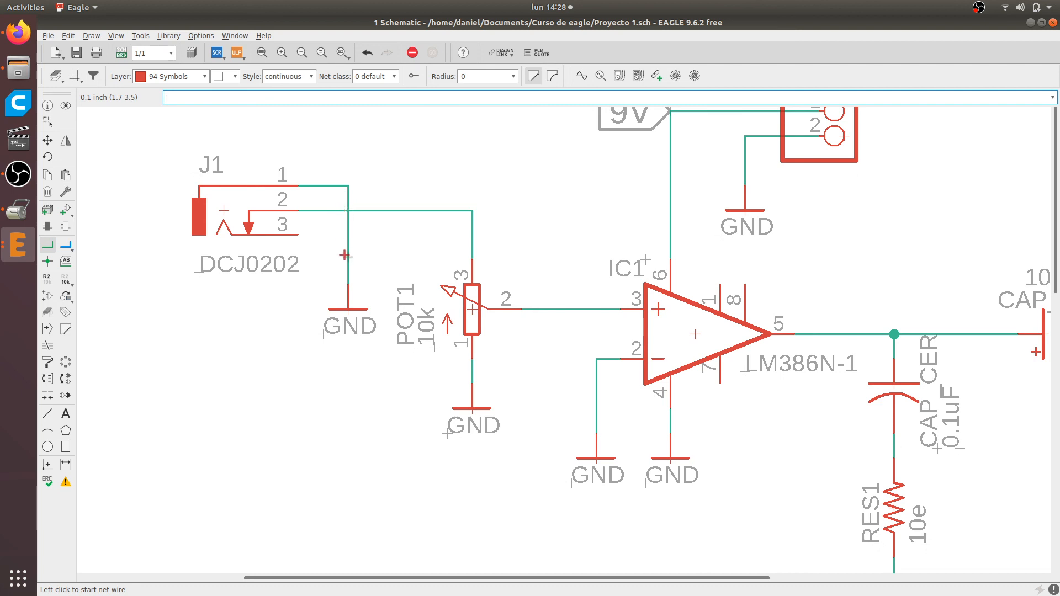
{"action": "scroll", "coordinate": [359, 212], "scroll_direction": "down", "scroll_amount": 1}
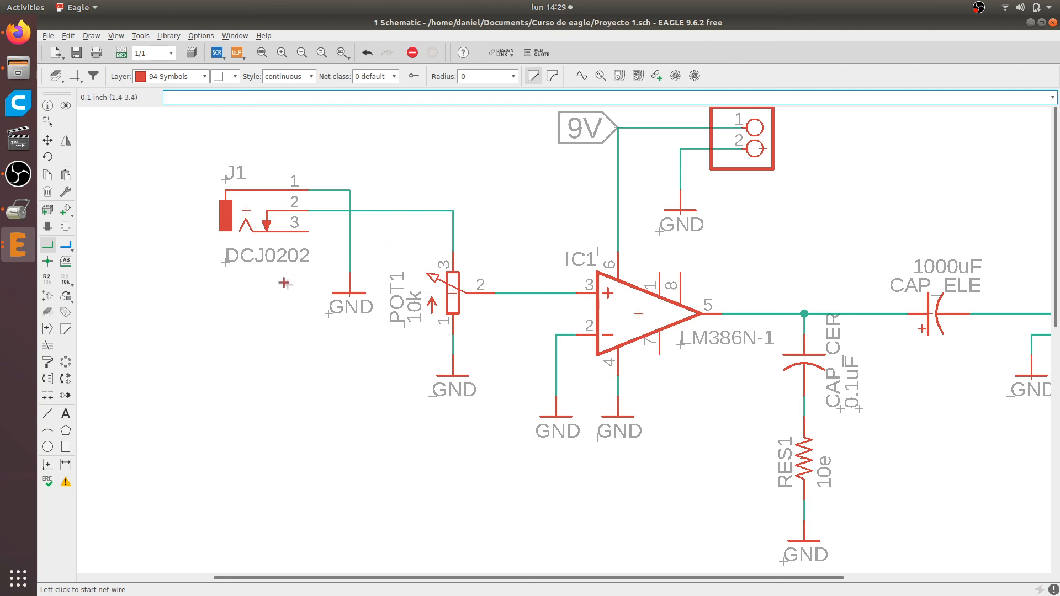
Delete both segments of the net joining J1 pin 1 to its GND symbol
{"action": "scroll", "coordinate": [284, 283], "scroll_direction": "down", "scroll_amount": 3}
{"action": "scroll", "coordinate": [355, 241], "scroll_direction": "up", "scroll_amount": 6}
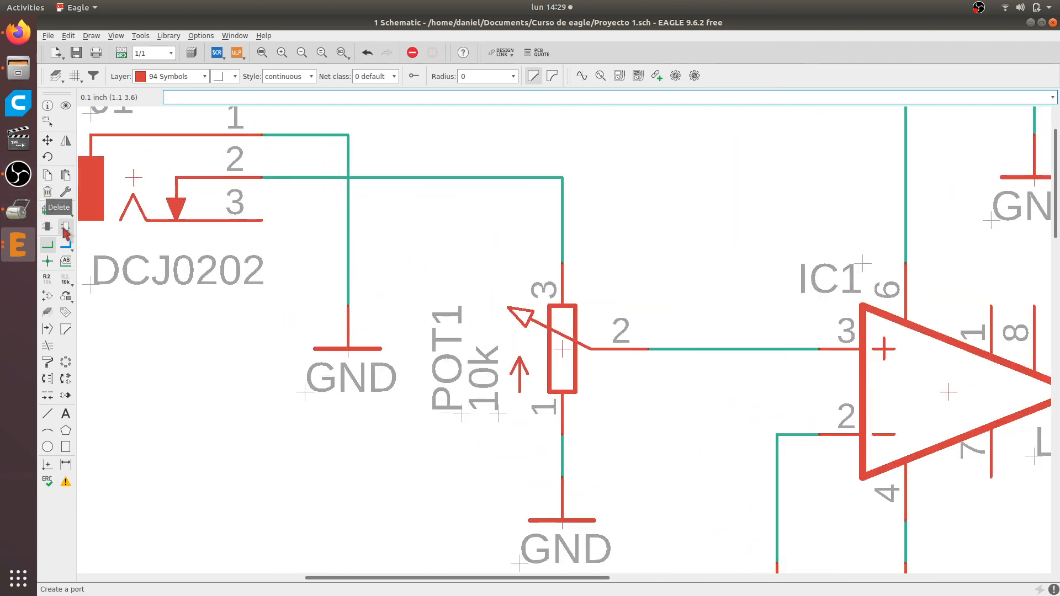
{"action": "left_click", "coordinate": [47, 192]}
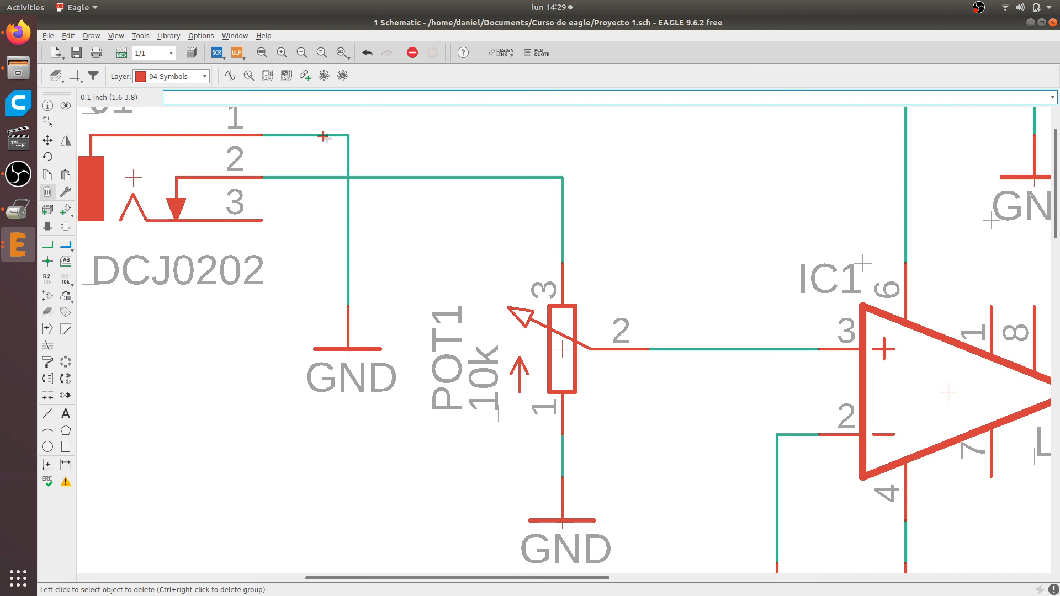
{"action": "left_click", "coordinate": [305, 134]}
{"action": "left_click", "coordinate": [347, 152]}
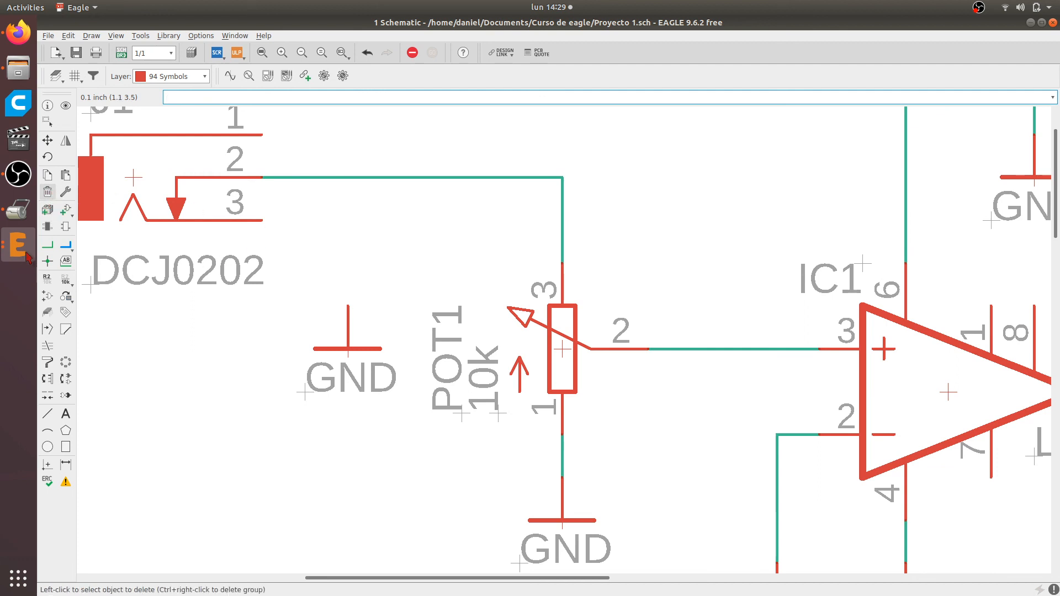
Draw a short open-ended horizontal net from J1 pin 1 and a short vertical one above the disconnected GND symbol
{"action": "left_click", "coordinate": [47, 245]}
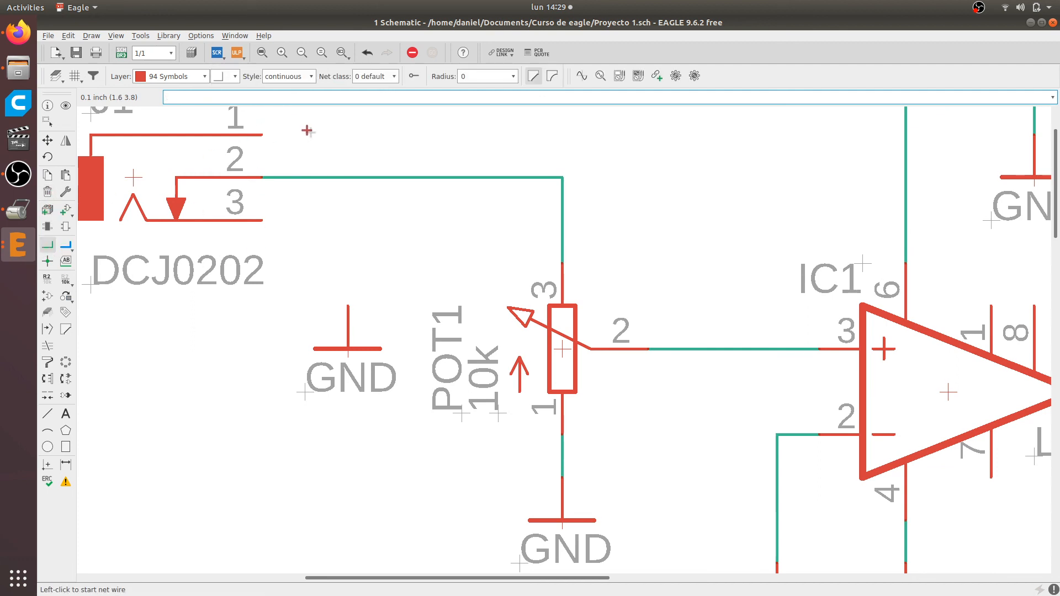
{"action": "left_click", "coordinate": [297, 129]}
{"action": "left_click", "coordinate": [263, 127]}
{"action": "left_click", "coordinate": [348, 263]}
{"action": "left_click", "coordinate": [349, 304]}
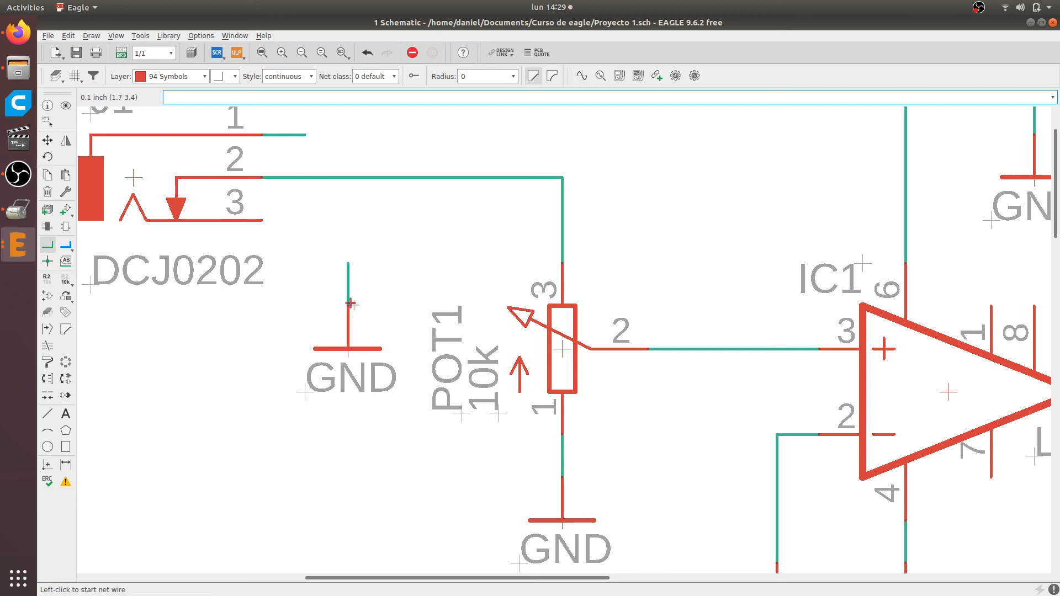
{"action": "scroll", "coordinate": [407, 303], "scroll_direction": "down", "scroll_amount": 2}
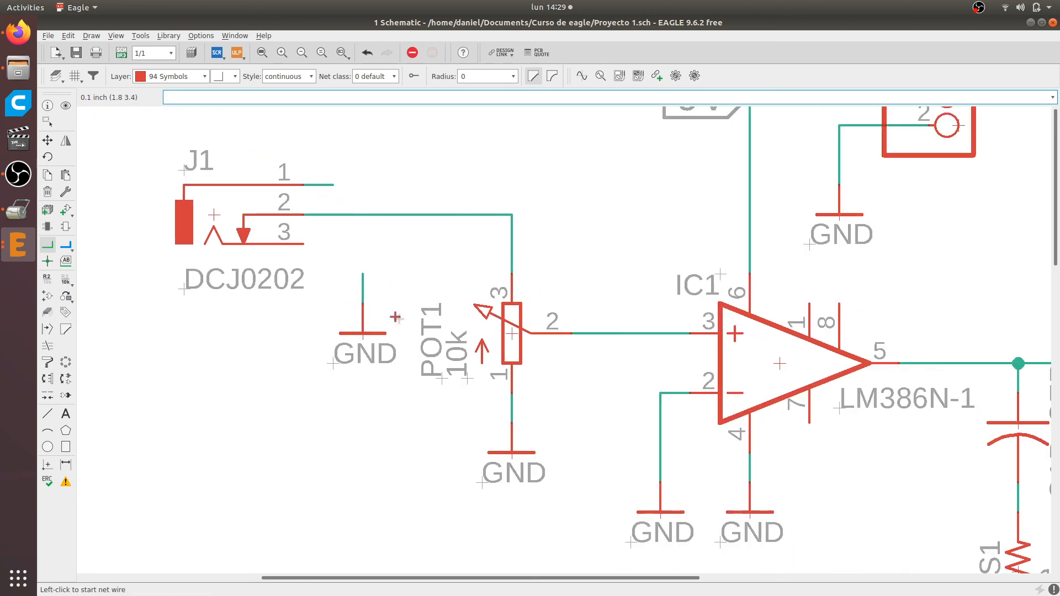
{"action": "scroll", "coordinate": [368, 295], "scroll_direction": "up", "scroll_amount": 1}
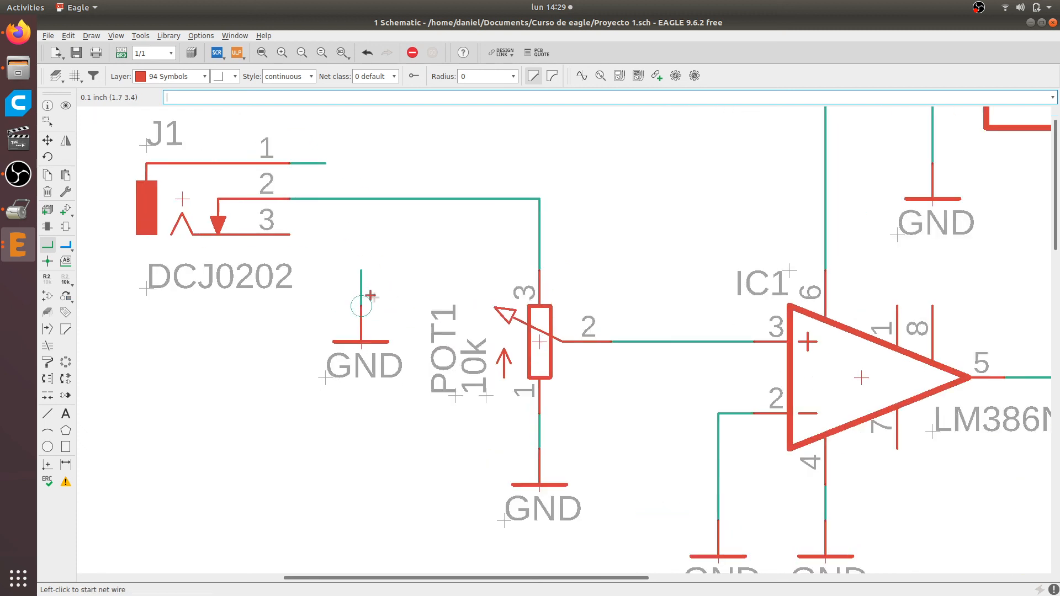
Place flag-style net labels of size 0.07 on the short nets at J1 pin 1 and above the disconnected GND symbol
{"action": "left_click", "coordinate": [67, 264]}
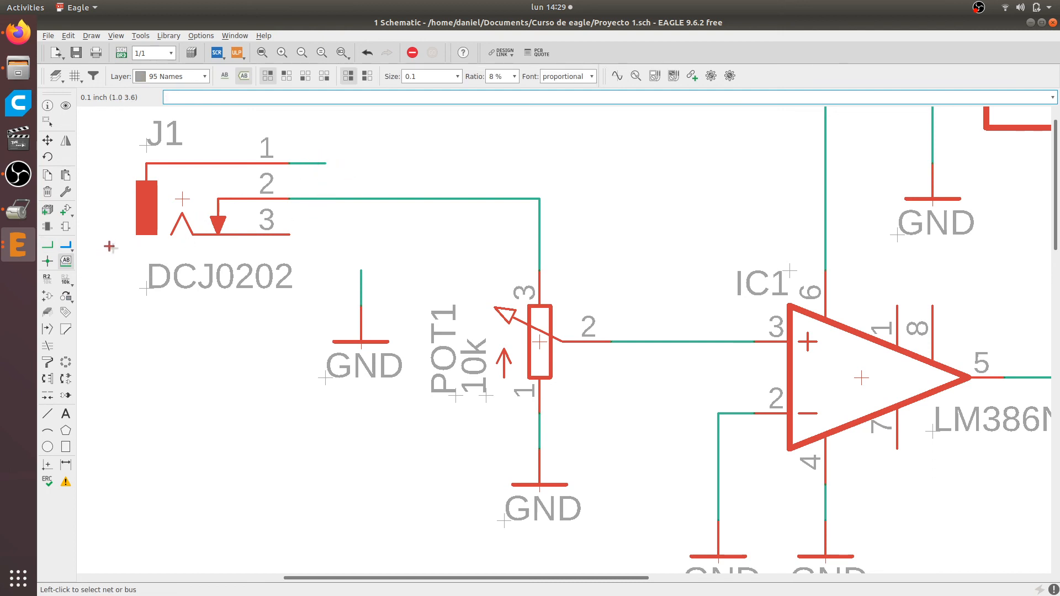
{"action": "left_click", "coordinate": [299, 164]}
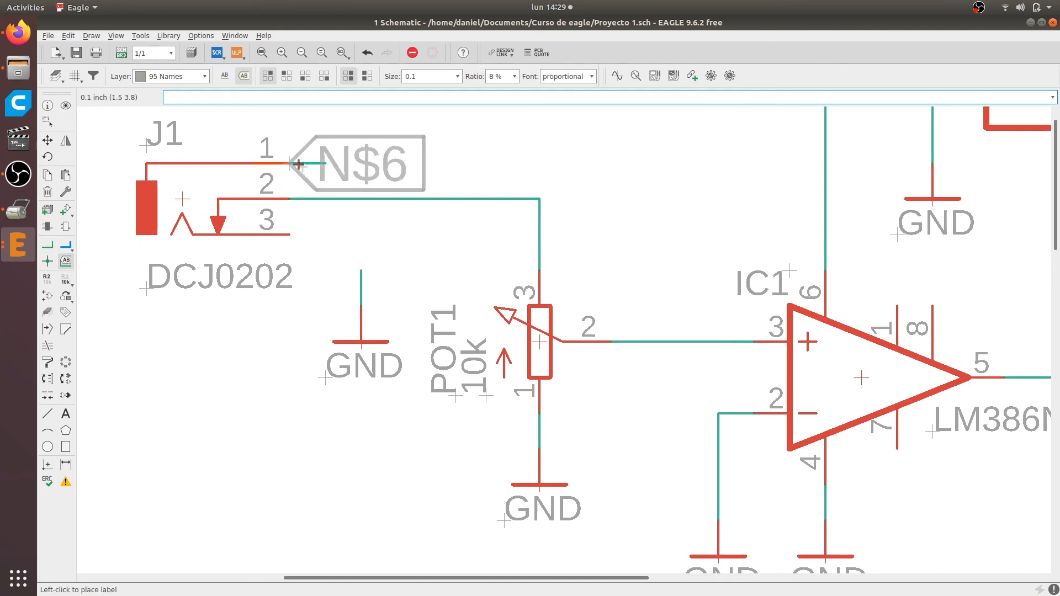
{"action": "left_click", "coordinate": [433, 127]}
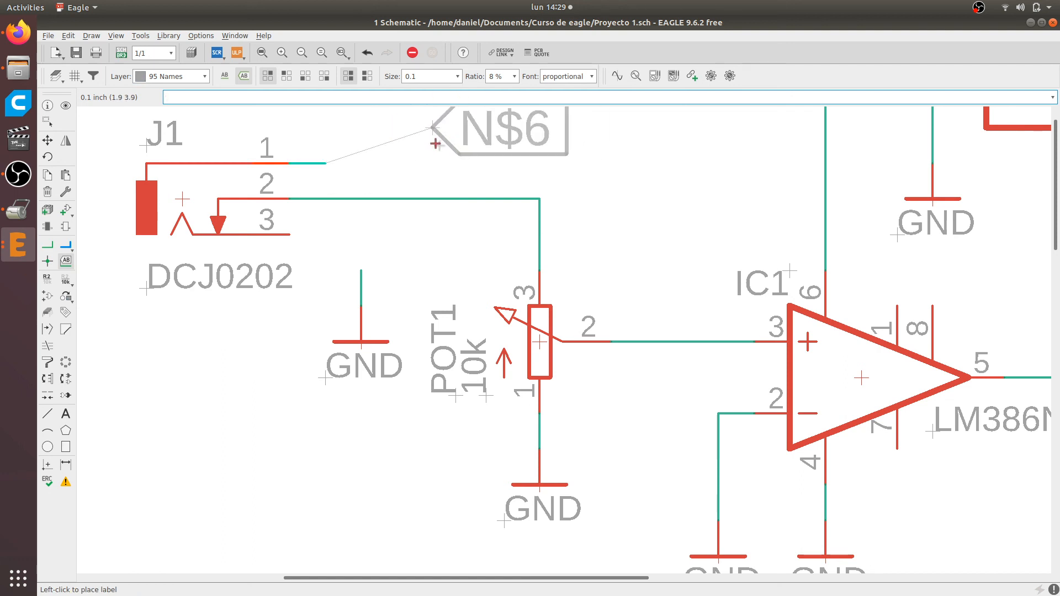
{"action": "left_click", "coordinate": [457, 76]}
{"action": "left_click", "coordinate": [422, 176]}
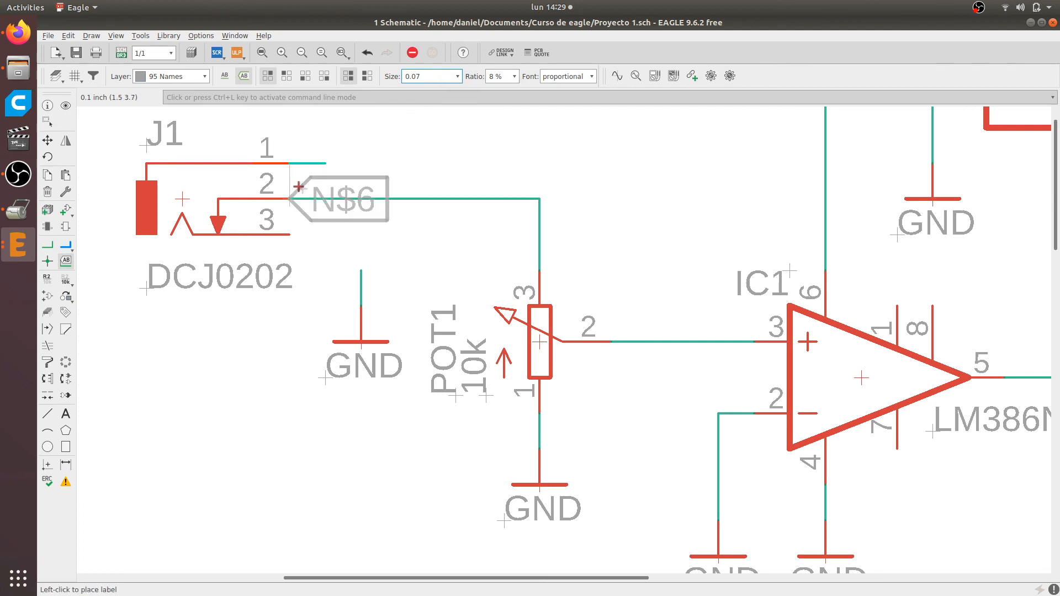
{"action": "left_click", "coordinate": [329, 170]}
{"action": "left_click", "coordinate": [362, 272]}
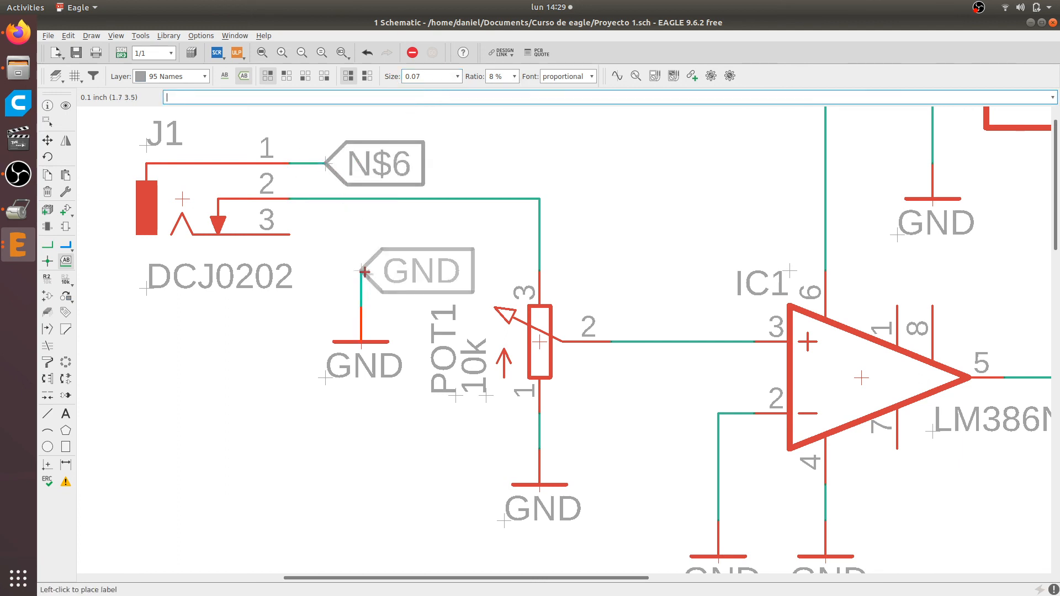
{"action": "left_click", "coordinate": [365, 271]}
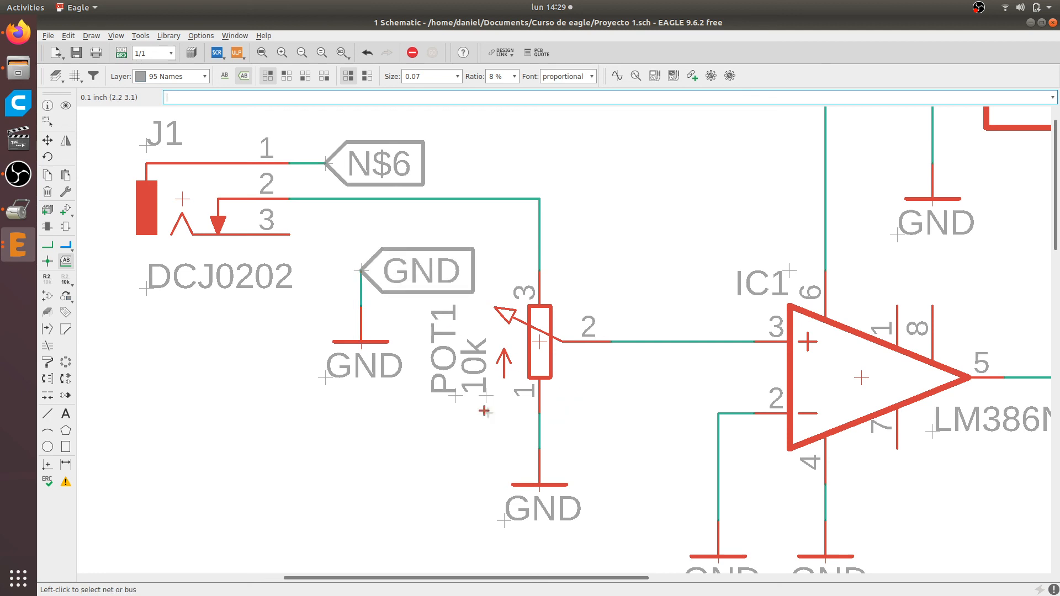
Rename the labelled net at J1 pin 1 as GND and accept connecting it to the existing GND net
{"action": "scroll", "coordinate": [372, 343], "scroll_direction": "down", "scroll_amount": 1}
{"action": "scroll", "coordinate": [373, 331], "scroll_direction": "up", "scroll_amount": 3}
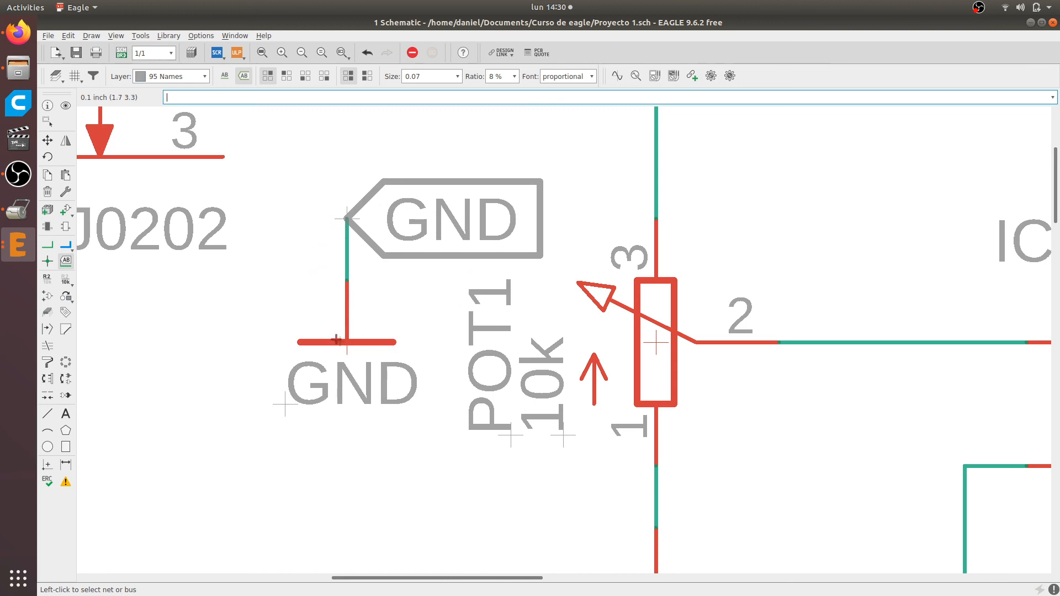
{"action": "scroll", "coordinate": [336, 339], "scroll_direction": "down", "scroll_amount": 4}
{"action": "scroll", "coordinate": [287, 156], "scroll_direction": "up", "scroll_amount": 4}
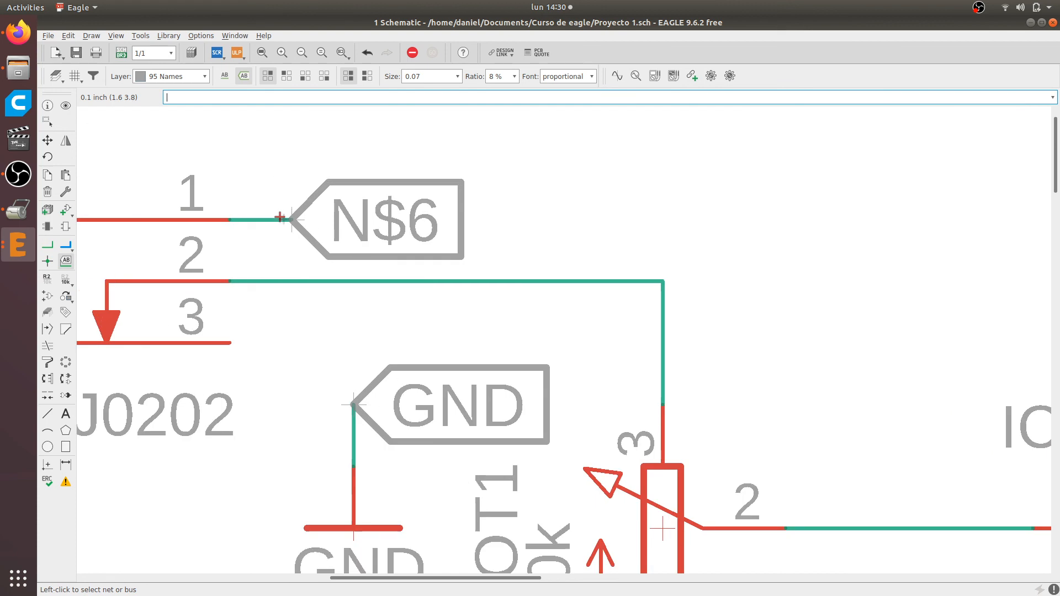
{"action": "scroll", "coordinate": [278, 221], "scroll_direction": "down", "scroll_amount": 2}
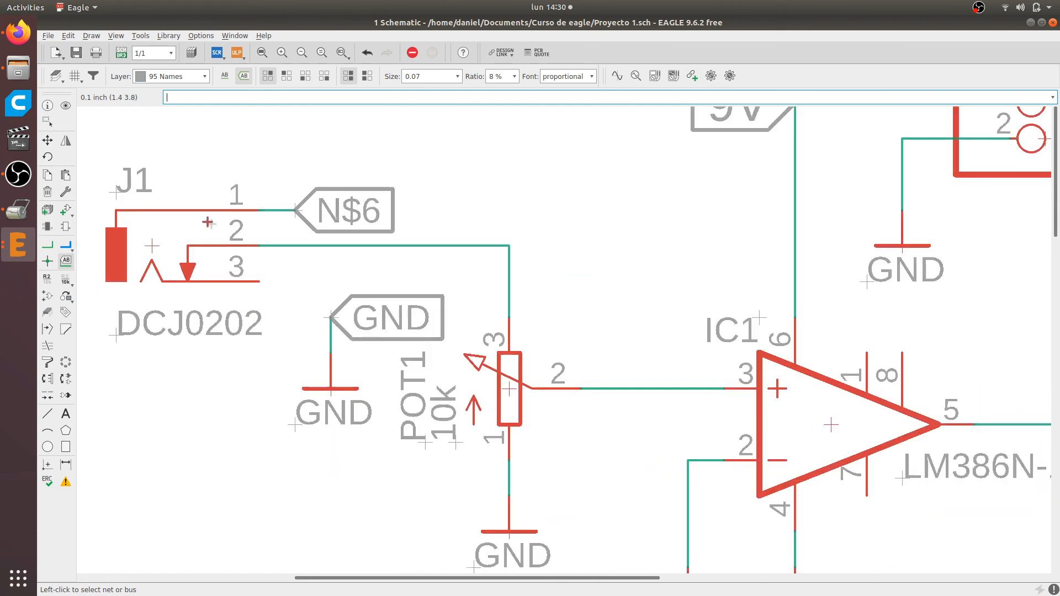
{"action": "left_click", "coordinate": [47, 278]}
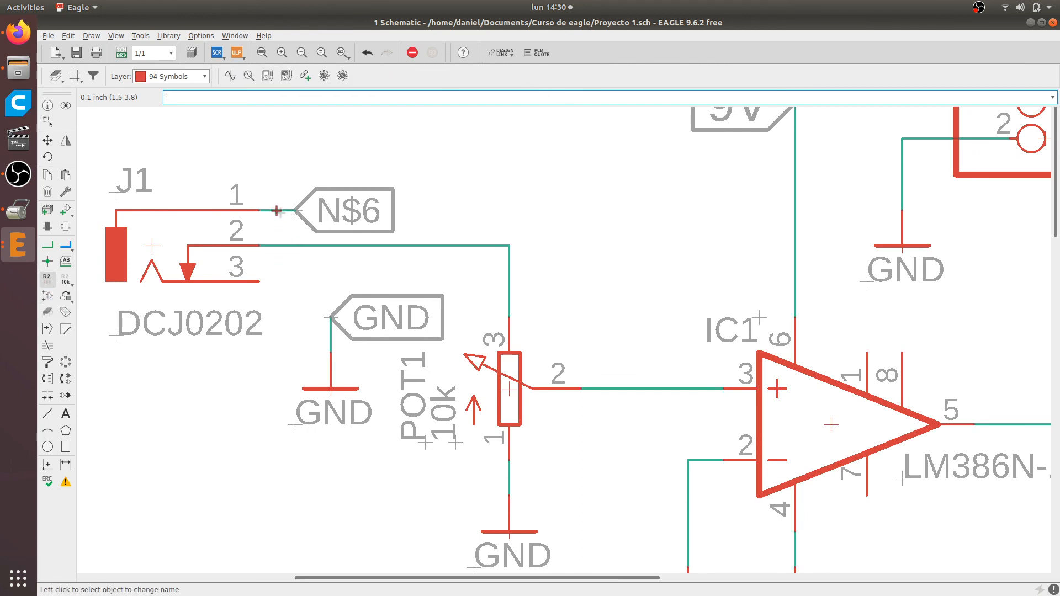
{"action": "left_click", "coordinate": [277, 211]}
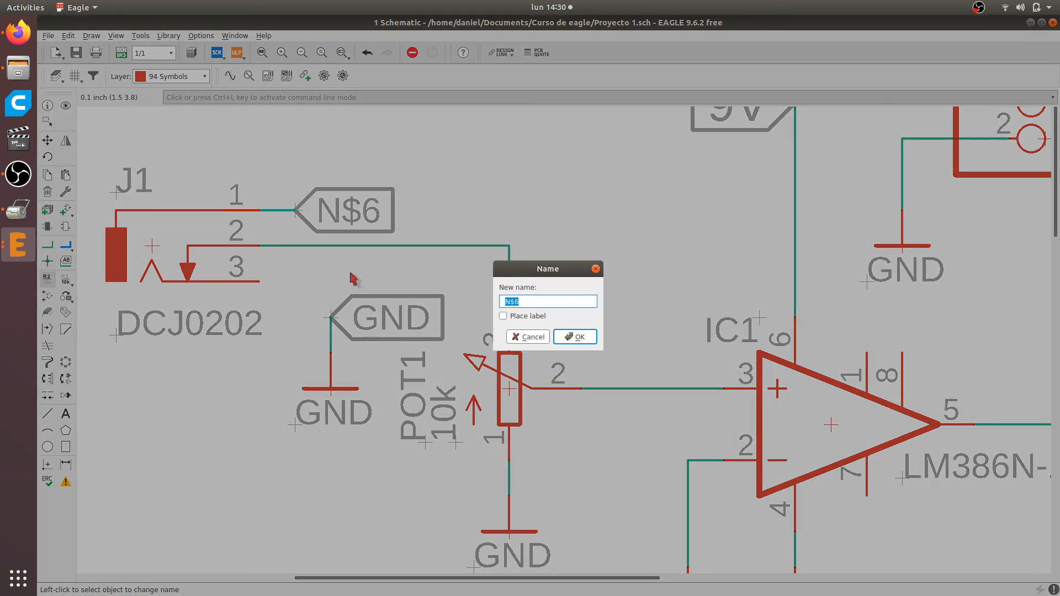
{"action": "type", "text": "GND"}
{"action": "key", "text": "Return"}
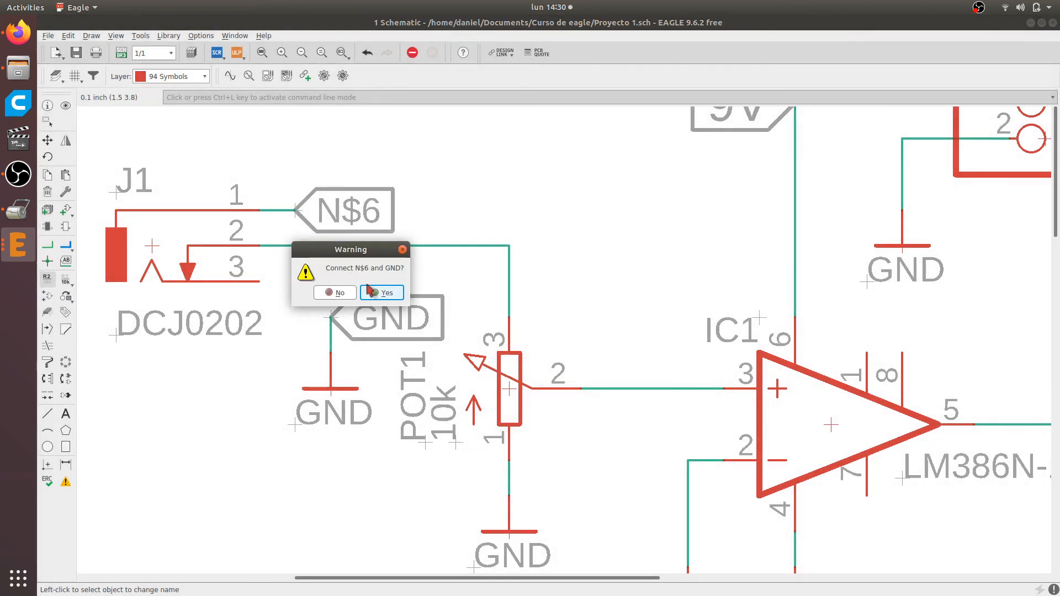
{"action": "left_click", "coordinate": [387, 295]}
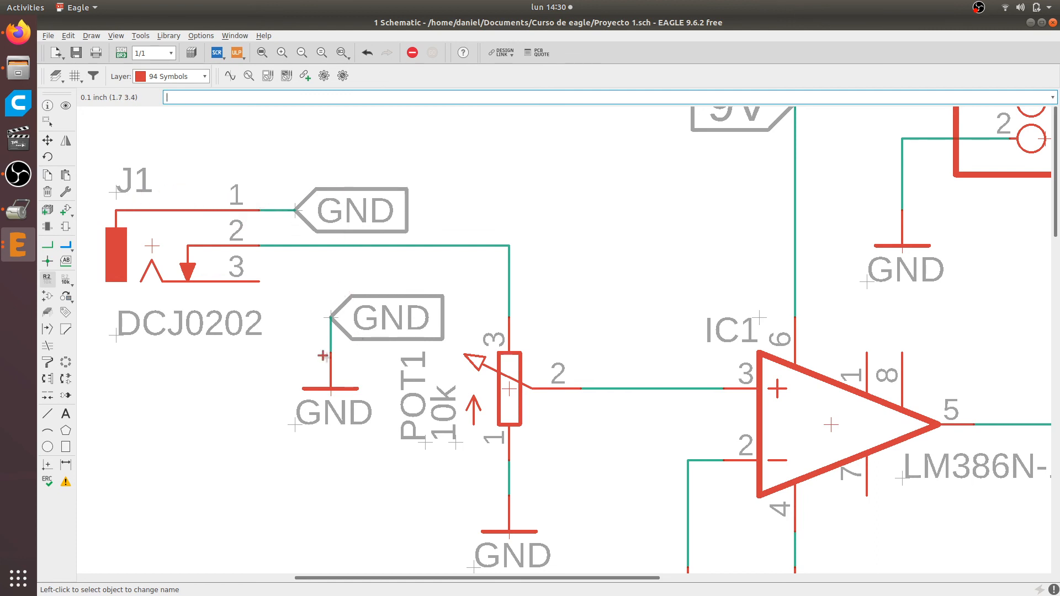
Examine the GND labels near J1 and POT1, and review the whole amplifier schematic inside its frame
{"action": "scroll", "coordinate": [309, 283], "scroll_direction": "down", "scroll_amount": 2}
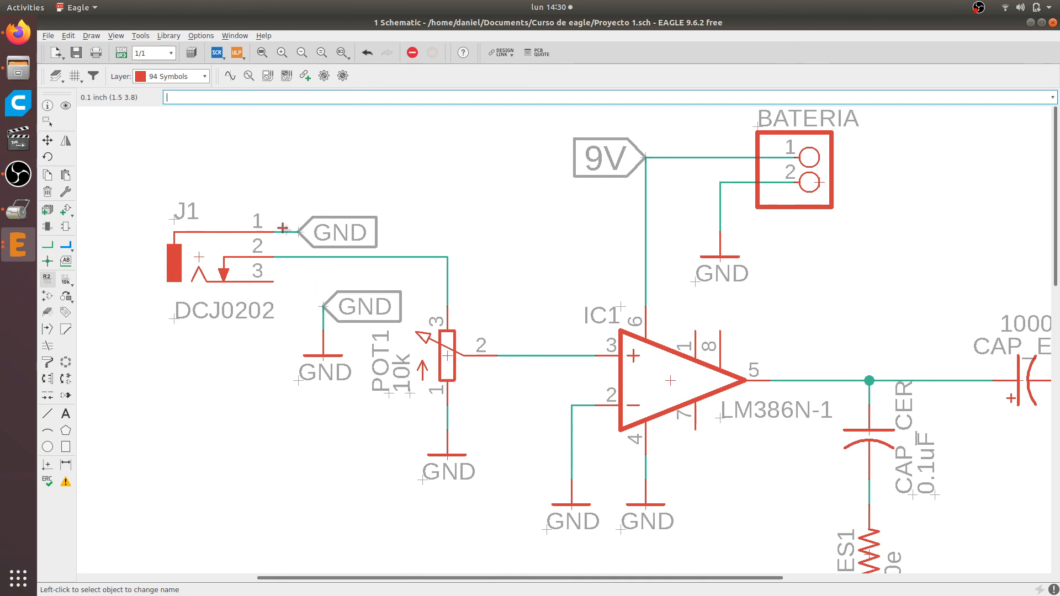
{"action": "scroll", "coordinate": [330, 234], "scroll_direction": "down", "scroll_amount": 1}
{"action": "scroll", "coordinate": [330, 234], "scroll_direction": "up", "scroll_amount": 2}
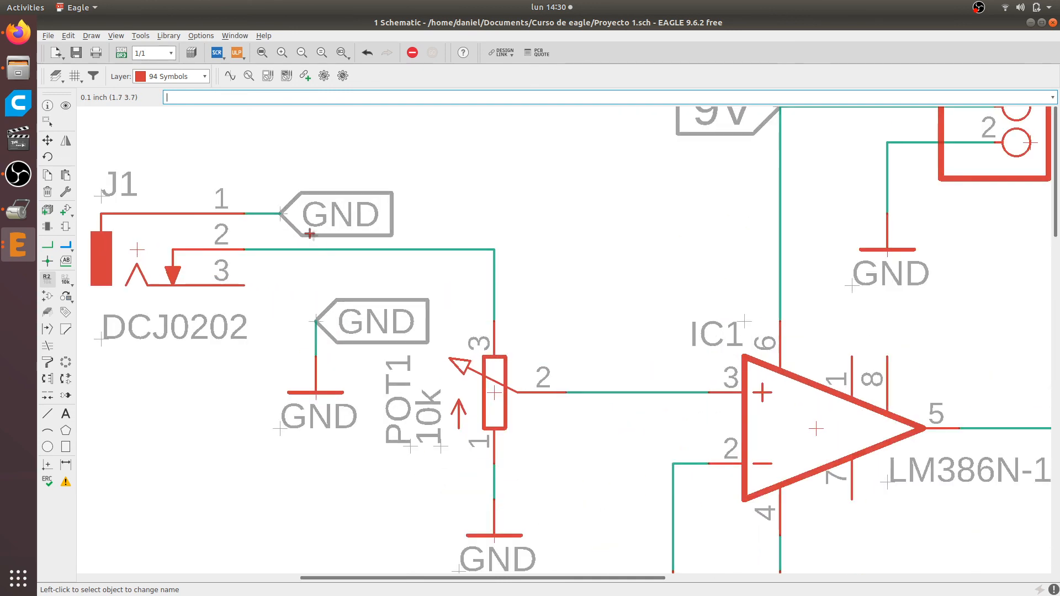
{"action": "scroll", "coordinate": [355, 211], "scroll_direction": "down", "scroll_amount": 1}
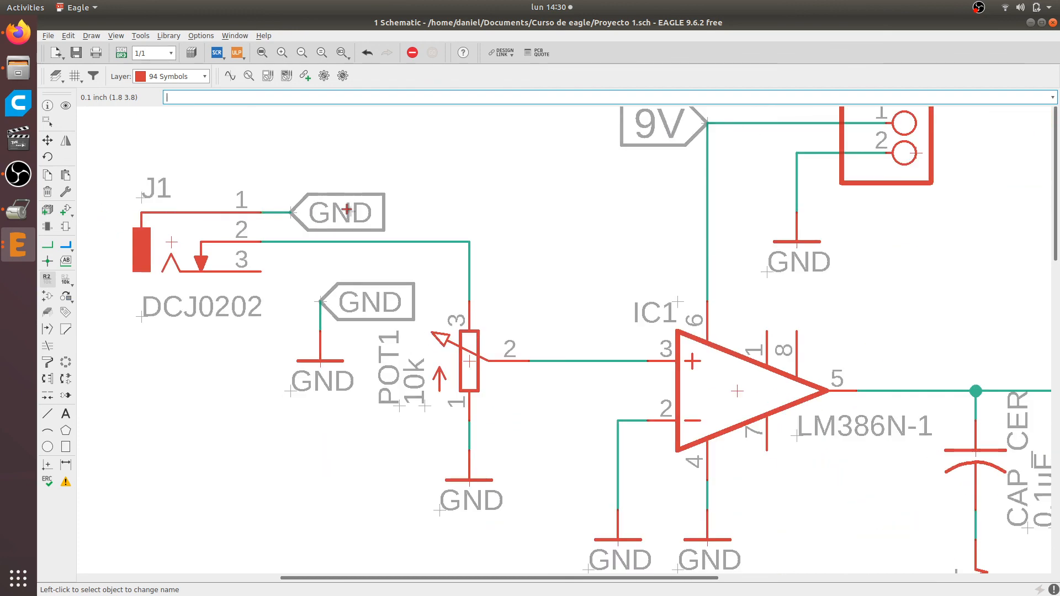
{"action": "scroll", "coordinate": [478, 155], "scroll_direction": "down", "scroll_amount": 1}
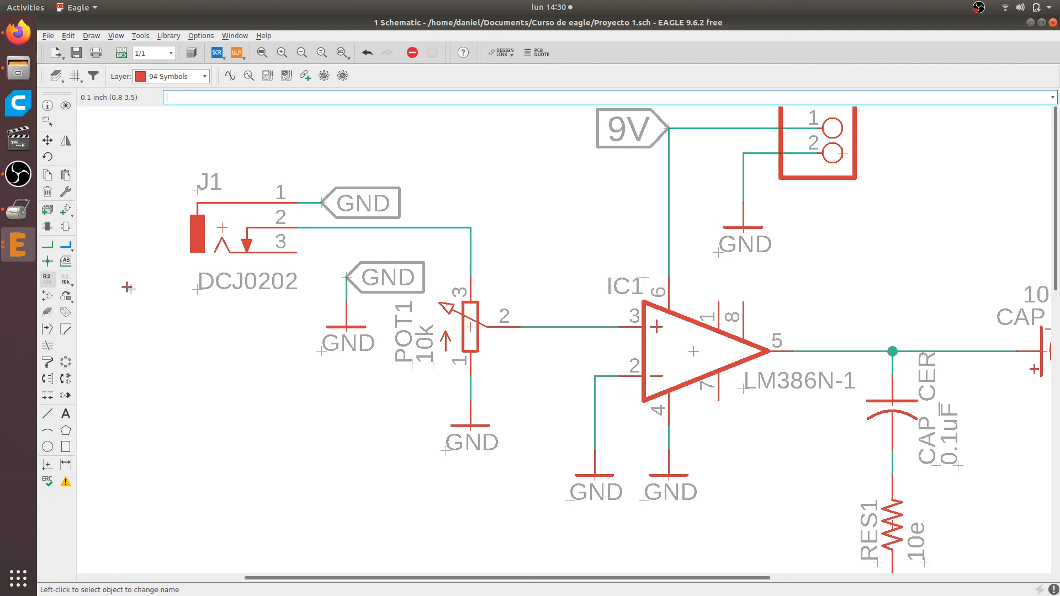
{"action": "scroll", "coordinate": [197, 275], "scroll_direction": "down", "scroll_amount": 1}
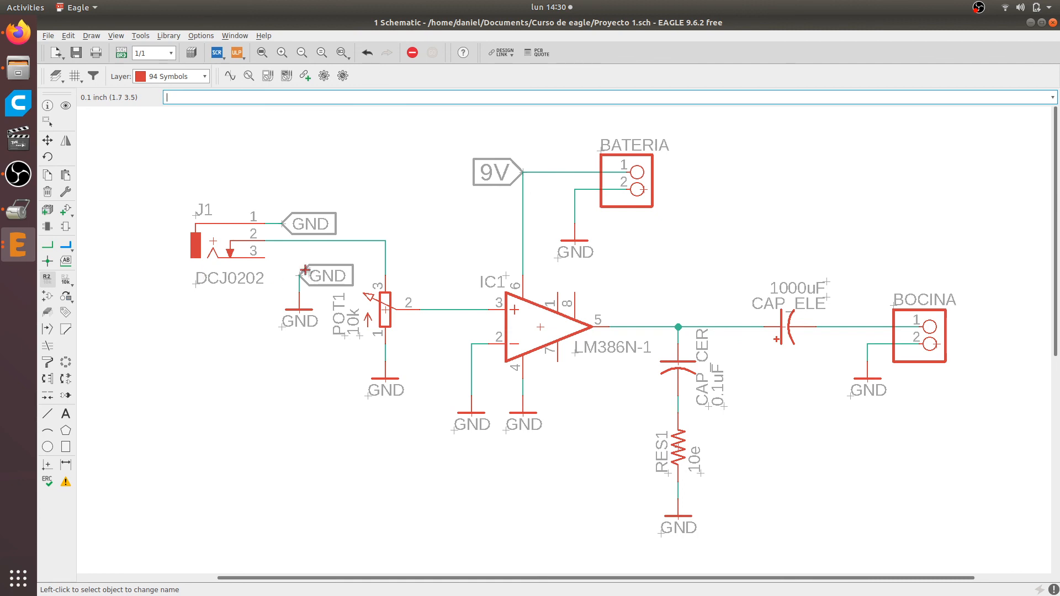
{"action": "scroll", "coordinate": [316, 271], "scroll_direction": "down", "scroll_amount": 2}
{"action": "scroll", "coordinate": [318, 269], "scroll_direction": "down", "scroll_amount": 1}
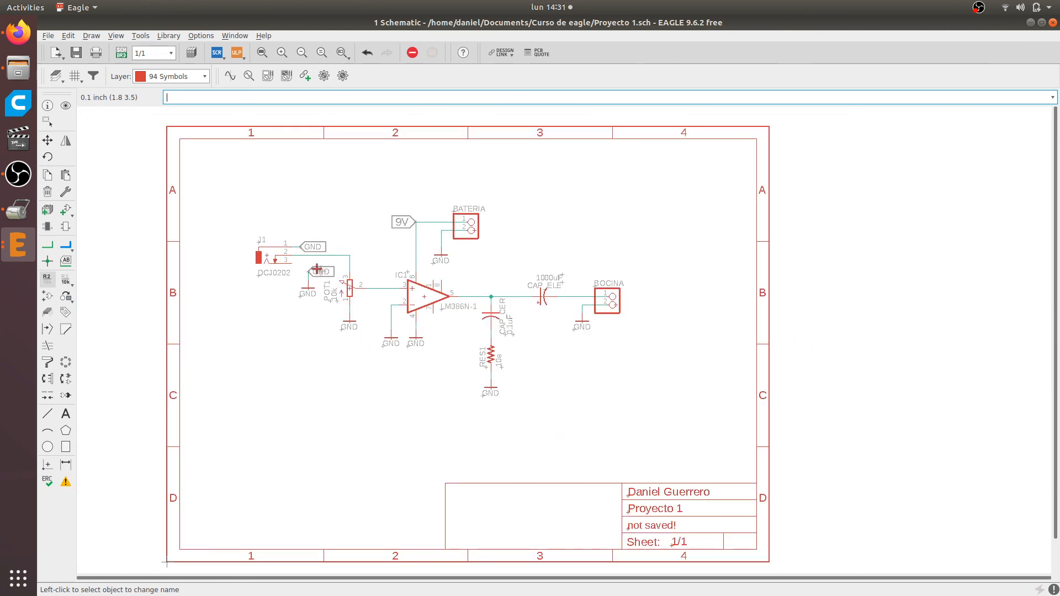
Switch to Firefox and examine the LM386 minimal amplifier schematic, its breadboard wiring, and the LM386 Audio Amplifier schematic with gain control
{"action": "left_click", "coordinate": [19, 42]}
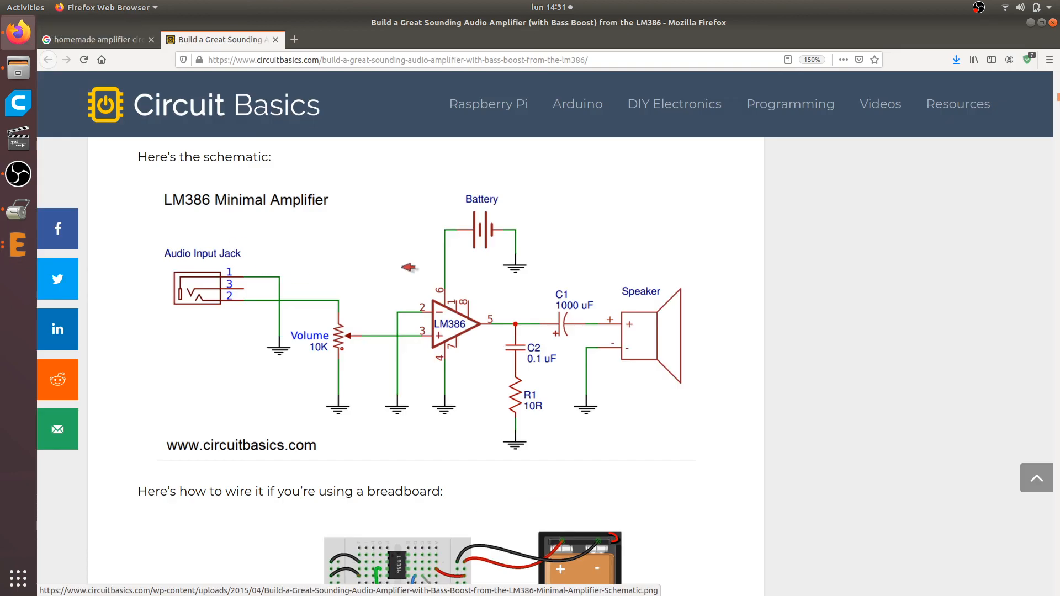
{"action": "scroll", "coordinate": [411, 270], "scroll_direction": "down", "scroll_amount": 5}
{"action": "scroll", "coordinate": [393, 281], "scroll_direction": "down", "scroll_amount": 15}
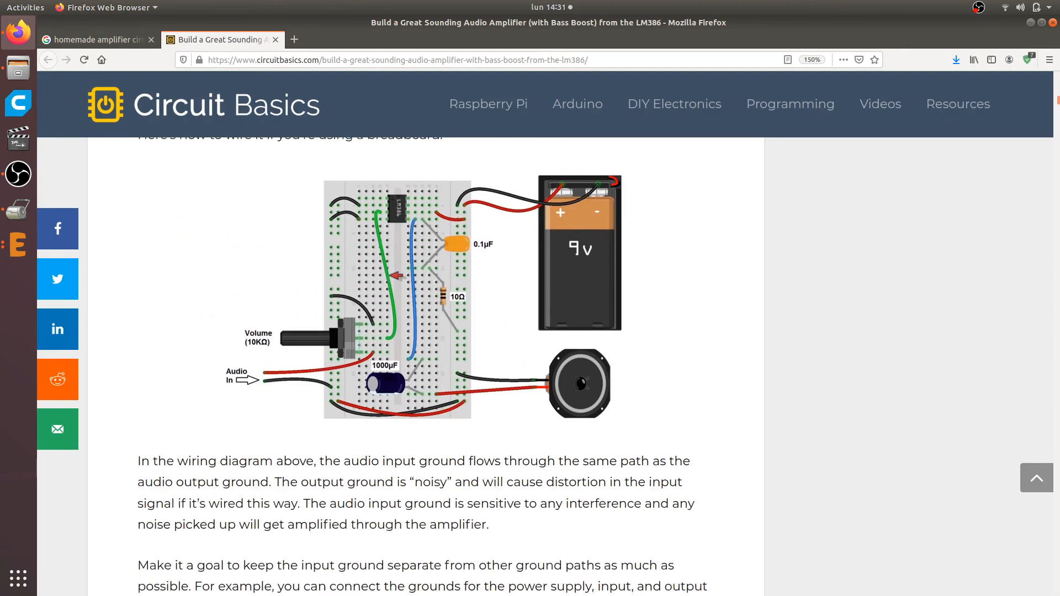
{"action": "scroll", "coordinate": [425, 281], "scroll_direction": "down", "scroll_amount": 12}
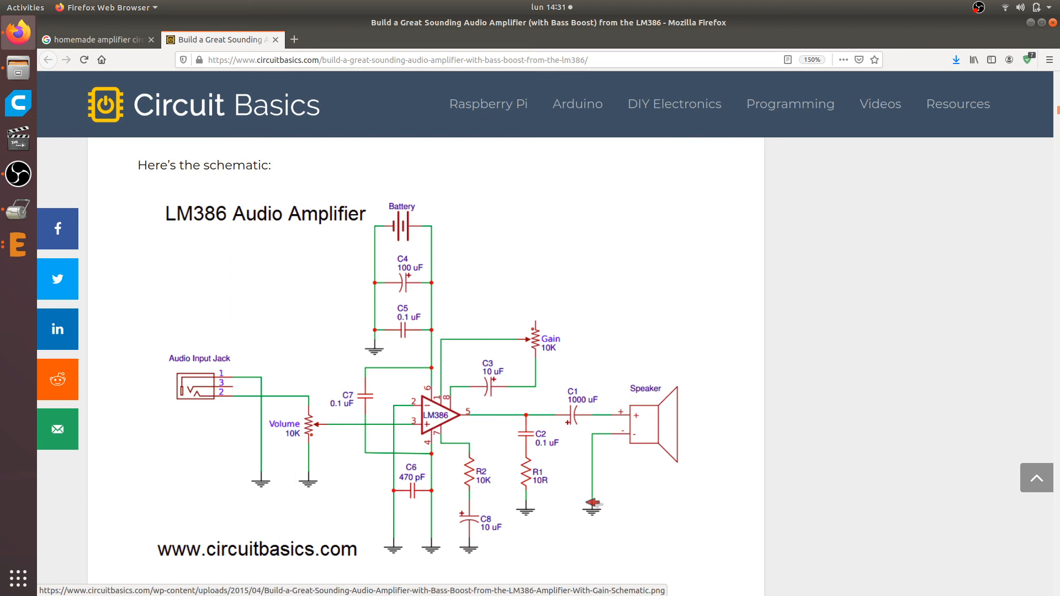
{"action": "scroll", "coordinate": [389, 516], "scroll_direction": "up", "scroll_amount": 1}
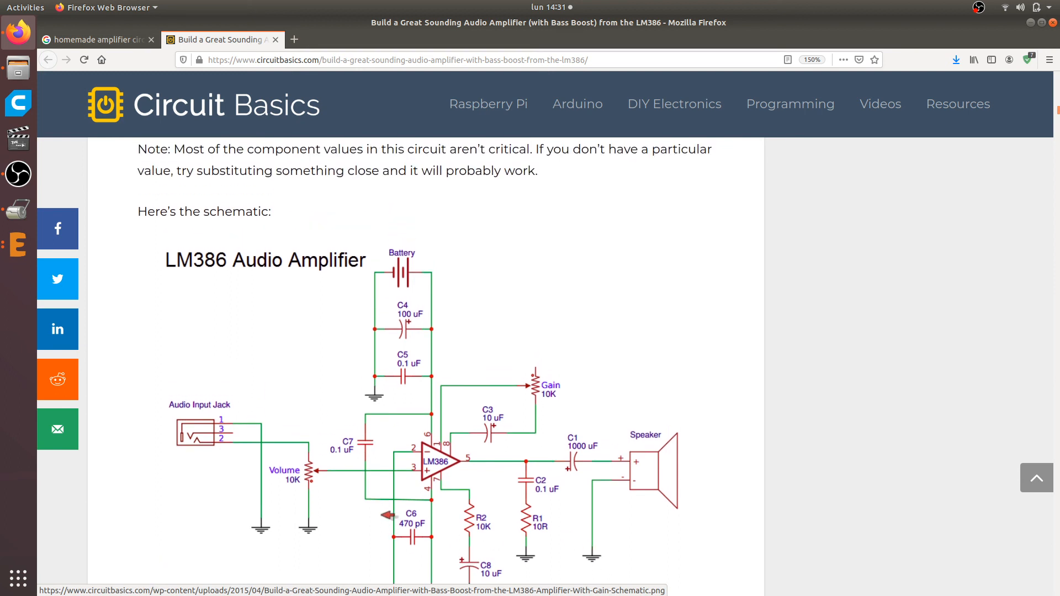
{"action": "scroll", "coordinate": [389, 517], "scroll_direction": "down", "scroll_amount": 1}
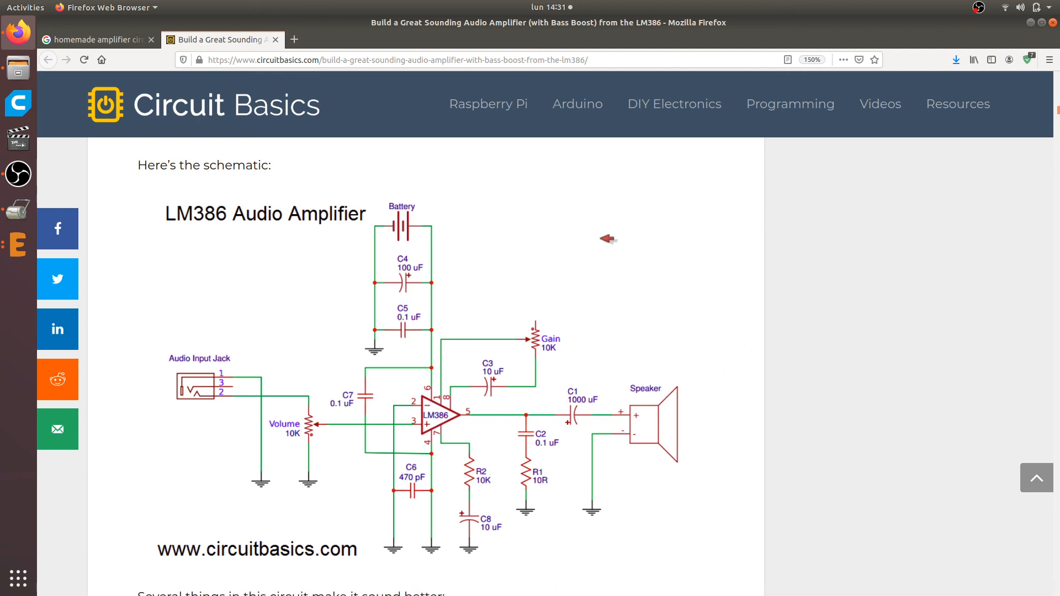
{"action": "scroll", "coordinate": [680, 545], "scroll_direction": "down", "scroll_amount": 1}
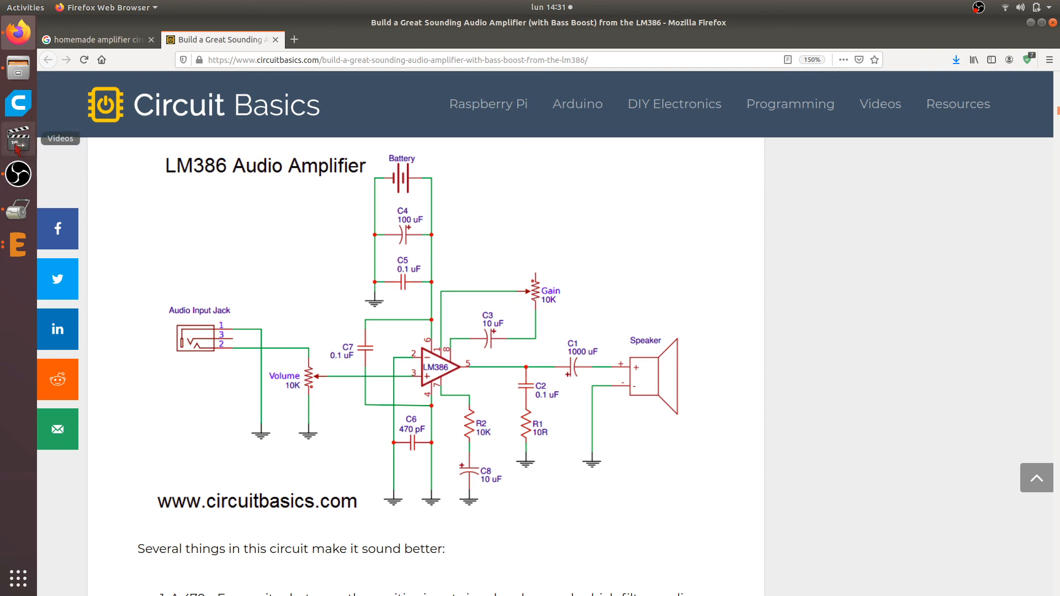
{"action": "left_click", "coordinate": [18, 174]}
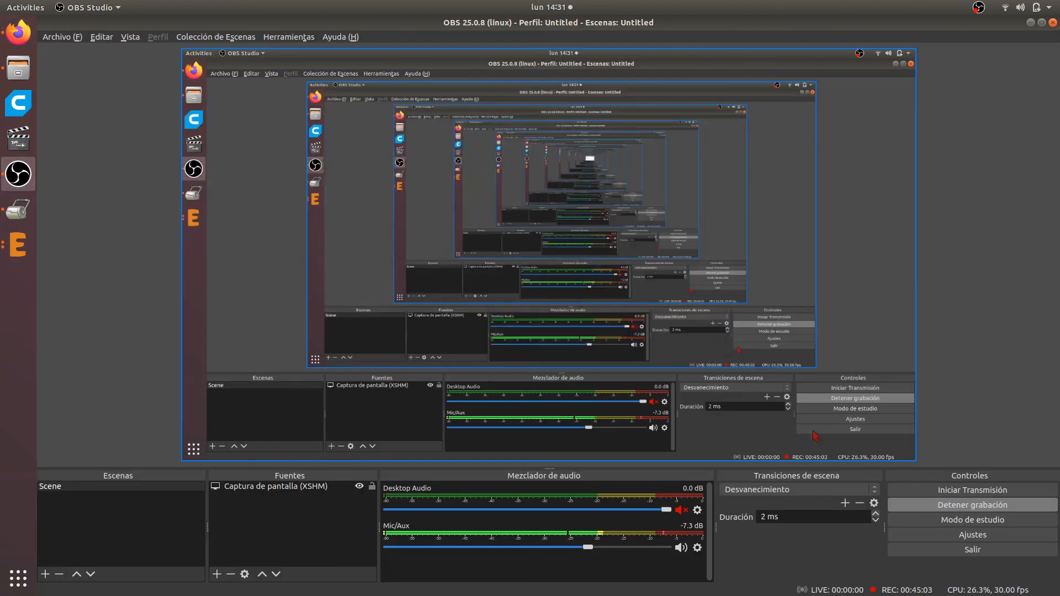